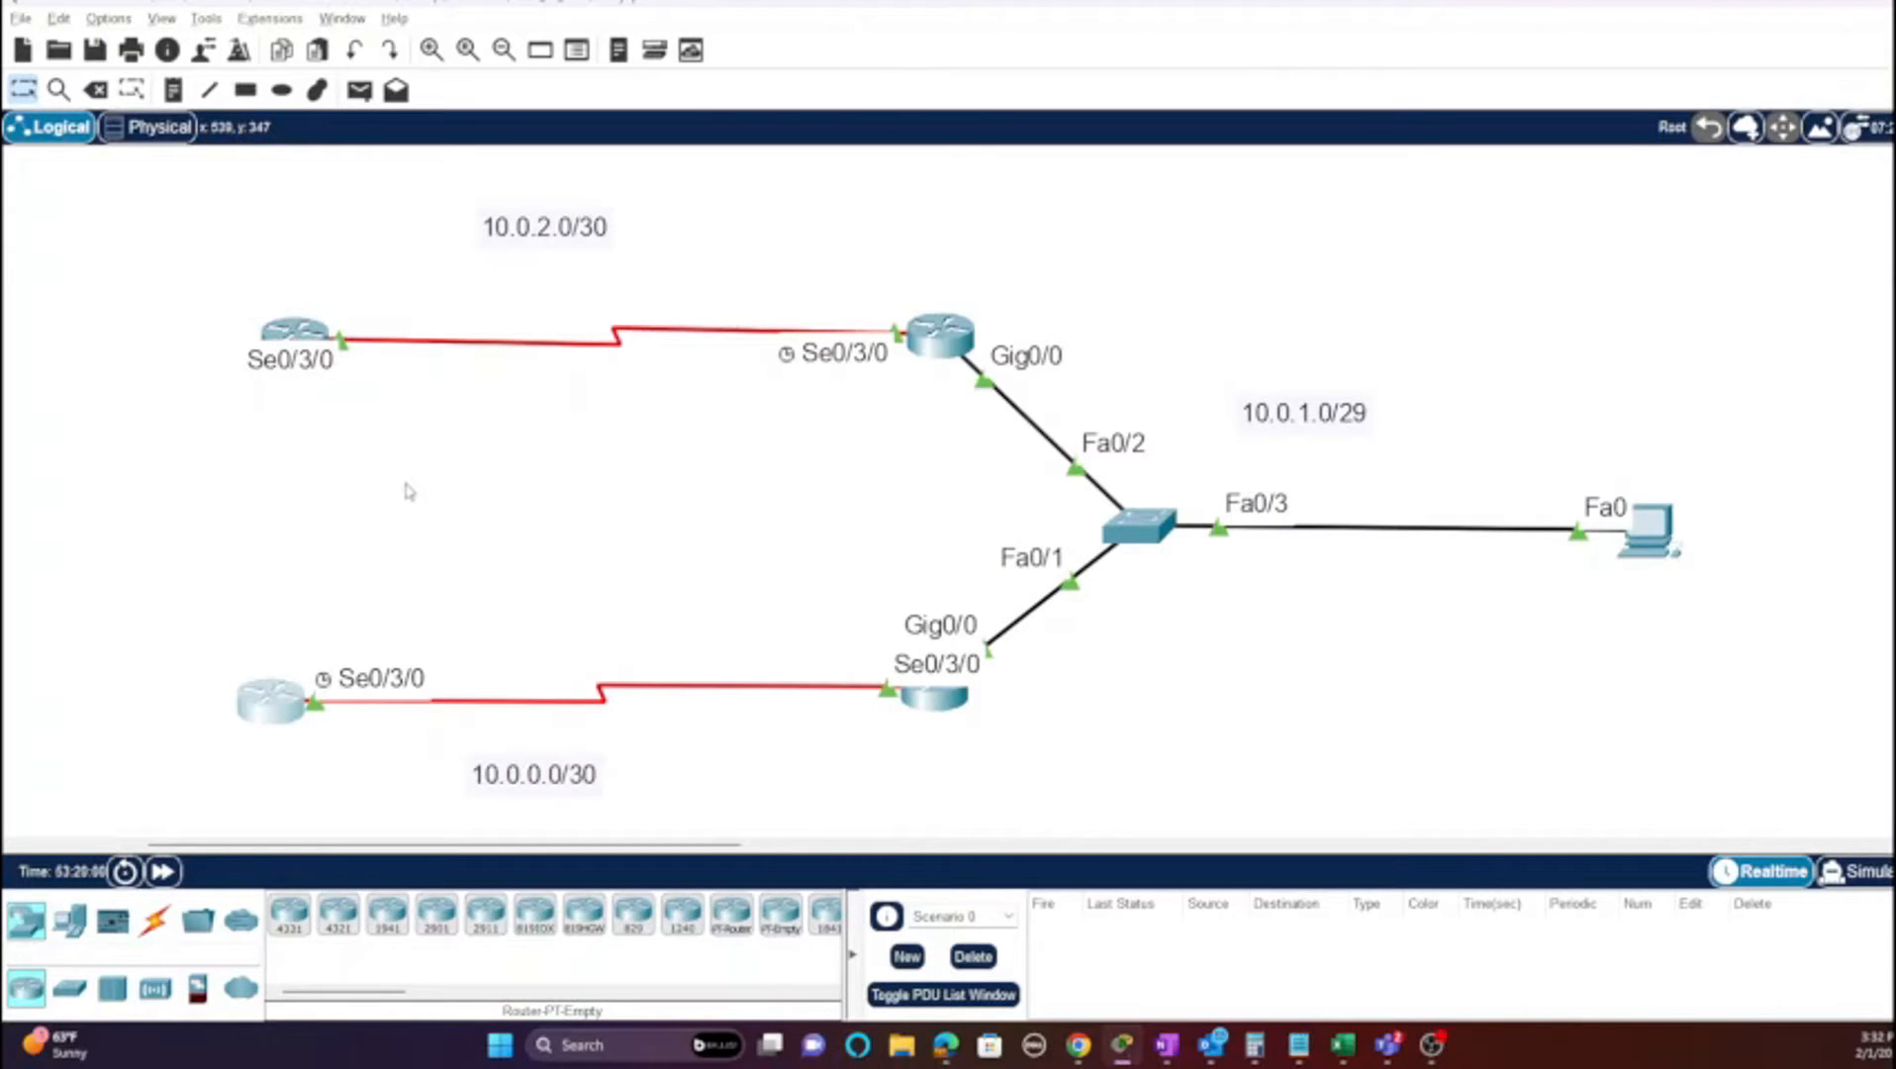
{"action": "mouse_move", "coordinate": [940, 338]}
{"action": "mouse_move", "coordinate": [940, 701]}
{"action": "mouse_move", "coordinate": [921, 706]}
{"action": "mouse_move", "coordinate": [965, 737]}
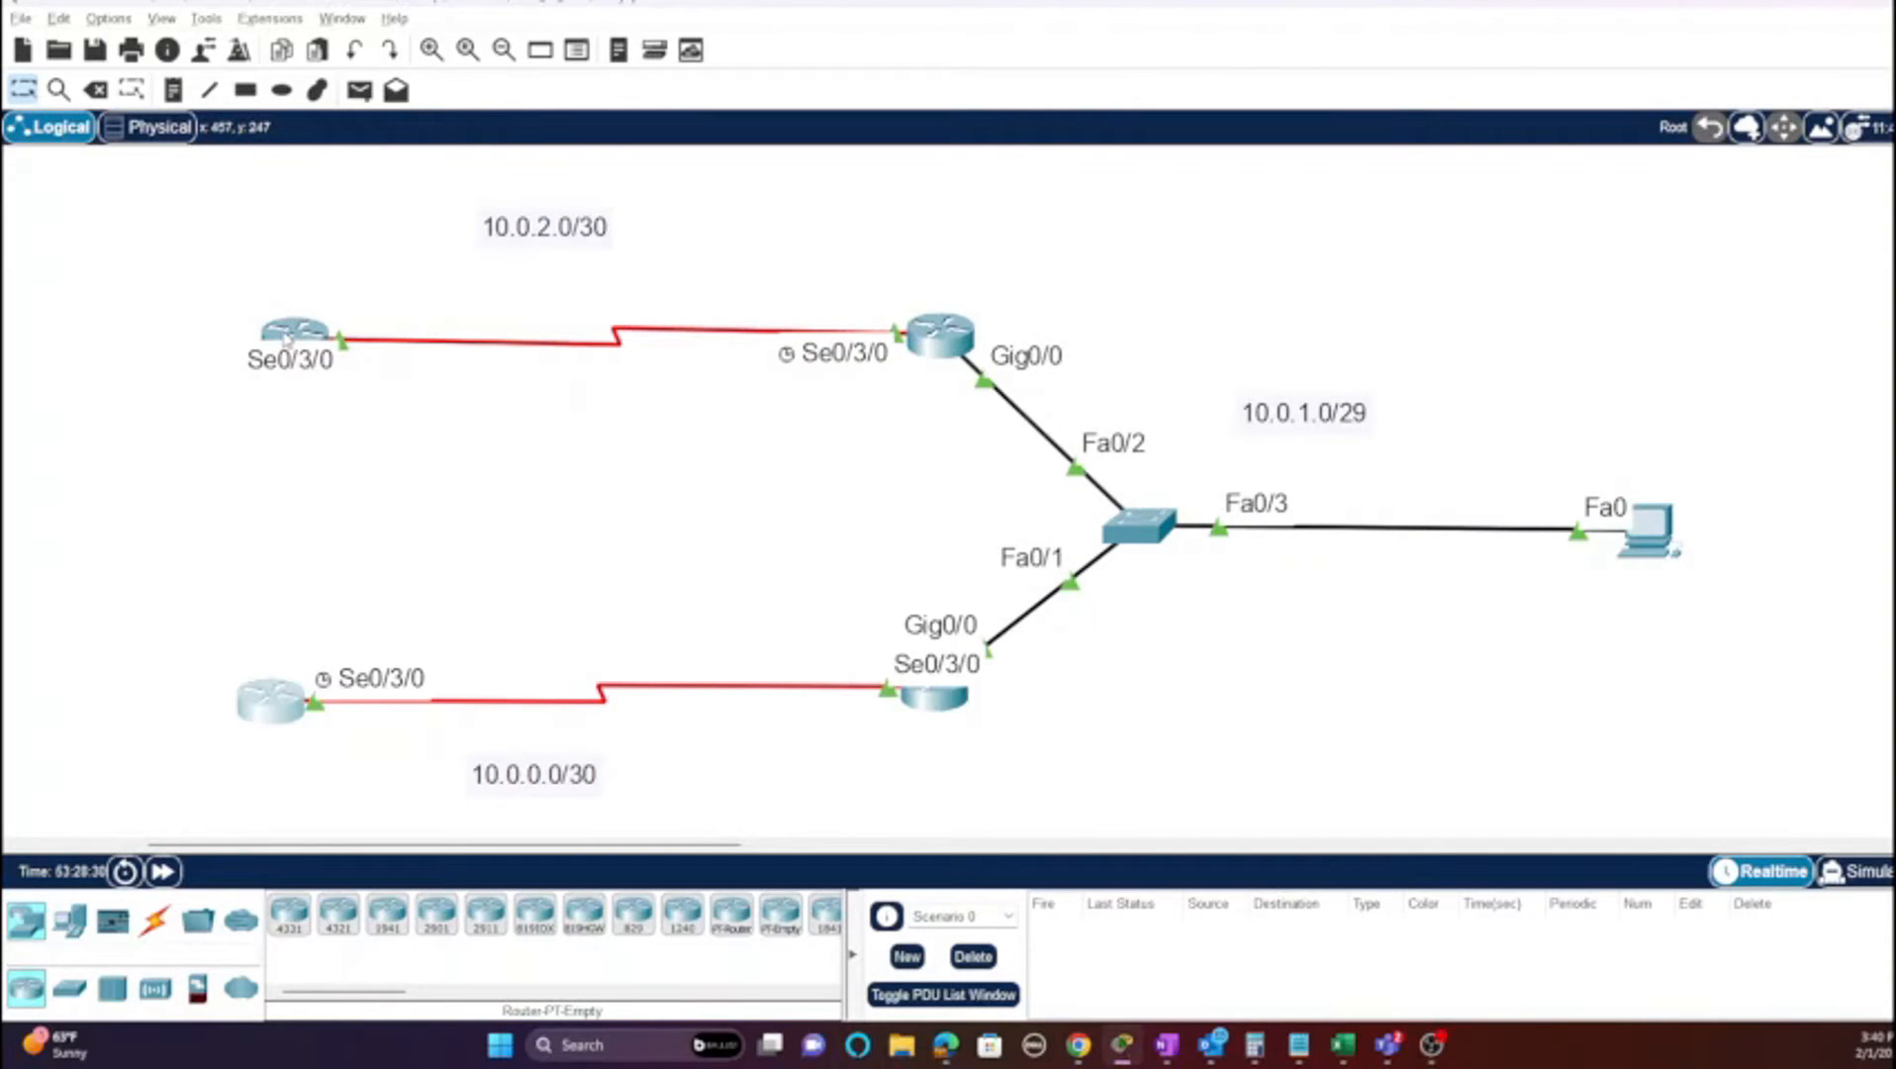
Step: Open the command line of R1, the far router on the 10.0.2.0/30 link, and show its running configuration's OSPF section in privileged mode
{"action": "mouse_move", "coordinate": [286, 337]}
{"action": "mouse_move", "coordinate": [295, 660]}
{"action": "left_click", "coordinate": [295, 332]}
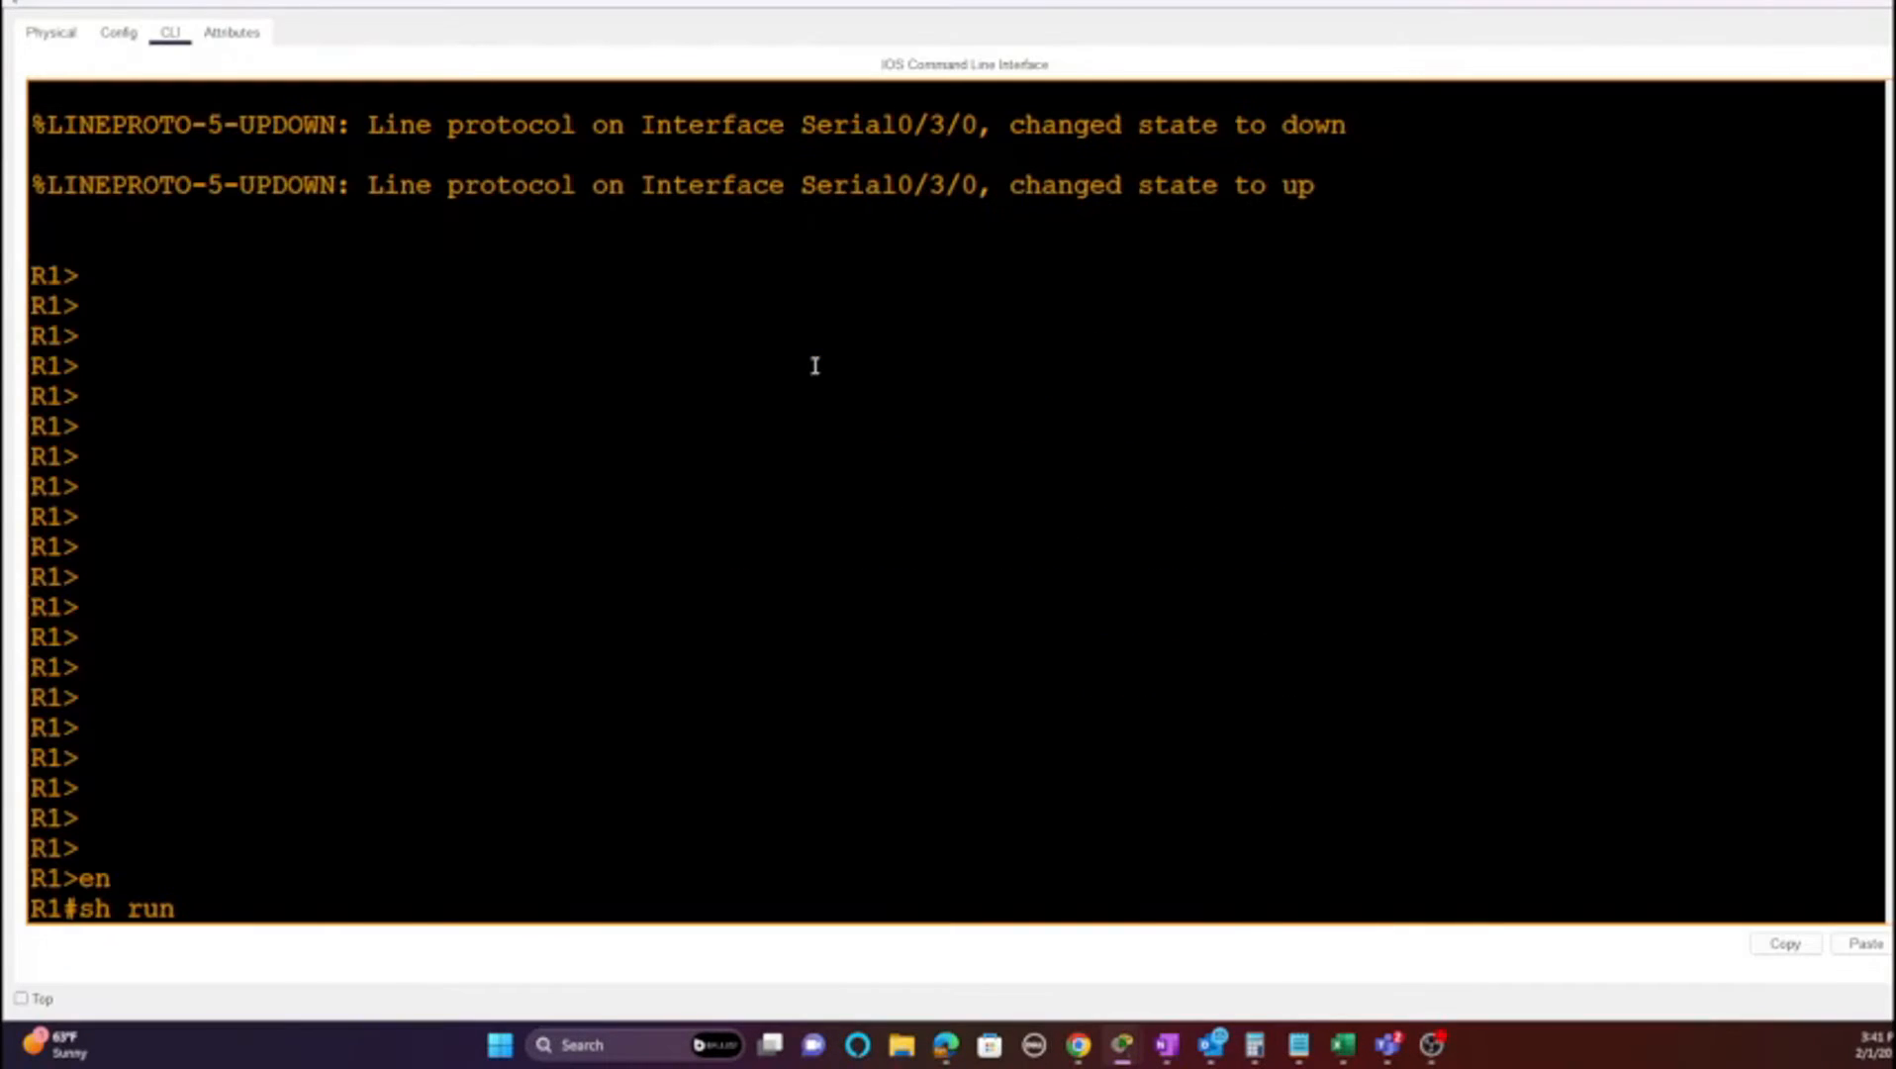
{"action": "type", "text": "| s ospf"}
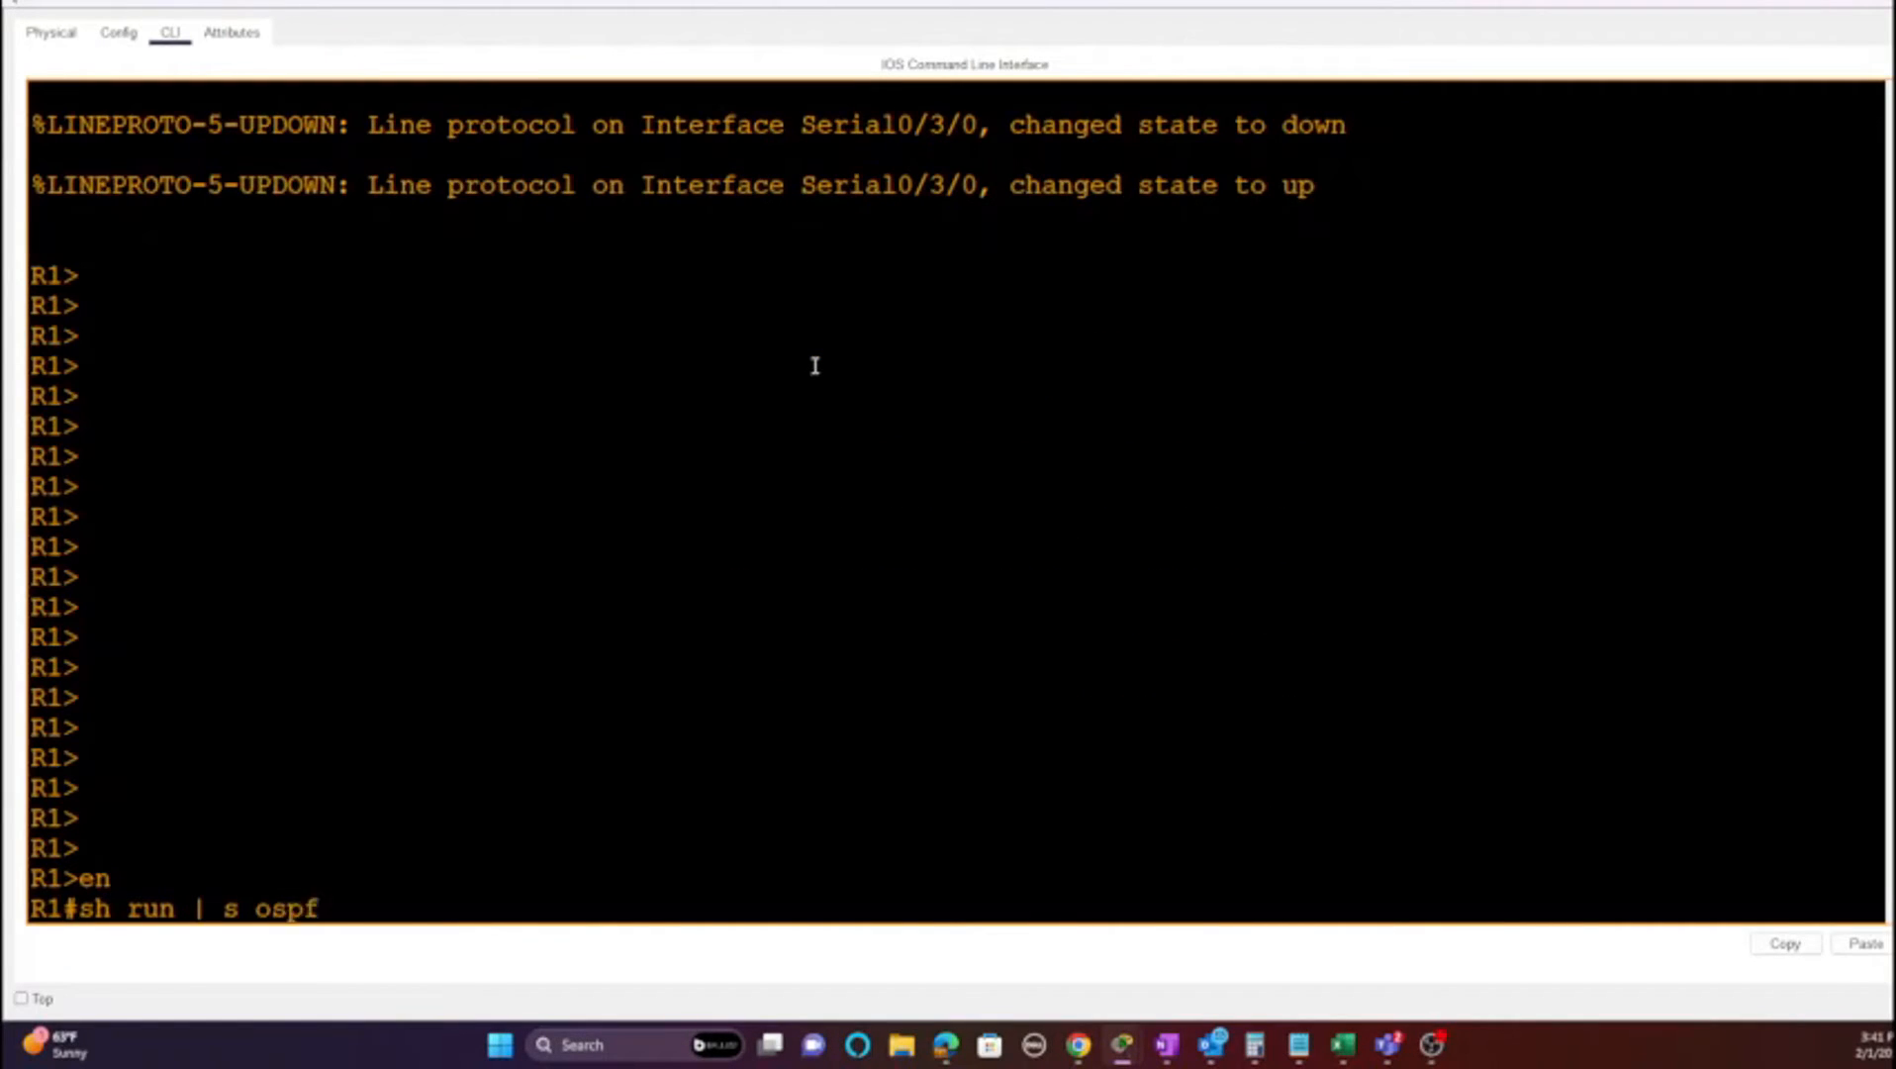
{"action": "key", "text": "Return"}
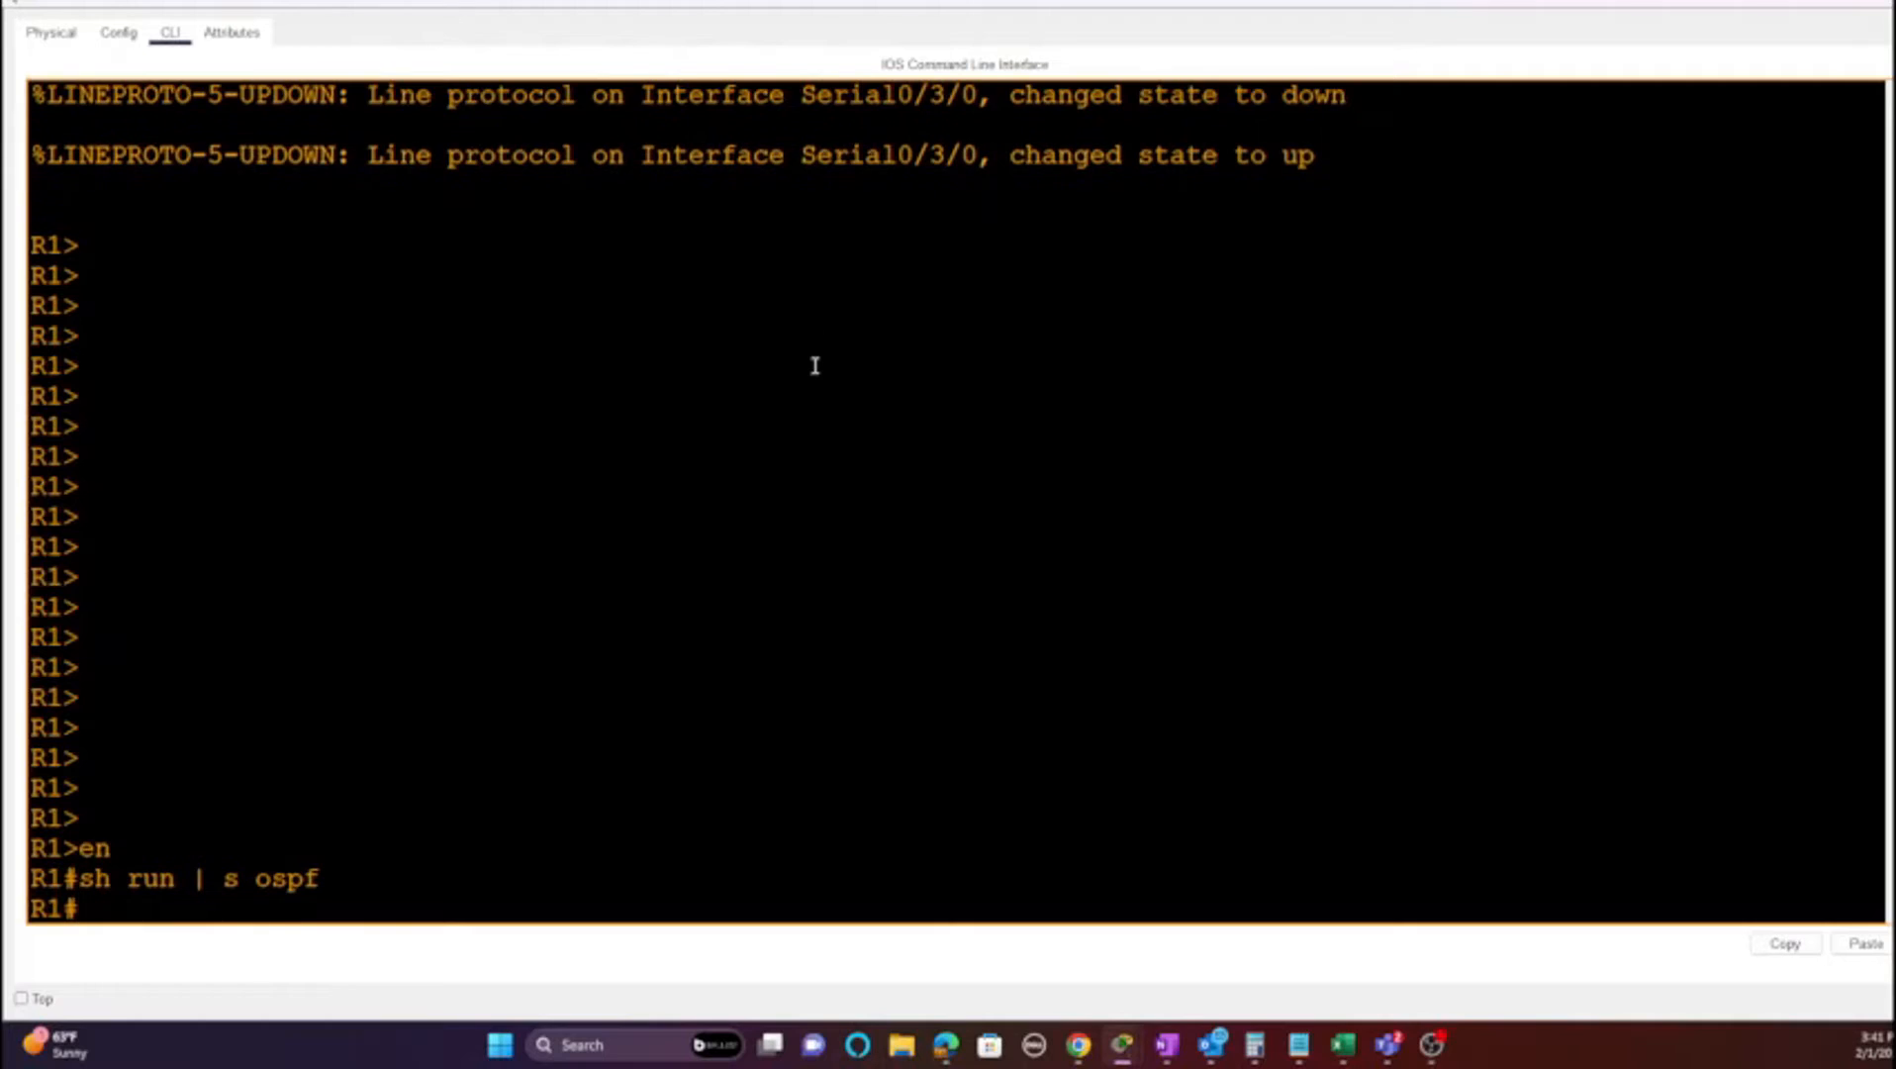
{"action": "key", "text": "Return"}
Step: List R1's interfaces in brief, excluding unassigned ones, and examine the Loopback1 and Serial0/3/0 addresses
{"action": "type", "text": "sh ip int bri | e un"}
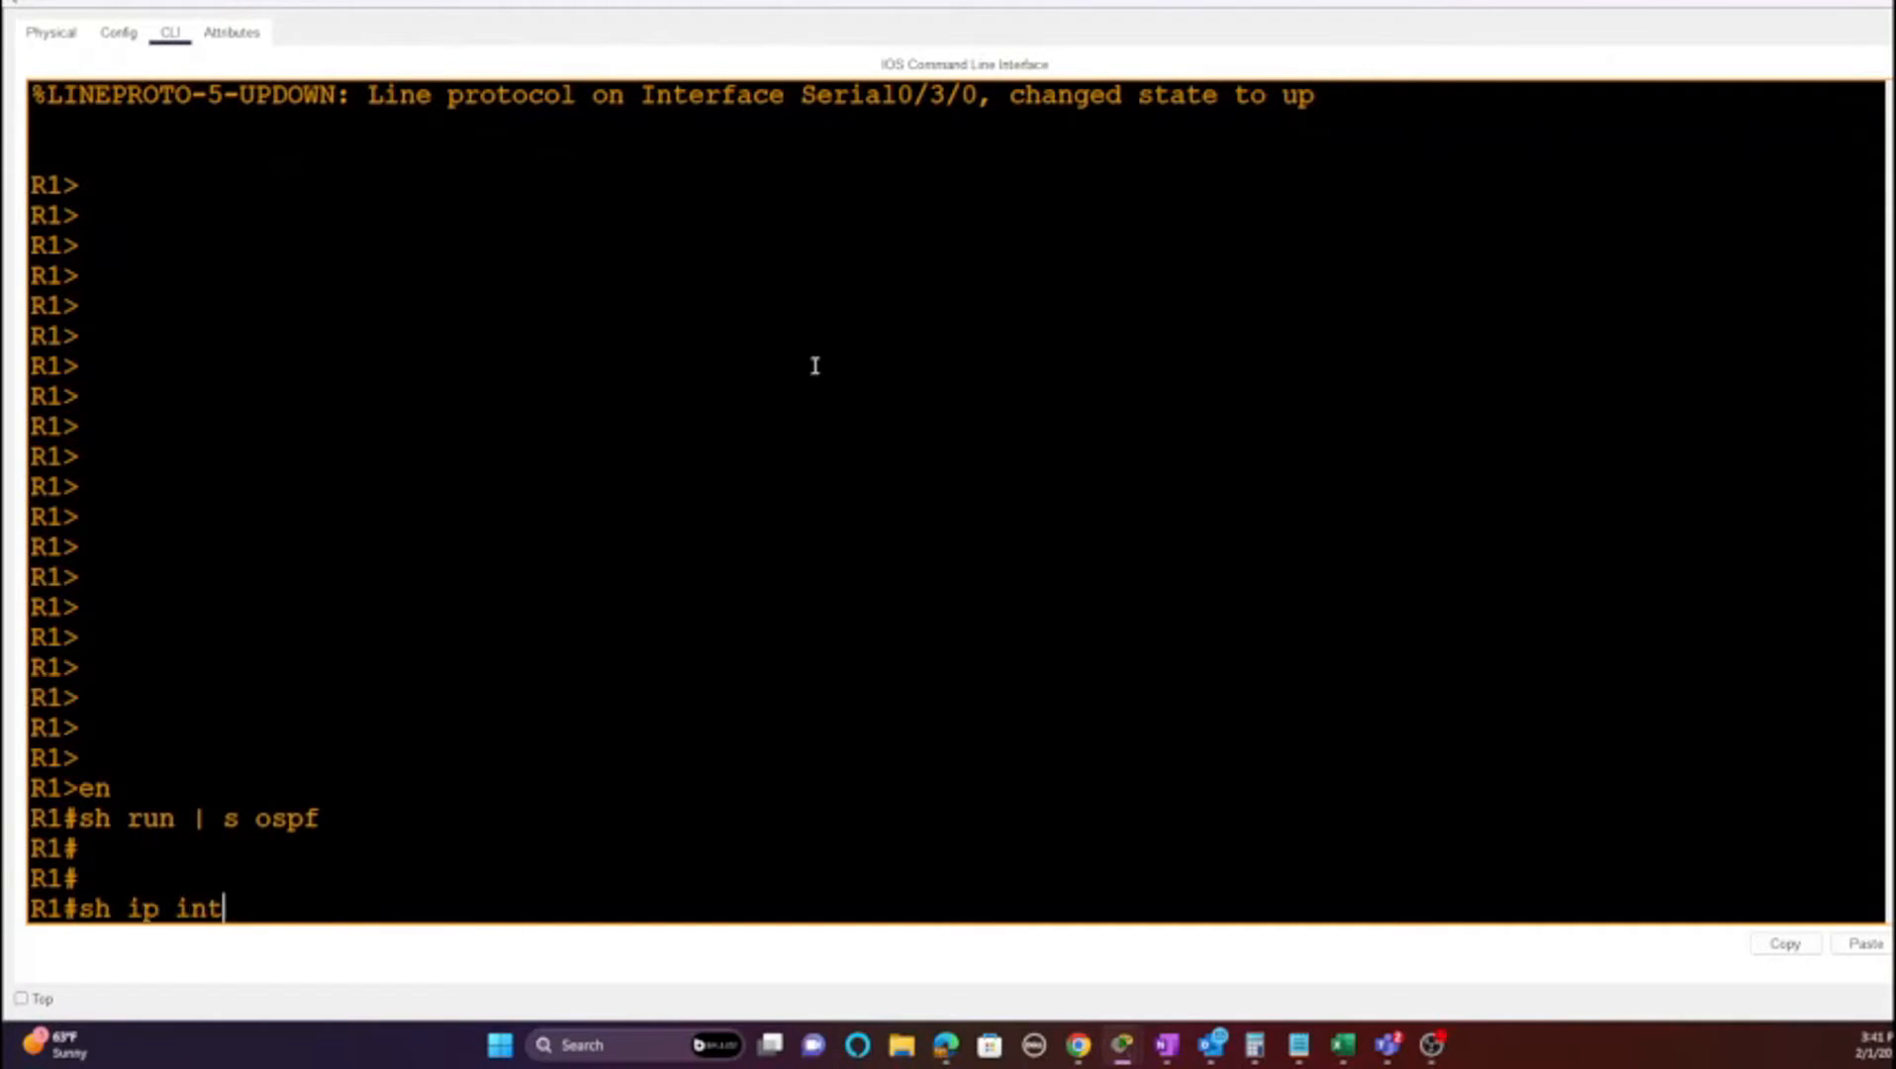
{"action": "key", "text": "Return"}
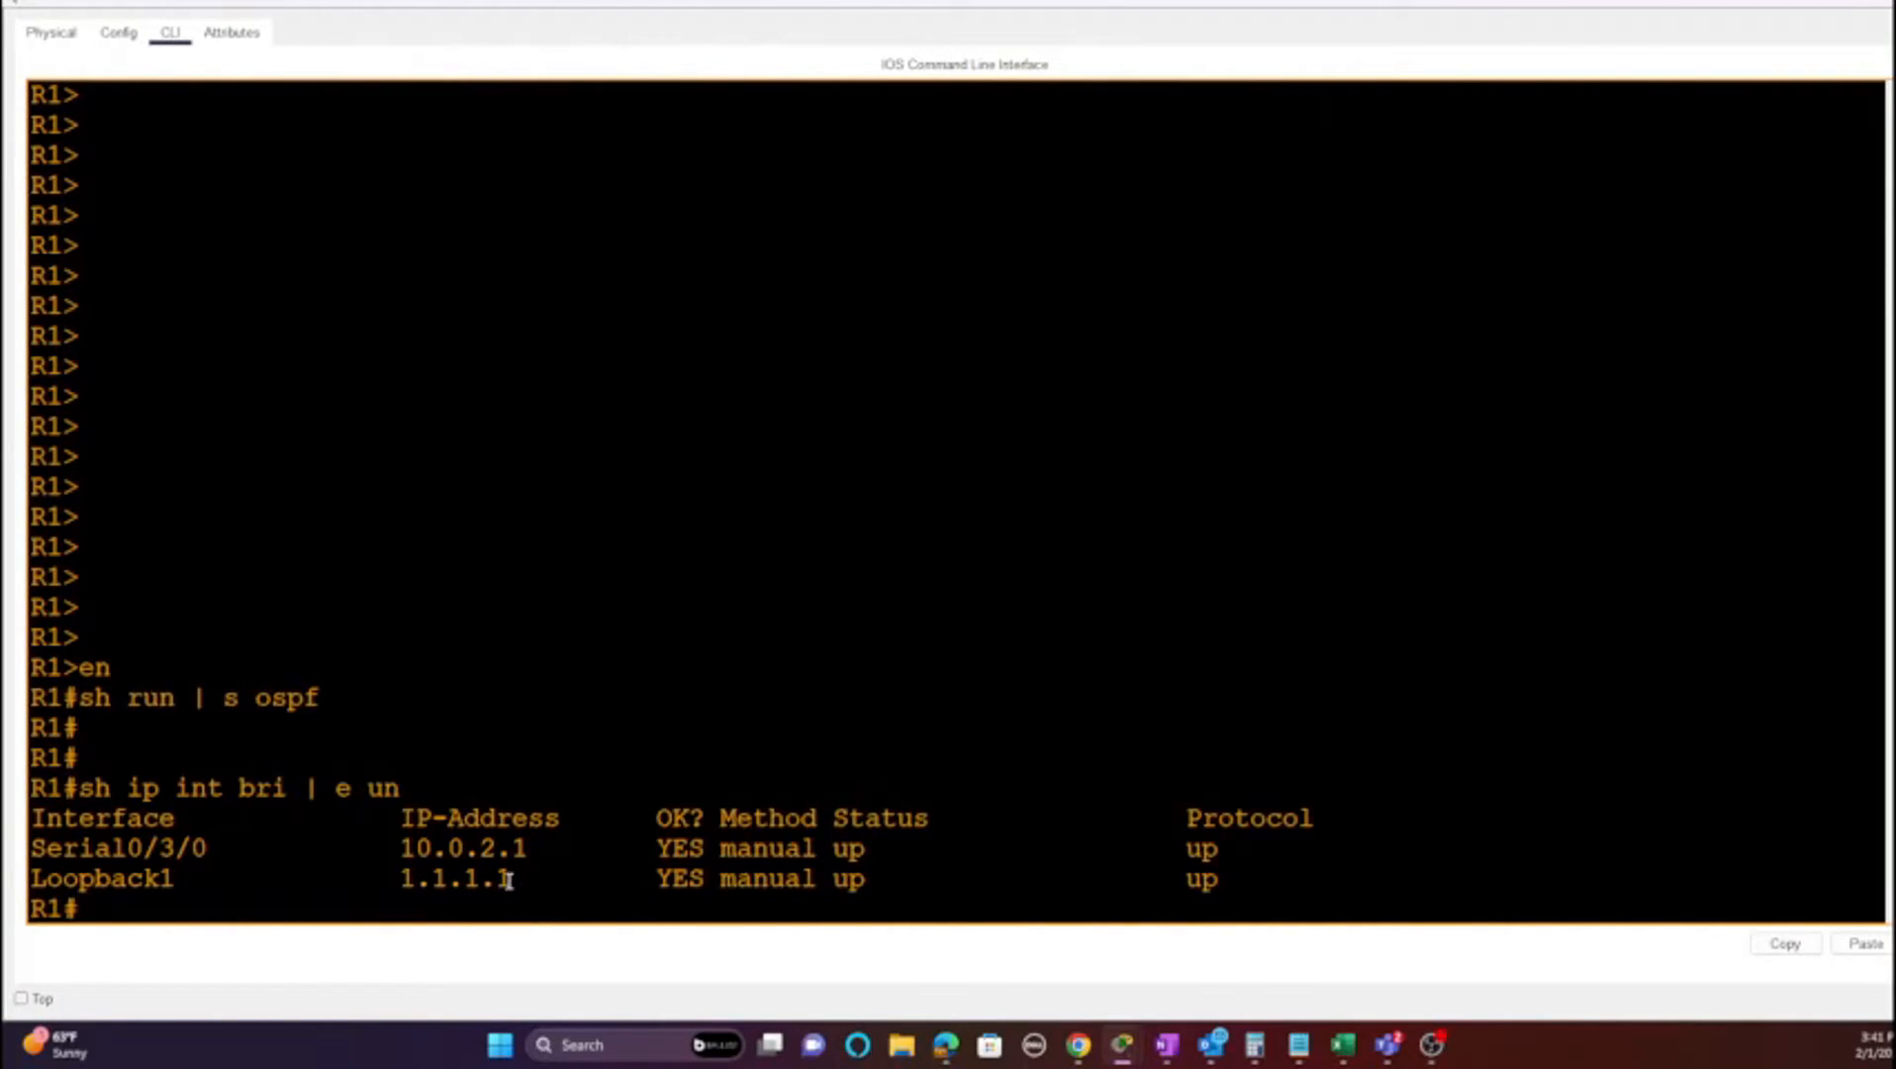
{"action": "left_click_drag", "start_coordinate": [511, 879], "coordinate": [399, 879]}
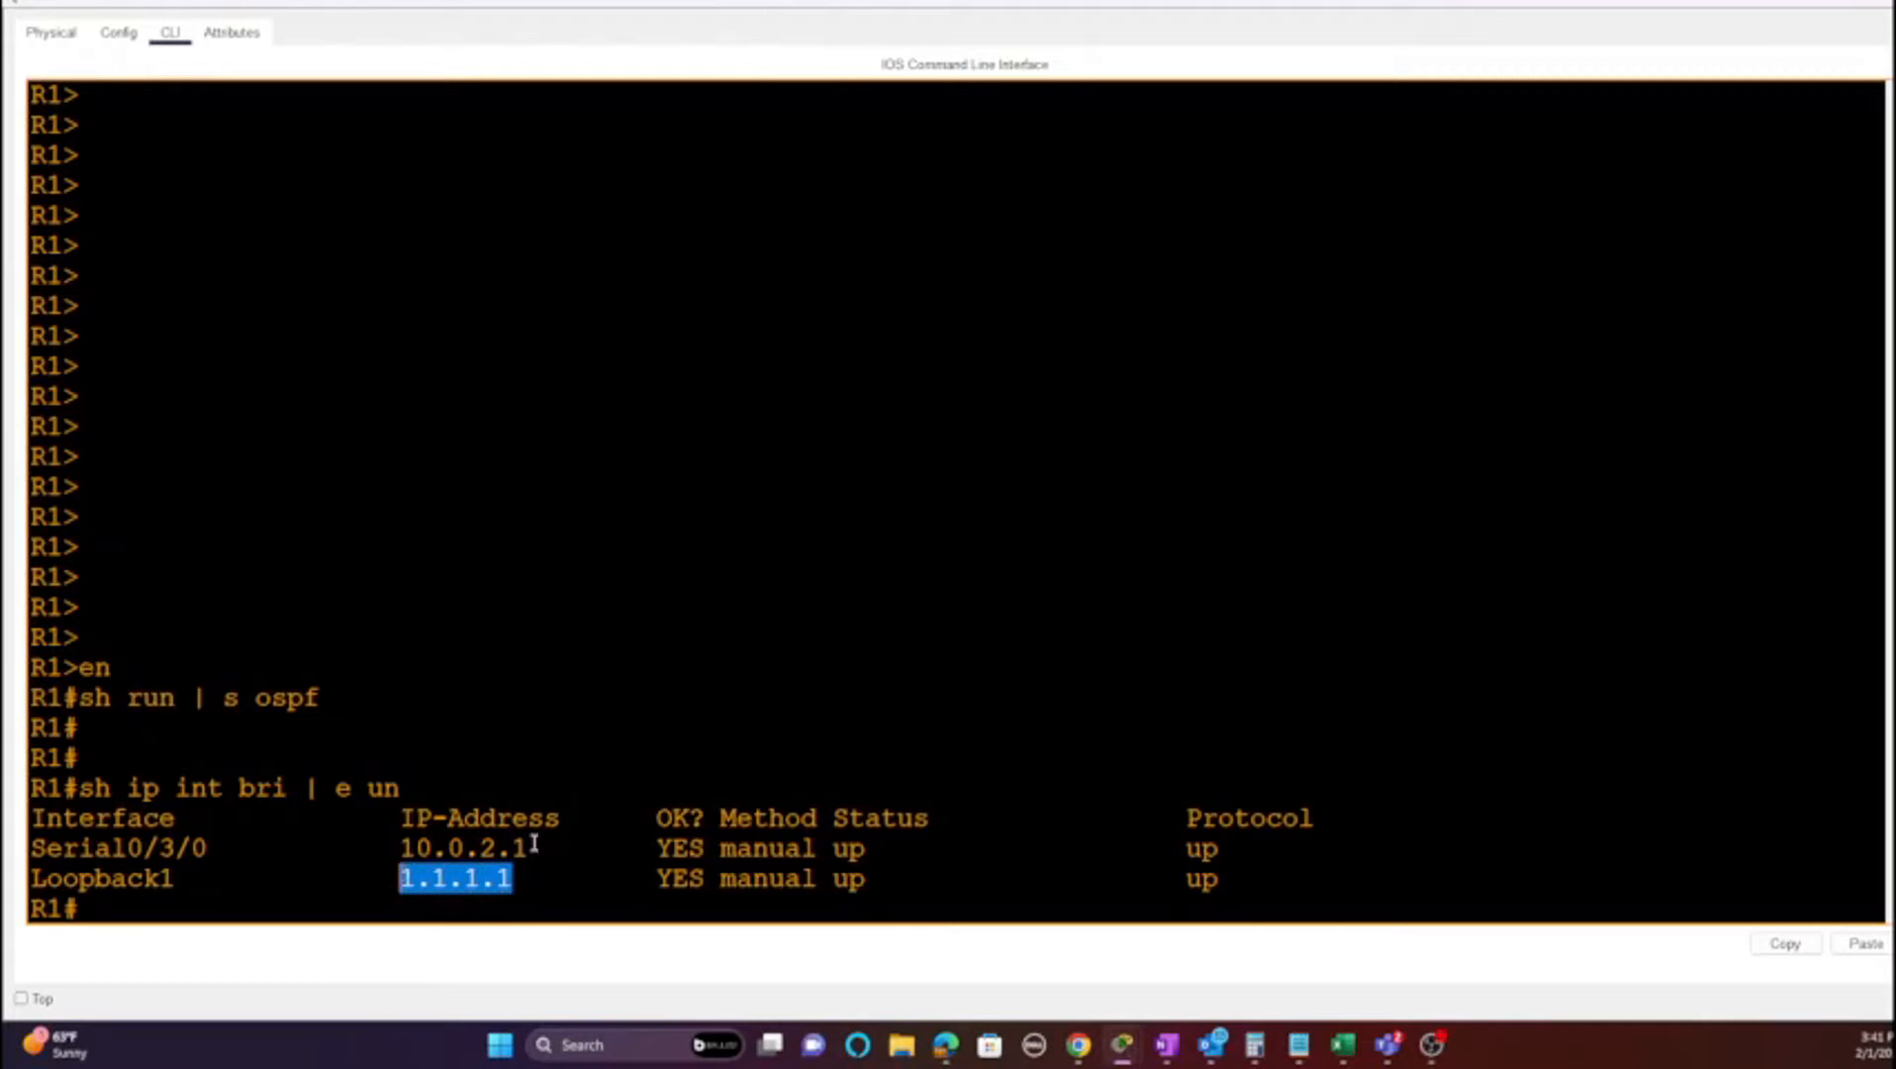
{"action": "left_click_drag", "start_coordinate": [531, 849], "coordinate": [398, 848]}
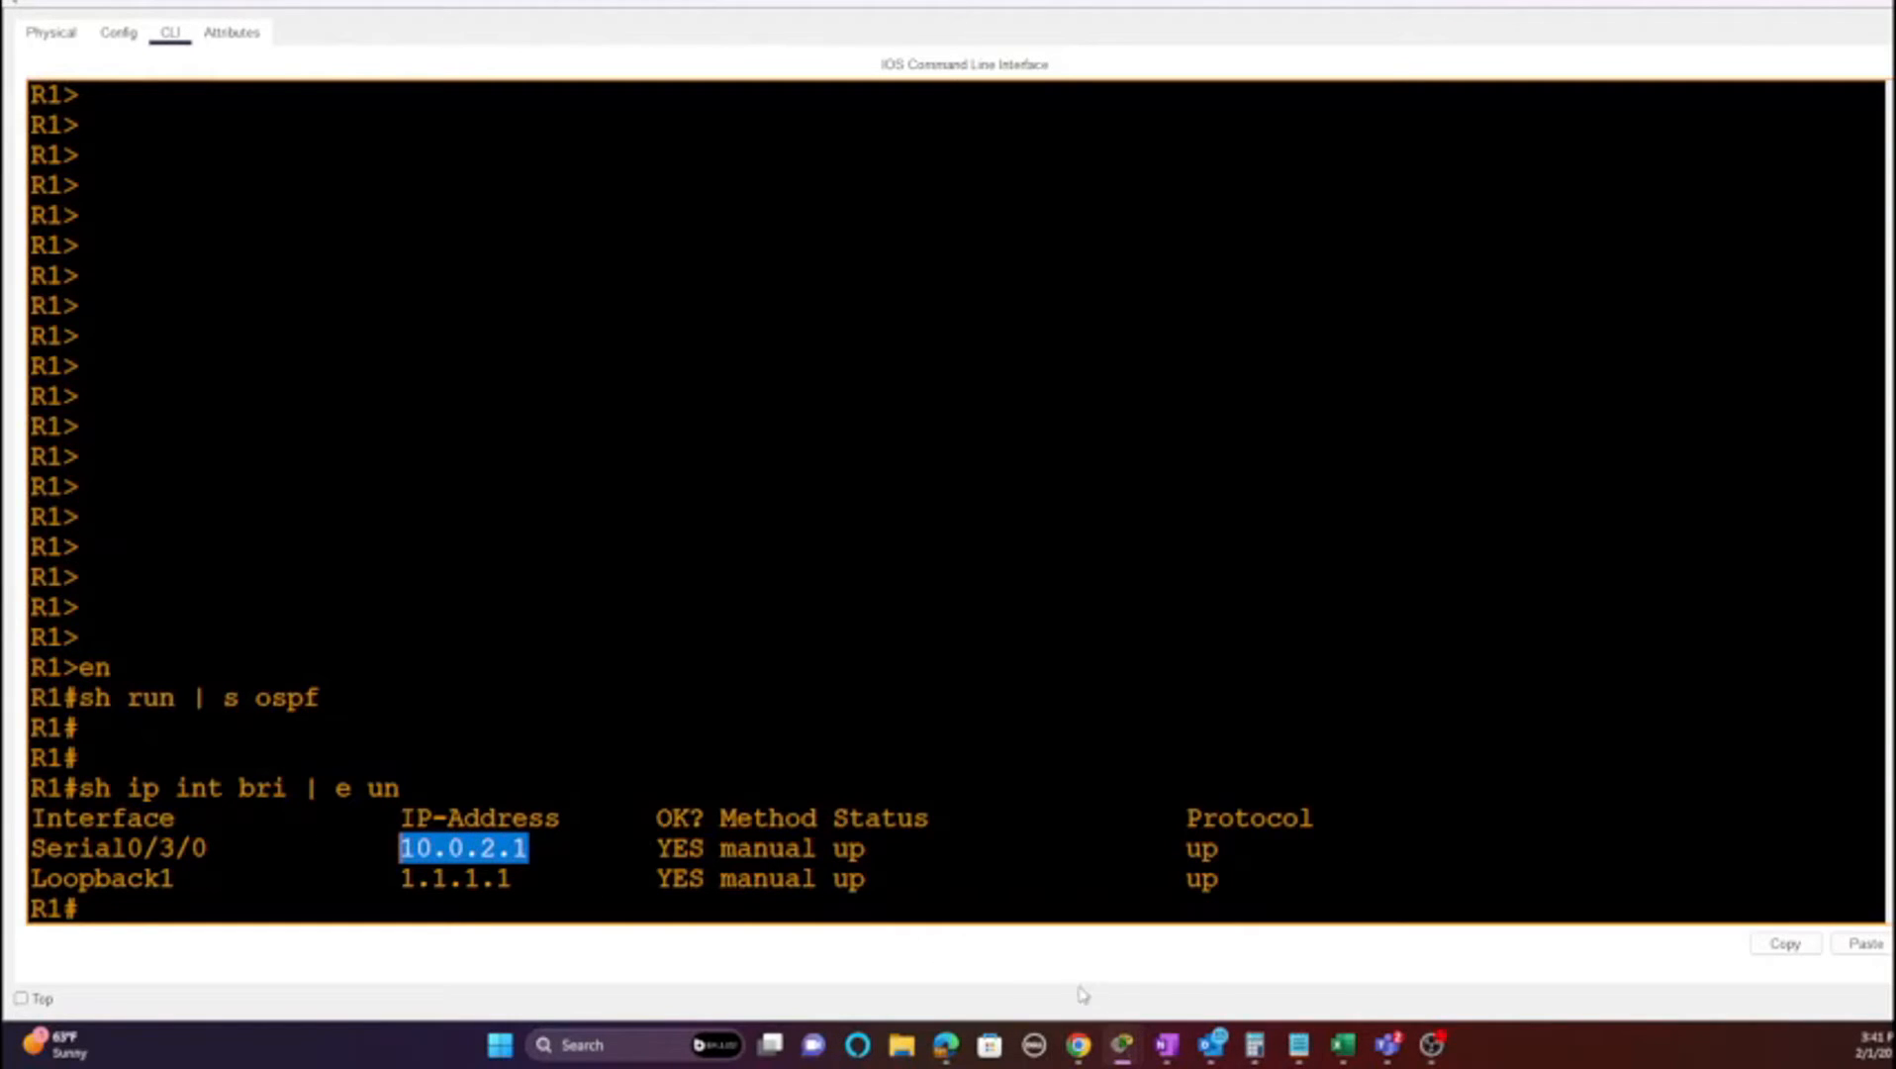
Step: Check the interface addresses of the router at the other end of R1's serial link in the topology, and return to R1's console
{"action": "mouse_move", "coordinate": [1122, 1045]}
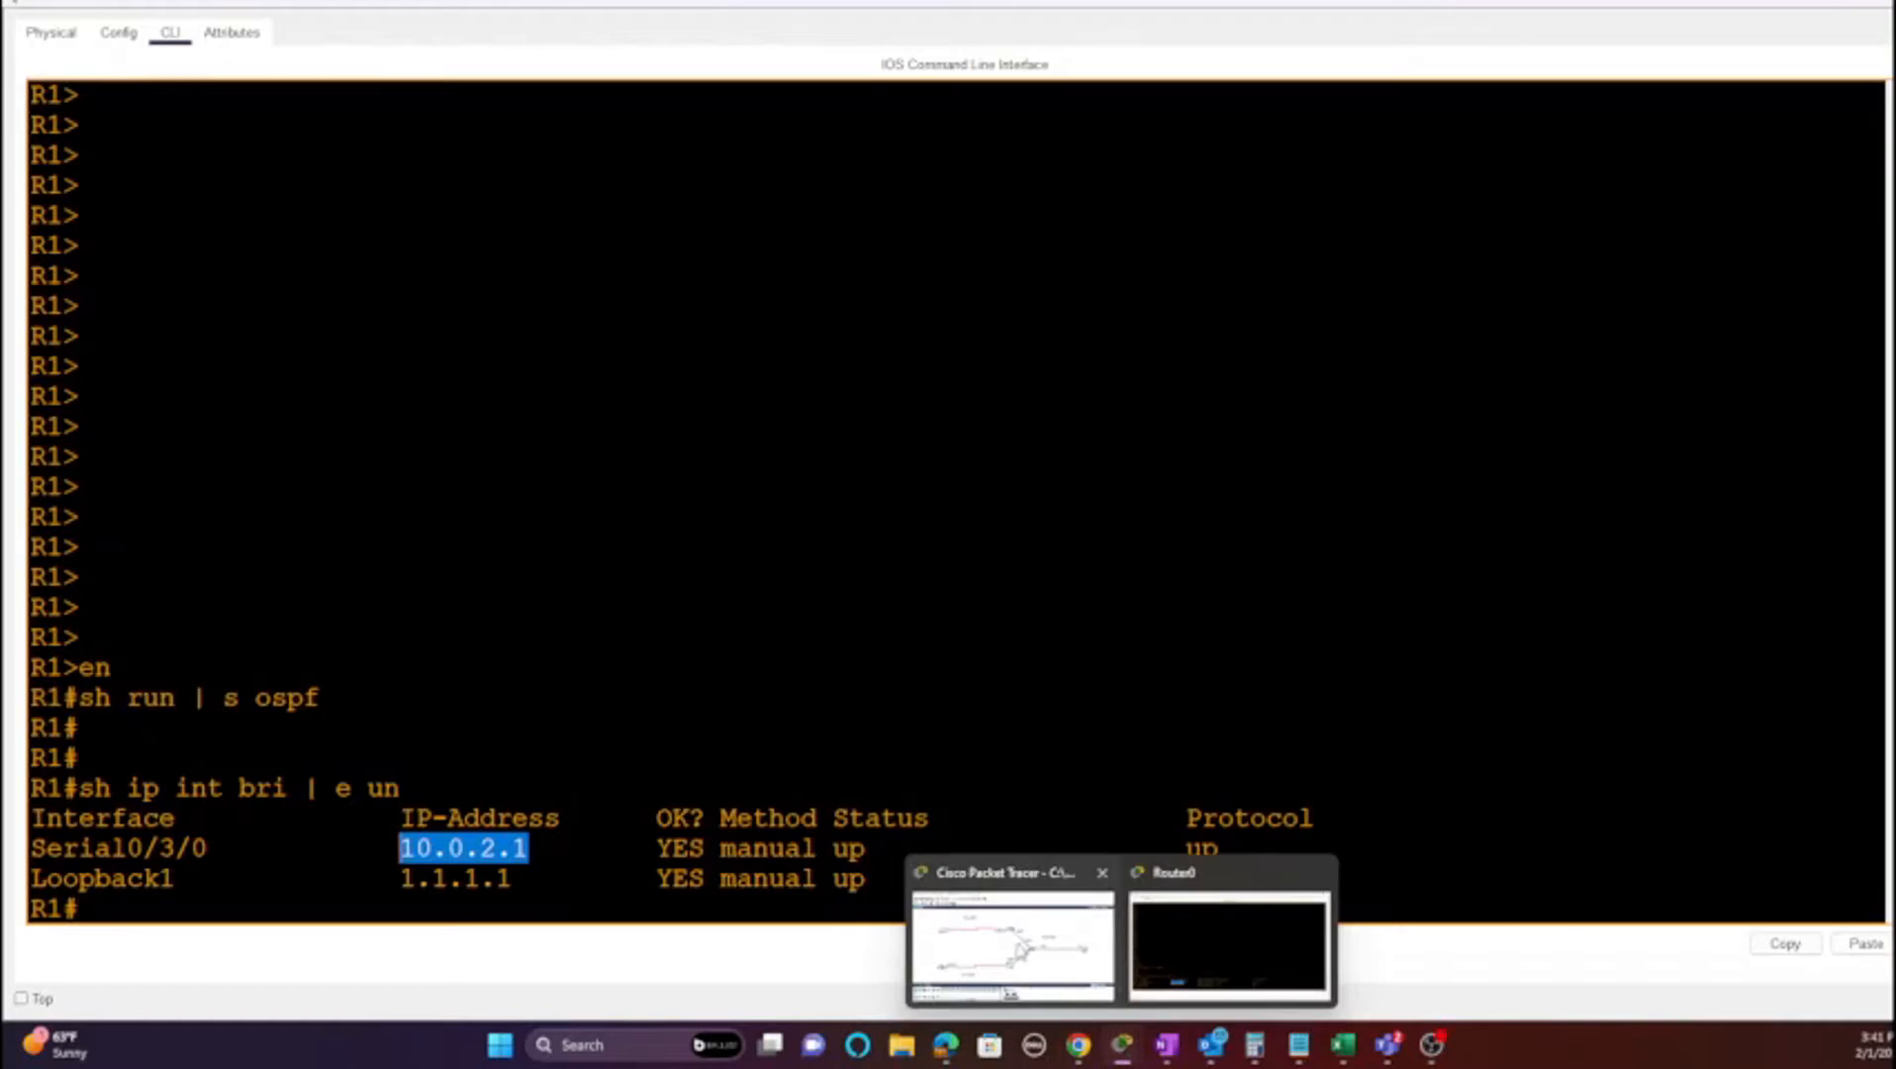
{"action": "left_click", "coordinate": [1010, 945]}
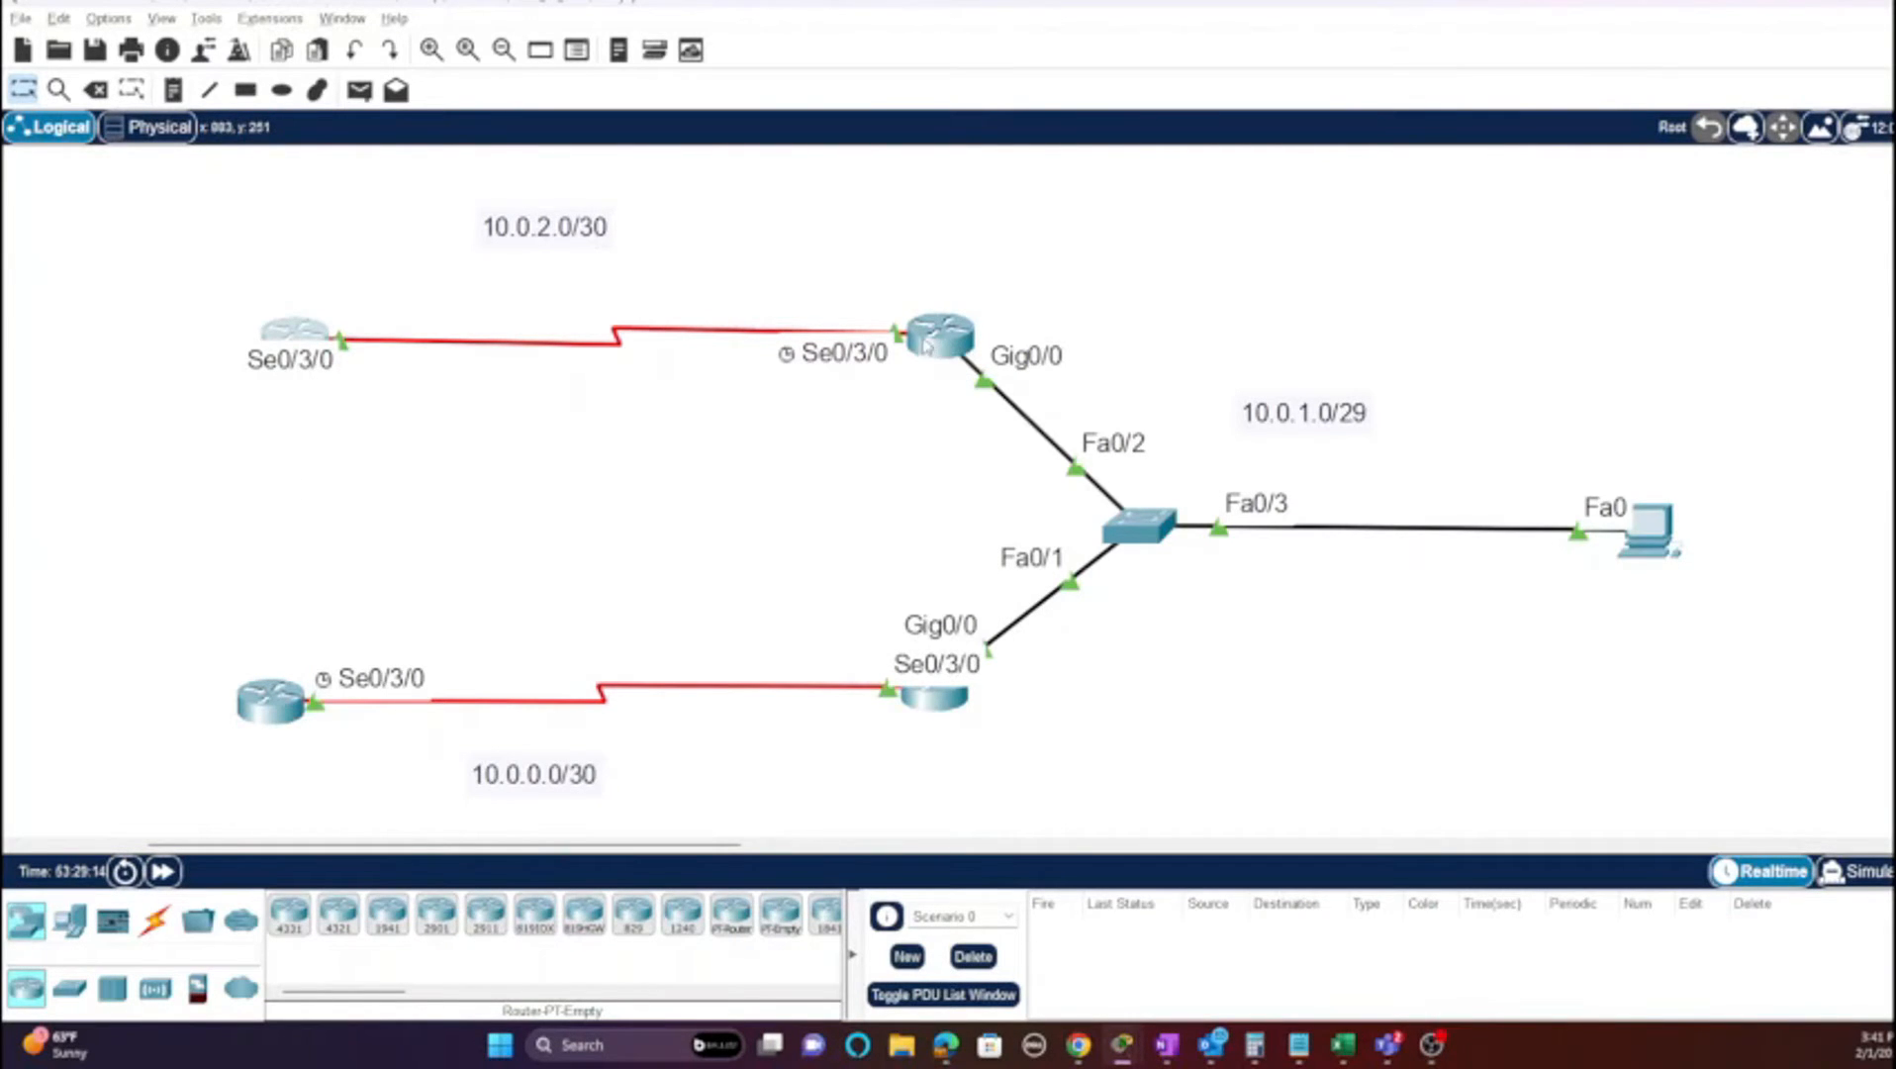
{"action": "mouse_move", "coordinate": [925, 345]}
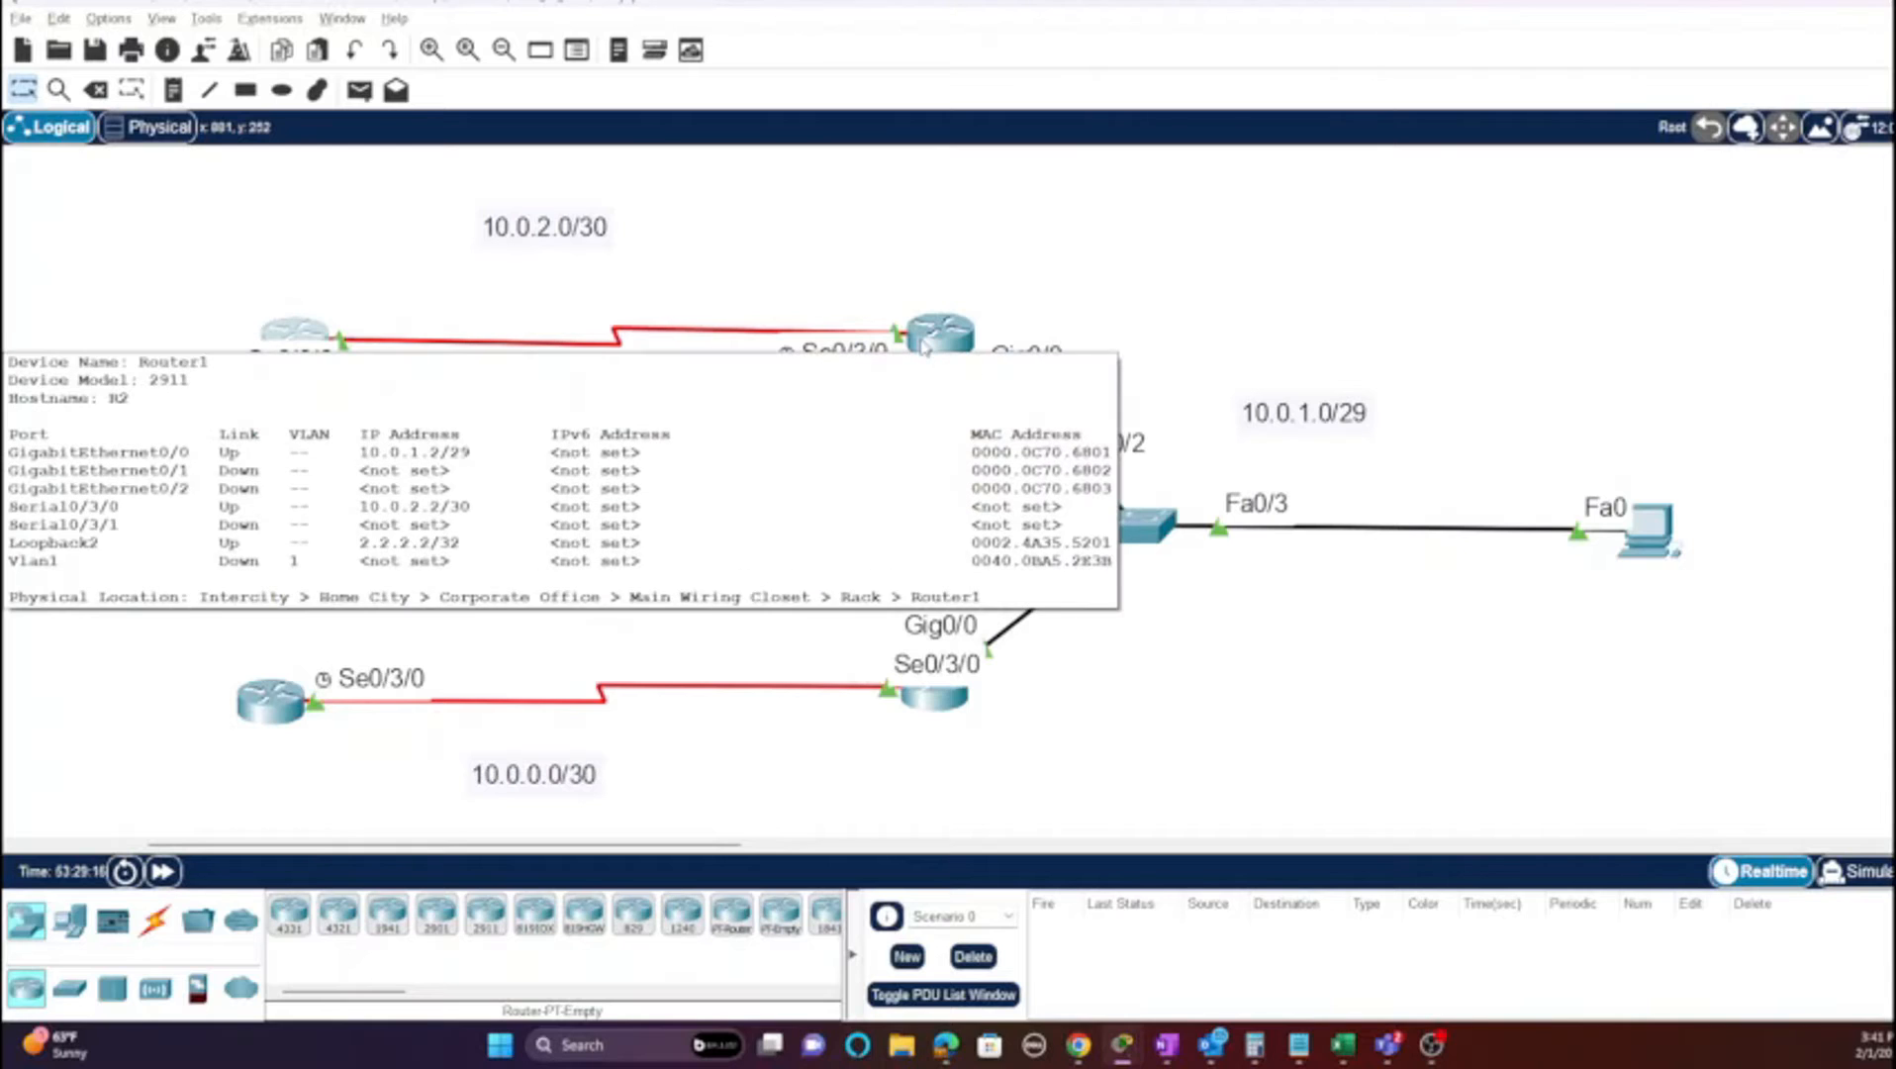
{"action": "mouse_move", "coordinate": [1437, 1040]}
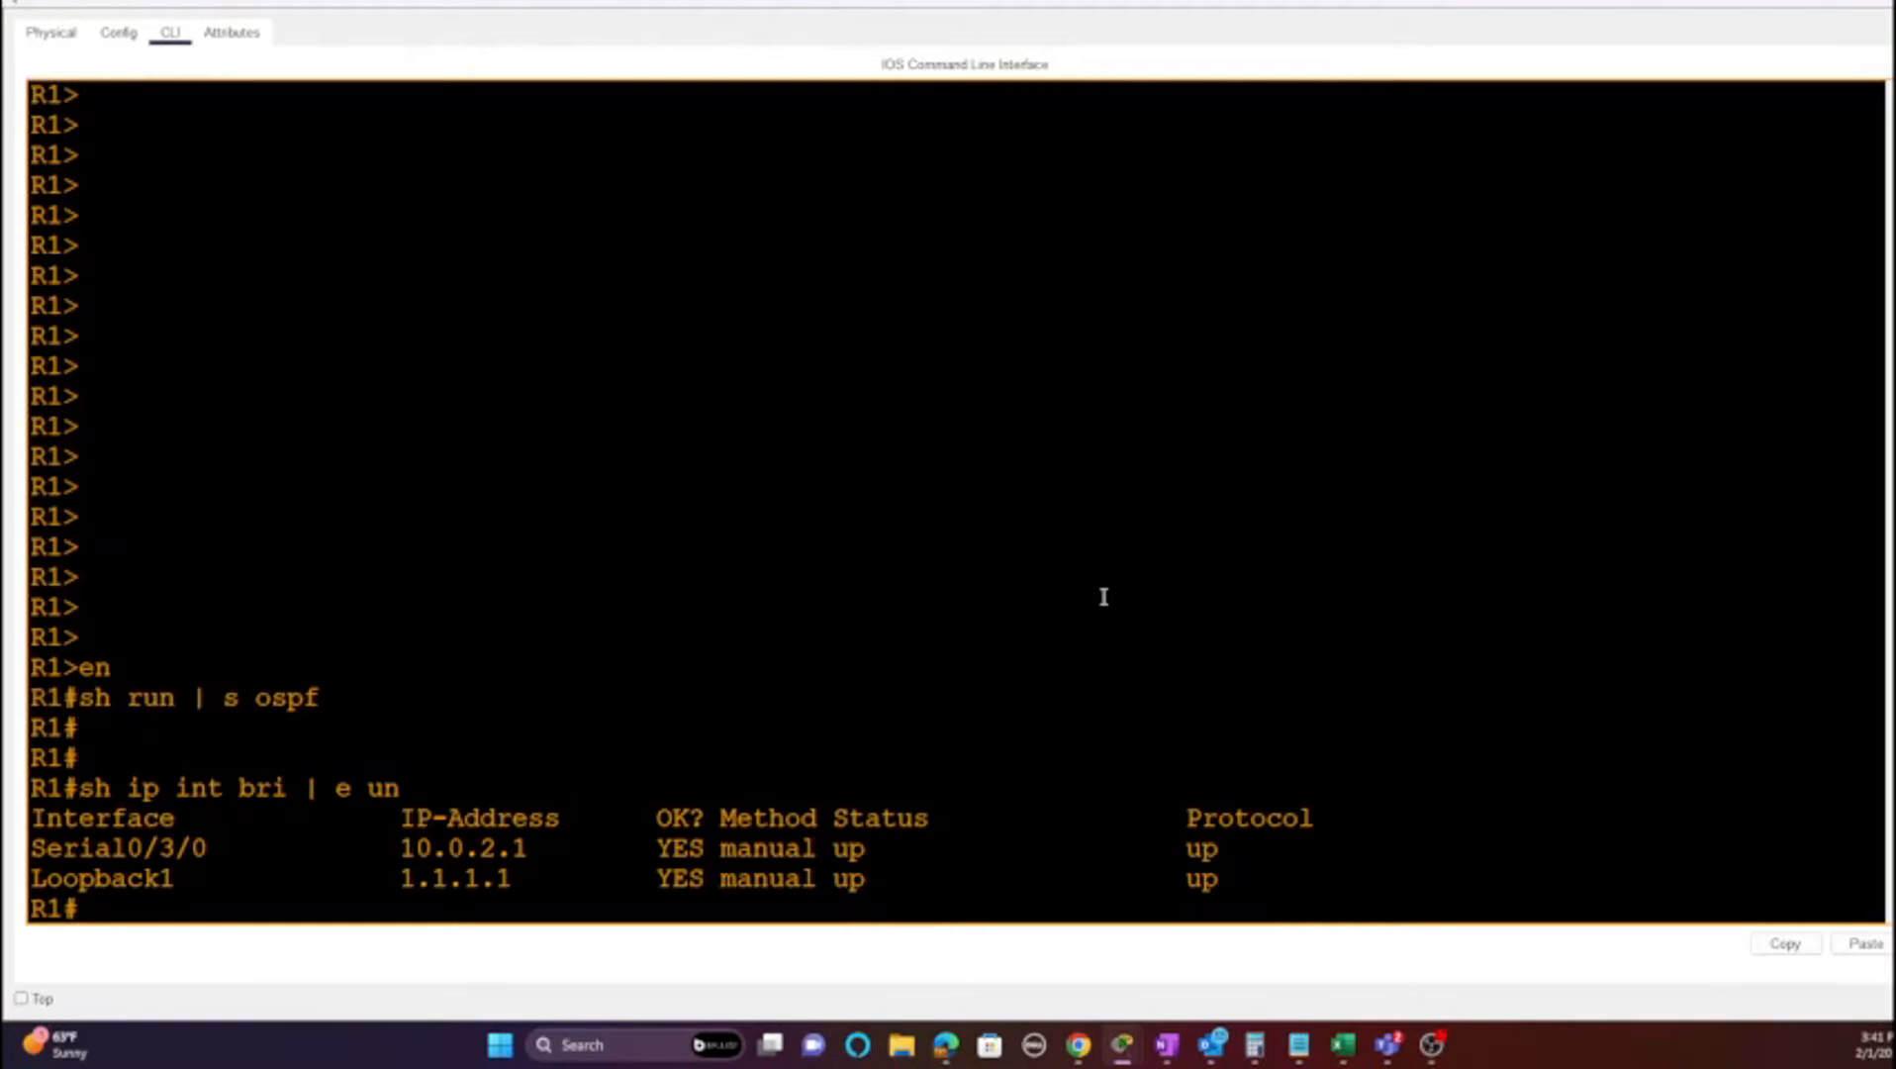
Step: Enter global configuration mode on R1, look up the allowed OSPF process IDs and start OSPF process 1
{"action": "type", "text": "conf t"}
{"action": "key", "text": "Return"}
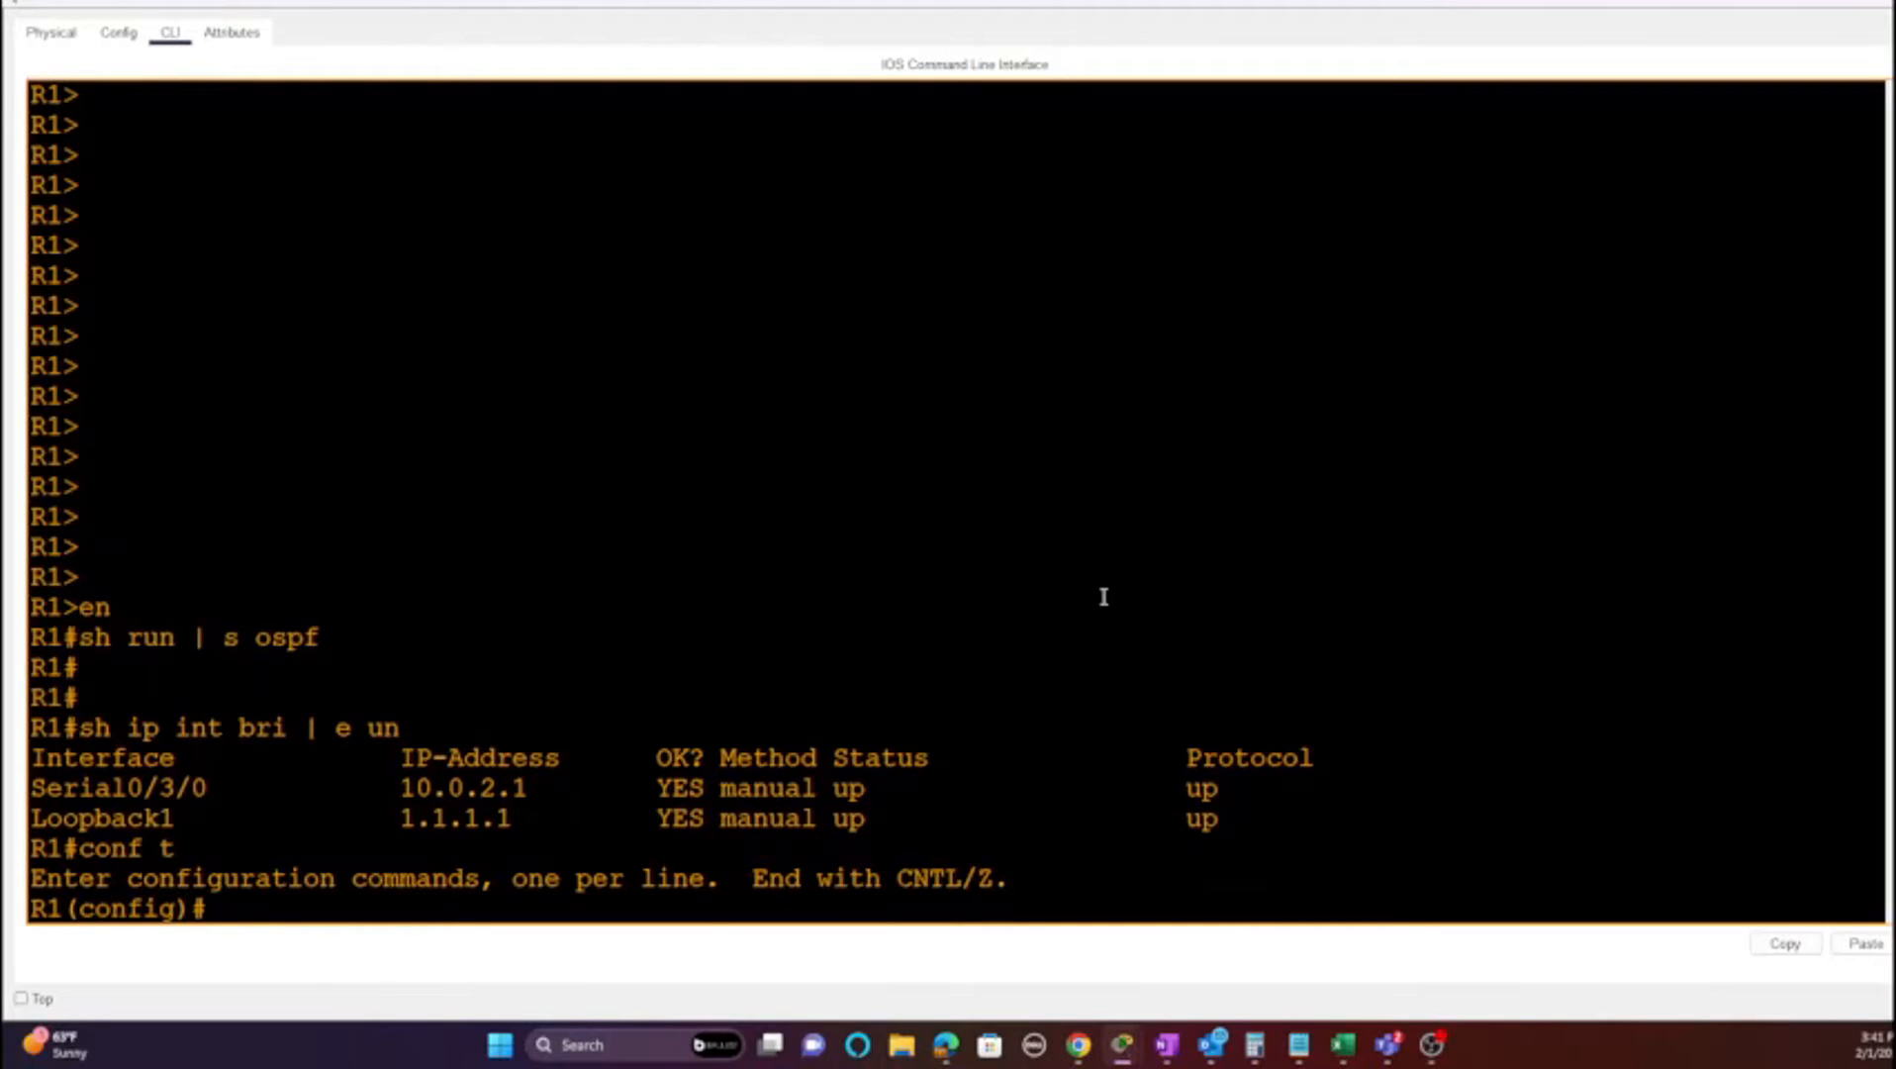
{"action": "type", "text": "rouer"}
{"action": "key", "text": "BackSpace"}
{"action": "key", "text": "BackSpace"}
{"action": "key", "text": "BackSpace"}
{"action": "type", "text": "ter ospf ?"}
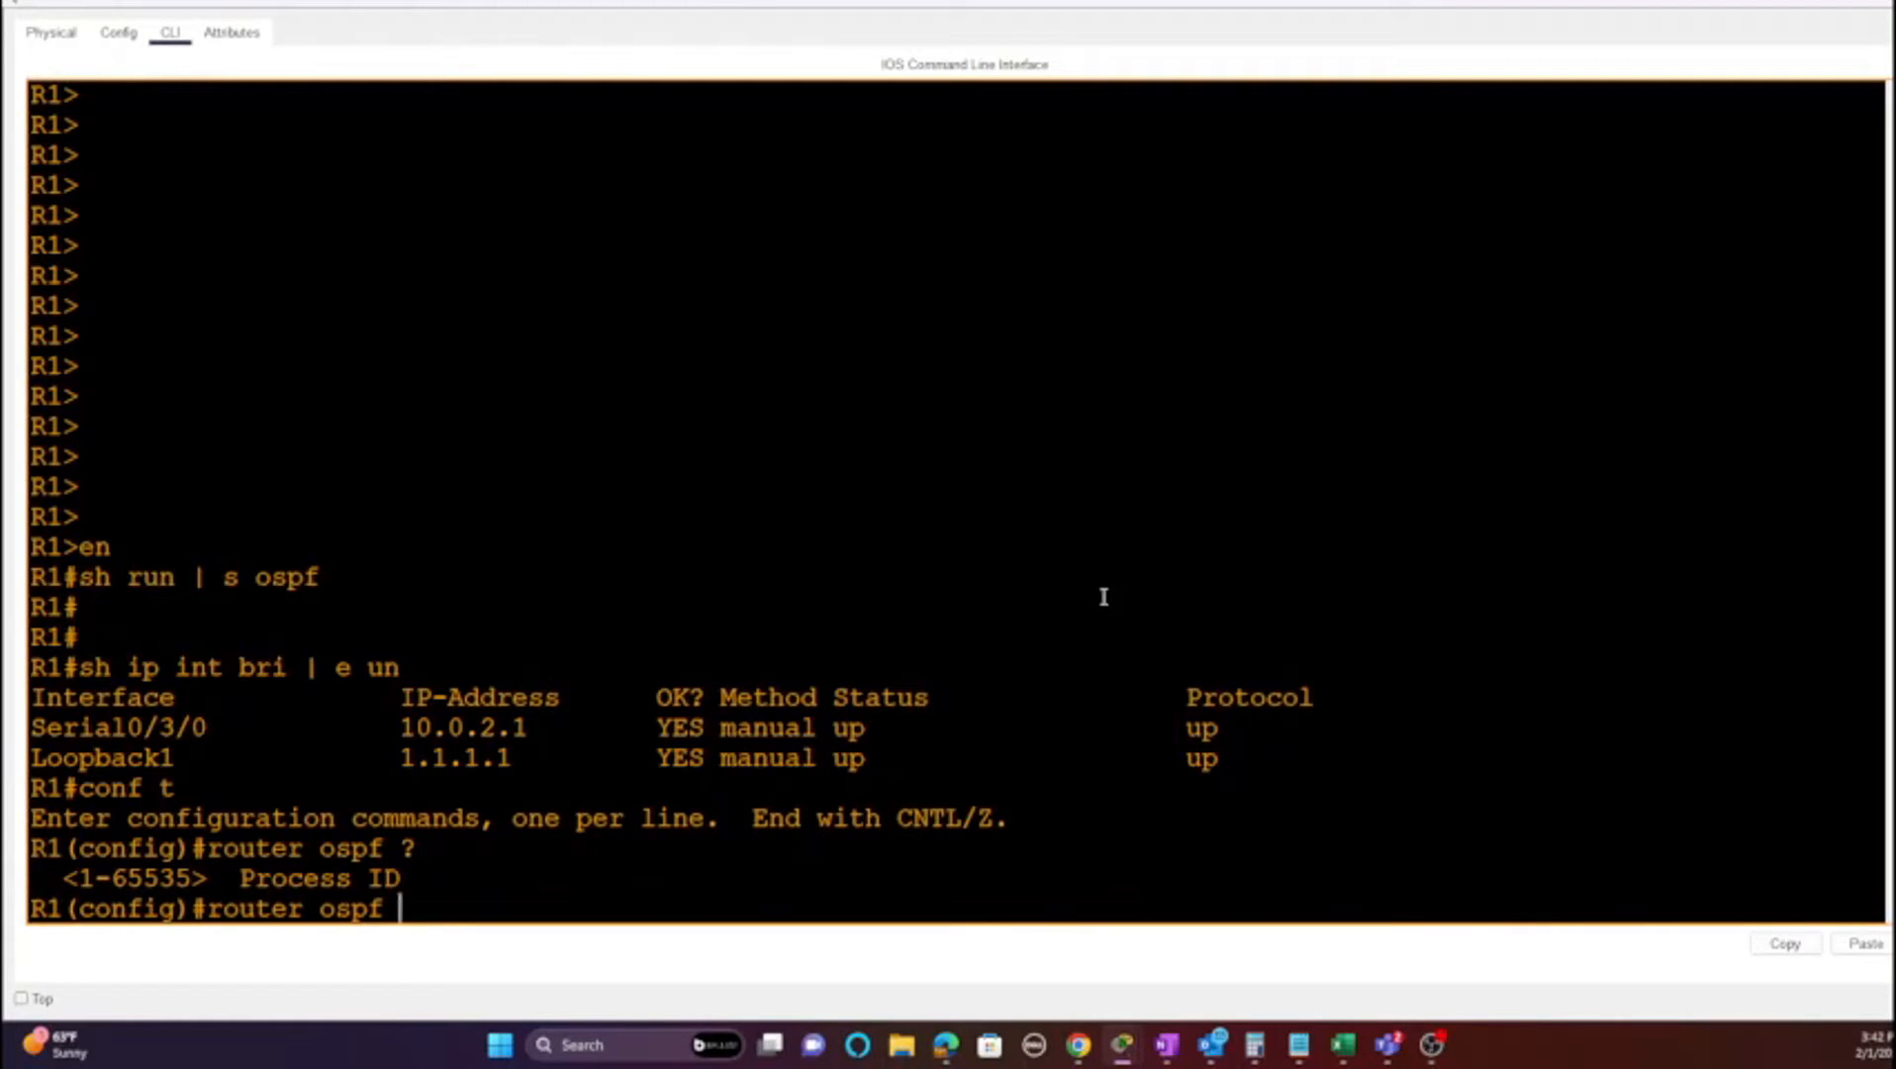
{"action": "type", "text": "1"}
{"action": "key", "text": "Return"}
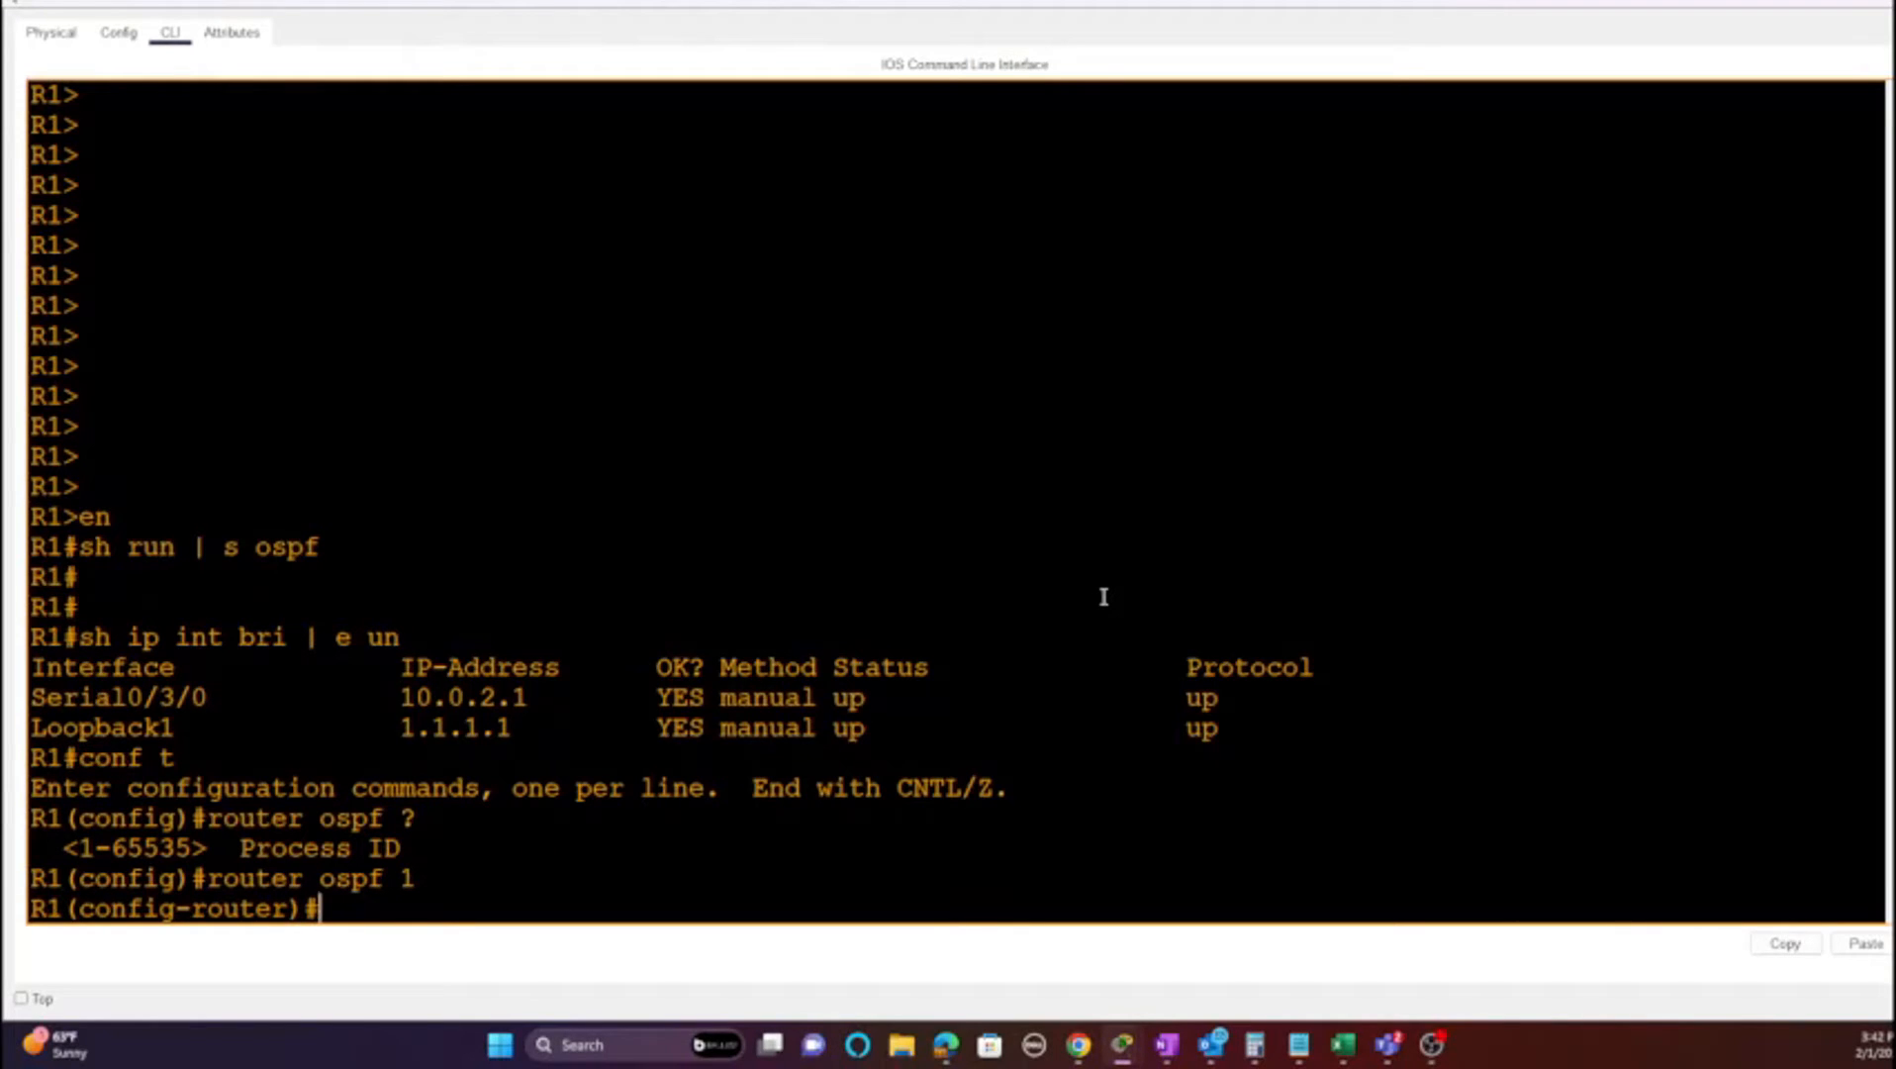
Step: Add network 10.0.2.0 with wildcard mask 0.0.0.3 in area 0 to R1's OSPF process
{"action": "left_click_drag", "start_coordinate": [529, 697], "coordinate": [399, 697]}
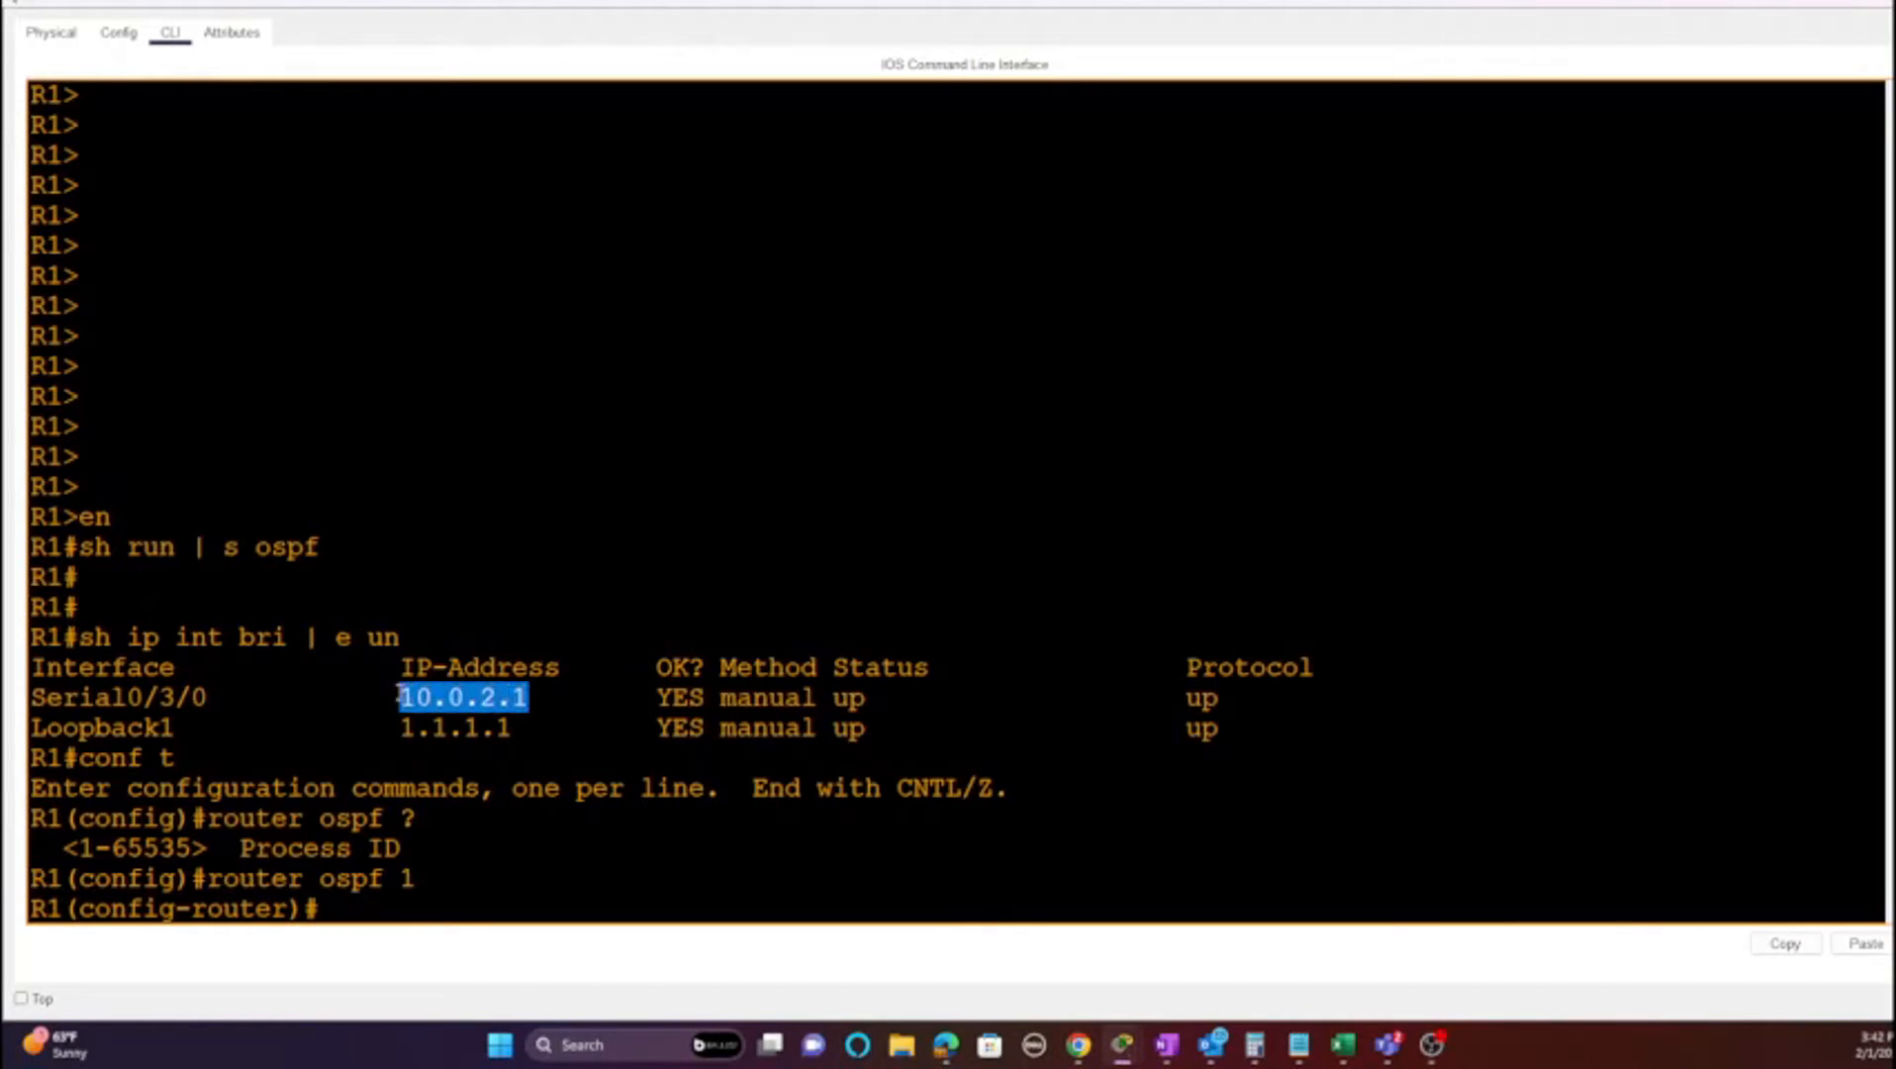
{"action": "left_click", "coordinate": [511, 746]}
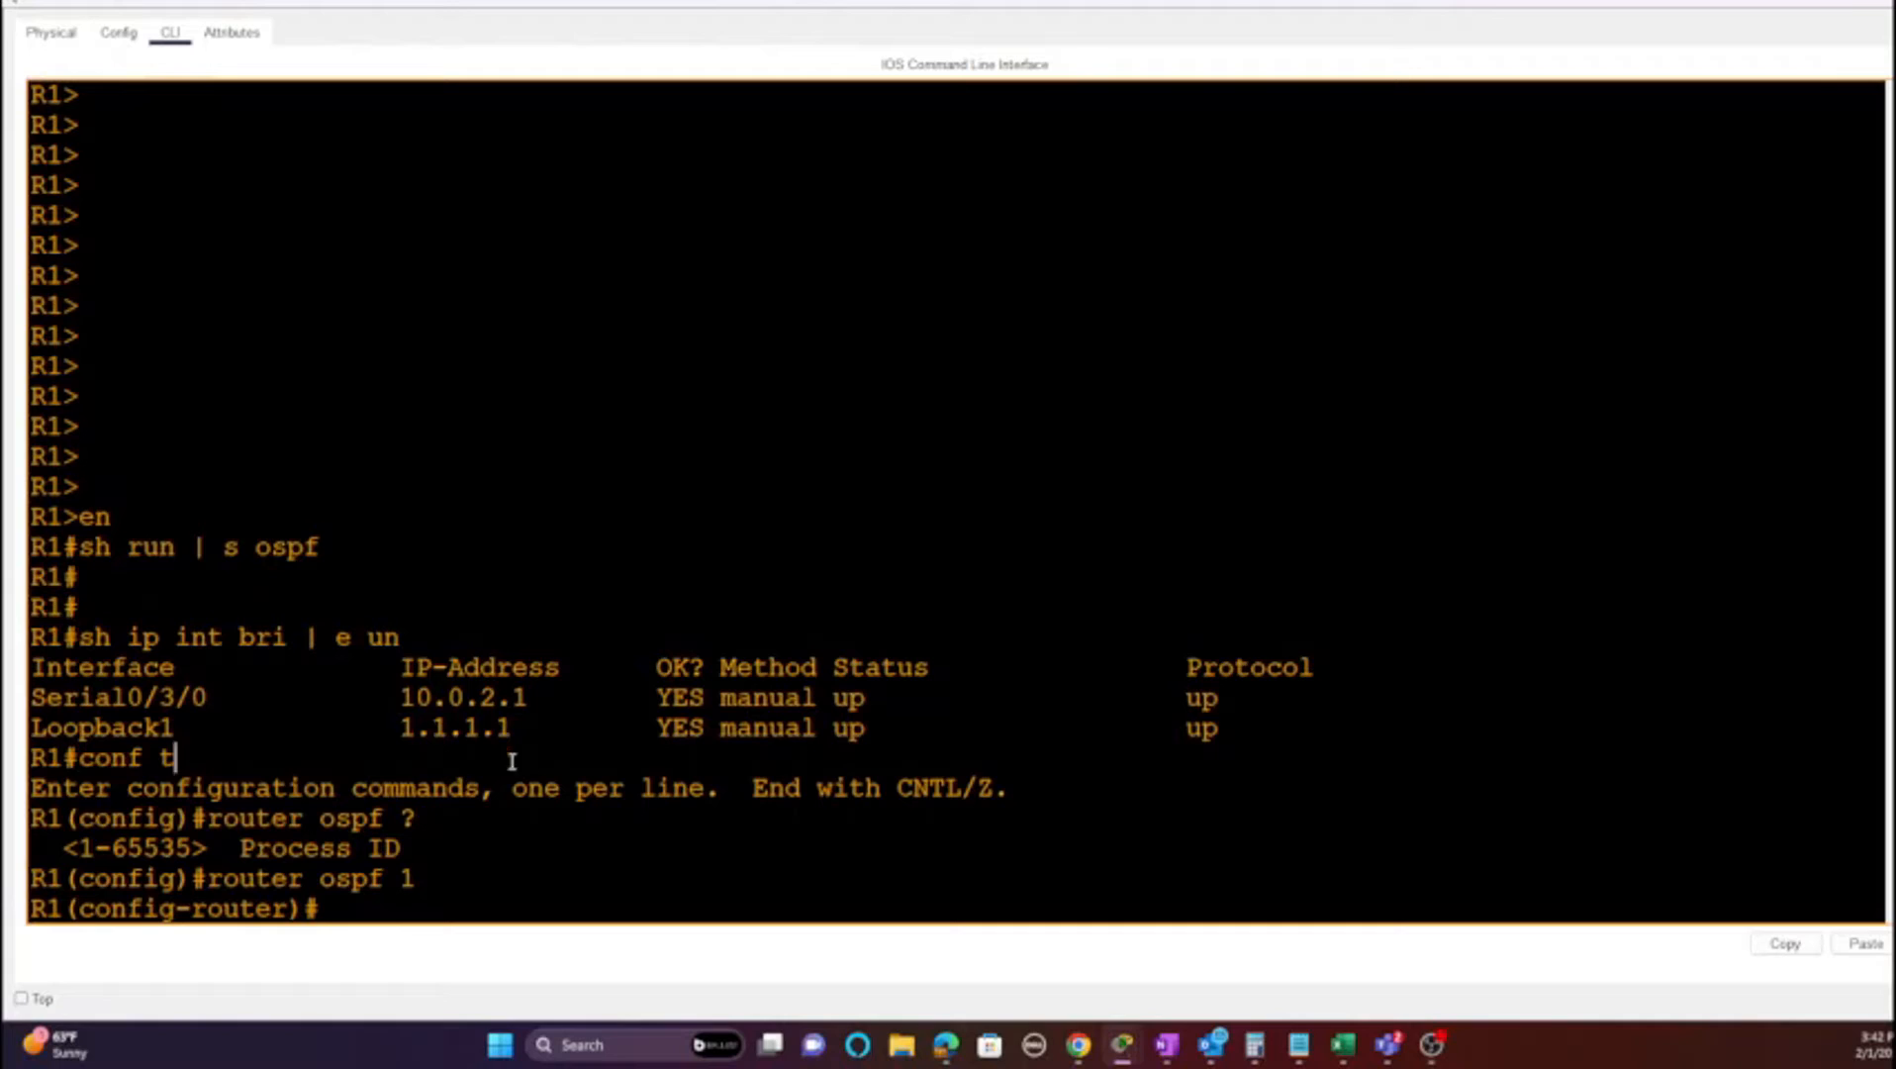
{"action": "left_click", "coordinate": [525, 861]}
{"action": "type", "text": "netw"}
{"action": "key", "text": "Tab"}
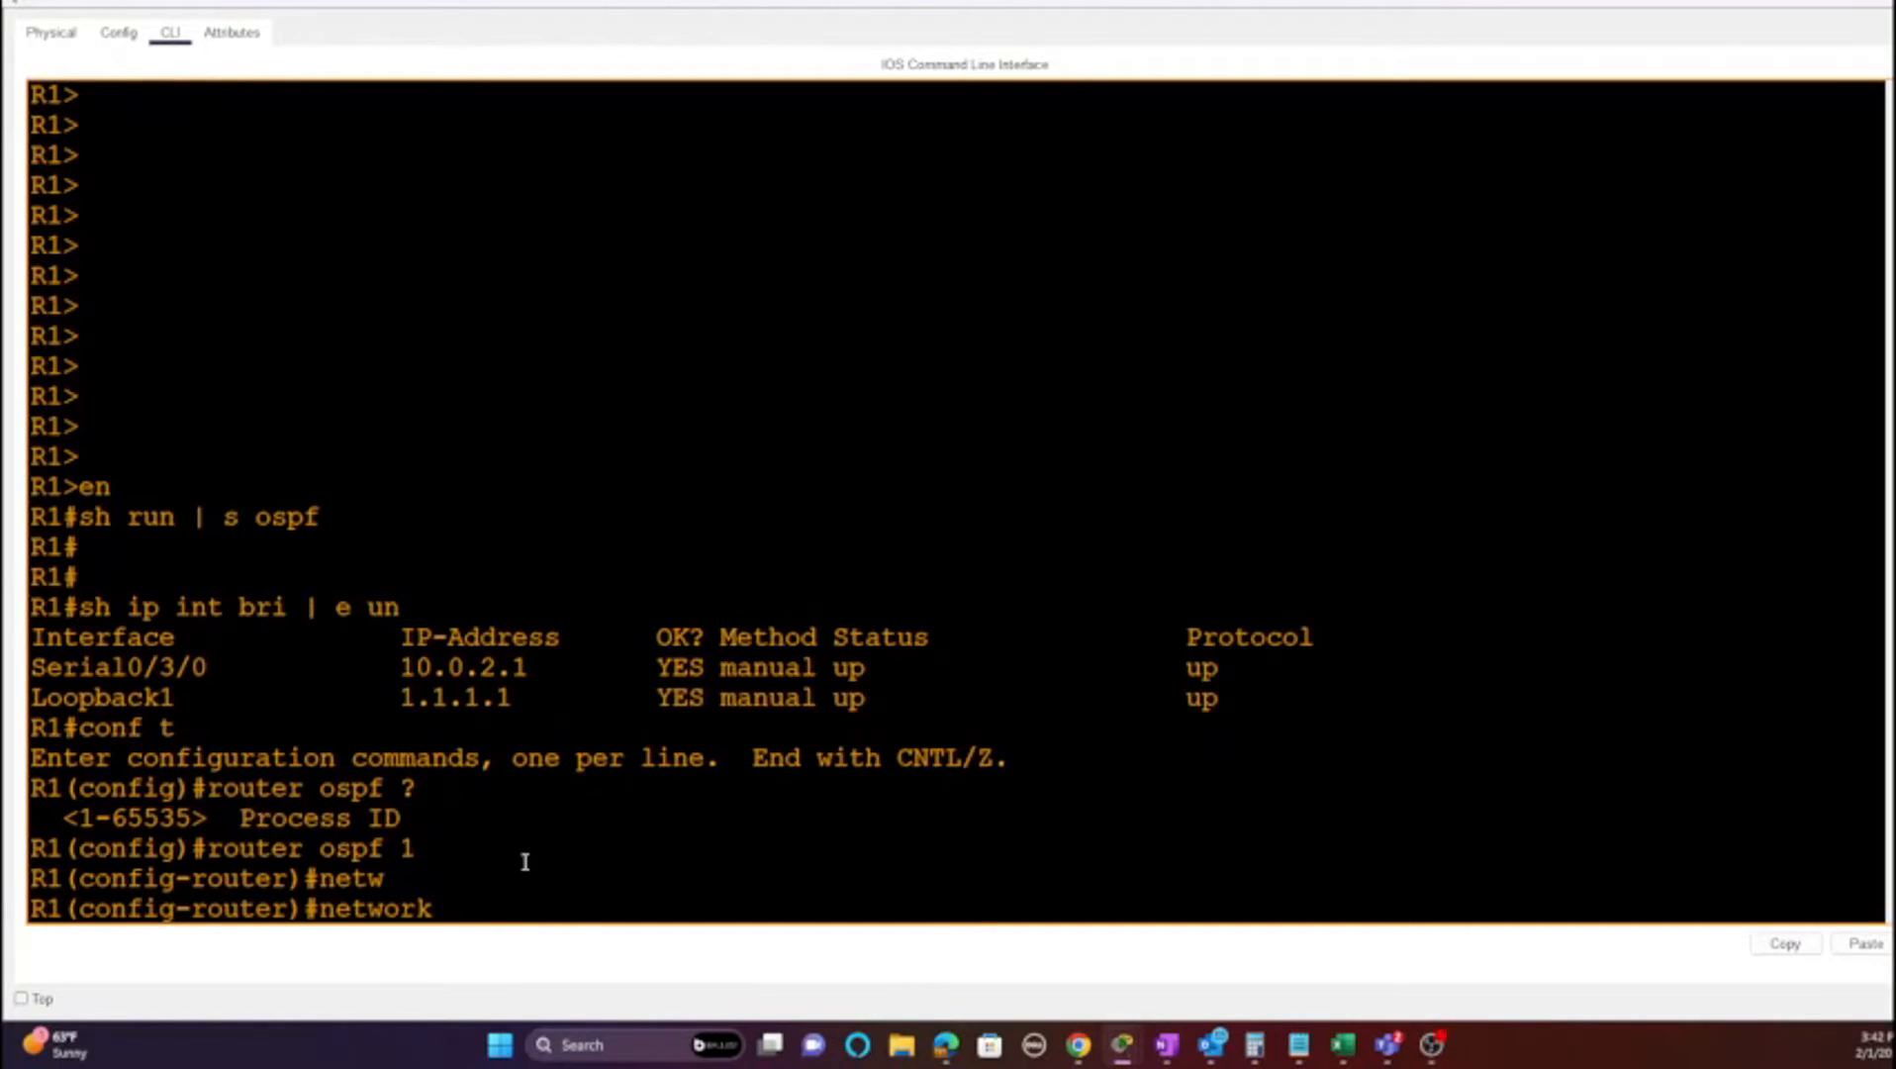
{"action": "type", "text": "?"}
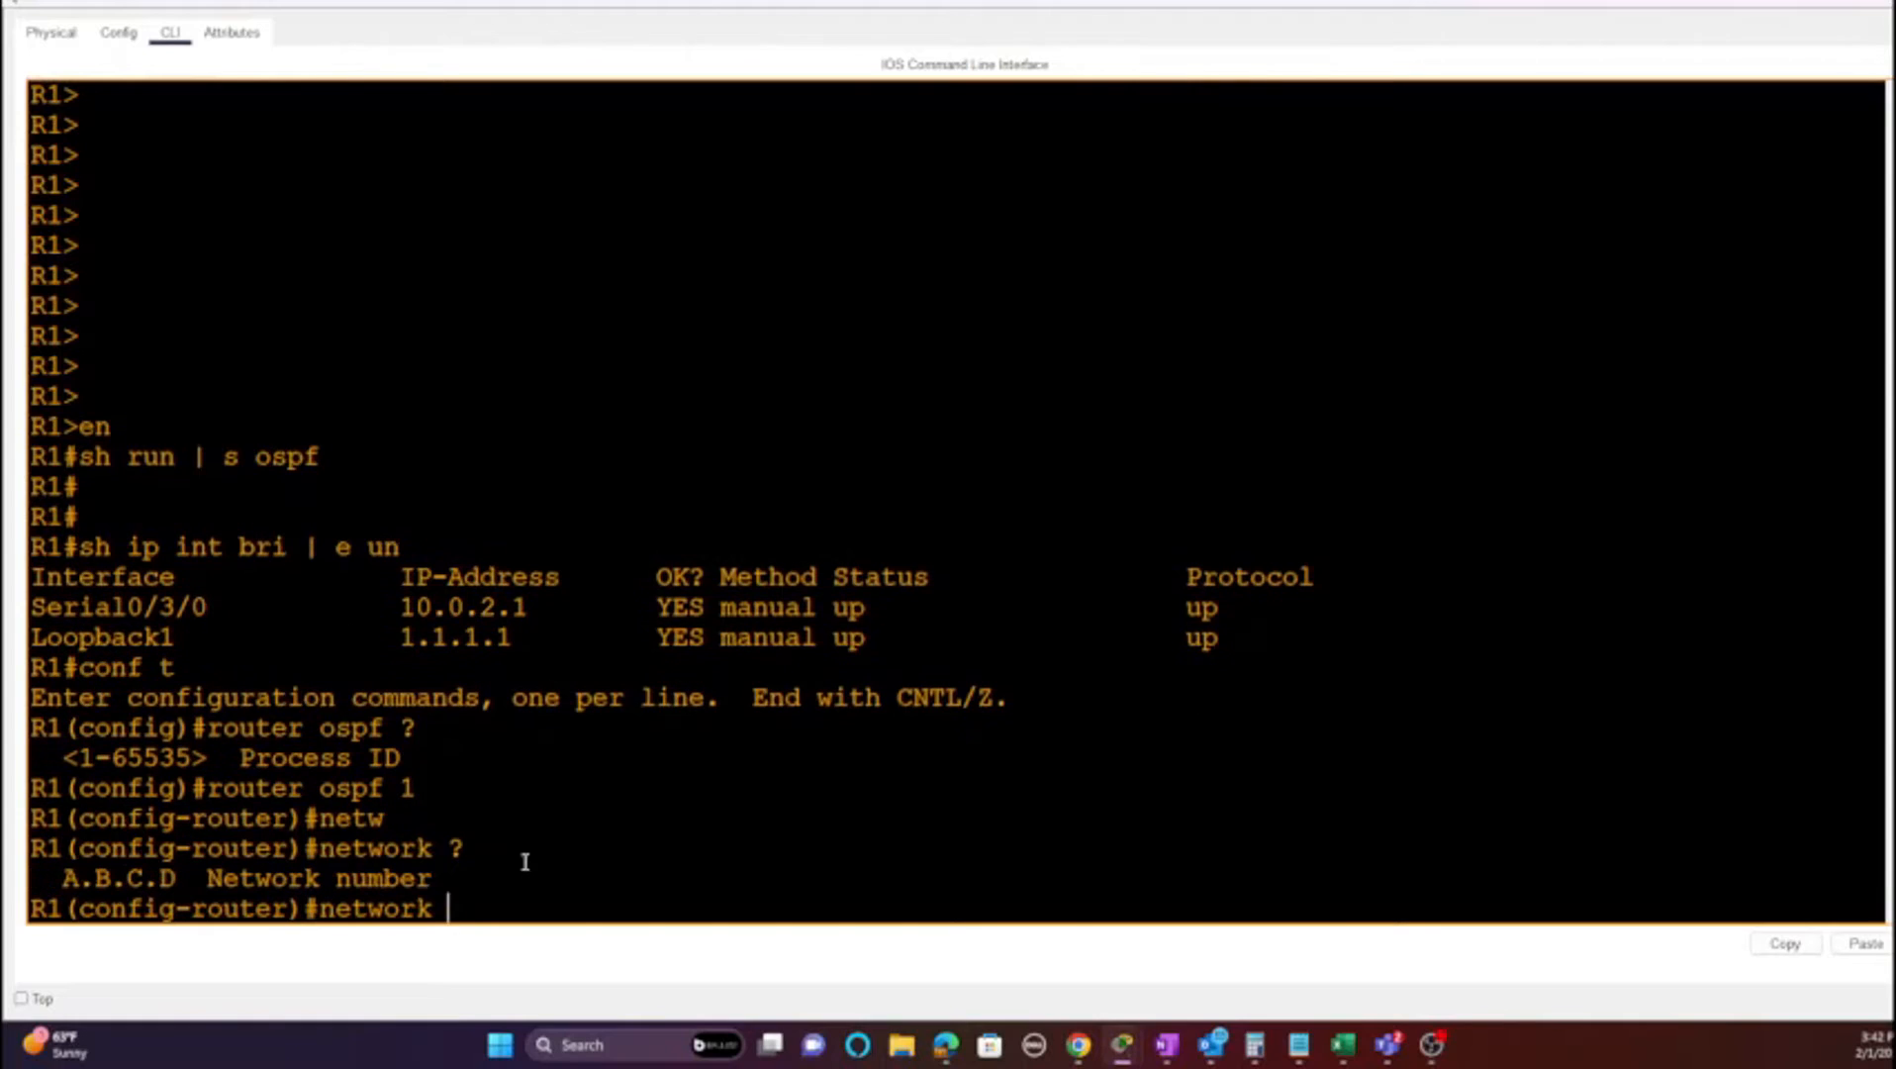
{"action": "type", "text": "10.0.2.0"}
{"action": "type", "text": "0.0.0"}
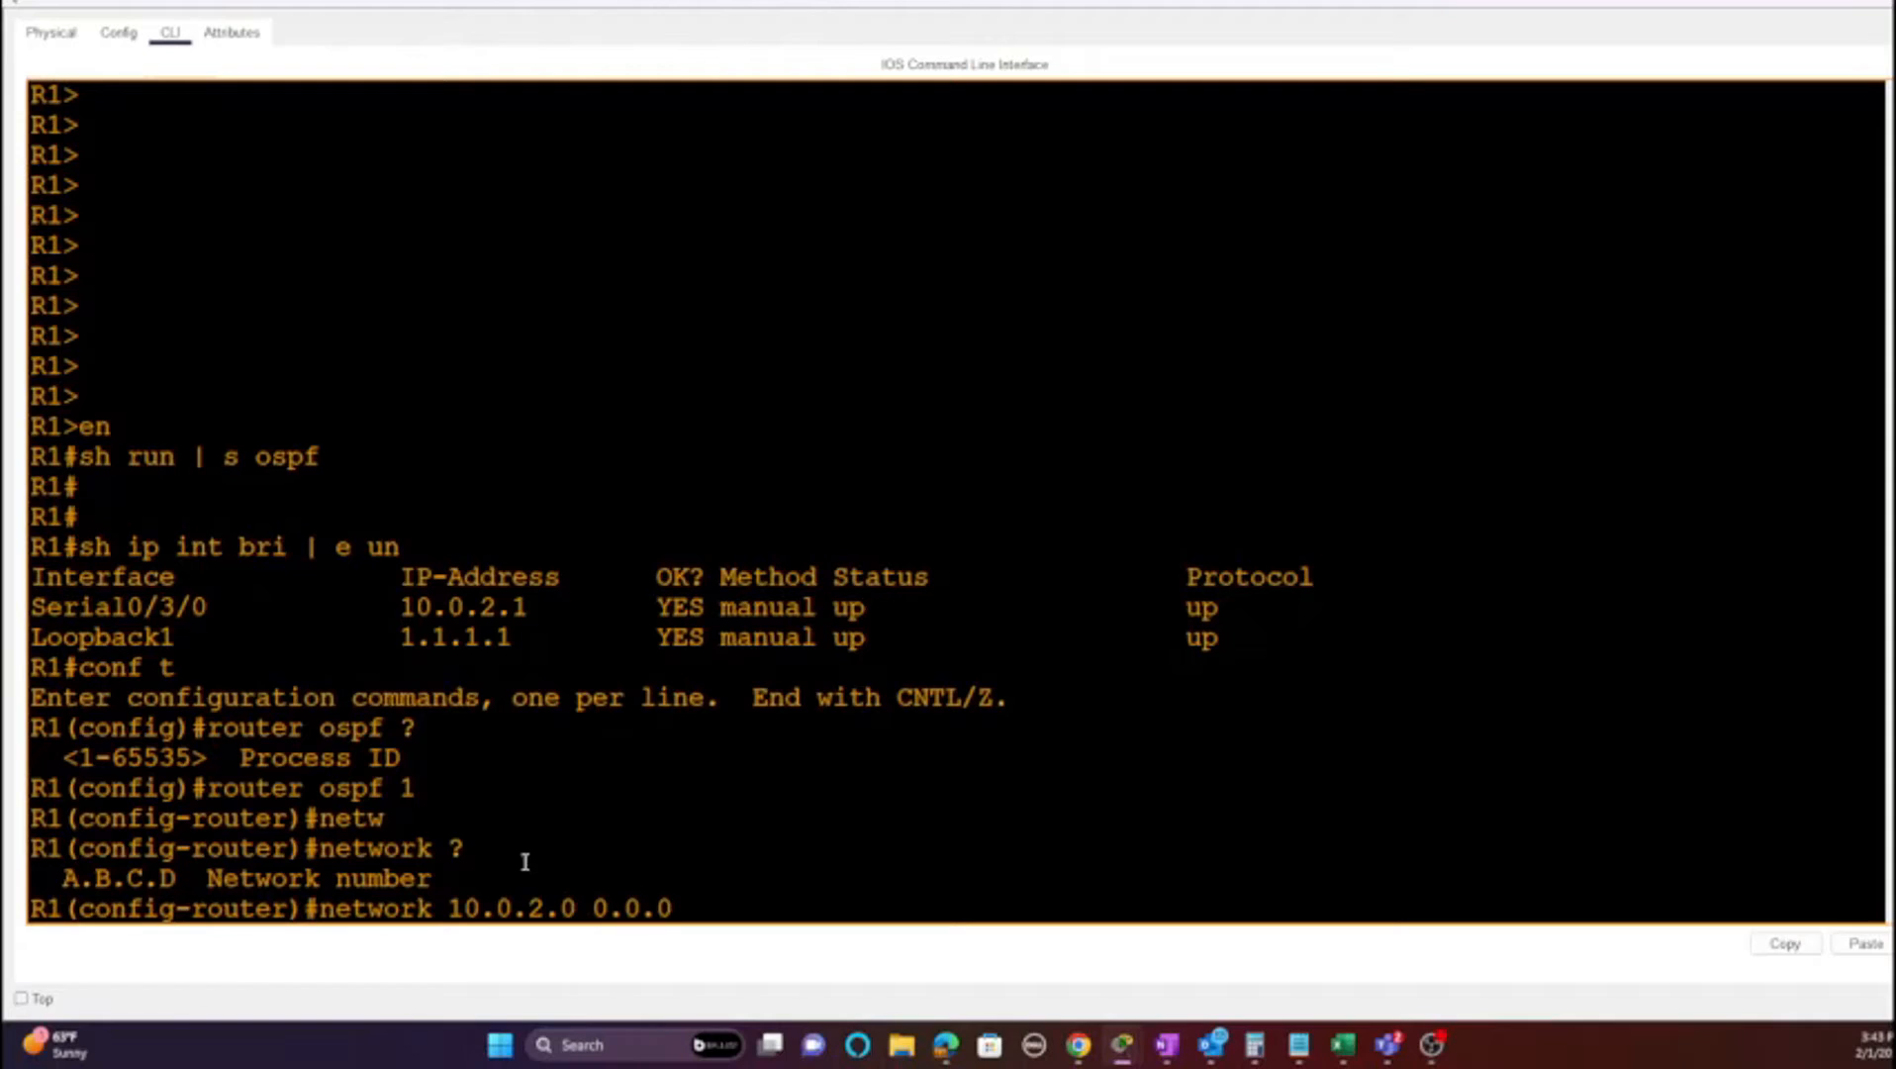
{"action": "type", "text": ".3"}
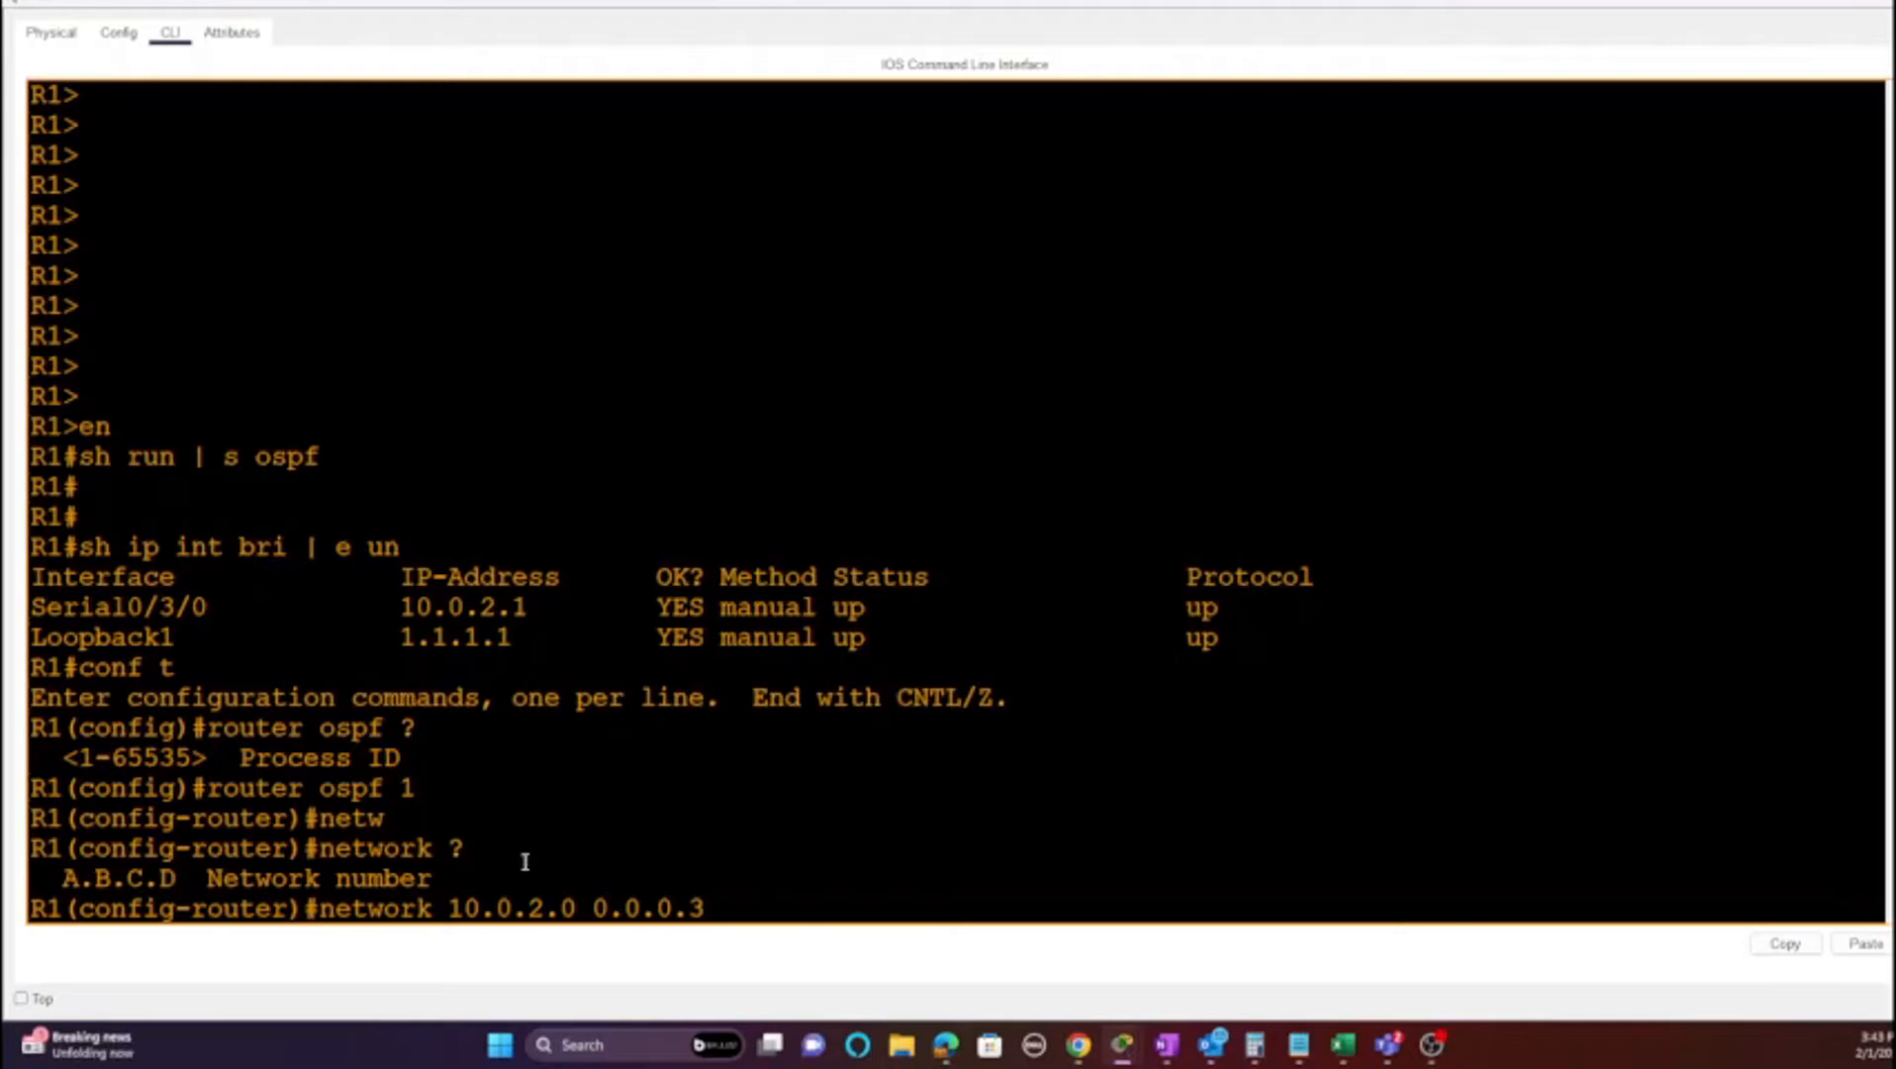
{"action": "type", "text": " ?"}
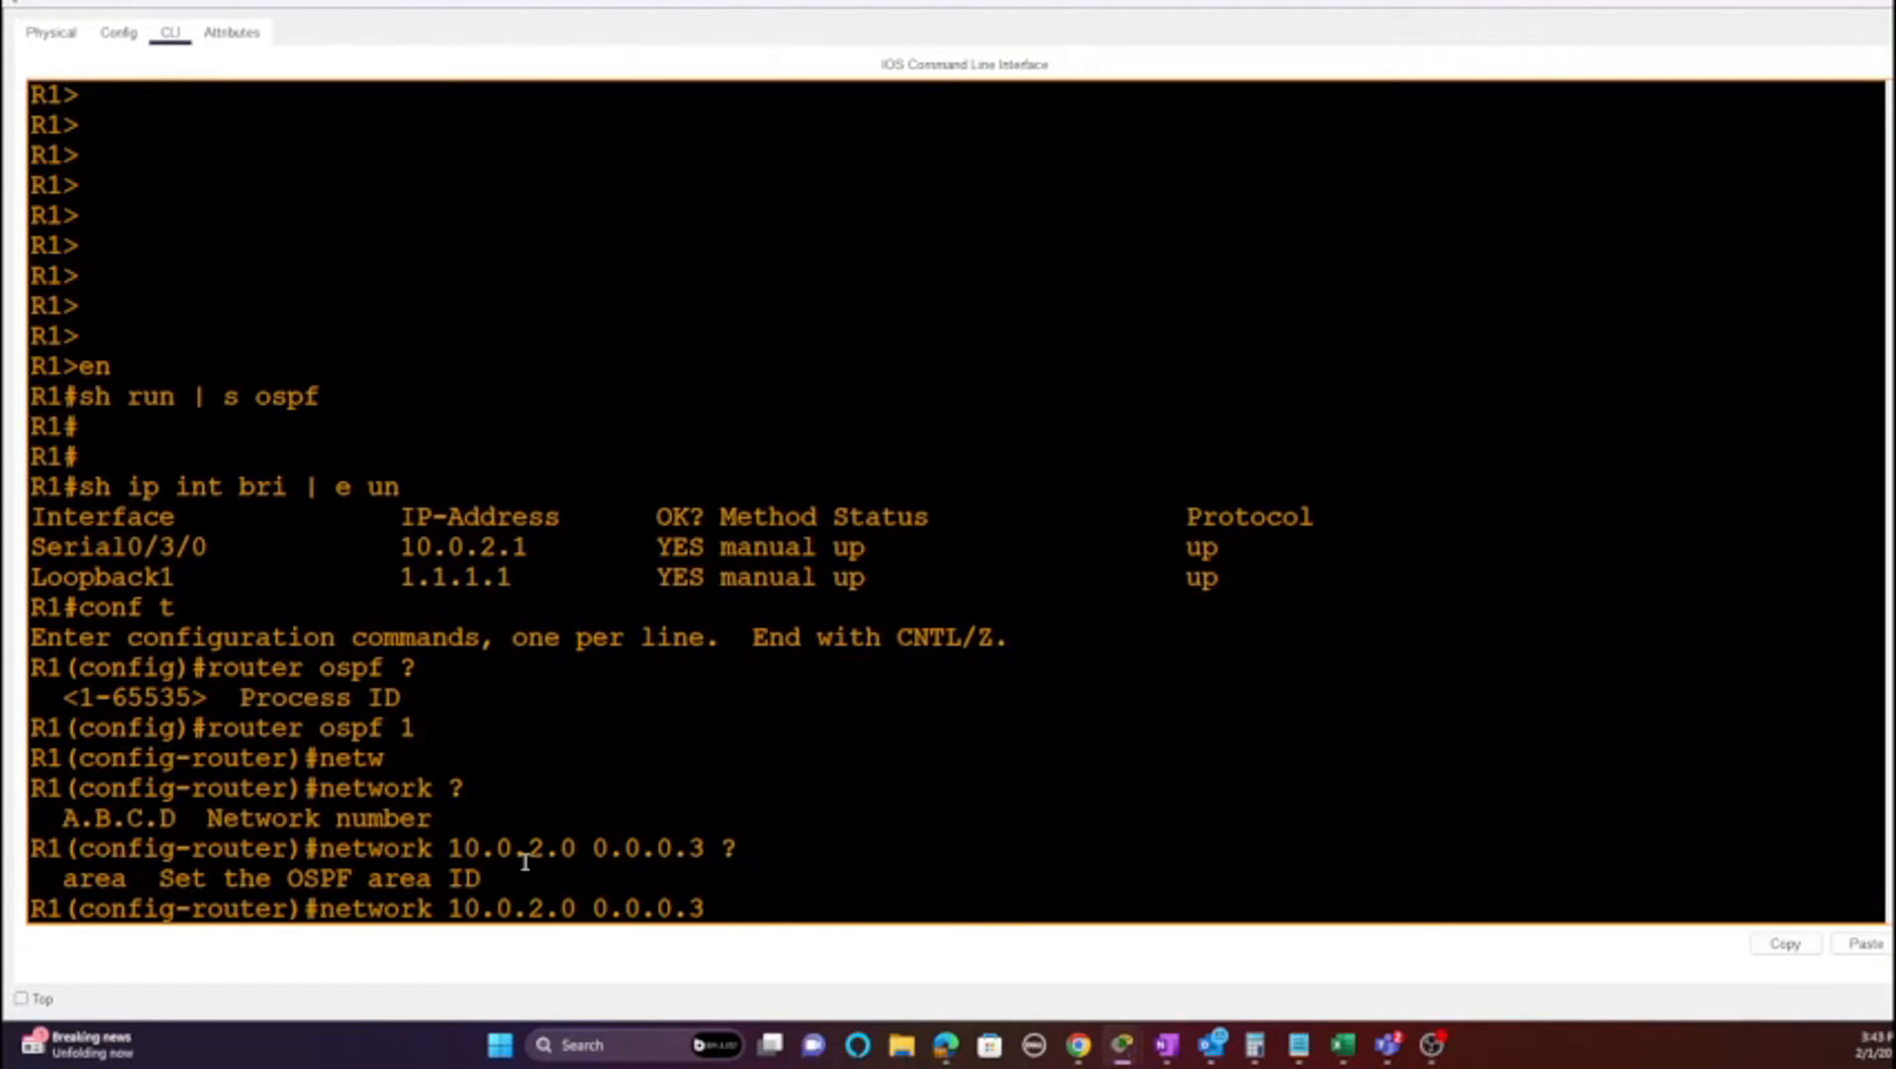
{"action": "type", "text": "area 0"}
Step: Compare the topology with R1's console output, examining the Serial0/3/0 interface entry
{"action": "left_click", "coordinate": [1134, 1035]}
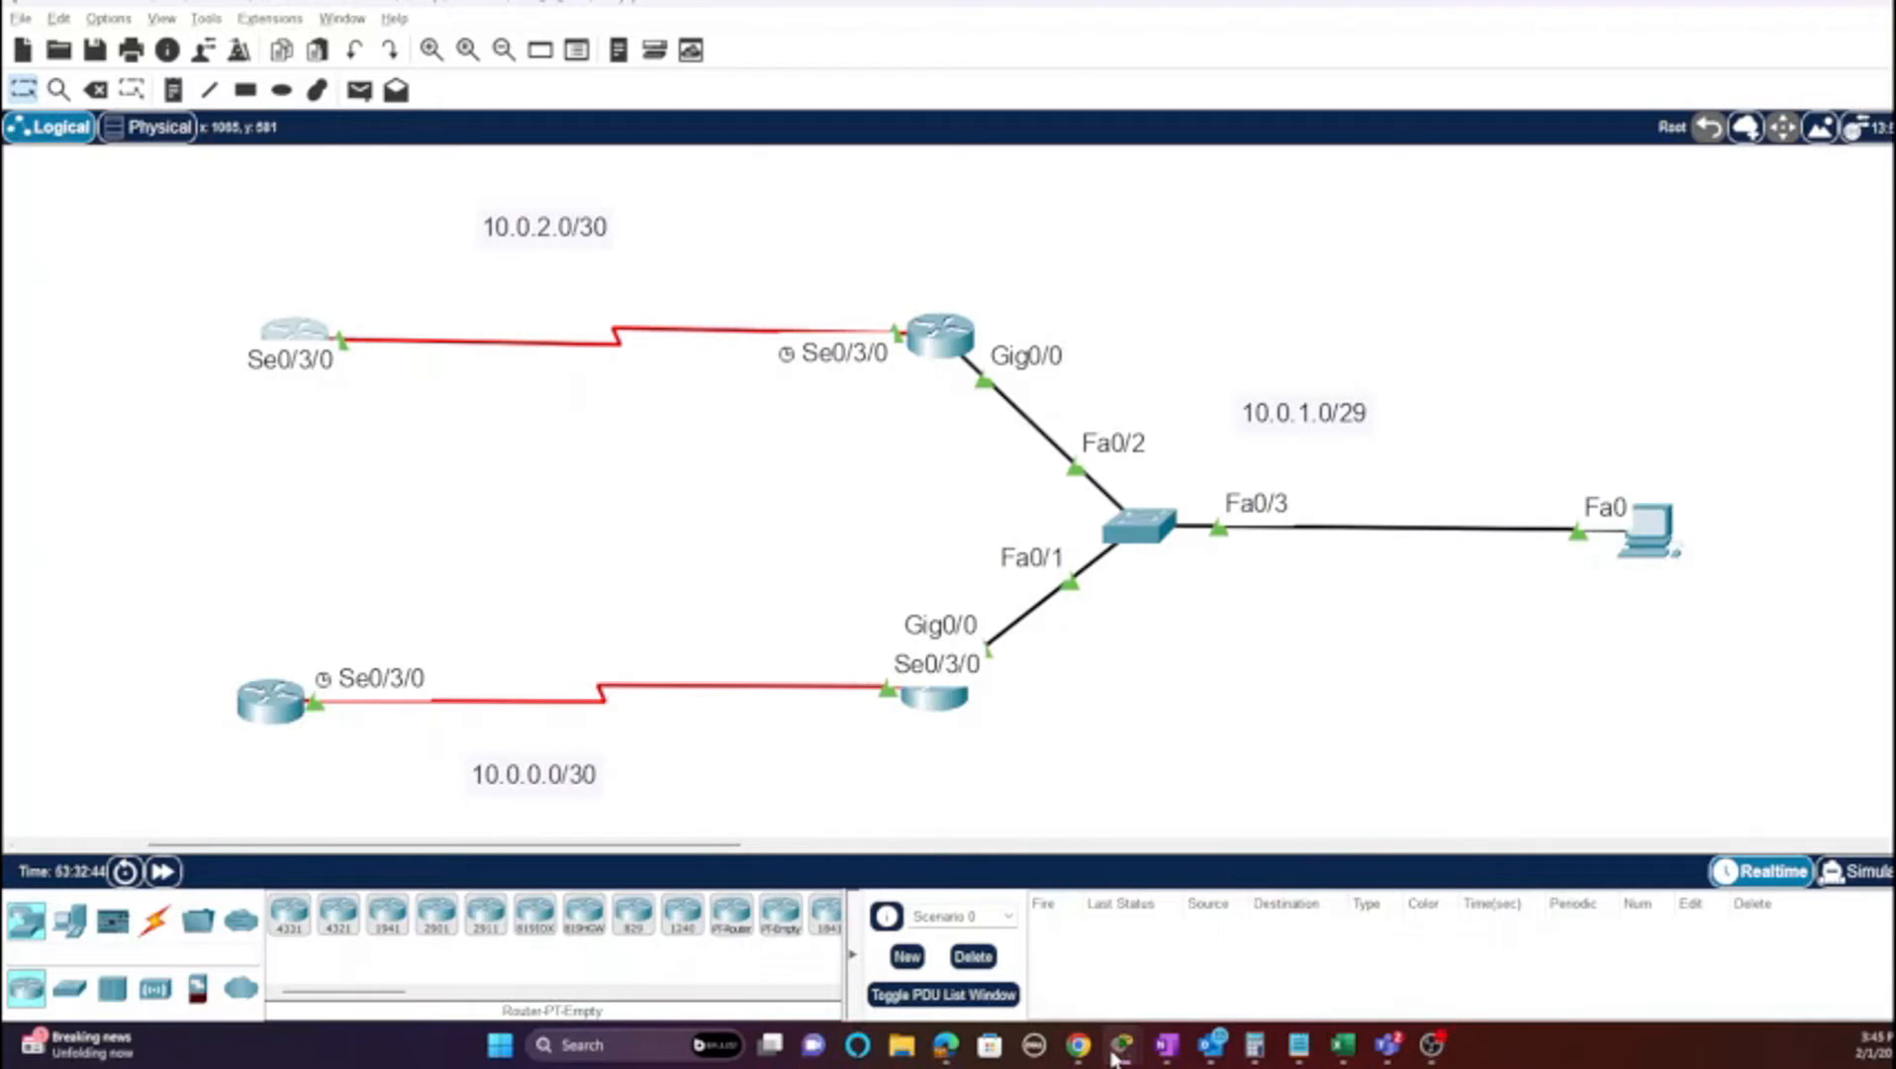
{"action": "mouse_move", "coordinate": [1122, 1051]}
{"action": "left_click", "coordinate": [1019, 945]}
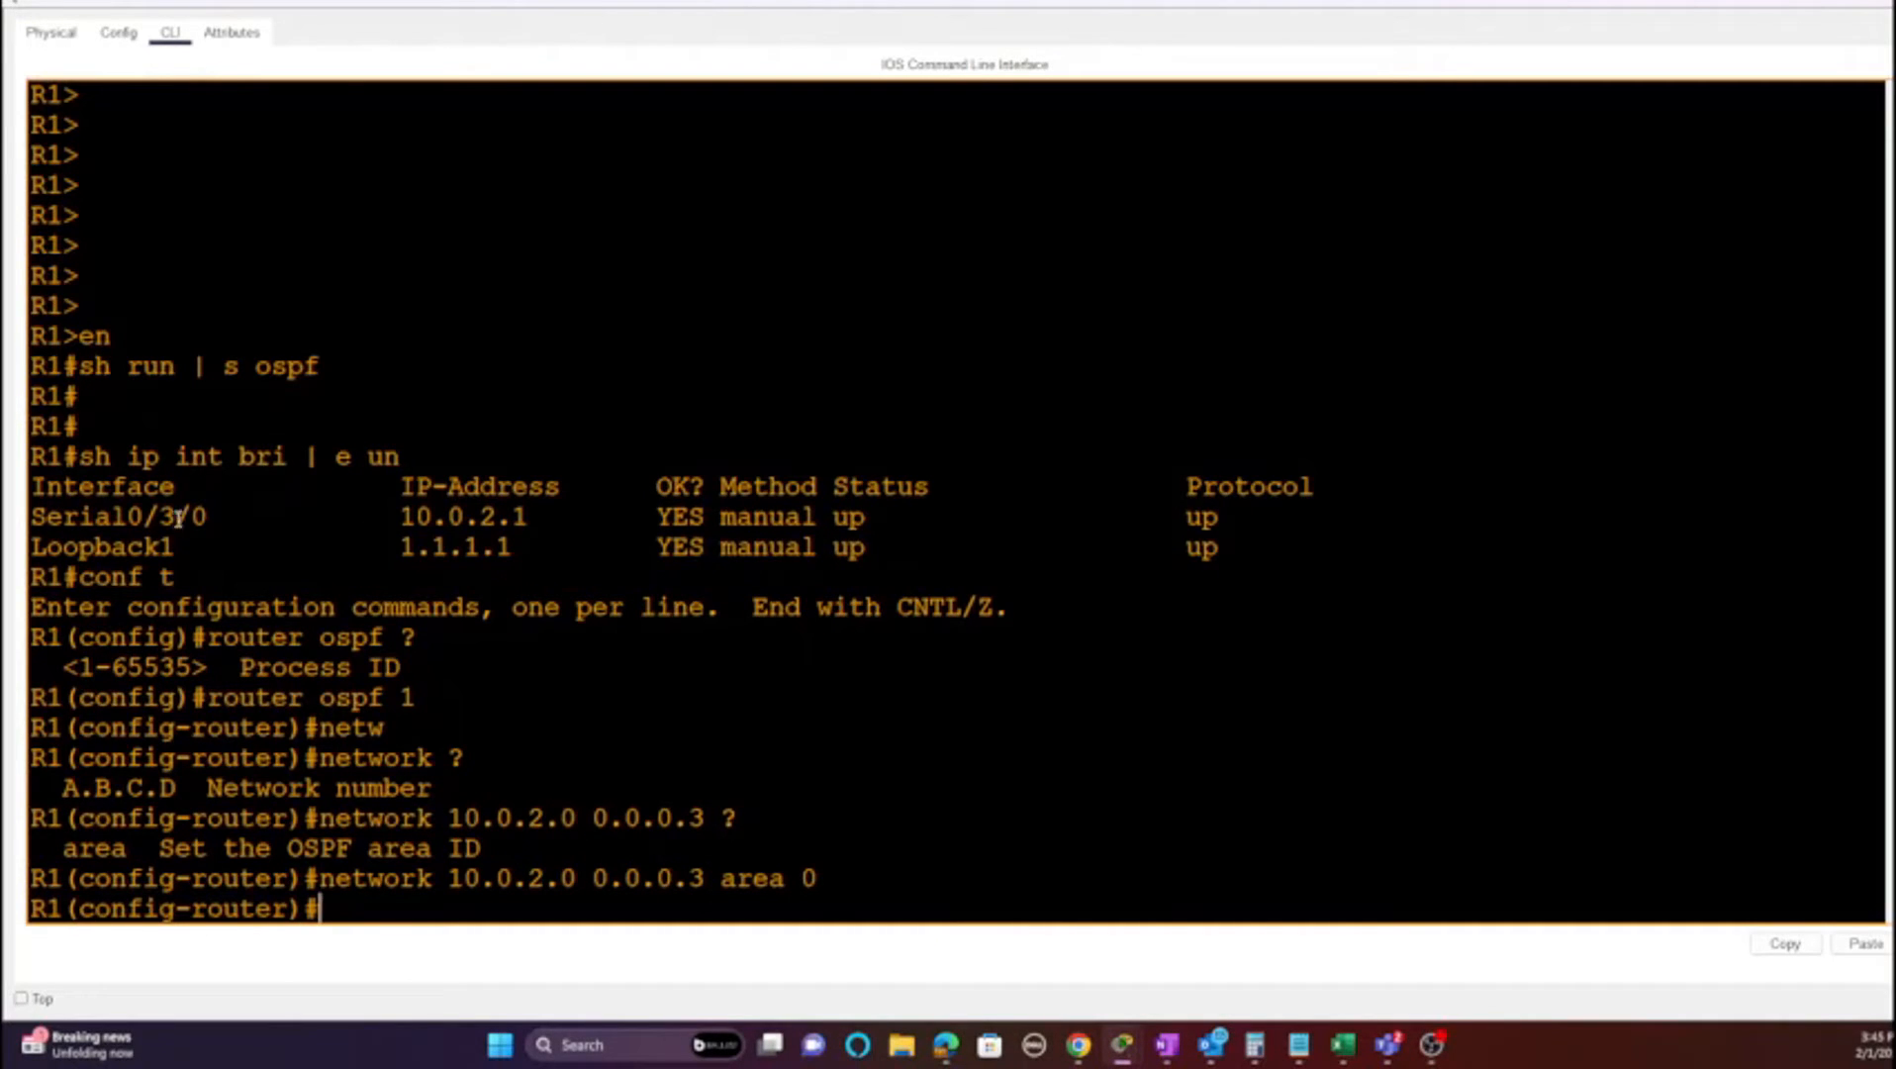
{"action": "triple_click", "coordinate": [185, 523]}
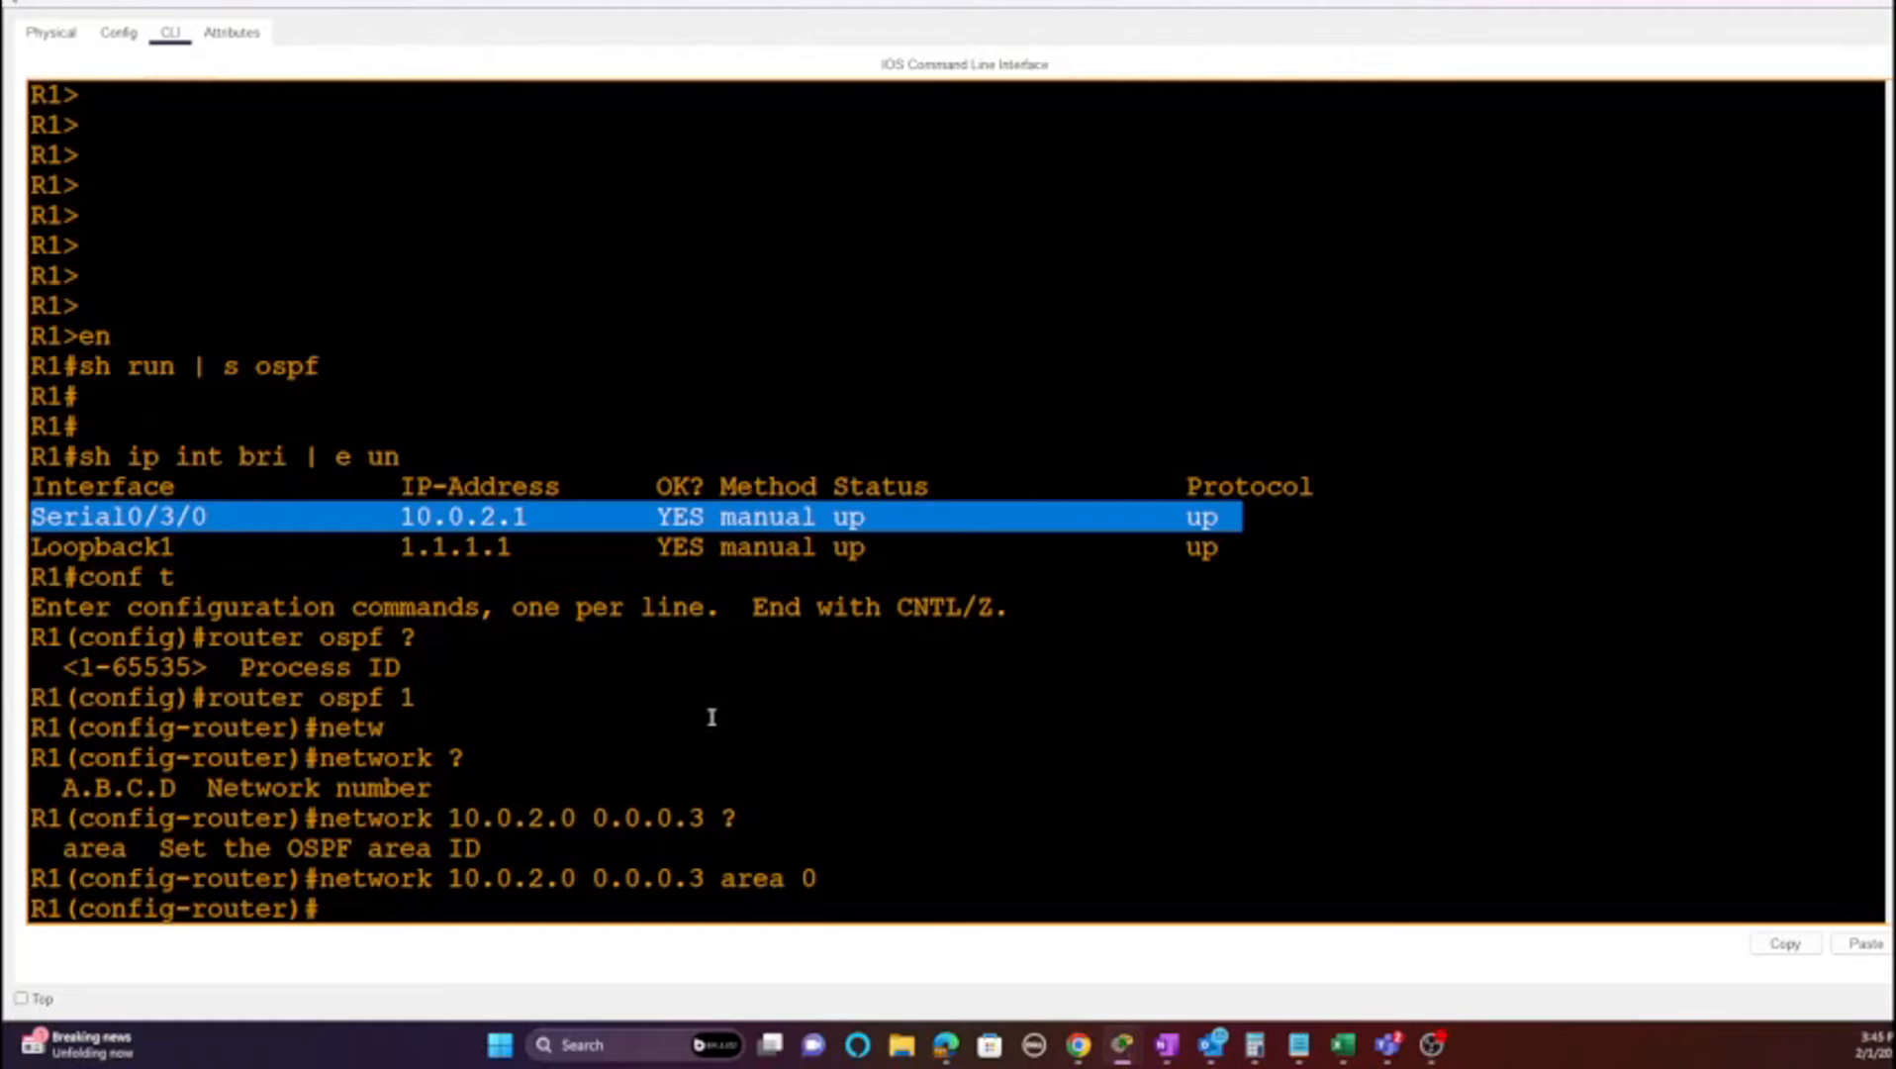
{"action": "left_click", "coordinate": [933, 738]}
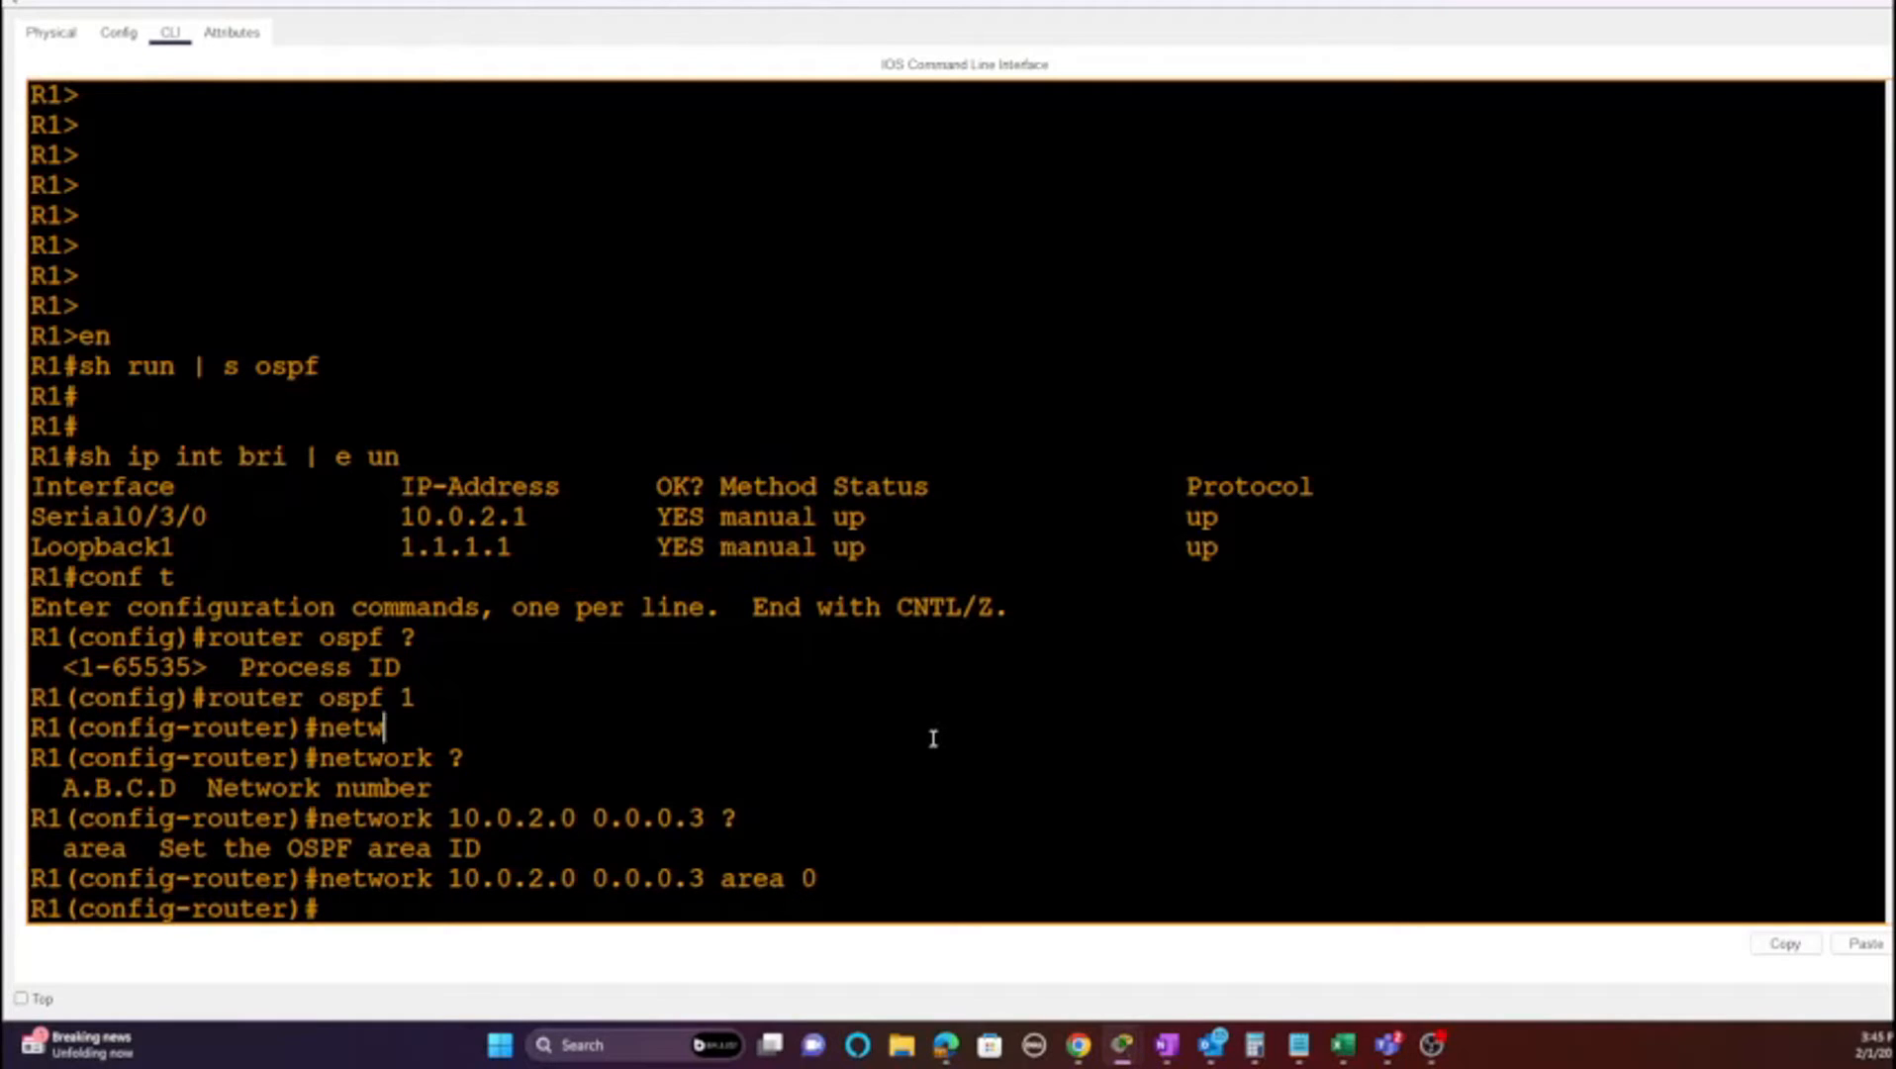
Step: Enable console logging on R1 from global configuration mode and return to the privileged prompt
{"action": "type", "text": "exit"}
{"action": "key", "text": "Return"}
{"action": "type", "text": "logg con"}
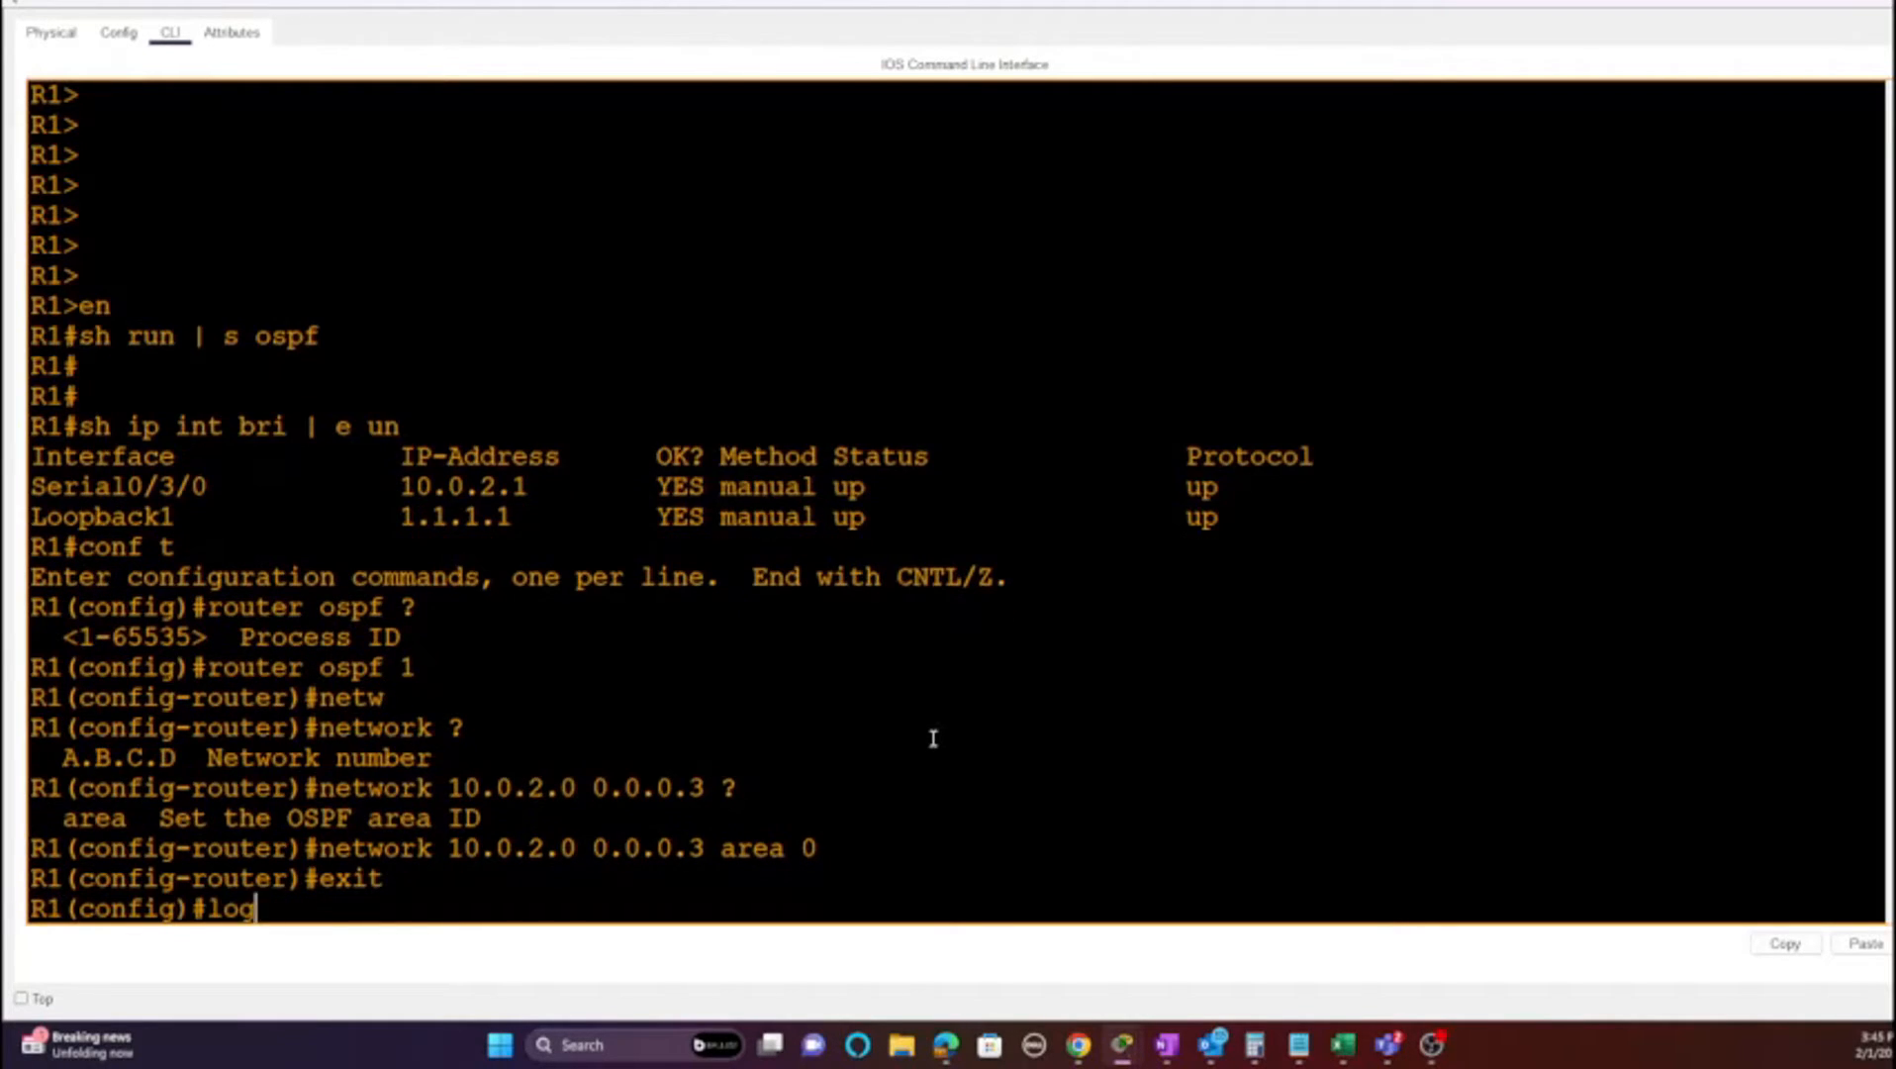
{"action": "key", "text": "Return"}
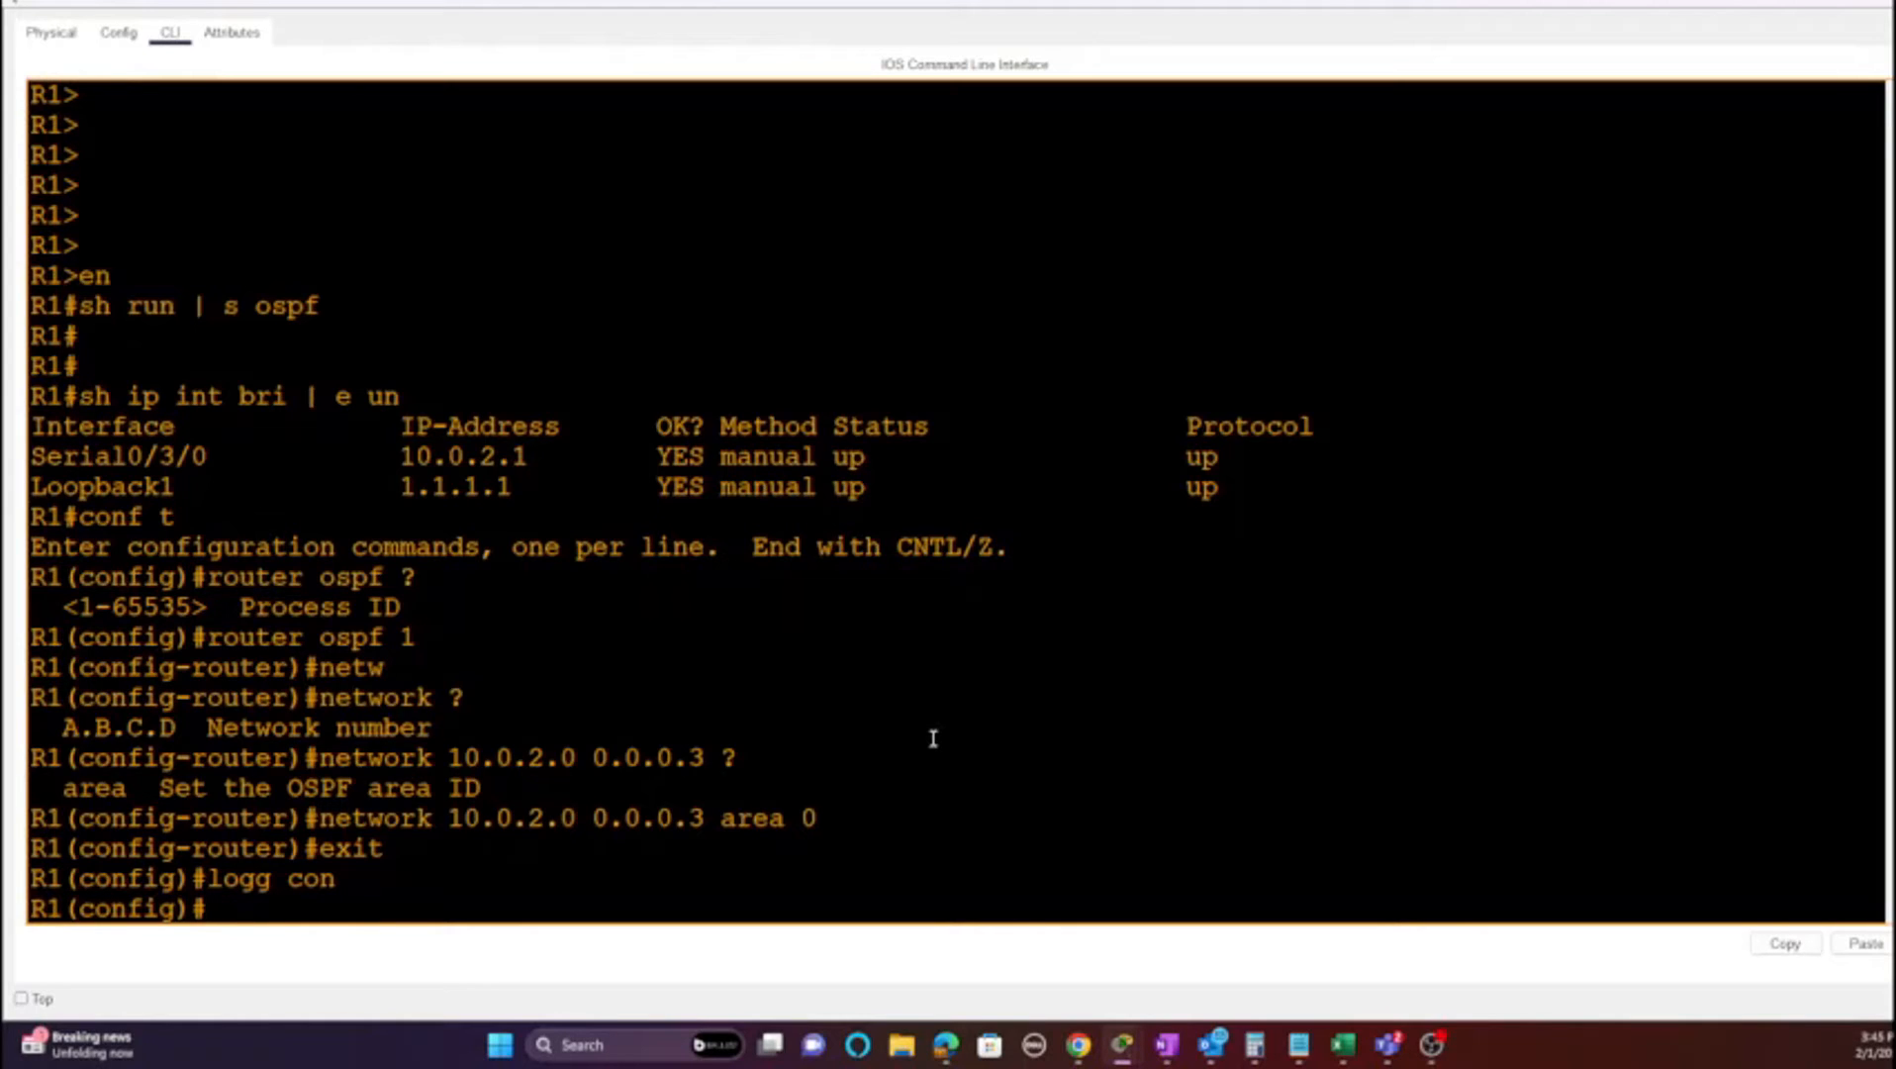
{"action": "type", "text": "end"}
{"action": "key", "text": "Return"}
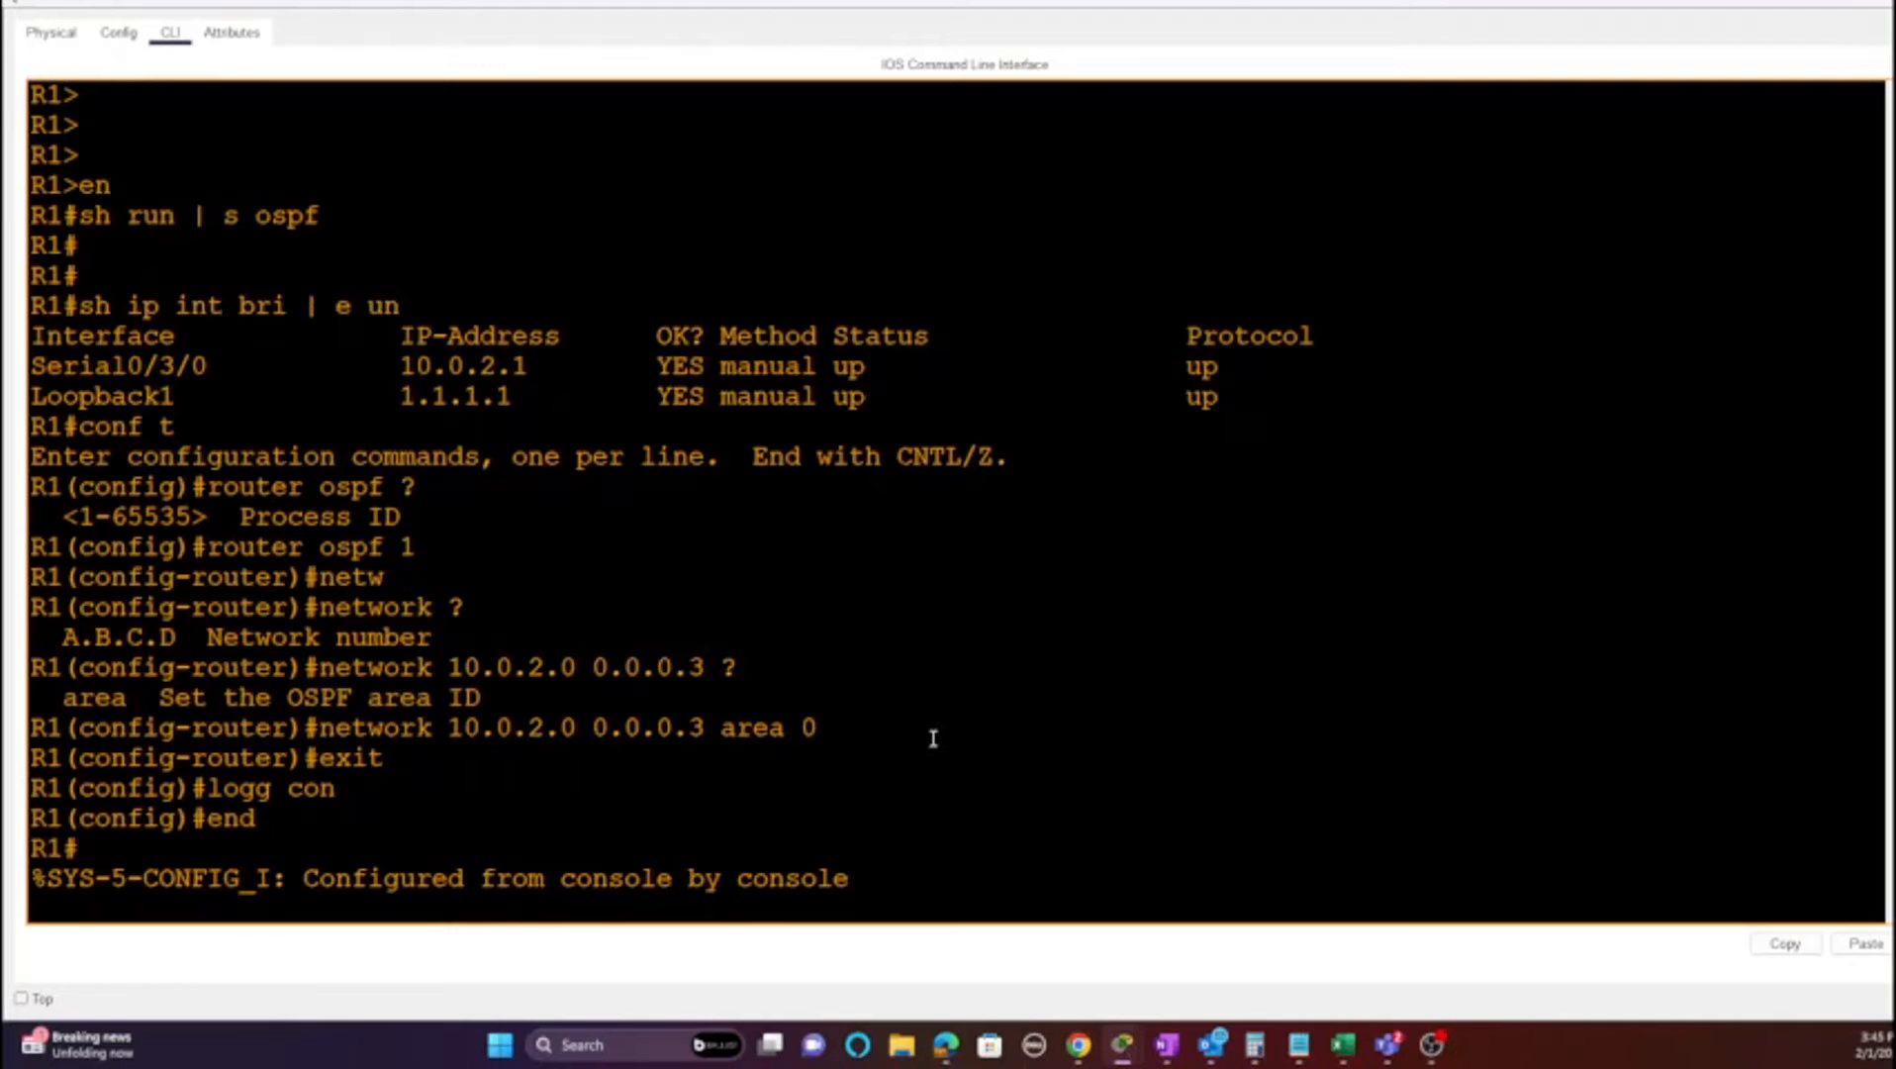
{"action": "key", "text": "Return"}
{"action": "key", "text": "Return"}
{"action": "key", "text": "Return"}
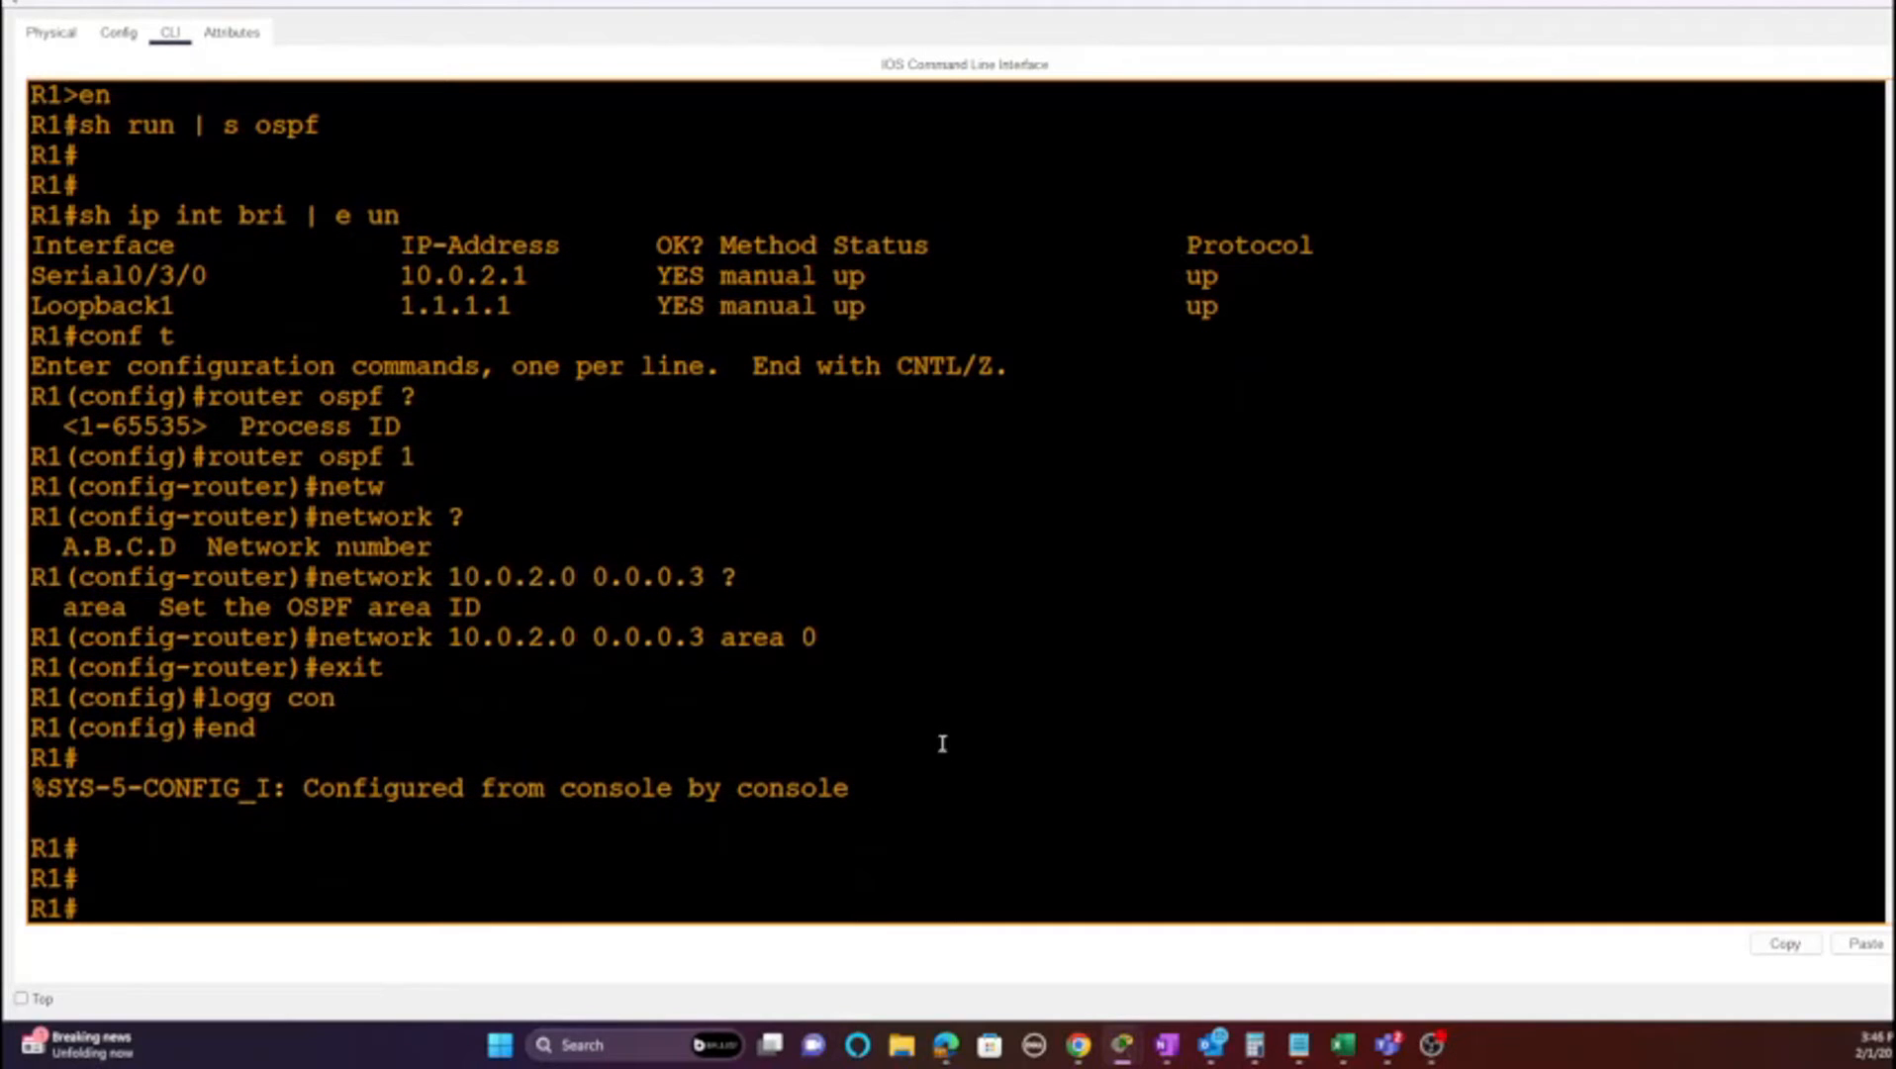
Step: Open the command line of R2, the router at the other end of R1's serial link, and enter privileged mode
{"action": "mouse_move", "coordinate": [1122, 1044]}
{"action": "left_click", "coordinate": [1012, 938]}
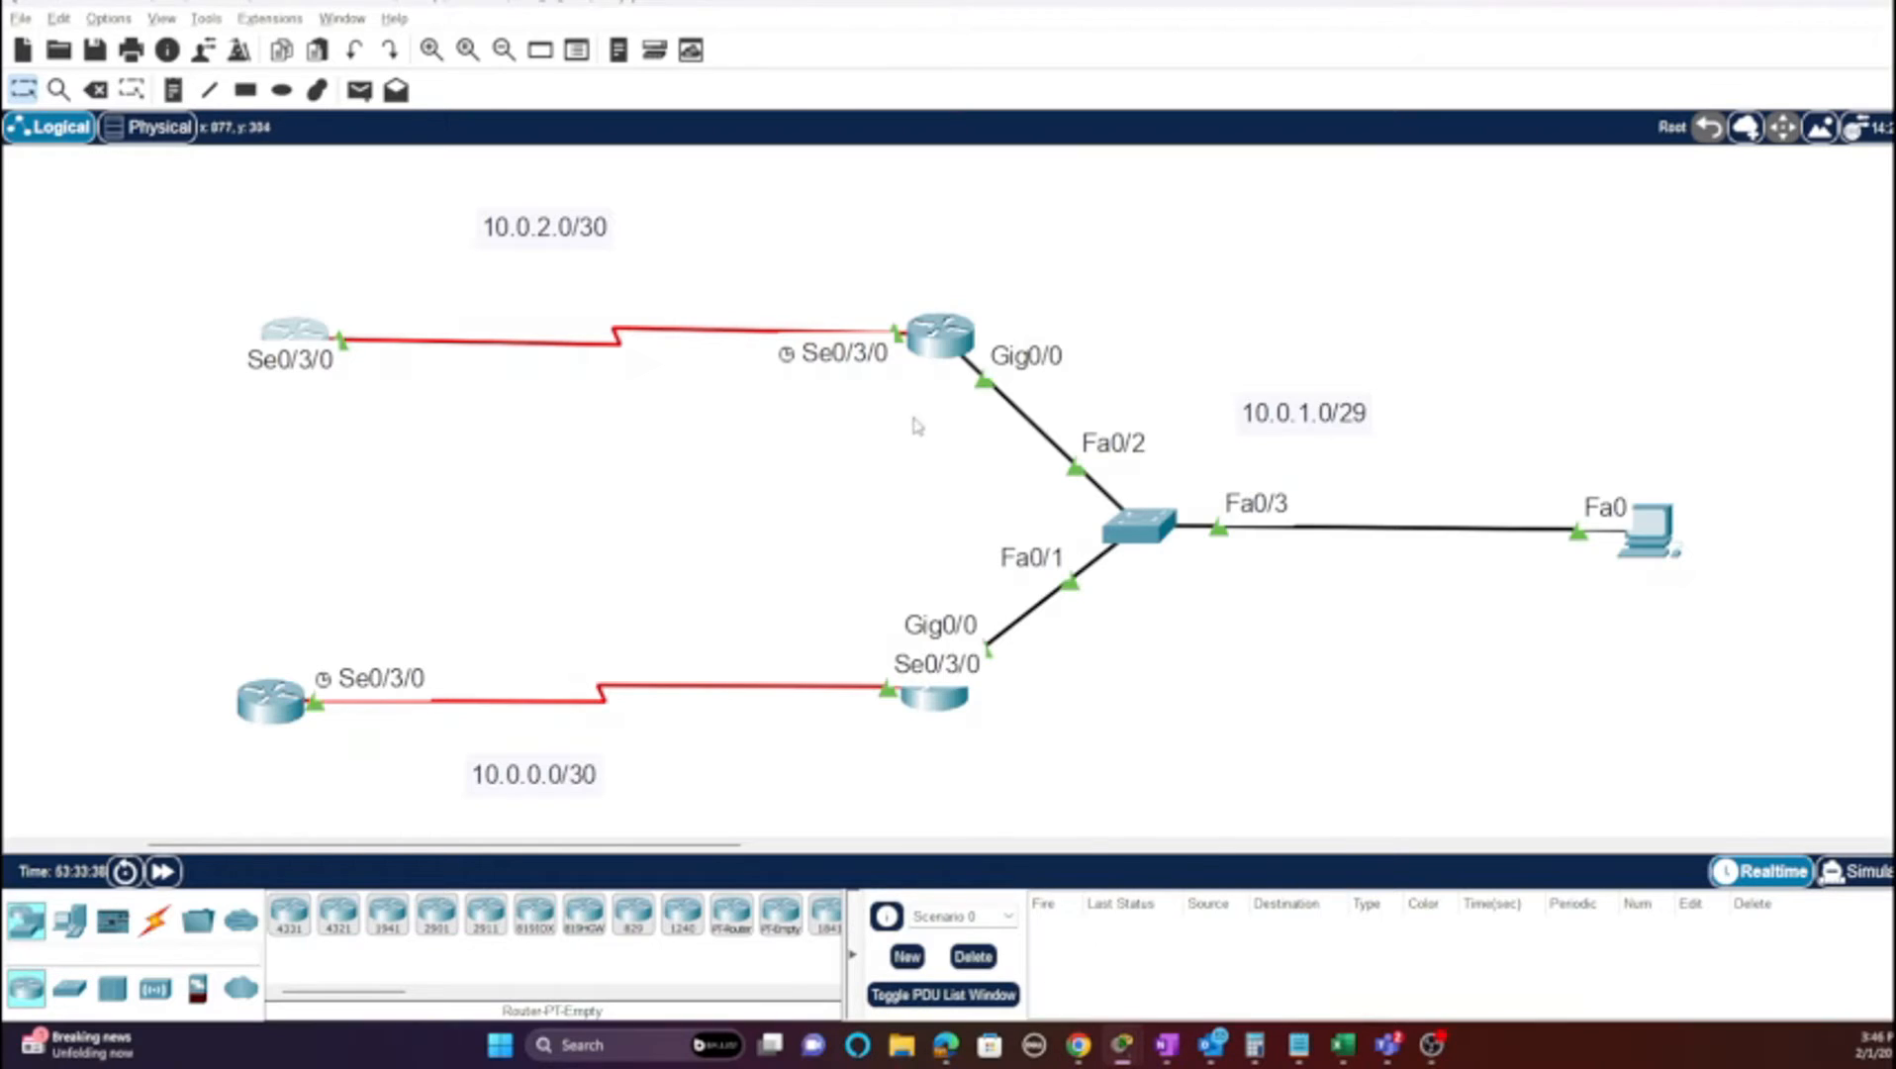
{"action": "left_click", "coordinate": [941, 337]}
{"action": "key", "text": "Return"}
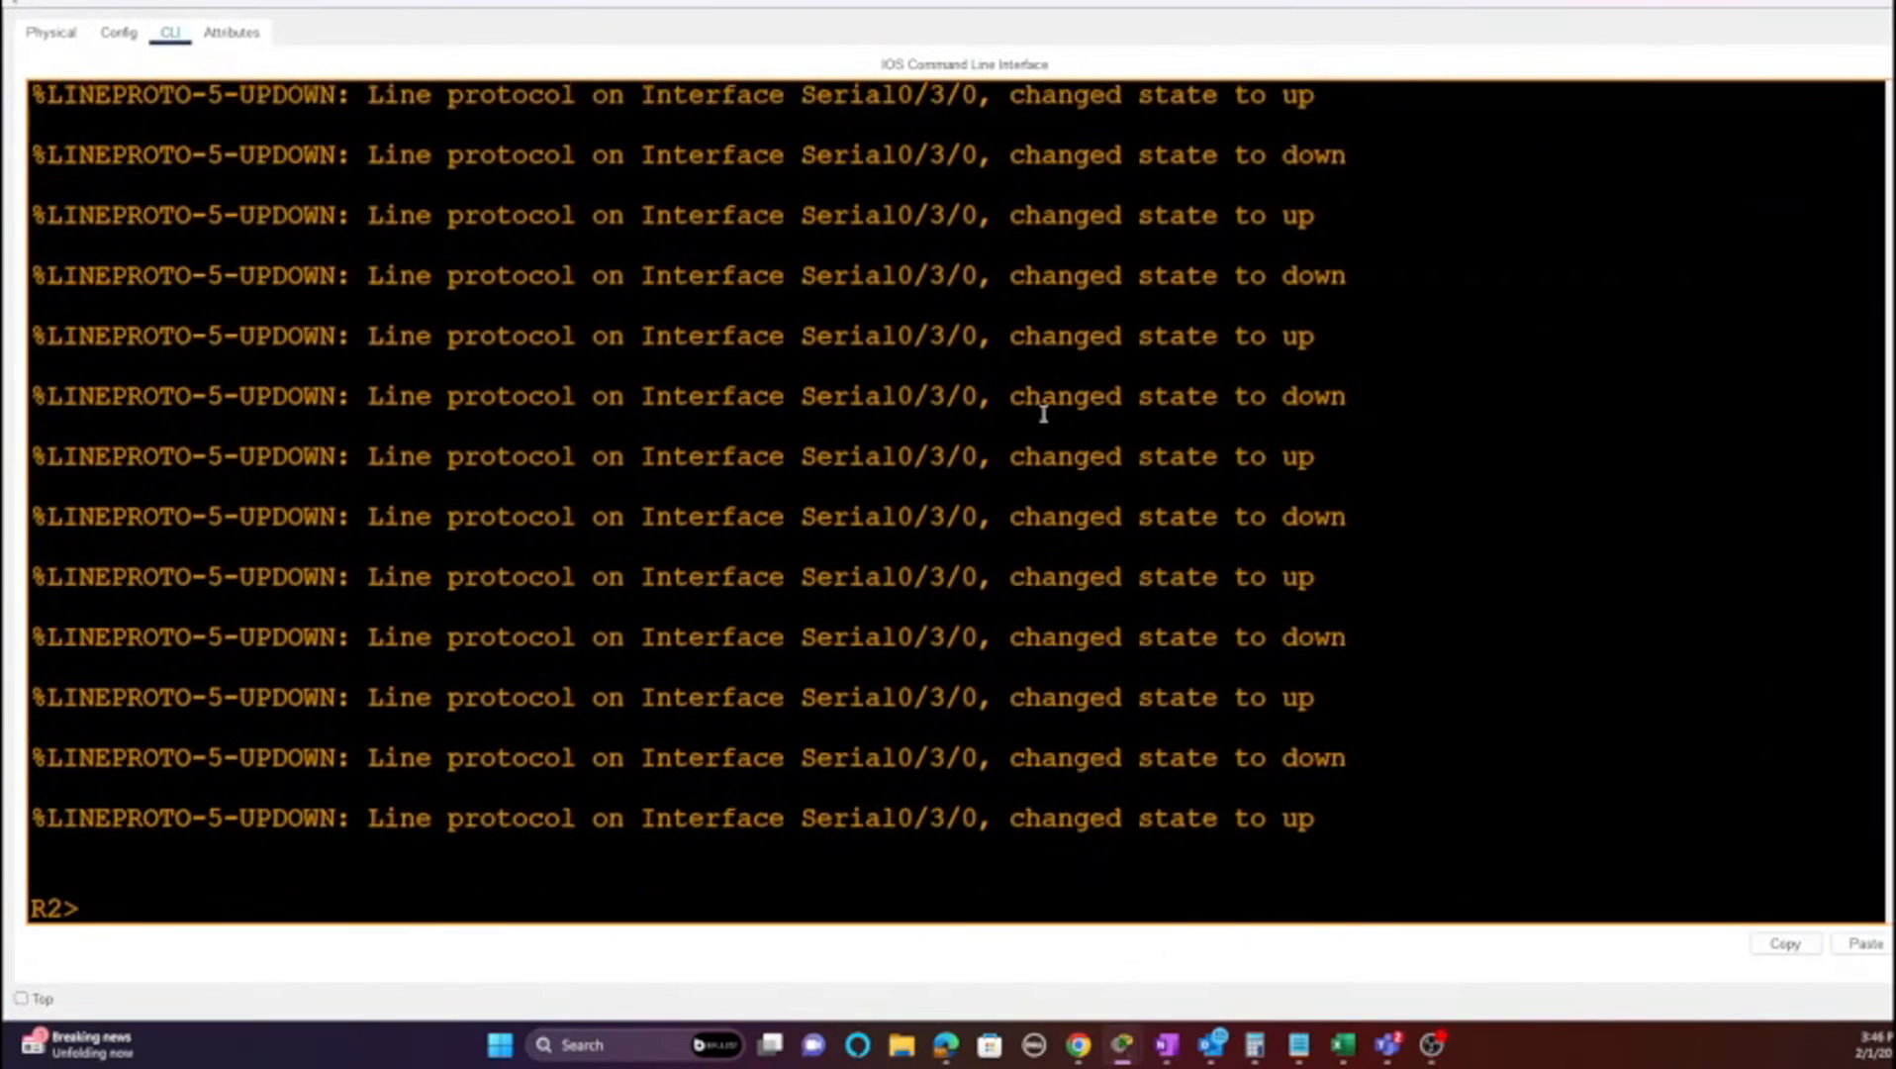
{"action": "key", "text": "Return"}
{"action": "key", "text": "Return"}
{"action": "key", "text": "Return"}
{"action": "type", "text": "en"}
{"action": "key", "text": "Return"}
{"action": "key", "text": "Return"}
{"action": "key", "text": "Return"}
Step: List R2's interfaces excluding unassigned ones, show the OSPF section of its running configuration, and examine the GigabitEthernet0/0 entry
{"action": "type", "text": "sh ip int bri | e un"}
{"action": "key", "text": "Return"}
{"action": "key", "text": "Return"}
{"action": "type", "text": "sh run | s ospf"}
{"action": "key", "text": "Return"}
{"action": "key", "text": "Return"}
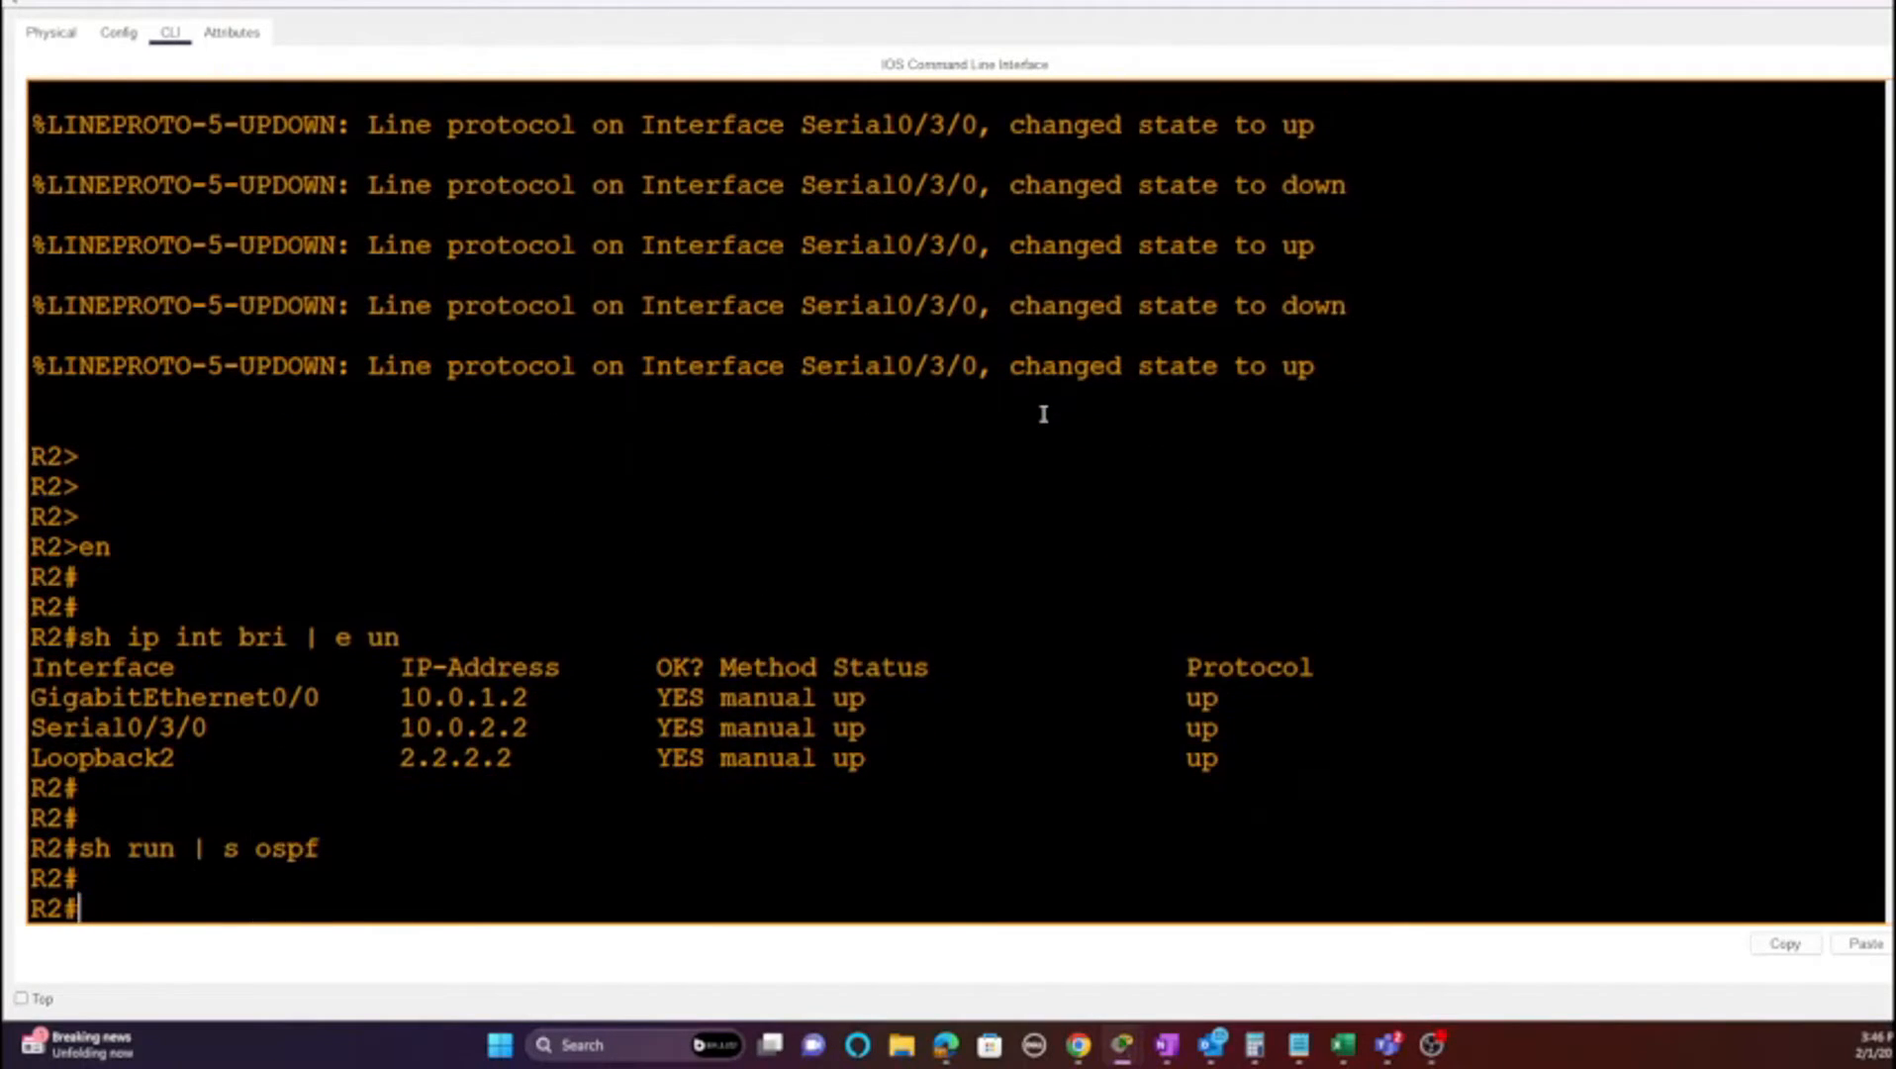
{"action": "key", "text": "Return"}
{"action": "key", "text": "Return"}
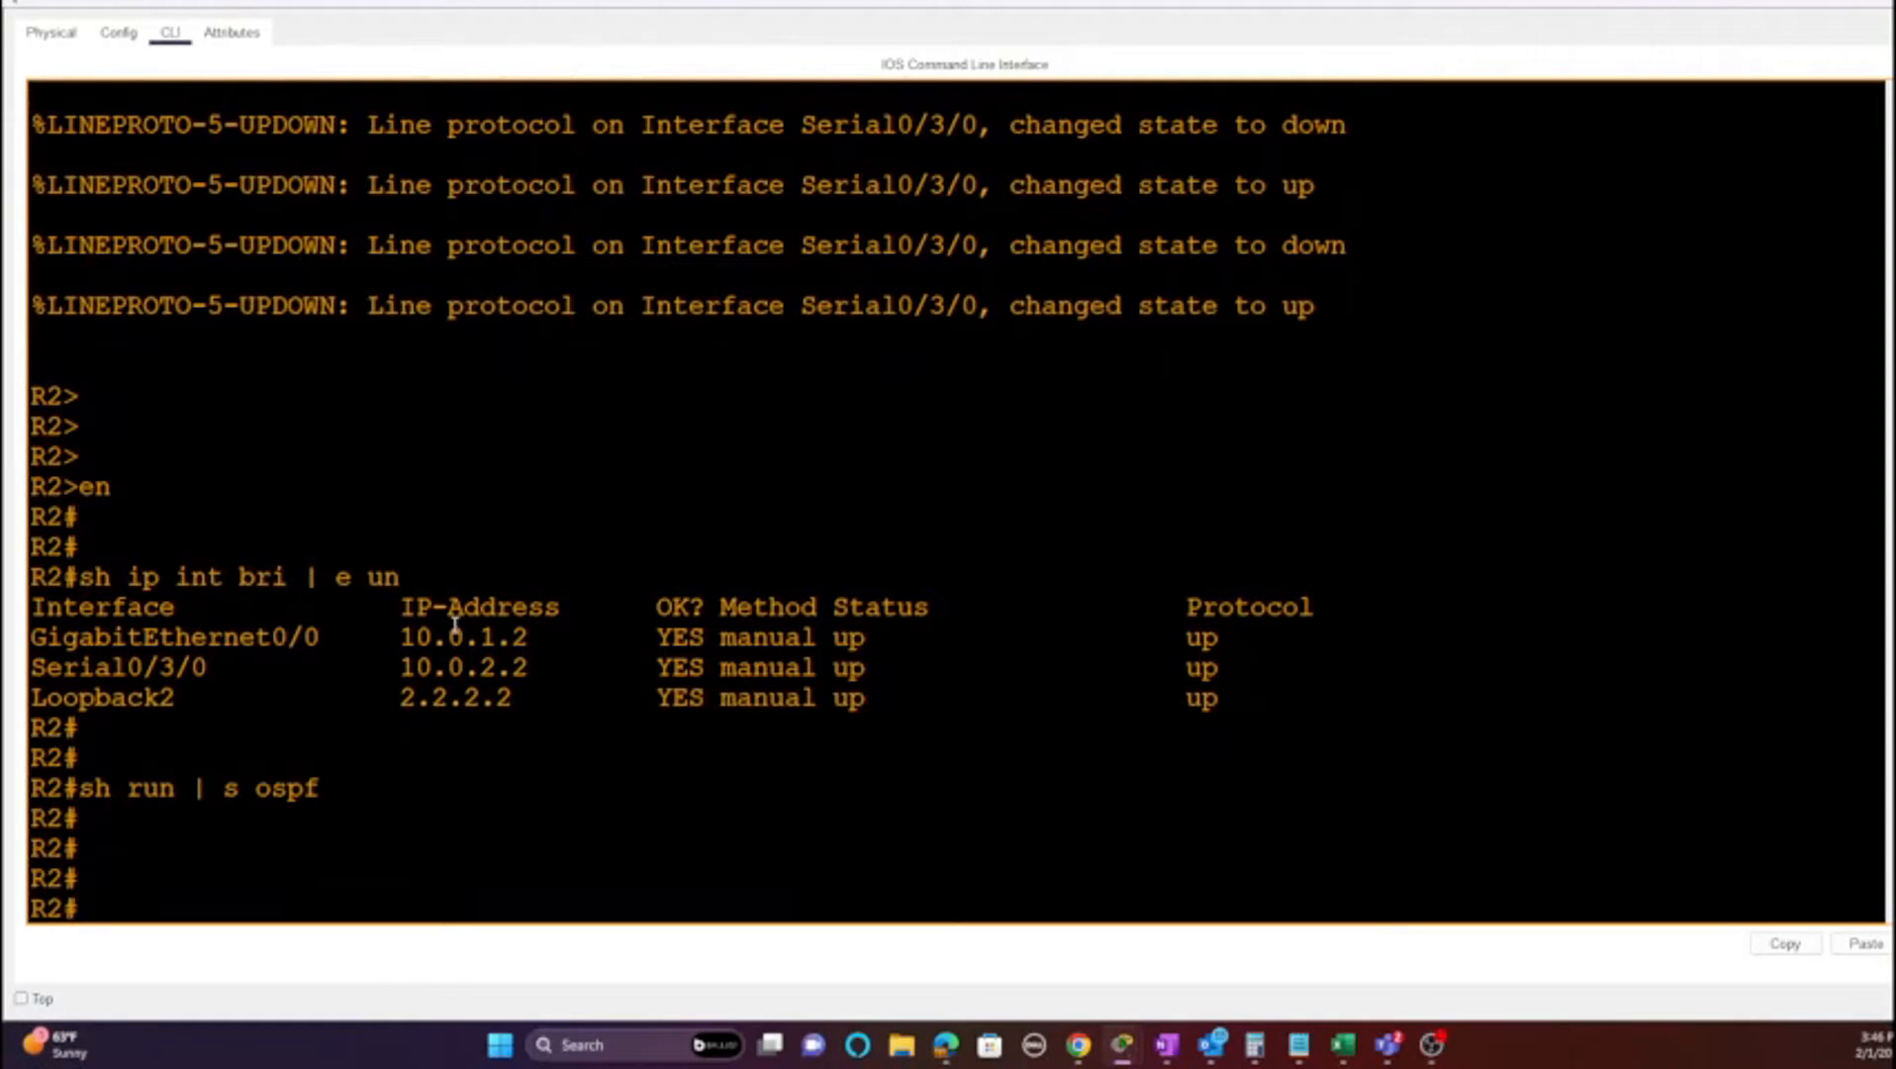
{"action": "triple_click", "coordinate": [531, 641]}
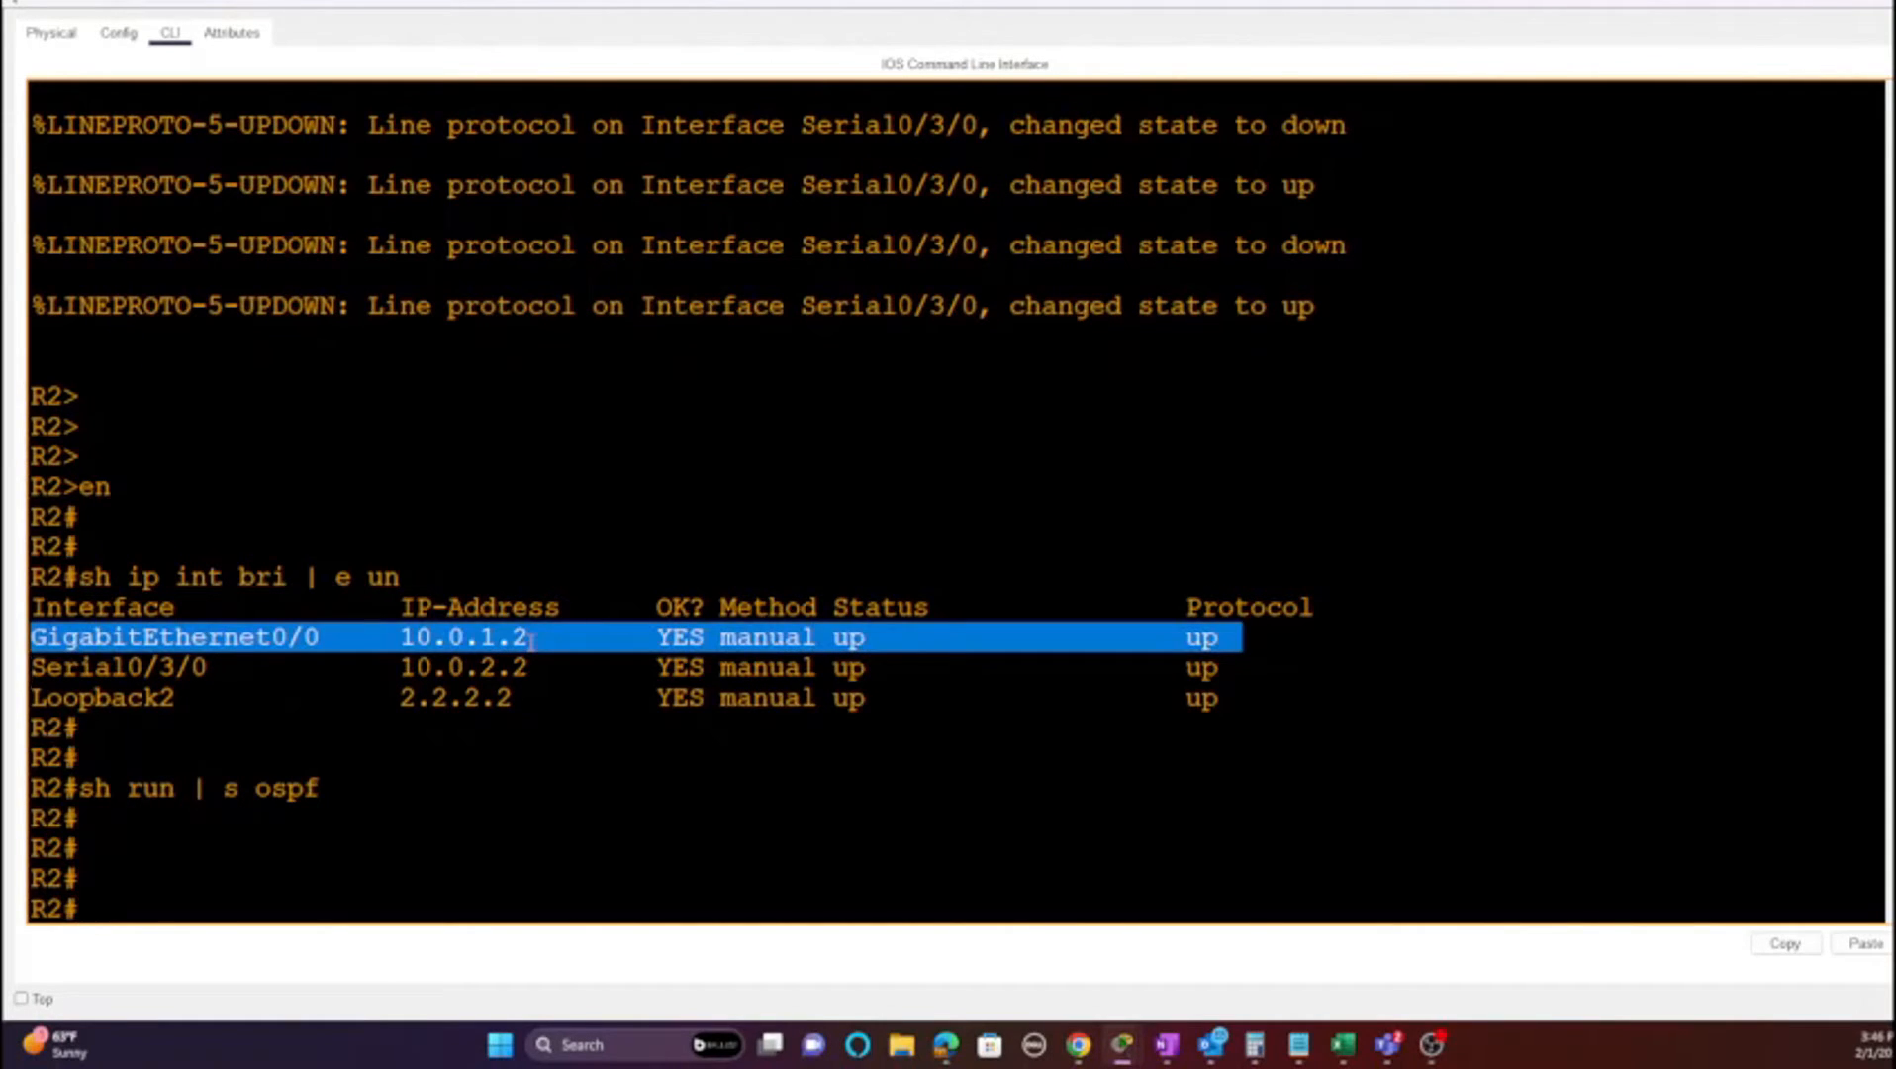
Step: Examine R2's Serial0/3/0 entry, enter global configuration mode and start OSPF process 1
{"action": "triple_click", "coordinate": [519, 669]}
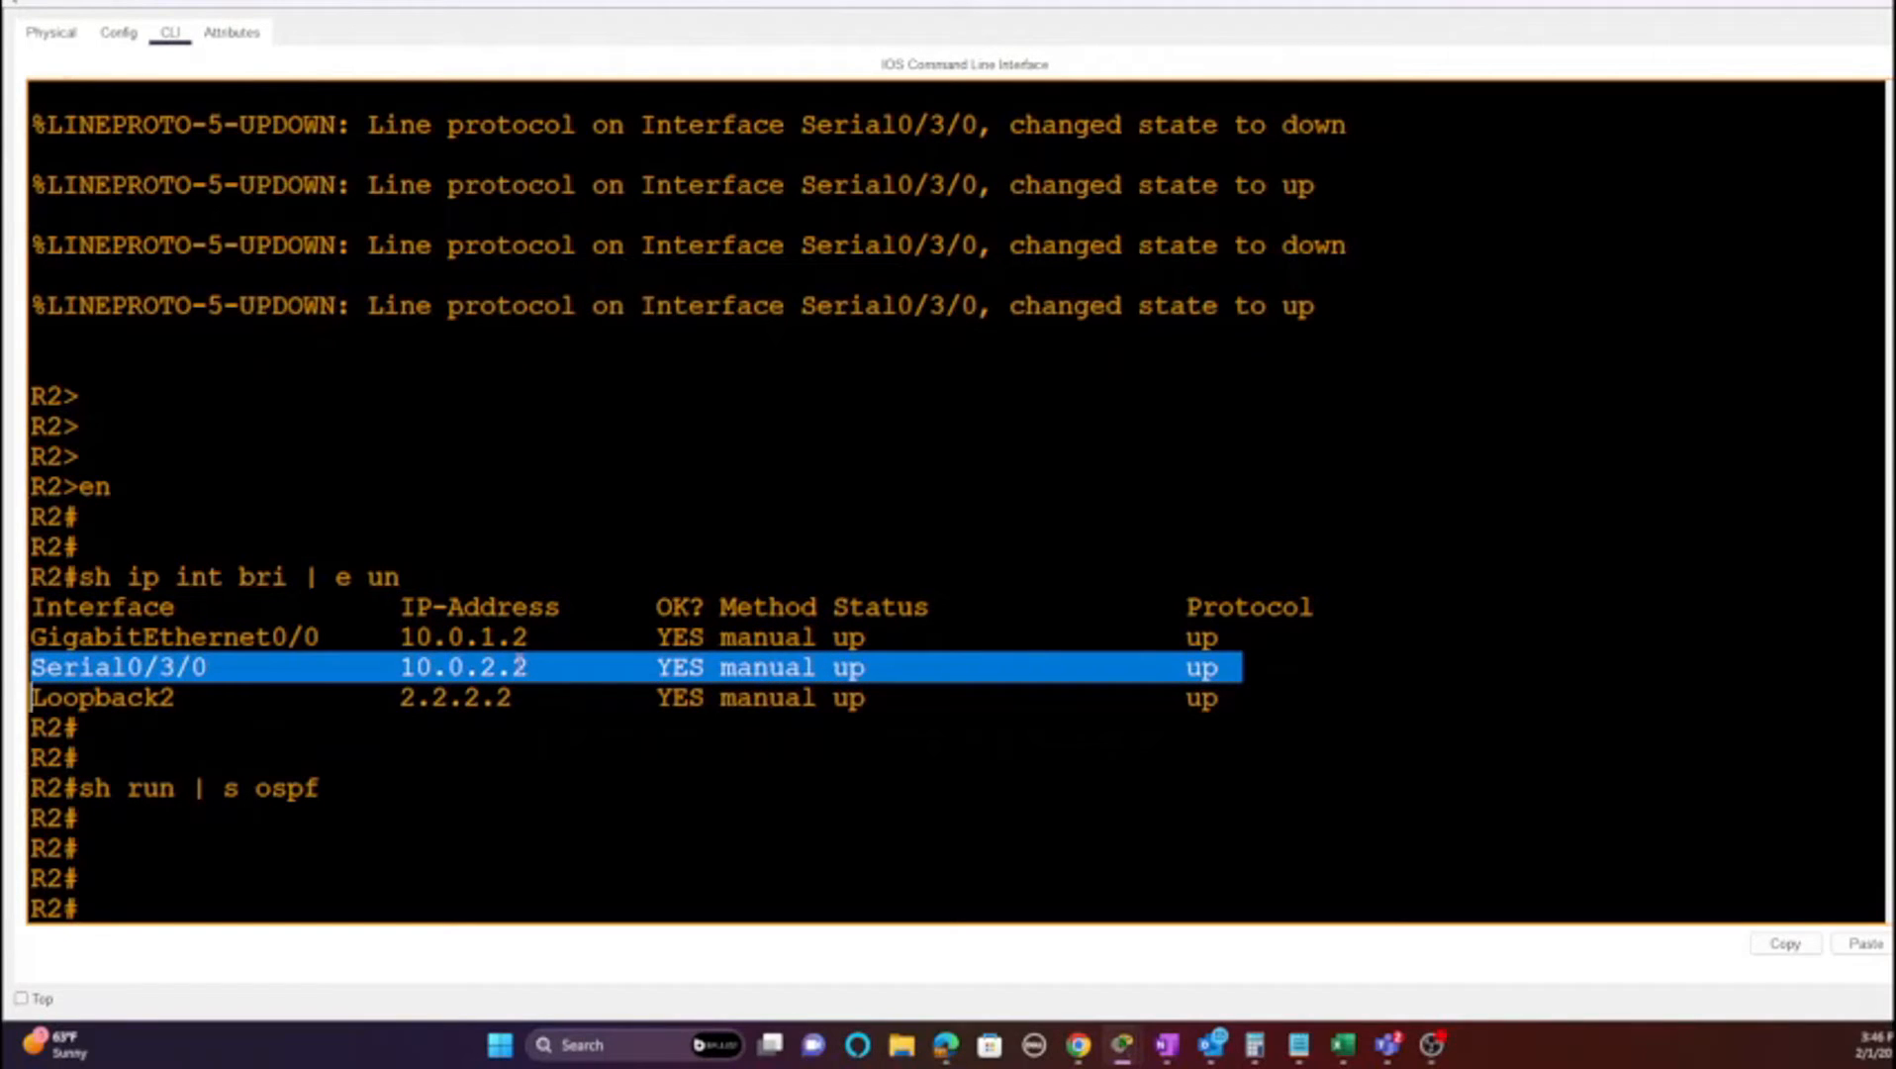
{"action": "left_click", "coordinate": [437, 857]}
{"action": "type", "text": "conf t"}
{"action": "key", "text": "Return"}
{"action": "type", "text": "router ospf 1"}
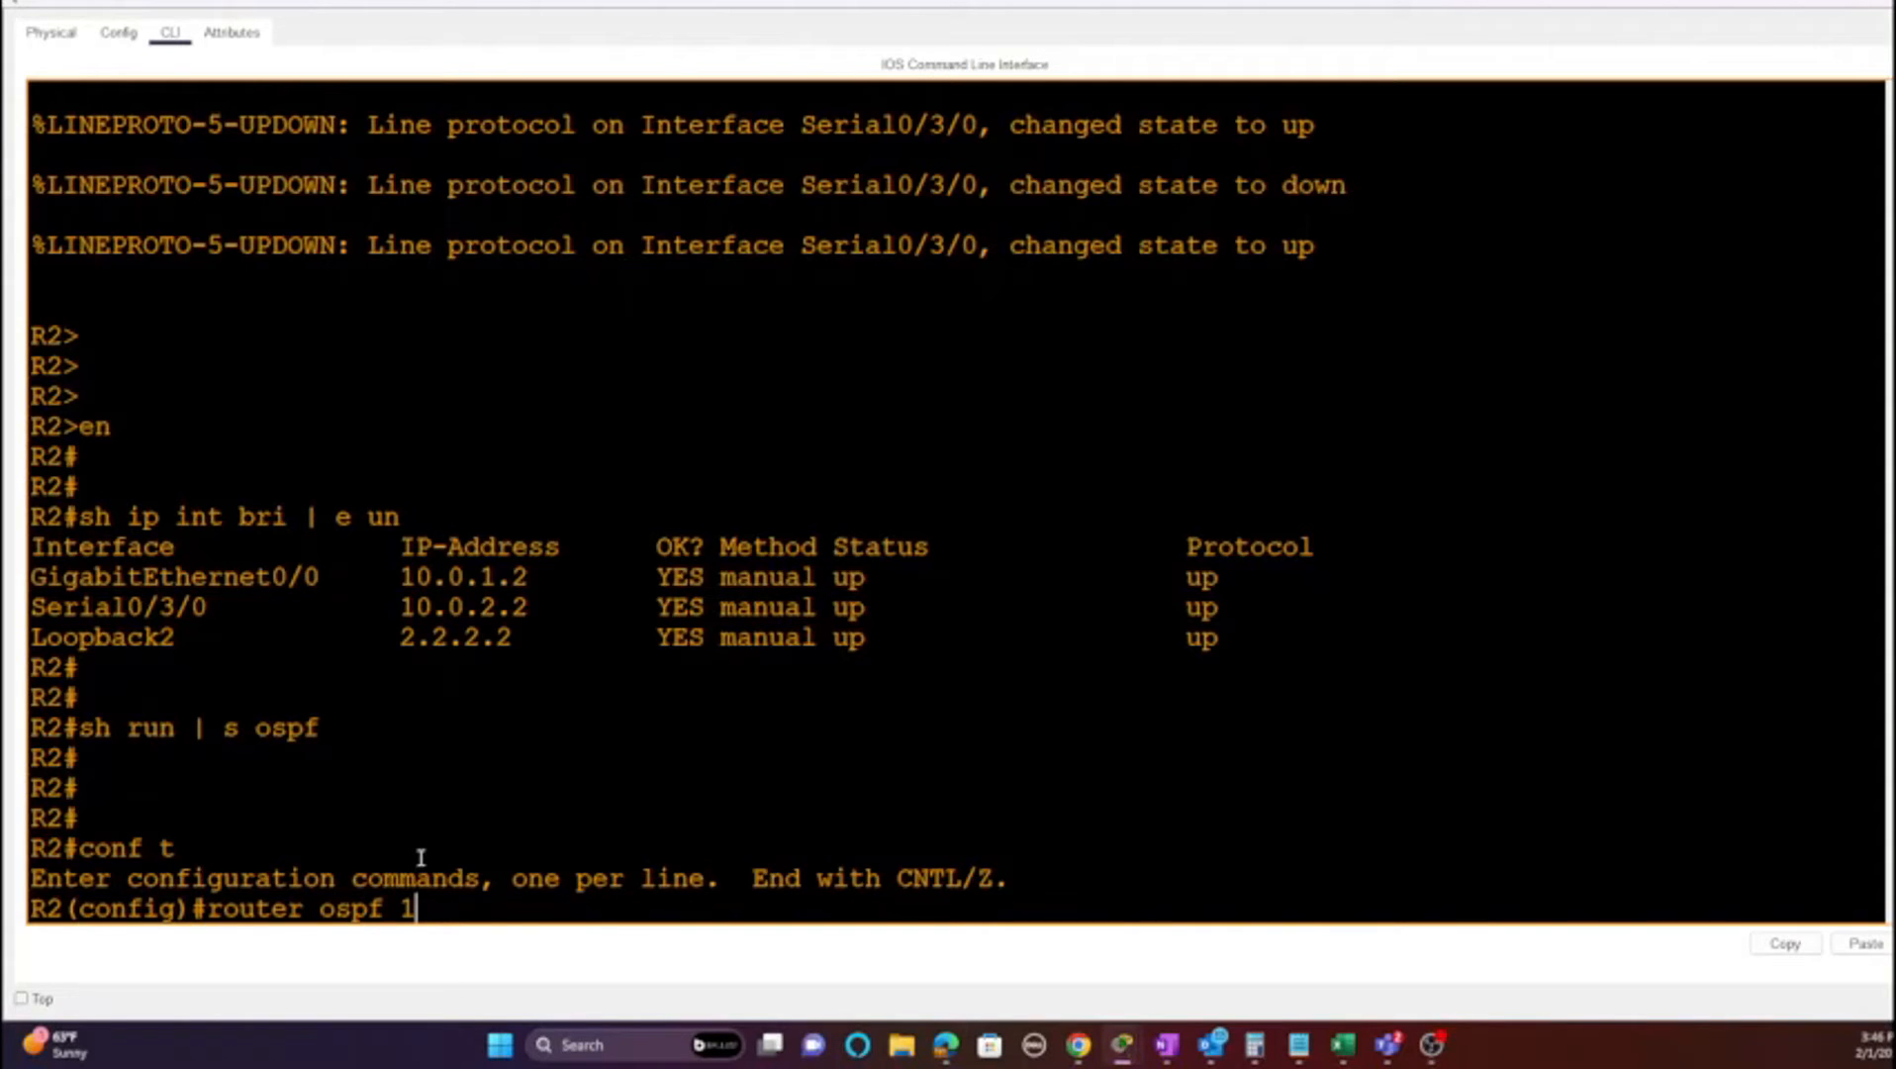
{"action": "key", "text": "Return"}
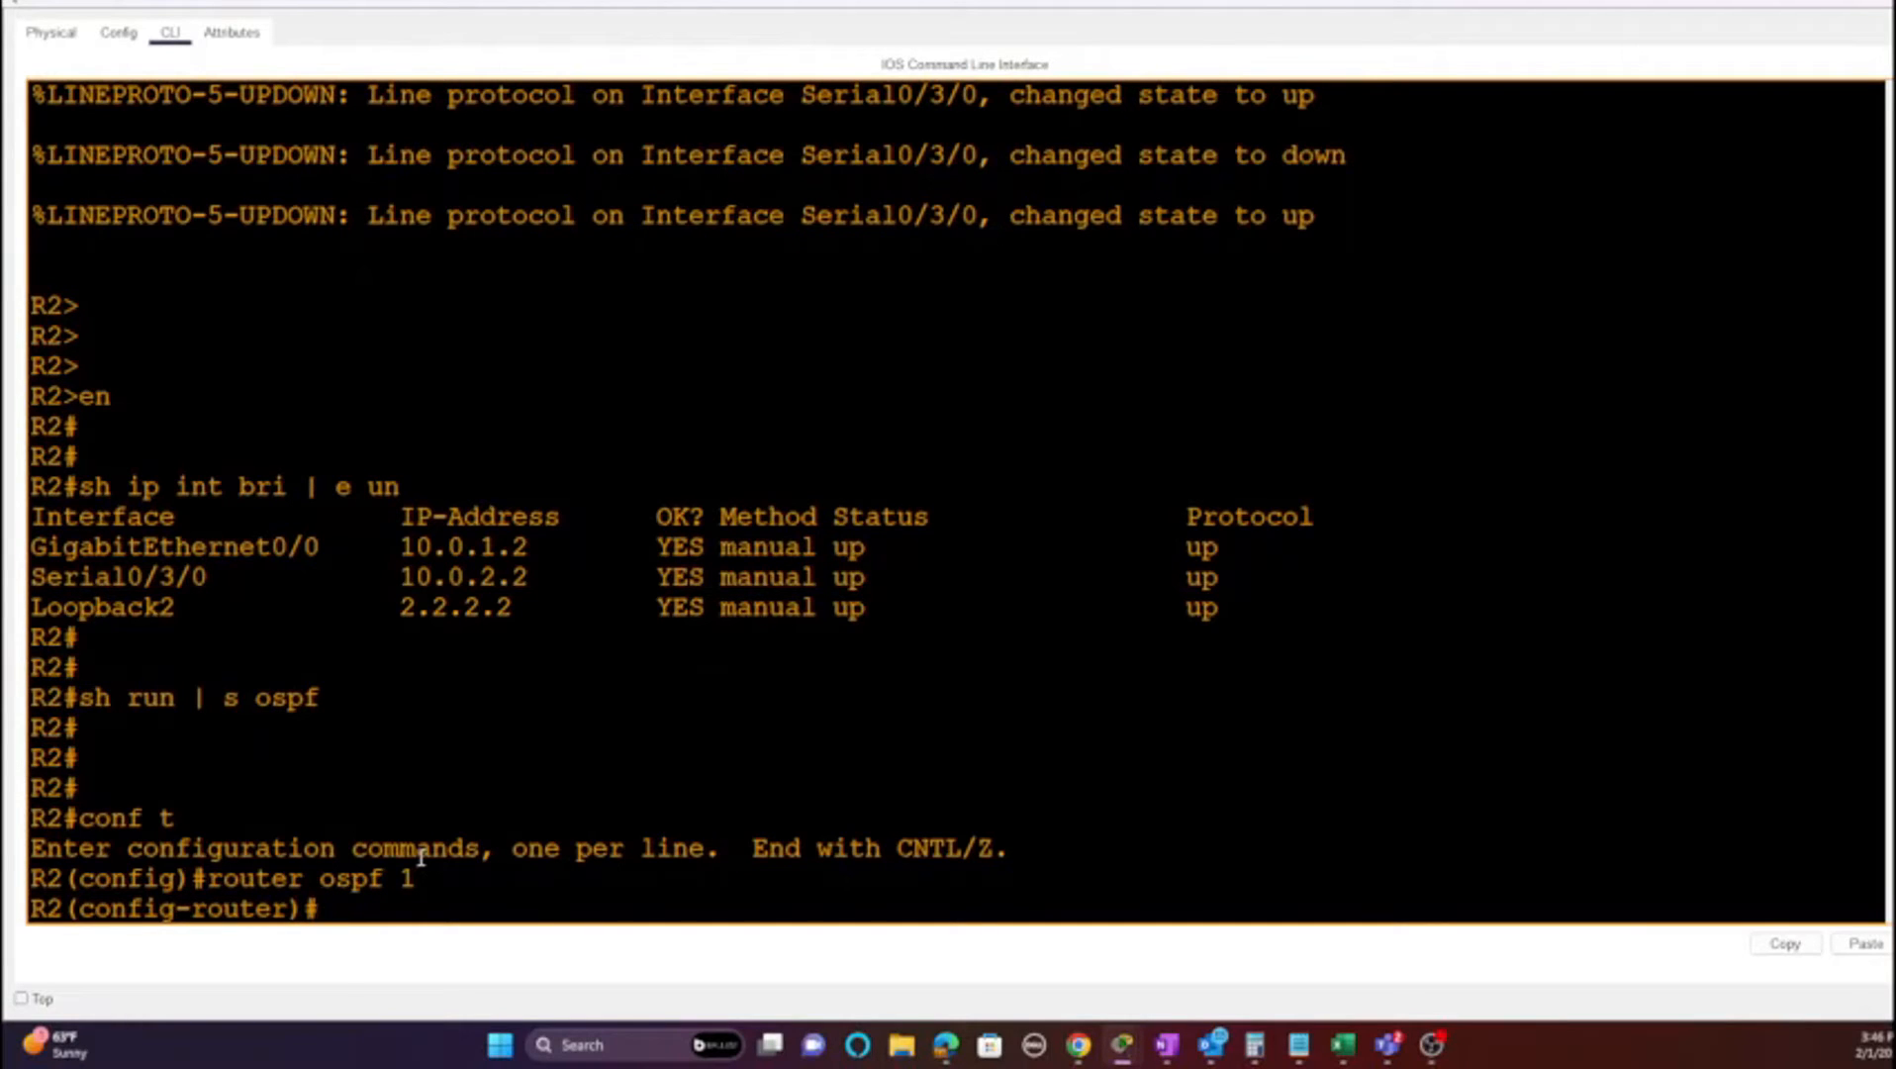
Step: Check the topology and advertise network 10.0.2.0 with wildcard 0.0.0.3 in area 0 under R2's OSPF process
{"action": "left_click", "coordinate": [1122, 1045]}
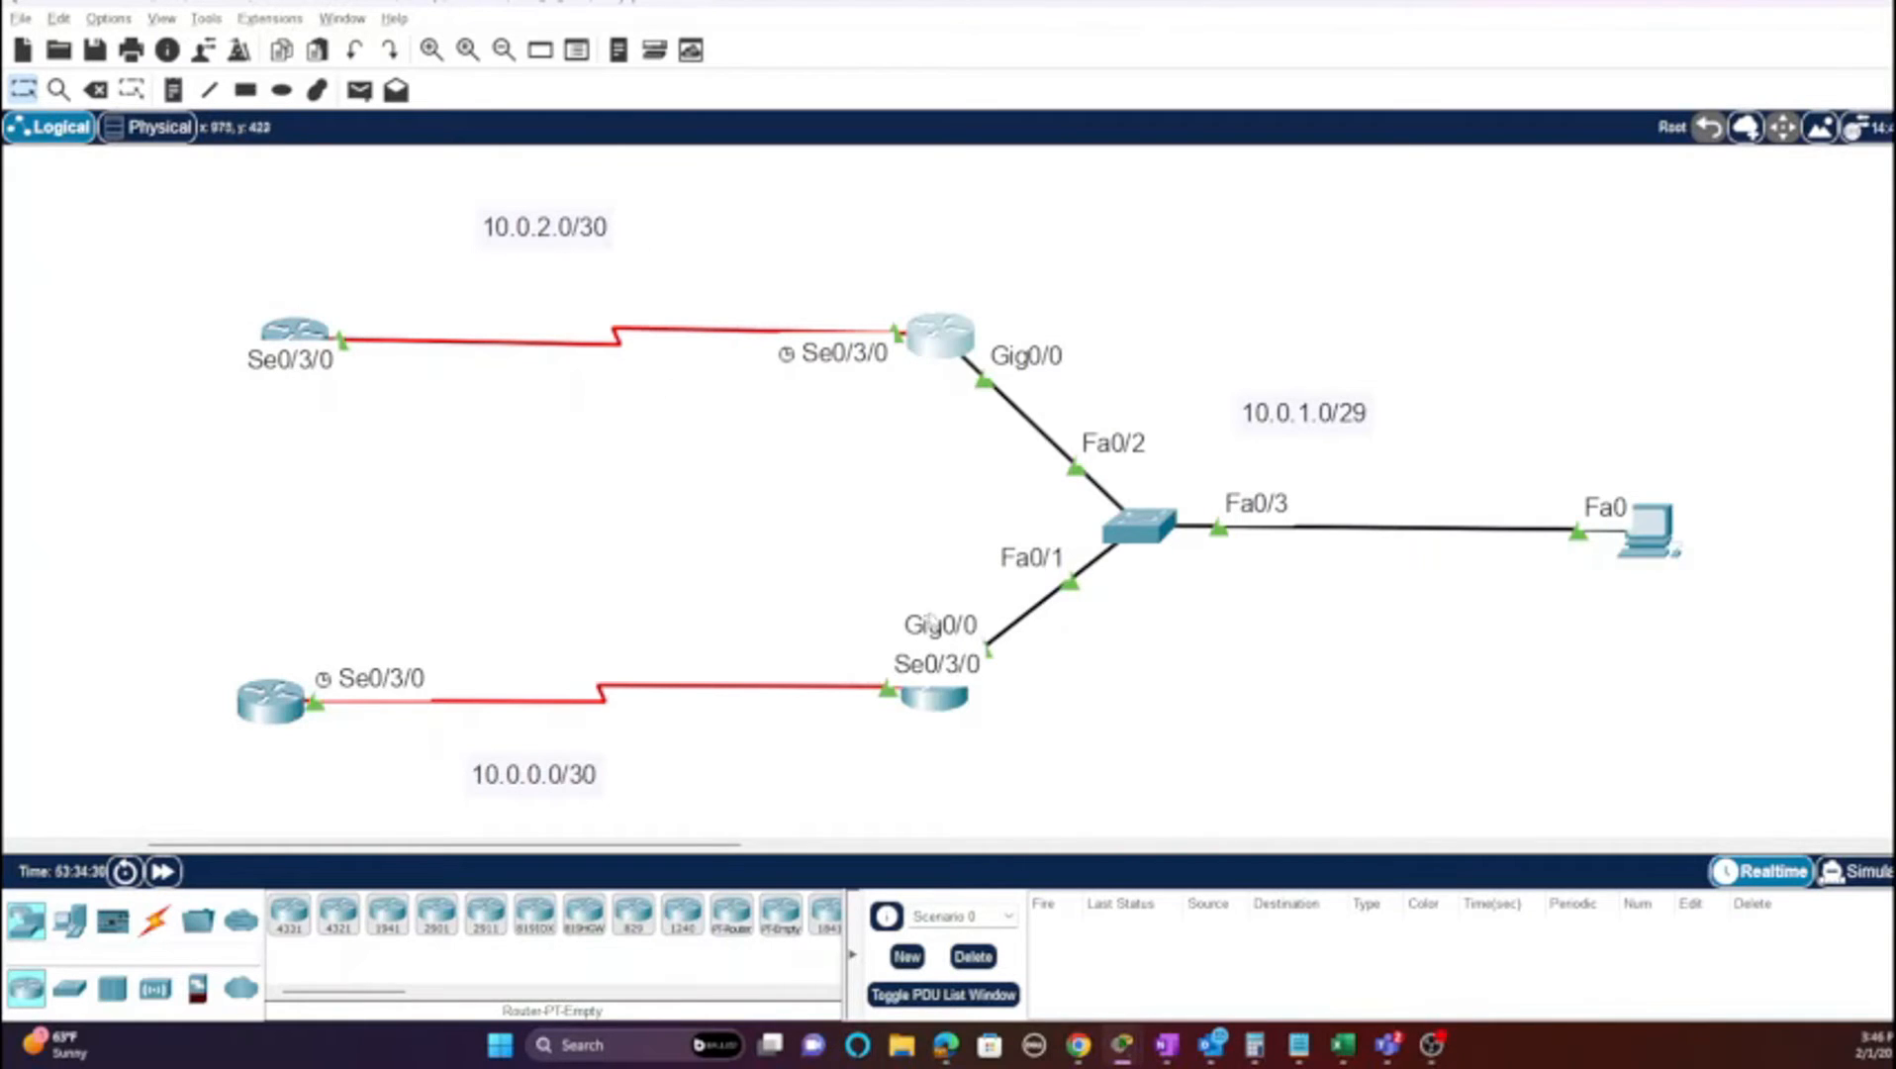
{"action": "mouse_move", "coordinate": [1123, 1045]}
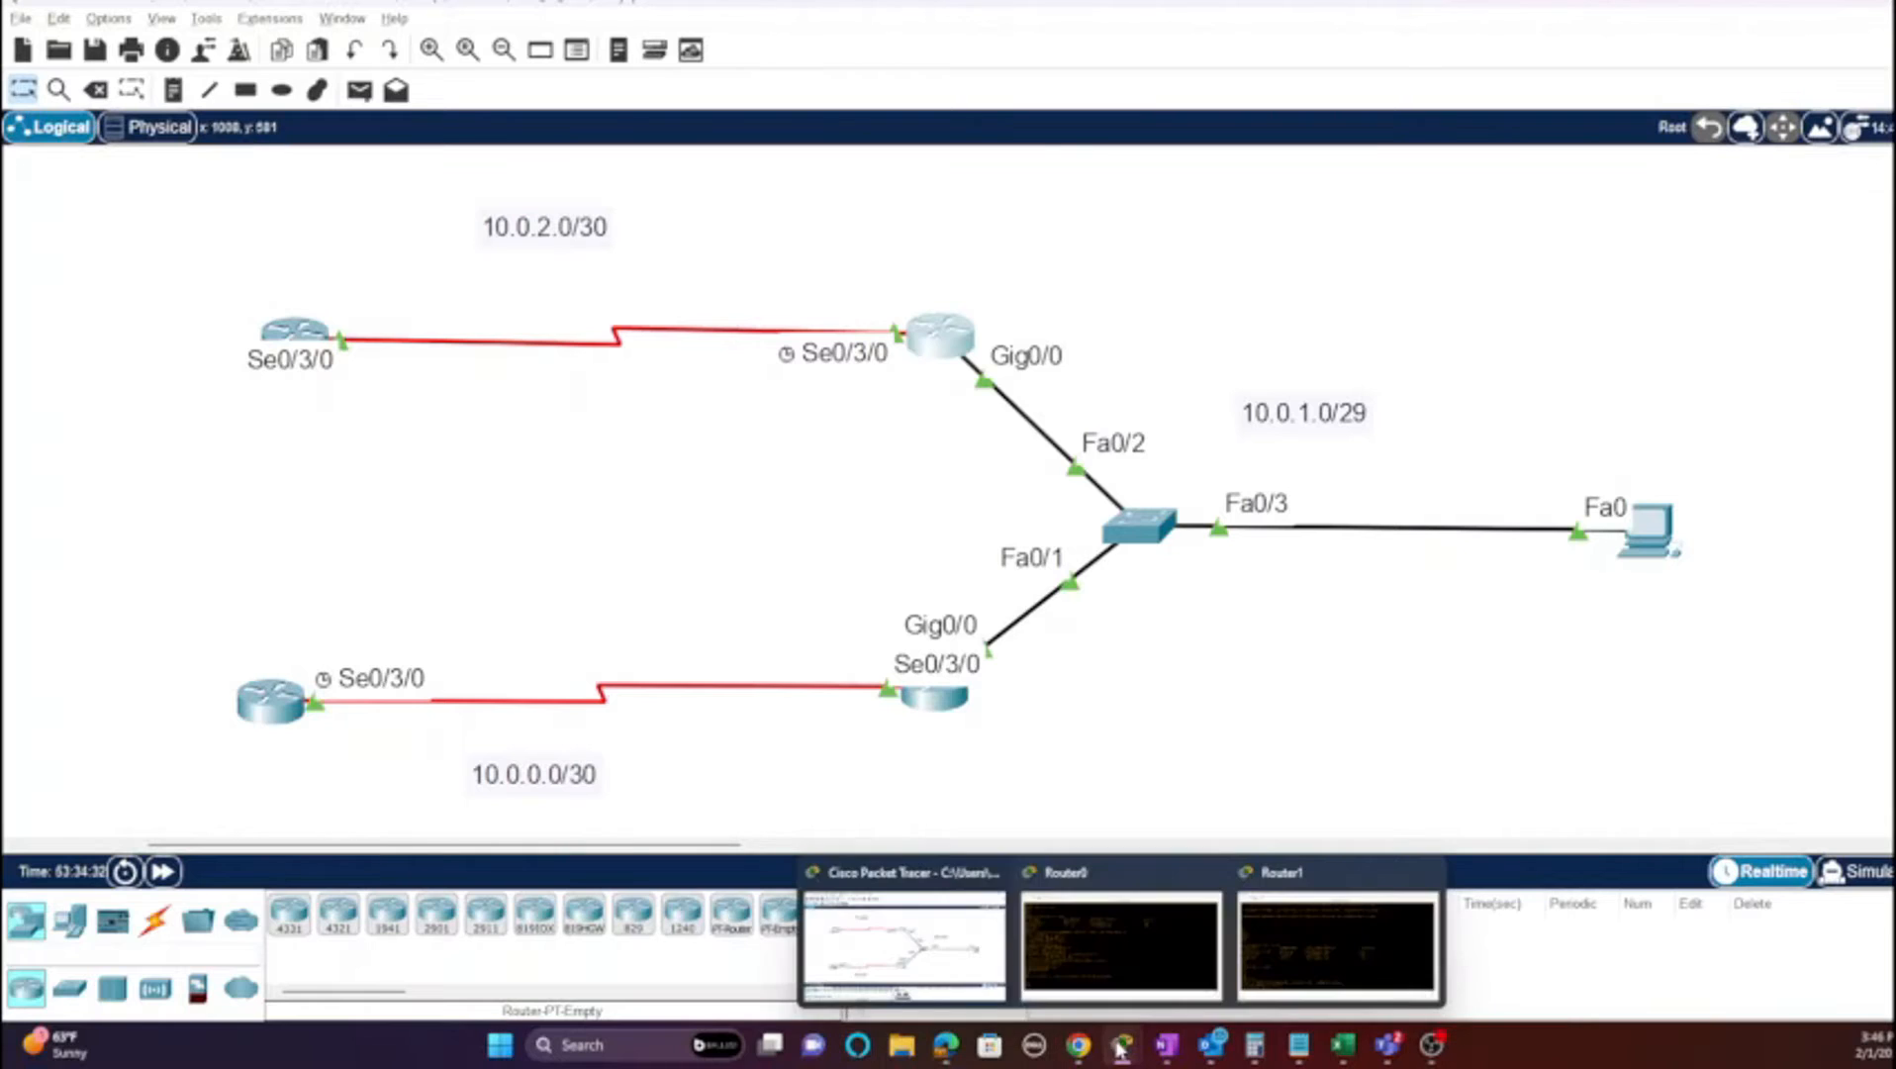
{"action": "left_click", "coordinate": [1327, 946]}
{"action": "type", "text": "net"}
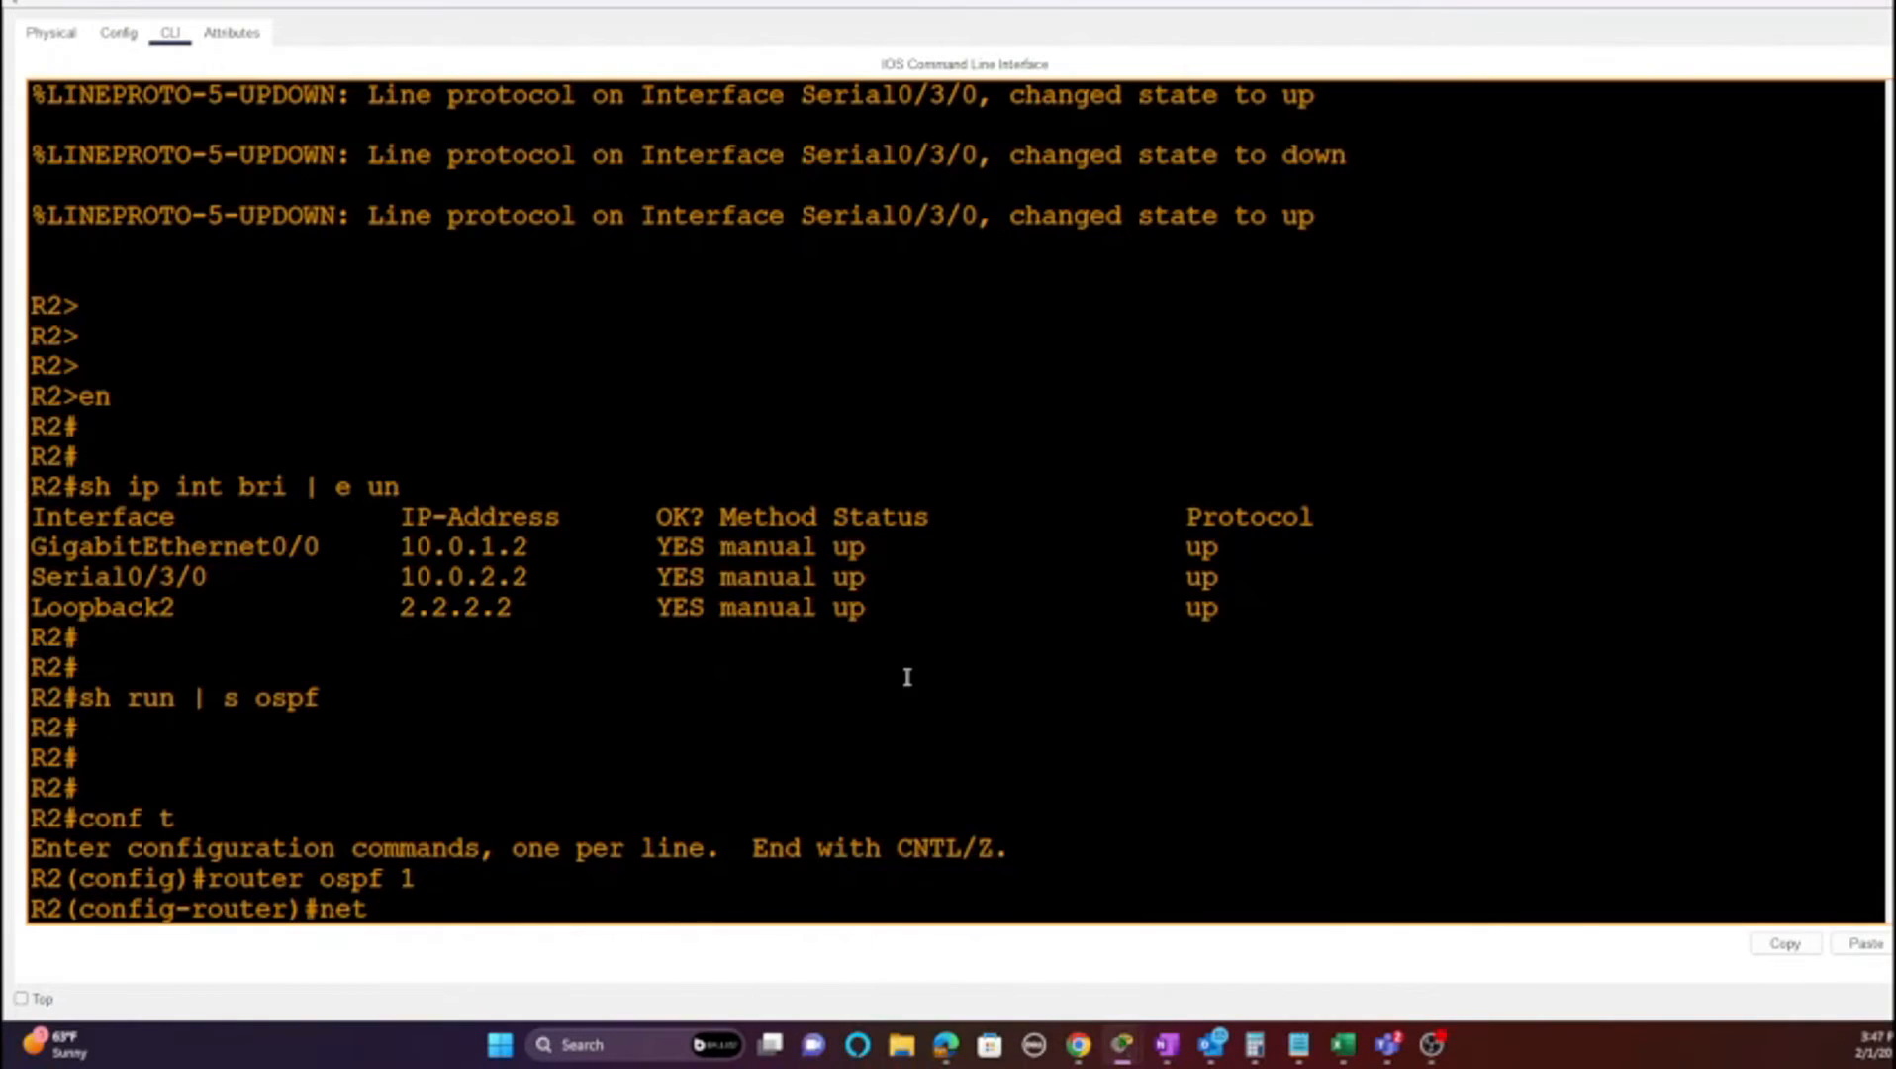
{"action": "key", "text": "Tab"}
{"action": "type", "text": "10"}
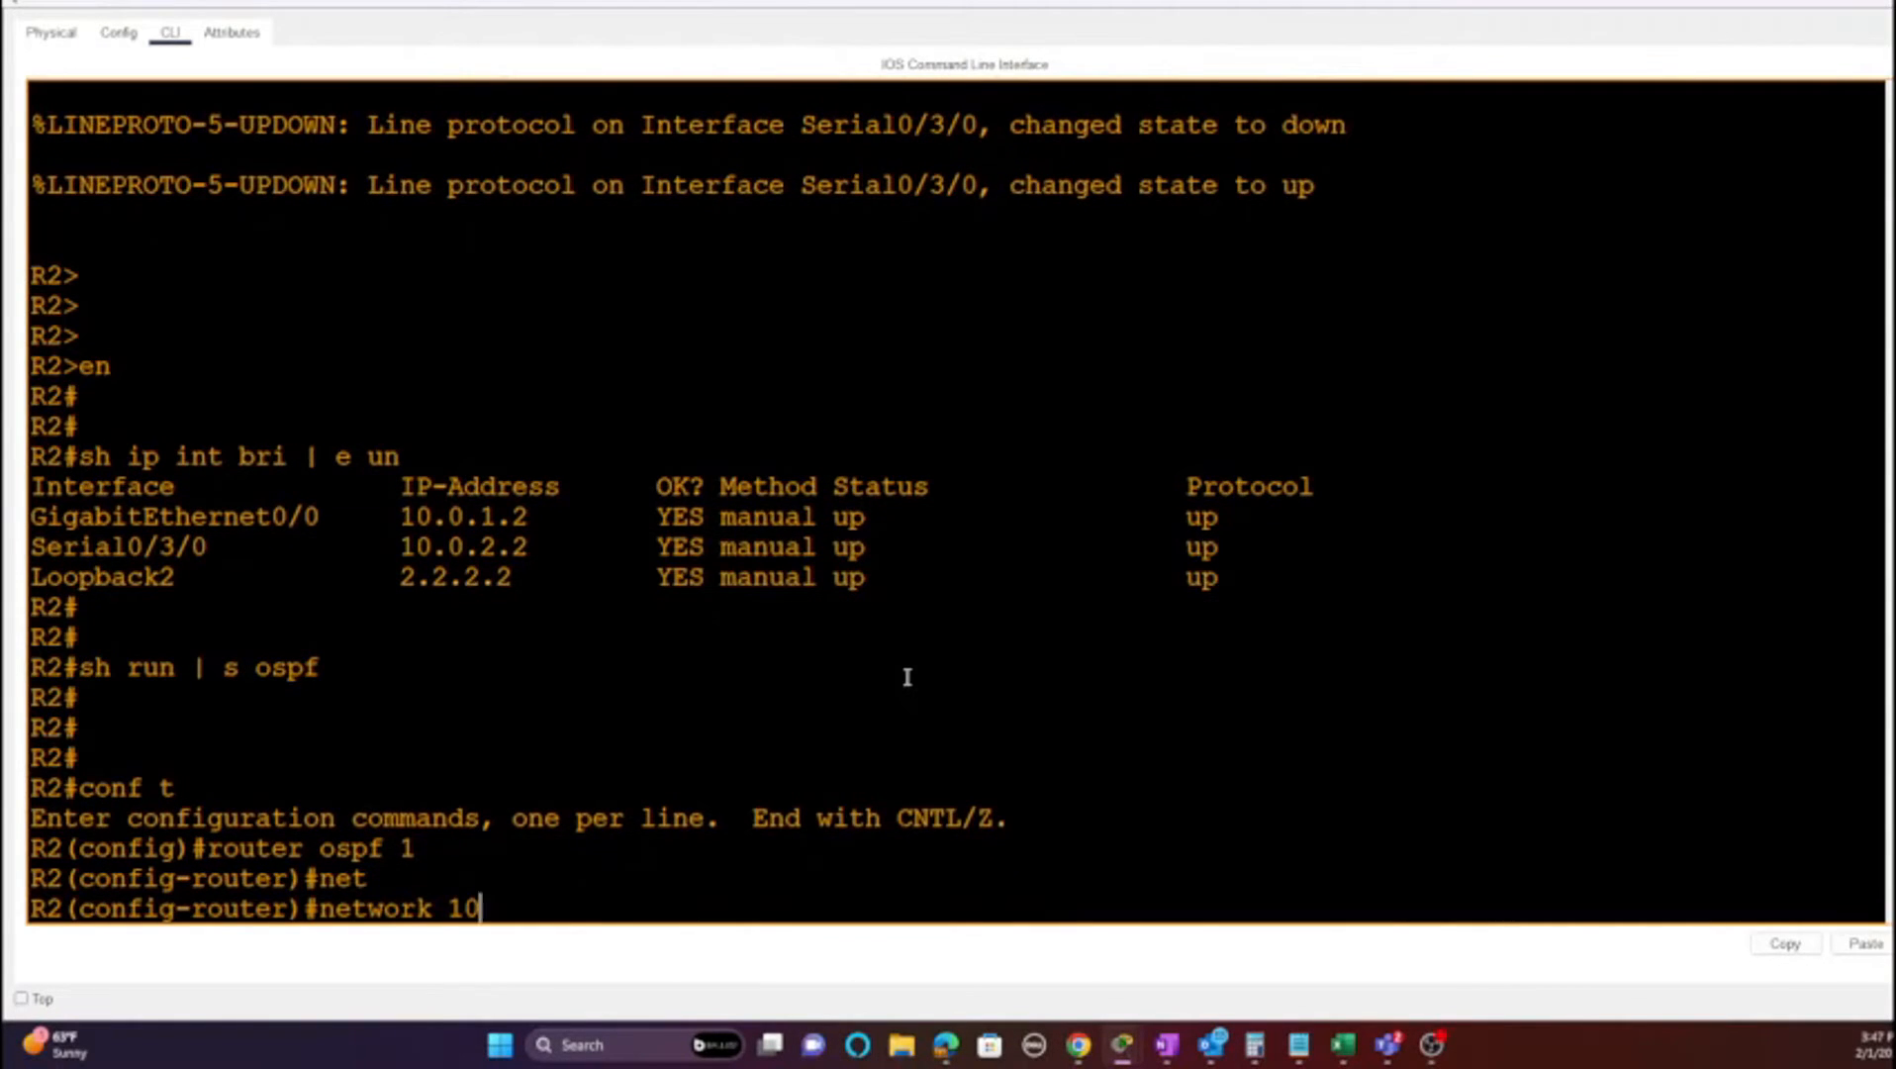
{"action": "type", "text": ".0.2.0 0.0.0.0"}
{"action": "key", "text": "BackSpace"}
{"action": "type", "text": "3"}
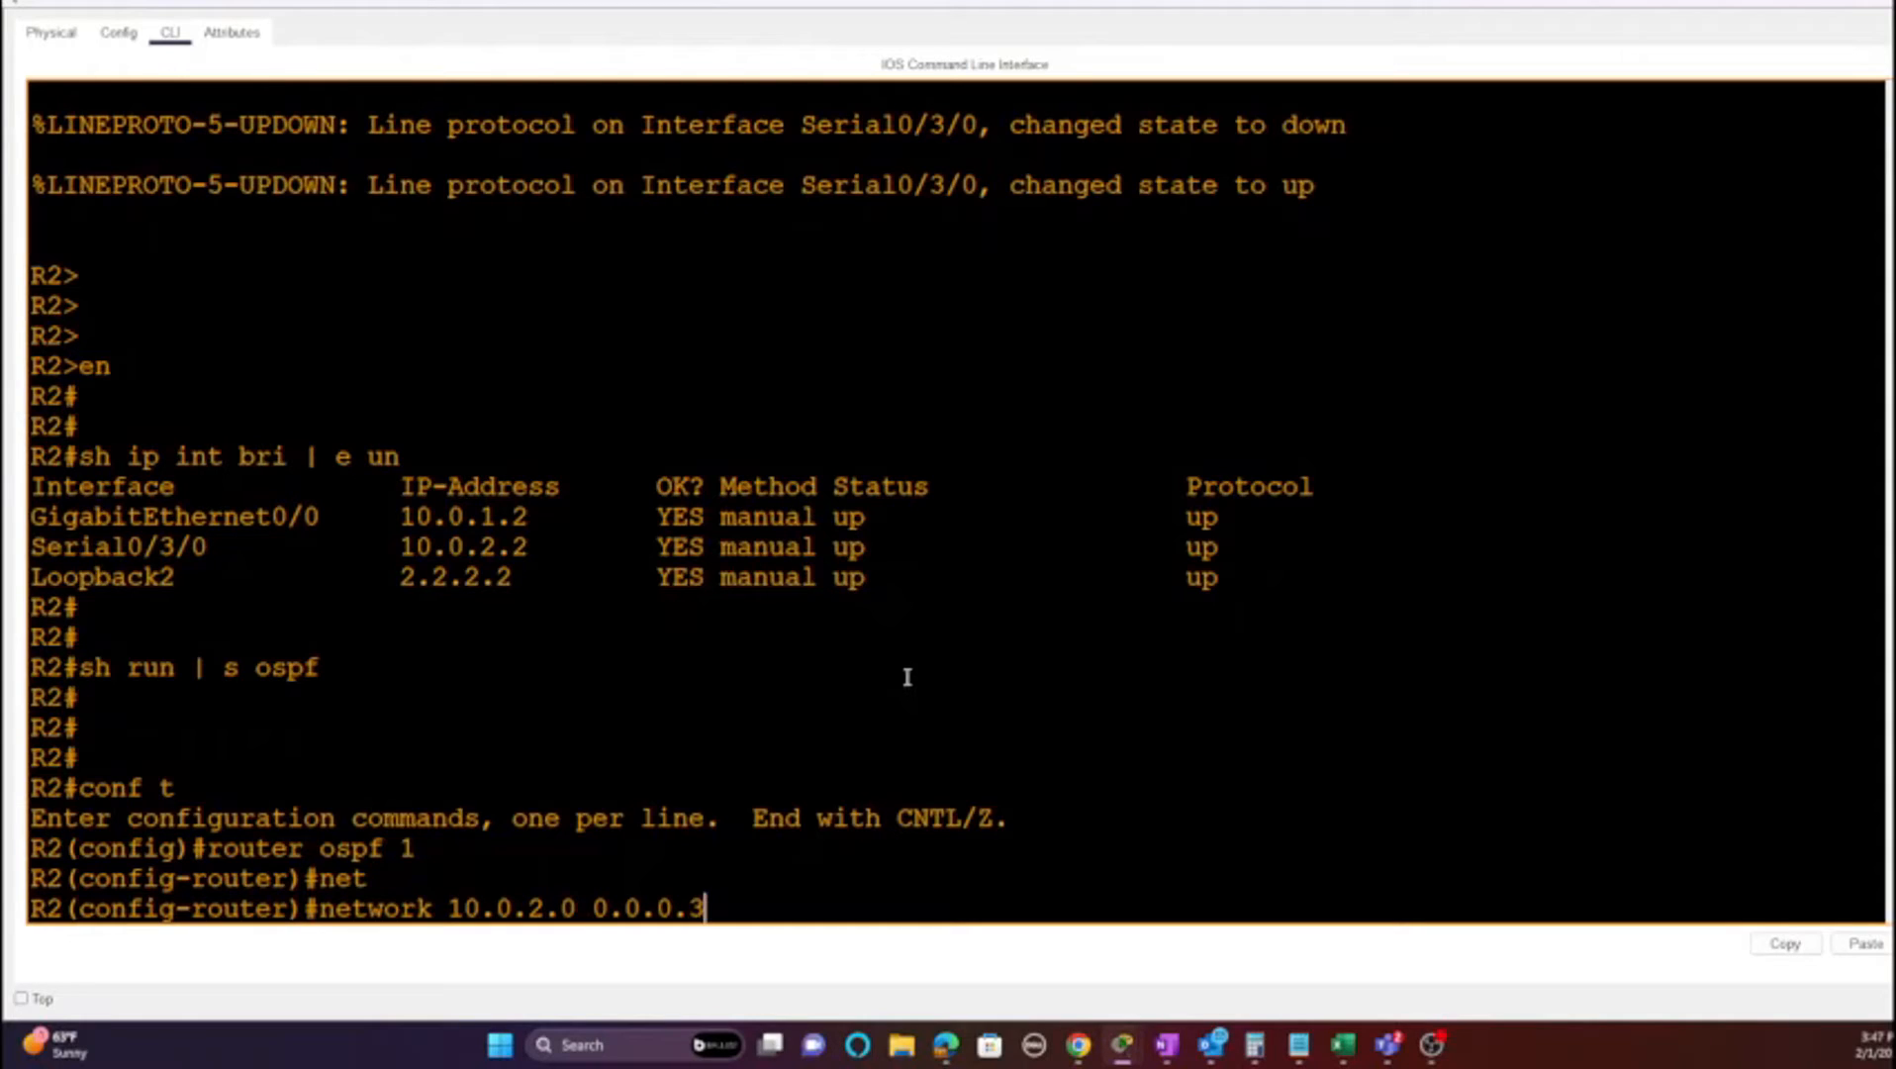
{"action": "type", "text": " are"}
{"action": "key", "text": "Tab"}
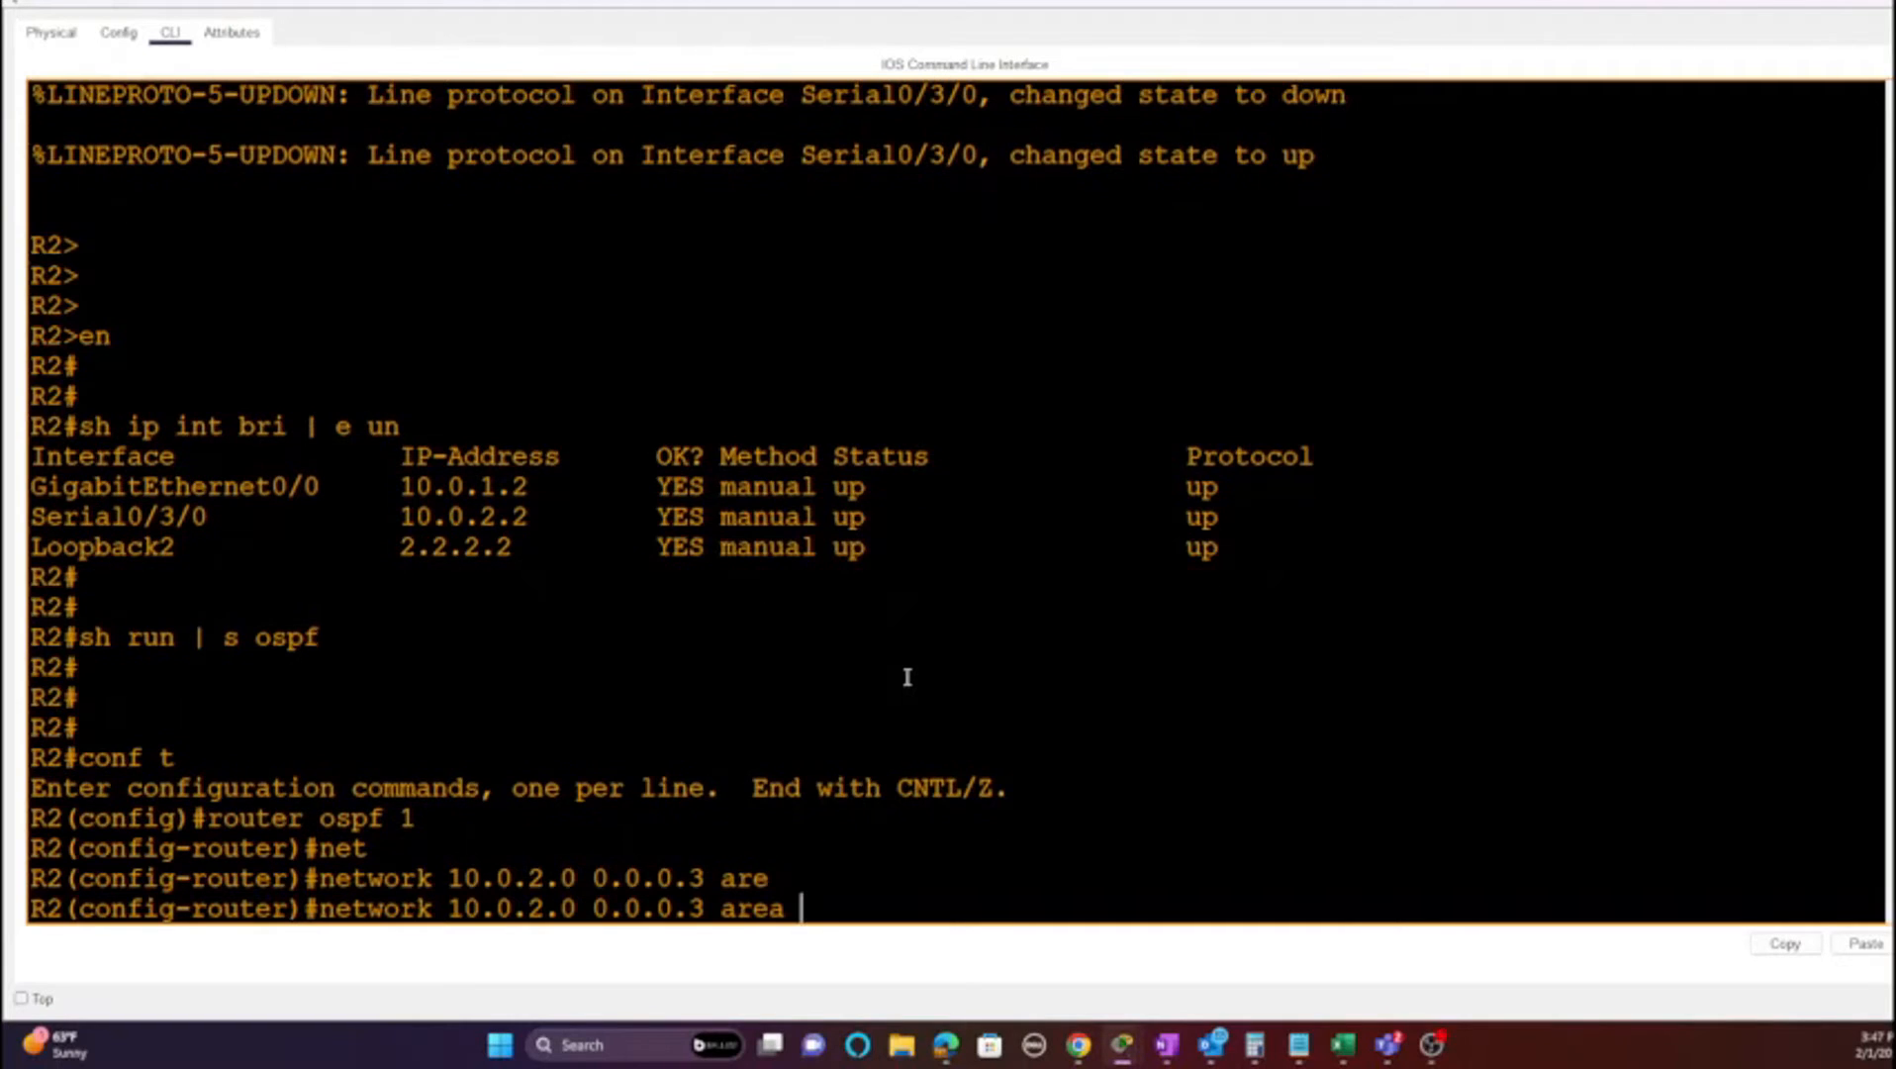
{"action": "type", "text": "0"}
{"action": "key", "text": "Return"}
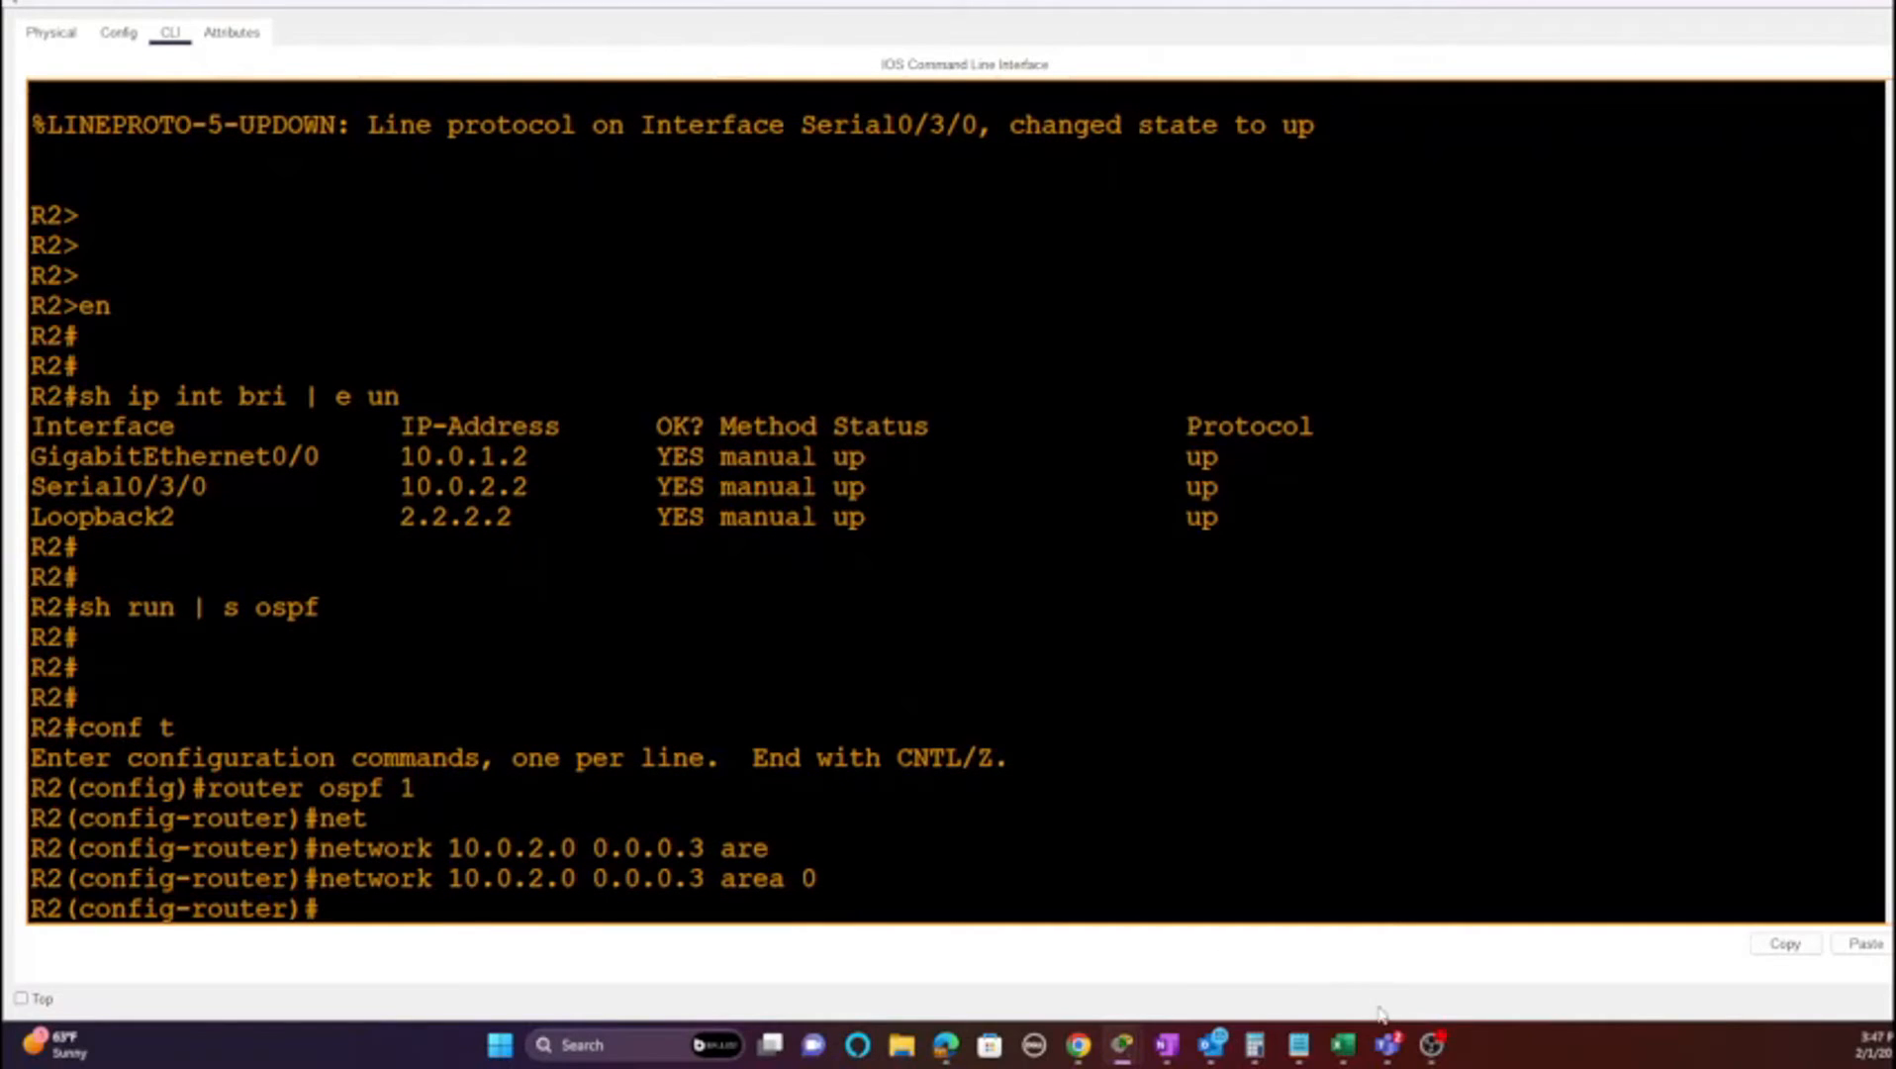
Step: Check the OSPF adjacency message on R1's console, examining its state-change text, and return to R2's console
{"action": "mouse_move", "coordinate": [1122, 1044]}
{"action": "left_click", "coordinate": [1119, 930]}
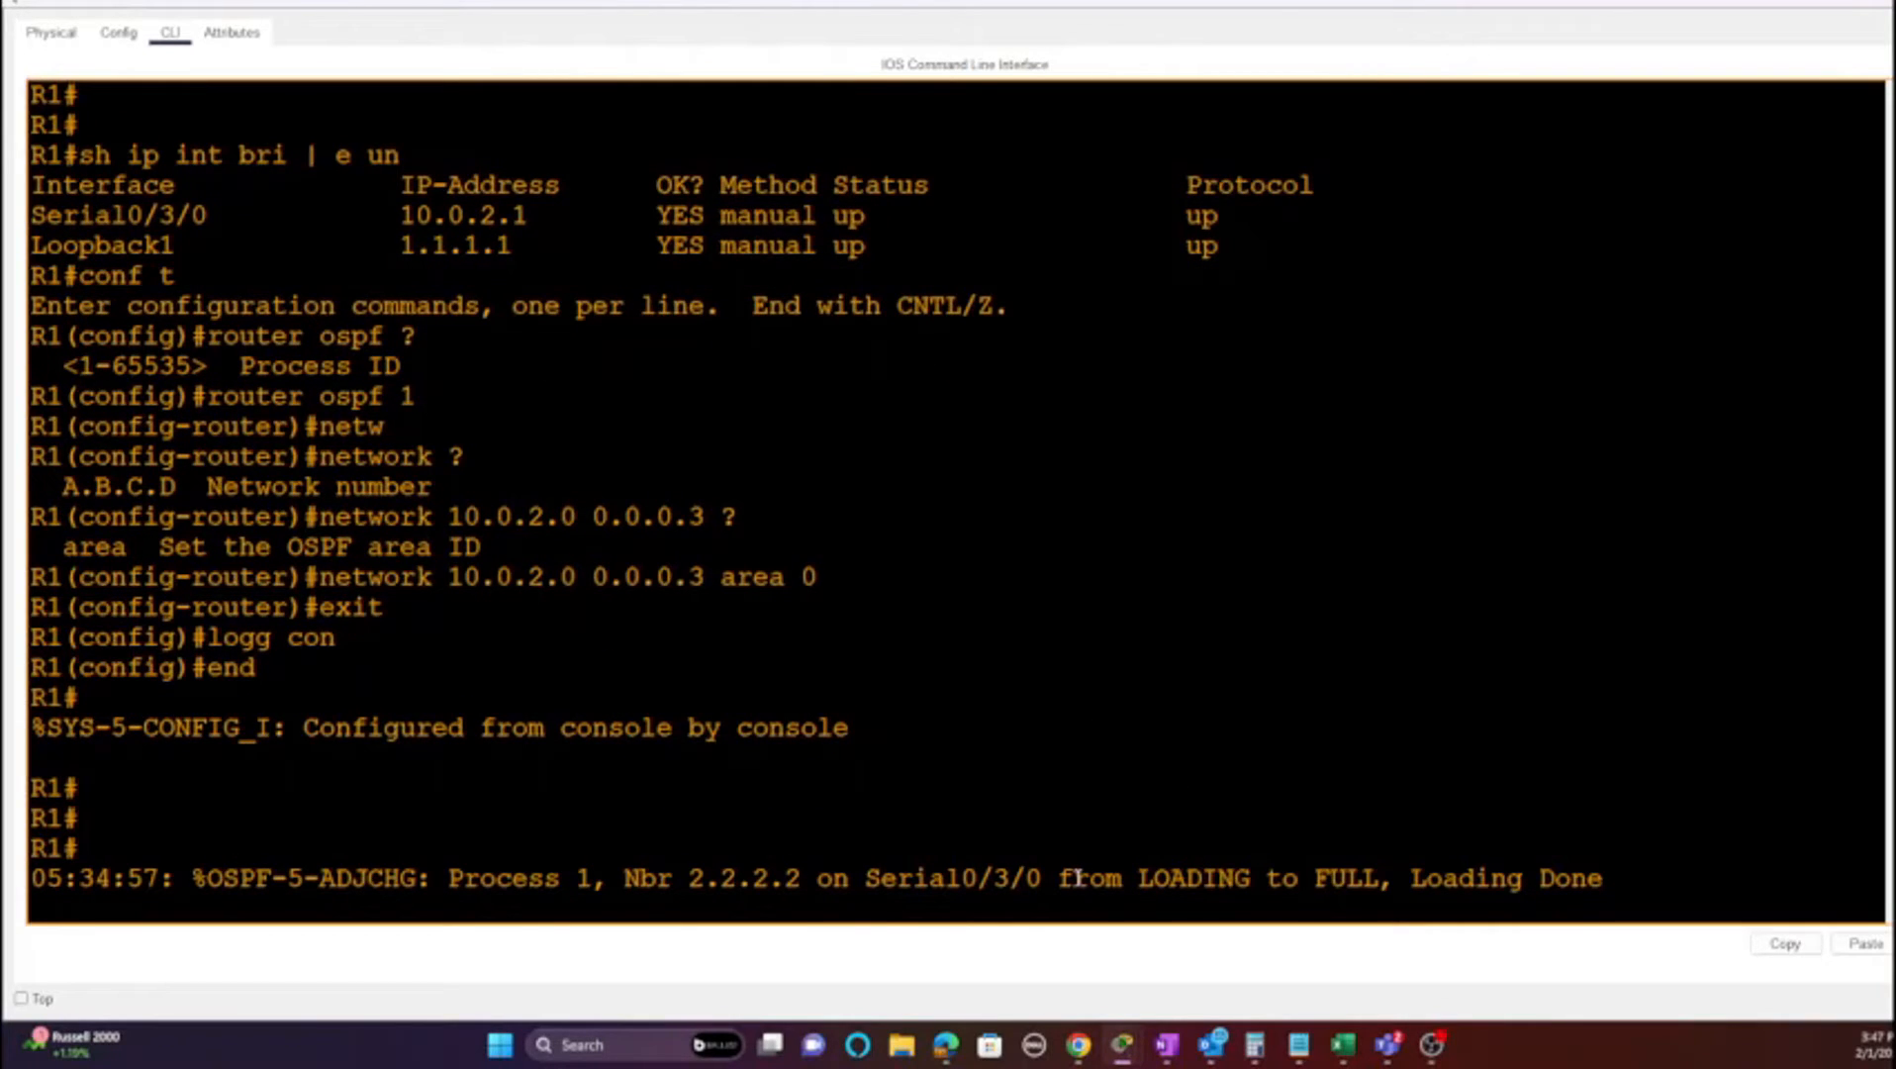
{"action": "left_click_drag", "start_coordinate": [1059, 878], "coordinate": [1614, 878]}
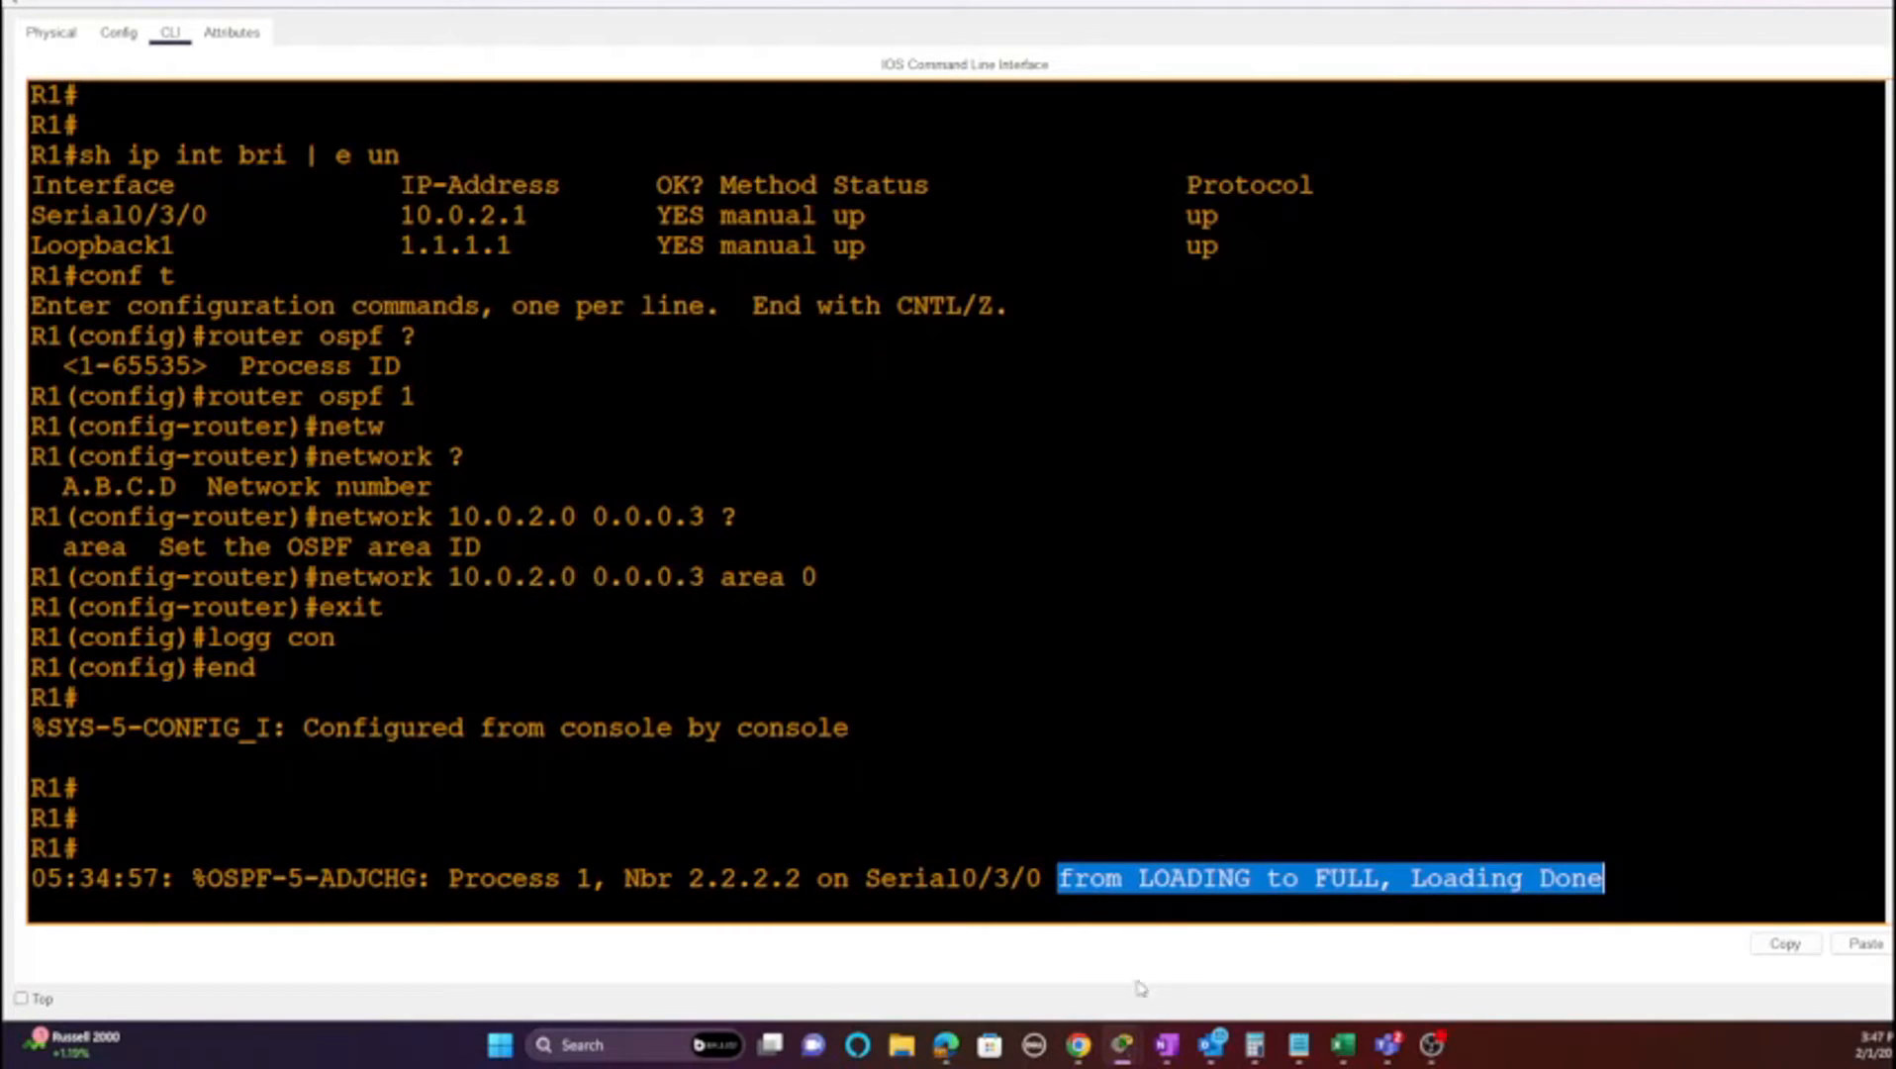
{"action": "mouse_move", "coordinate": [1126, 1042]}
{"action": "left_click", "coordinate": [1356, 948]}
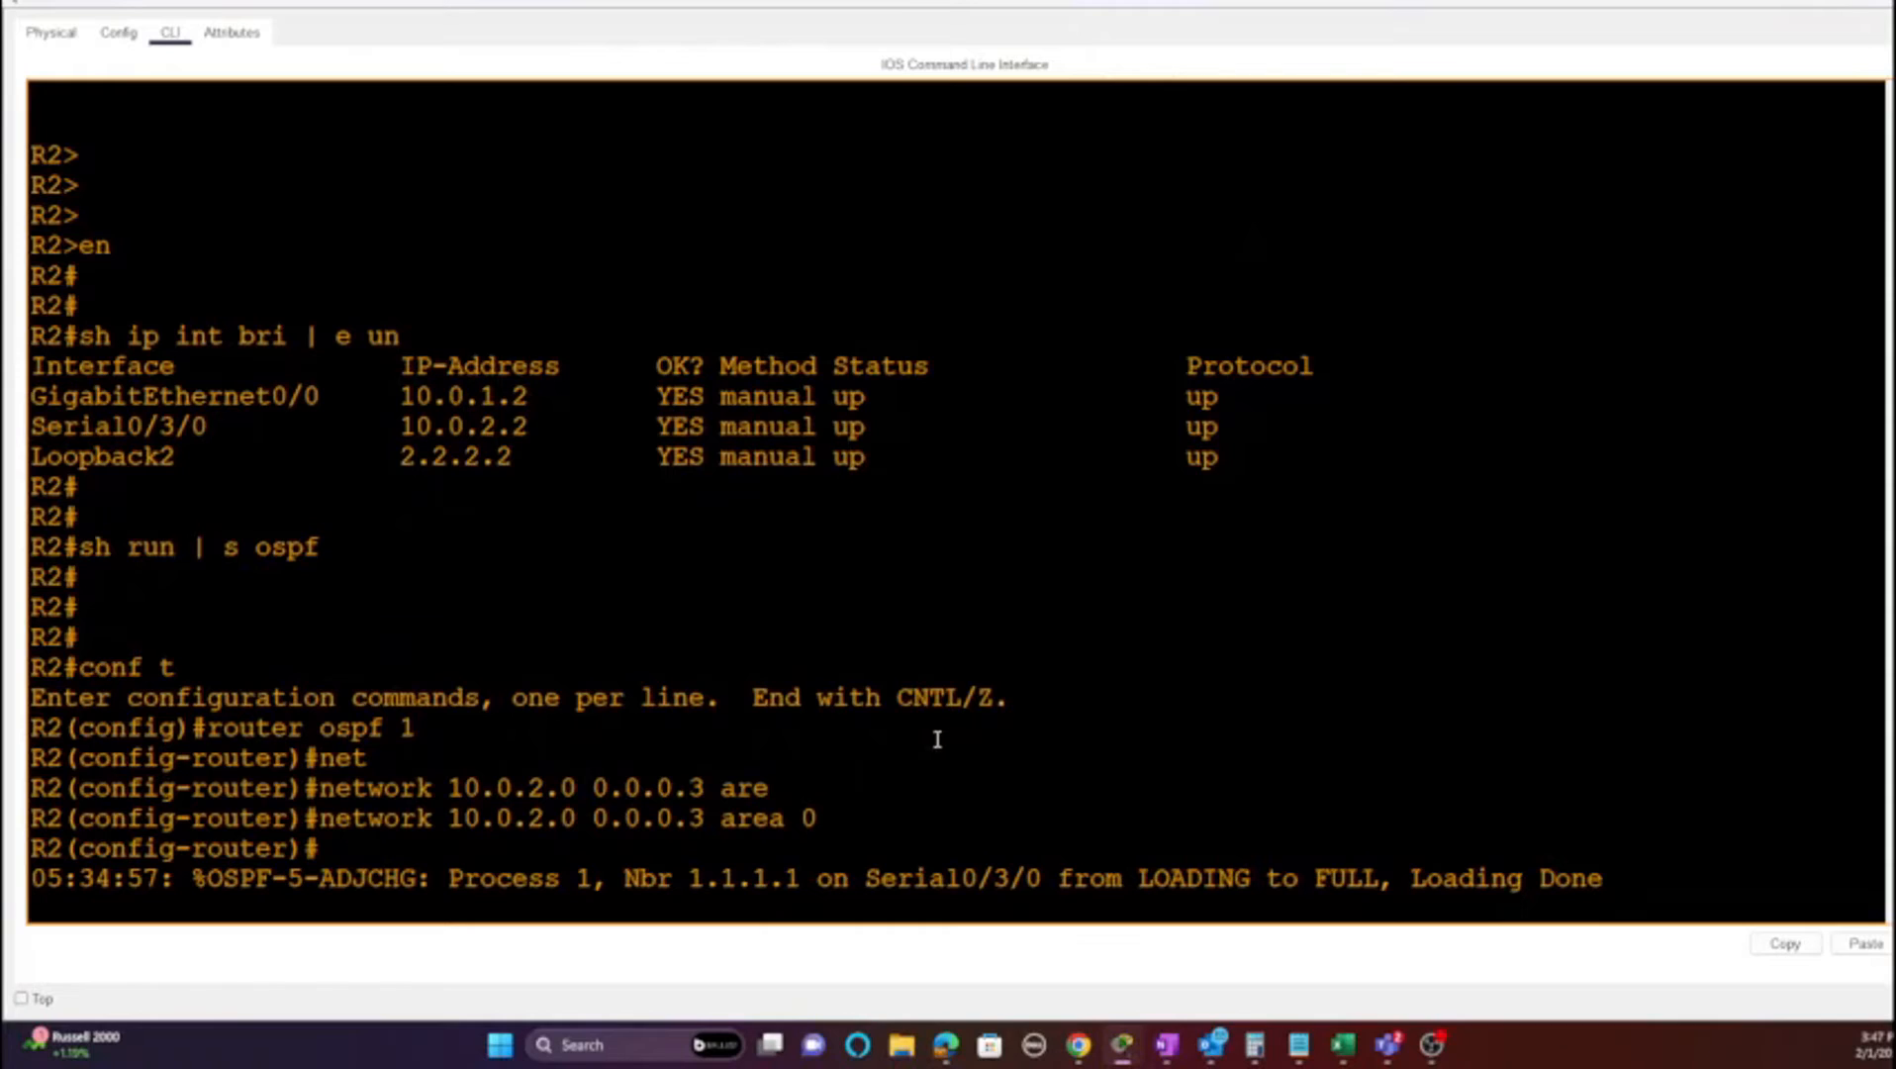
Step: Examine the router ospf 1 command and the GigabitEthernet0/0 entry in R2's console output
{"action": "left_click_drag", "start_coordinate": [444, 727], "coordinate": [208, 727]}
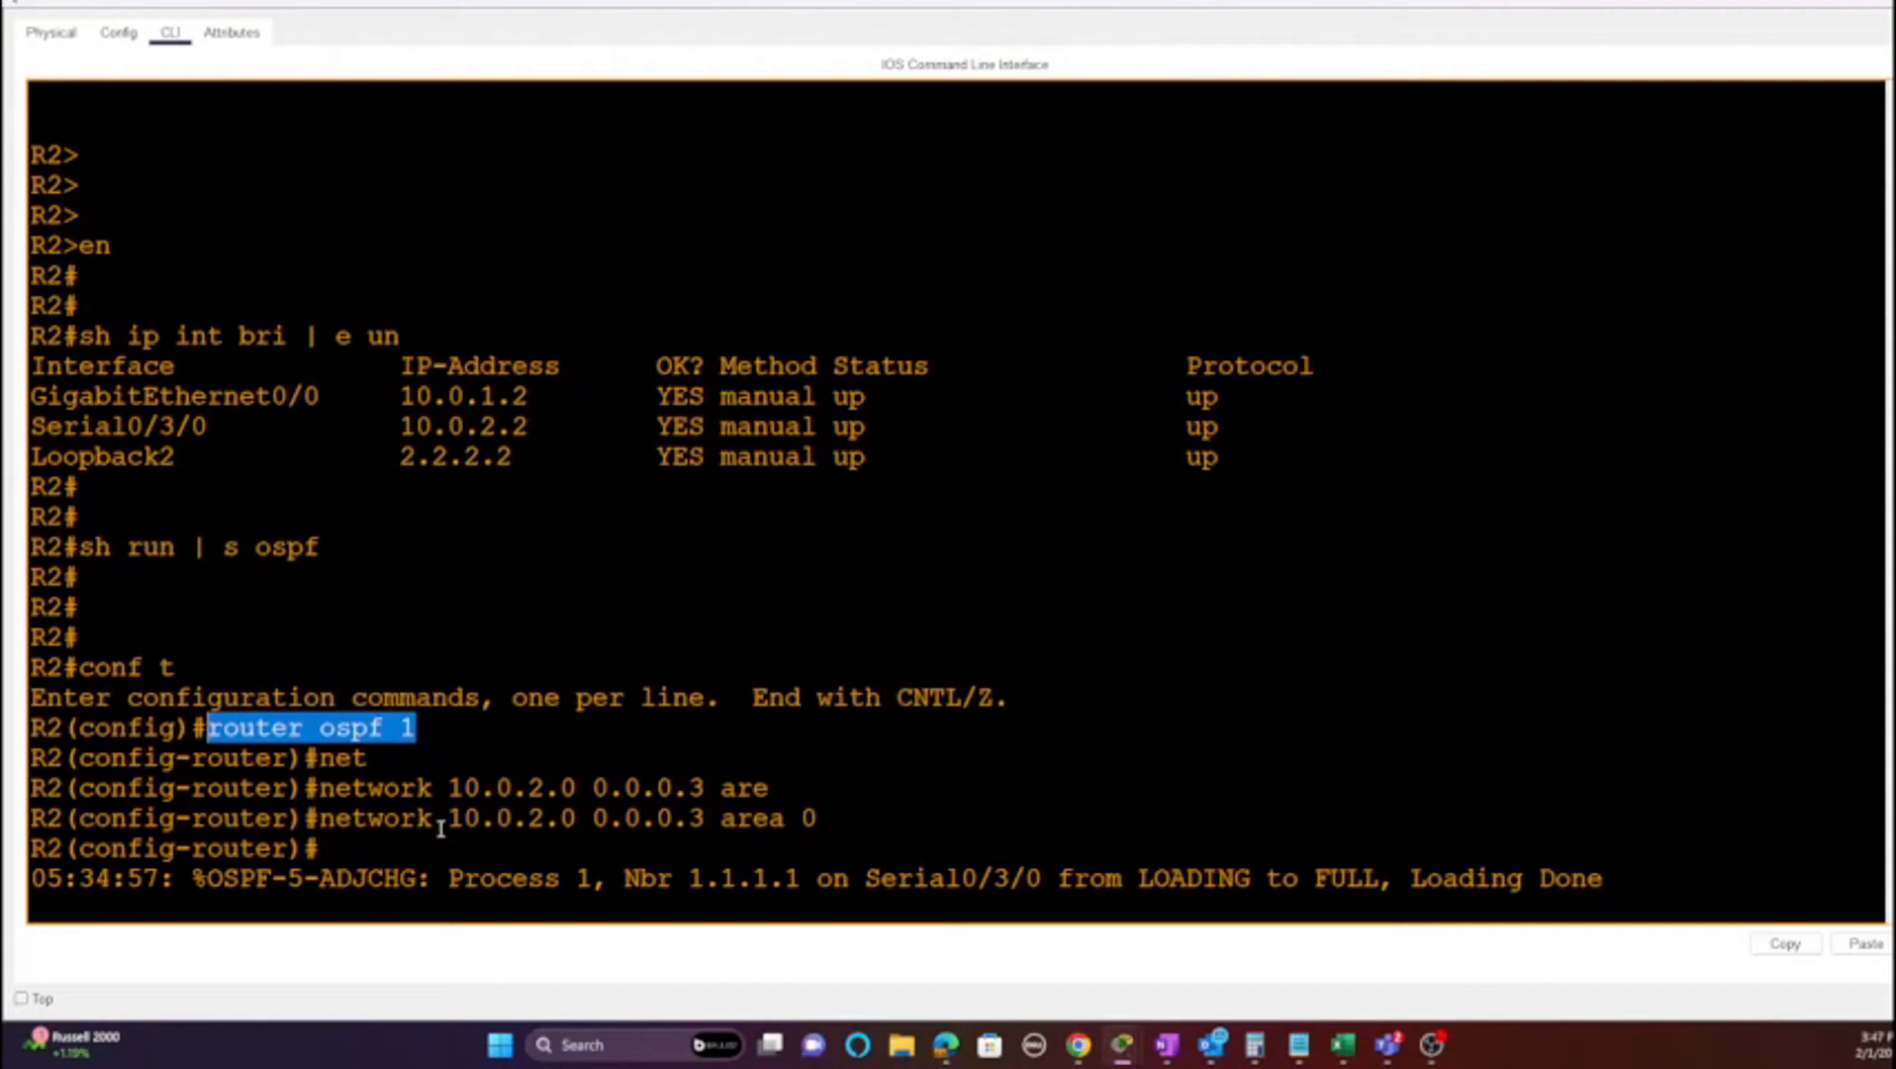
{"action": "left_click", "coordinate": [525, 396]}
{"action": "triple_click", "coordinate": [525, 396]}
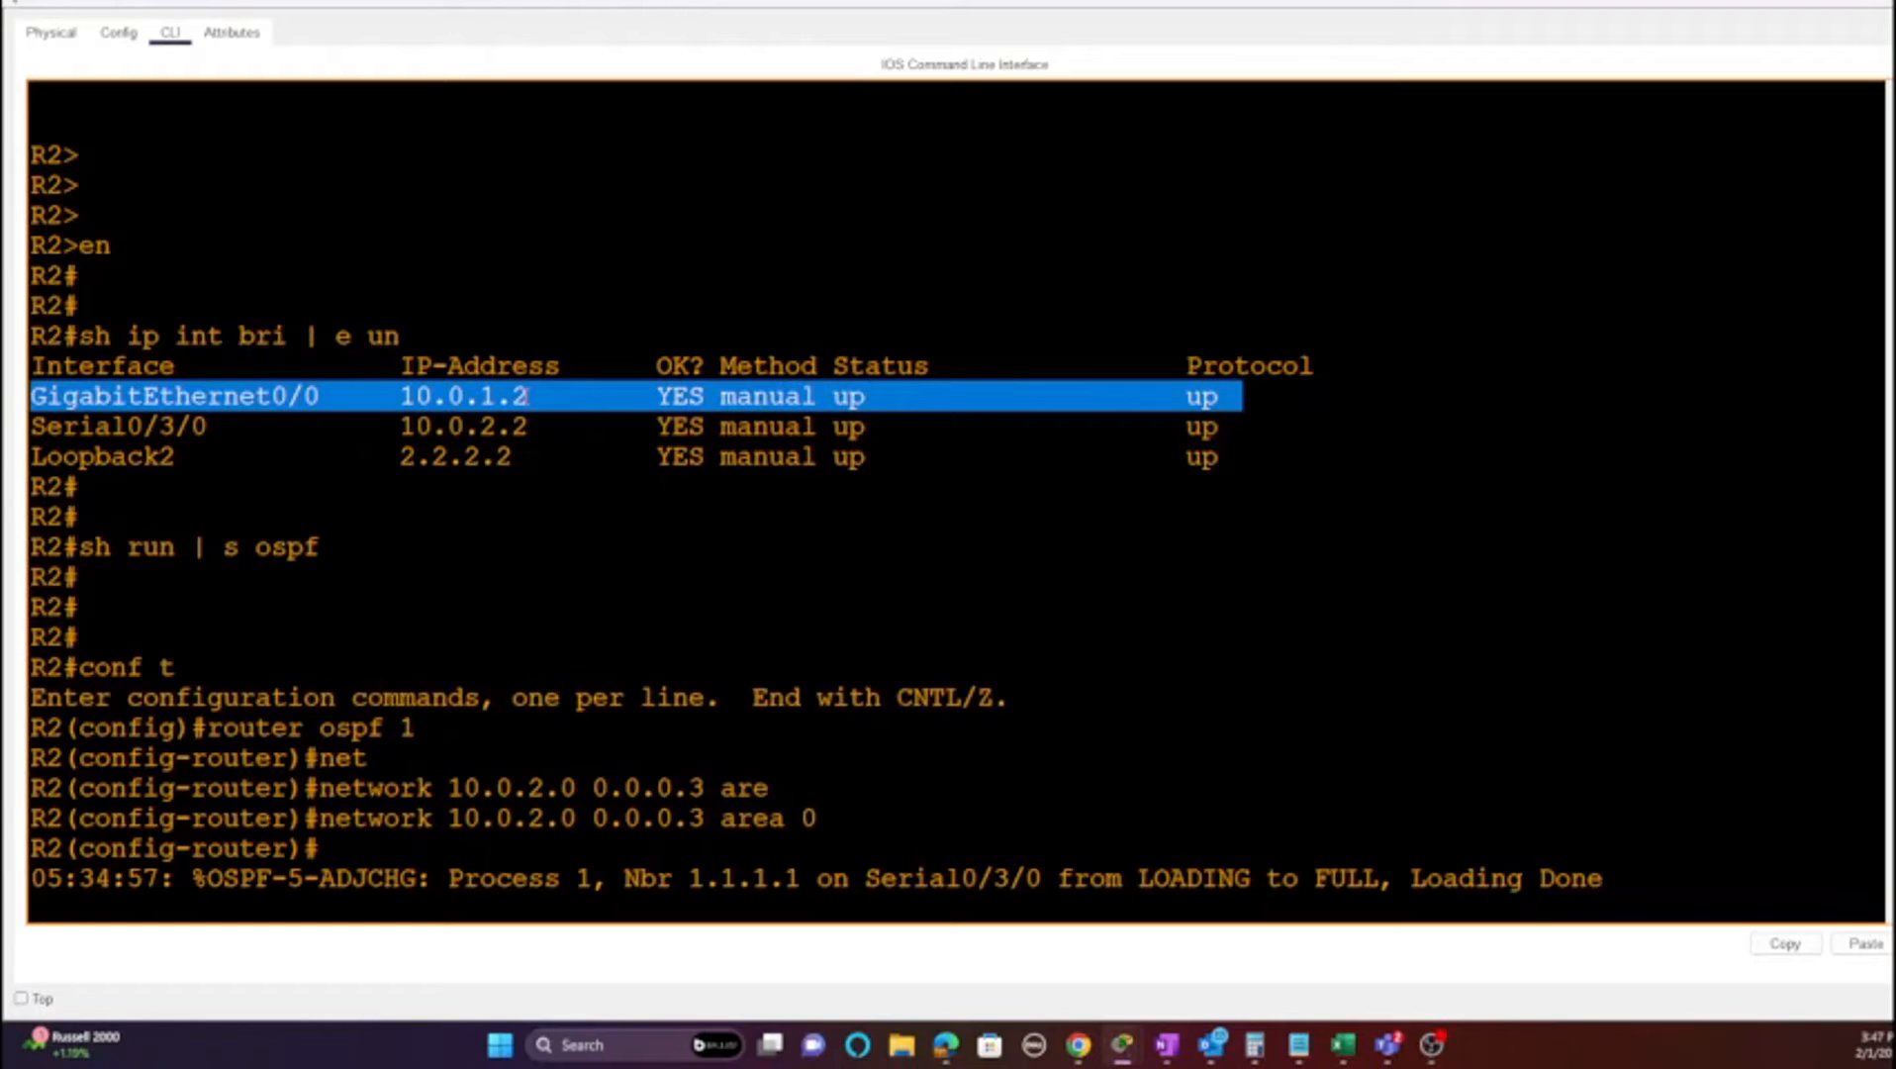
{"action": "left_click", "coordinate": [547, 551]}
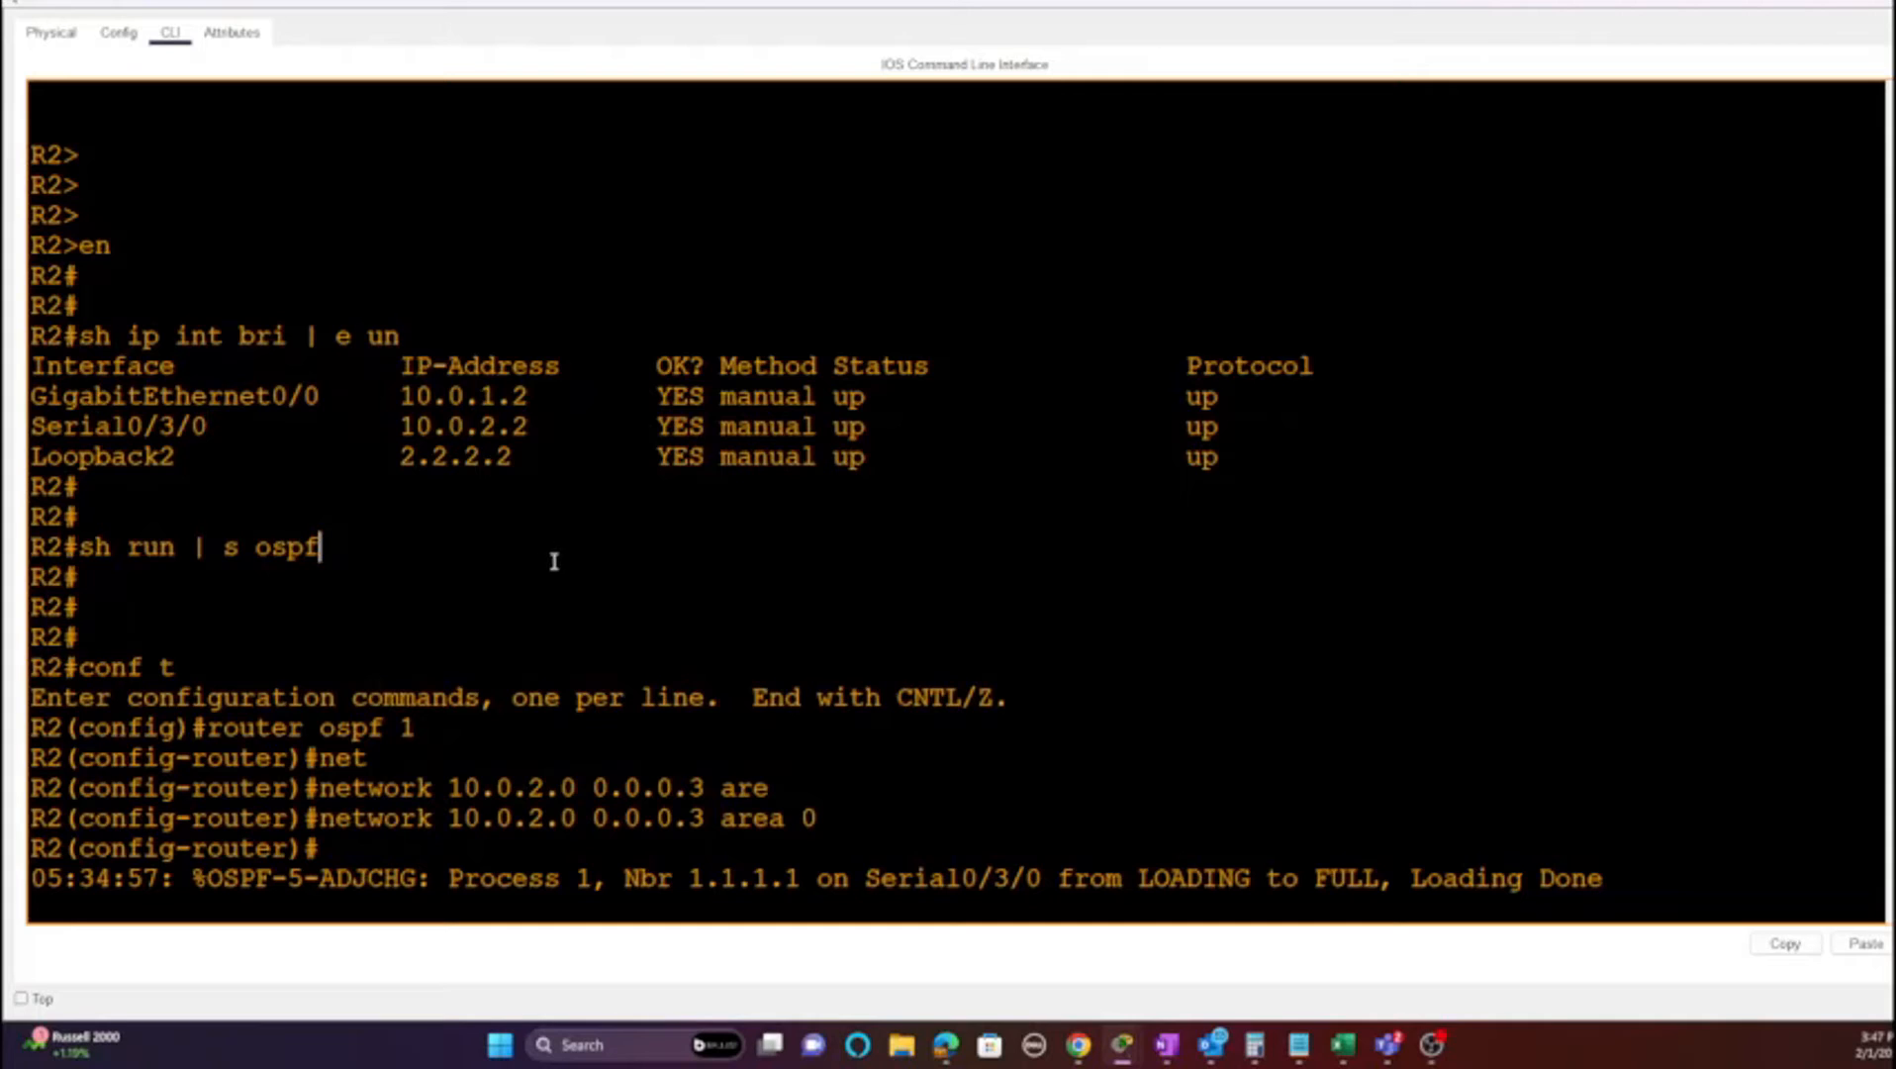
Step: Return R2 to privileged mode and show its running configuration beginning at Gig
{"action": "type", "text": "q"}
{"action": "key", "text": "BackSpace"}
{"action": "type", "text": "end"}
{"action": "key", "text": "Return"}
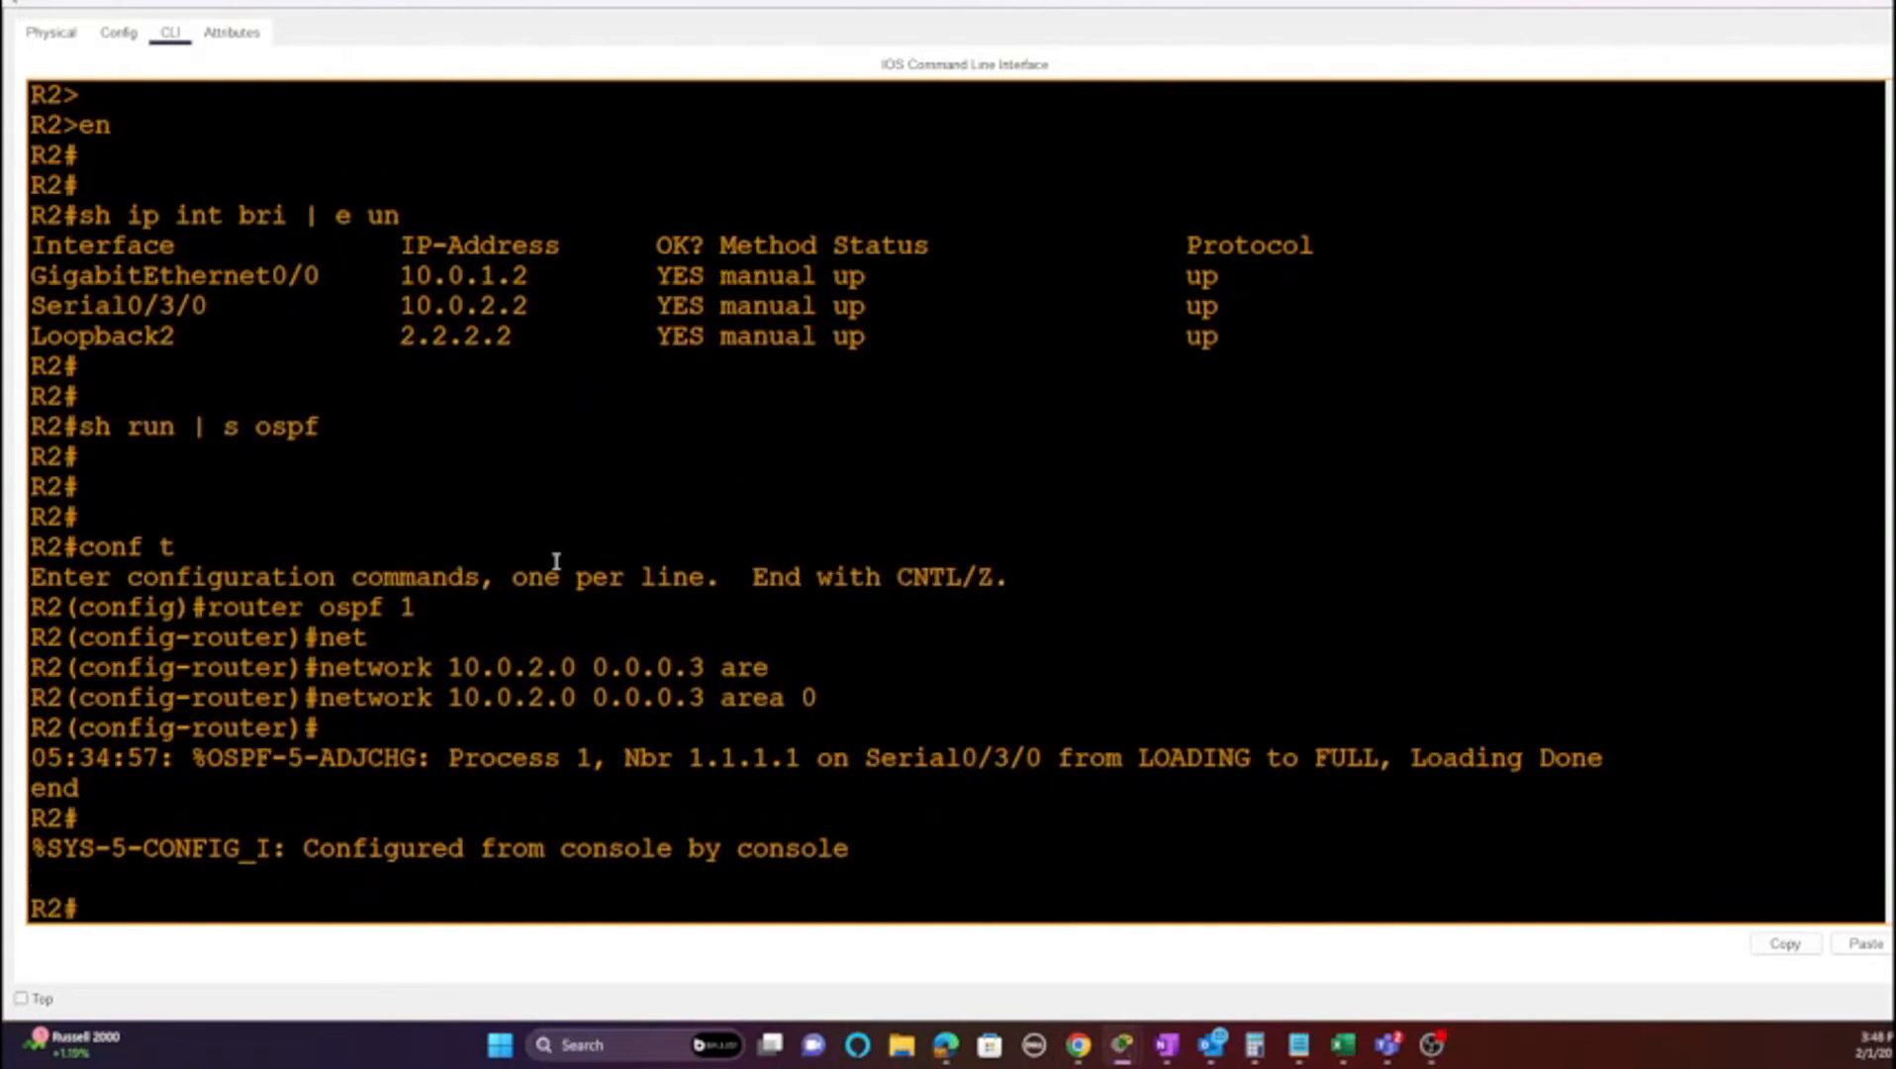
{"action": "key", "text": "Return"}
{"action": "type", "text": "sh run | s"}
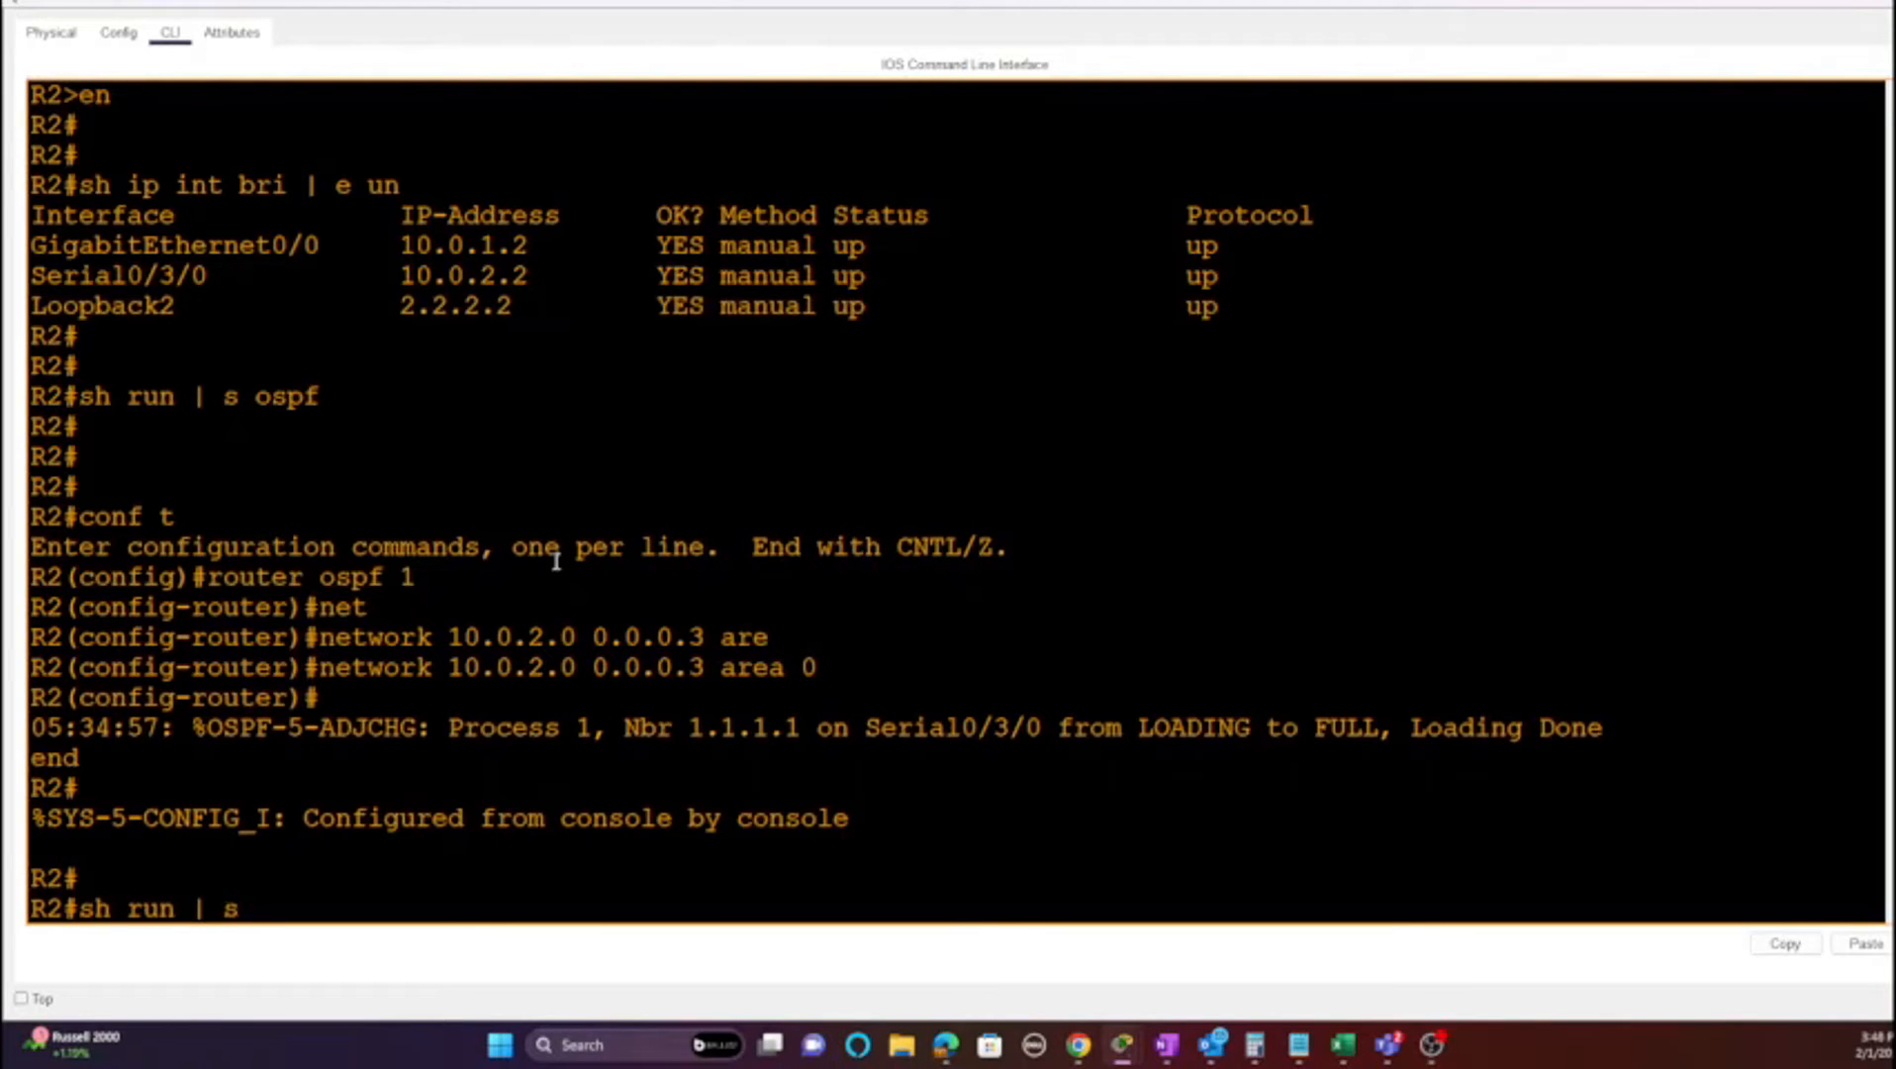
{"action": "key", "text": "BackSpace"}
{"action": "key", "text": "BackSpace"}
{"action": "type", "text": "b Gig"}
{"action": "key", "text": "Return"}
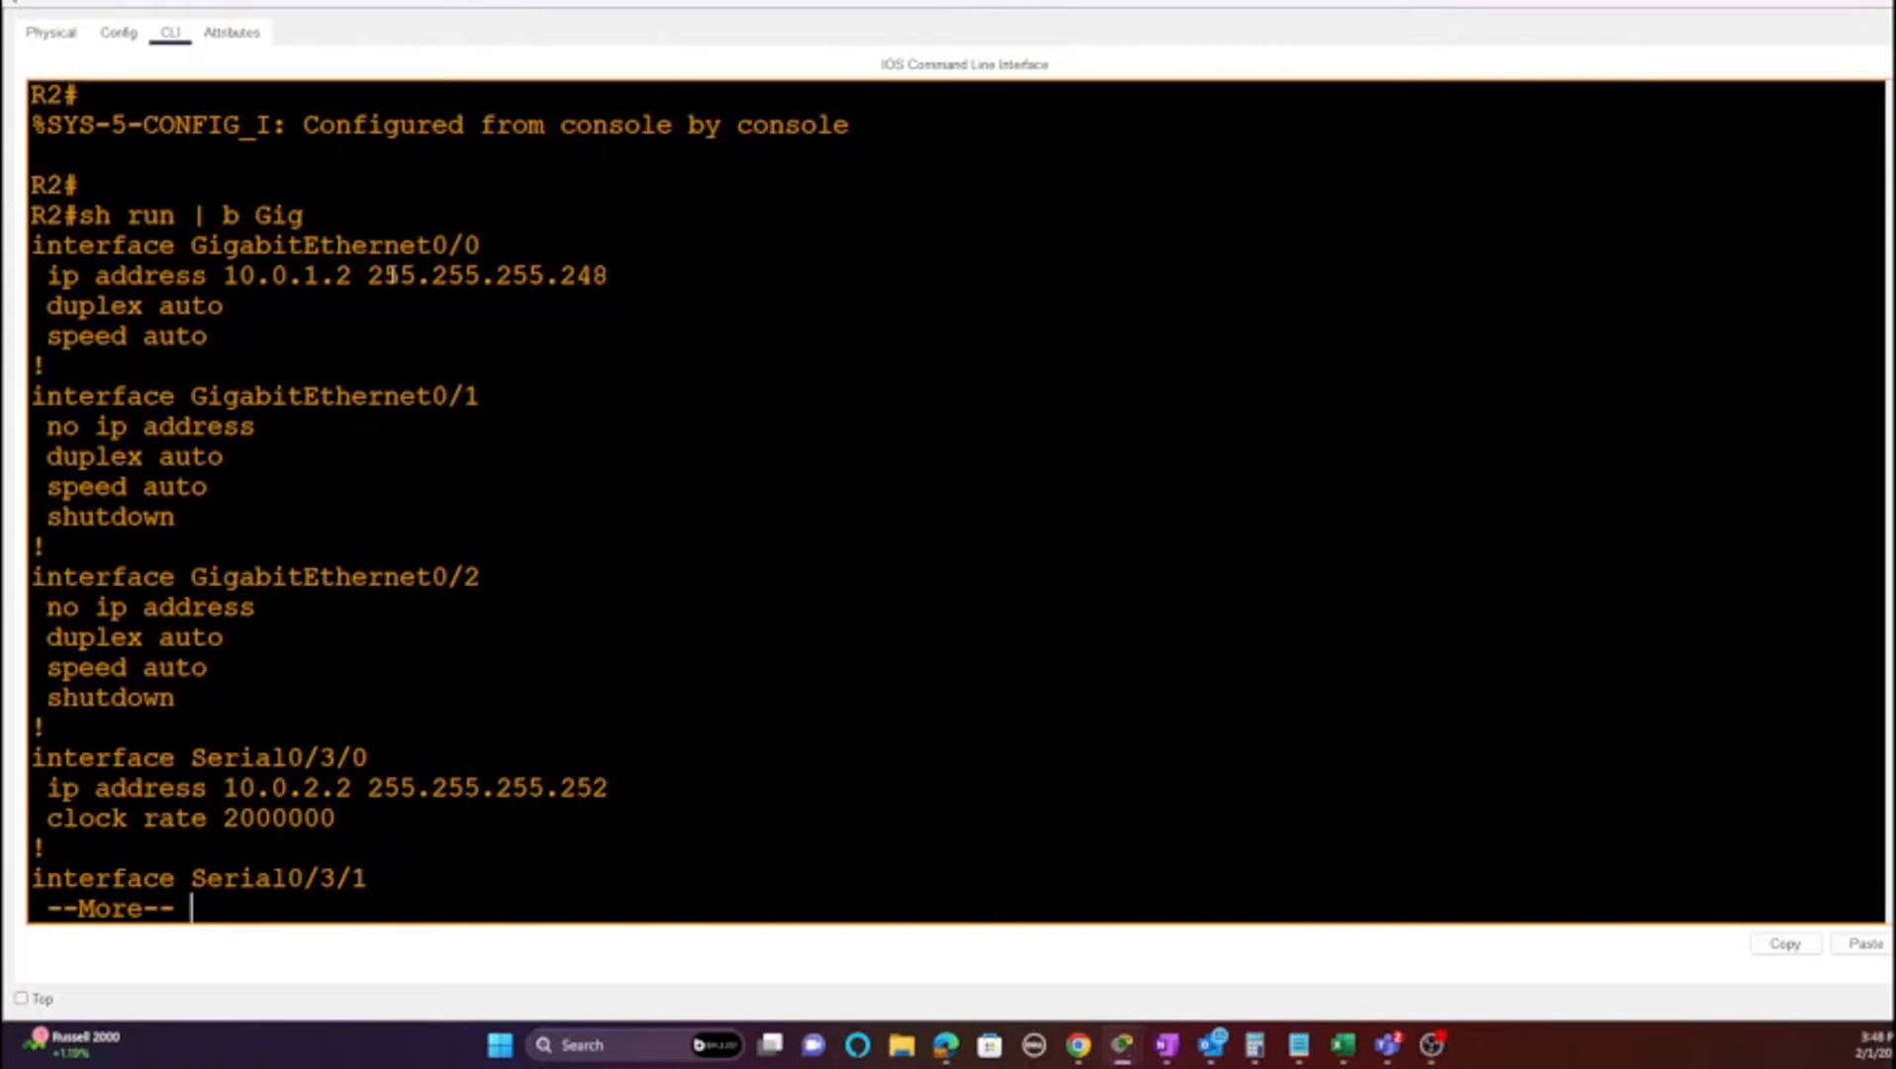
Step: Compare the subnet masks of R2's GigabitEthernet0/0 and Serial0/3/0, and quit the paged output
{"action": "left_click_drag", "start_coordinate": [610, 276], "coordinate": [367, 275]}
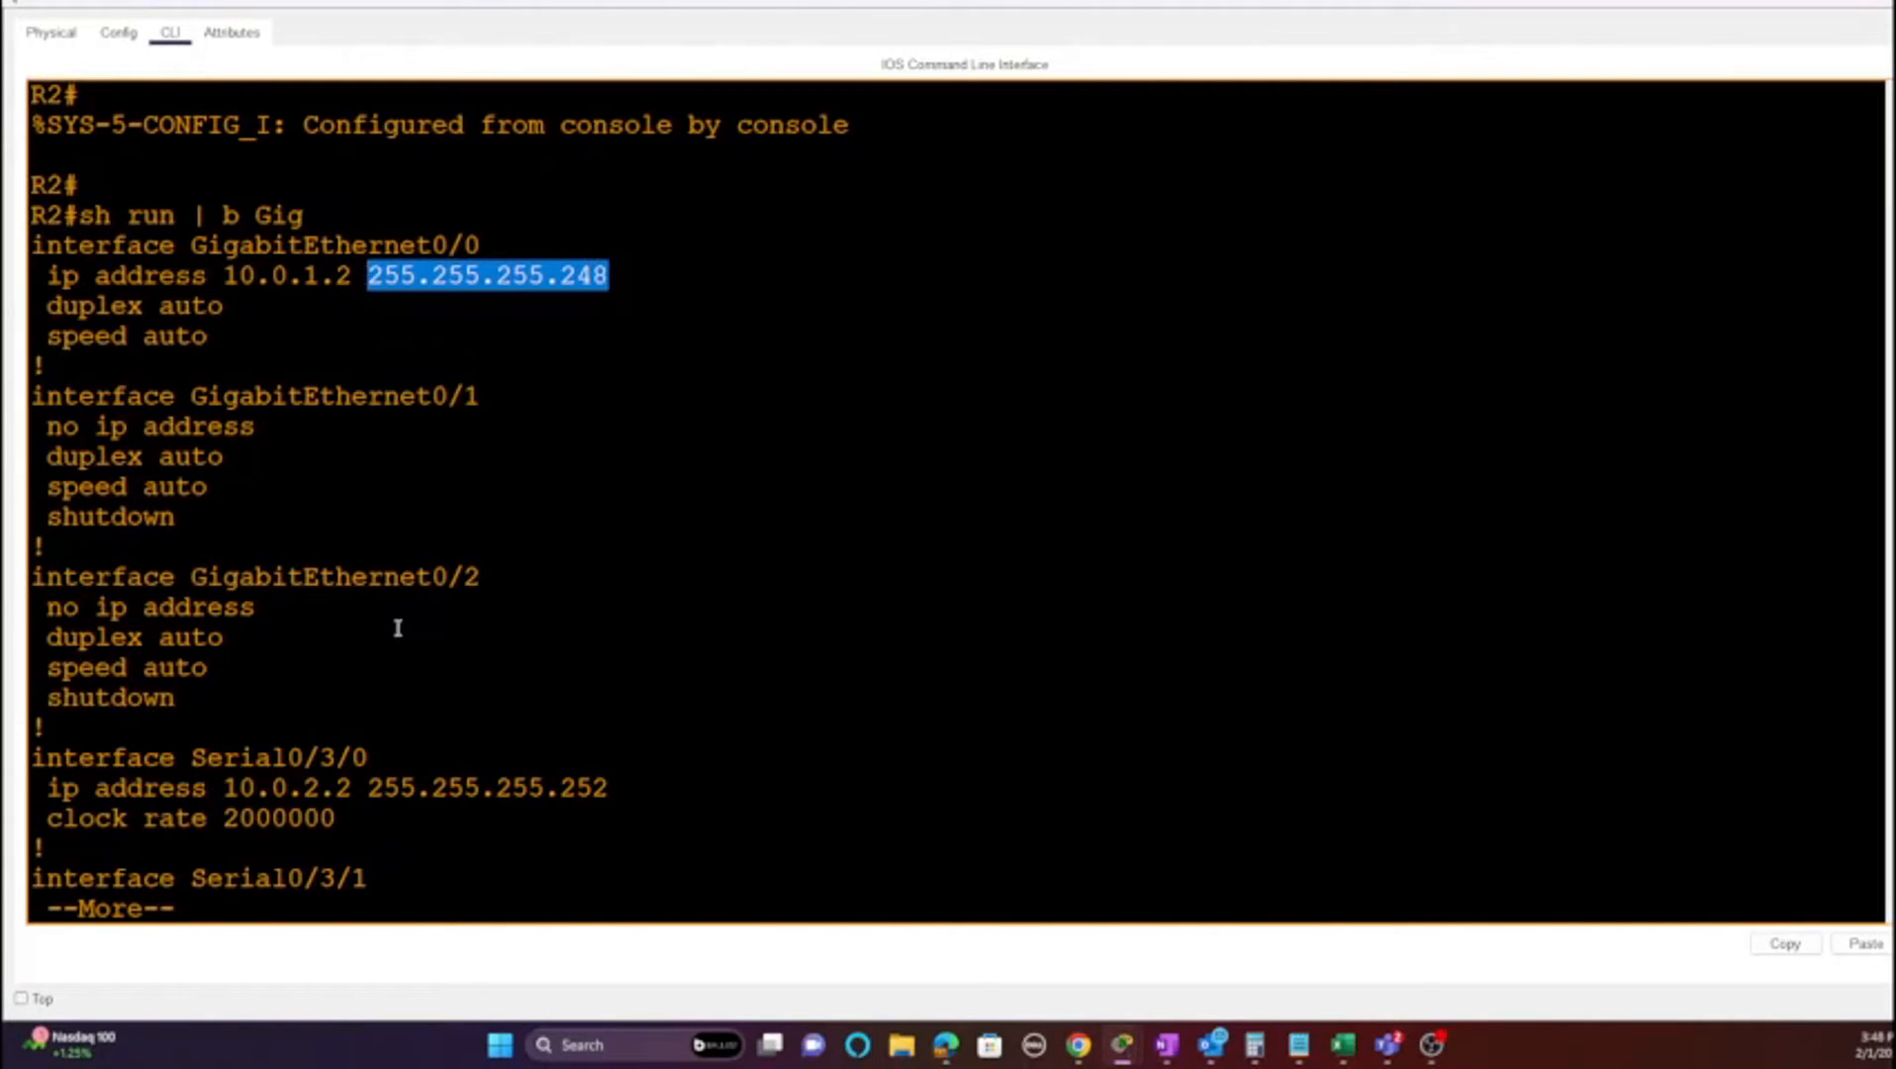
{"action": "left_click_drag", "start_coordinate": [637, 789], "coordinate": [368, 789]}
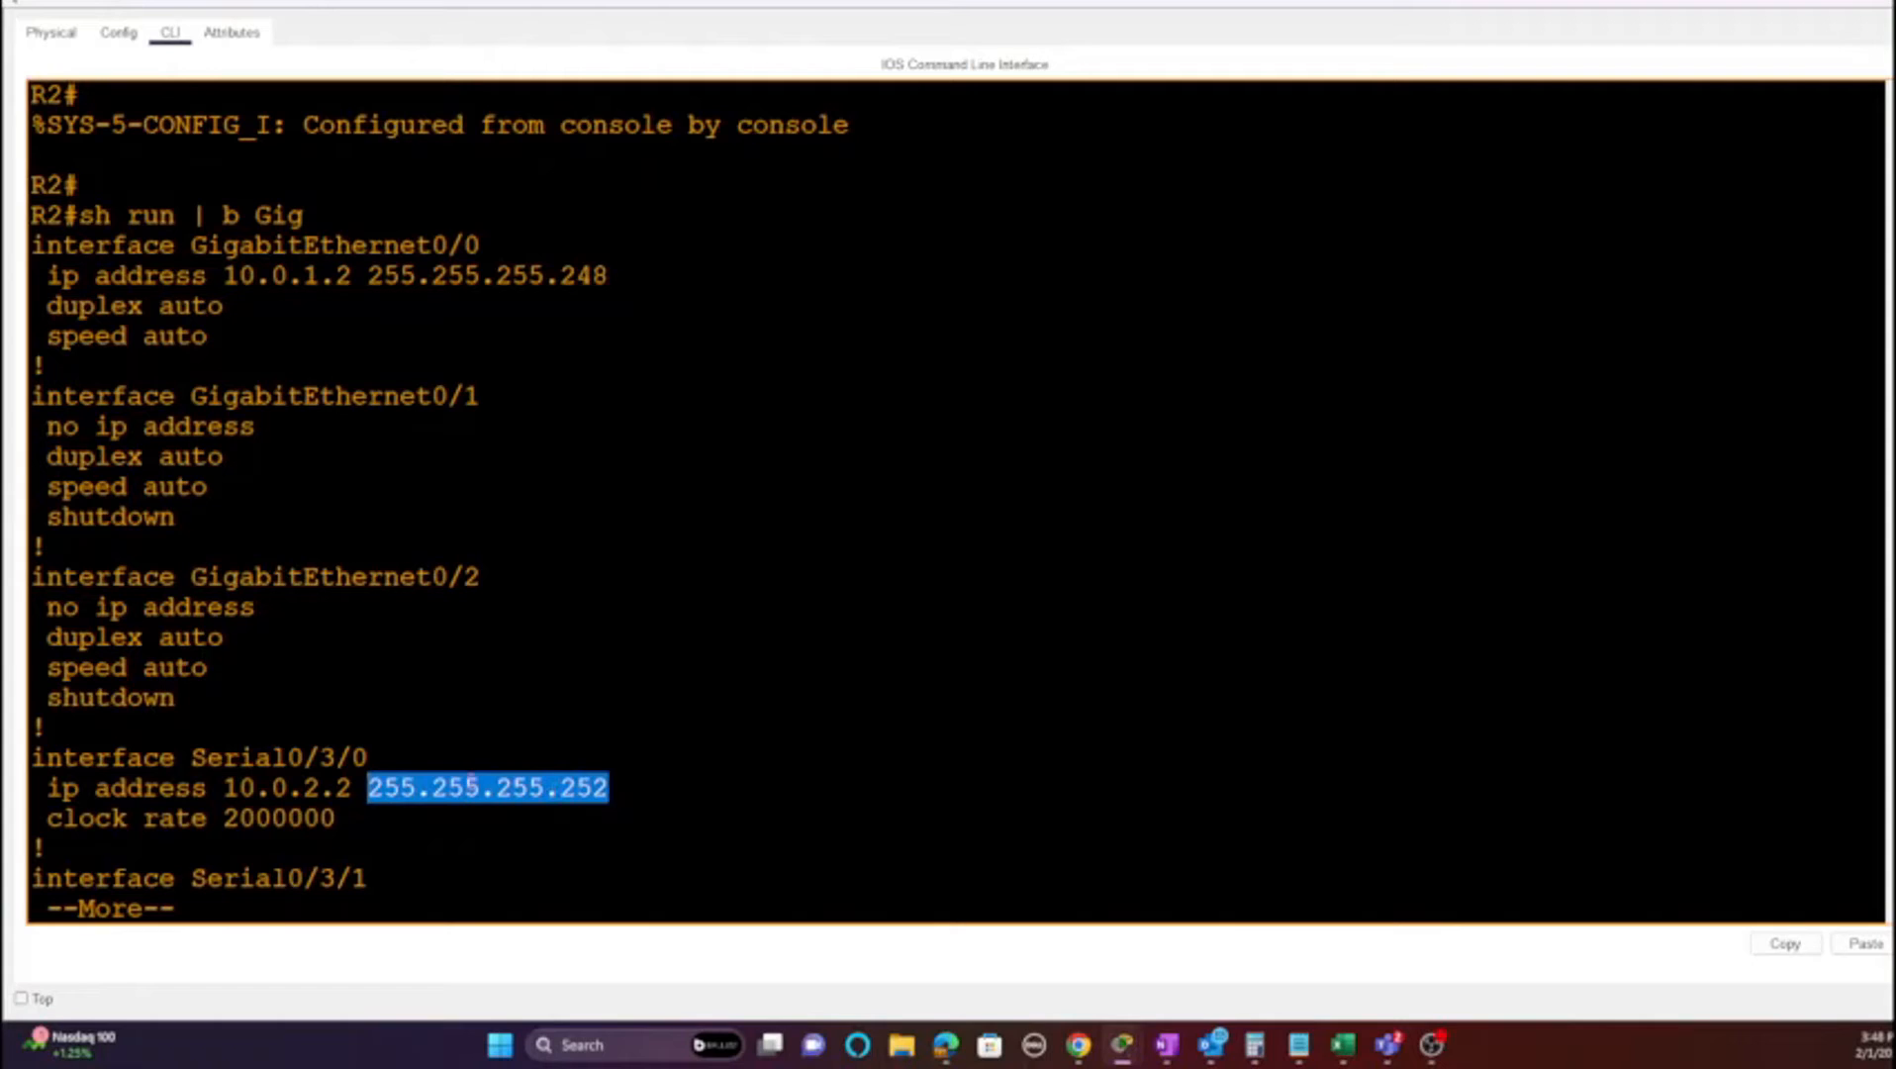
{"action": "key", "text": "q"}
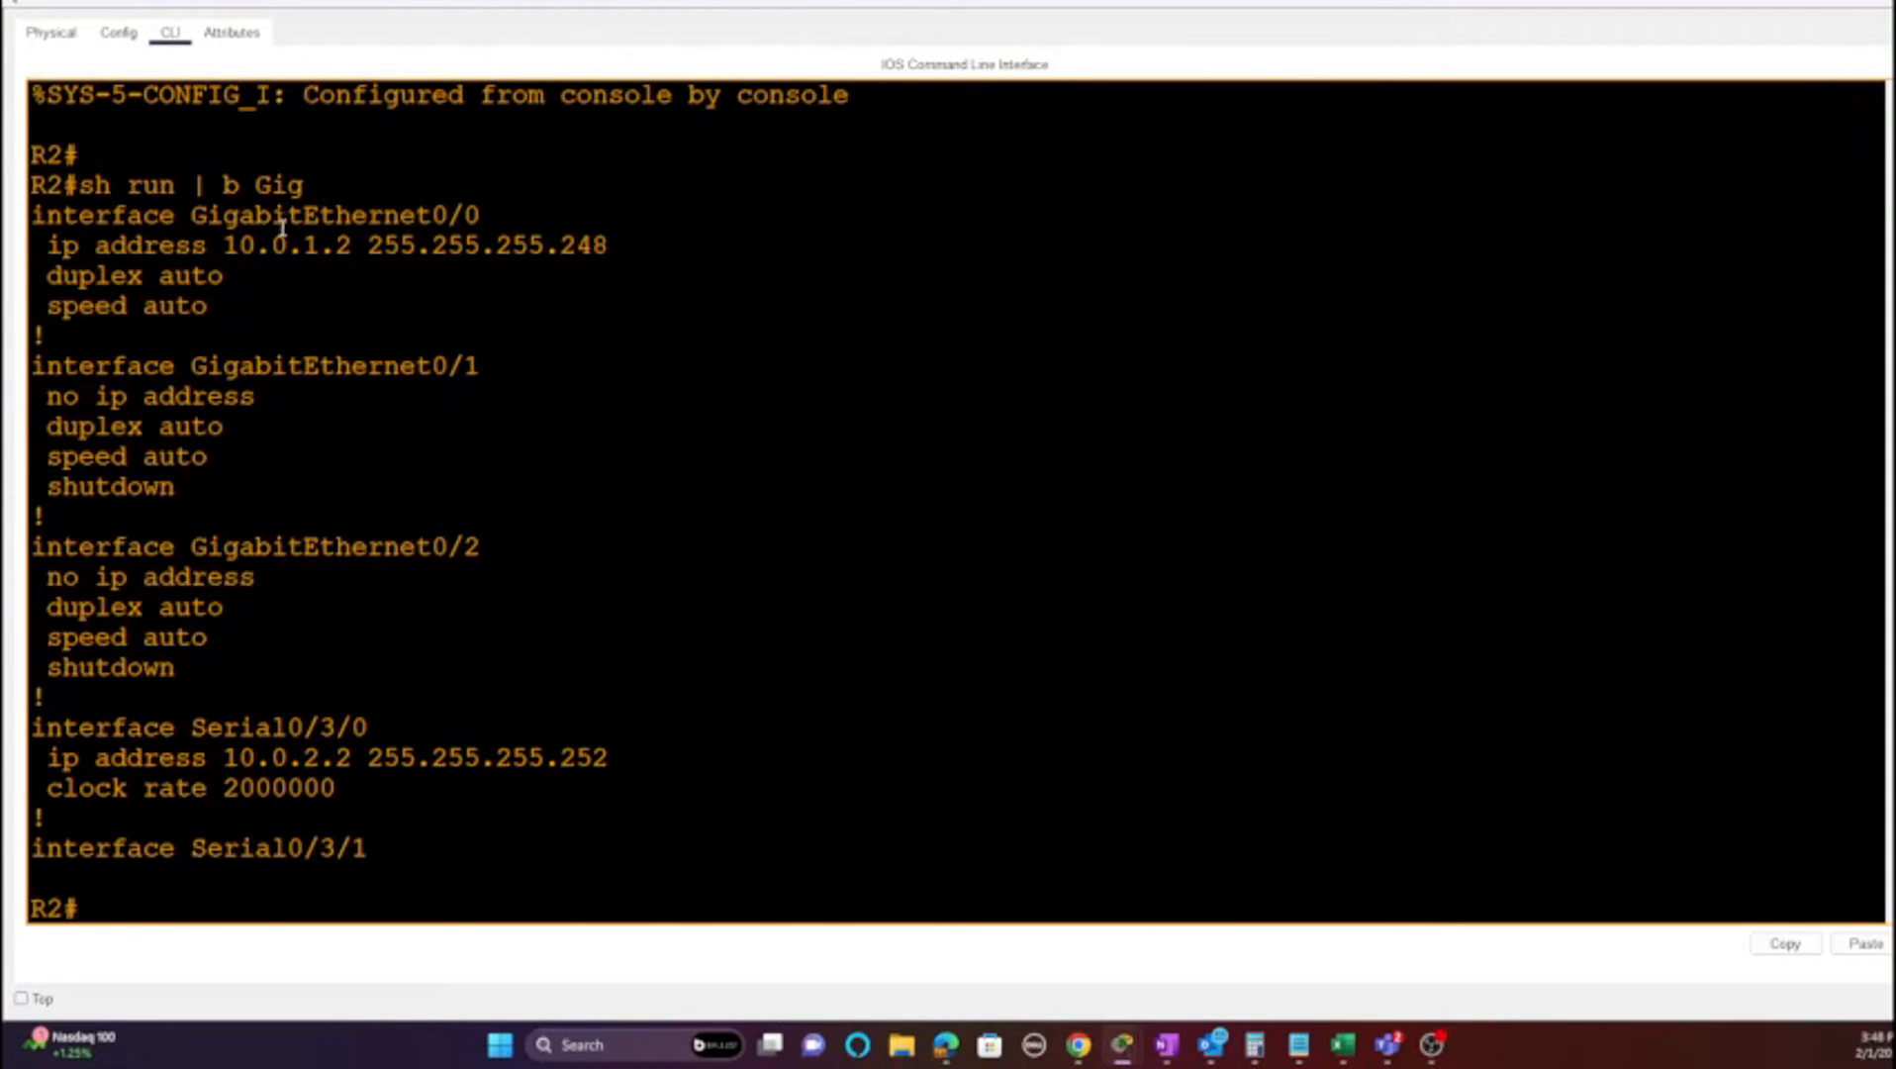
Step: Enter global configuration mode on R2 and open interface configuration for gi0/0
{"action": "left_click", "coordinate": [354, 488]}
{"action": "type", "text": "conf t"}
{"action": "key", "text": "Return"}
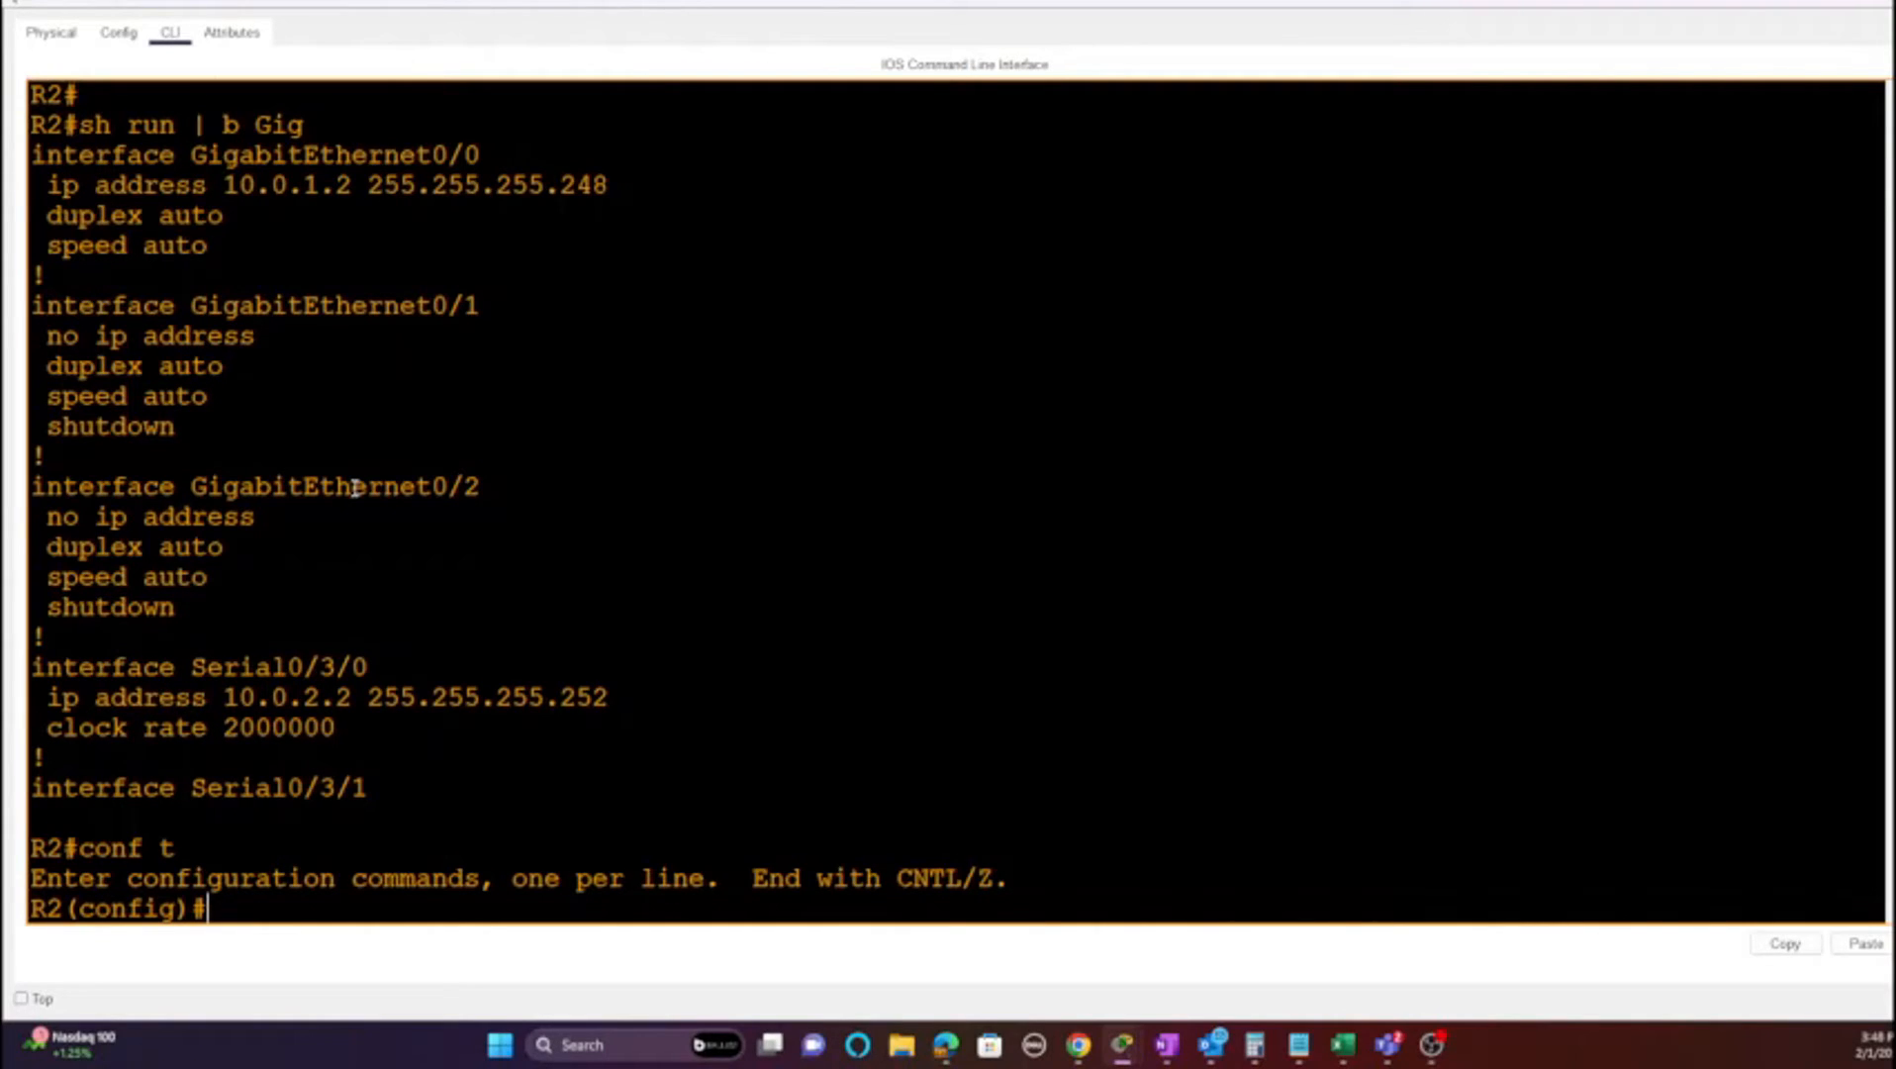
{"action": "type", "text": "router"}
{"action": "key", "text": "BackSpace"}
{"action": "key", "text": "BackSpace"}
{"action": "key", "text": "BackSpace"}
{"action": "key", "text": "BackSpace"}
{"action": "key", "text": "BackSpace"}
{"action": "key", "text": "BackSpace"}
{"action": "type", "text": "int gi0/0"}
{"action": "key", "text": "Return"}
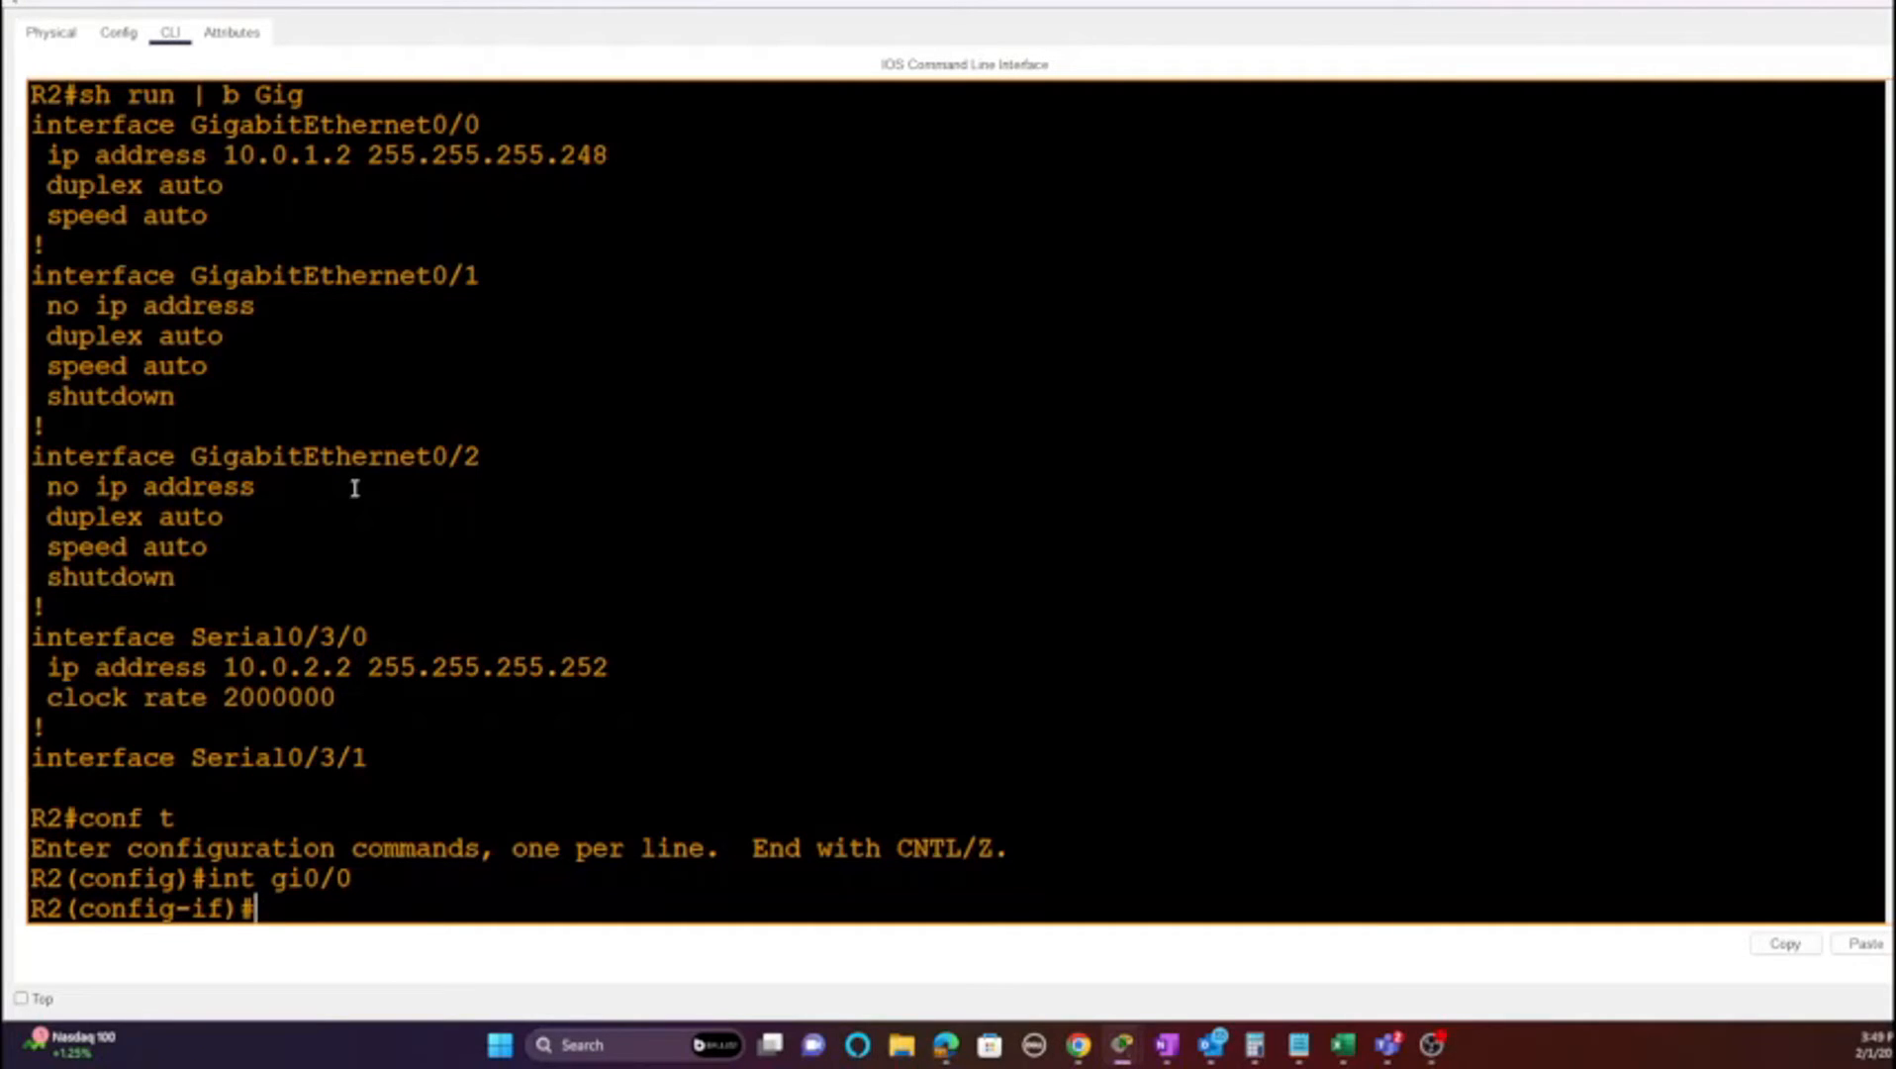
Step: List the interface's ip ospf options with inline help and enable OSPF process 1 in area 0 directly on GigabitEthernet0/0
{"action": "type", "text": "ip ospf ??"}
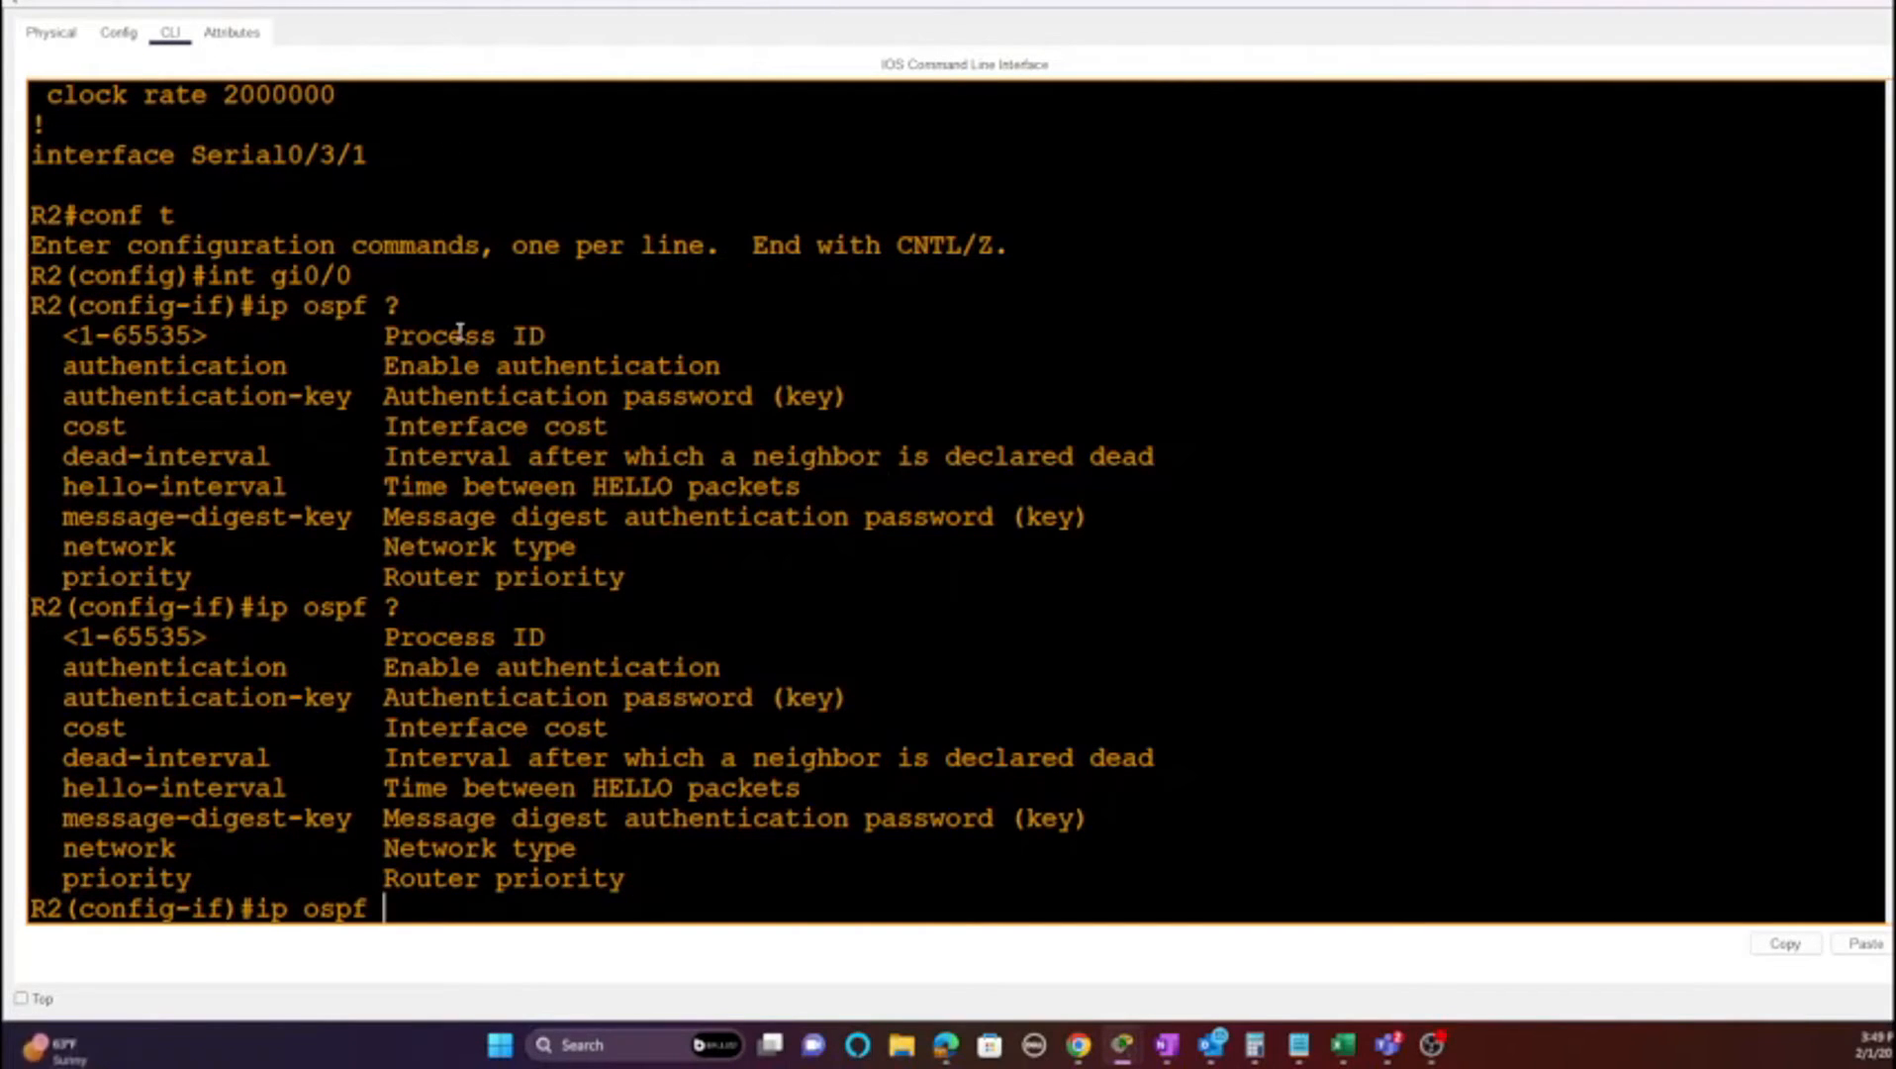
{"action": "type", "text": "1 ?area 0 ?"}
{"action": "key", "text": "Return"}
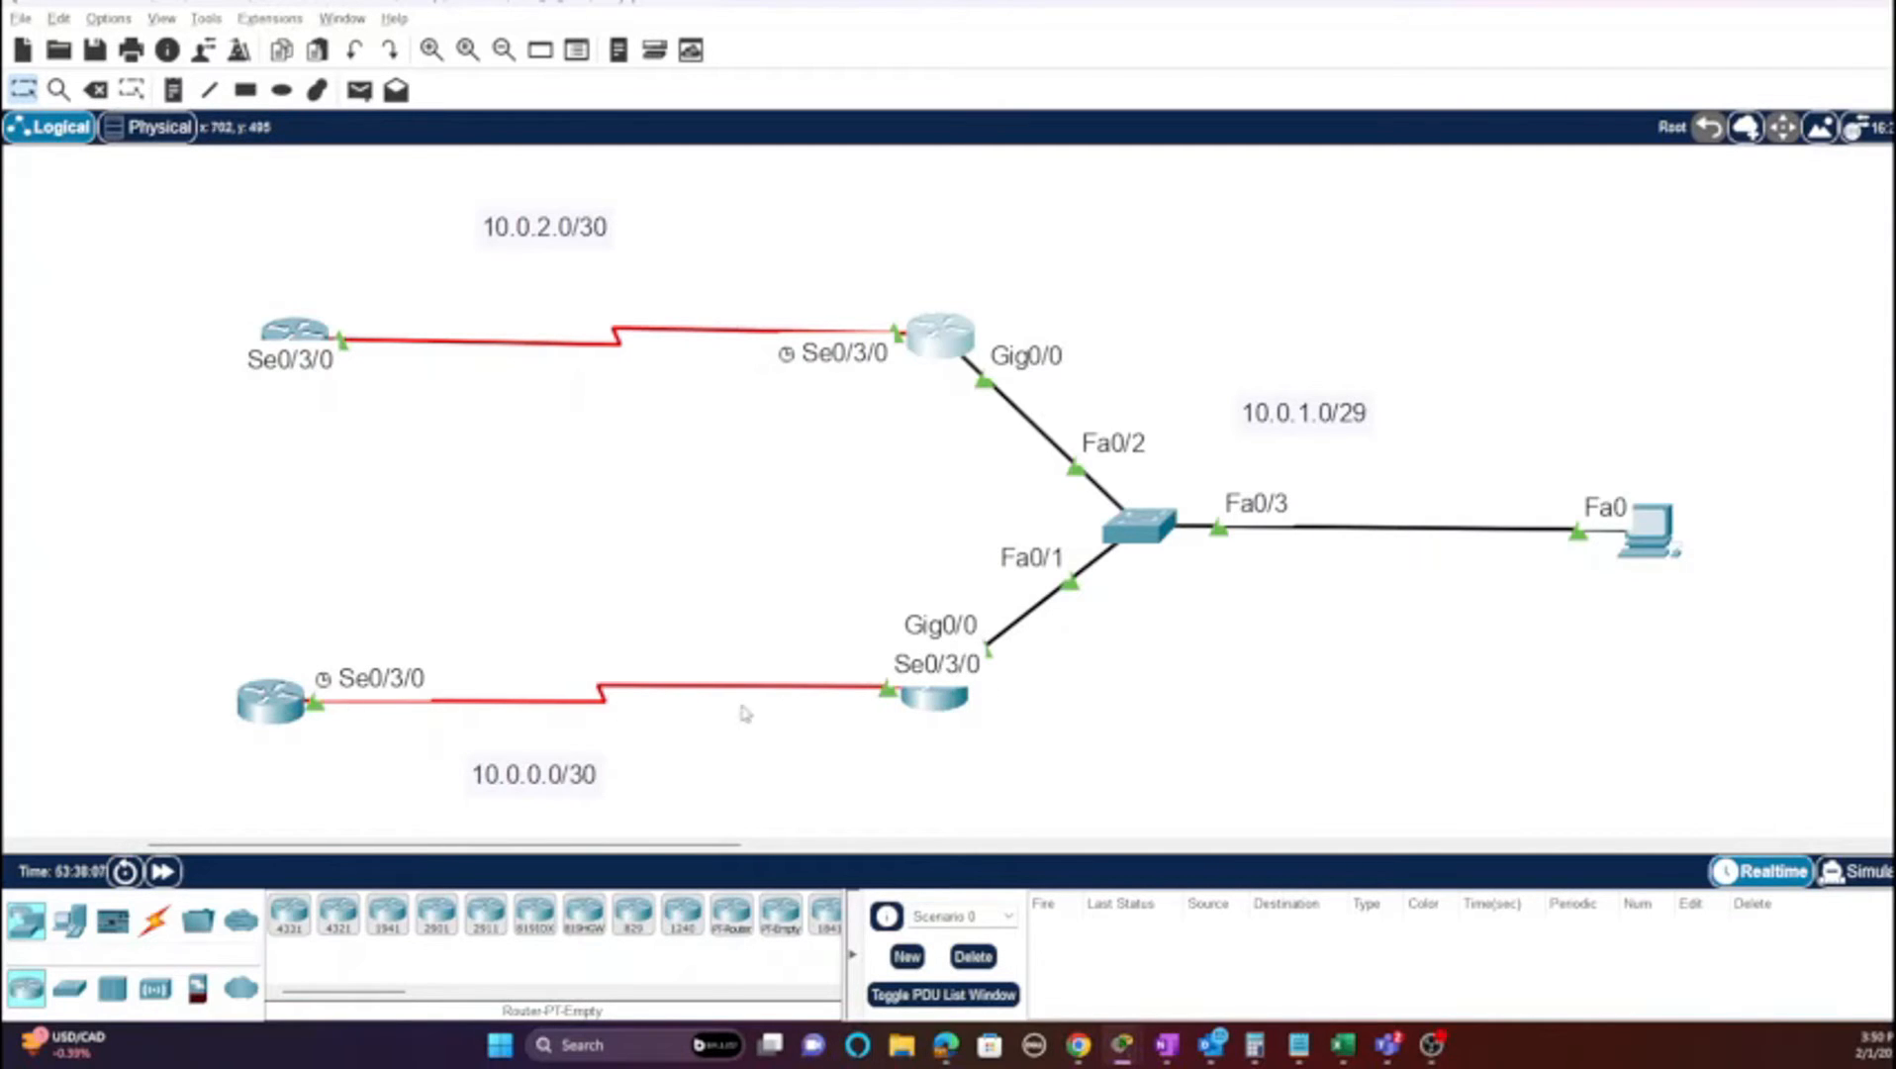
Step: Open the command prompt of the PC attached to the switch and ping 10.0.2.2
{"action": "mouse_move", "coordinate": [968, 701]}
{"action": "left_click", "coordinate": [1623, 525]}
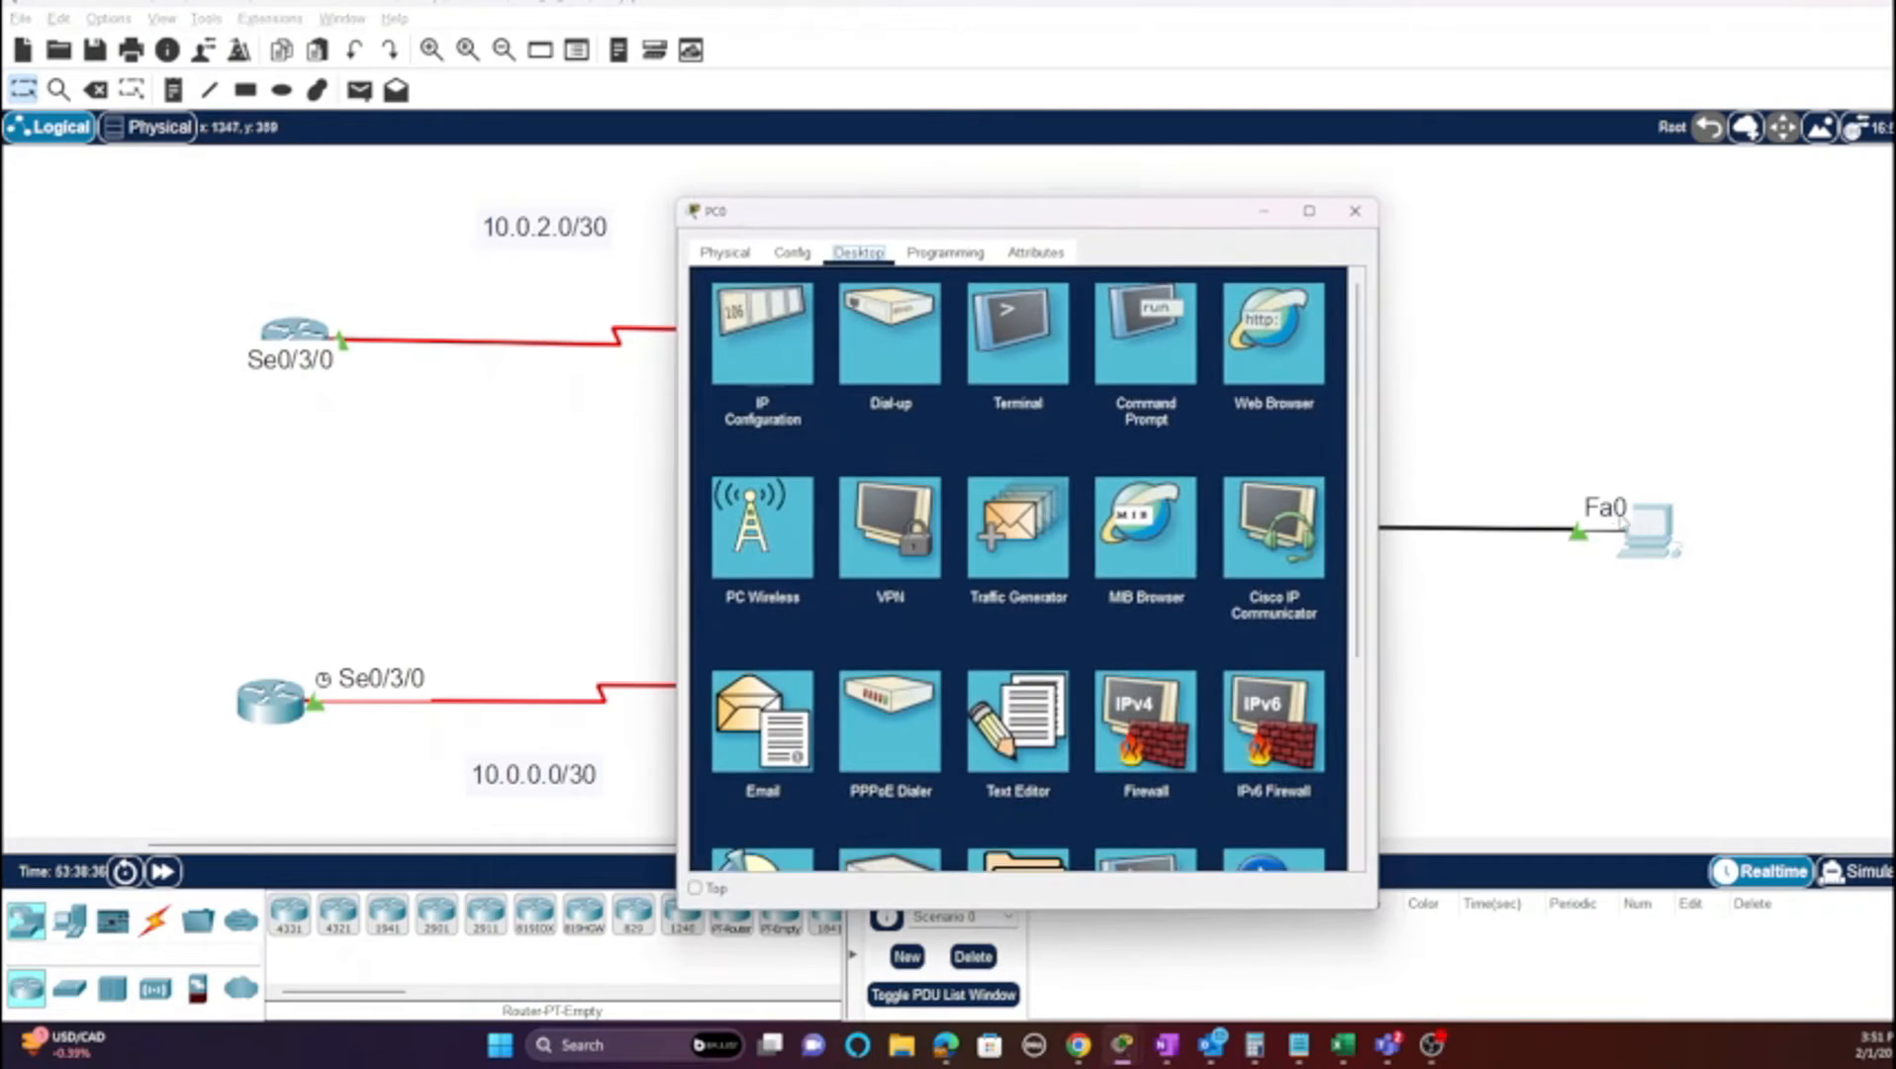
{"action": "left_click", "coordinate": [1150, 338]}
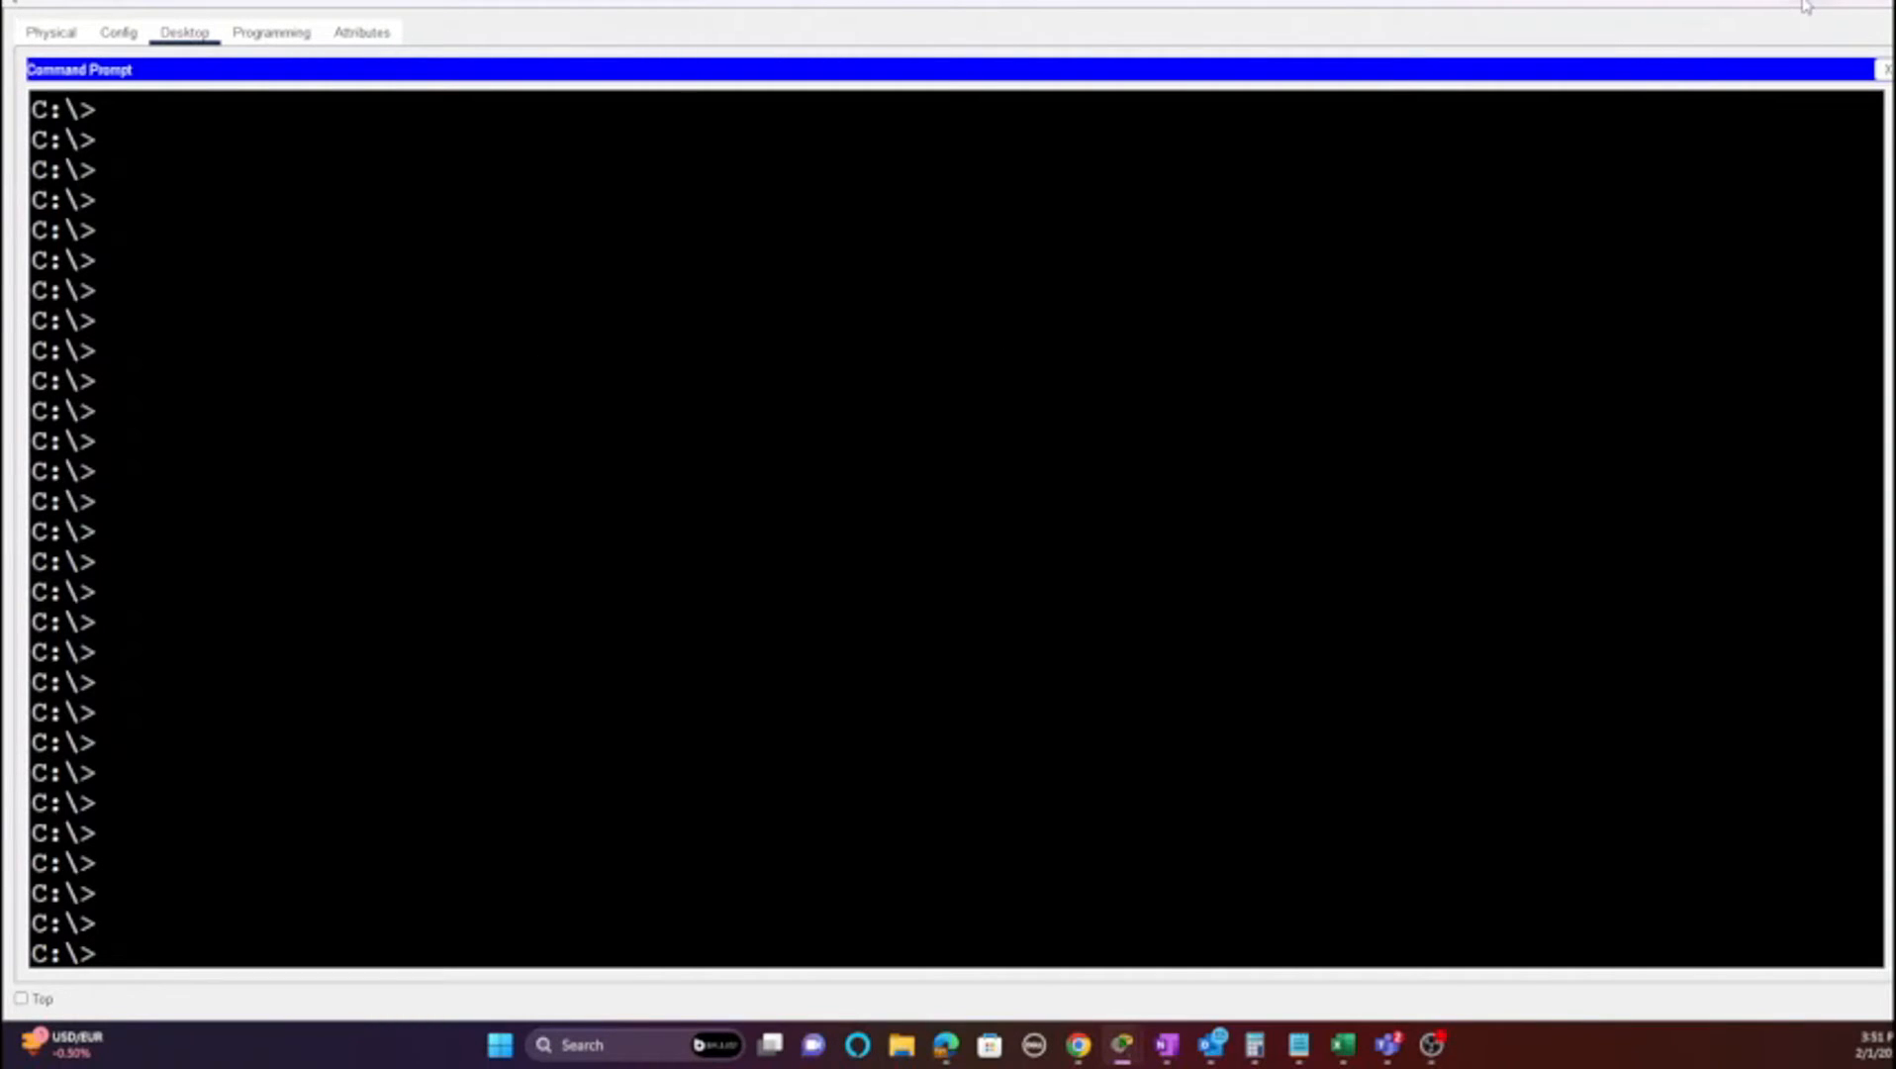
{"action": "left_click", "coordinate": [1819, 5]}
{"action": "mouse_move", "coordinate": [1133, 1049]}
{"action": "left_click", "coordinate": [1440, 950]}
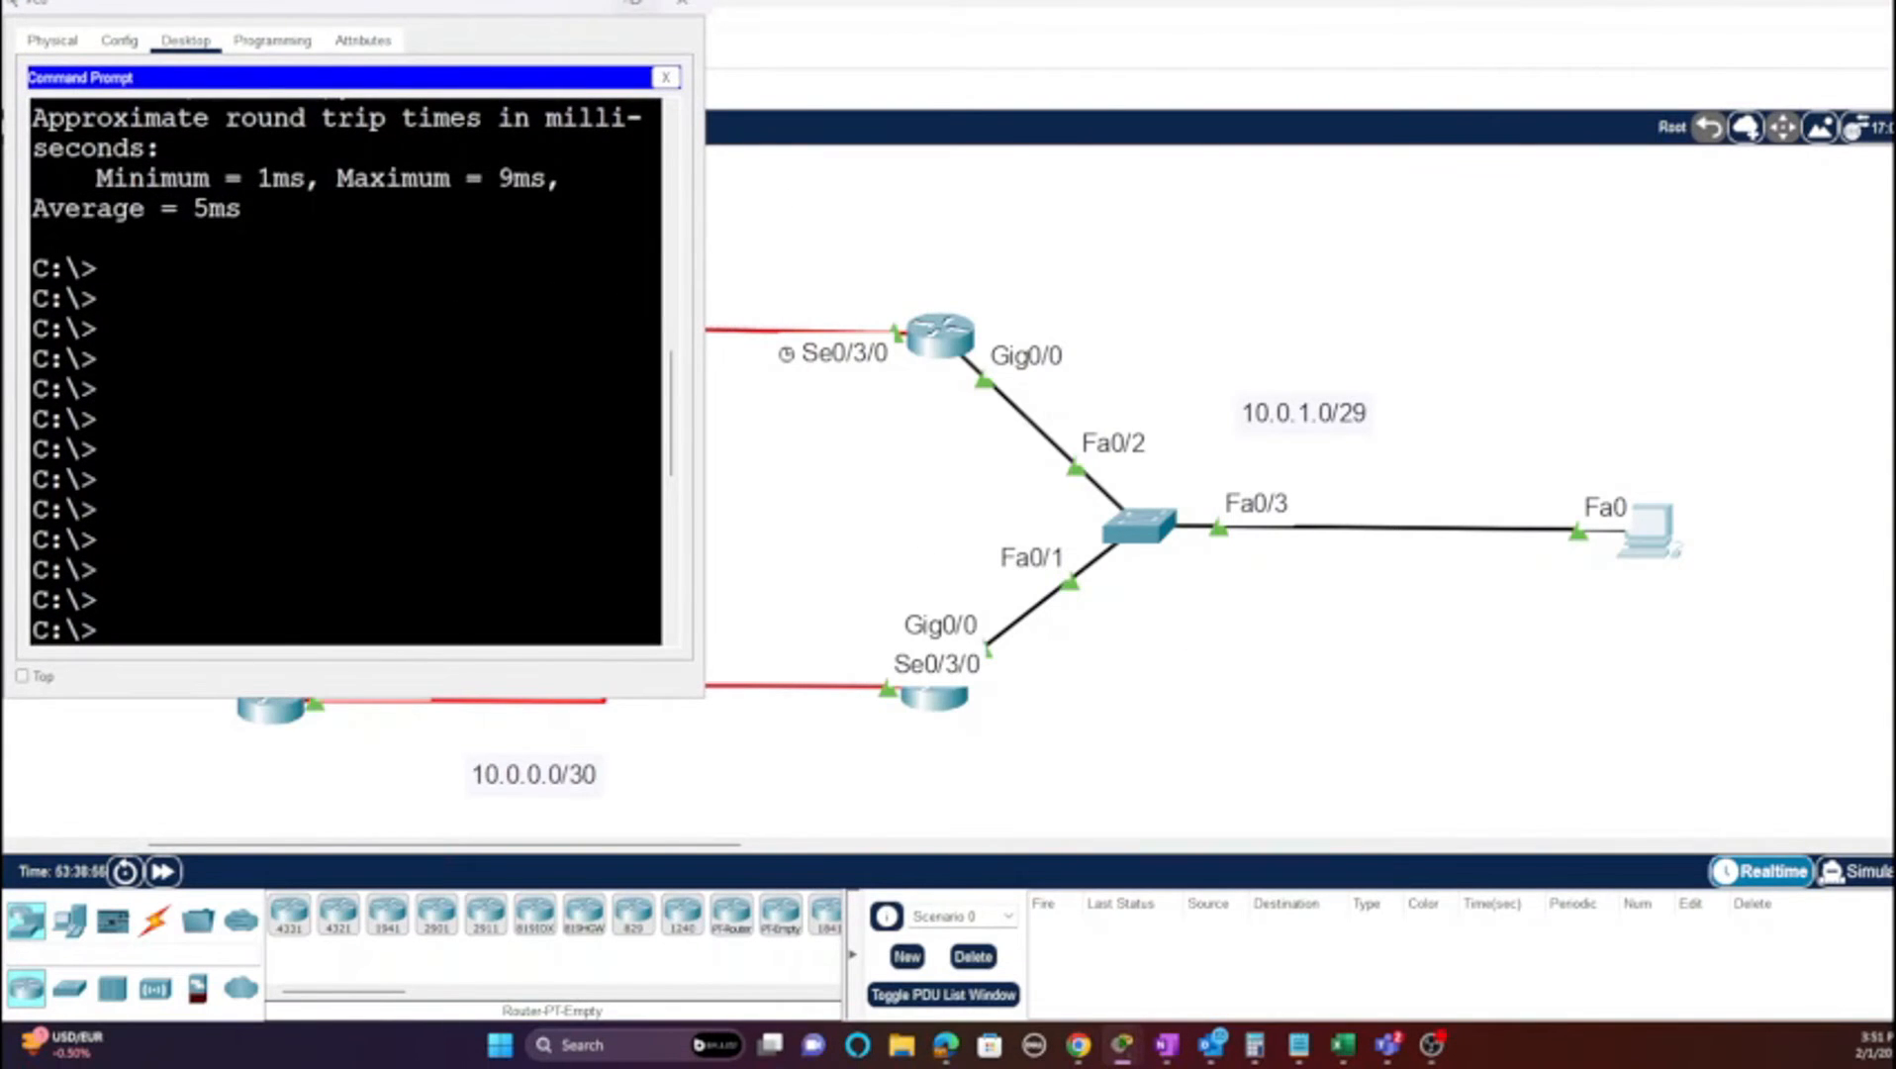
{"action": "left_click", "coordinate": [633, 5]}
{"action": "type", "text": "ping 10."}
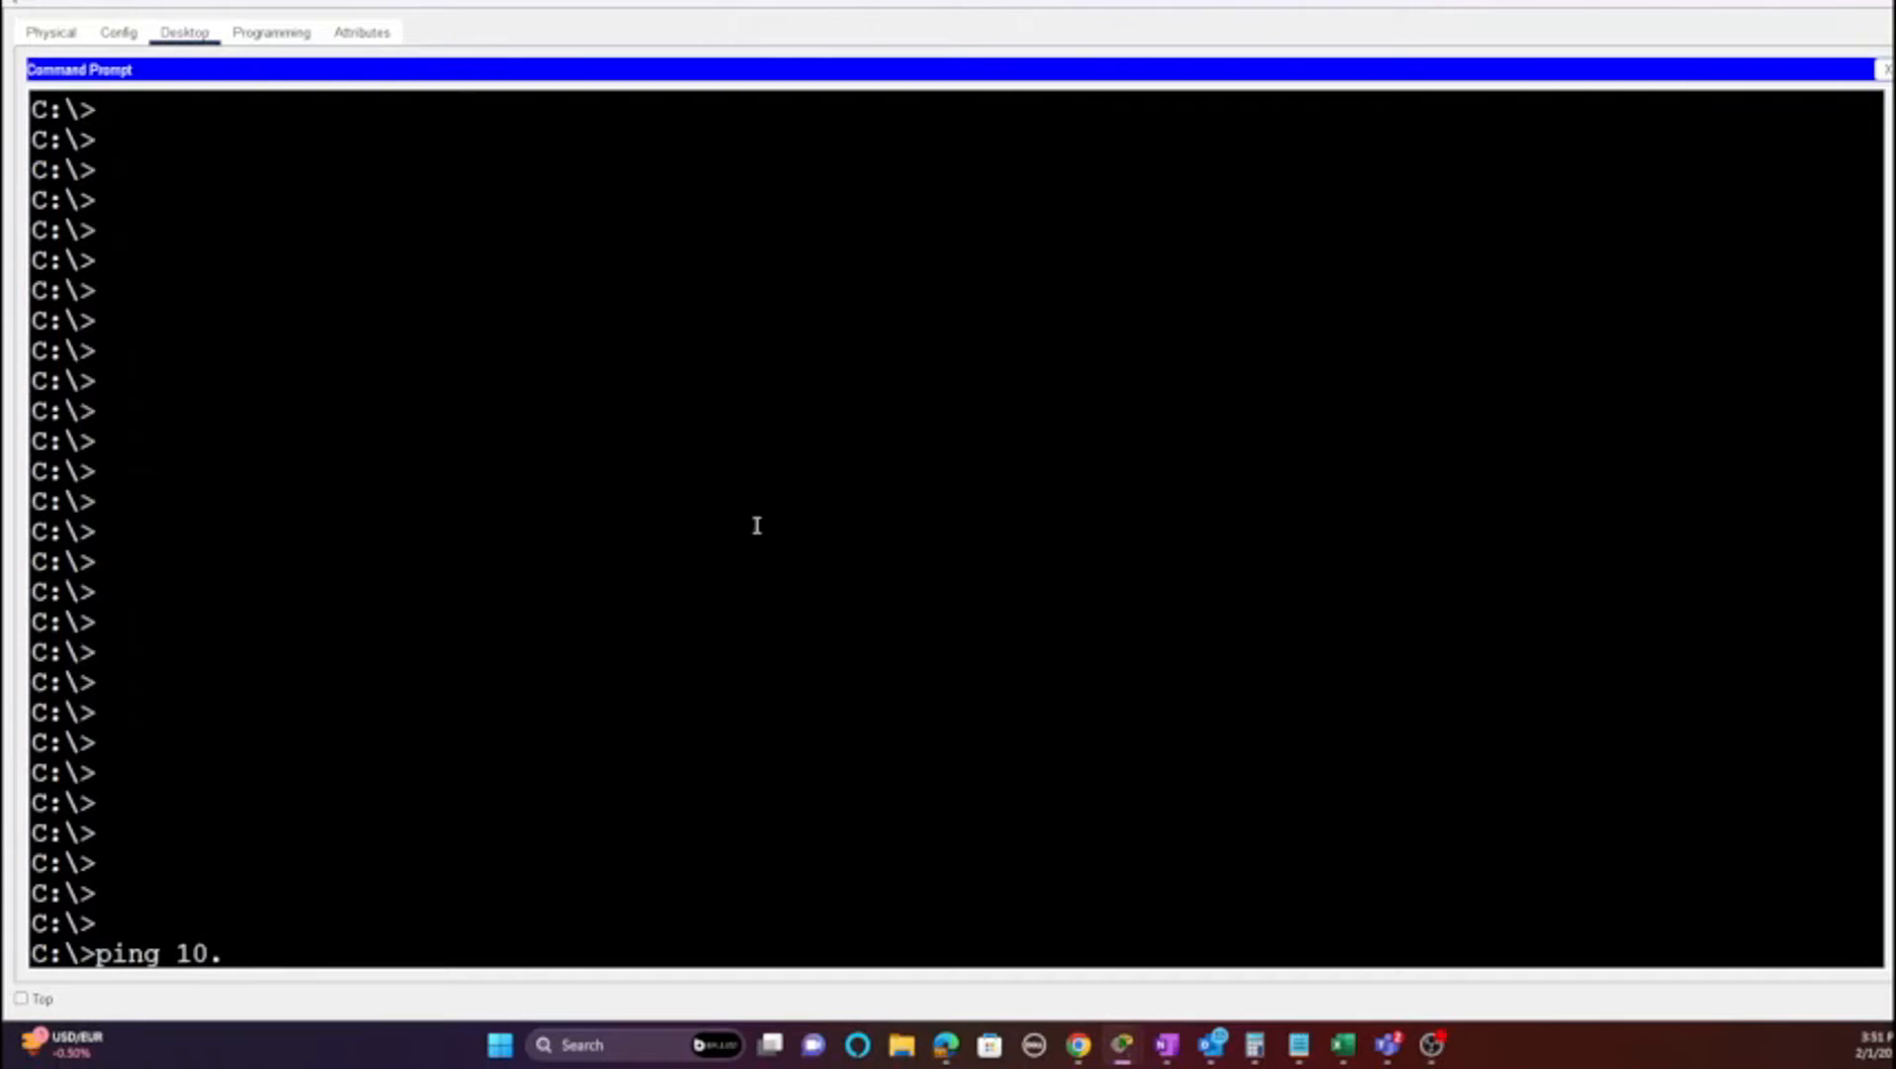
{"action": "type", "text": "0.2.2"}
{"action": "key", "text": "Return"}
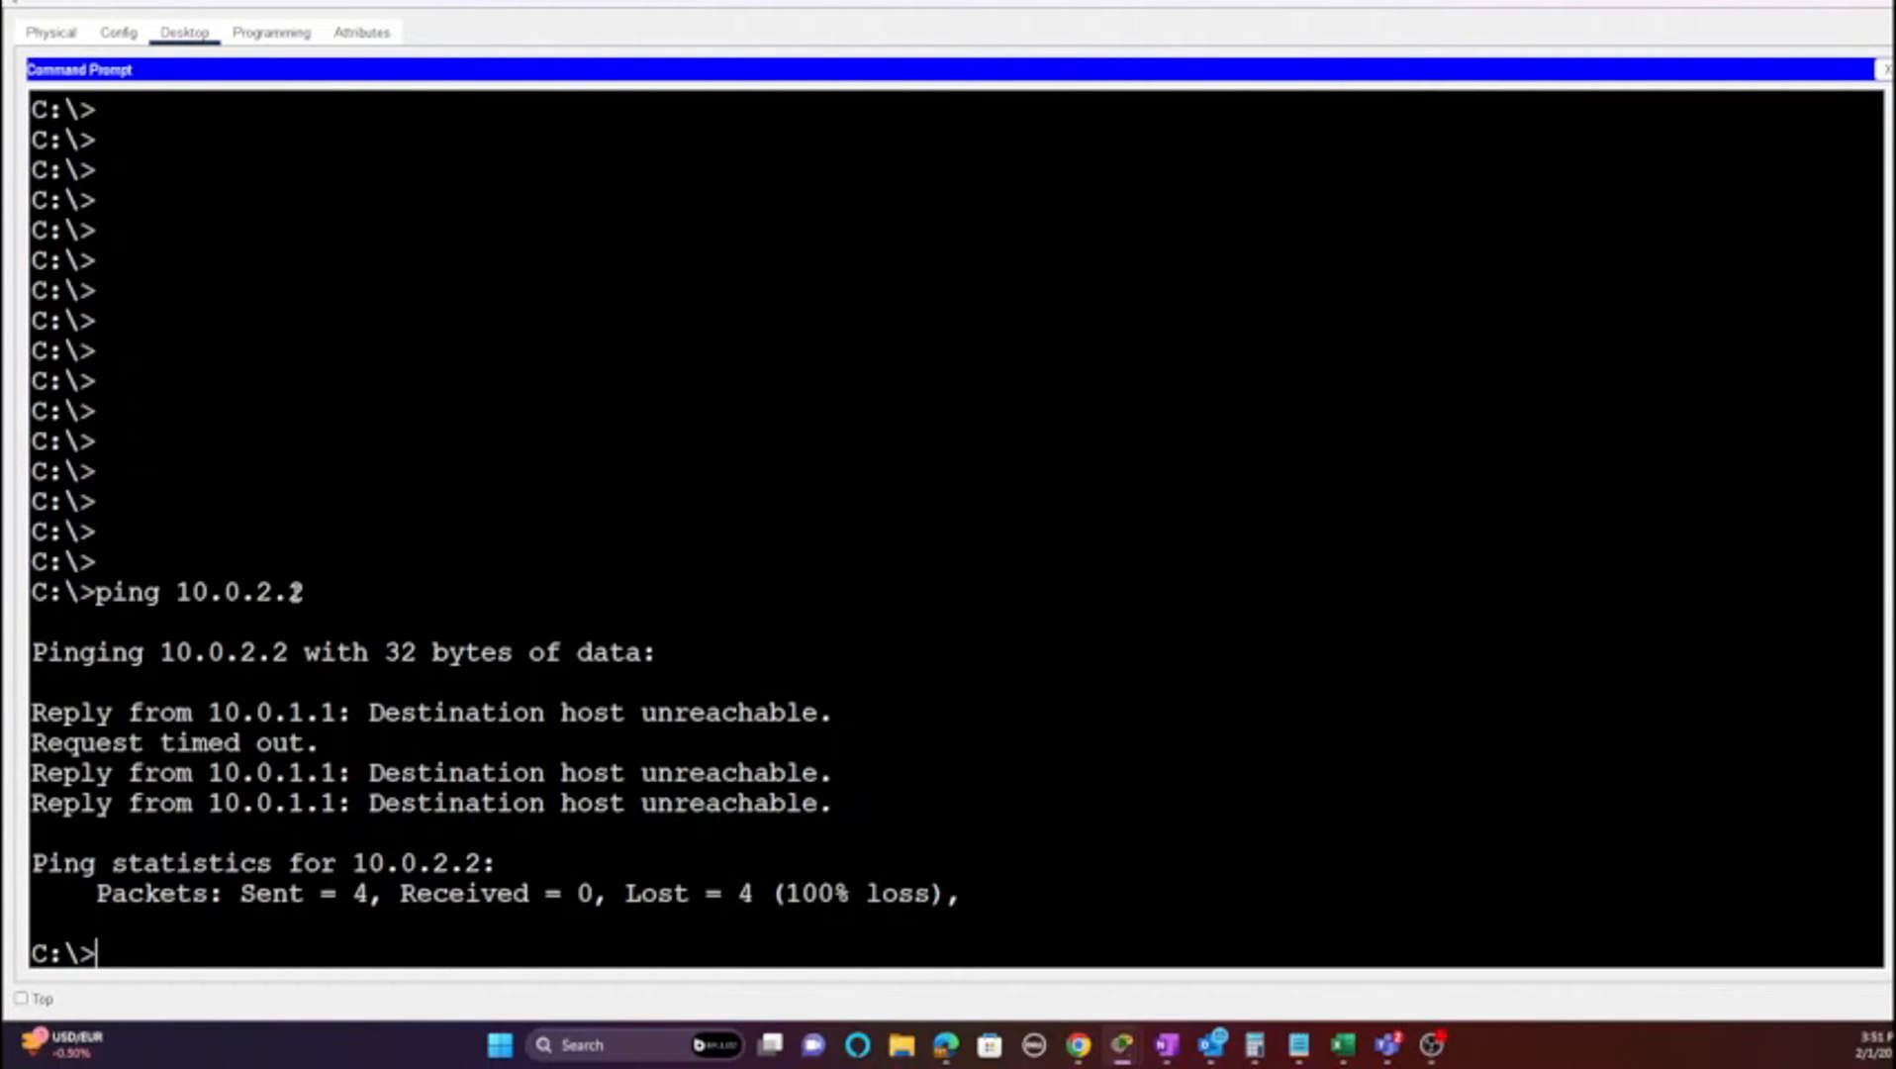
Step: Look up R2's interface addresses in the topology and return to the PC's command prompt
{"action": "mouse_move", "coordinate": [1121, 1045]}
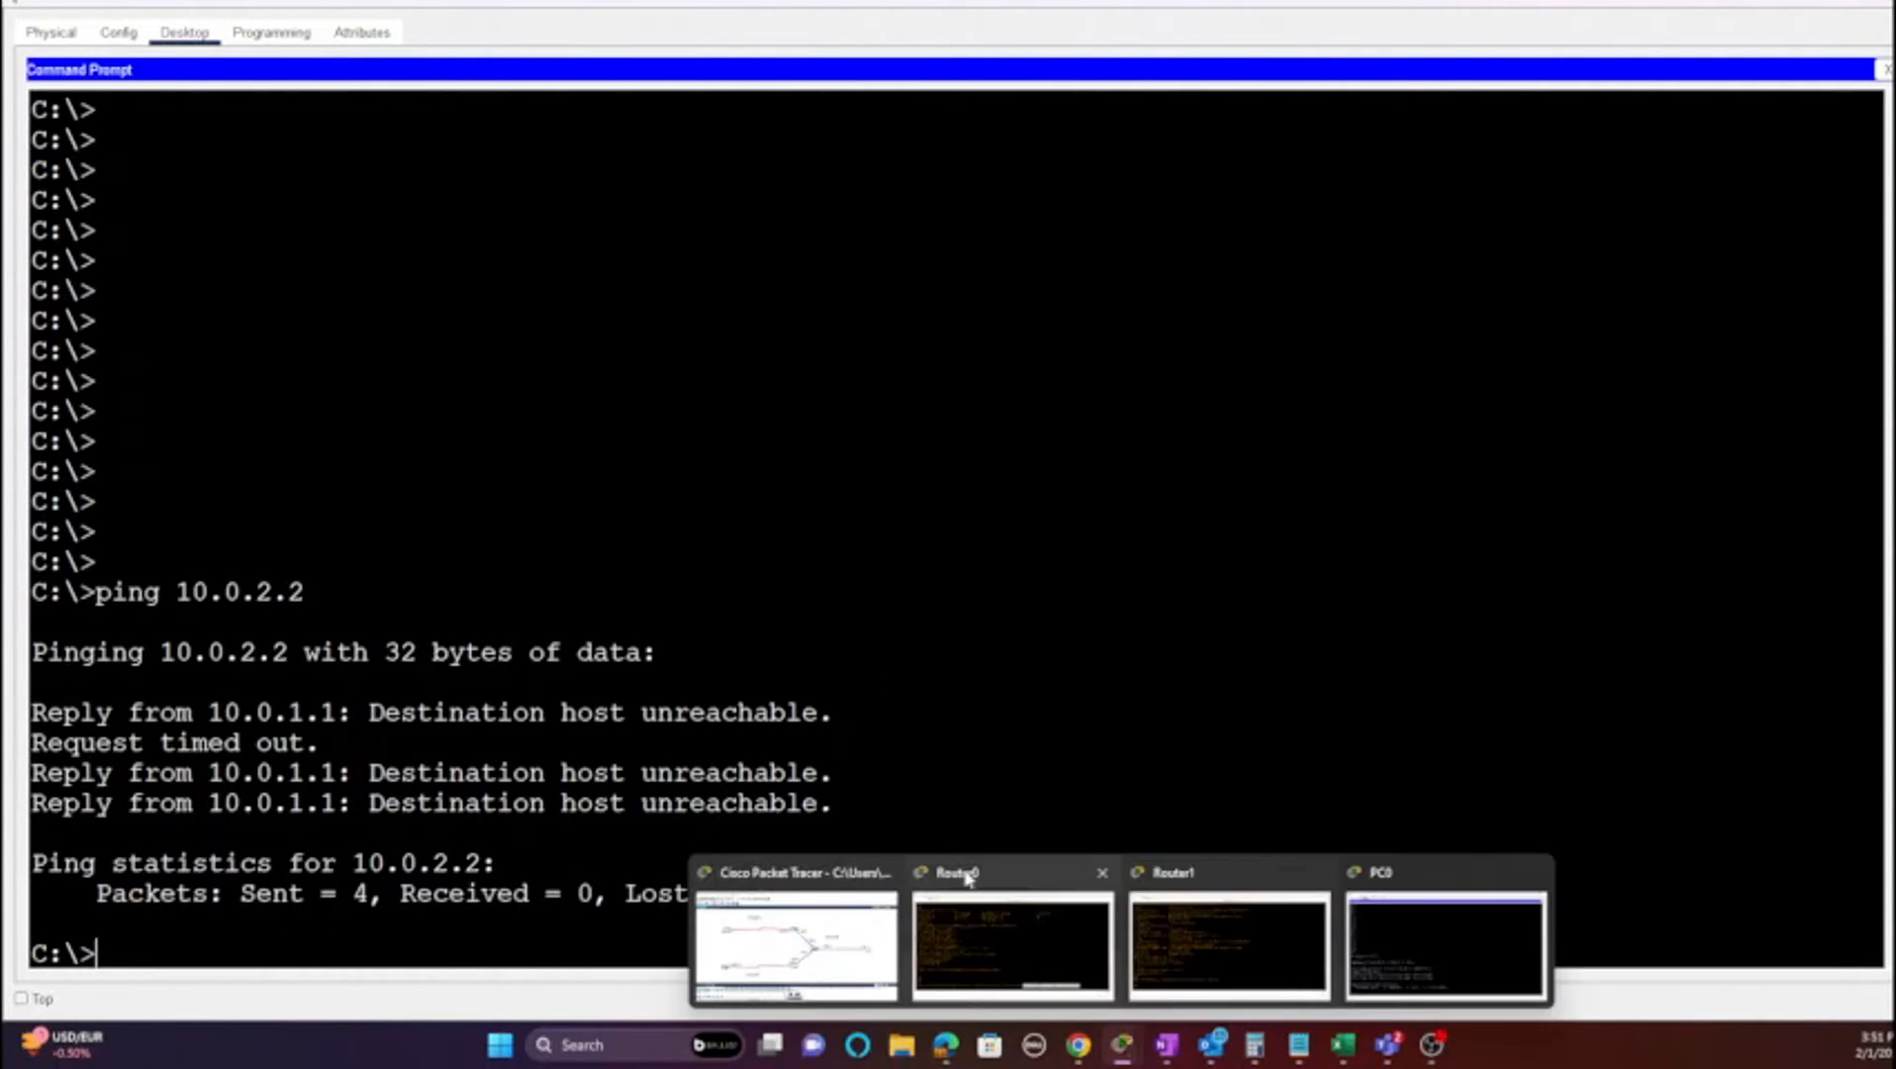
{"action": "left_click", "coordinate": [796, 935]}
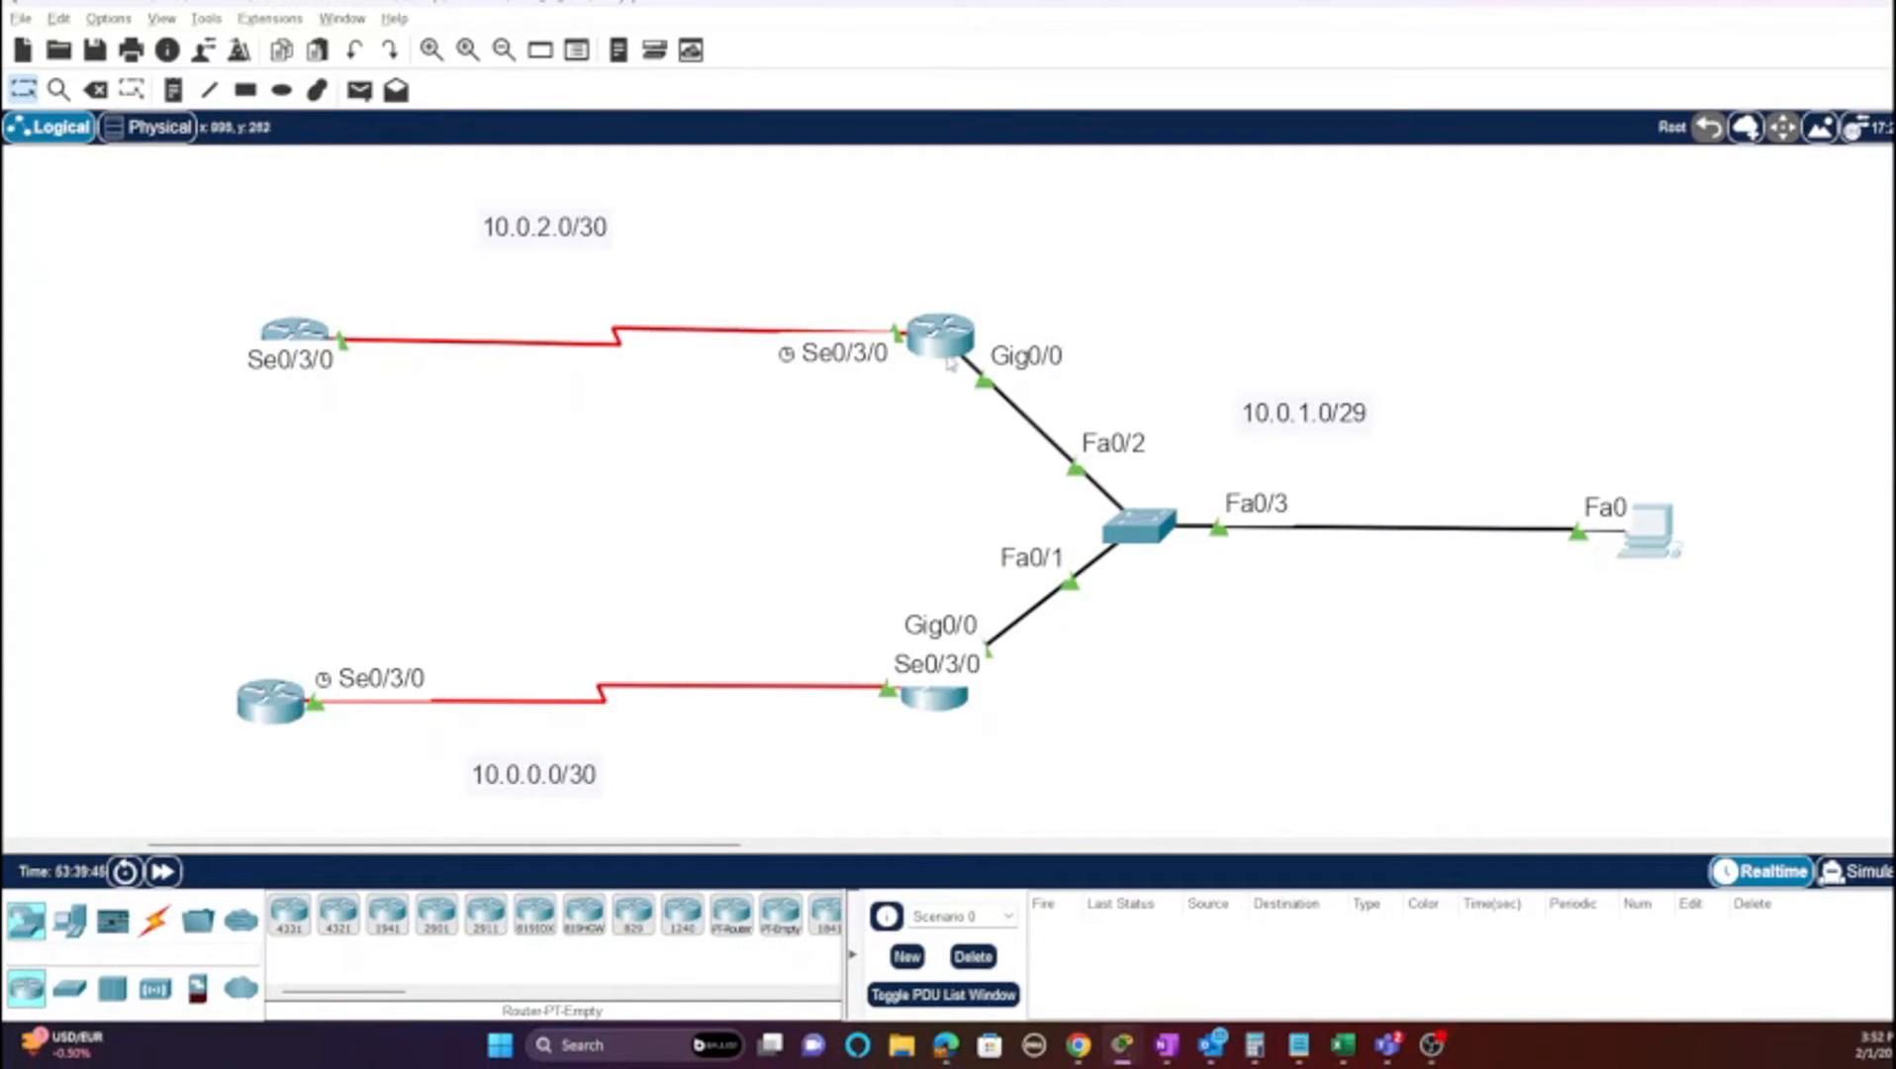
{"action": "mouse_move", "coordinate": [952, 340]}
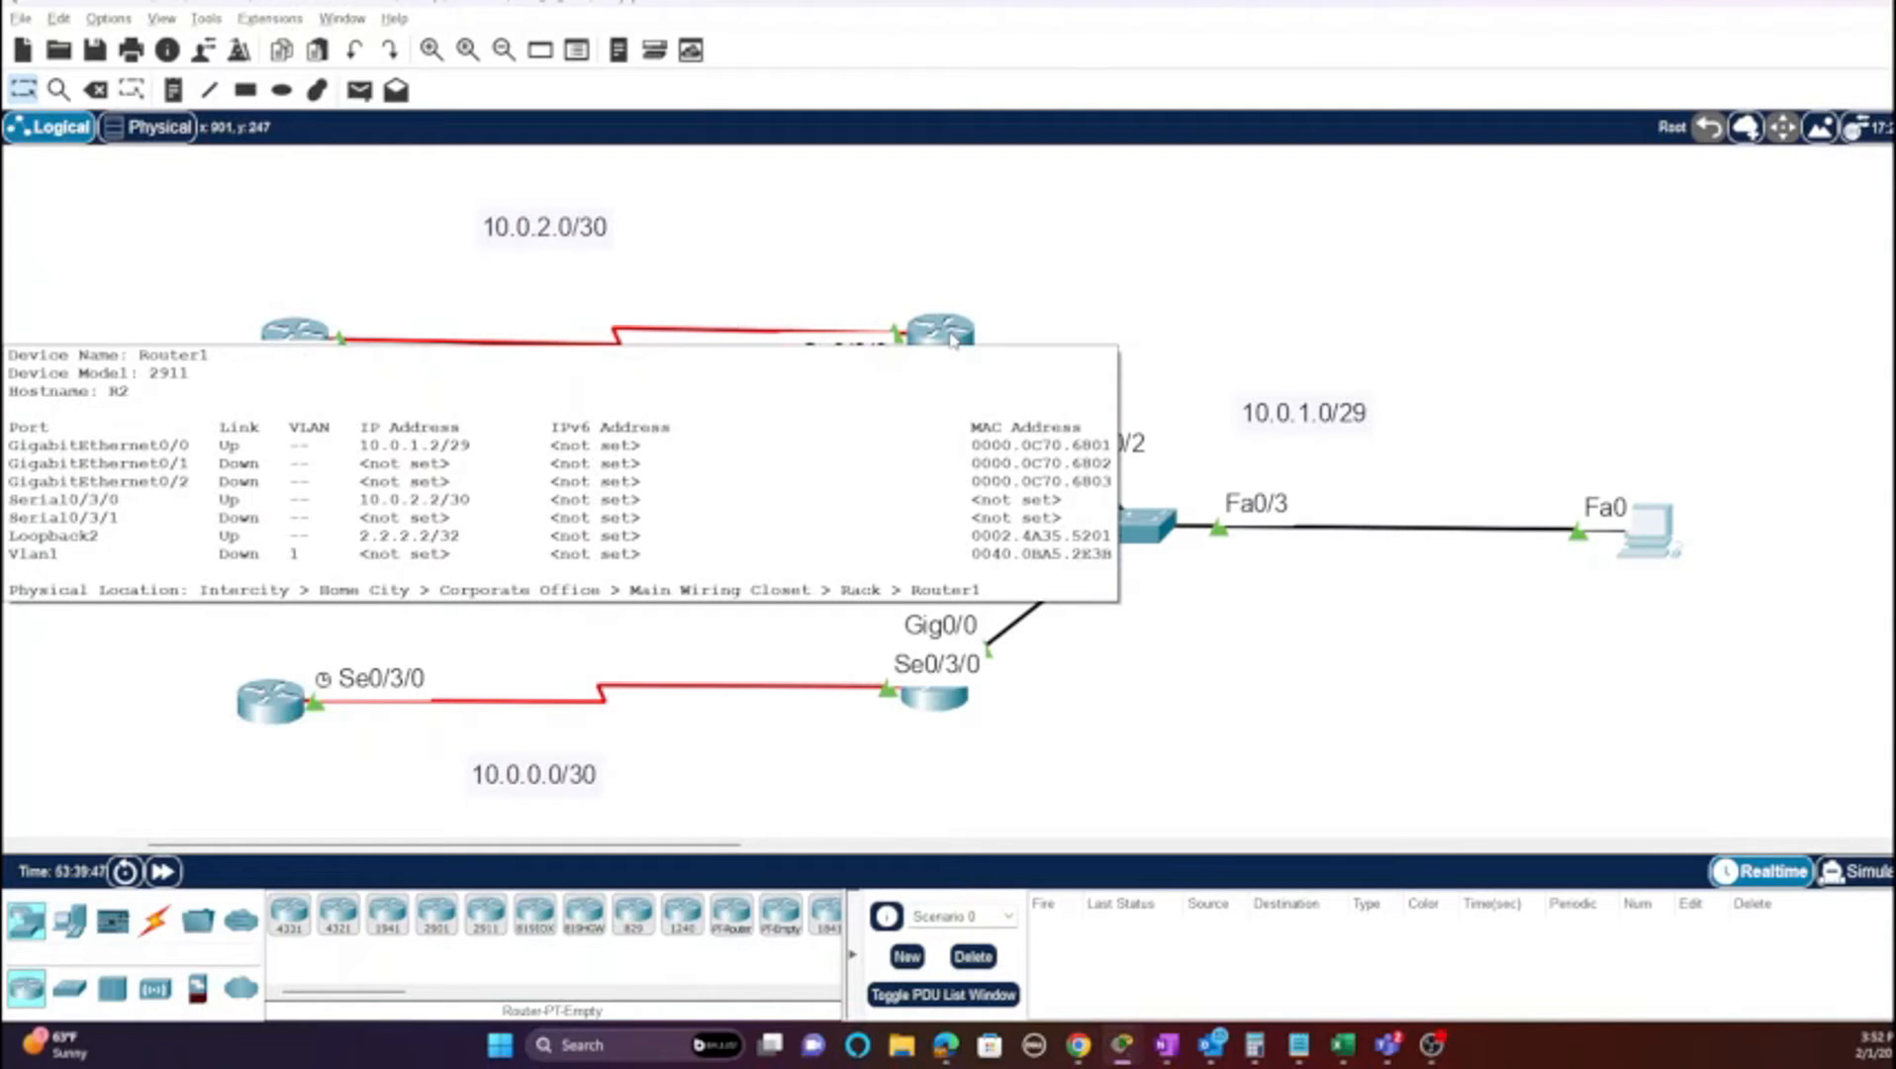
{"action": "key", "text": "alt+Tab"}
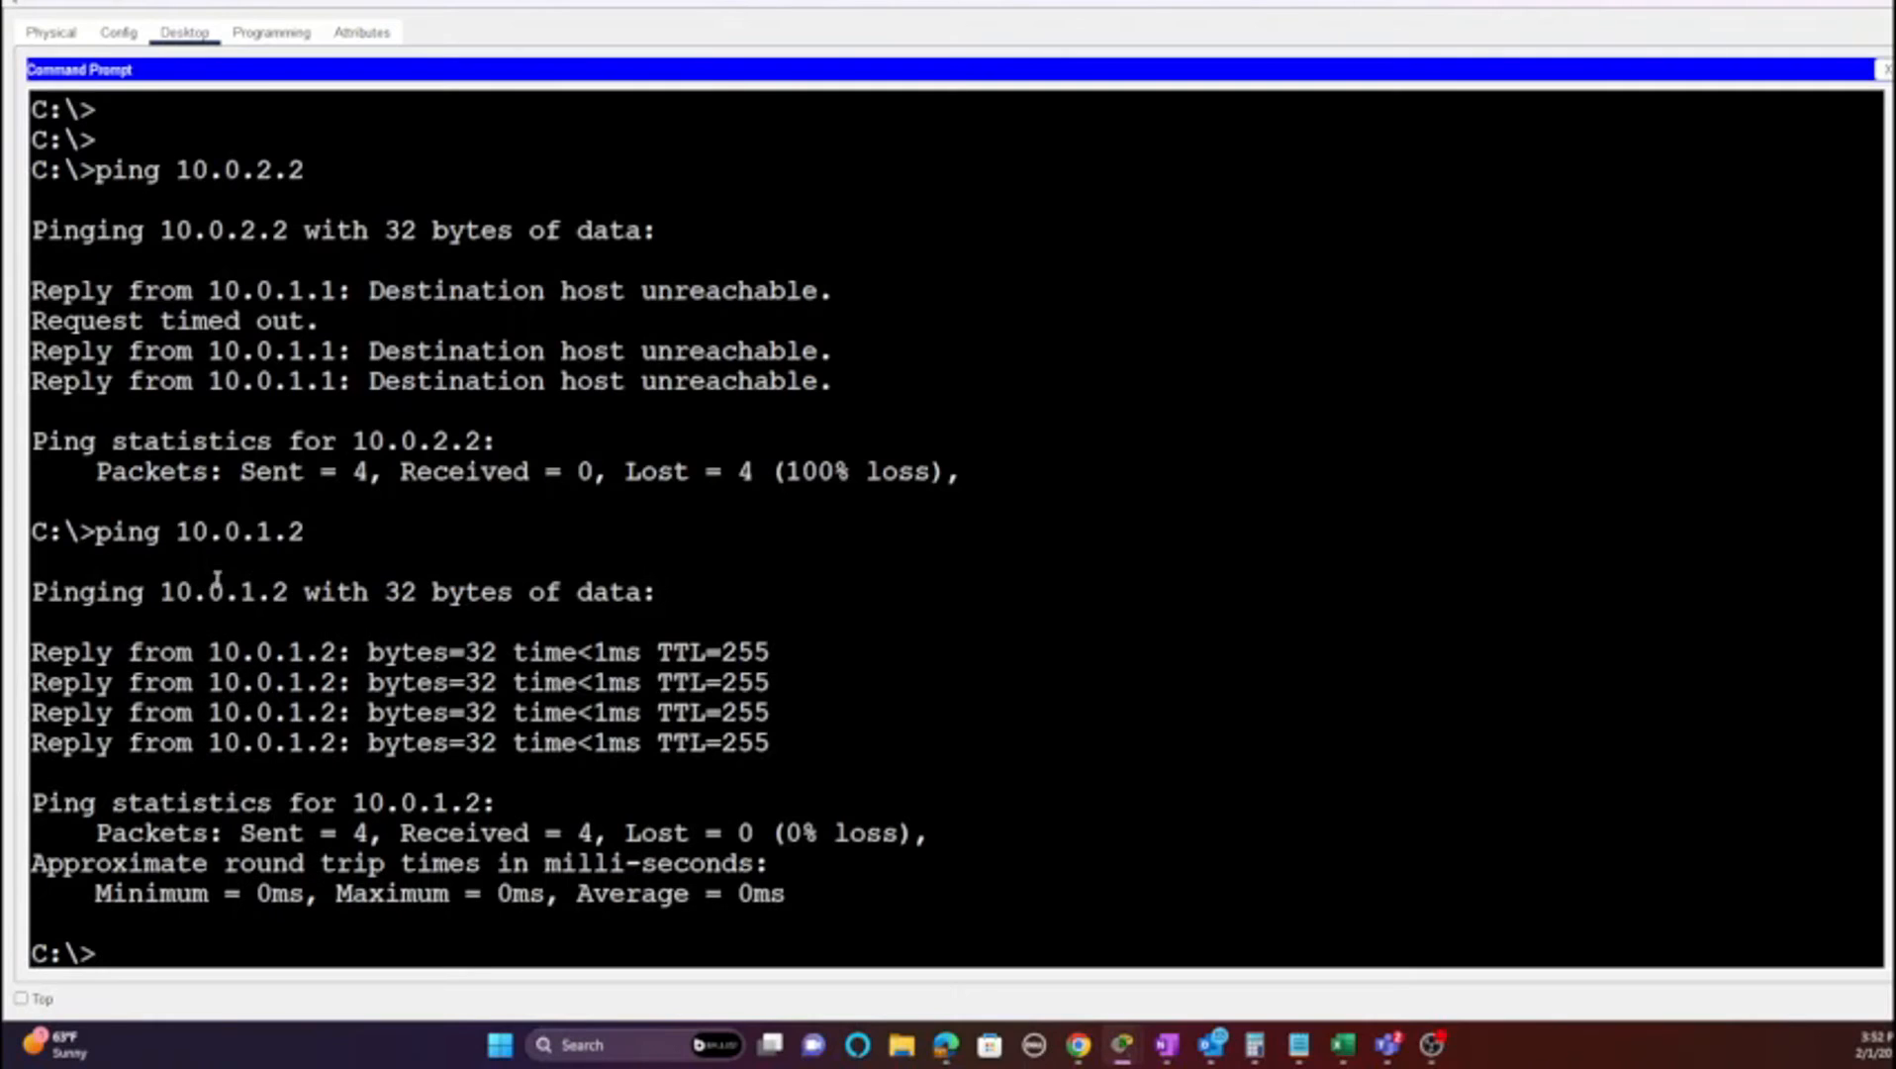
Step: Return to the topology, open the CLI of the router on the switch's Fa0/1 link and enter privileged EXEC mode
{"action": "key", "text": "alt+Tab"}
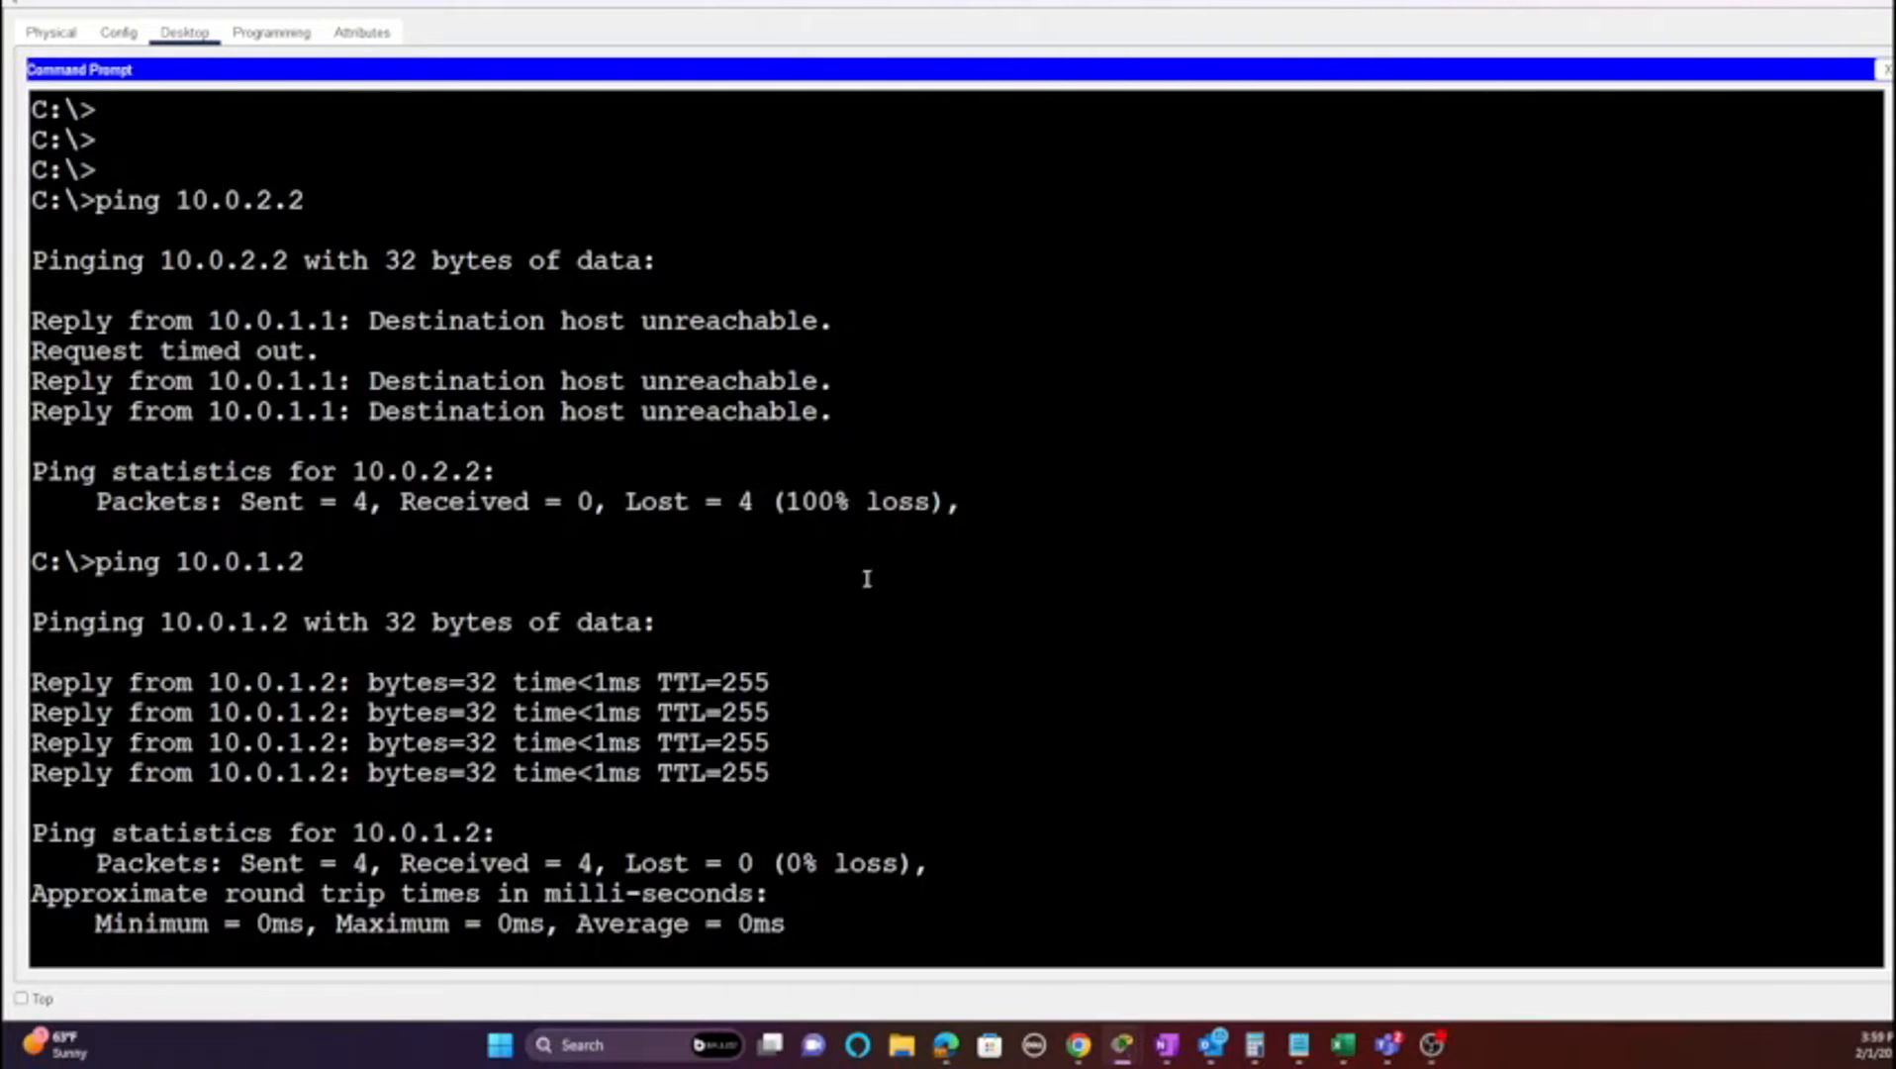
{"action": "mouse_move", "coordinate": [1125, 1034]}
{"action": "left_click", "coordinate": [807, 945]}
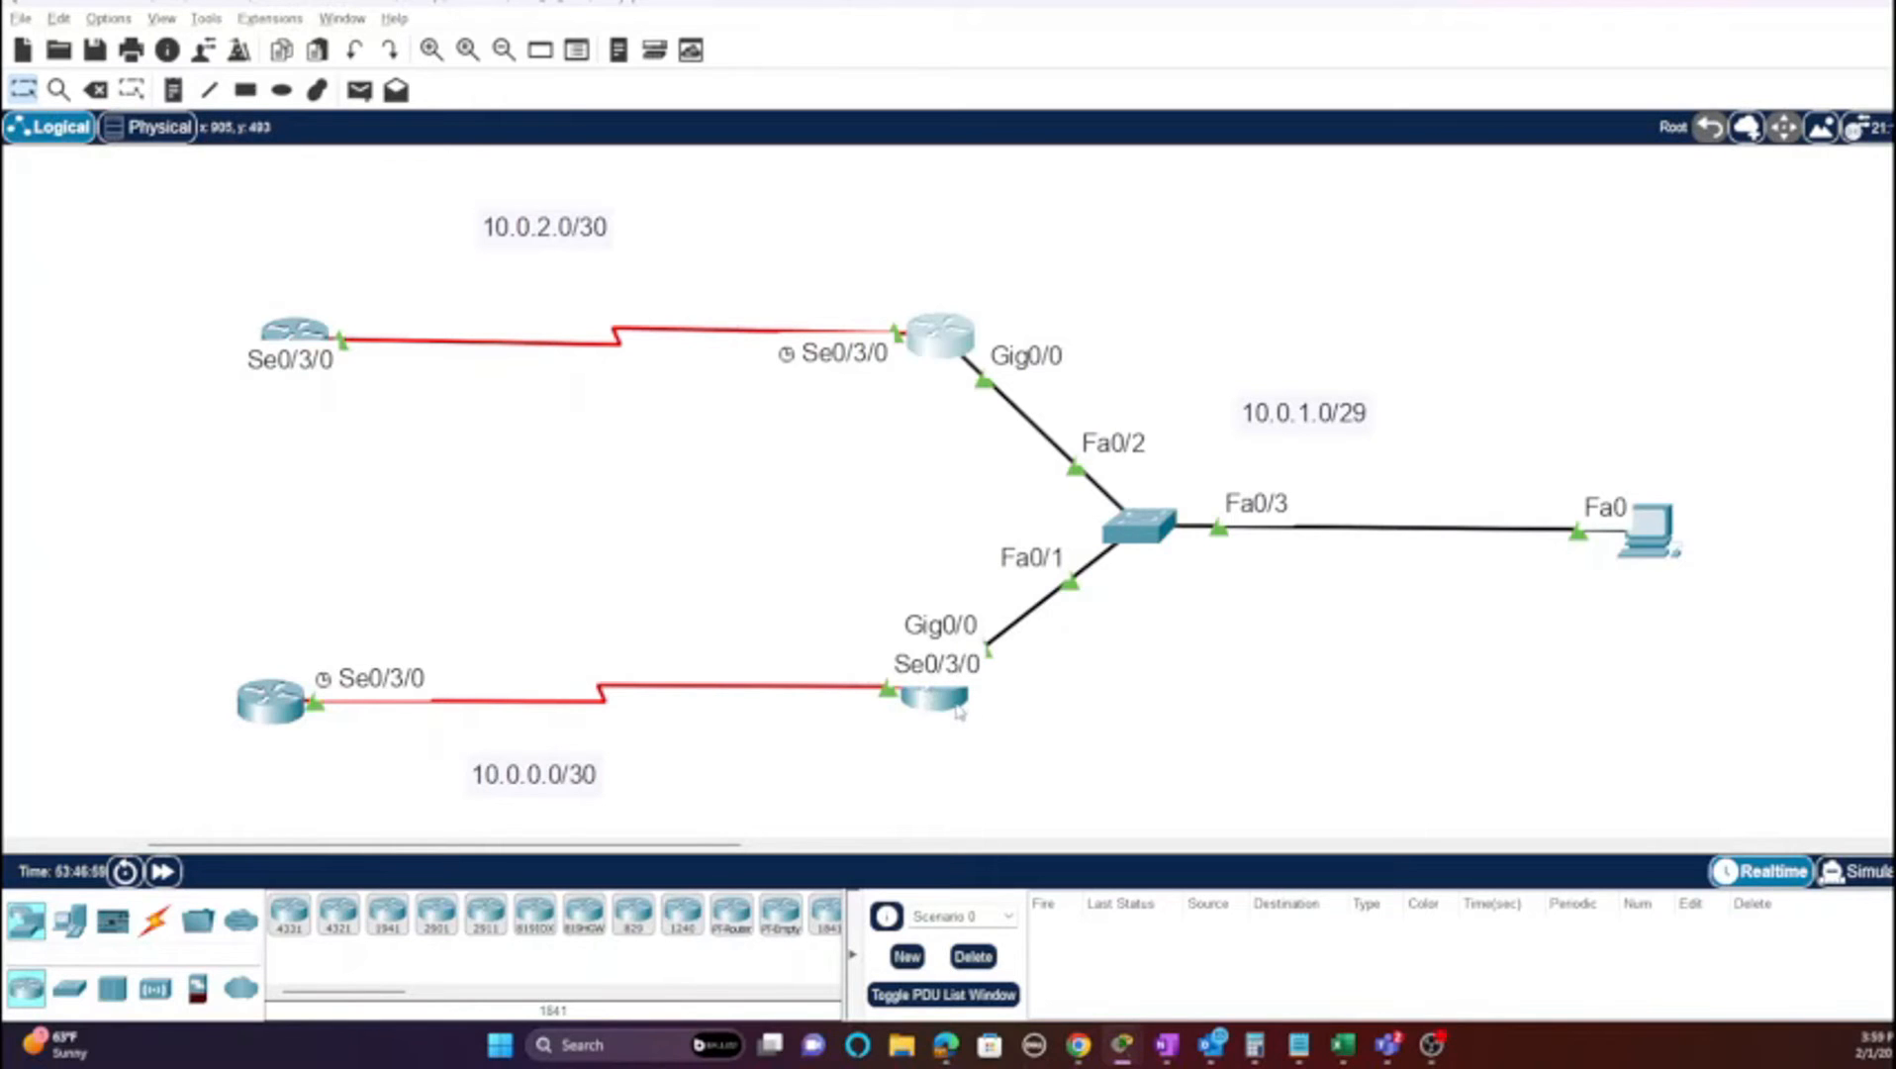
{"action": "mouse_move", "coordinate": [952, 709]}
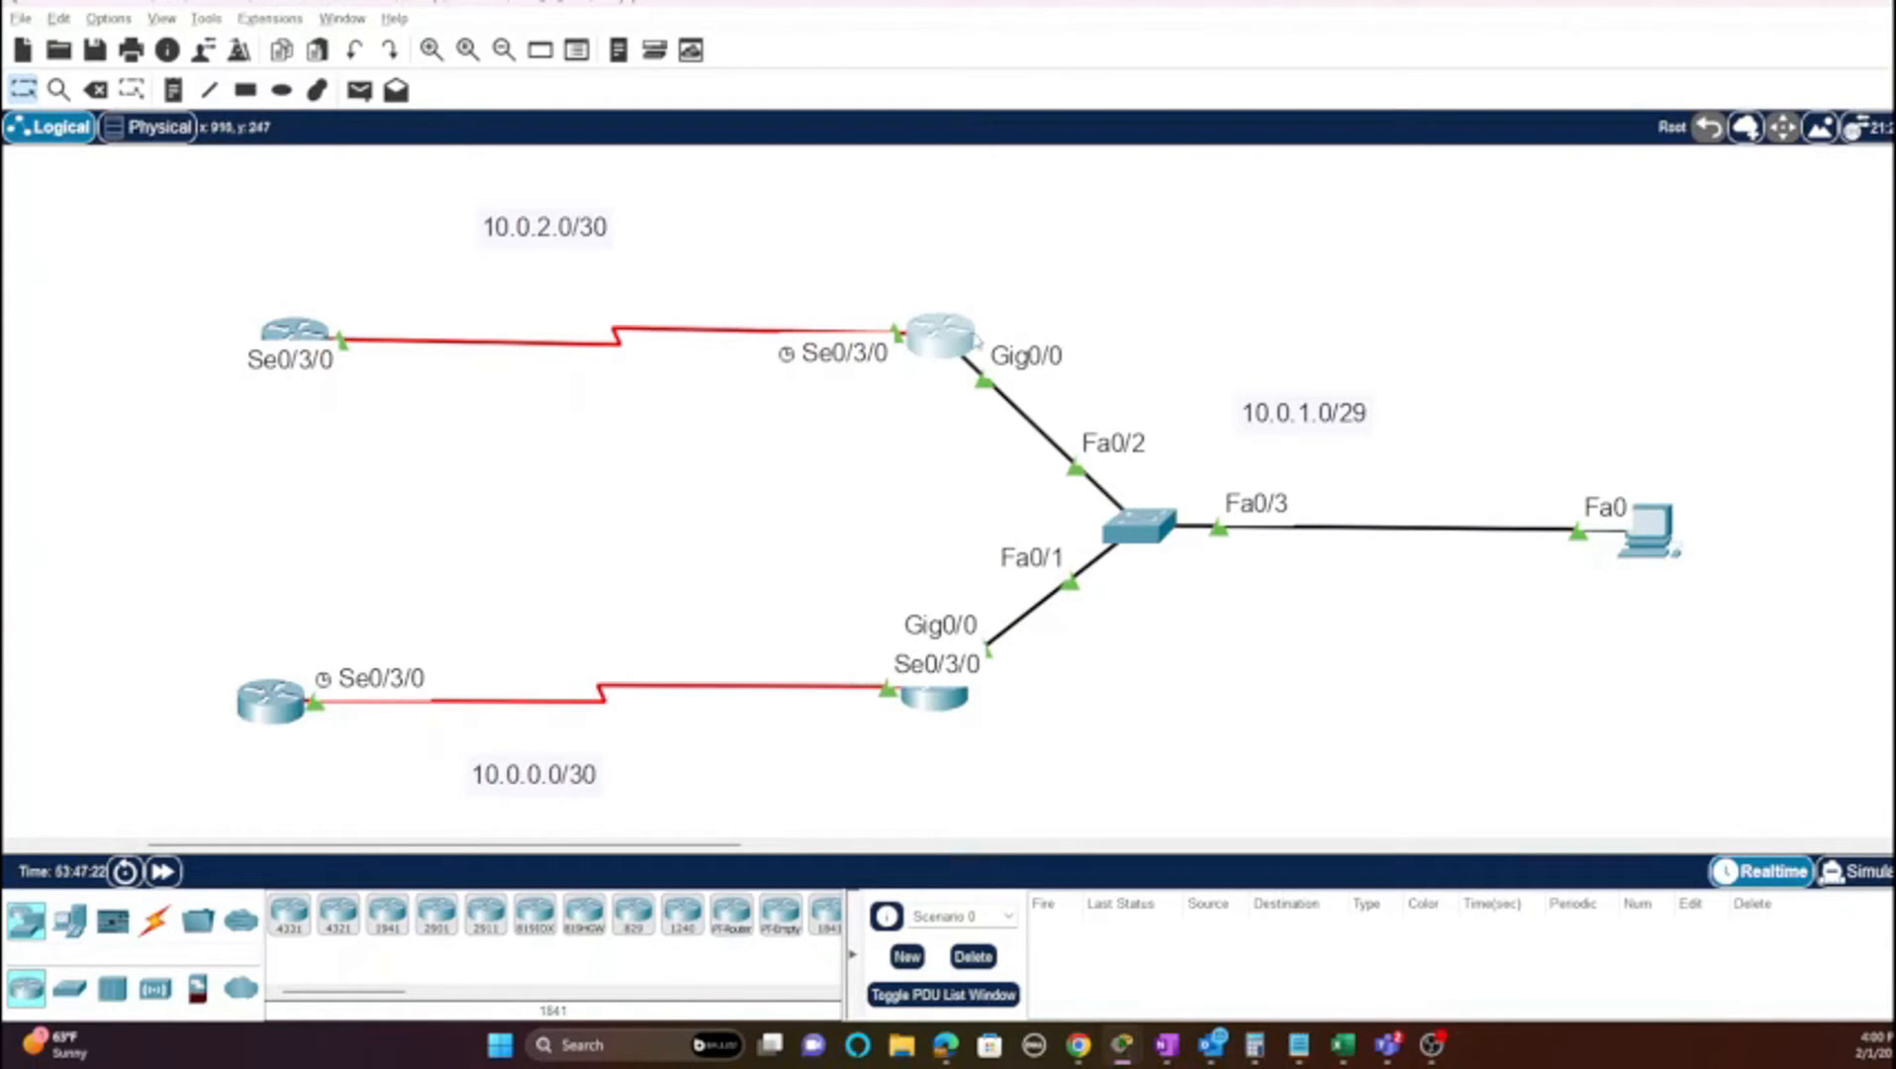
{"action": "mouse_move", "coordinate": [938, 358]}
{"action": "left_click", "coordinate": [940, 703]}
{"action": "left_click", "coordinate": [1308, 210]}
{"action": "key", "text": "Return"}
{"action": "key", "text": "Return"}
{"action": "key", "text": "Return"}
{"action": "key", "text": "Return"}
{"action": "type", "text": "en"}
{"action": "key", "text": "Return"}
{"action": "key", "text": "Return"}
{"action": "key", "text": "Return"}
Step: Check R3's running configuration for its OSPF section with sh run | s ospf
{"action": "type", "text": "sh run | s op"}
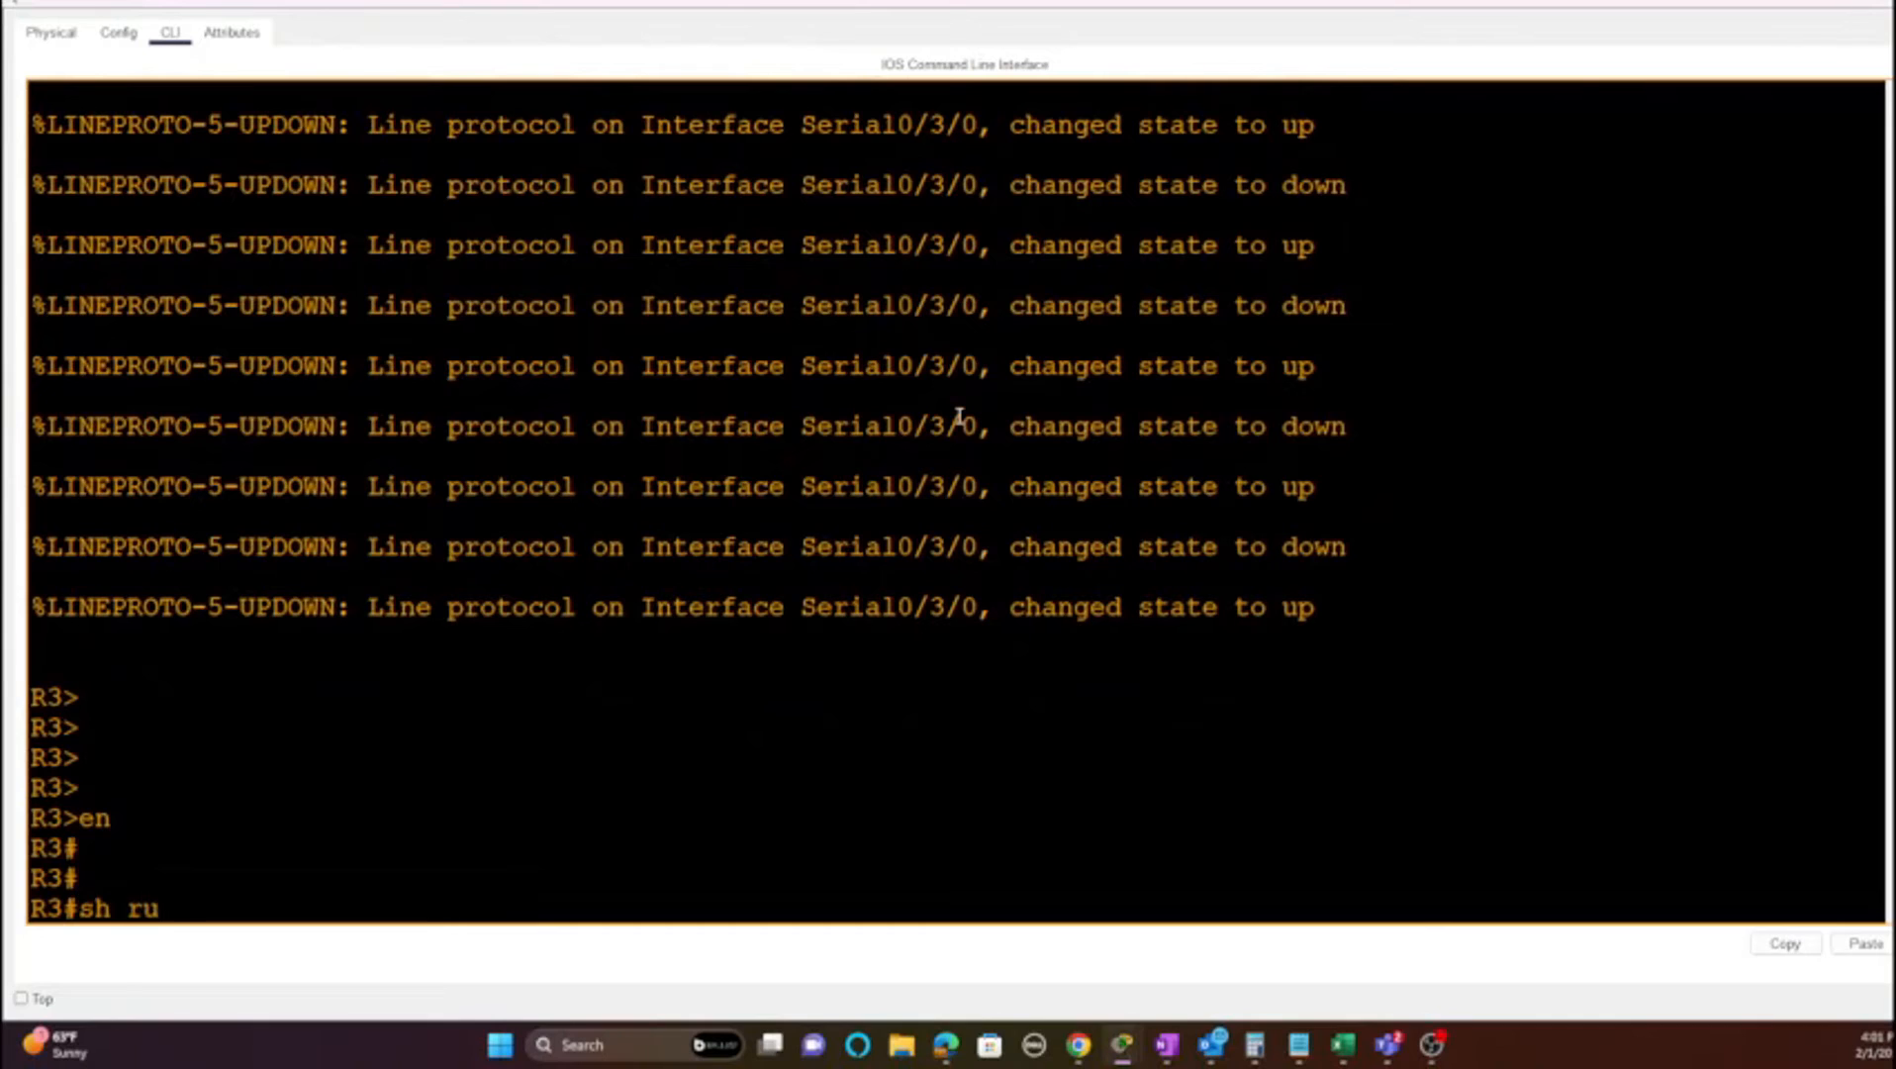
{"action": "key", "text": "BackSpace"}
{"action": "type", "text": "sf"}
{"action": "type", "text": "pf"}
{"action": "key", "text": "Return"}
{"action": "key", "text": "Return"}
{"action": "key", "text": "Return"}
{"action": "key", "text": "Return"}
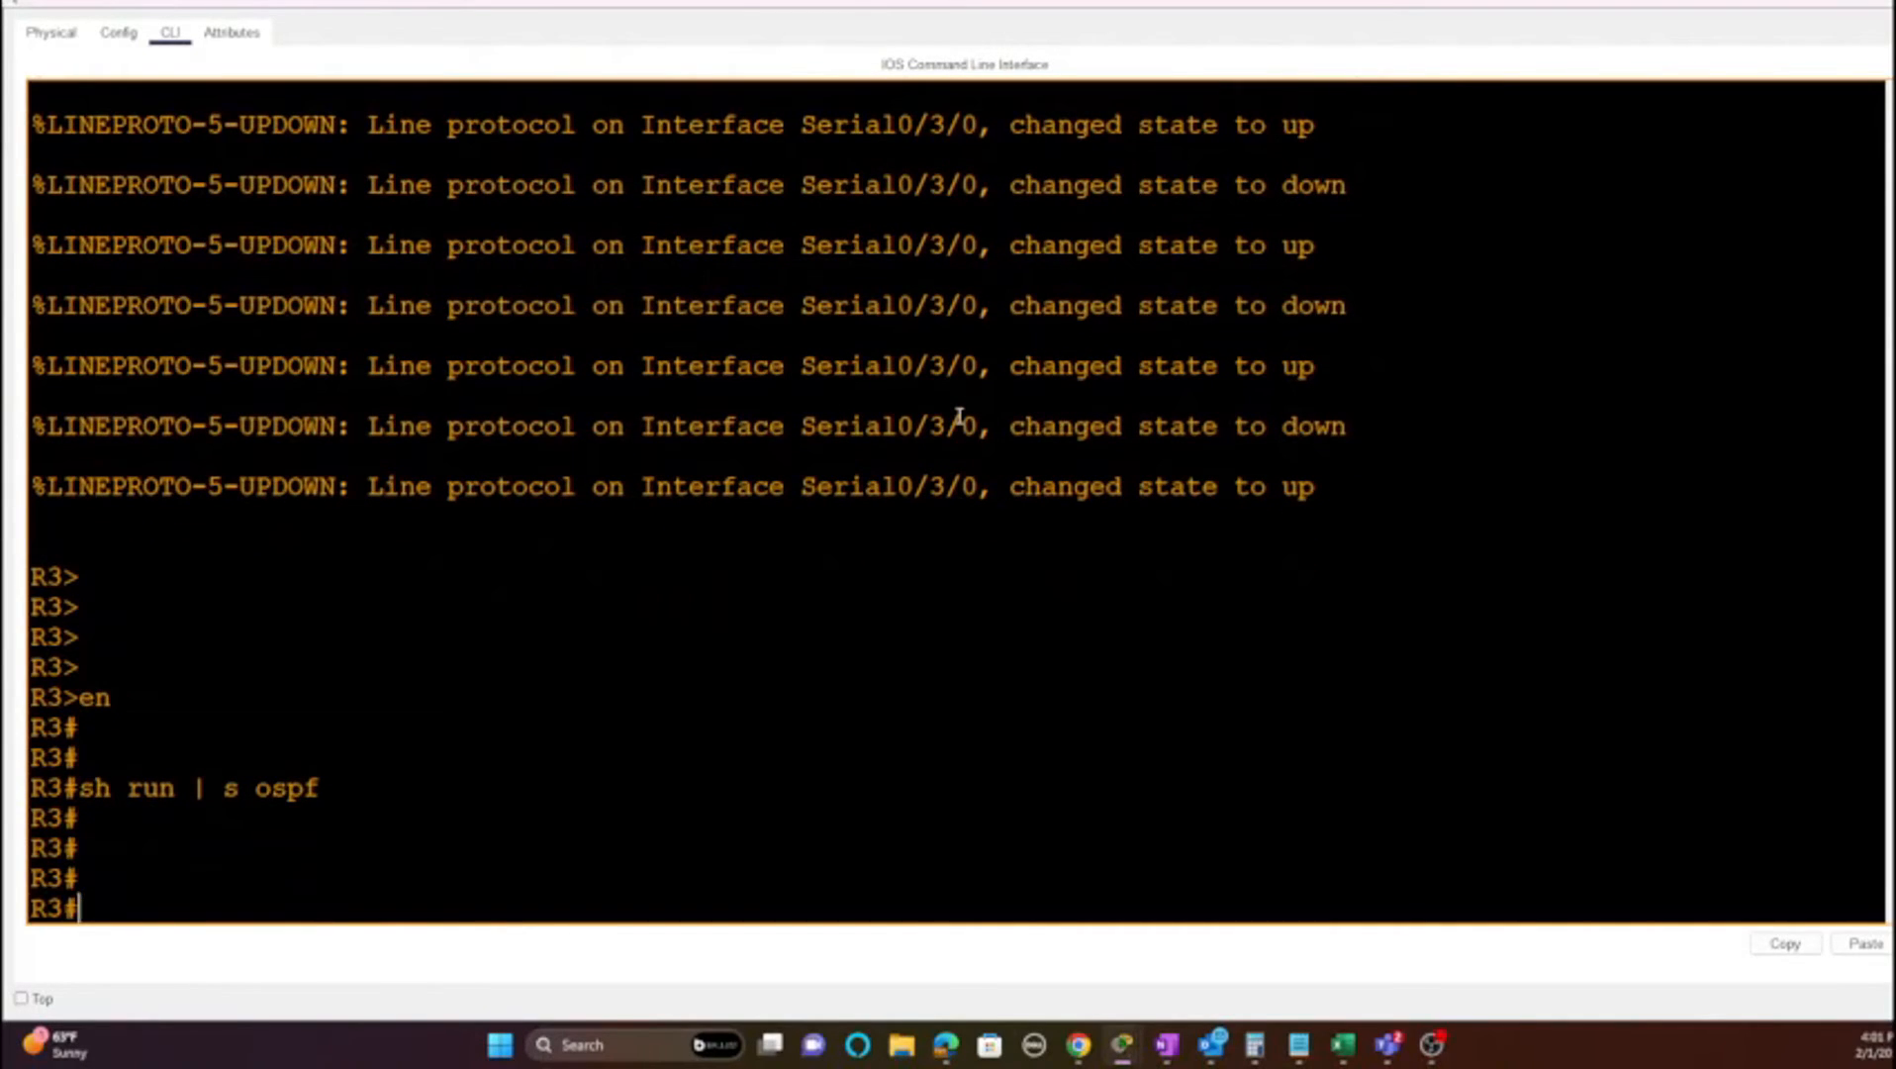
Step: List R3's interfaces with assigned addresses using sh ip int bri | e un and compare them with the topology
{"action": "type", "text": "sh ip int bri | e un"}
{"action": "key", "text": "Return"}
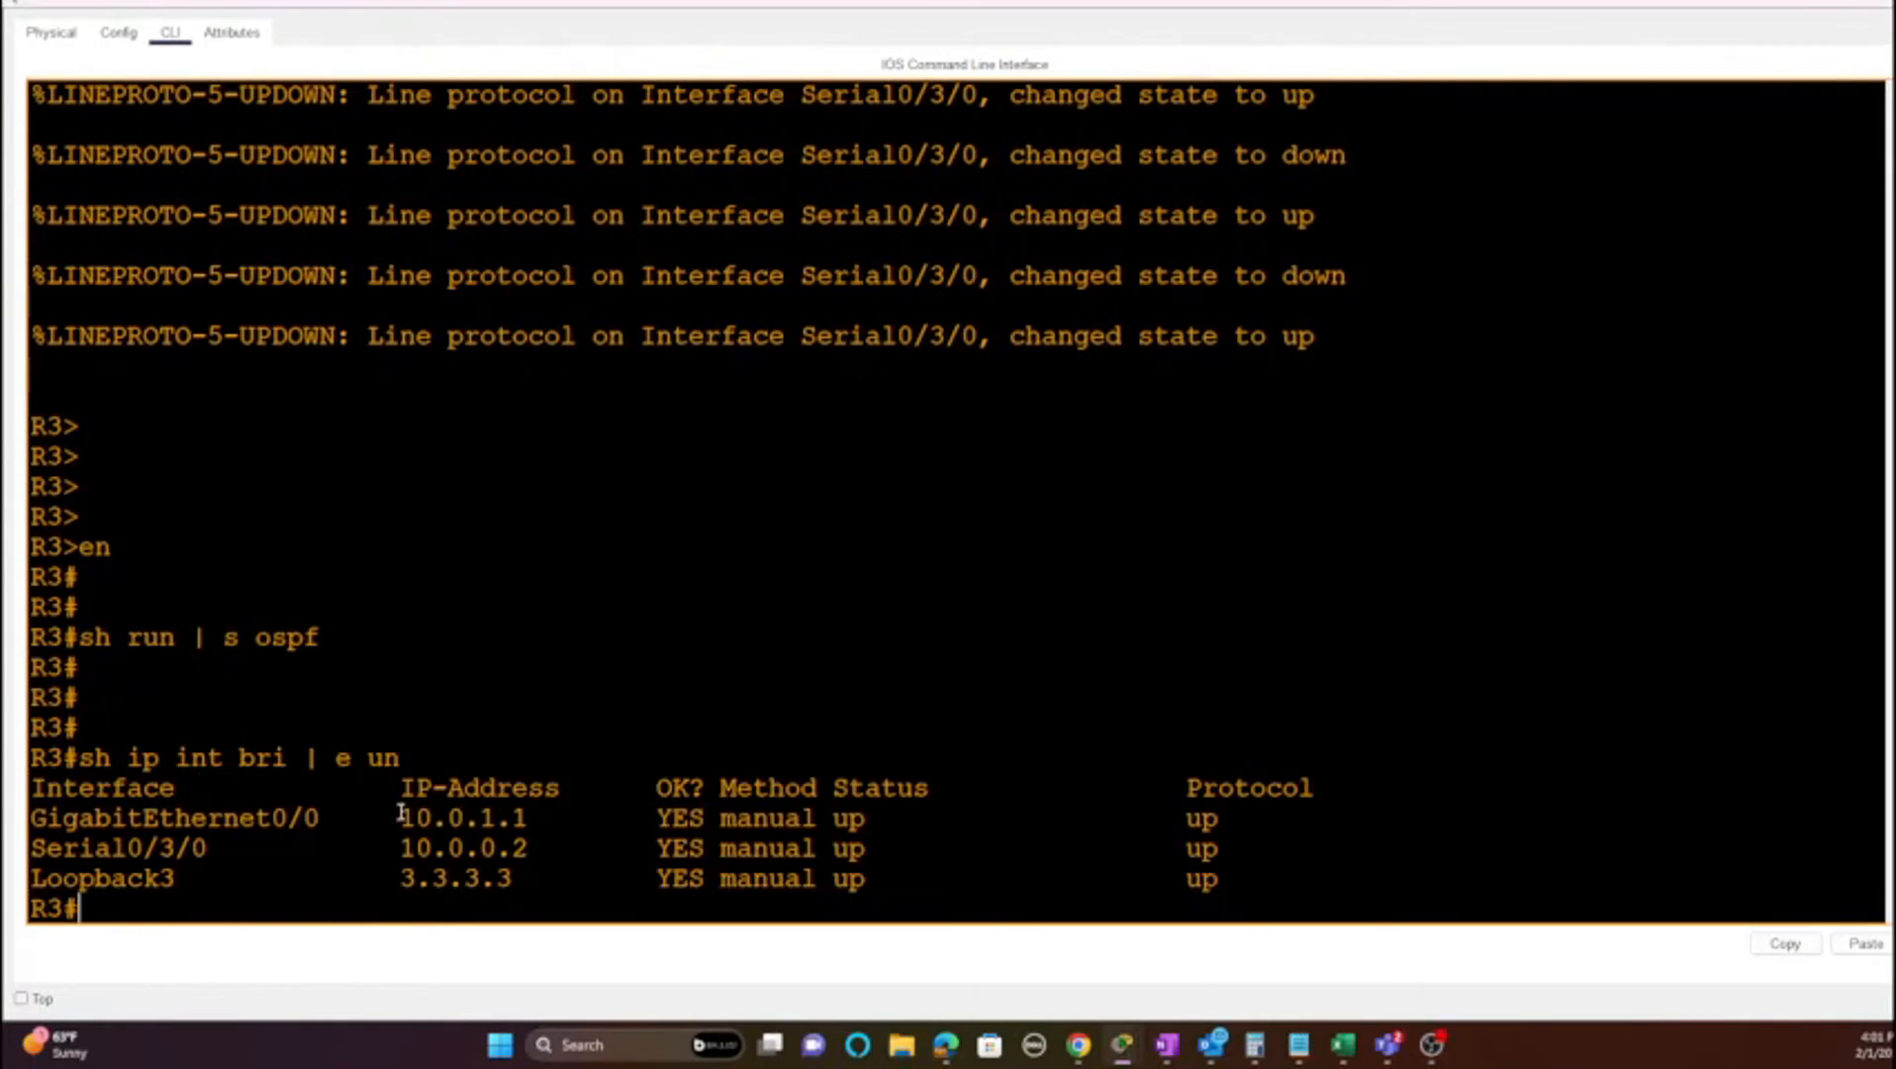
{"action": "triple_click", "coordinate": [317, 817]}
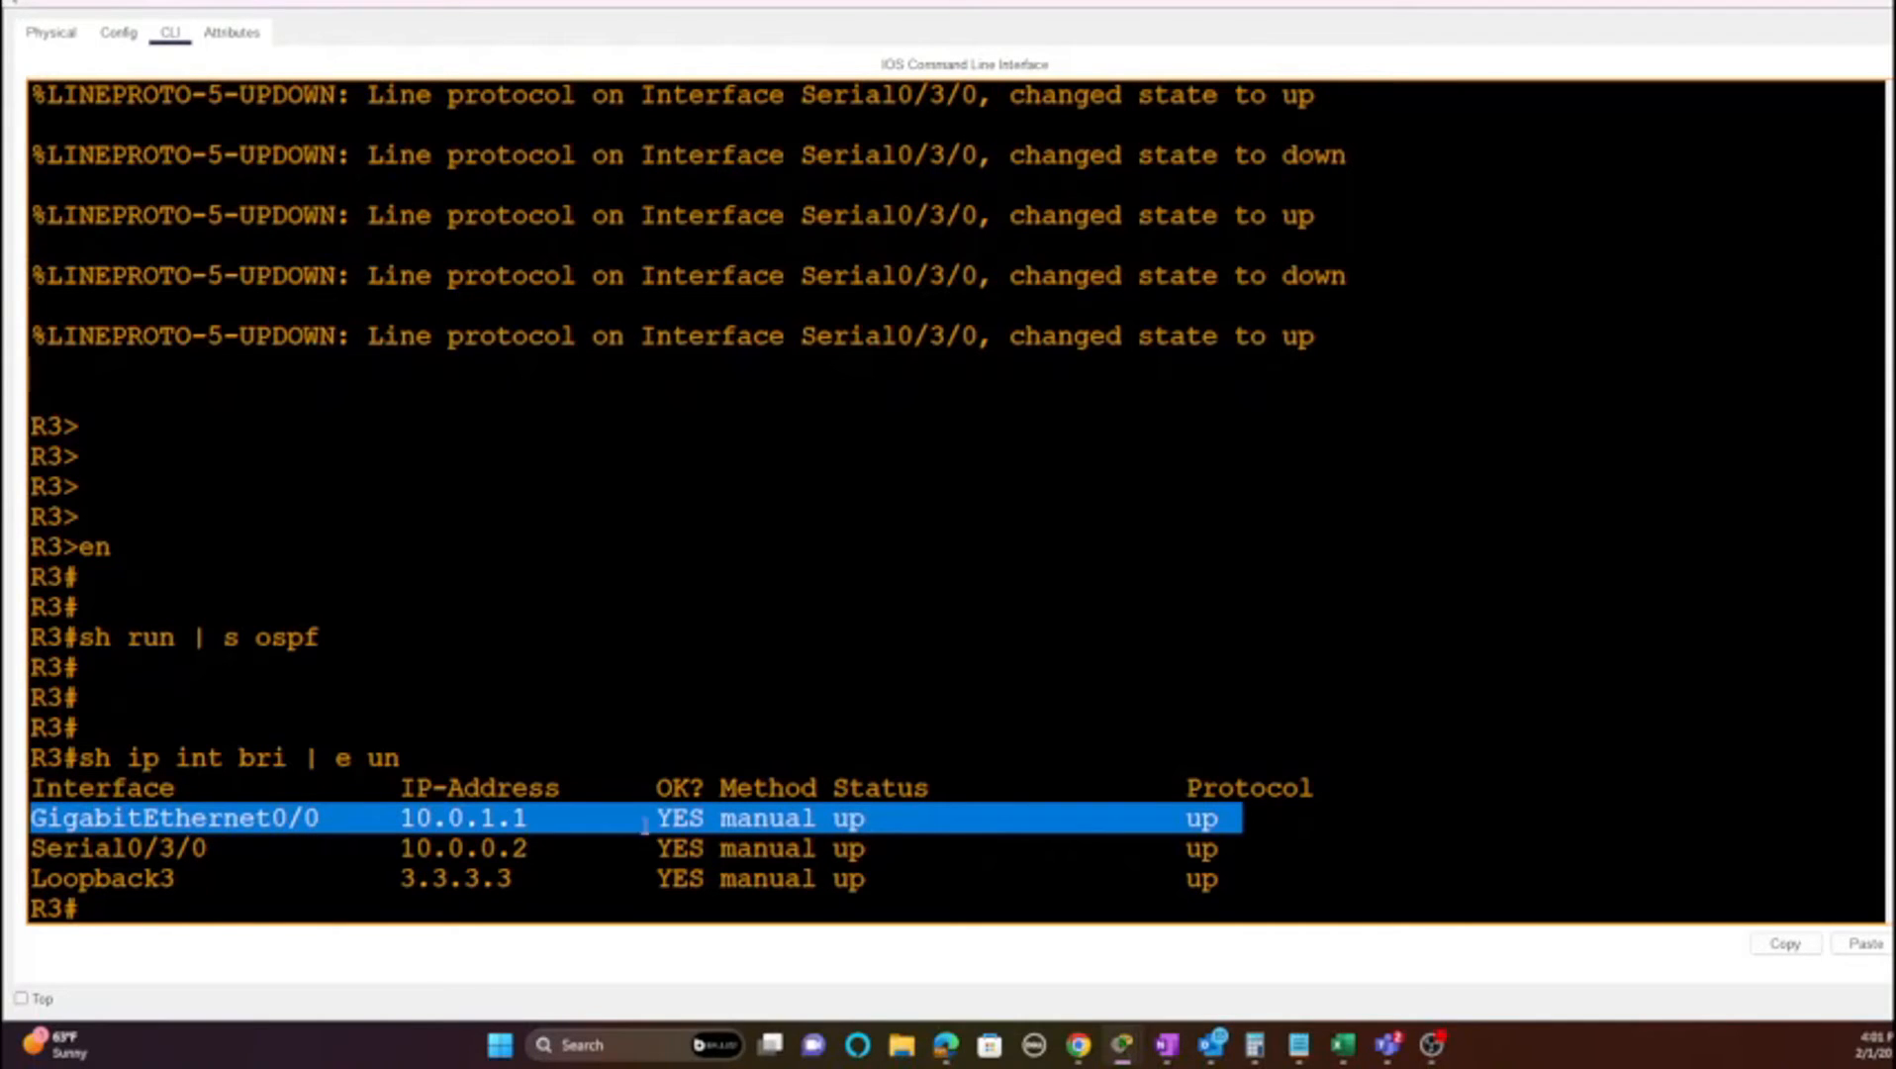
{"action": "mouse_move", "coordinate": [1121, 1044]}
{"action": "left_click", "coordinate": [693, 926]}
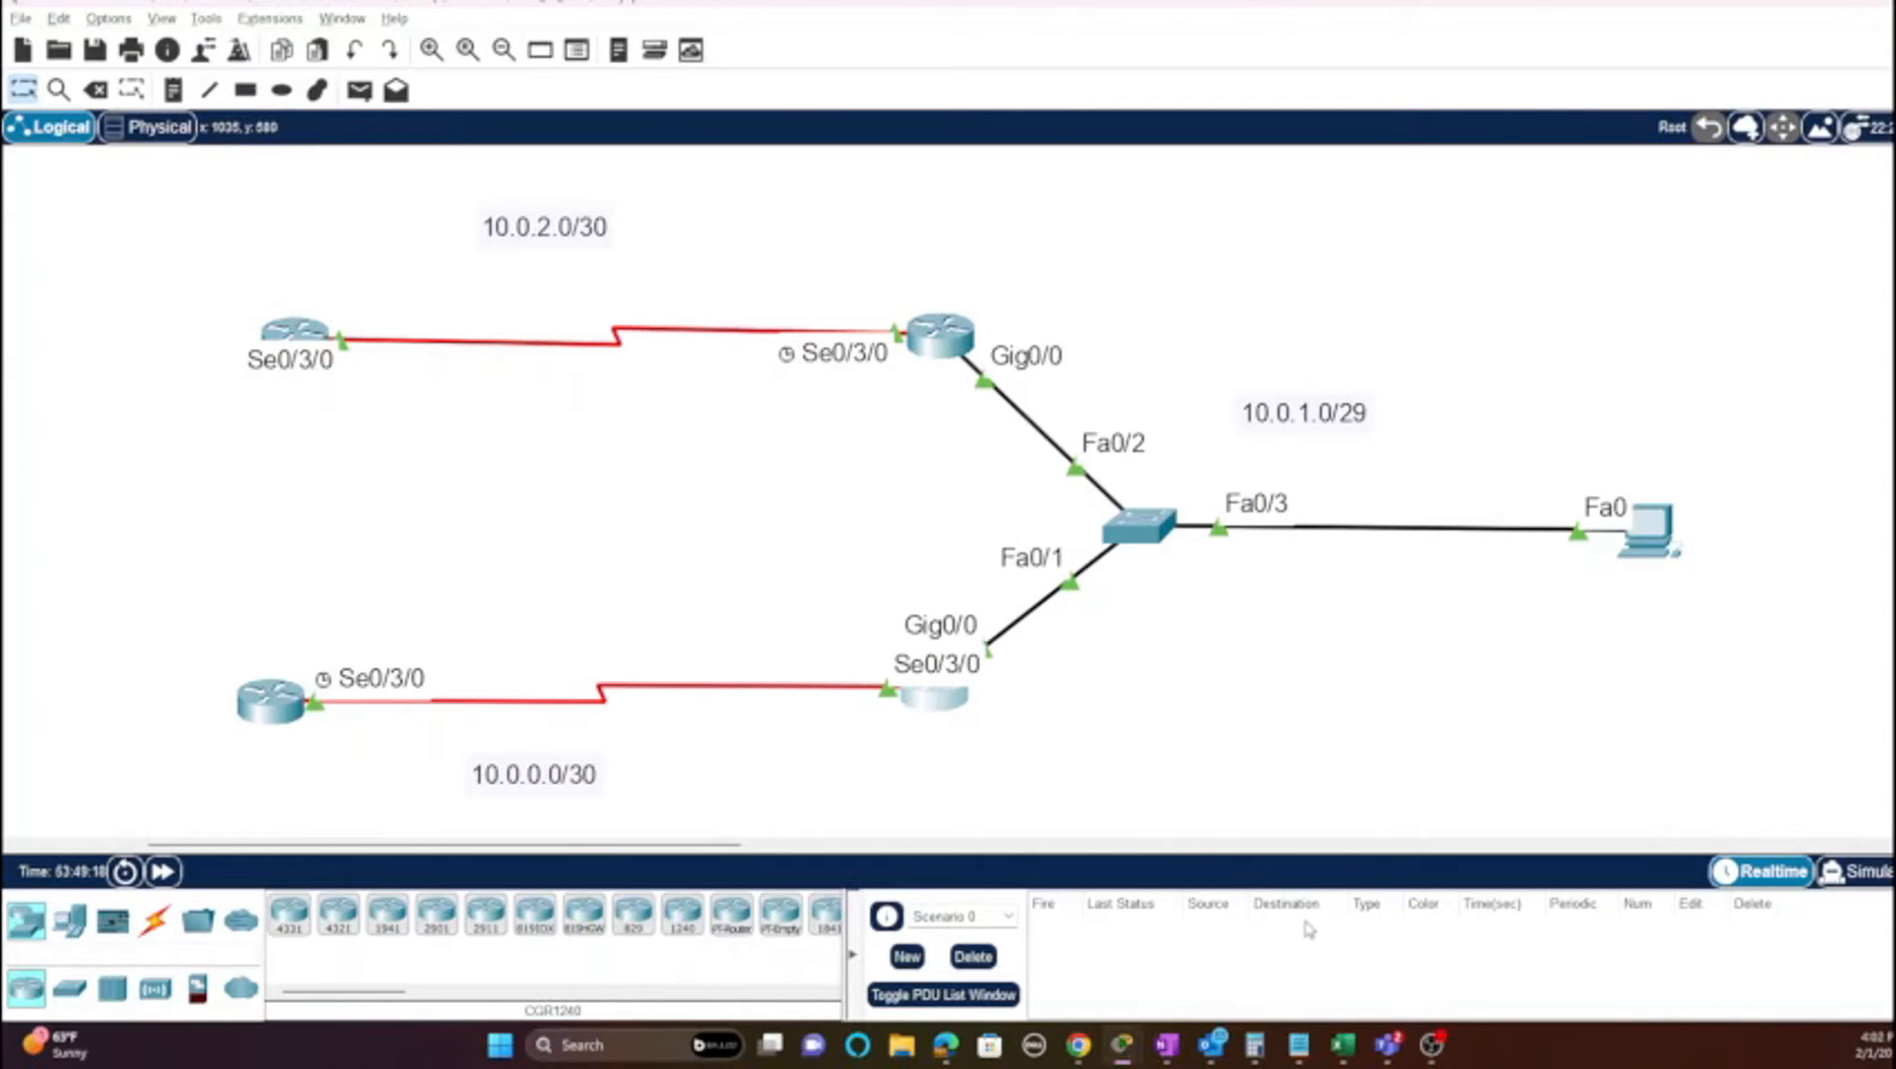
{"action": "left_click", "coordinate": [1124, 1044]}
{"action": "left_click", "coordinate": [1112, 945]}
Step: Enter global configuration mode on R3 and start OSPF process 1
{"action": "type", "text": "conf t"}
{"action": "key", "text": "Return"}
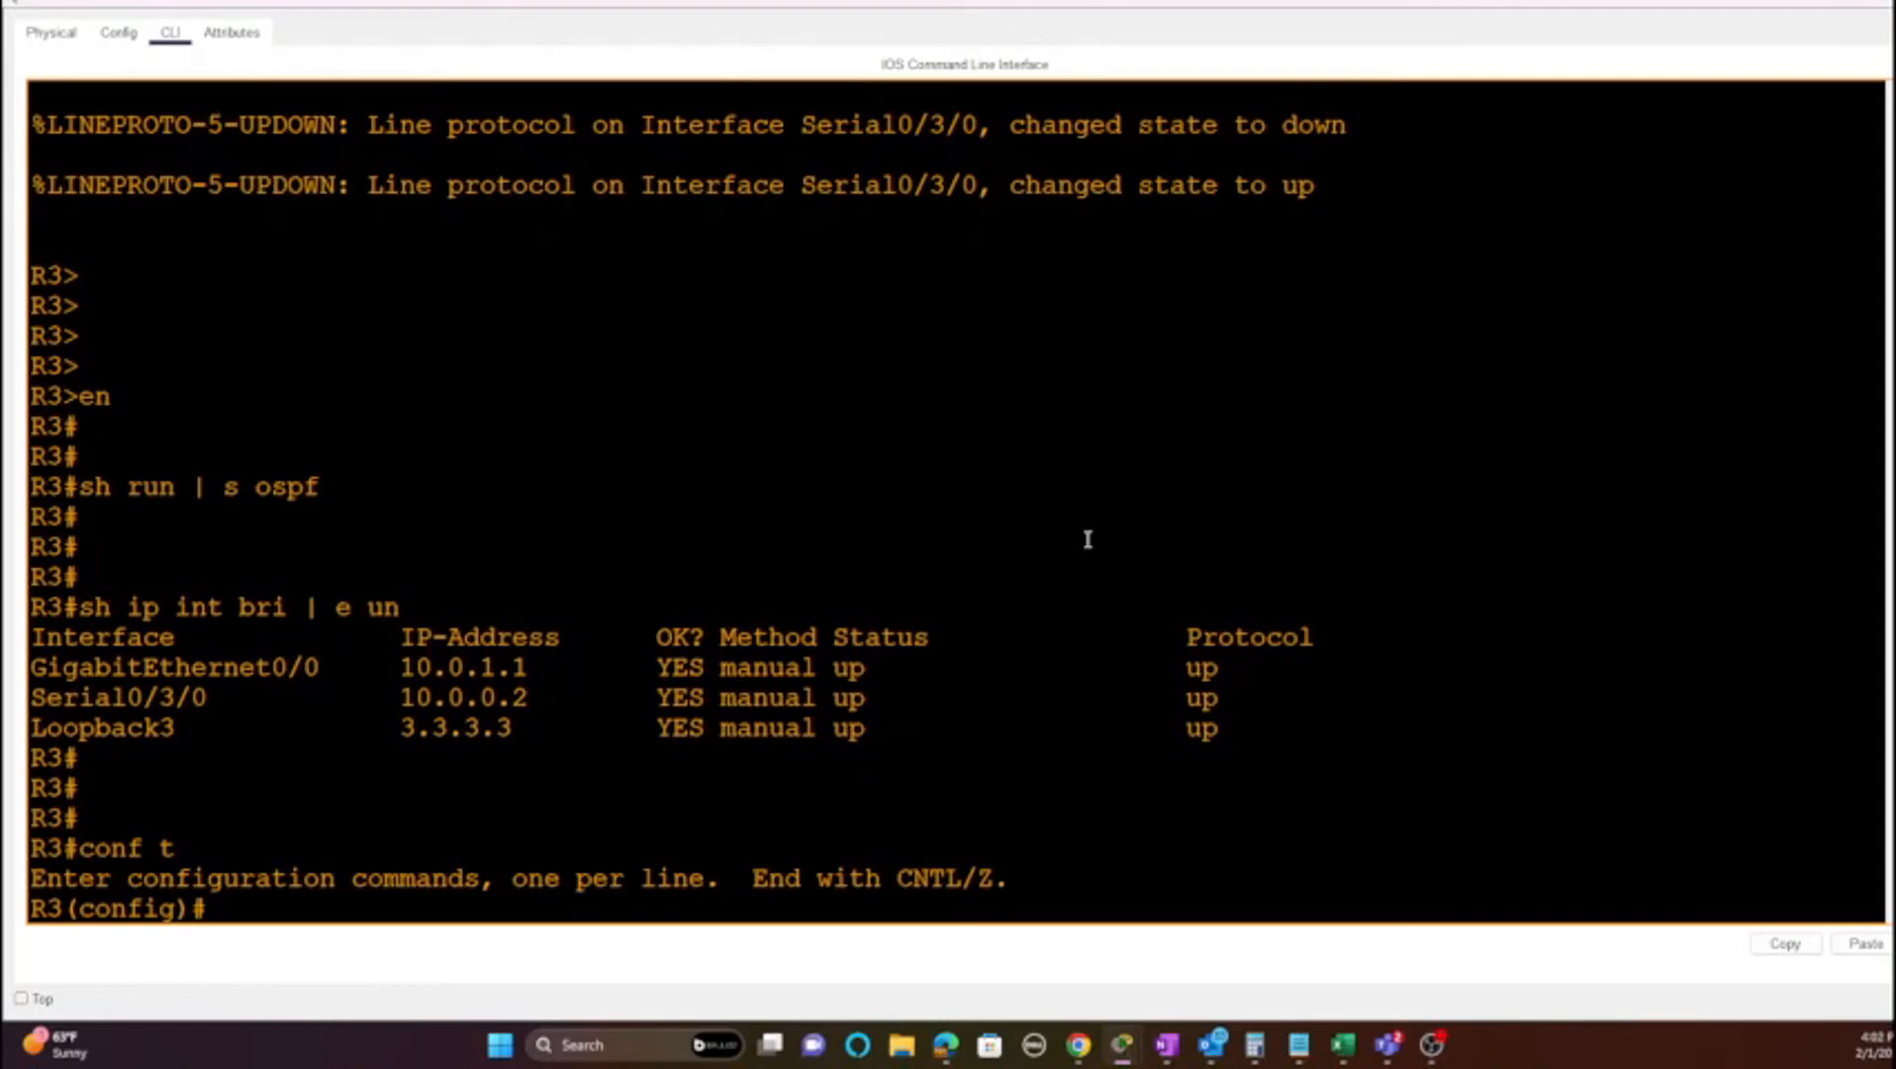
{"action": "type", "text": "router ospf 1"}
{"action": "key", "text": "Return"}
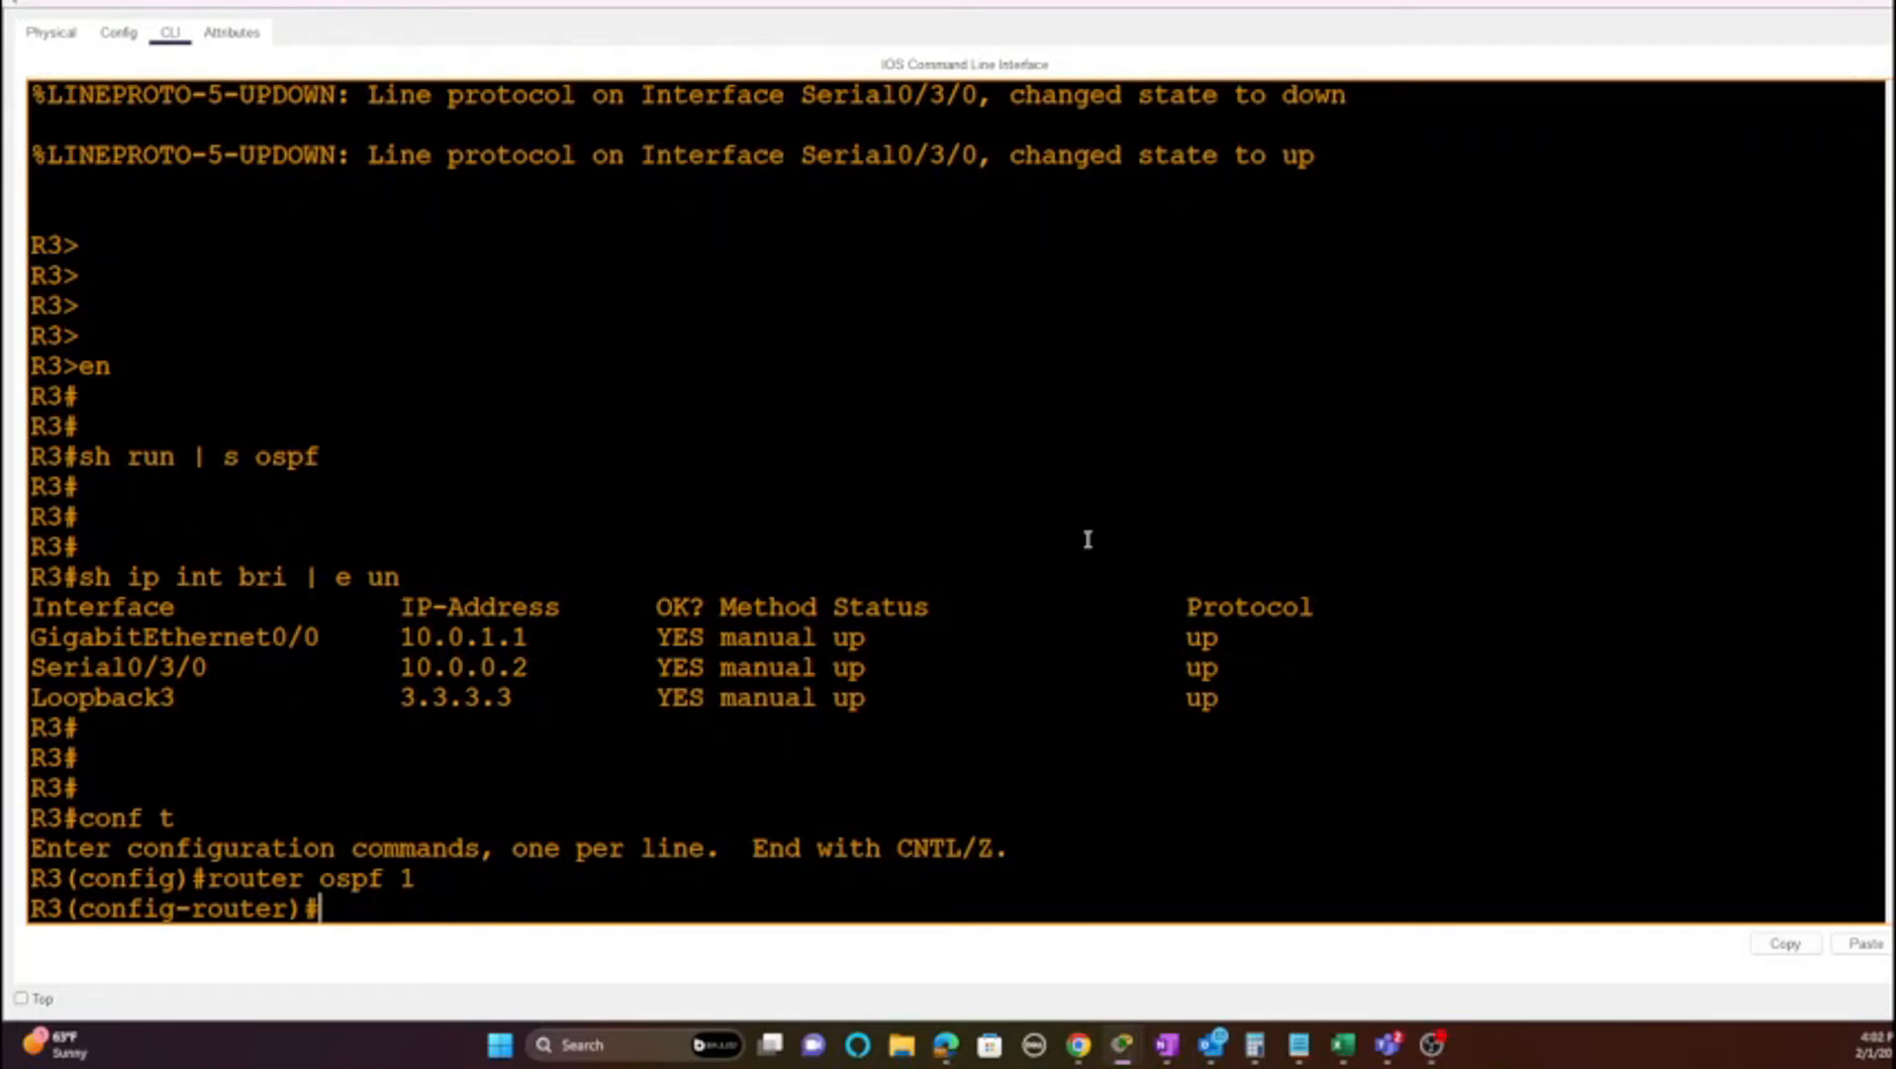
Step: Advertise the serial network 10.0.0.0 with wildcard 0.0.0.3 in area 0, and leave router configuration mode
{"action": "type", "text": "network"}
{"action": "triple_click", "coordinate": [202, 668]}
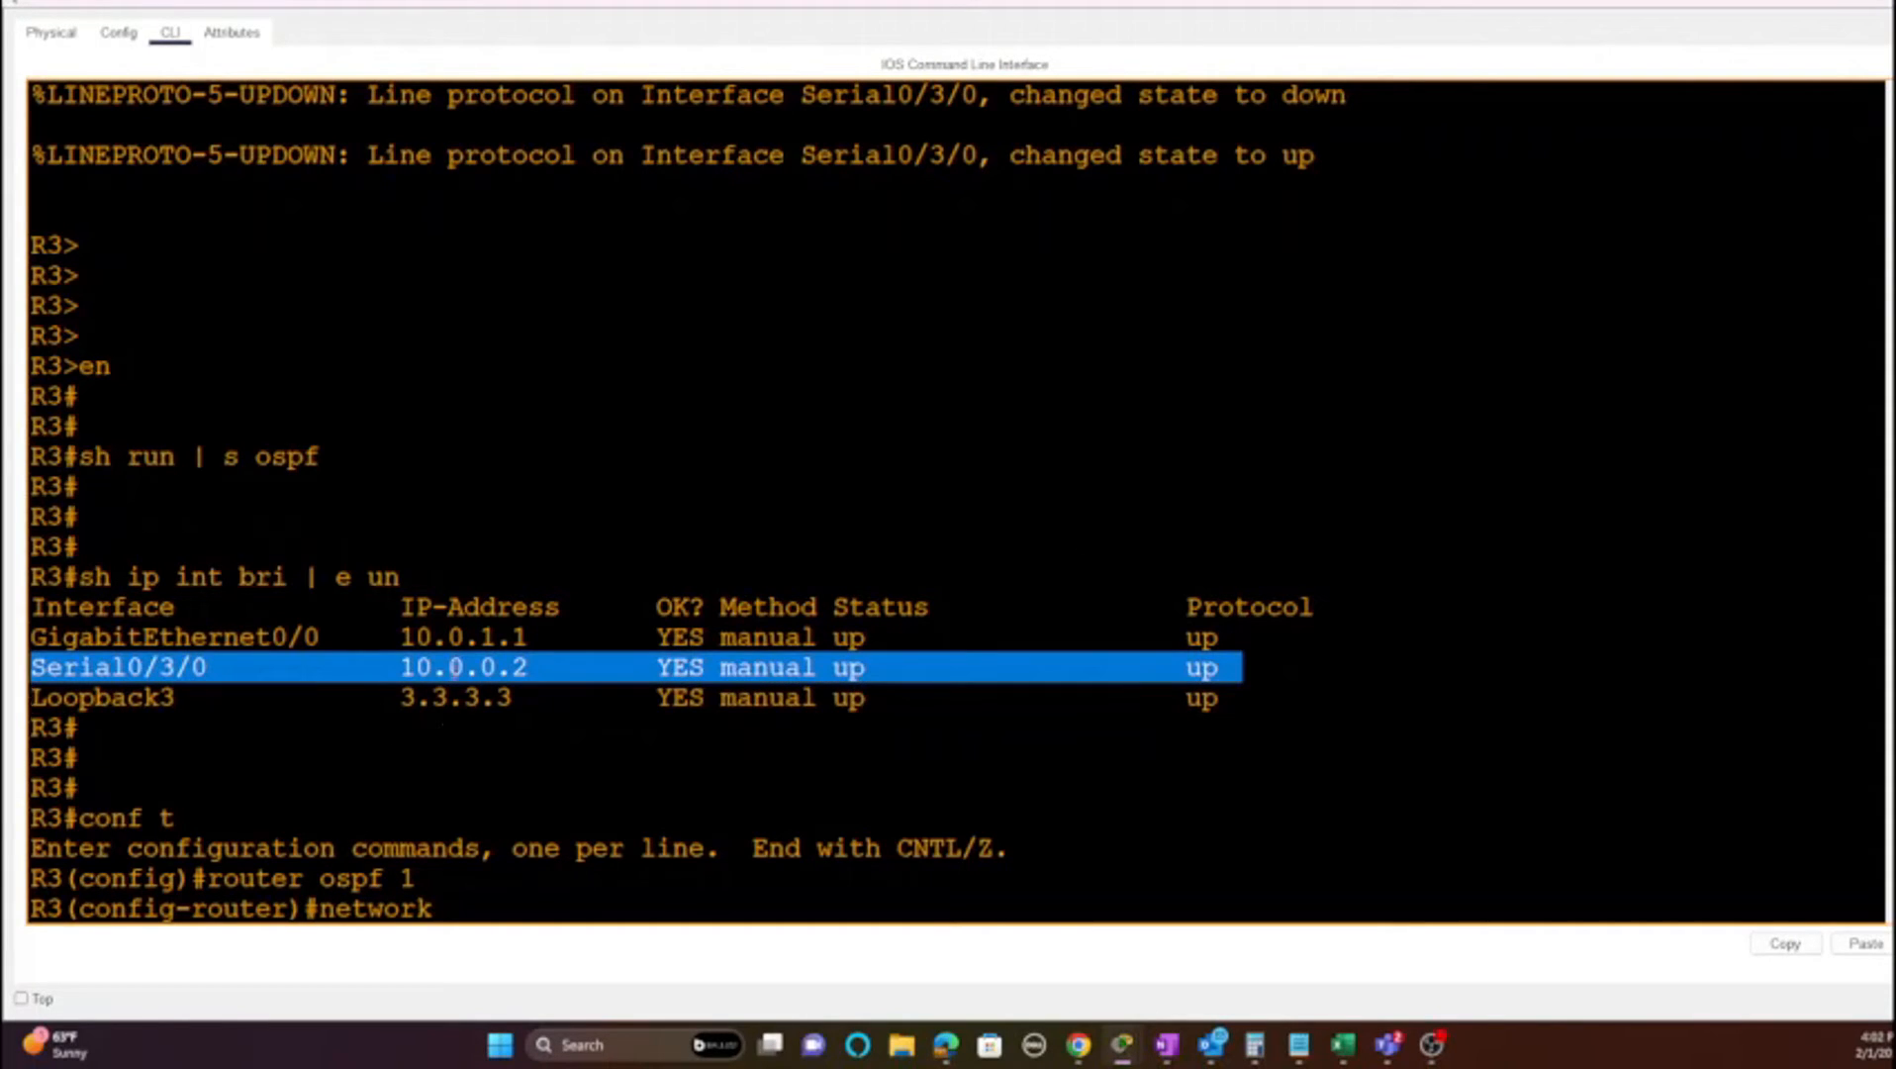
{"action": "left_click", "coordinate": [518, 826]}
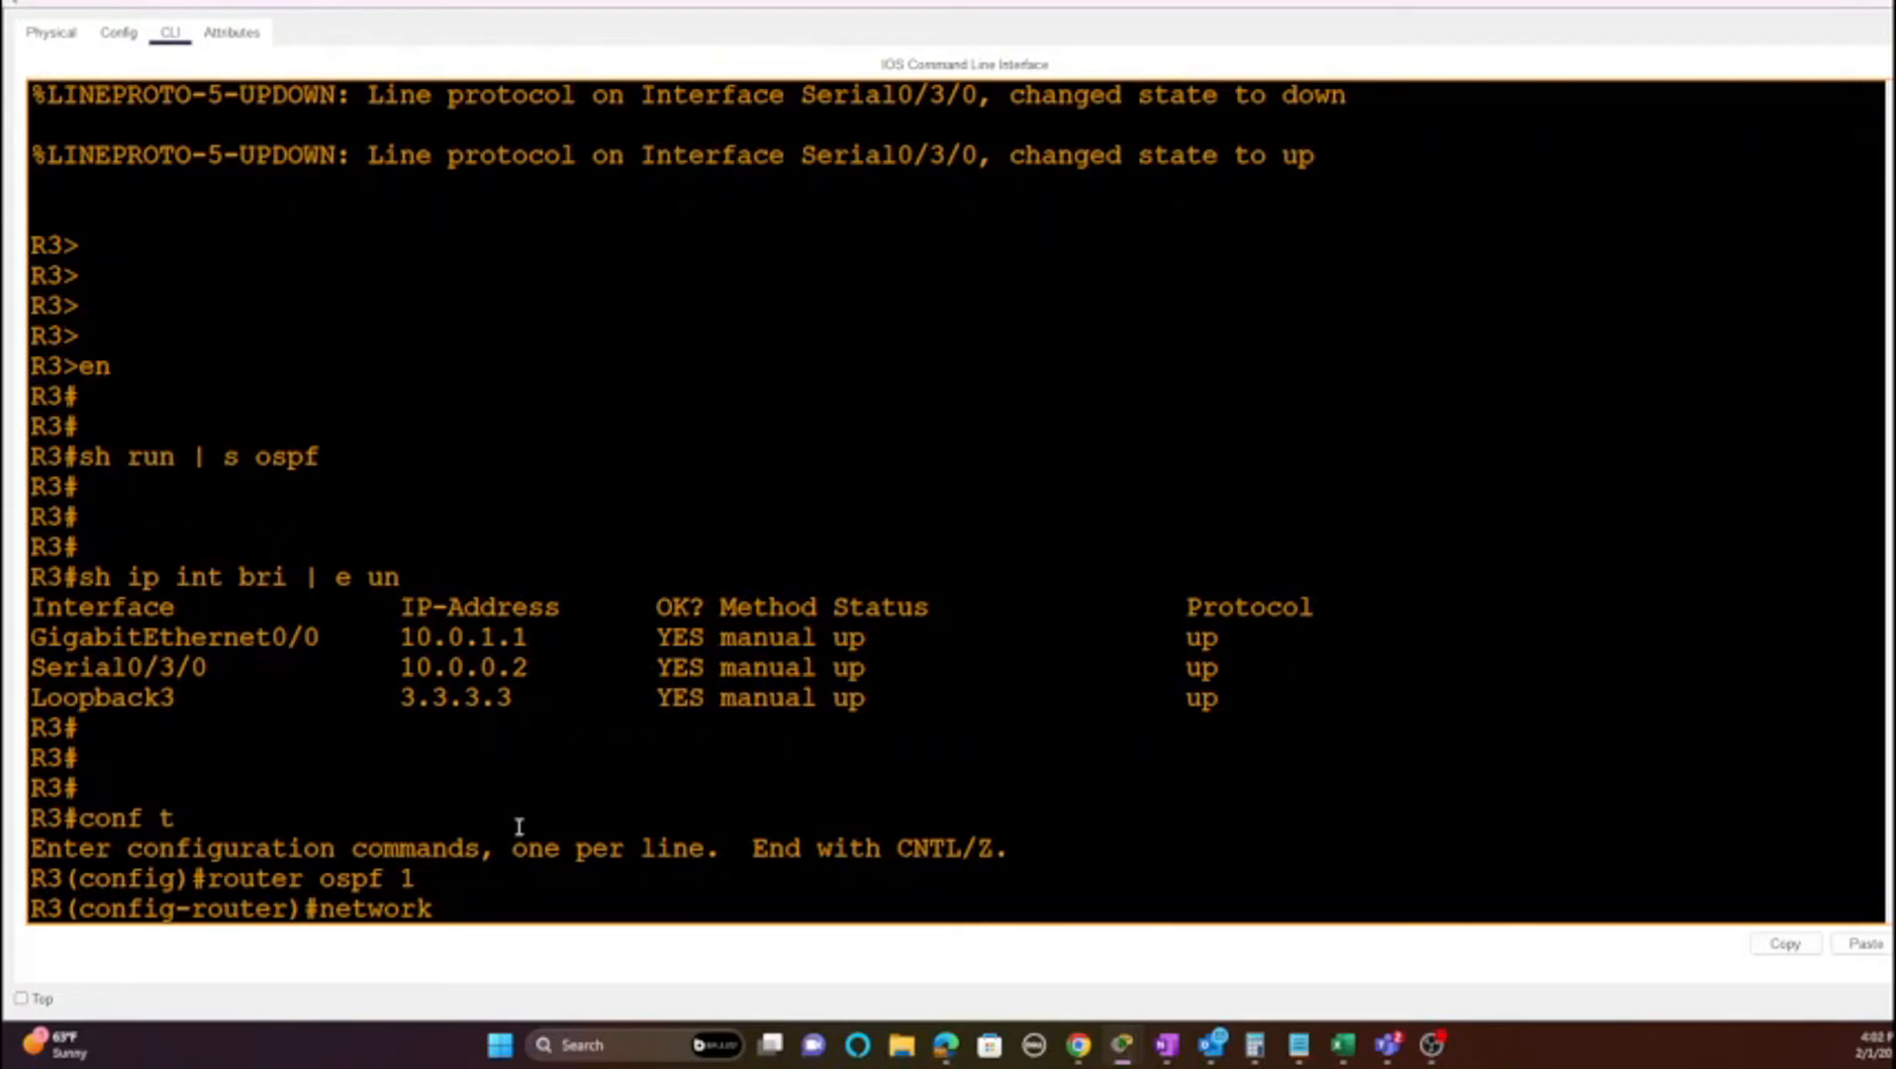
{"action": "type", "text": "10.0.0.0"}
{"action": "type", "text": "0.0.0.3"}
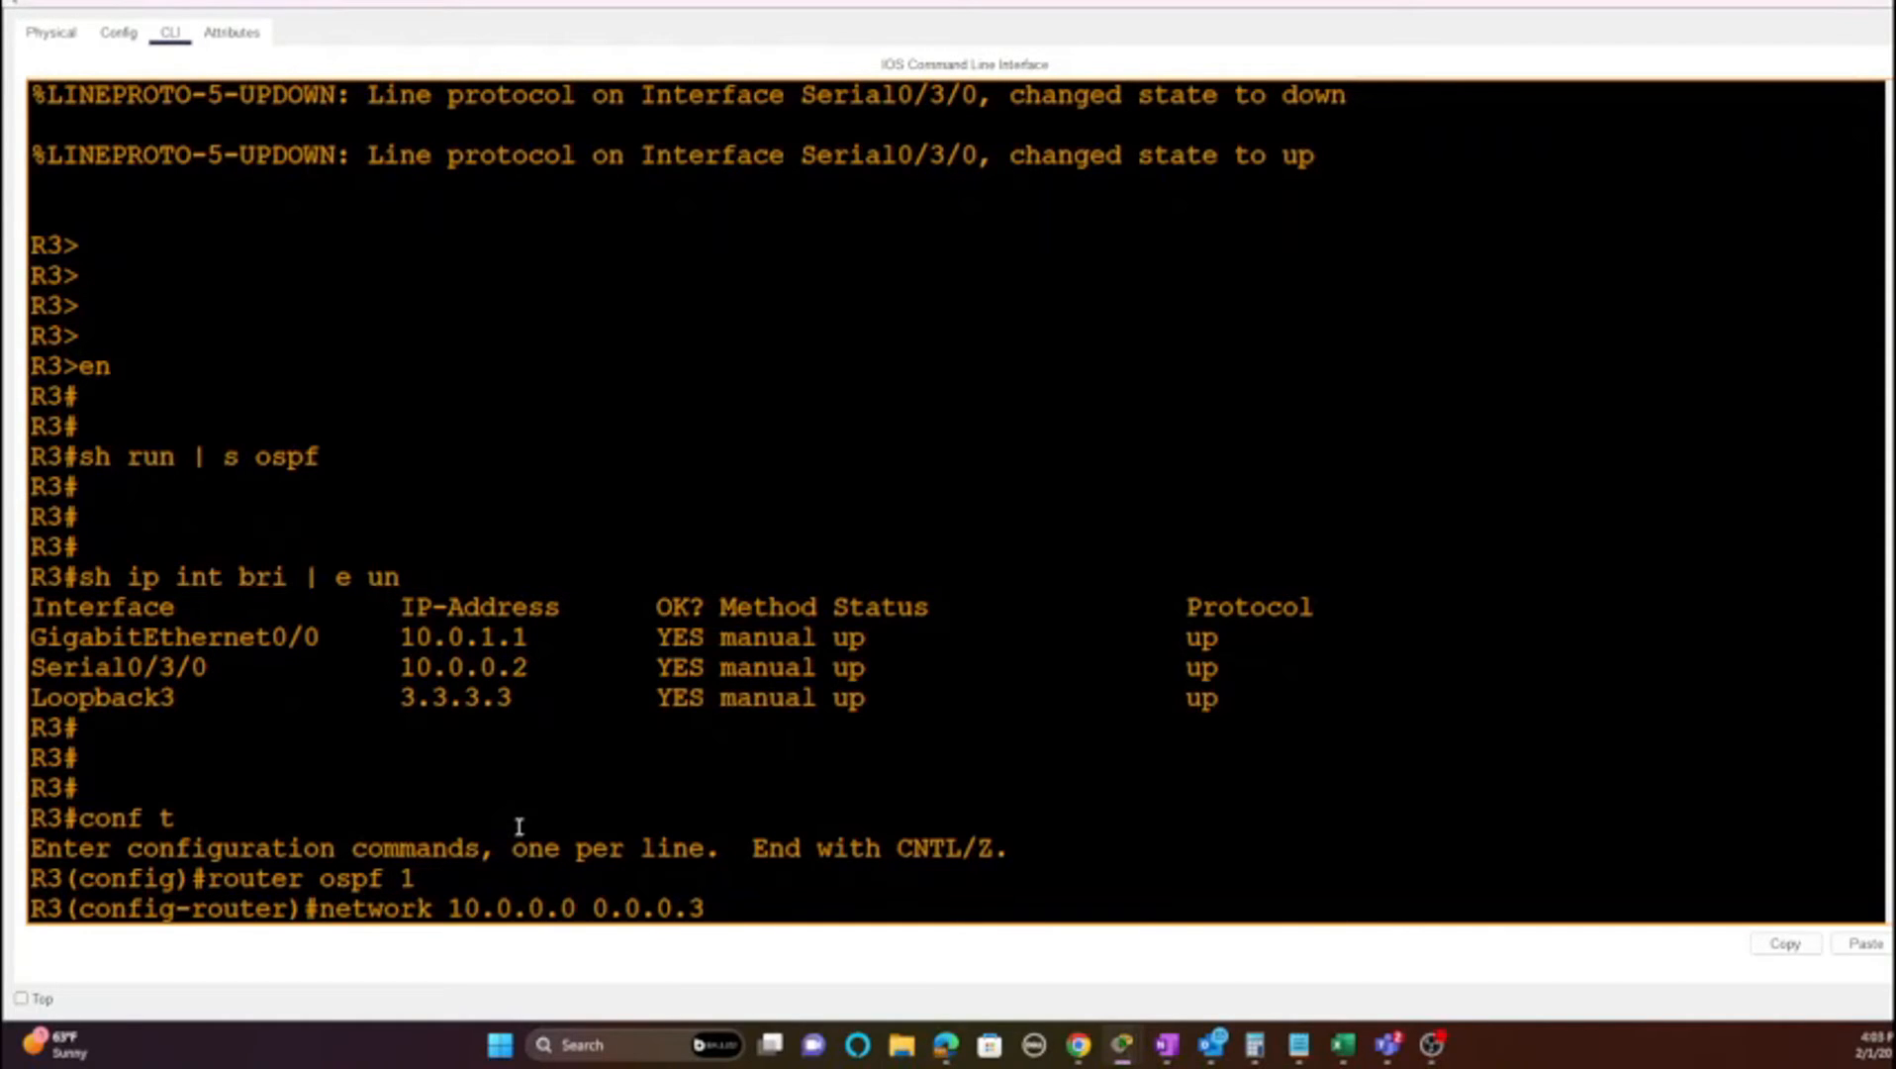
{"action": "type", "text": "area"}
{"action": "type", "text": "0"}
{"action": "key", "text": "Return"}
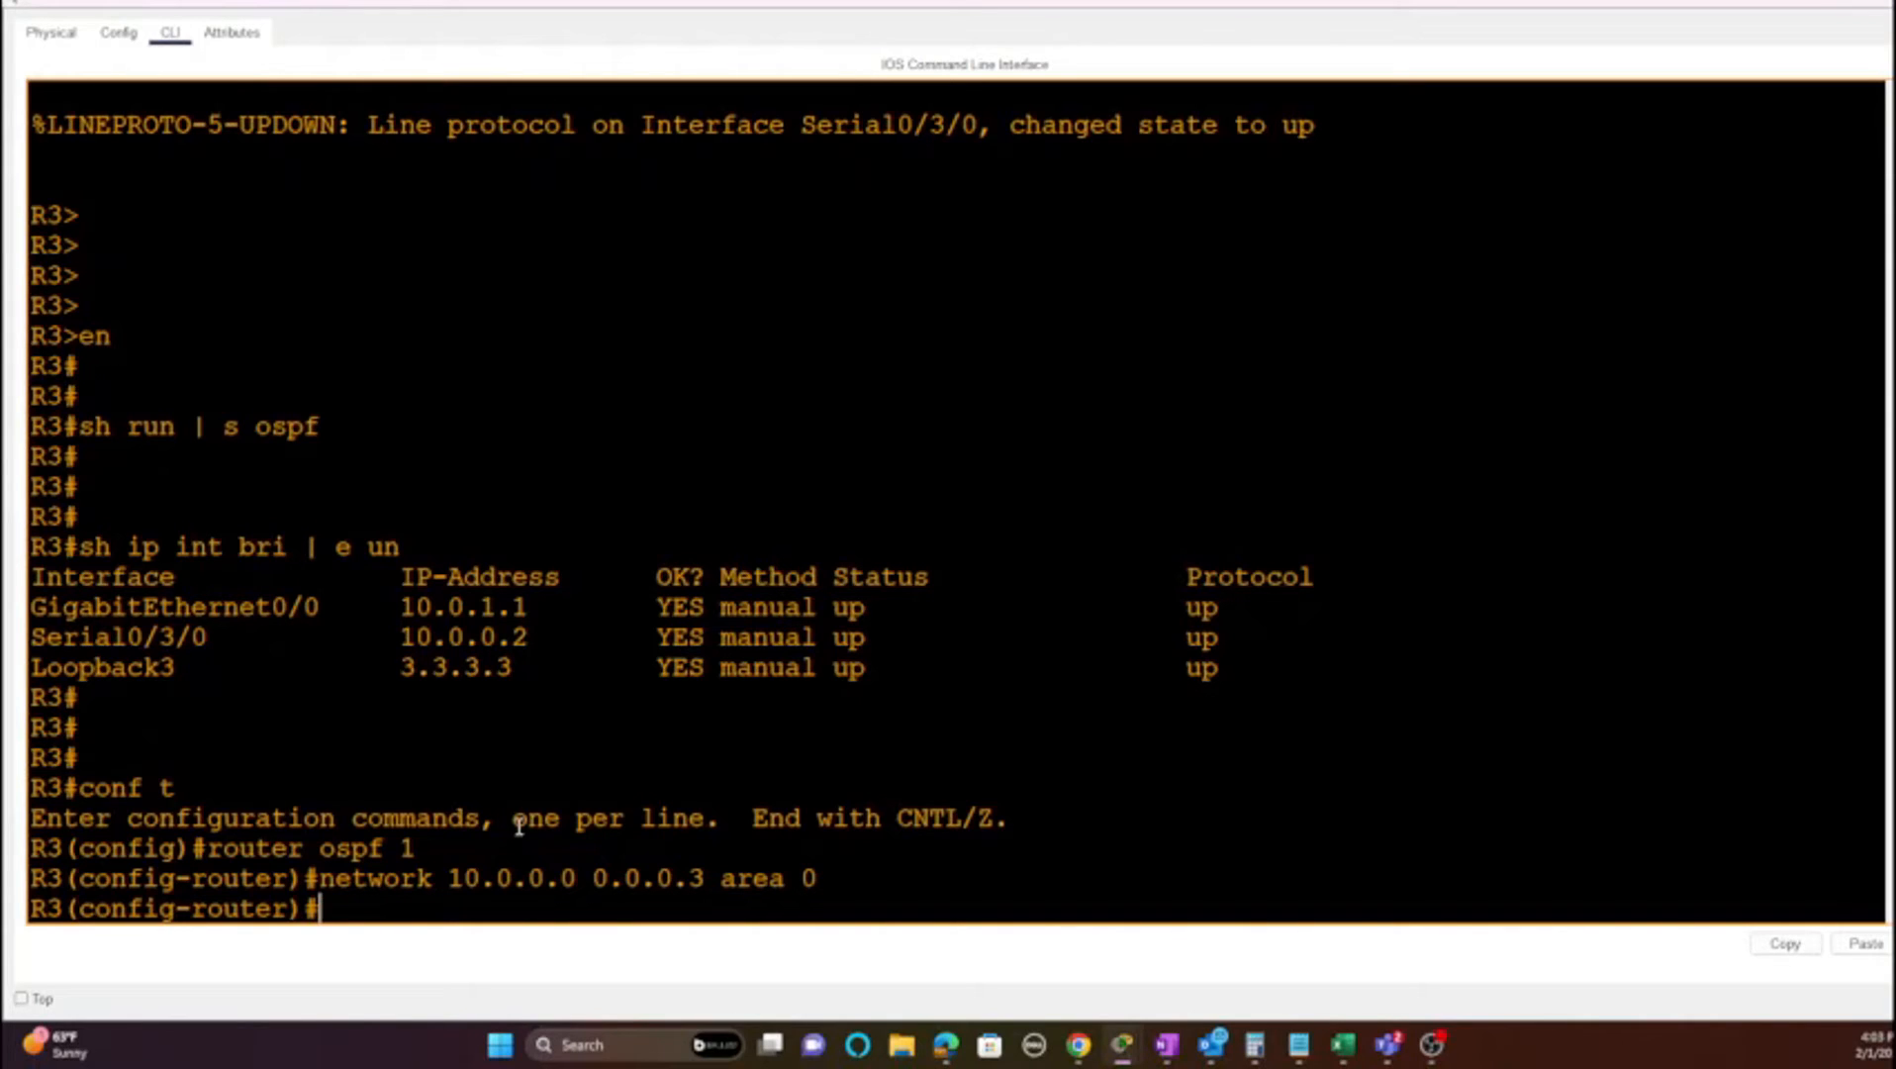
{"action": "type", "text": "exit"}
{"action": "key", "text": "Return"}
{"action": "type", "text": "ip o"}
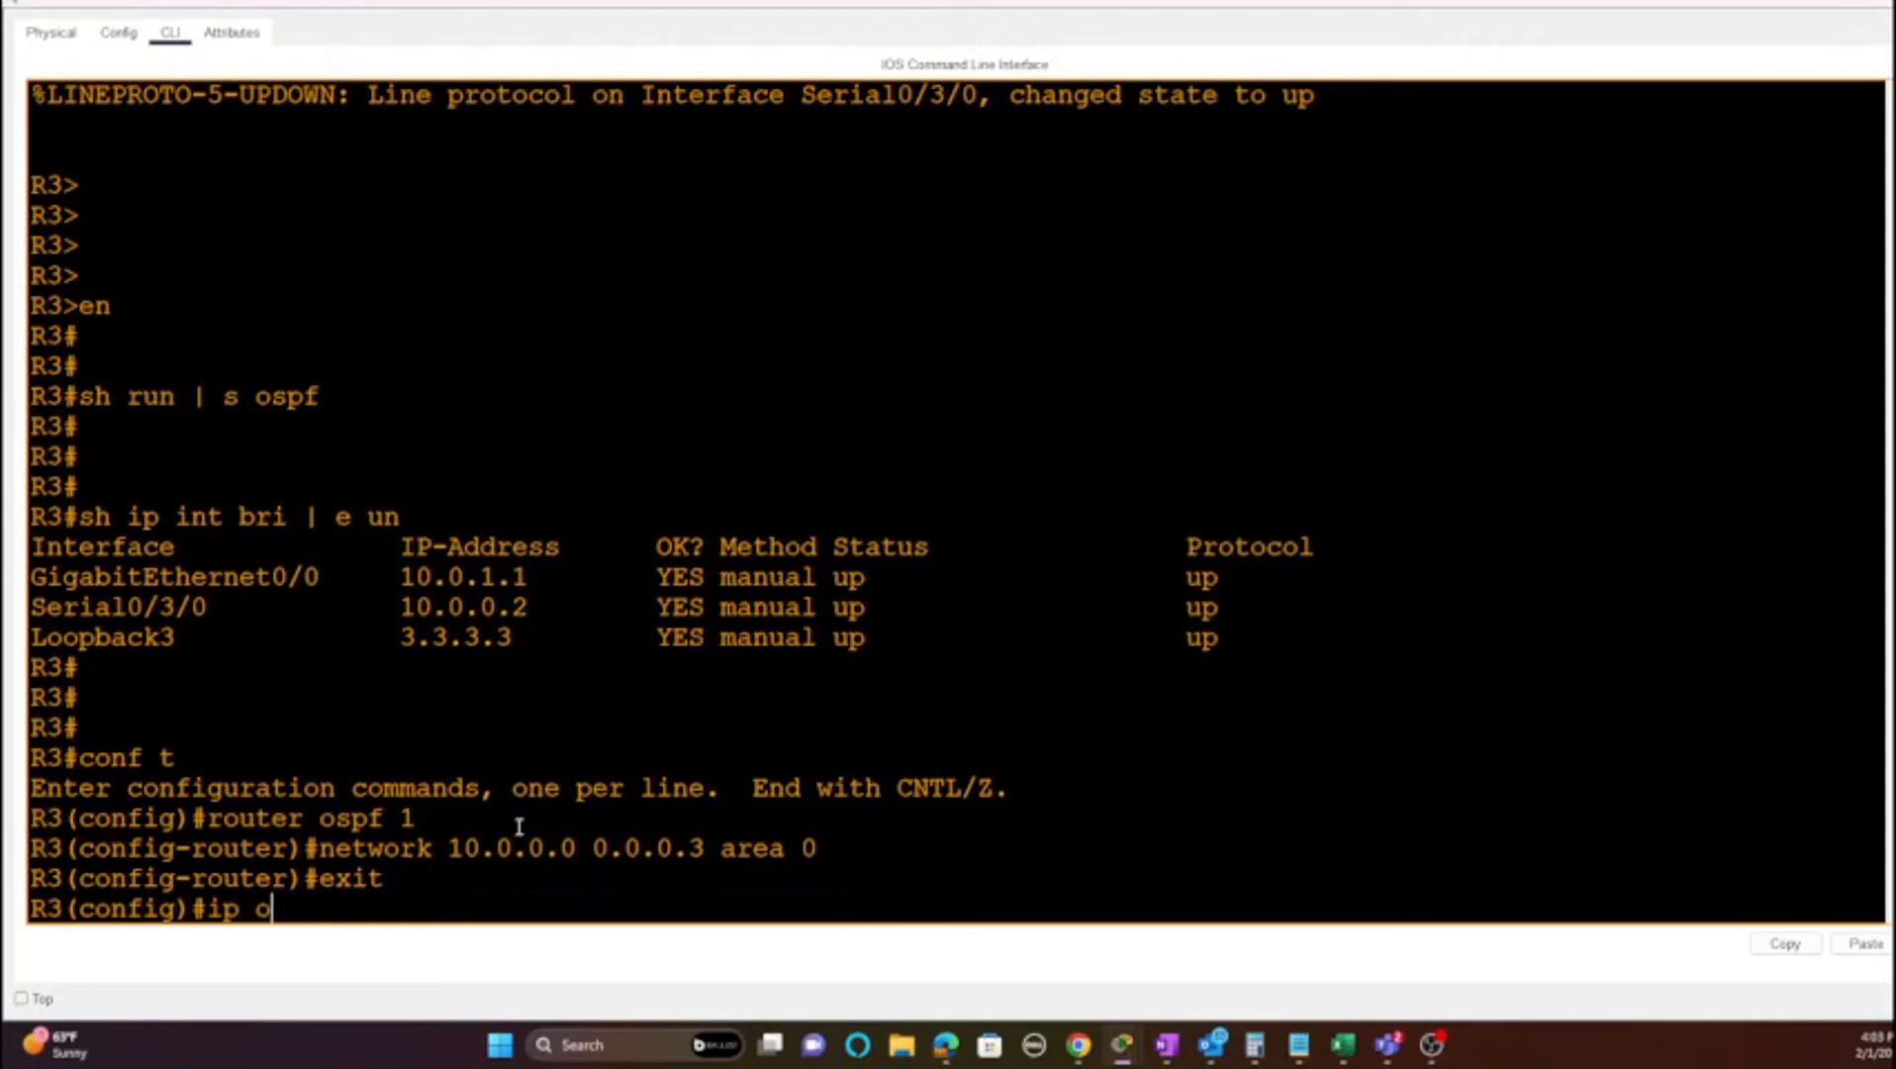
{"action": "type", "text": "spf"}
{"action": "key", "text": "BackSpace"}
{"action": "key", "text": "BackSpace"}
{"action": "key", "text": "BackSpace"}
{"action": "key", "text": "BackSpace"}
{"action": "key", "text": "BackSpace"}
{"action": "key", "text": "BackSpace"}
{"action": "key", "text": "BackSpace"}
{"action": "key", "text": "BackSpace"}
Step: Open interface configuration for gi0/0 on R3 and enable OSPF process 1 in area 0 directly on it
{"action": "type", "text": "int gi0/0"}
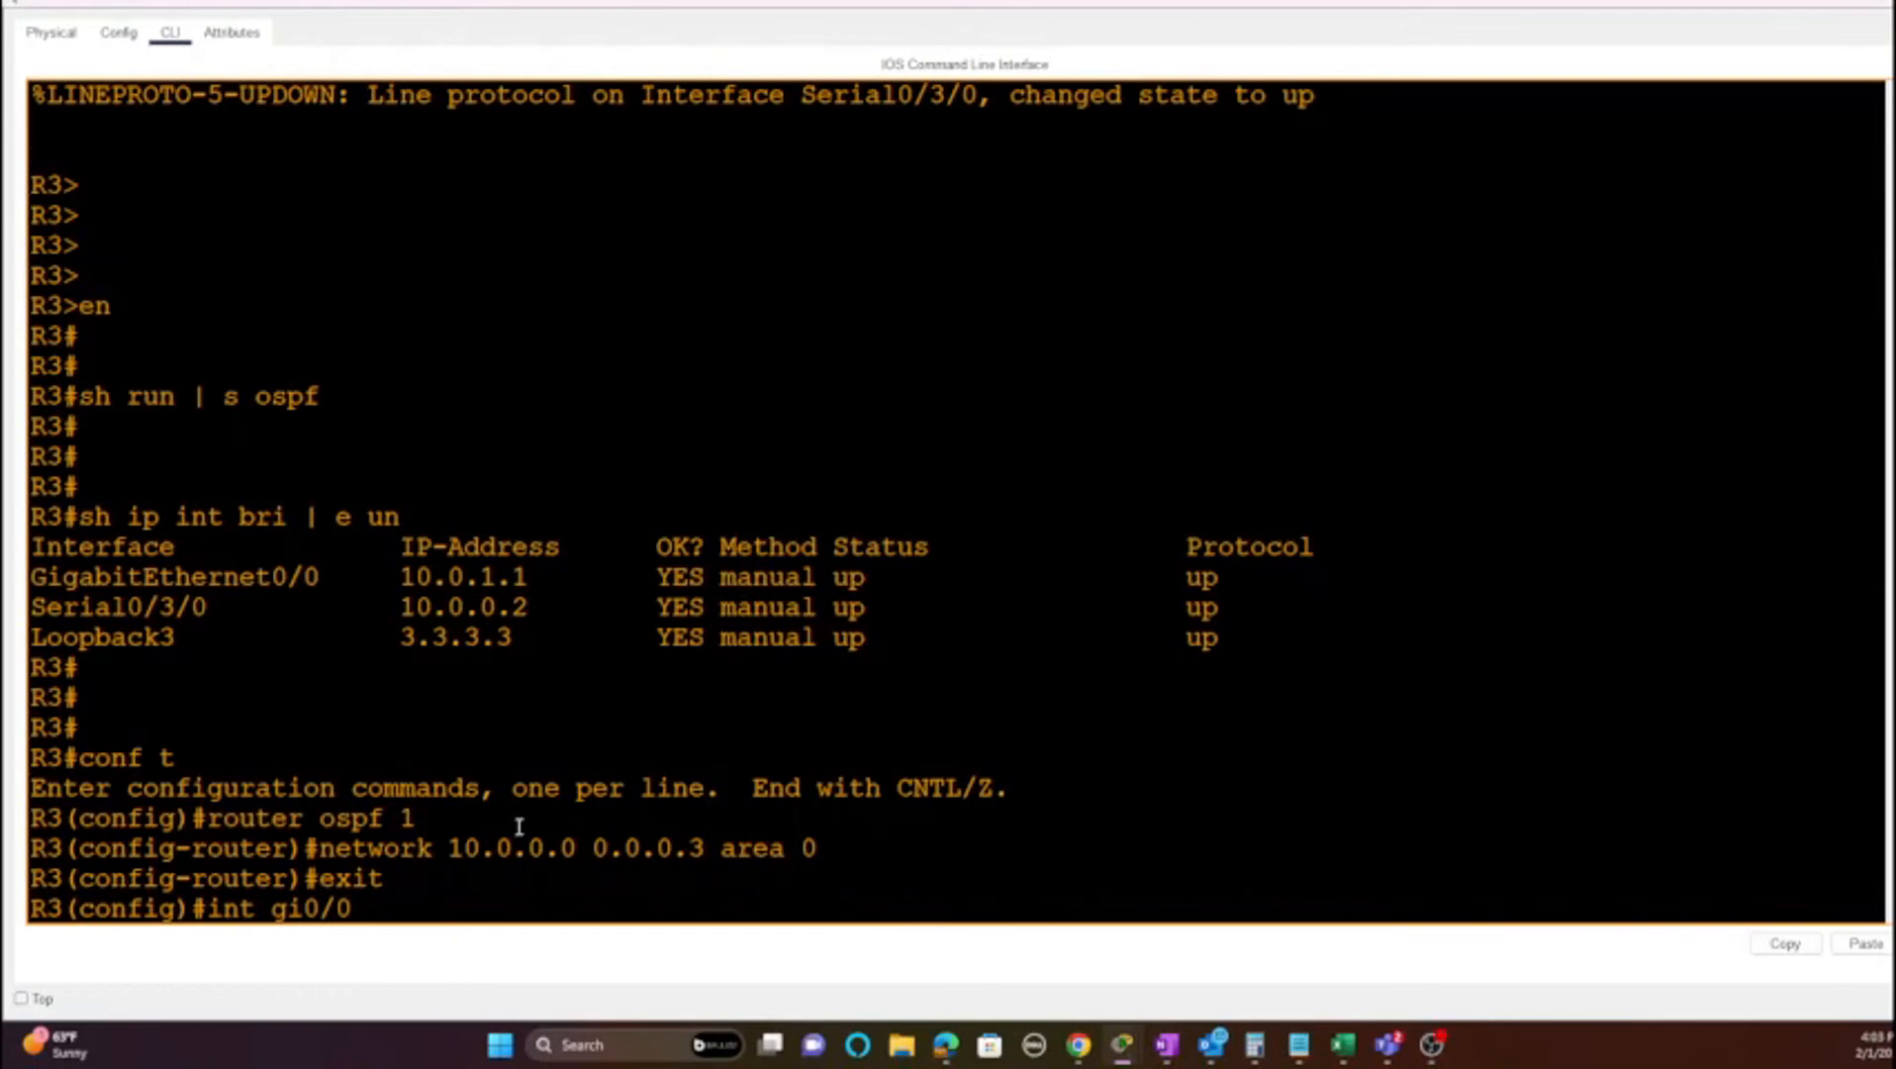
{"action": "key", "text": "Return"}
{"action": "type", "text": "ip ospf 1"}
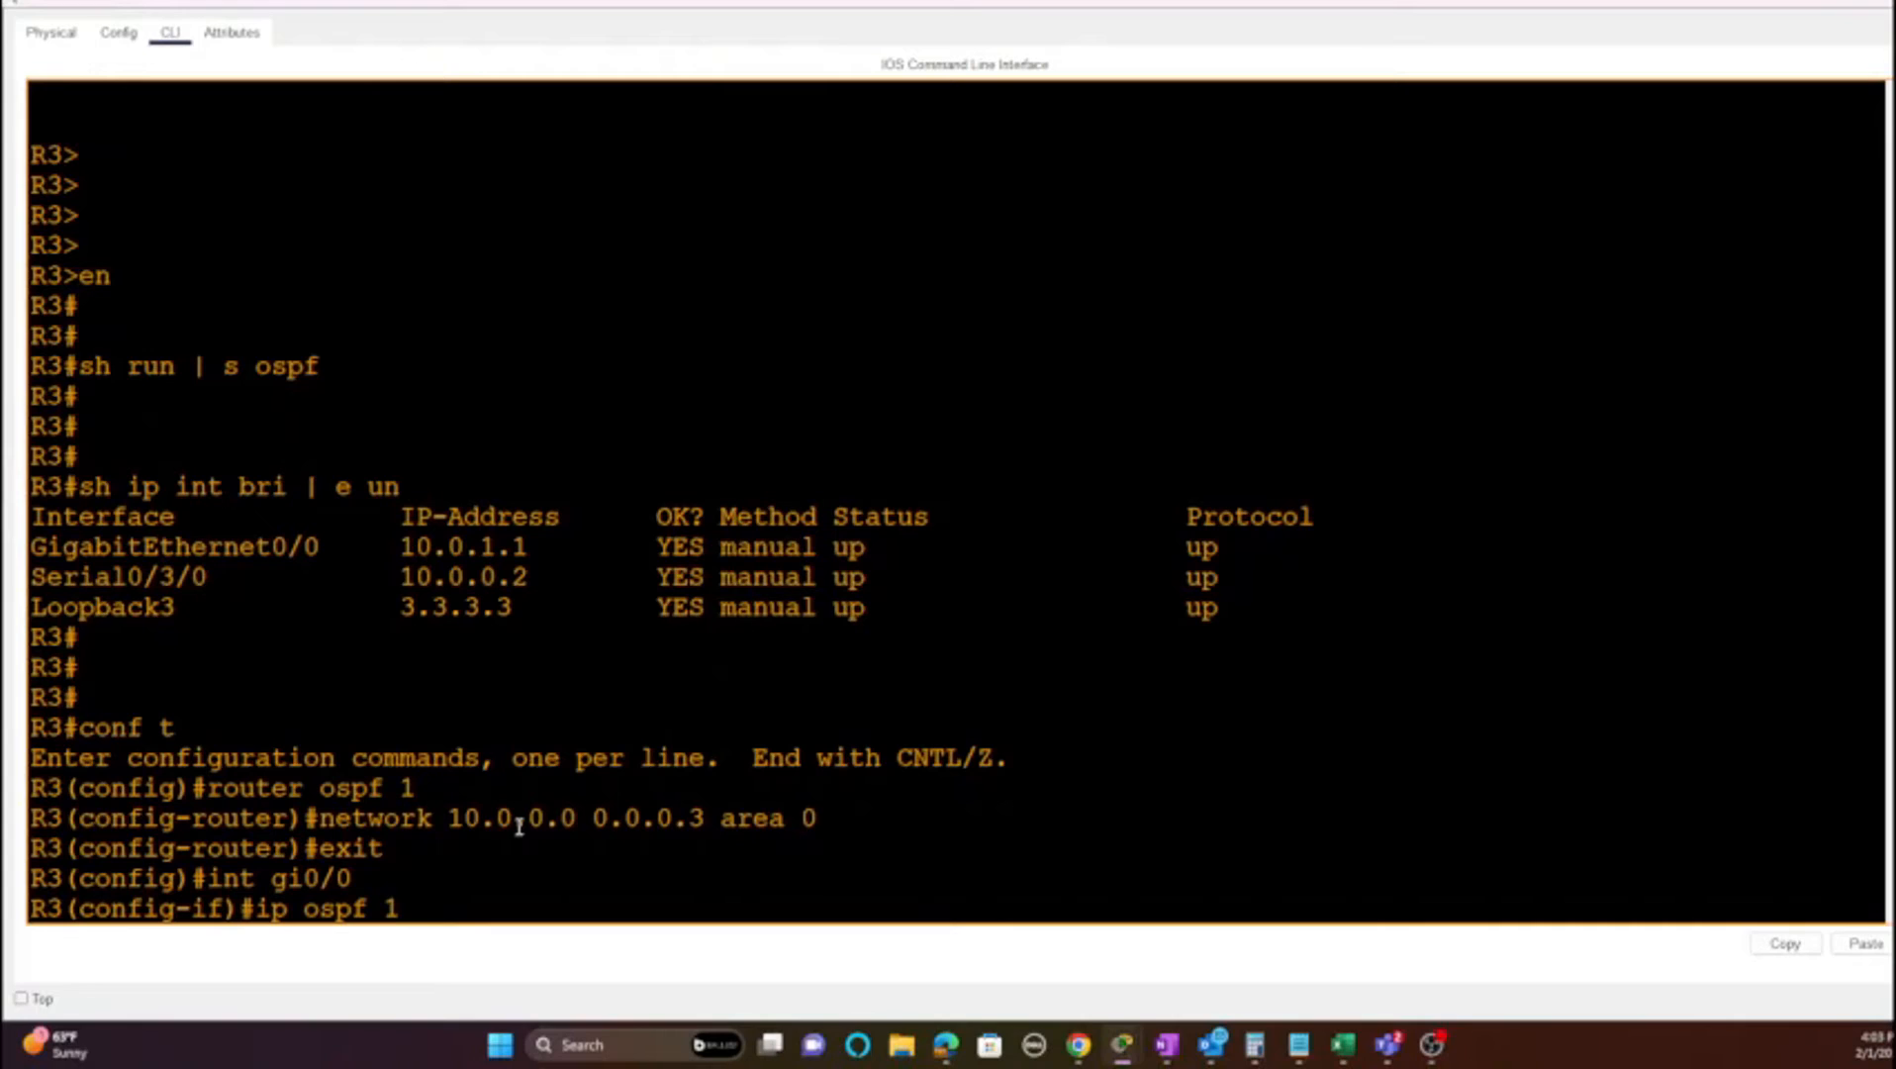
{"action": "type", "text": " ar"}
{"action": "key", "text": "Tab"}
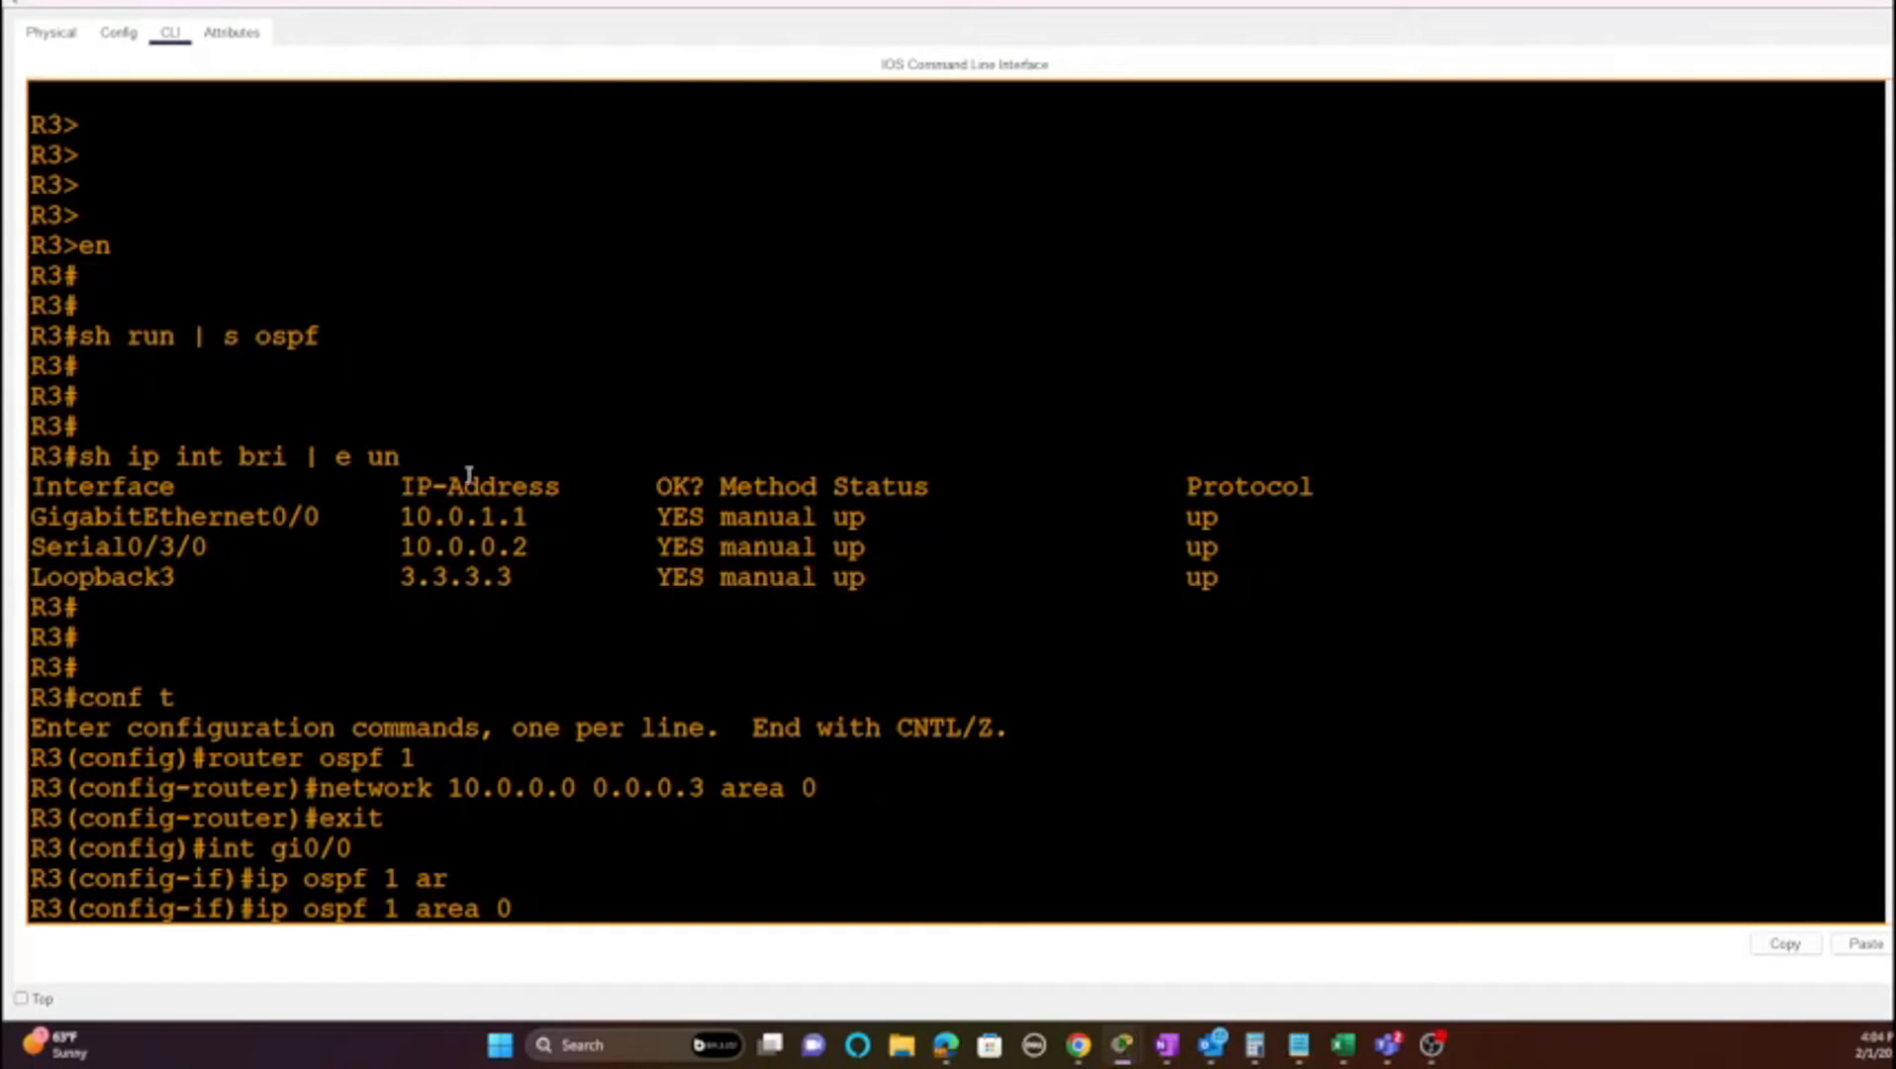
{"action": "triple_click", "coordinate": [469, 512]}
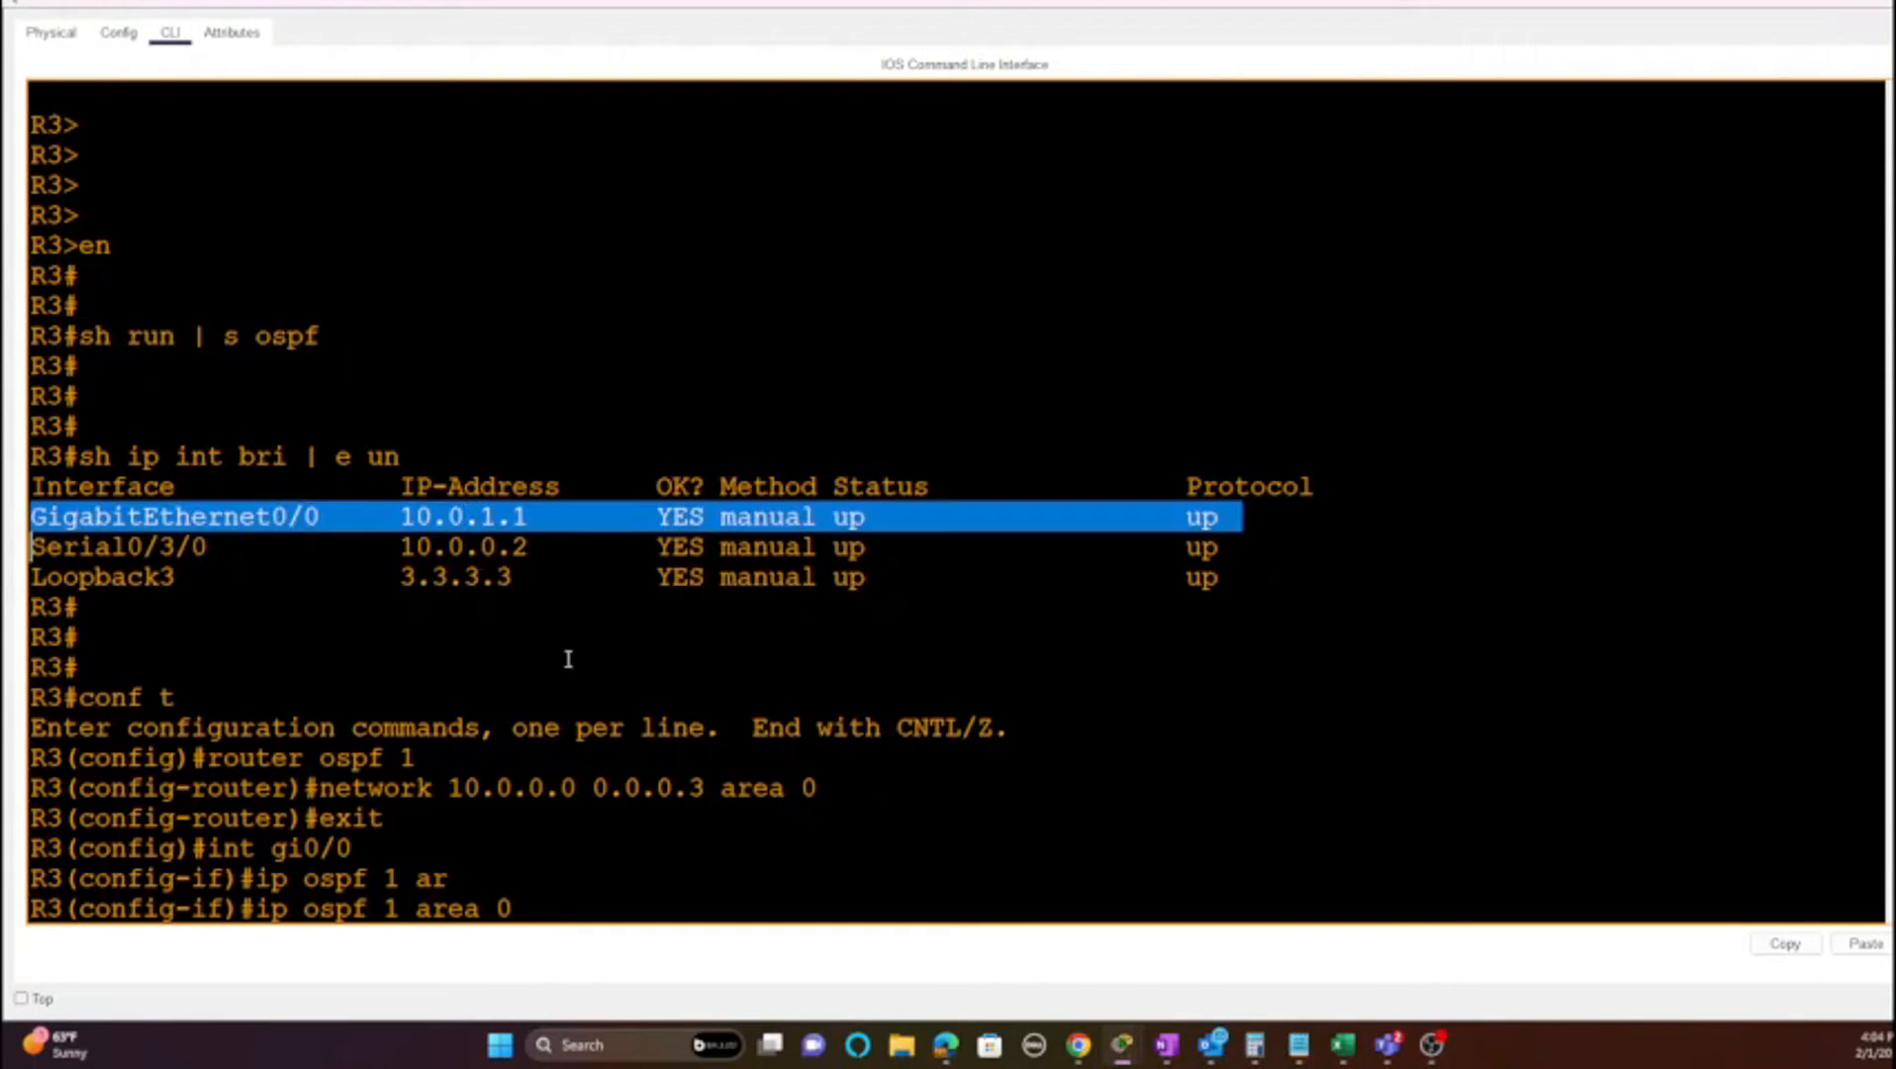
{"action": "left_click", "coordinate": [596, 671]}
{"action": "key", "text": "Return"}
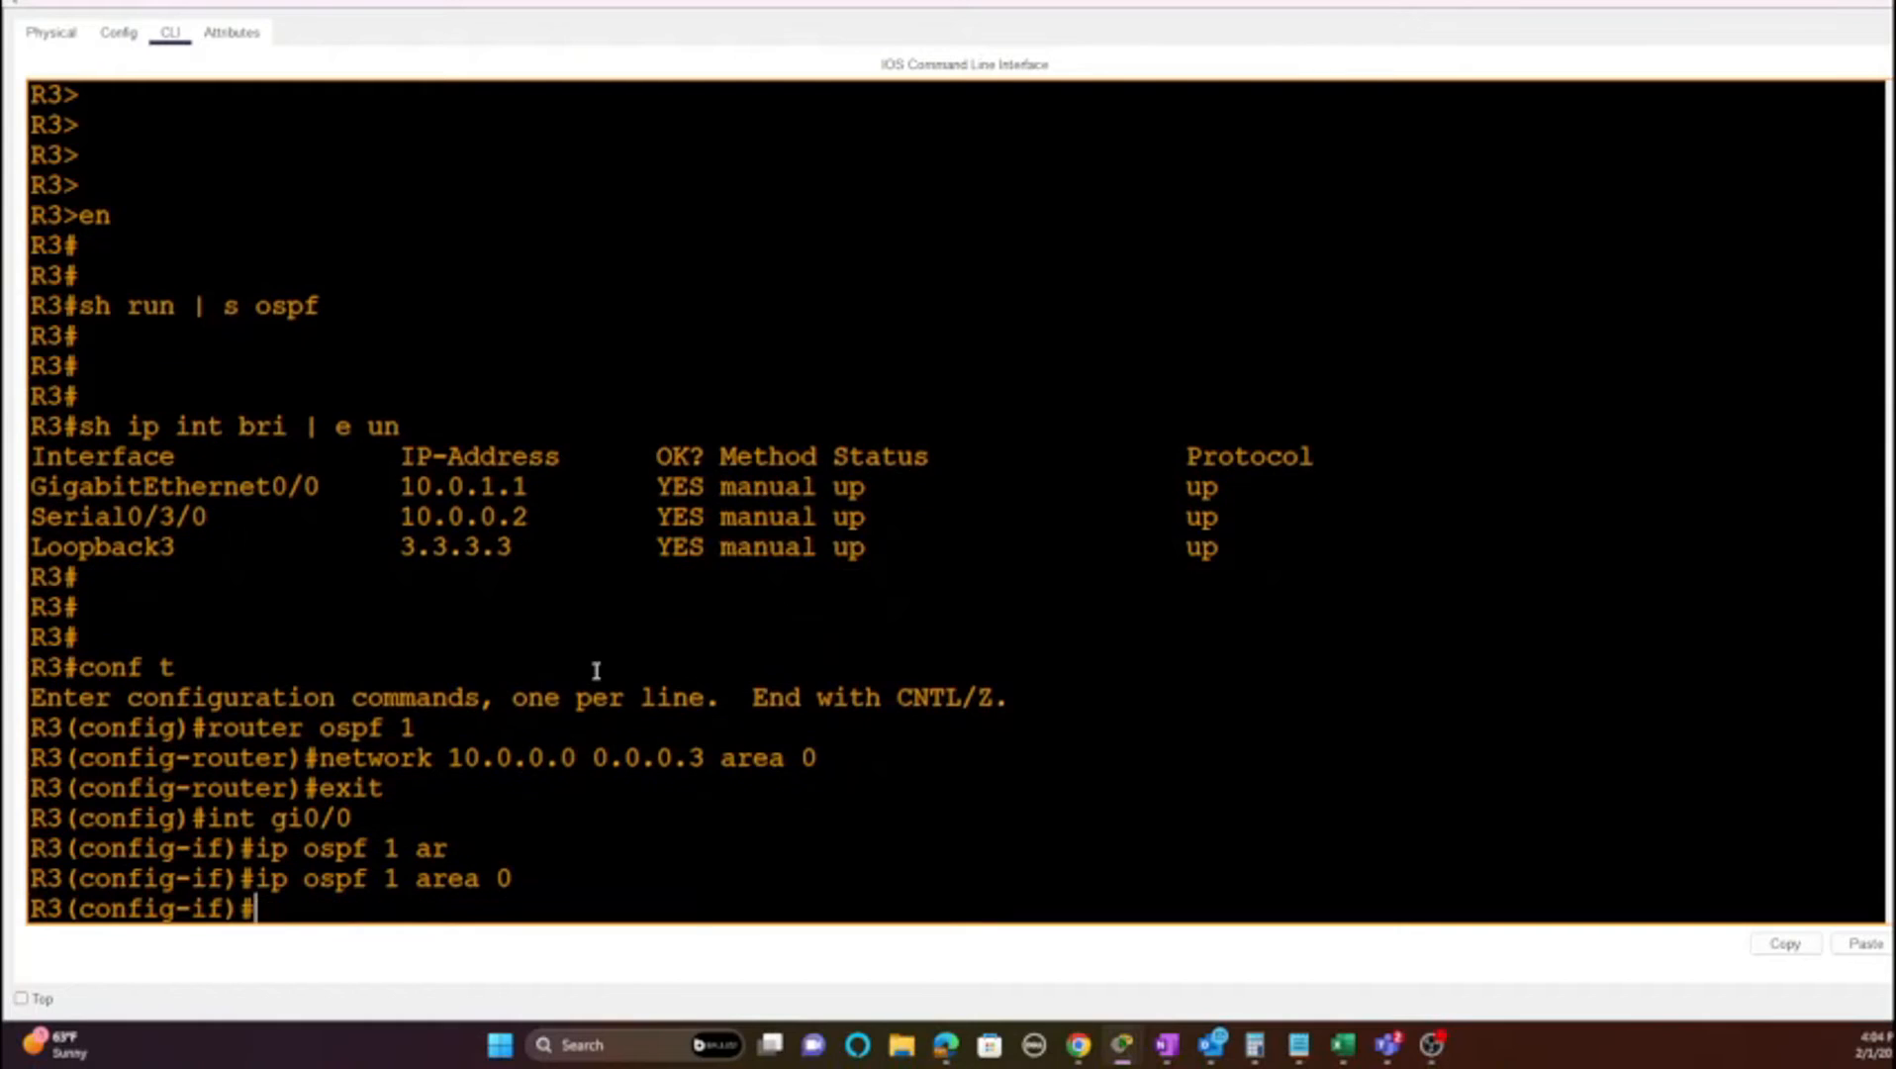
Step: Leave the interface, enable console logging on R3 with logg con, and end configuration mode
{"action": "type", "text": "exit"}
{"action": "key", "text": "Return"}
{"action": "type", "text": "logg con"}
{"action": "key", "text": "Return"}
{"action": "type", "text": "end"}
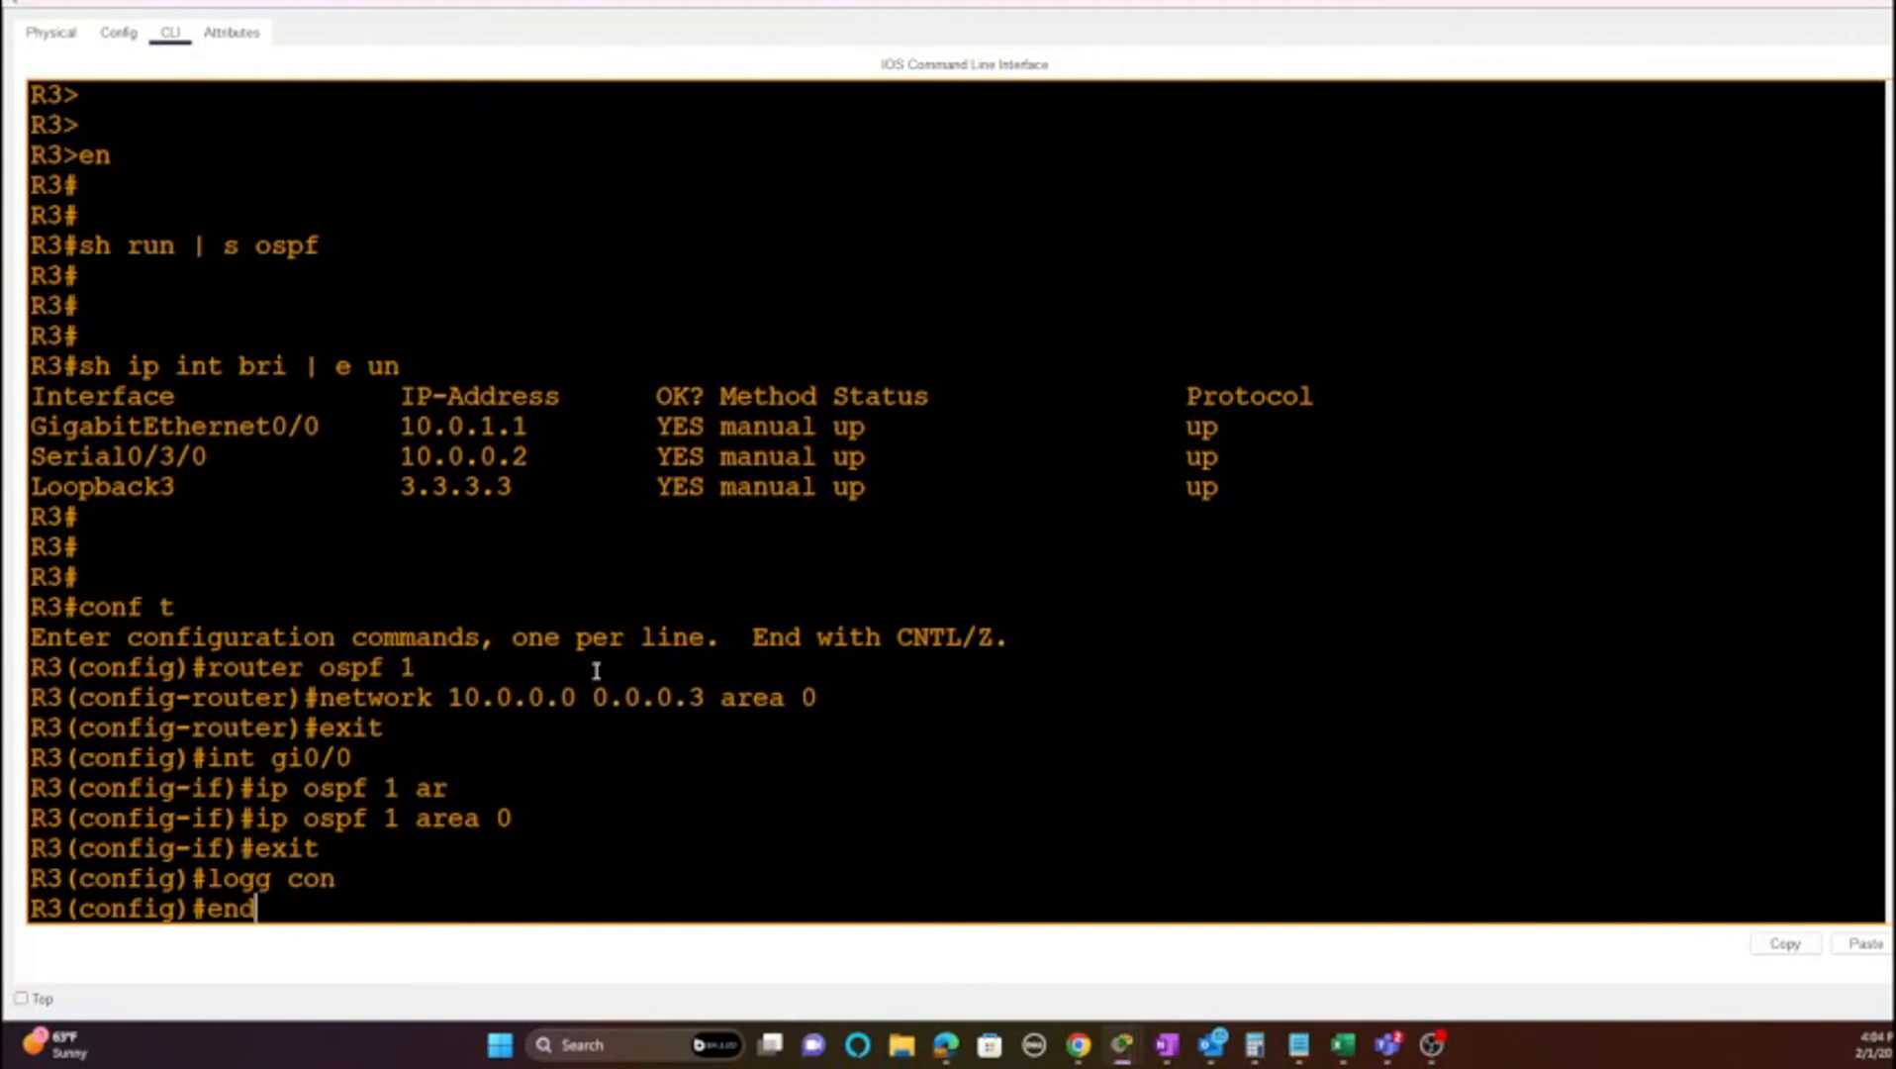
{"action": "key", "text": "Return"}
{"action": "key", "text": "Return"}
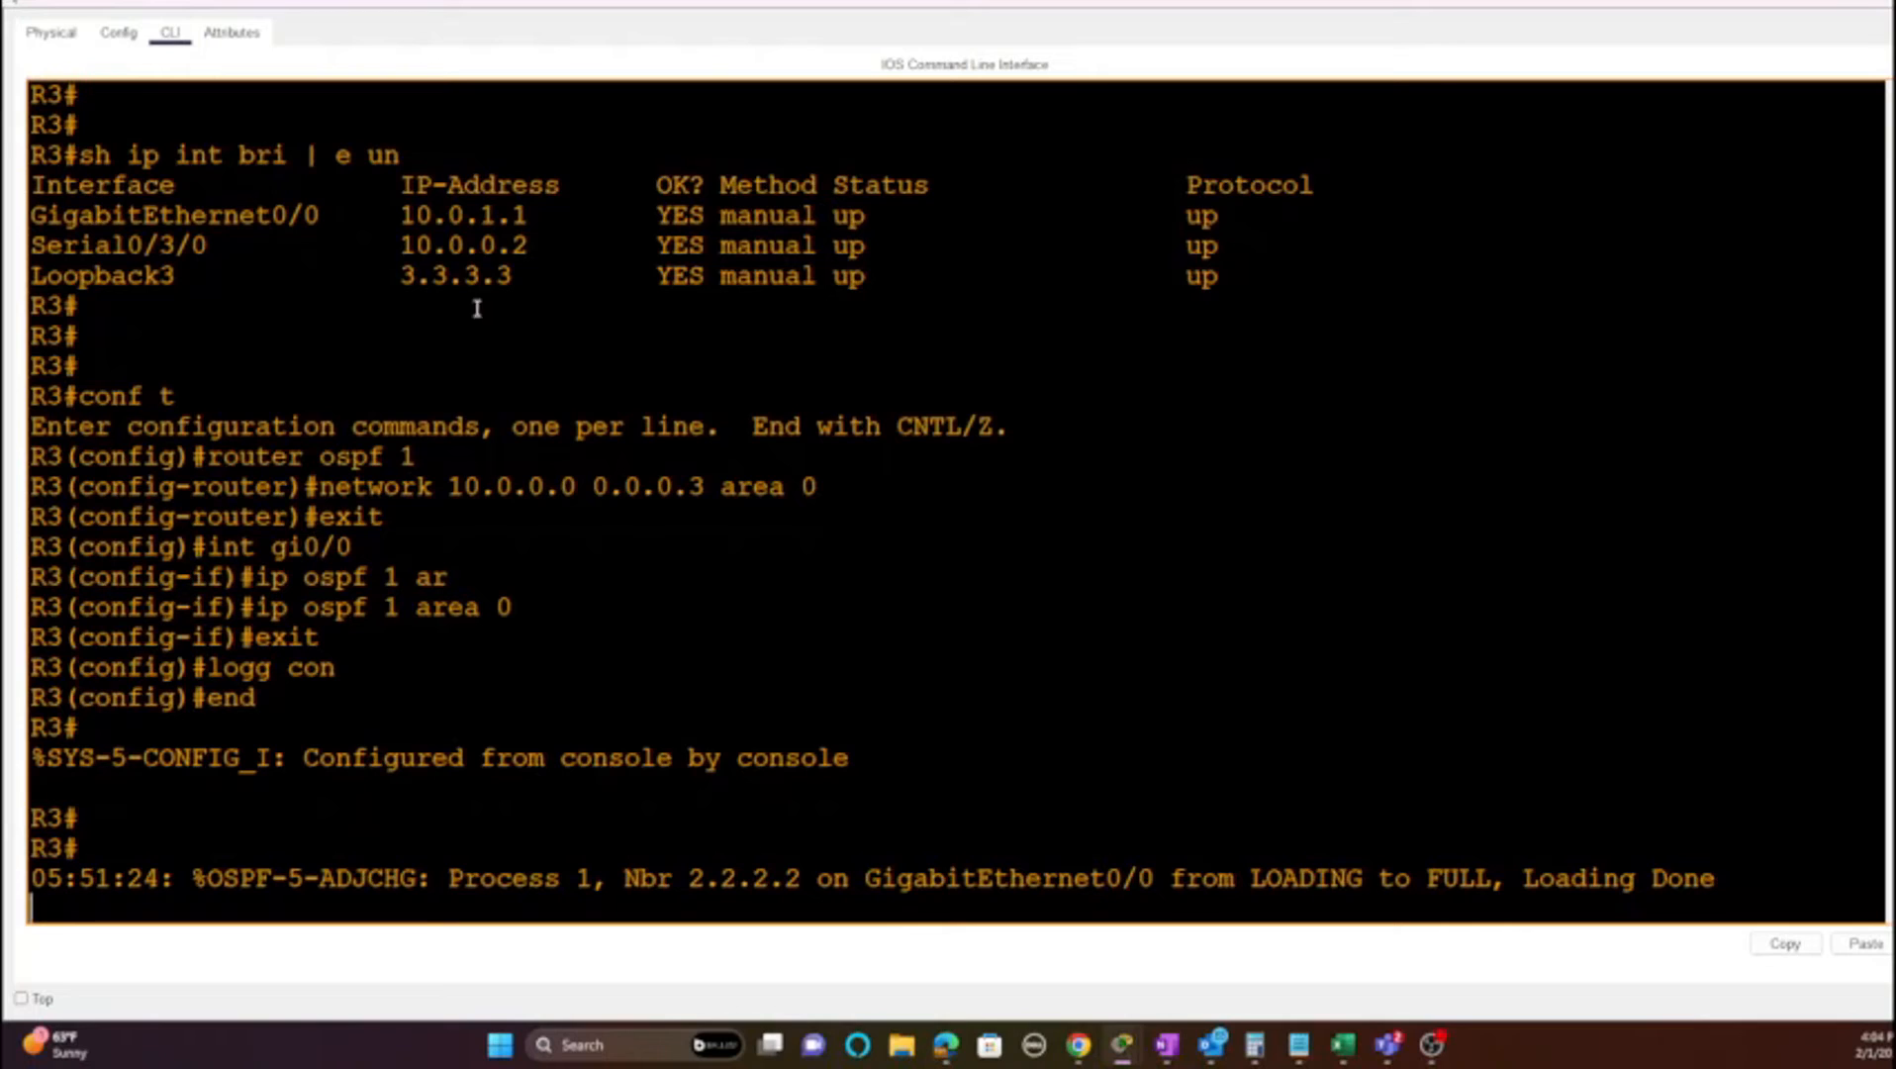
Step: Open the PC's command prompt from the topology and ping 10.0.2.2 again
{"action": "mouse_move", "coordinate": [1143, 1027]}
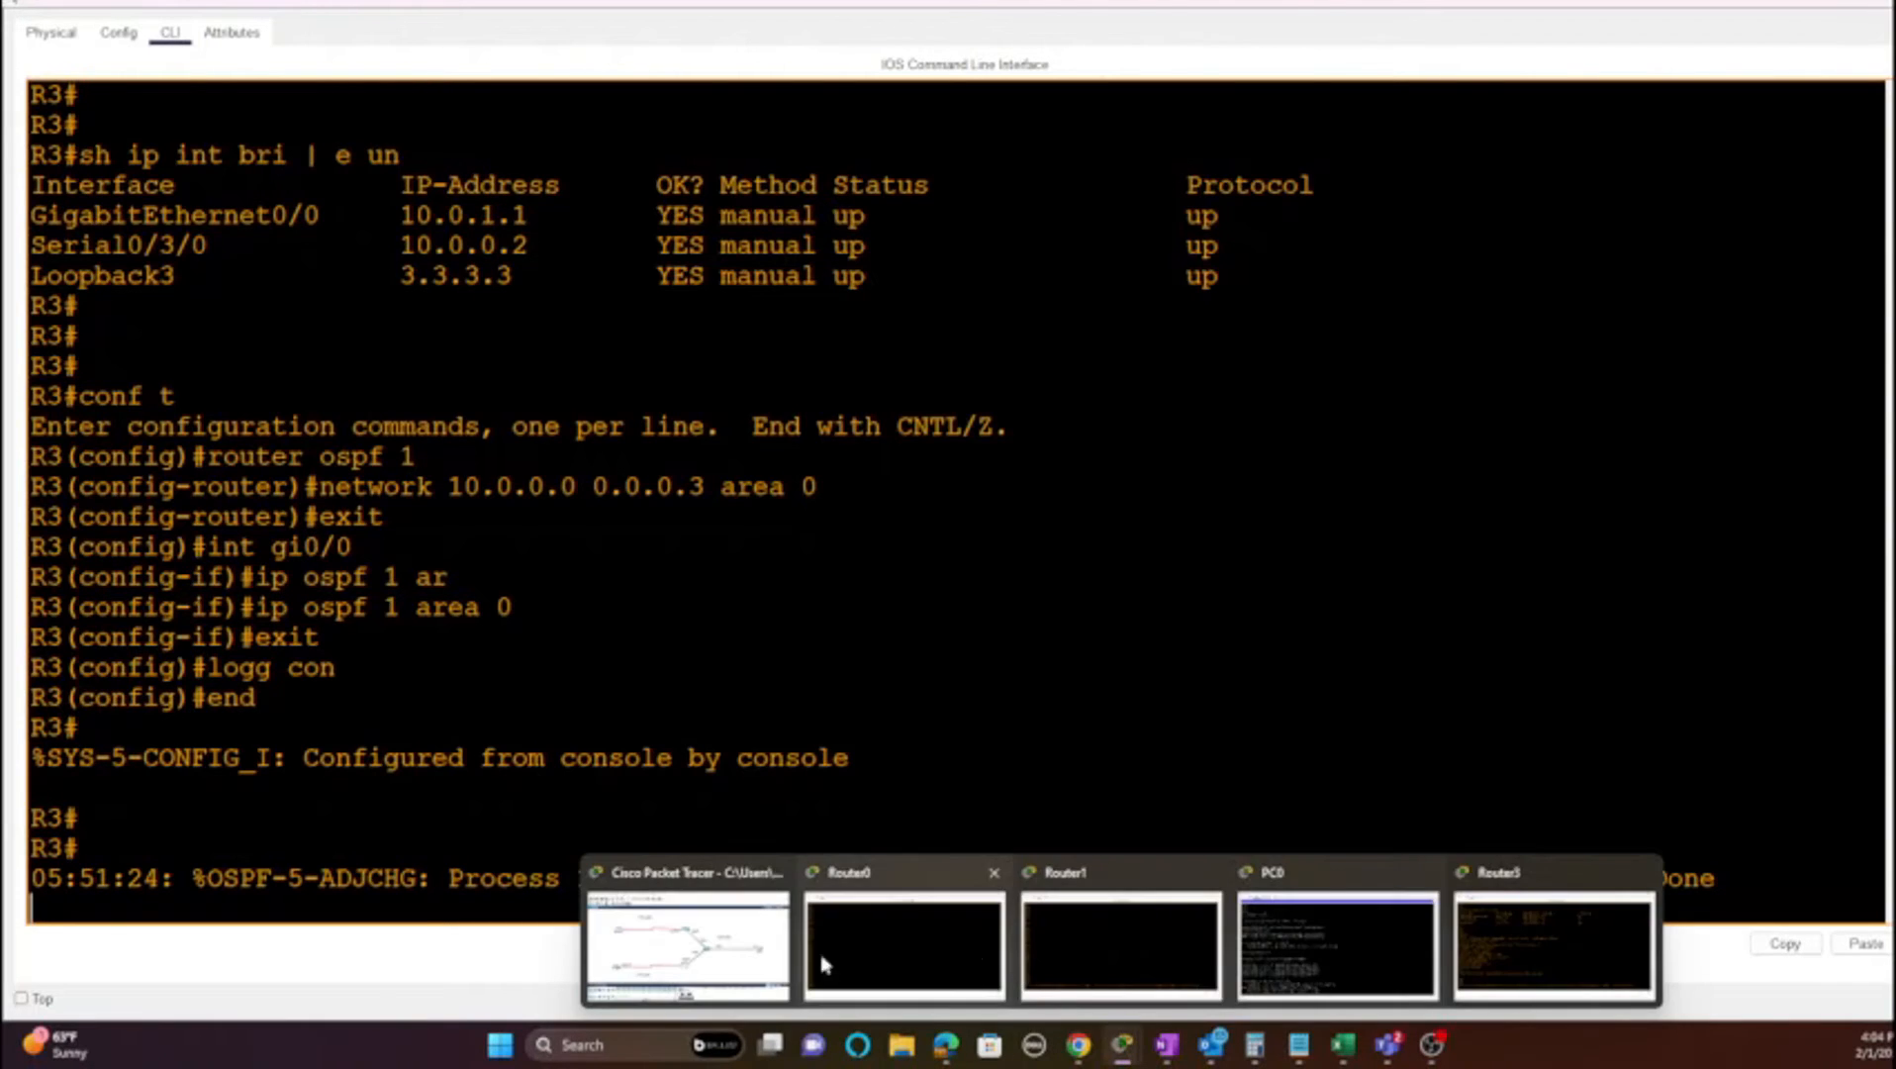
{"action": "left_click", "coordinate": [686, 946]}
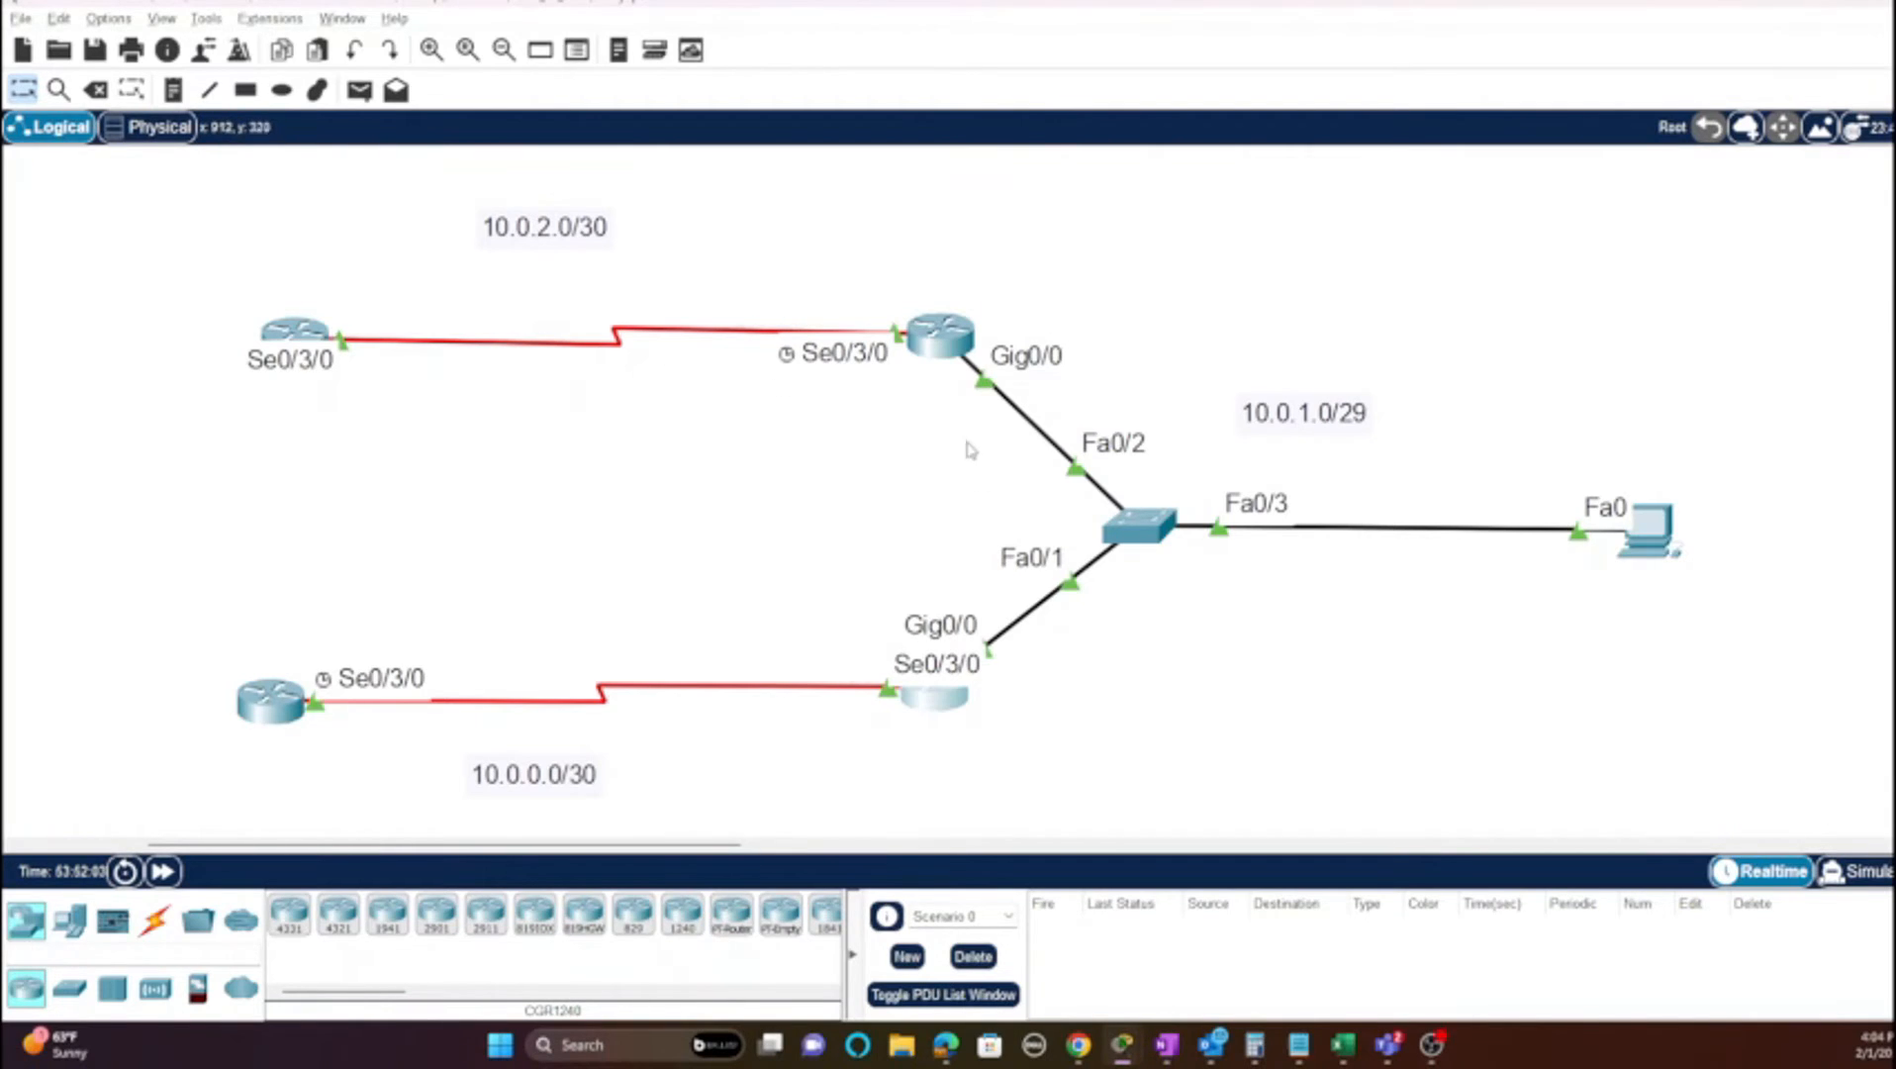
{"action": "mouse_move", "coordinate": [922, 705]}
{"action": "left_click", "coordinate": [1666, 526]}
{"action": "left_click", "coordinate": [1309, 211]}
{"action": "key", "text": "Up"}
{"action": "key", "text": "Up"}
{"action": "key", "text": "Up"}
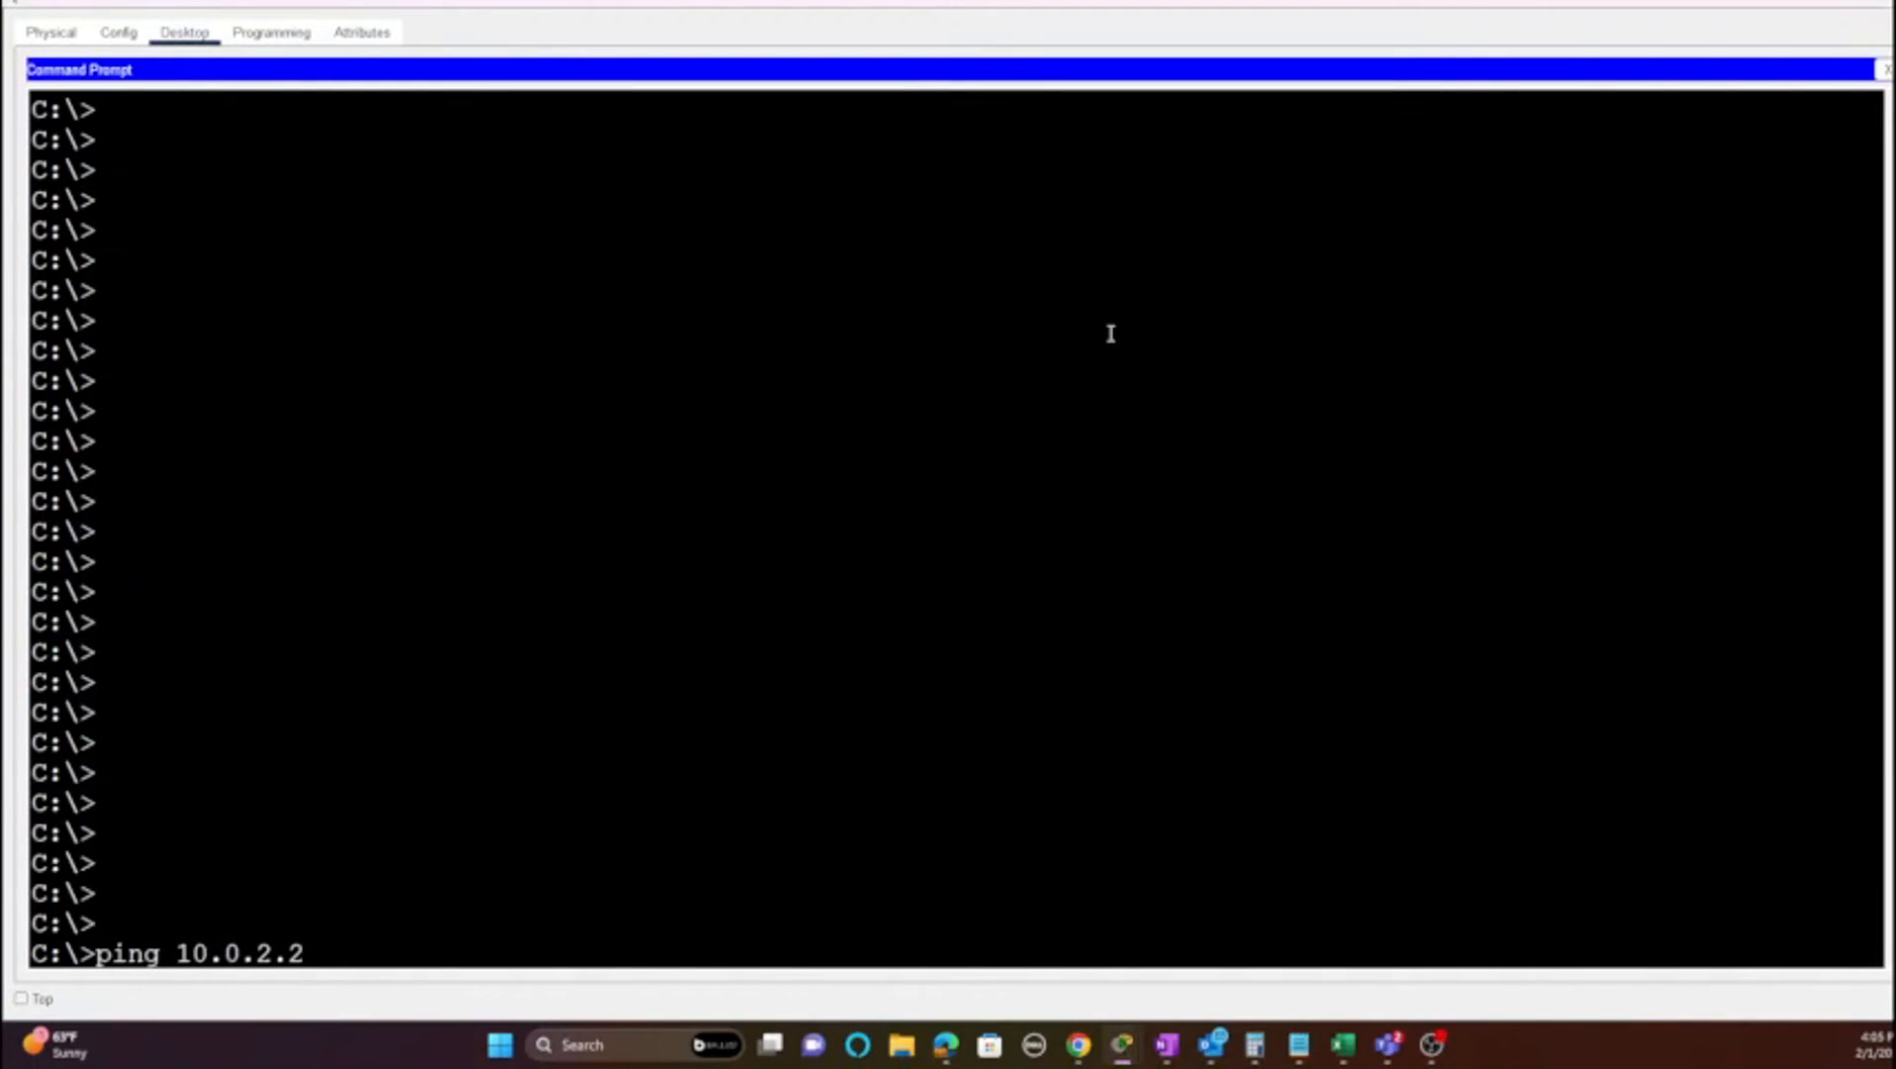
{"action": "key", "text": "Return"}
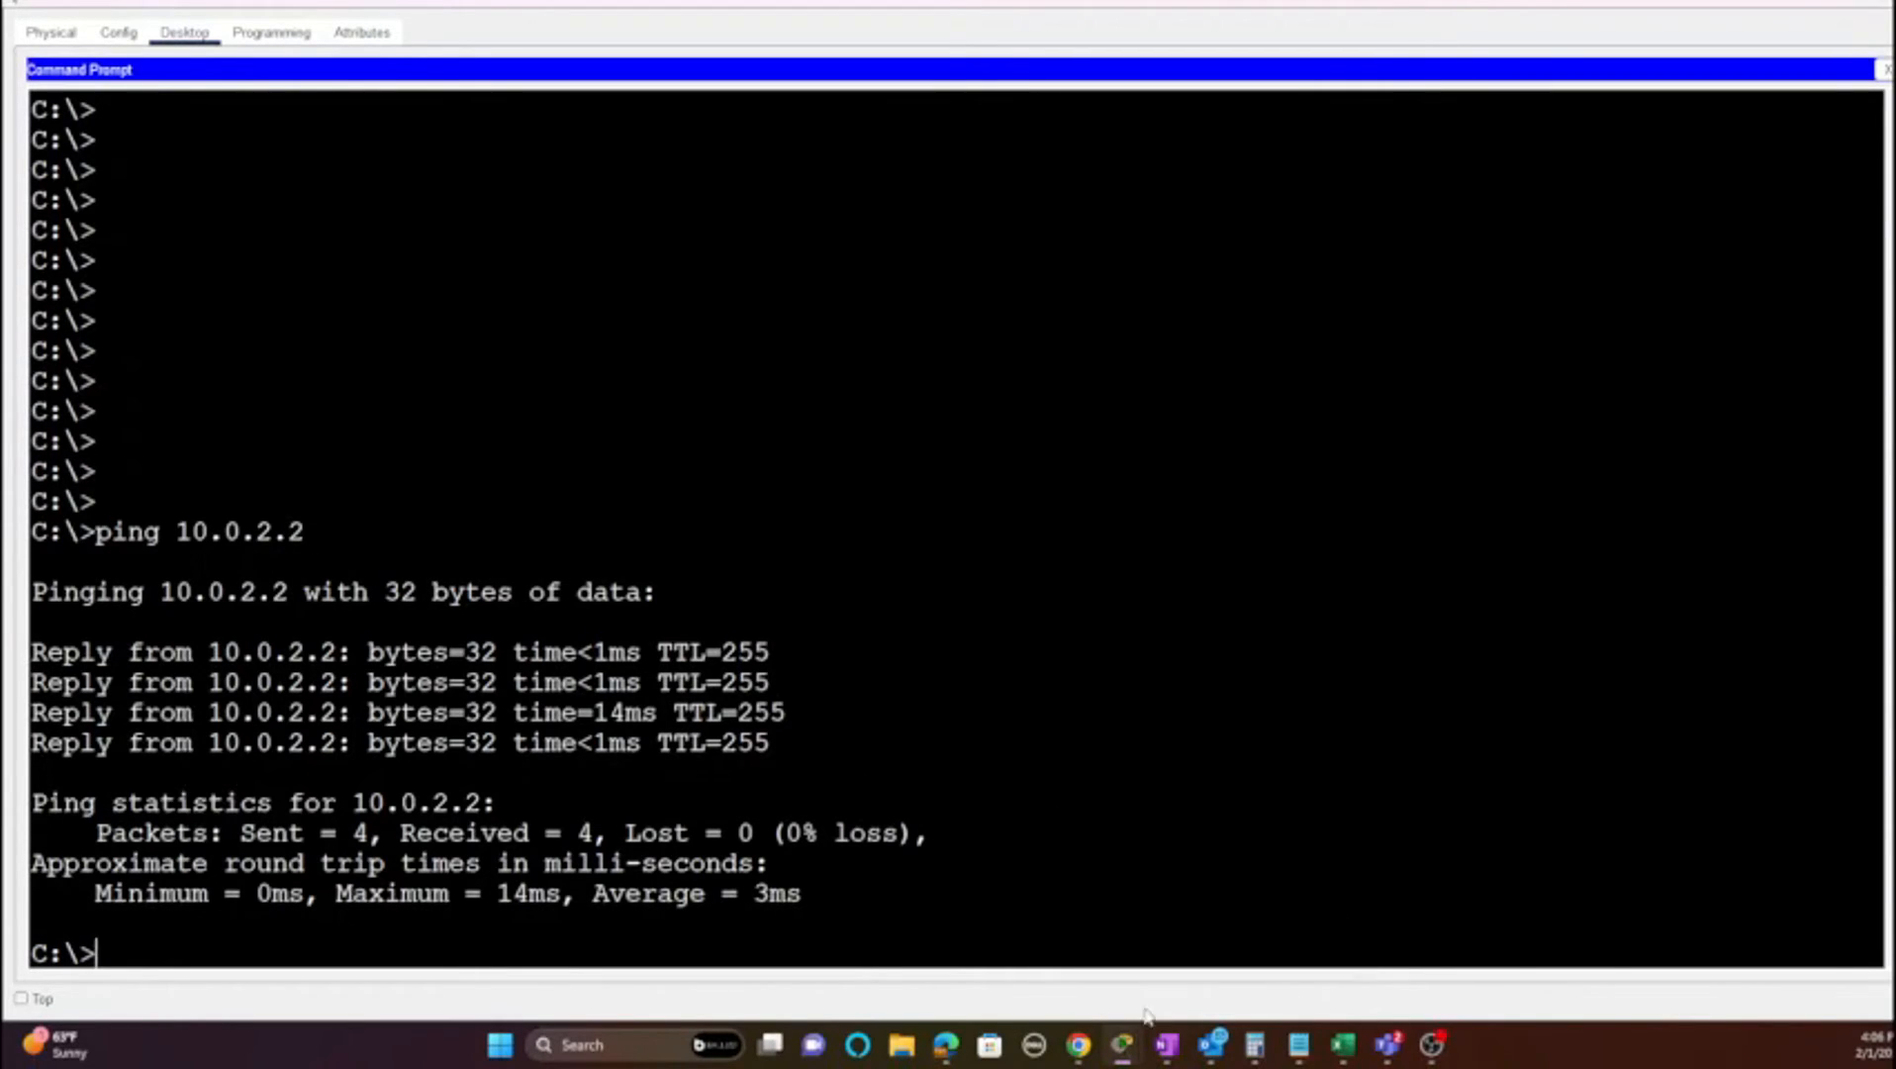
Step: Open the CLI of router R4 at the far end of the 10.0.0.0/30 link and enter privileged EXEC mode
{"action": "left_click", "coordinate": [1138, 1049]}
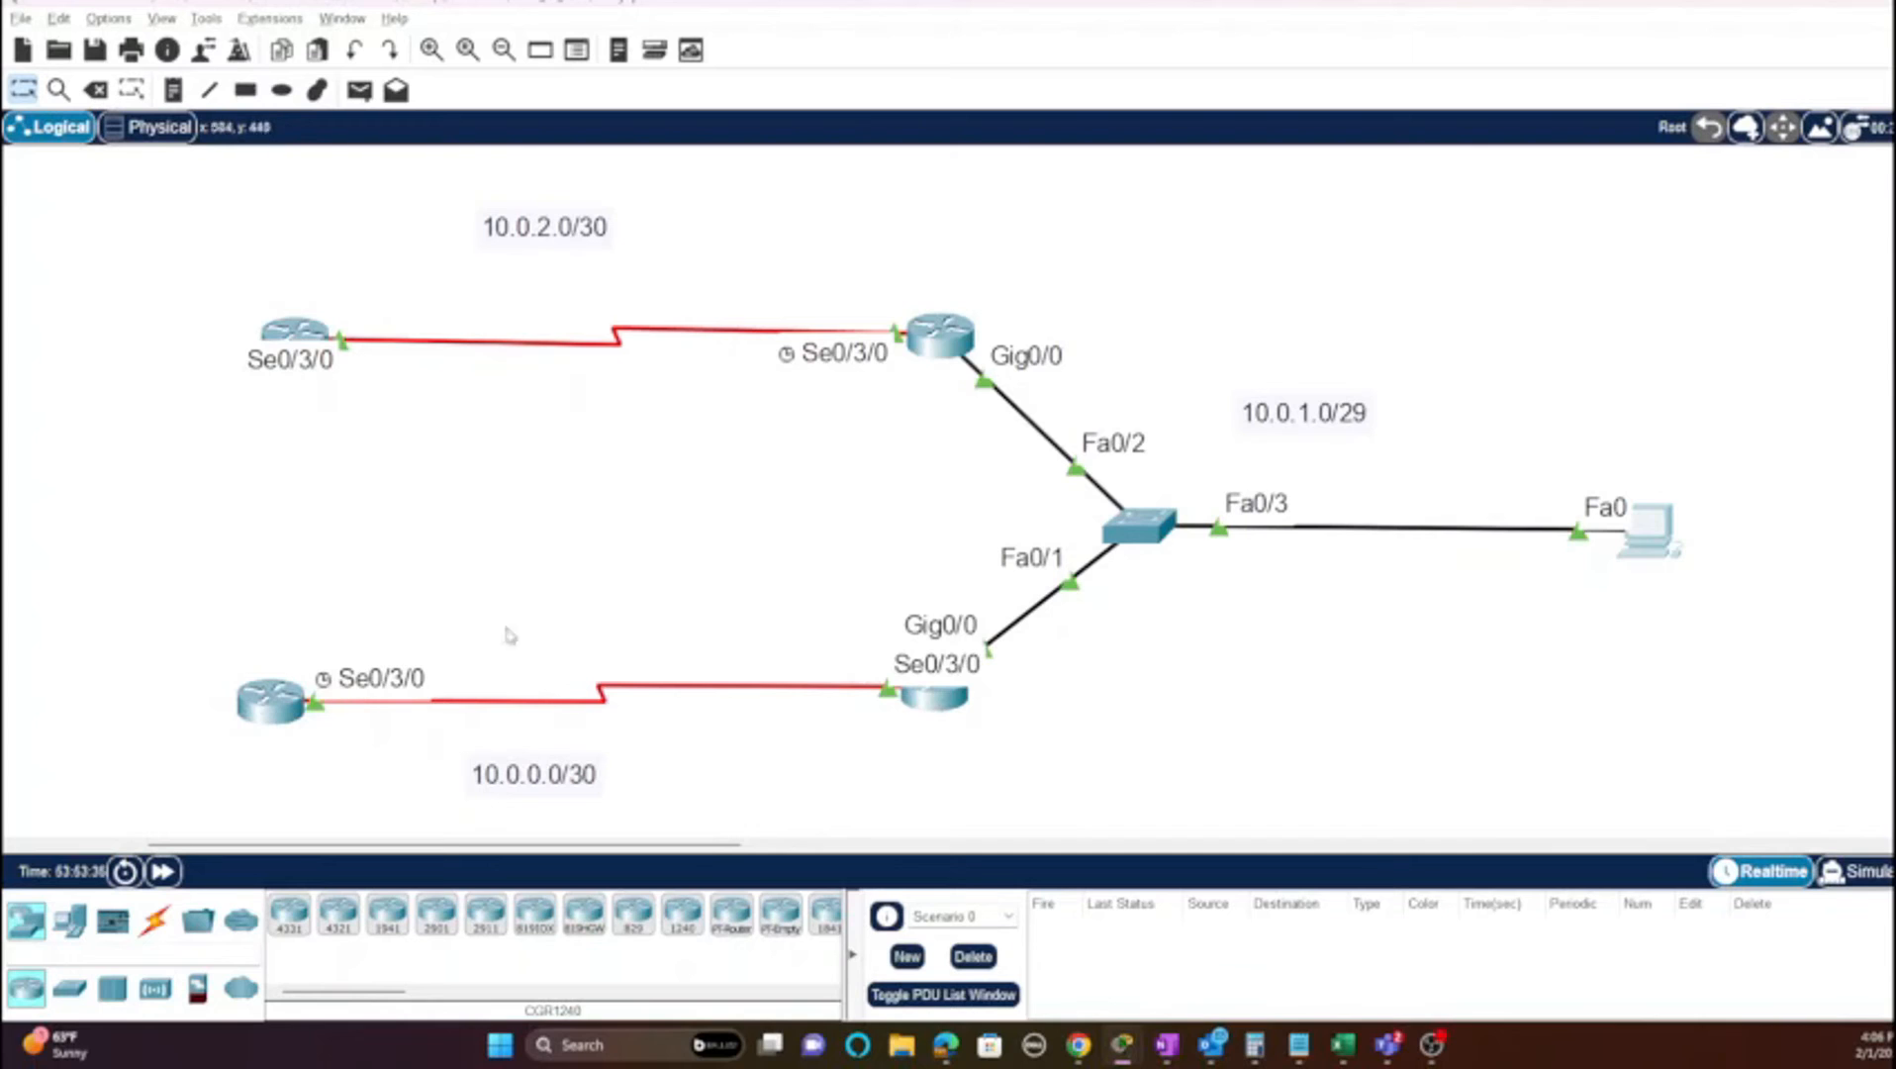
{"action": "left_click", "coordinate": [263, 699]}
{"action": "left_click", "coordinate": [1308, 211]}
{"action": "key", "text": "Return"}
{"action": "key", "text": "Return"}
{"action": "key", "text": "Return"}
{"action": "key", "text": "Return"}
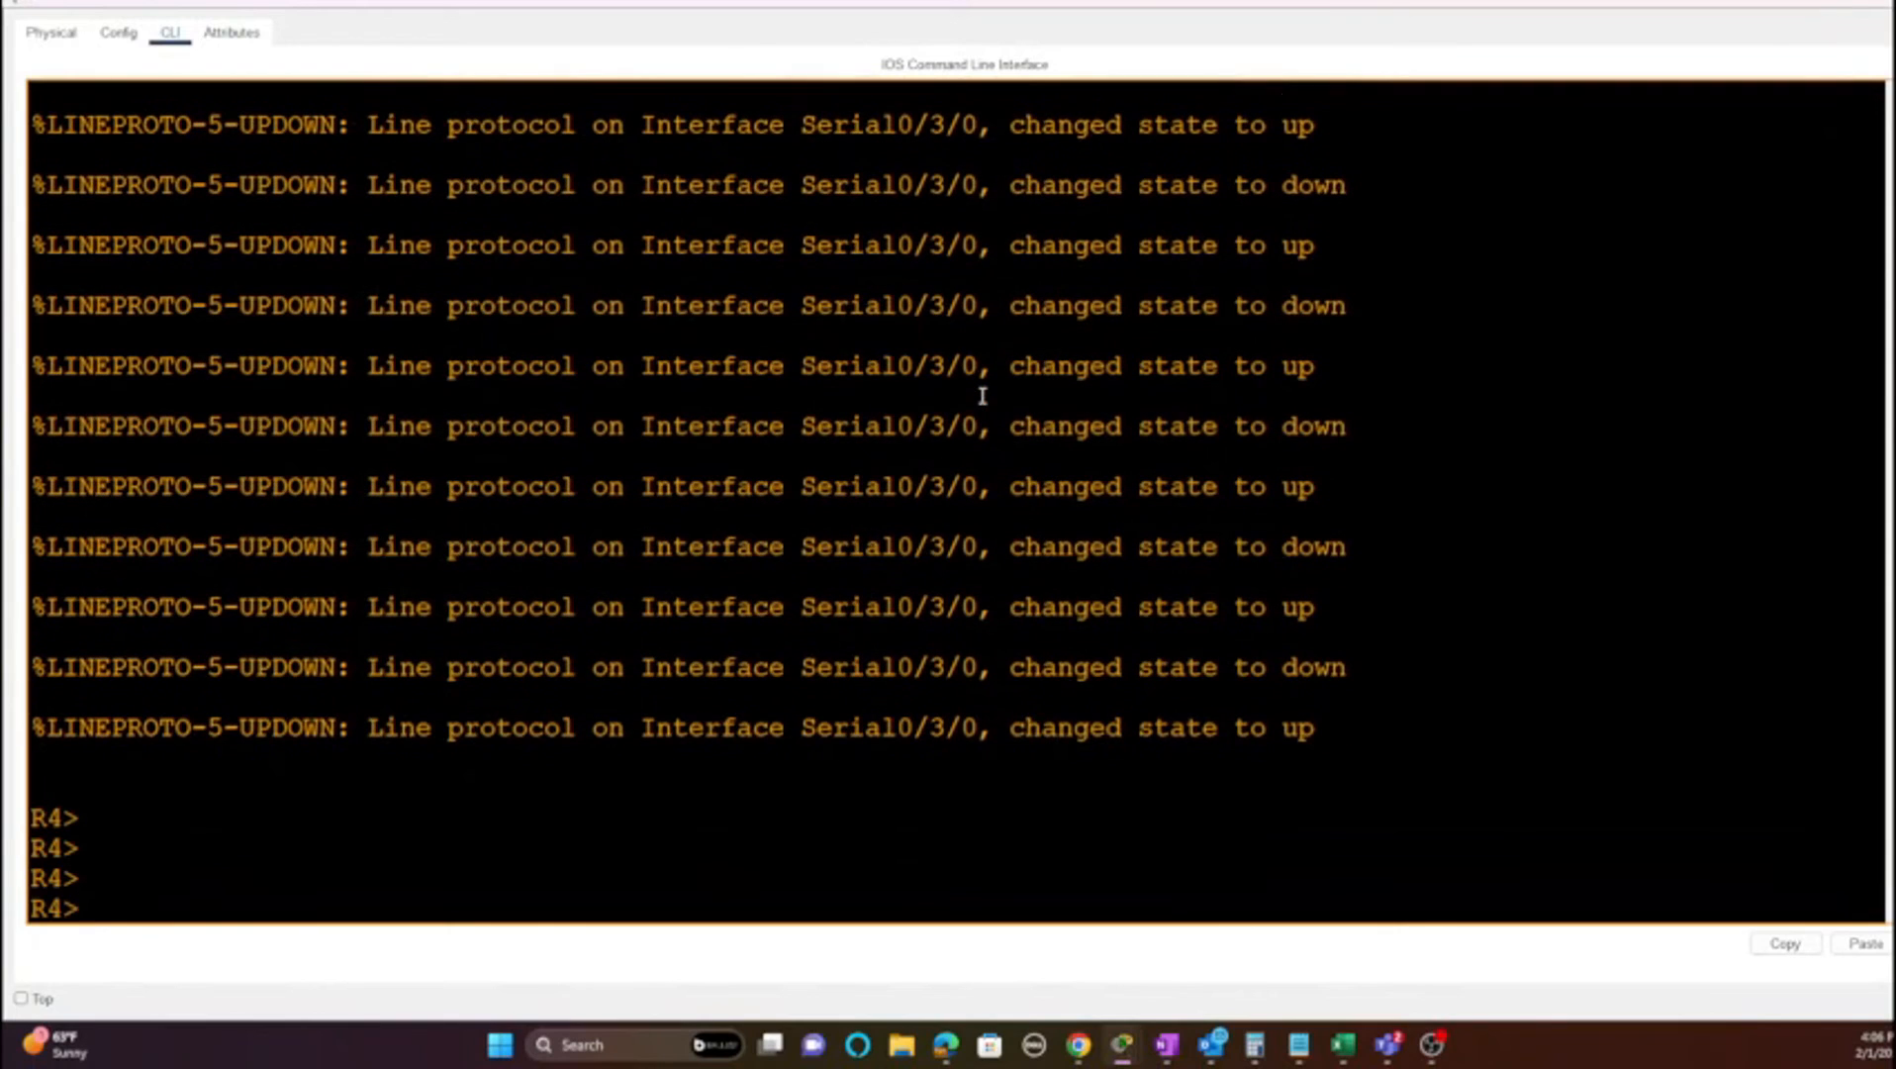
{"action": "type", "text": "en"}
{"action": "key", "text": "Return"}
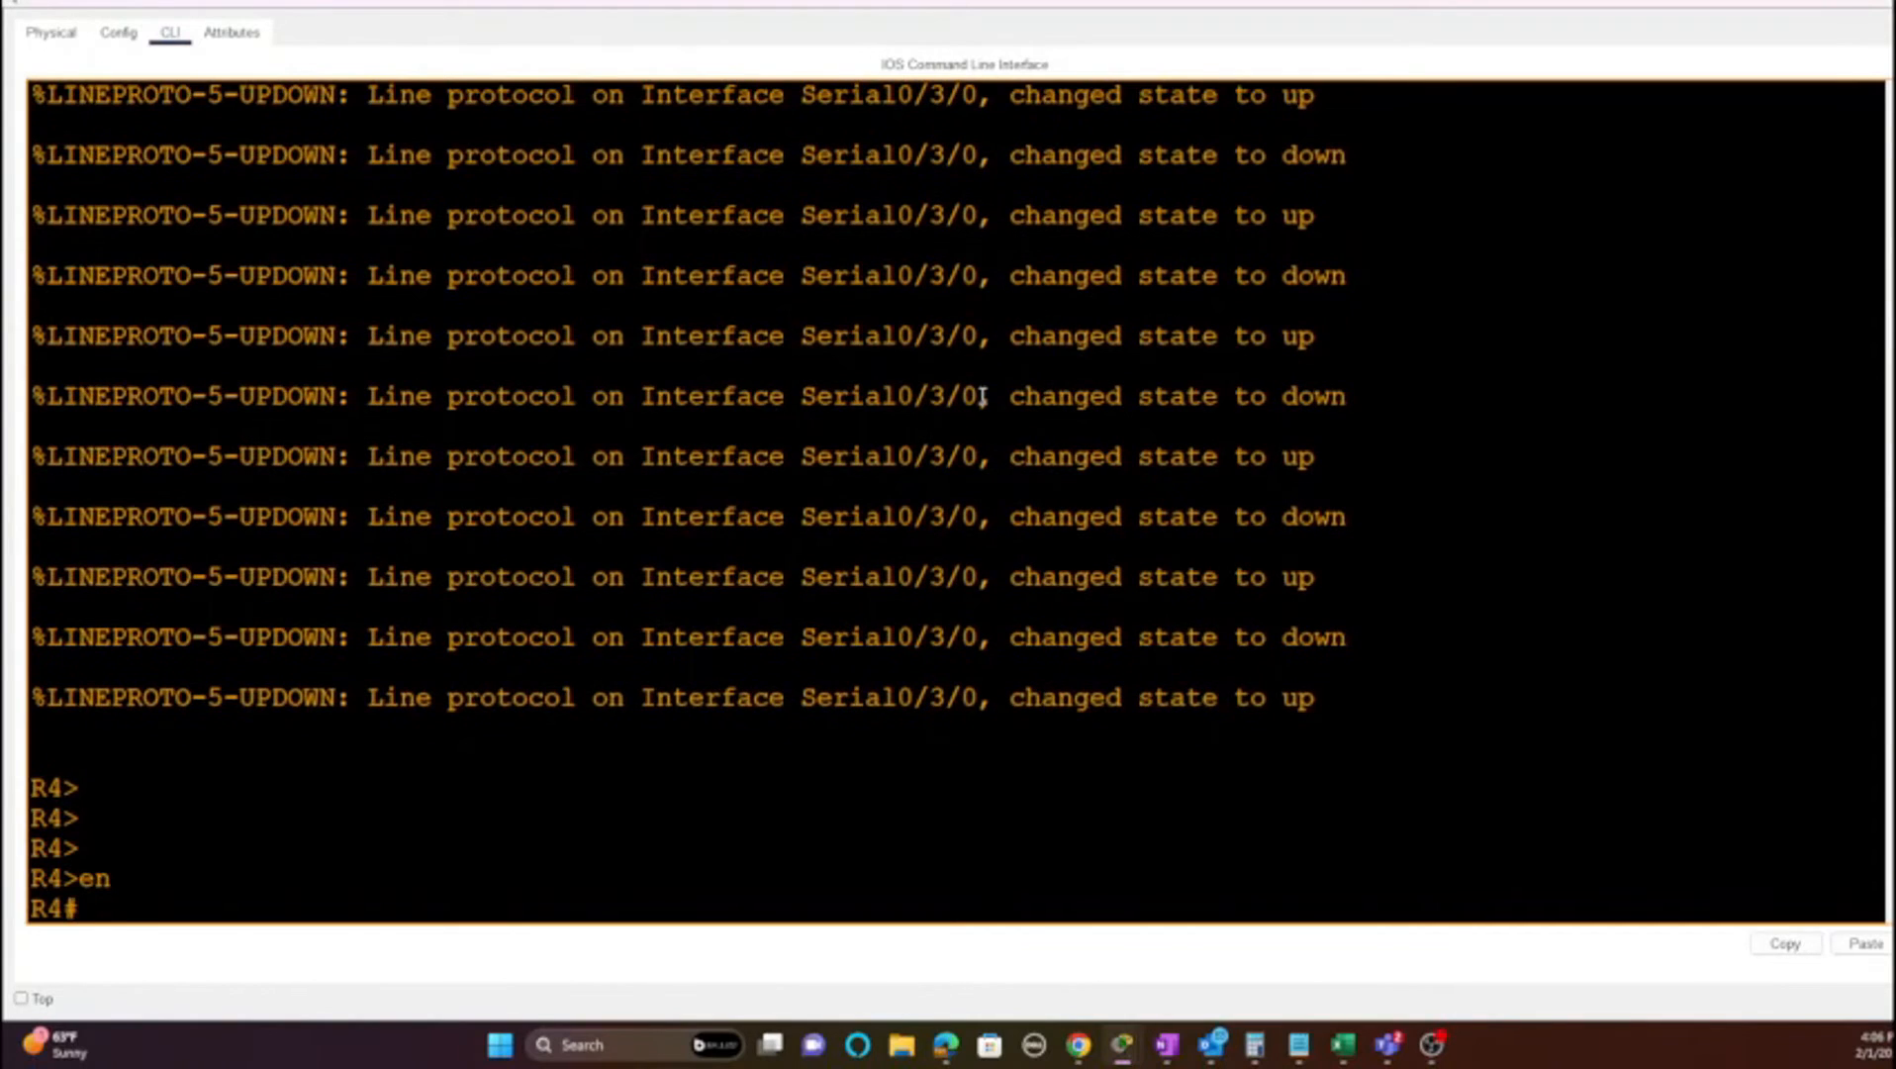
Step: Check R4's running configuration for its OSPF section with sh run | s ospf
{"action": "type", "text": "sh urn"}
{"action": "key", "text": "BackSpace"}
{"action": "key", "text": "BackSpace"}
{"action": "key", "text": "BackSpace"}
{"action": "type", "text": "run | s ospf"}
{"action": "key", "text": "Return"}
{"action": "key", "text": "Return"}
{"action": "key", "text": "Return"}
{"action": "key", "text": "Return"}
Step: List R4's interfaces with assigned addresses using sh ip int bri | e un and examine the Serial0/3/0 entry
{"action": "type", "text": "co"}
{"action": "key", "text": "BackSpace"}
{"action": "key", "text": "BackSpace"}
{"action": "type", "text": "sh ip i"}
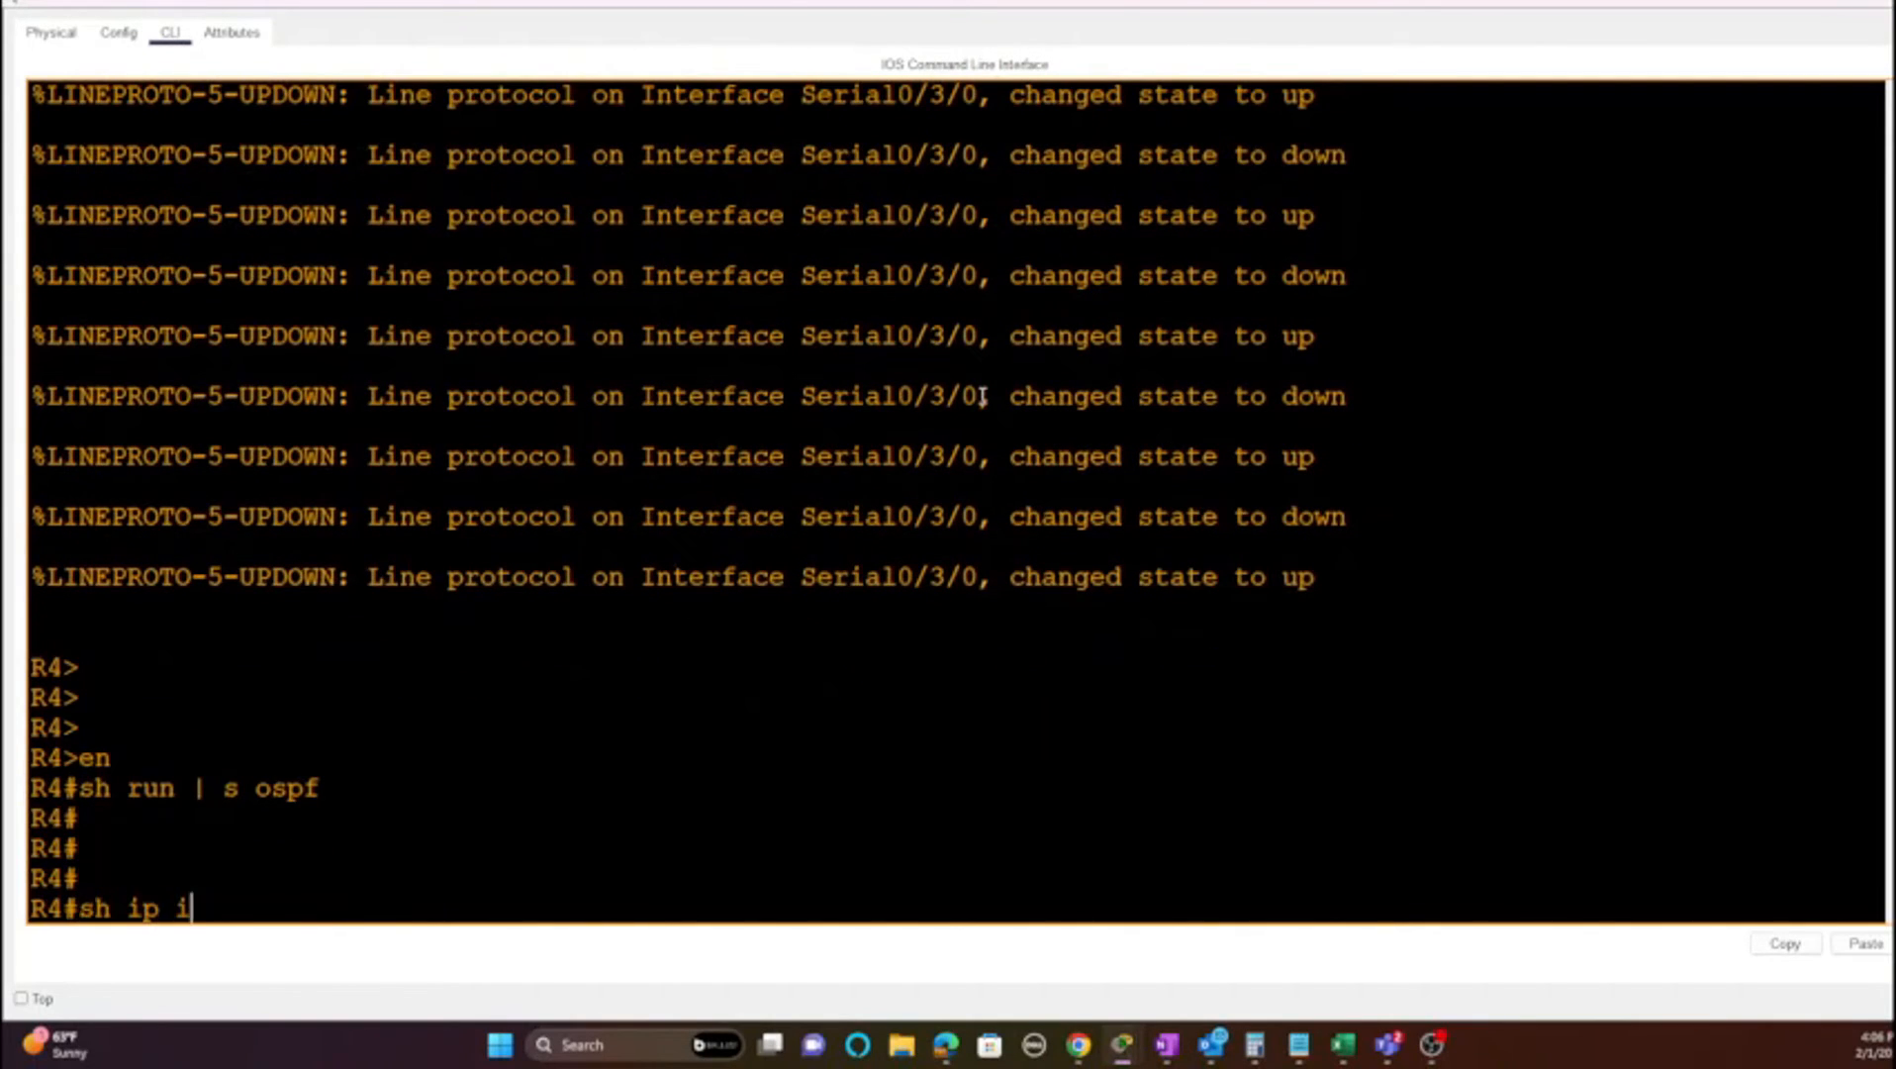
{"action": "type", "text": "nt bri | e un"}
{"action": "key", "text": "Return"}
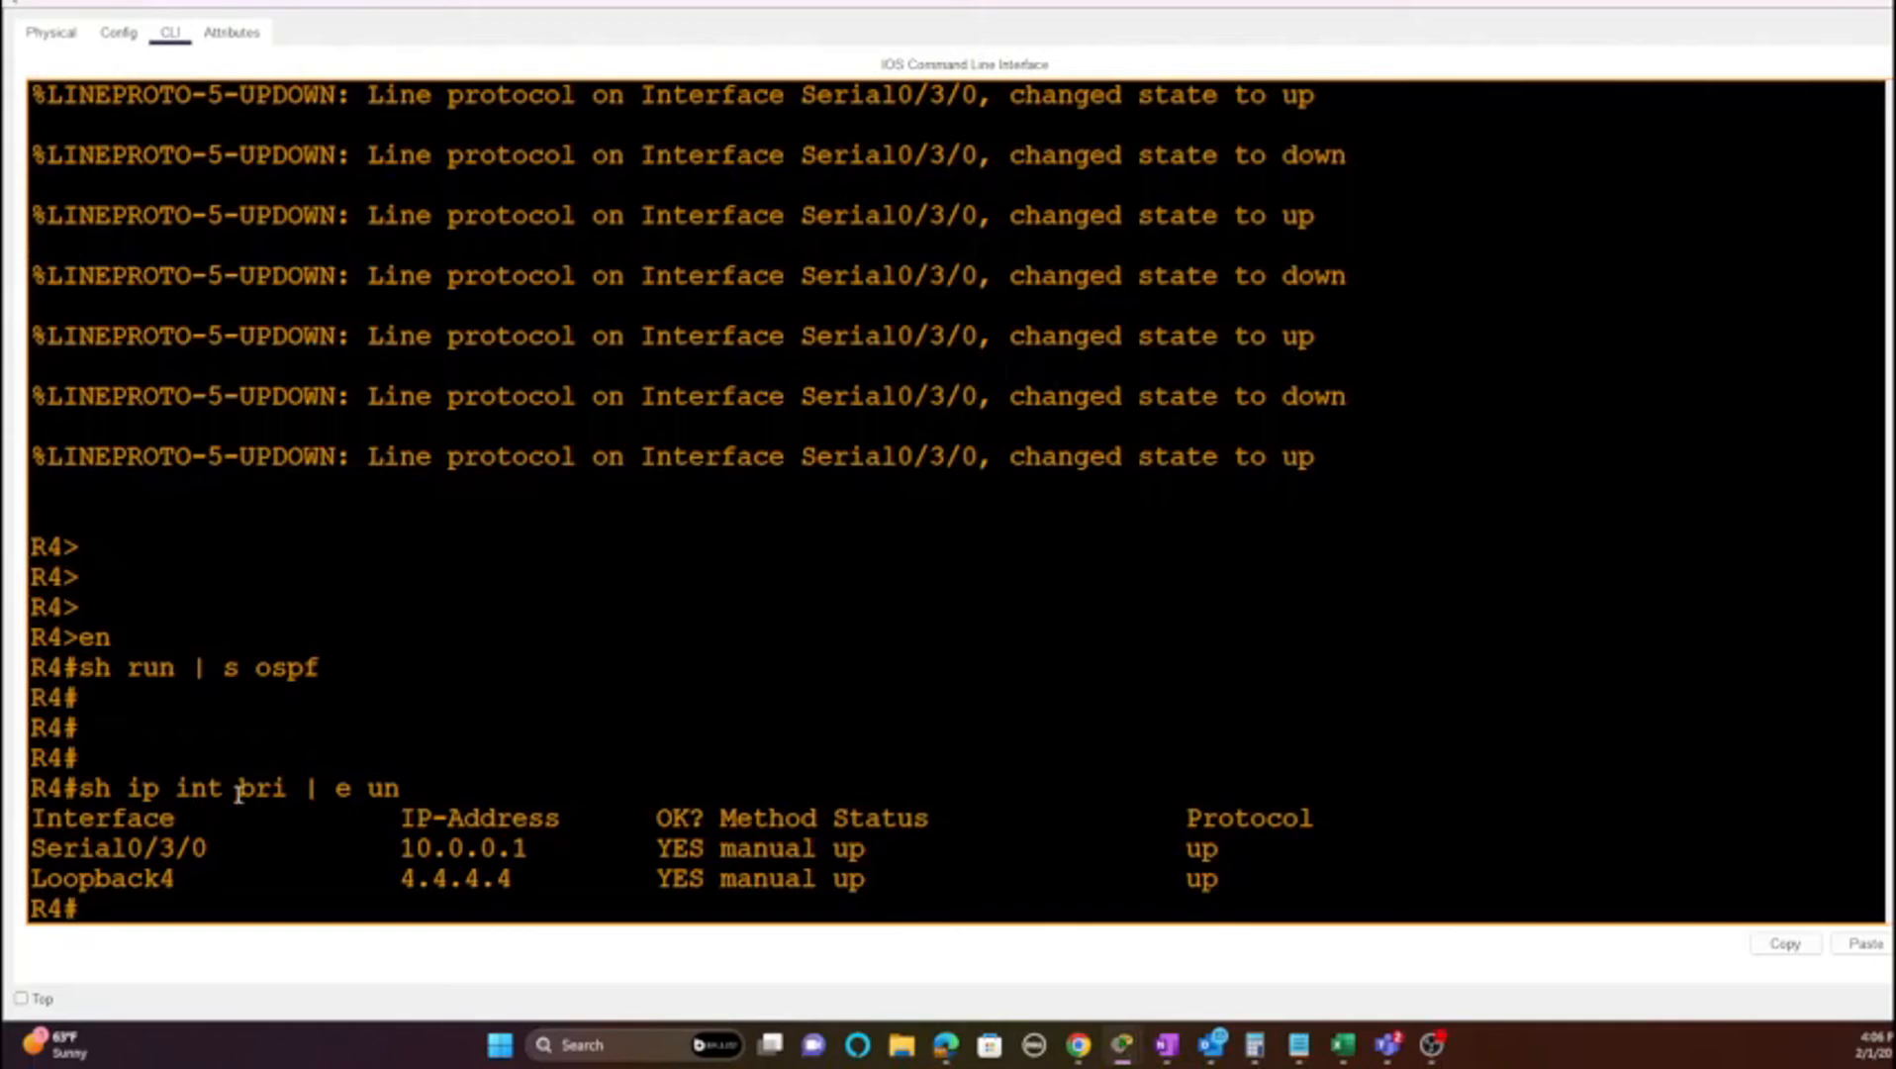
{"action": "triple_click", "coordinate": [461, 849]}
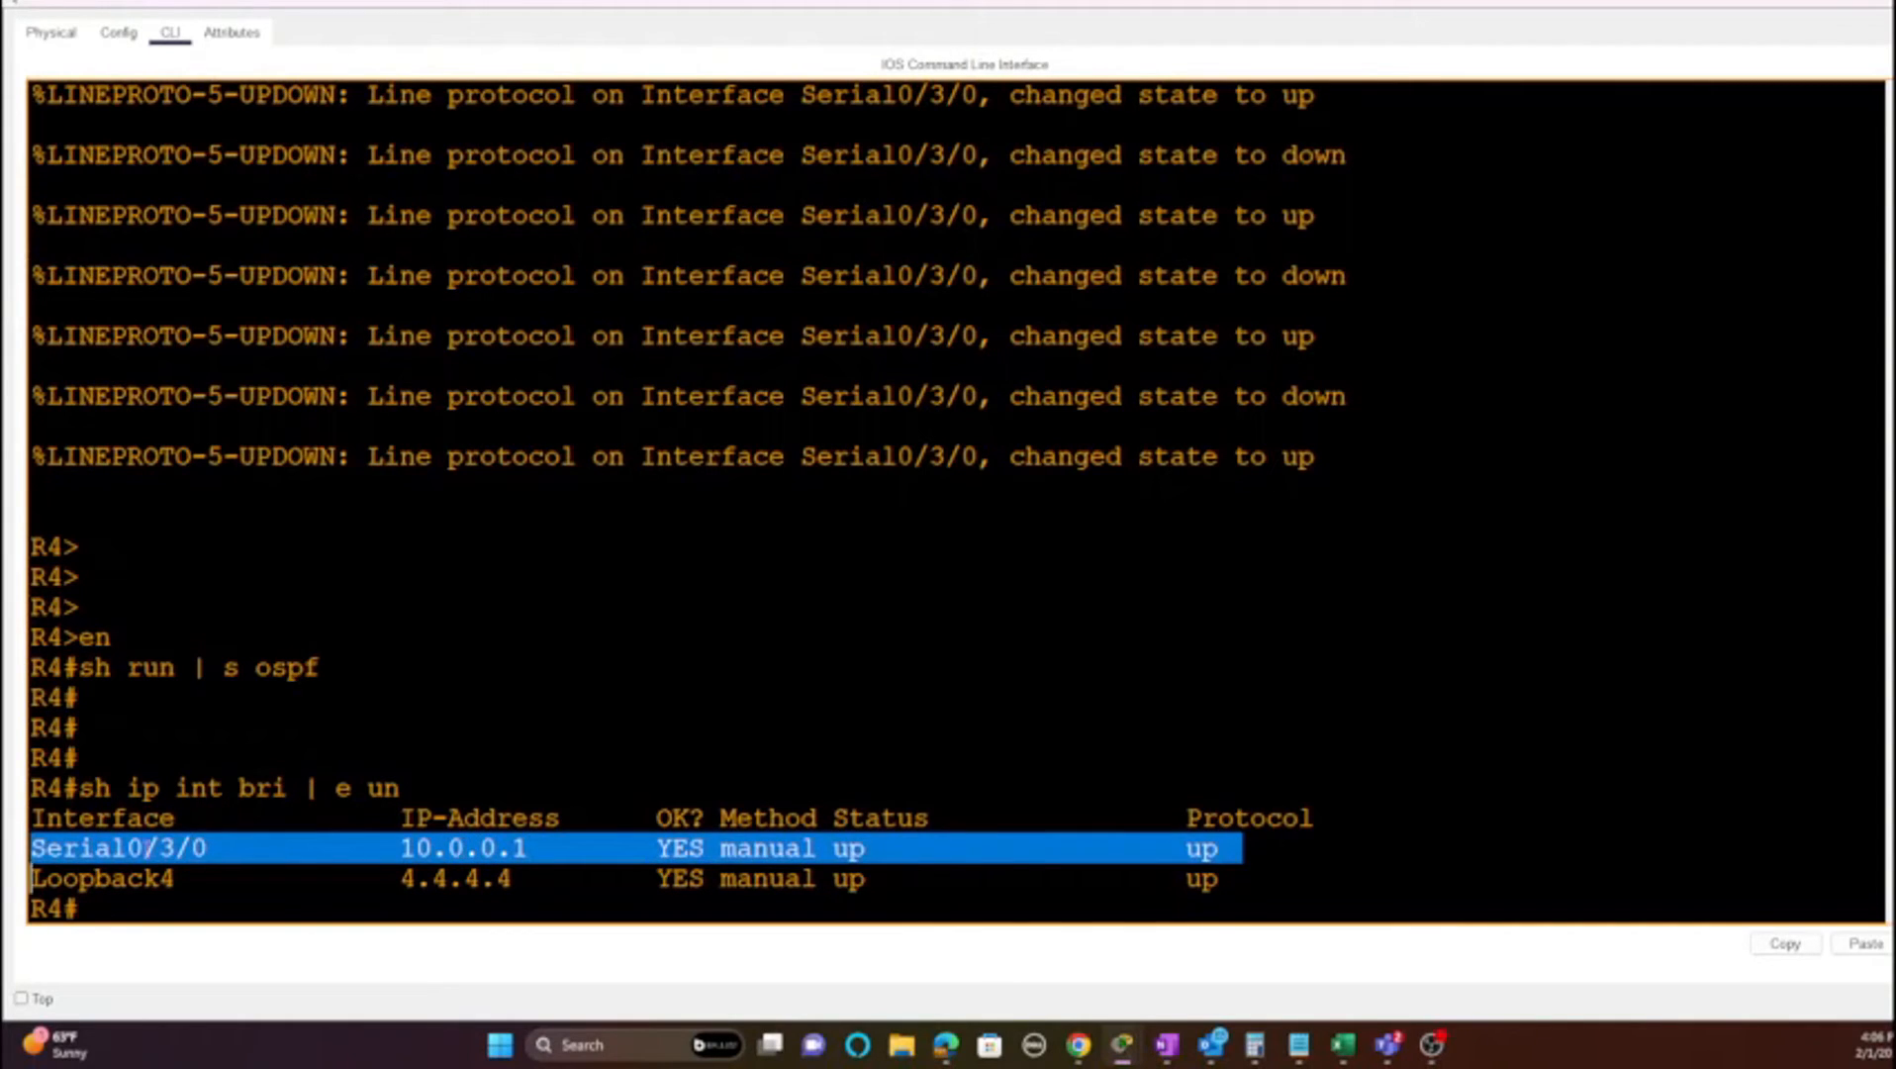
{"action": "left_click", "coordinate": [276, 896]}
Step: Enter global configuration mode on R4 and start OSPF process 1
{"action": "type", "text": "conf t"}
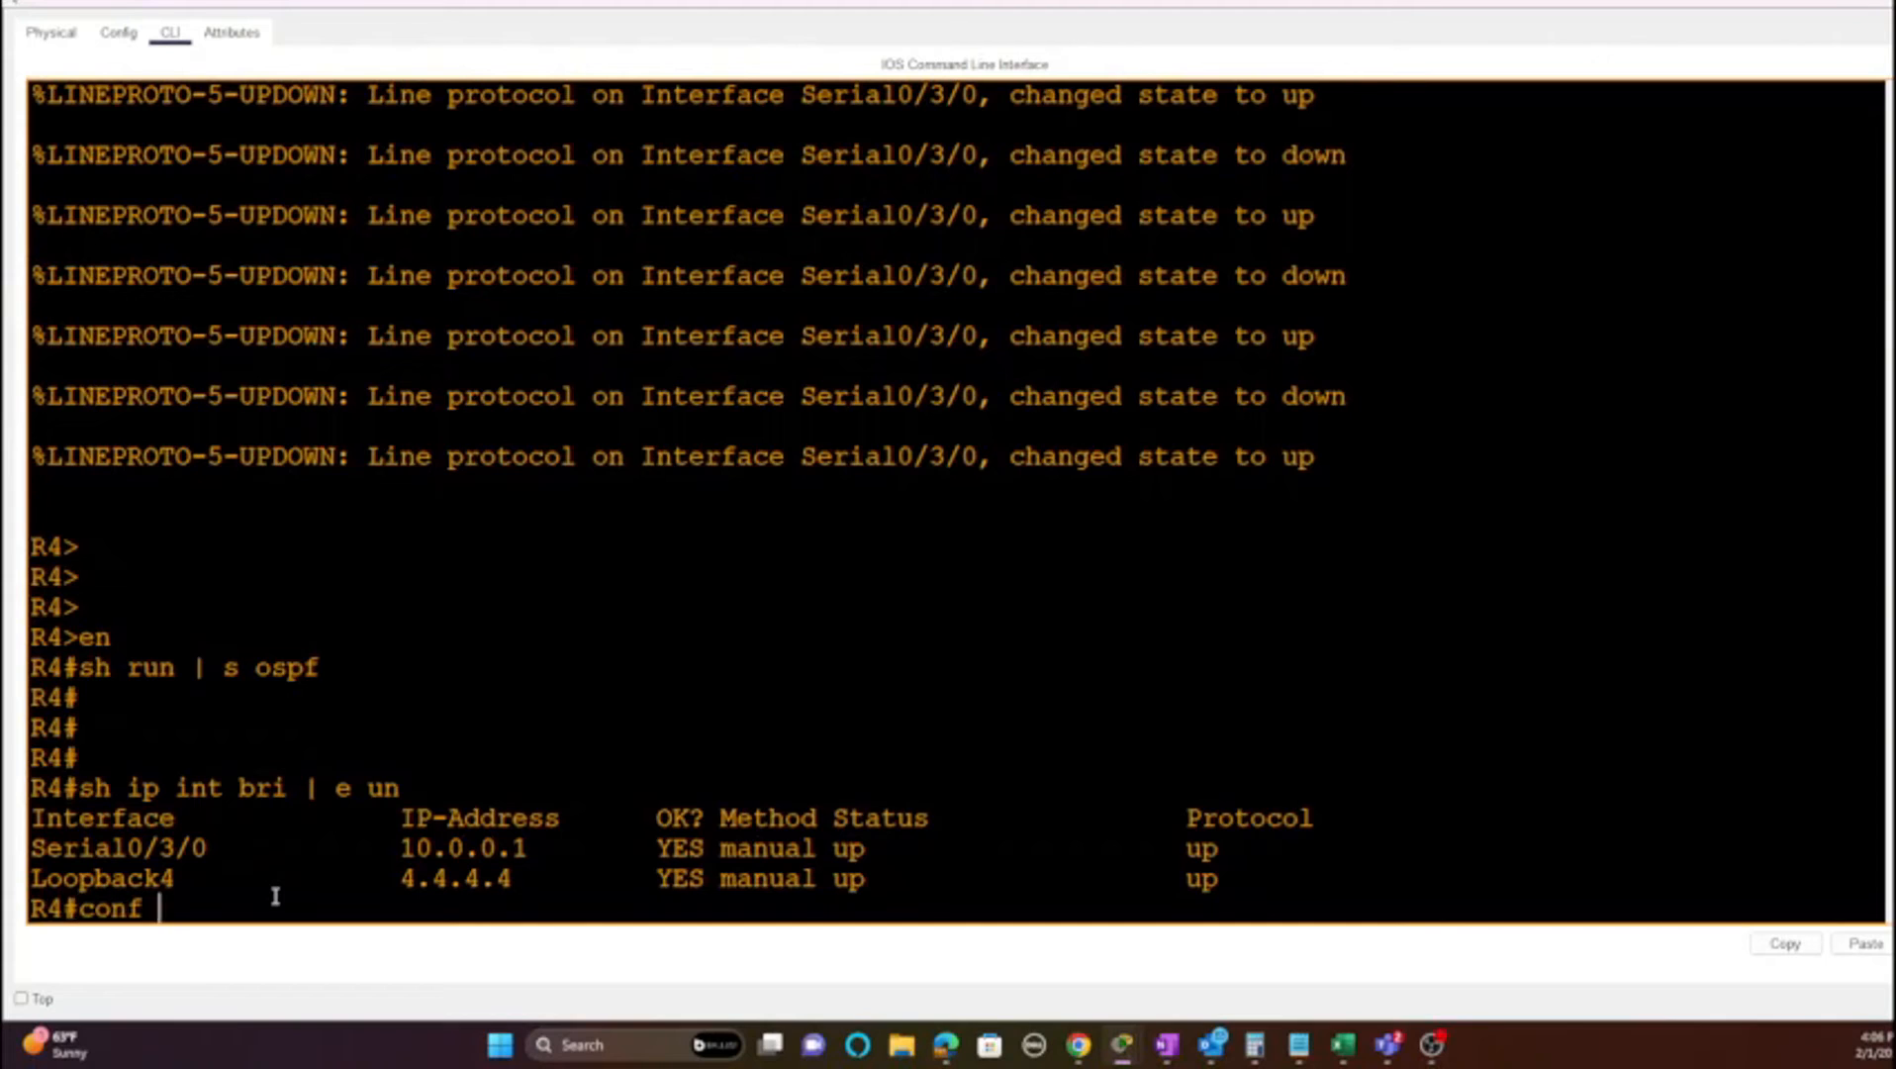
{"action": "key", "text": "Return"}
{"action": "type", "text": "router ospf 1"}
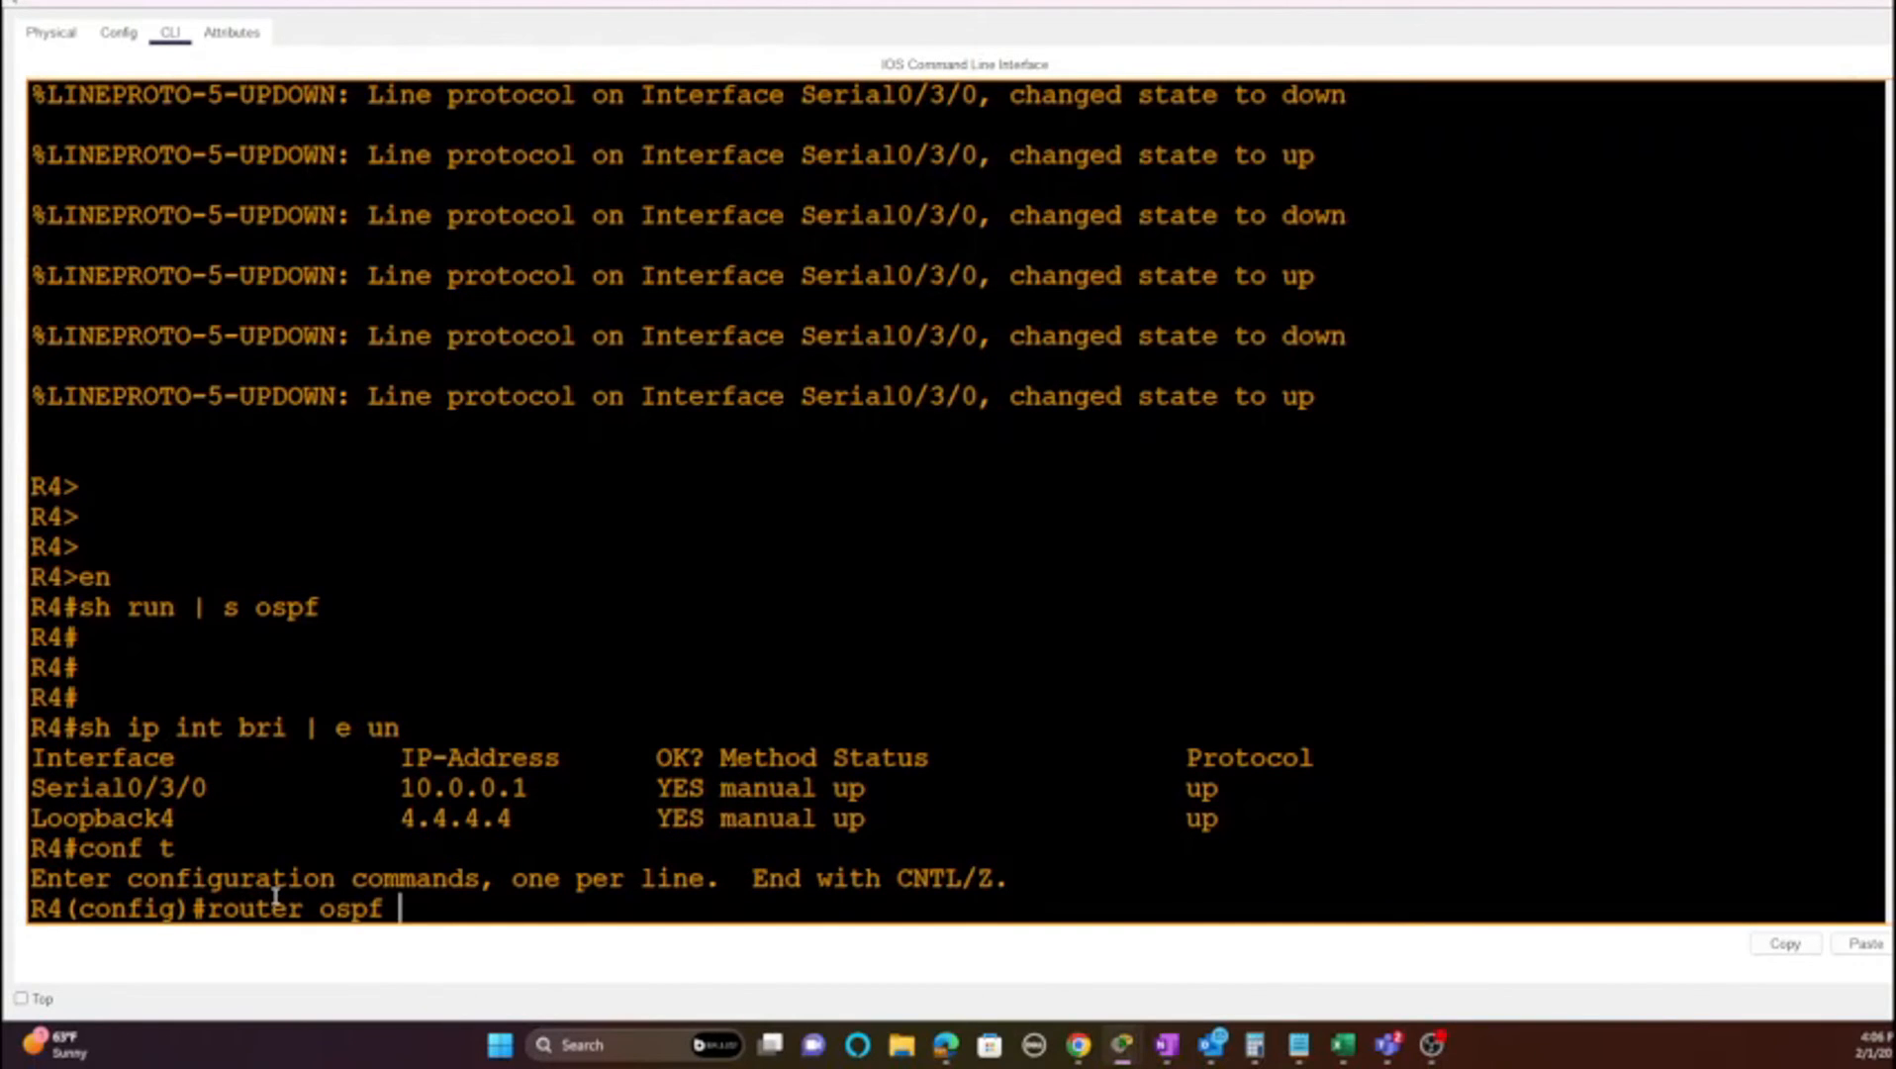
{"action": "key", "text": "Return"}
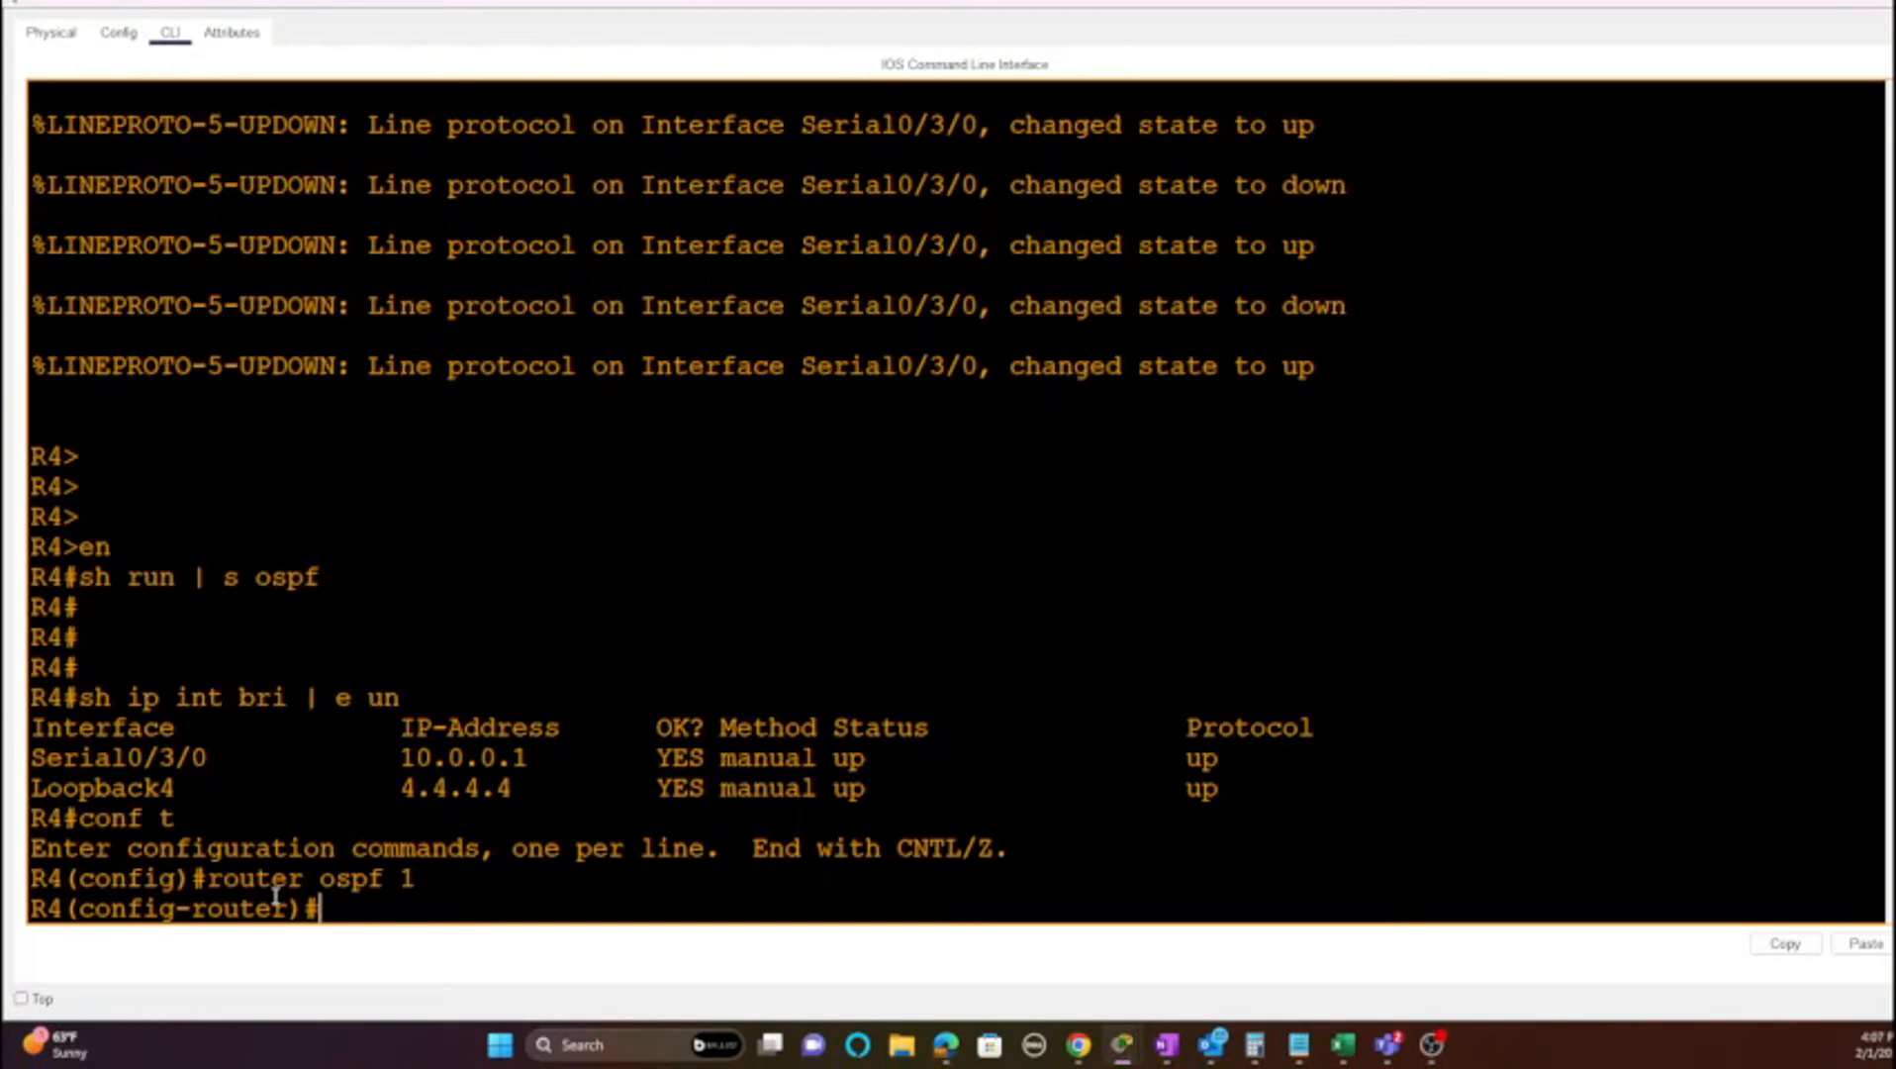
Step: Advertise network 10.0.0.0 with wildcard mask 0.0.0.3 in area 0 under R4's OSPF process
{"action": "type", "text": "network 10.0.0.0"}
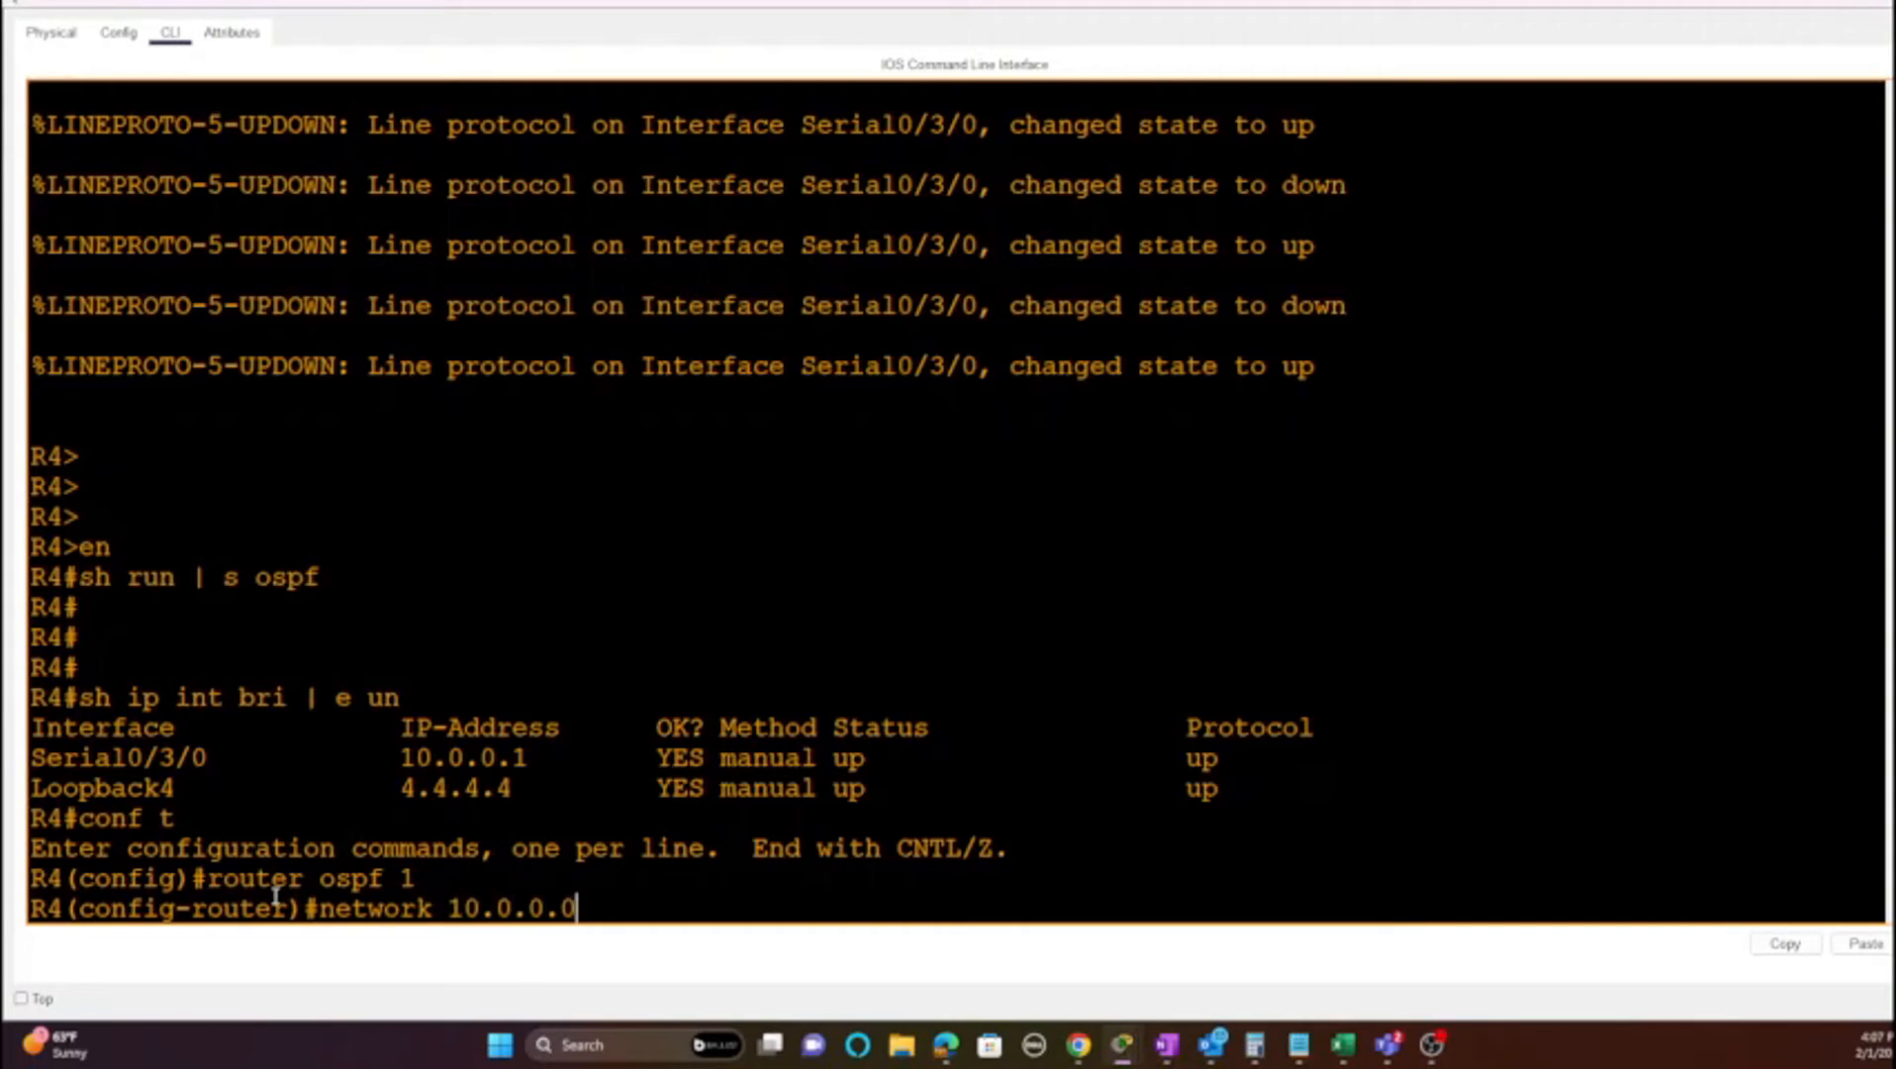
{"action": "type", "text": " 0.0.0.3 are"}
{"action": "key", "text": "Tab"}
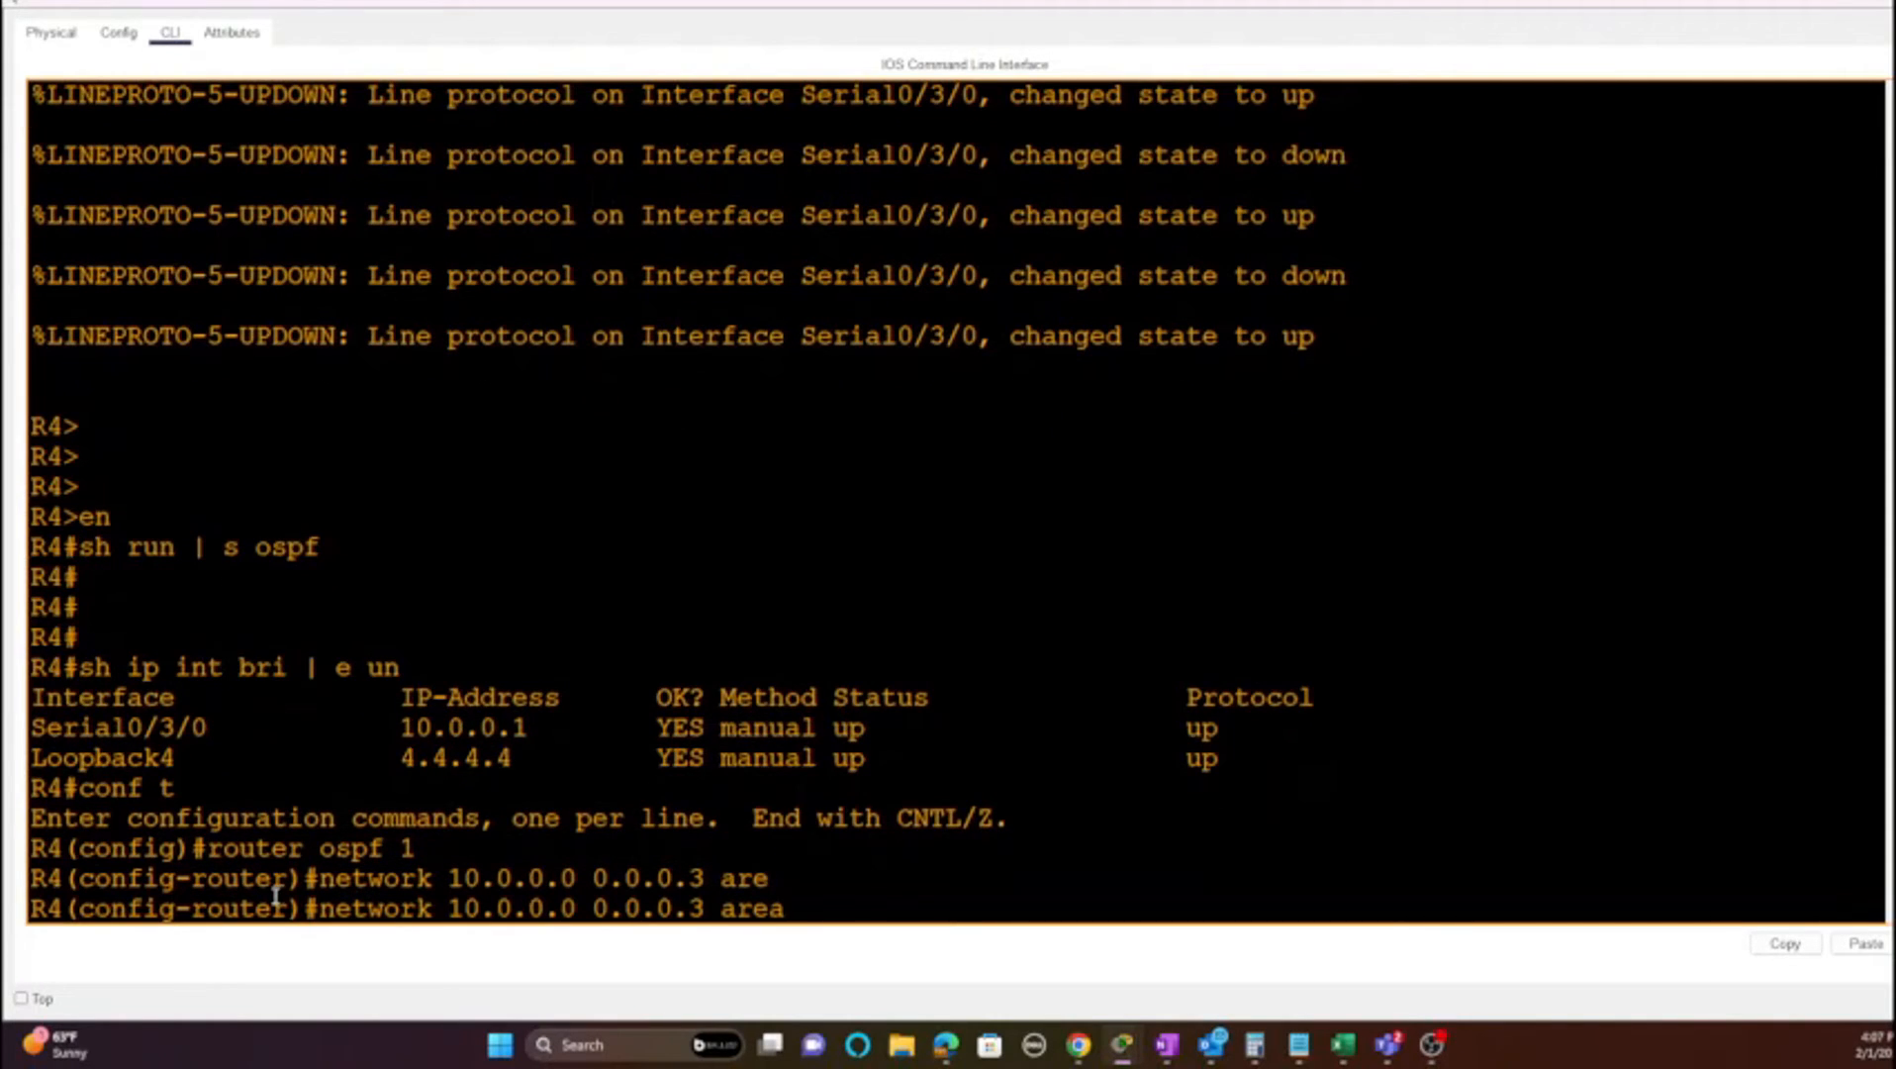
{"action": "type", "text": "0"}
{"action": "key", "text": "Return"}
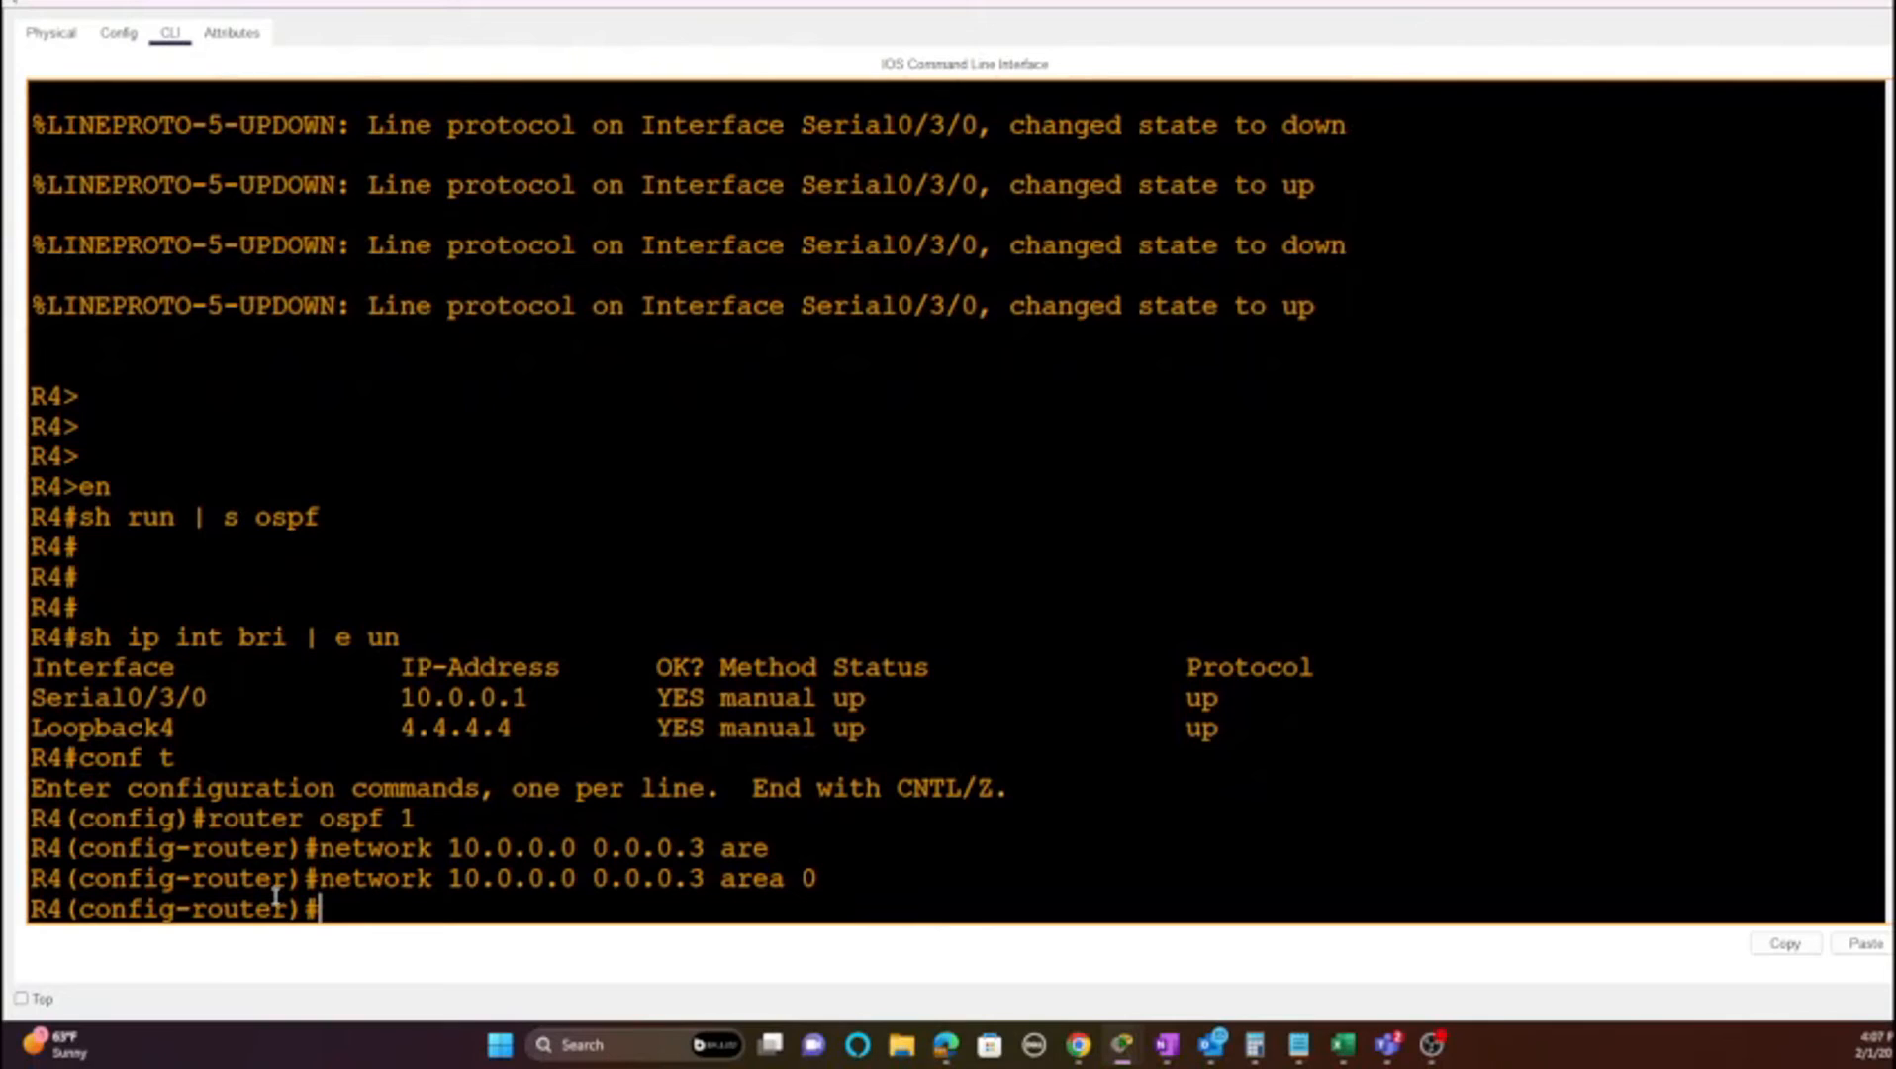
Step: Leave R4's OSPF and global configuration modes and return to privileged EXEC mode
{"action": "type", "text": "exit"}
{"action": "key", "text": "Return"}
{"action": "type", "text": "logg"}
{"action": "key", "text": "BackSpace"}
{"action": "key", "text": "BackSpace"}
{"action": "key", "text": "BackSpace"}
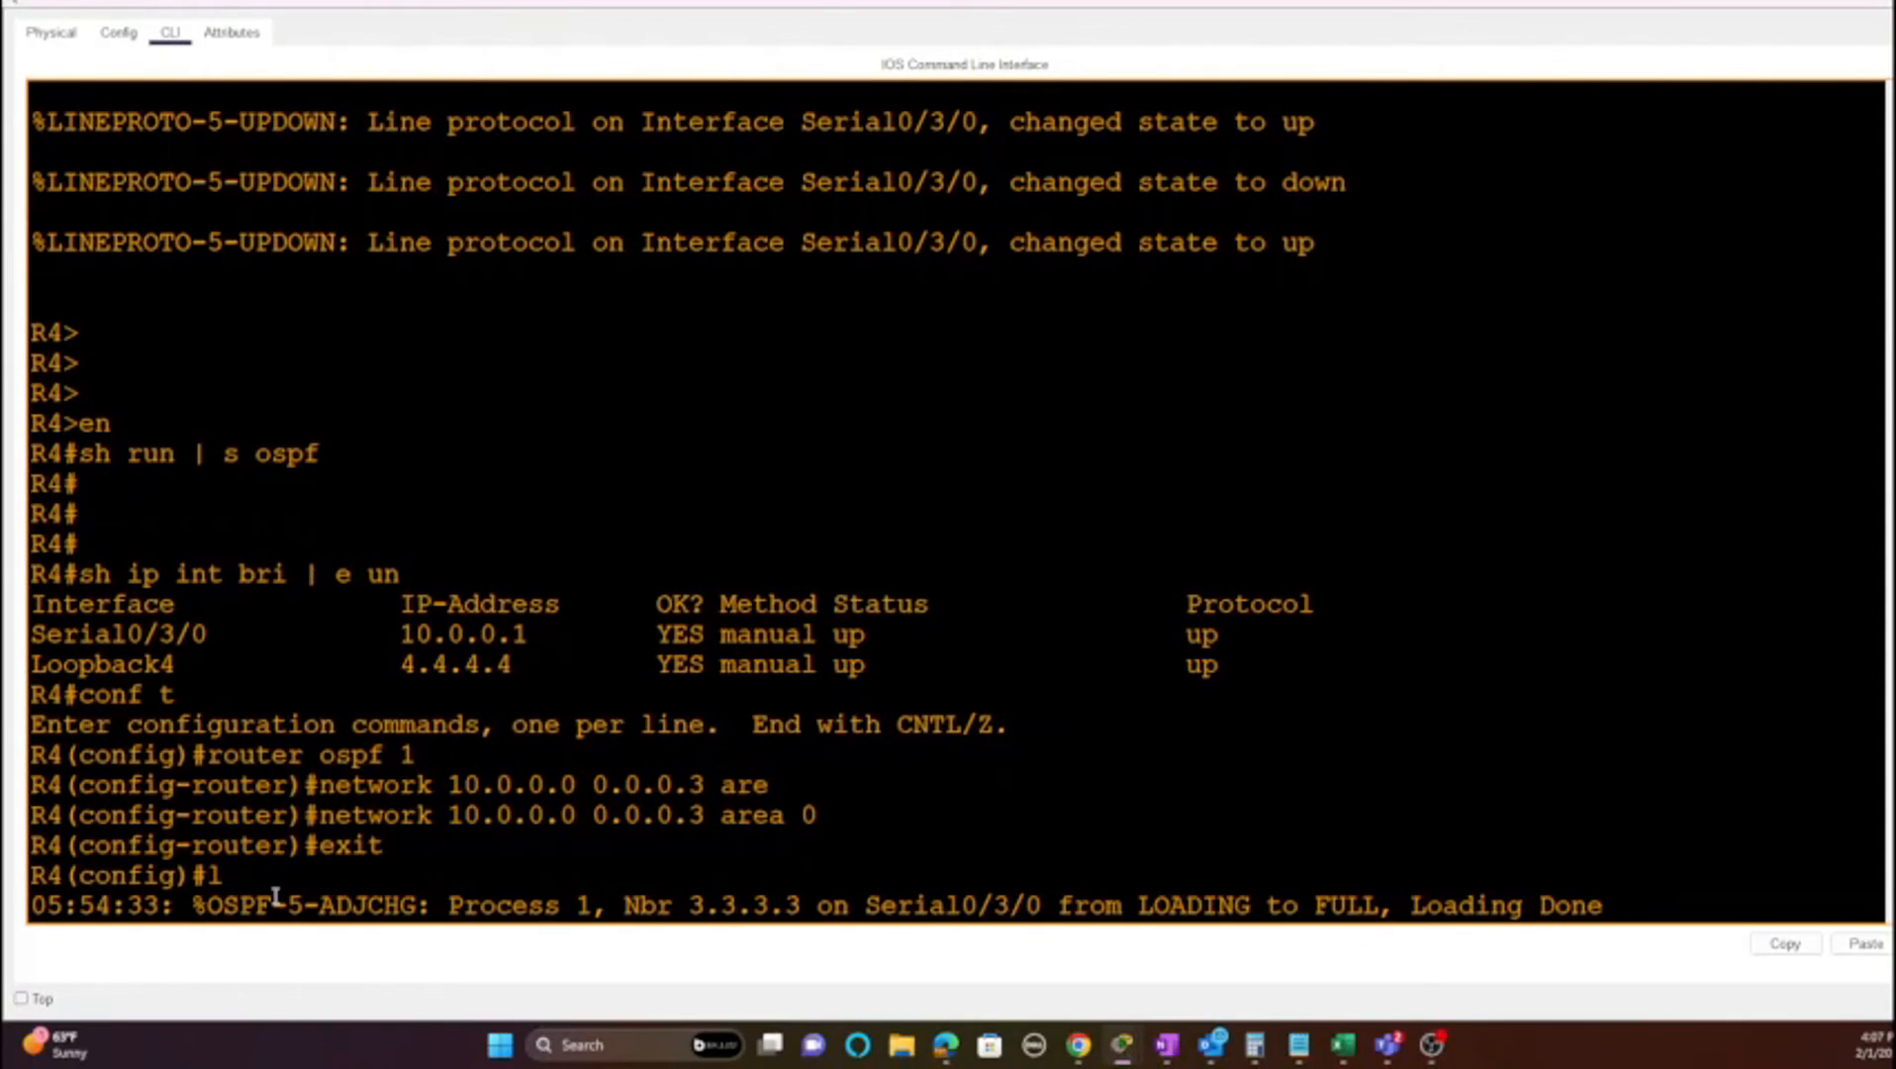
{"action": "key", "text": "Return"}
{"action": "key", "text": "Return"}
{"action": "key", "text": "Return"}
{"action": "key", "text": "Return"}
{"action": "type", "text": "end"}
{"action": "key", "text": "Return"}
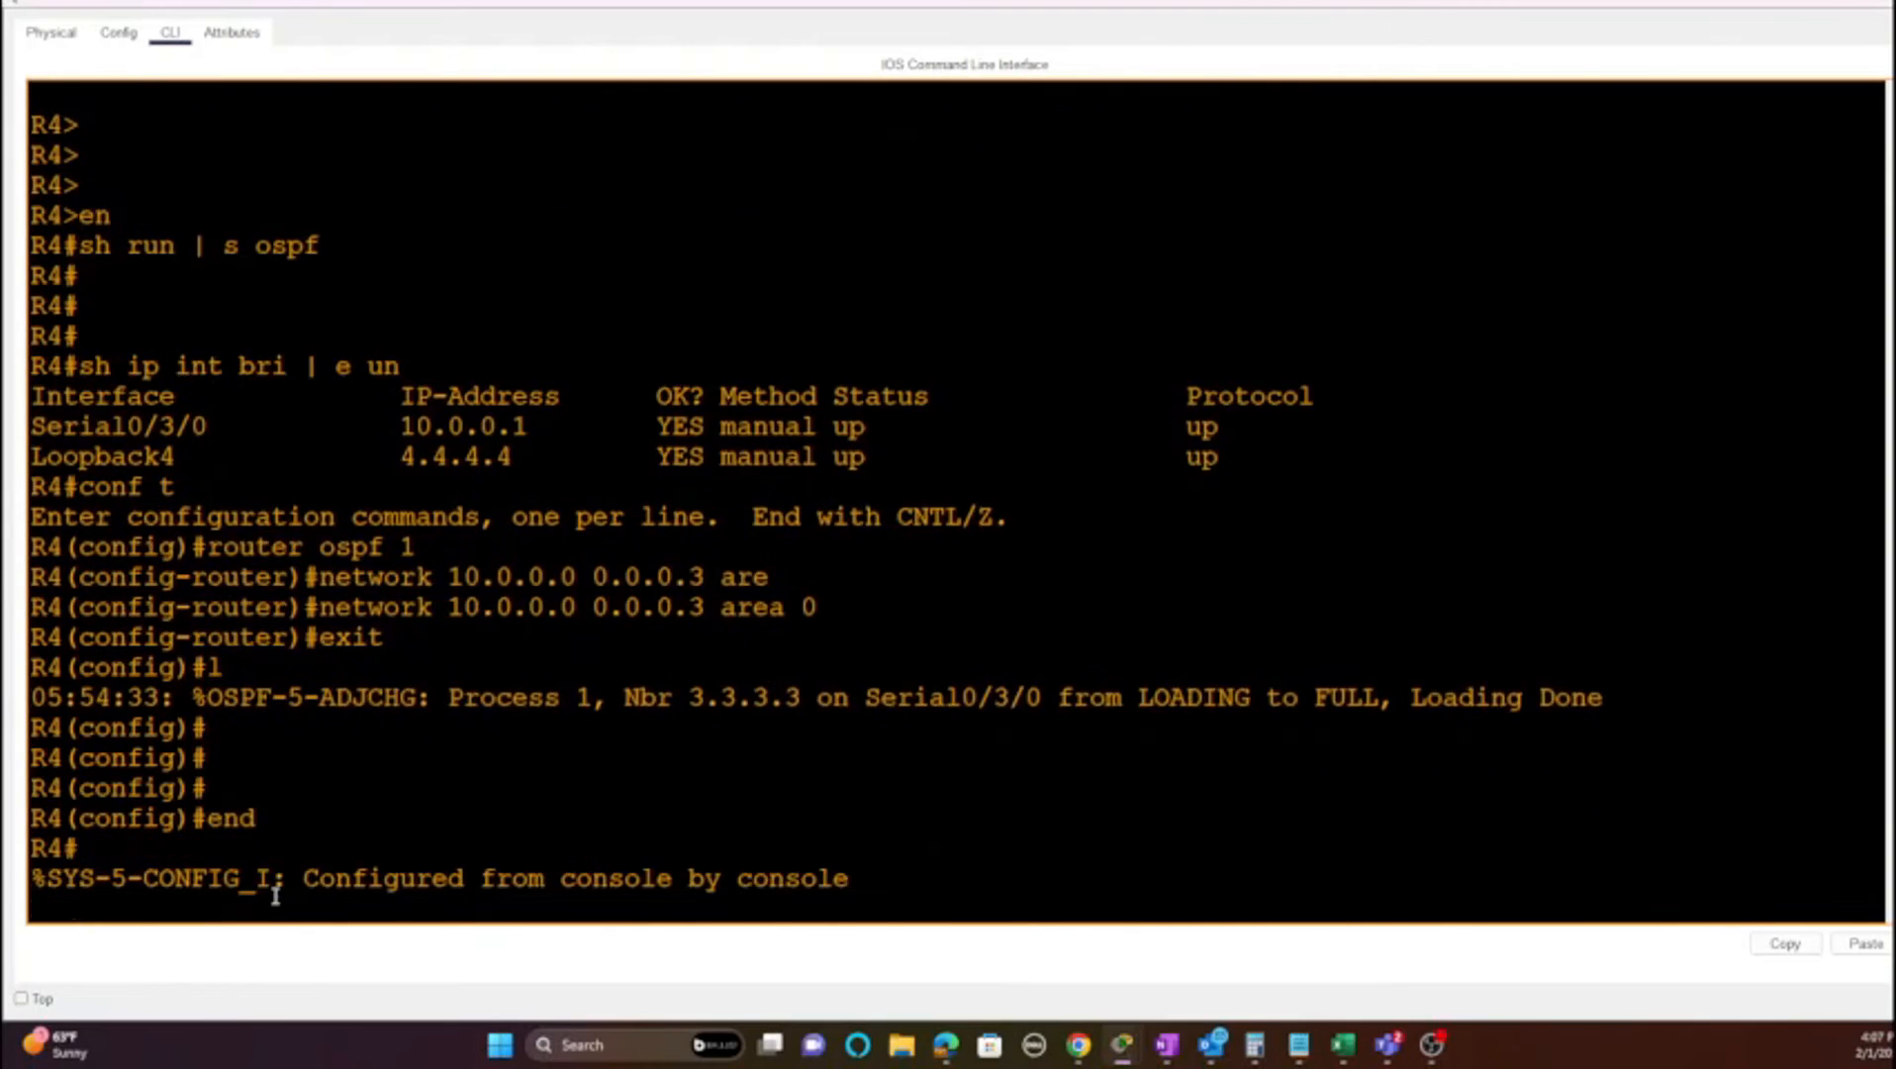
{"action": "key", "text": "Return"}
Step: Look over the network topology and list R4's OSPF neighbors with sh ip ospf neigh
{"action": "key", "text": "alt+Tab"}
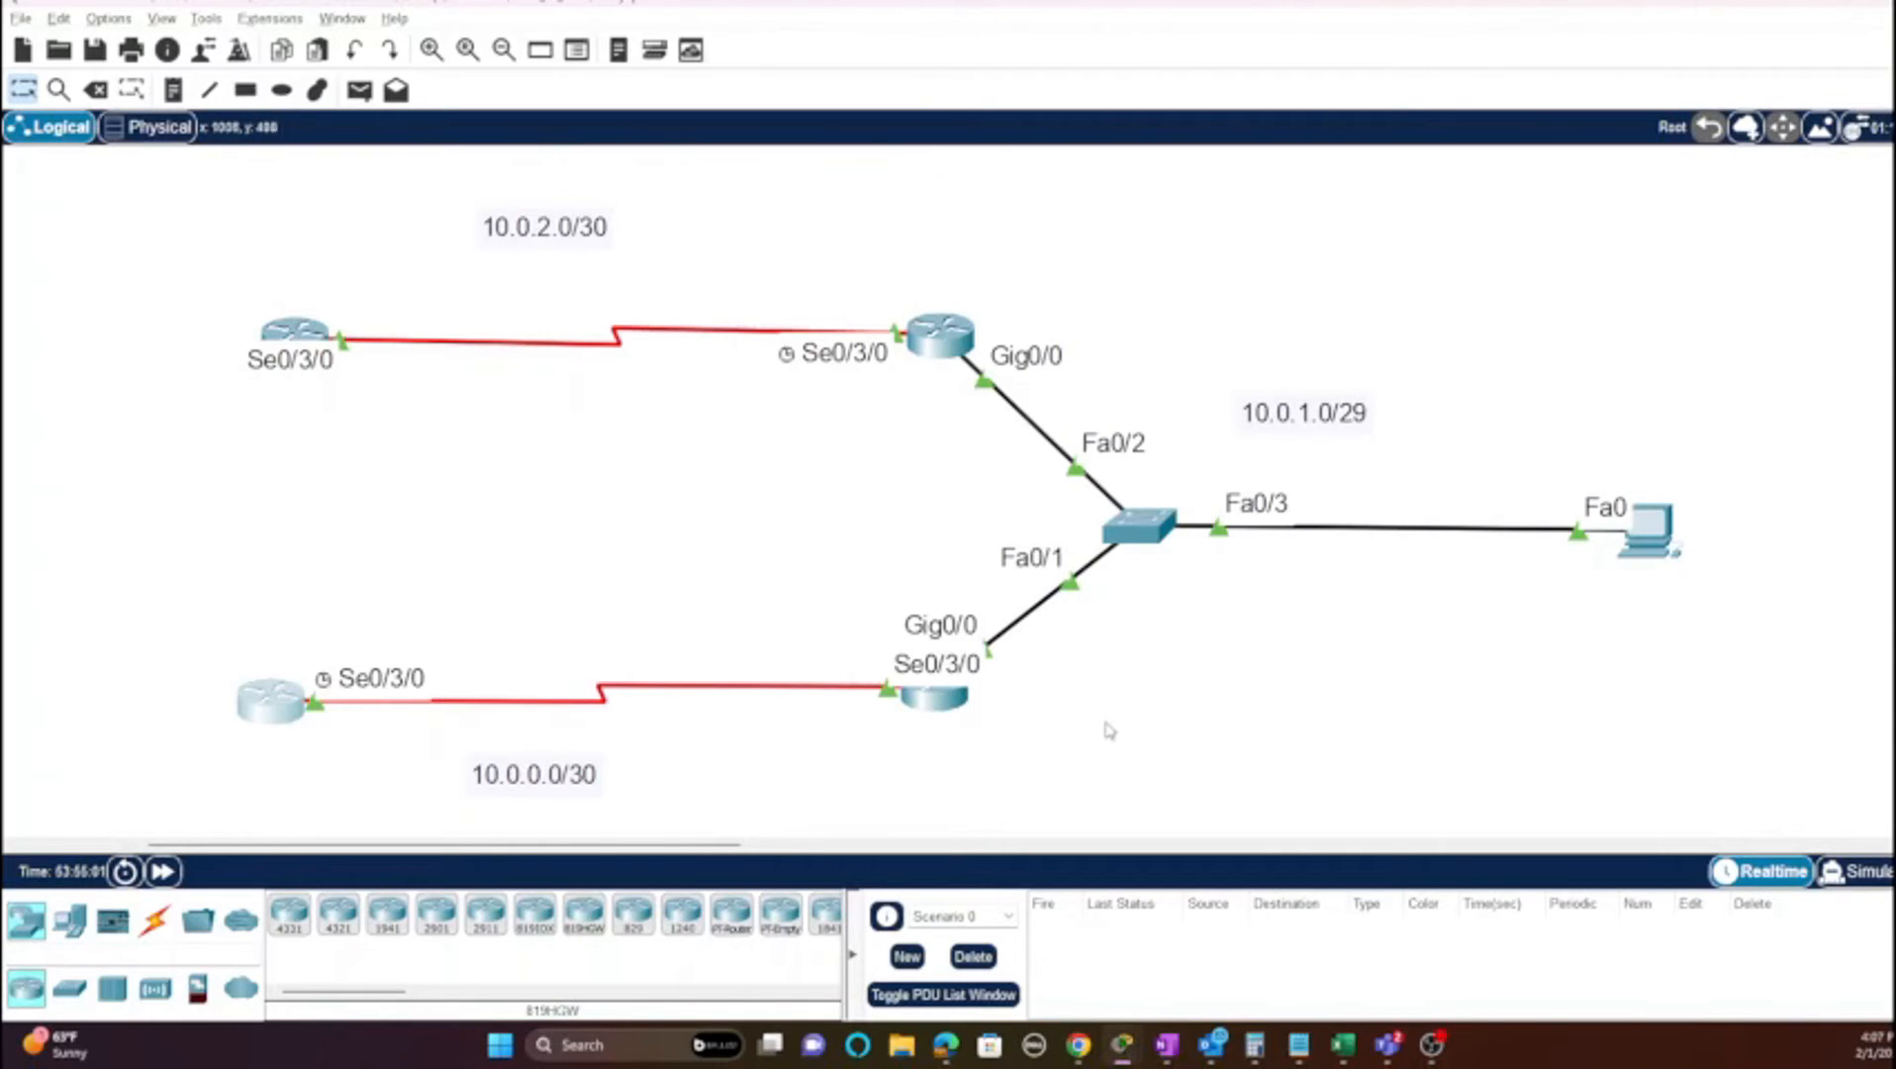
{"action": "key", "text": "alt+Tab"}
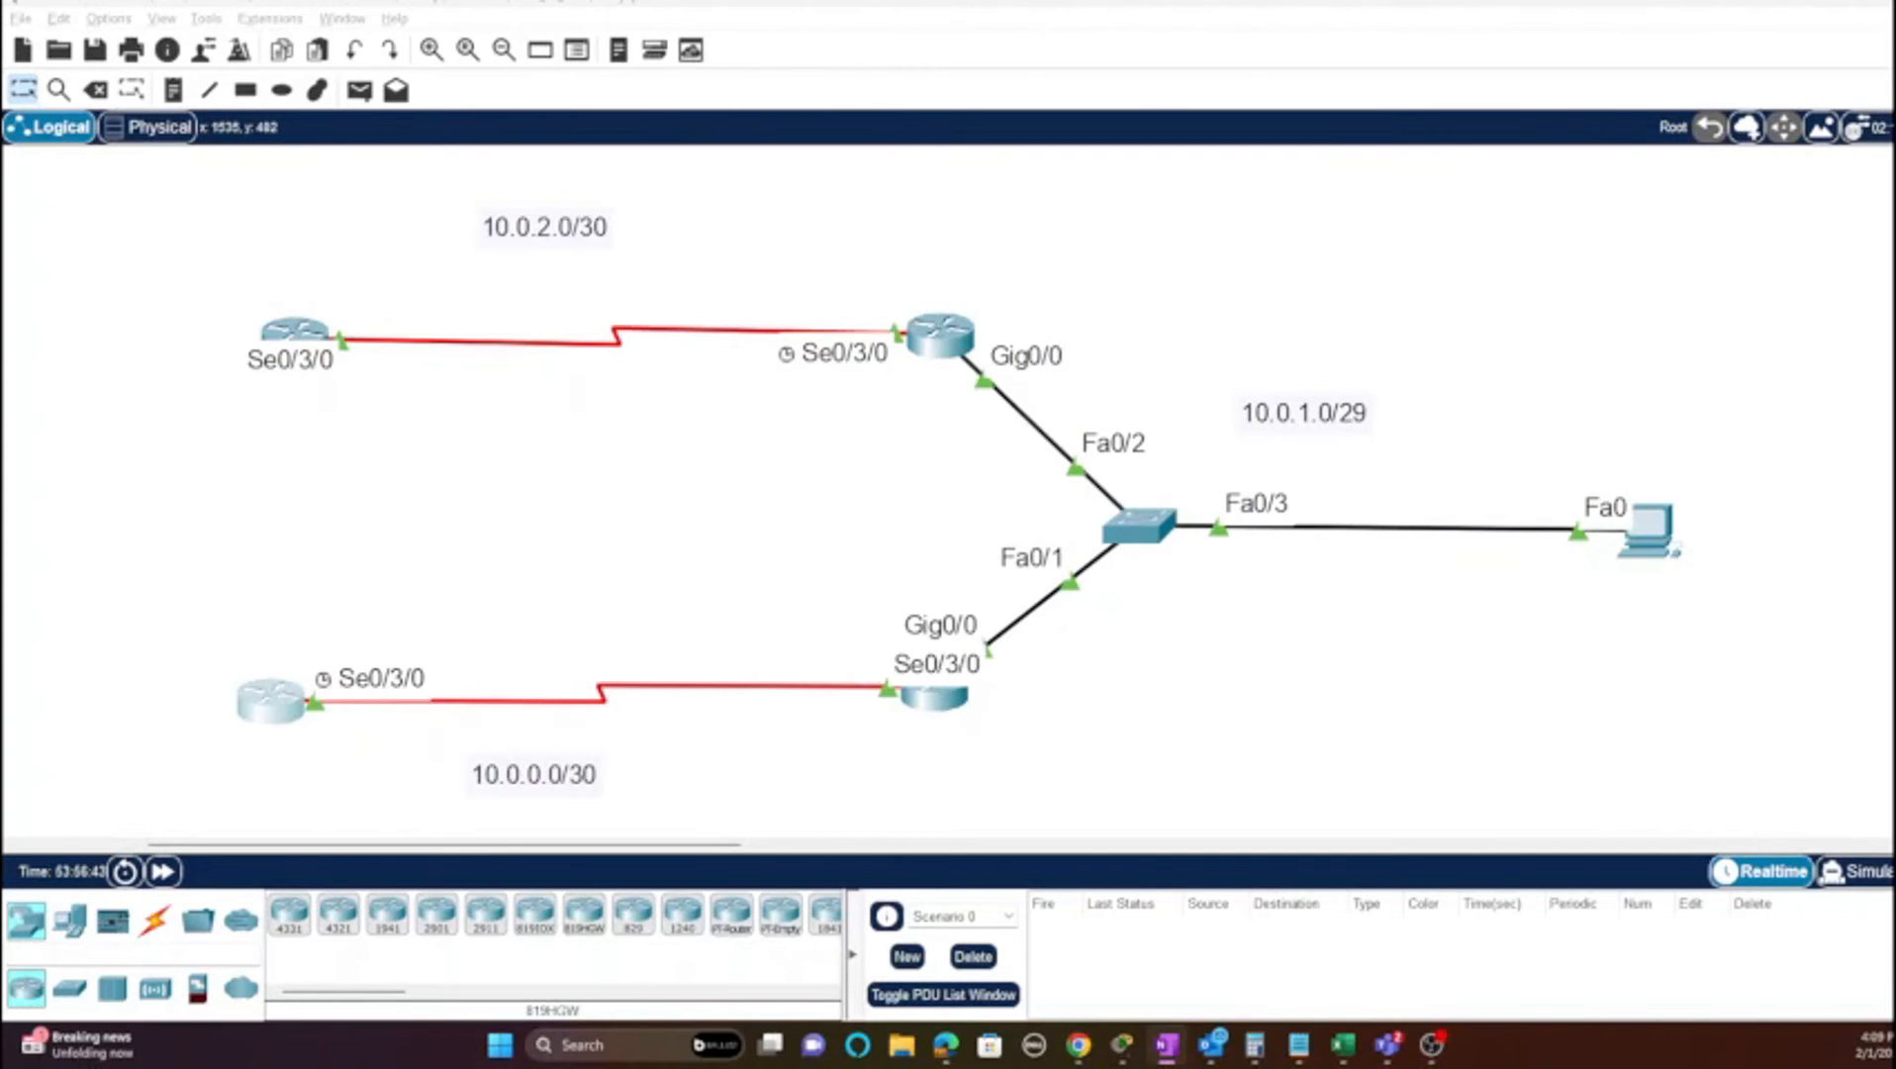
{"action": "key", "text": "alt+Tab"}
{"action": "left_click", "coordinate": [820, 619]}
{"action": "type", "text": "sh i"}
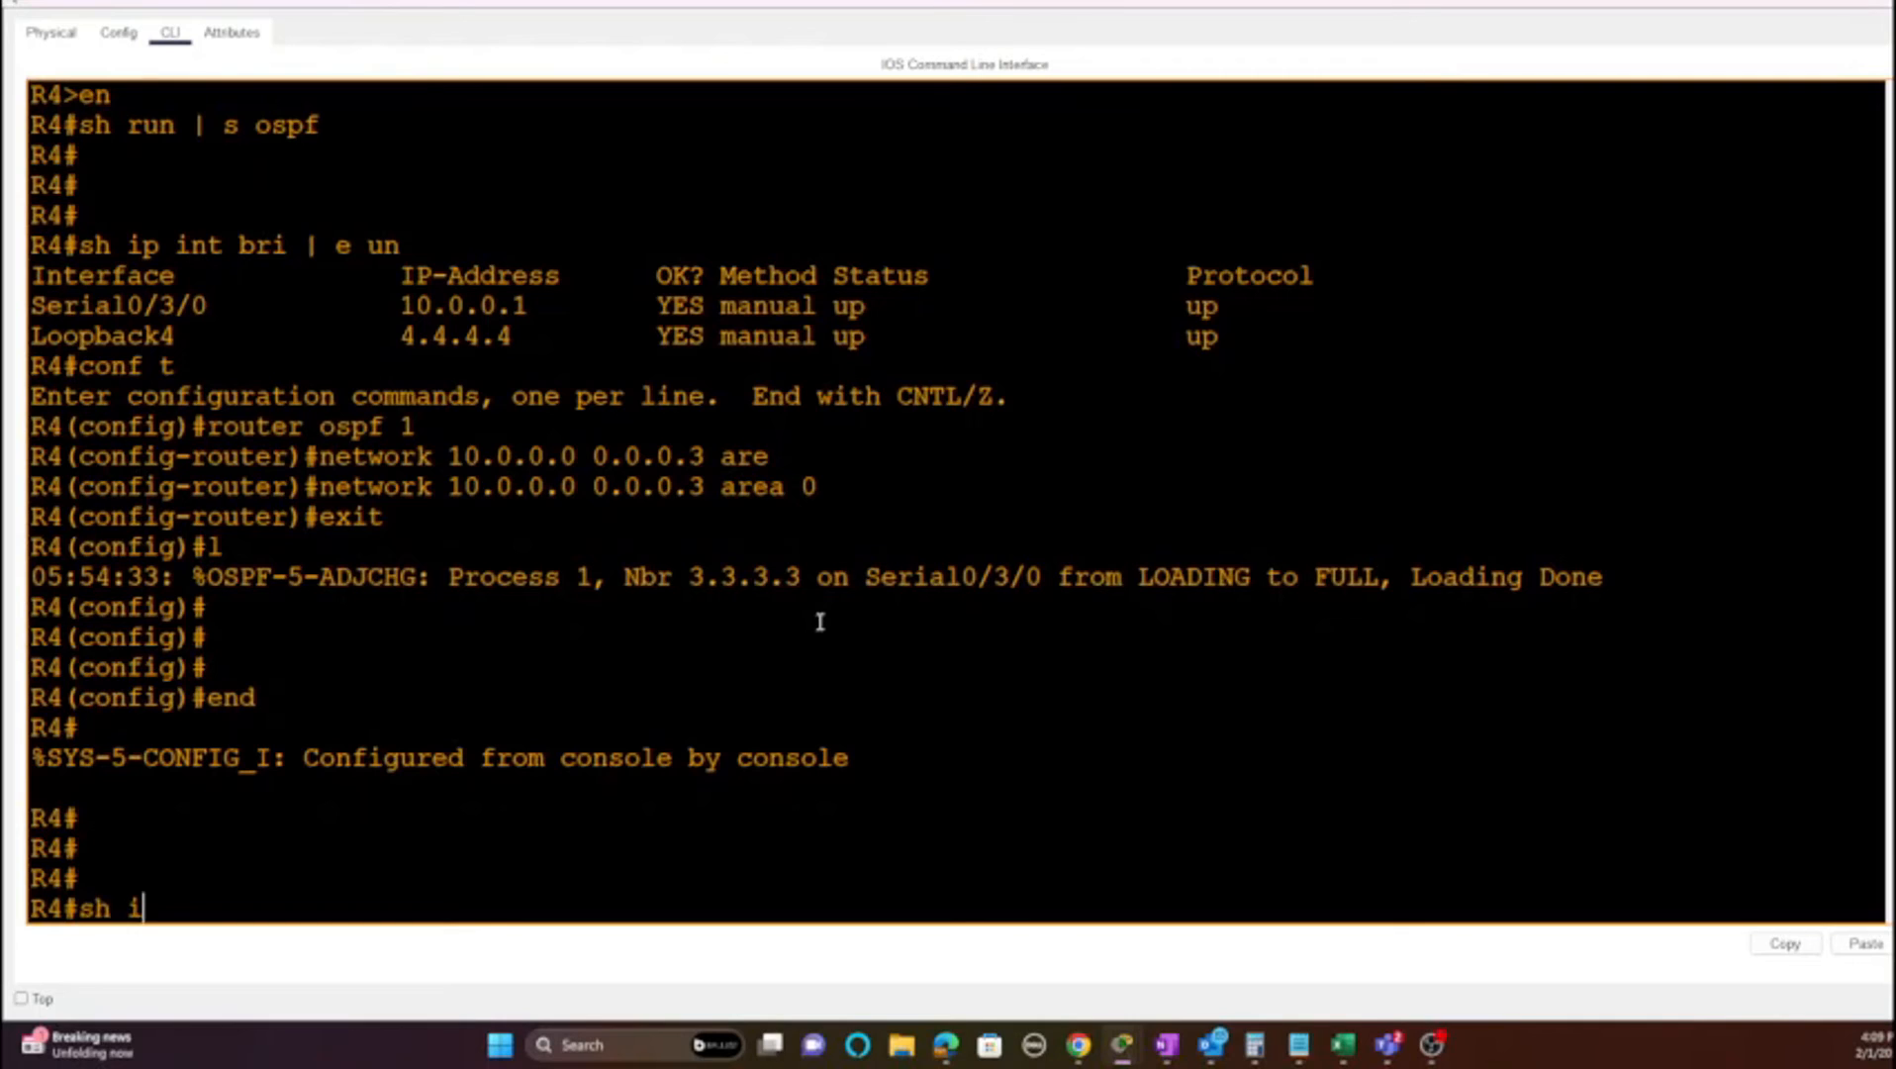
{"action": "type", "text": "p ospf neigh"}
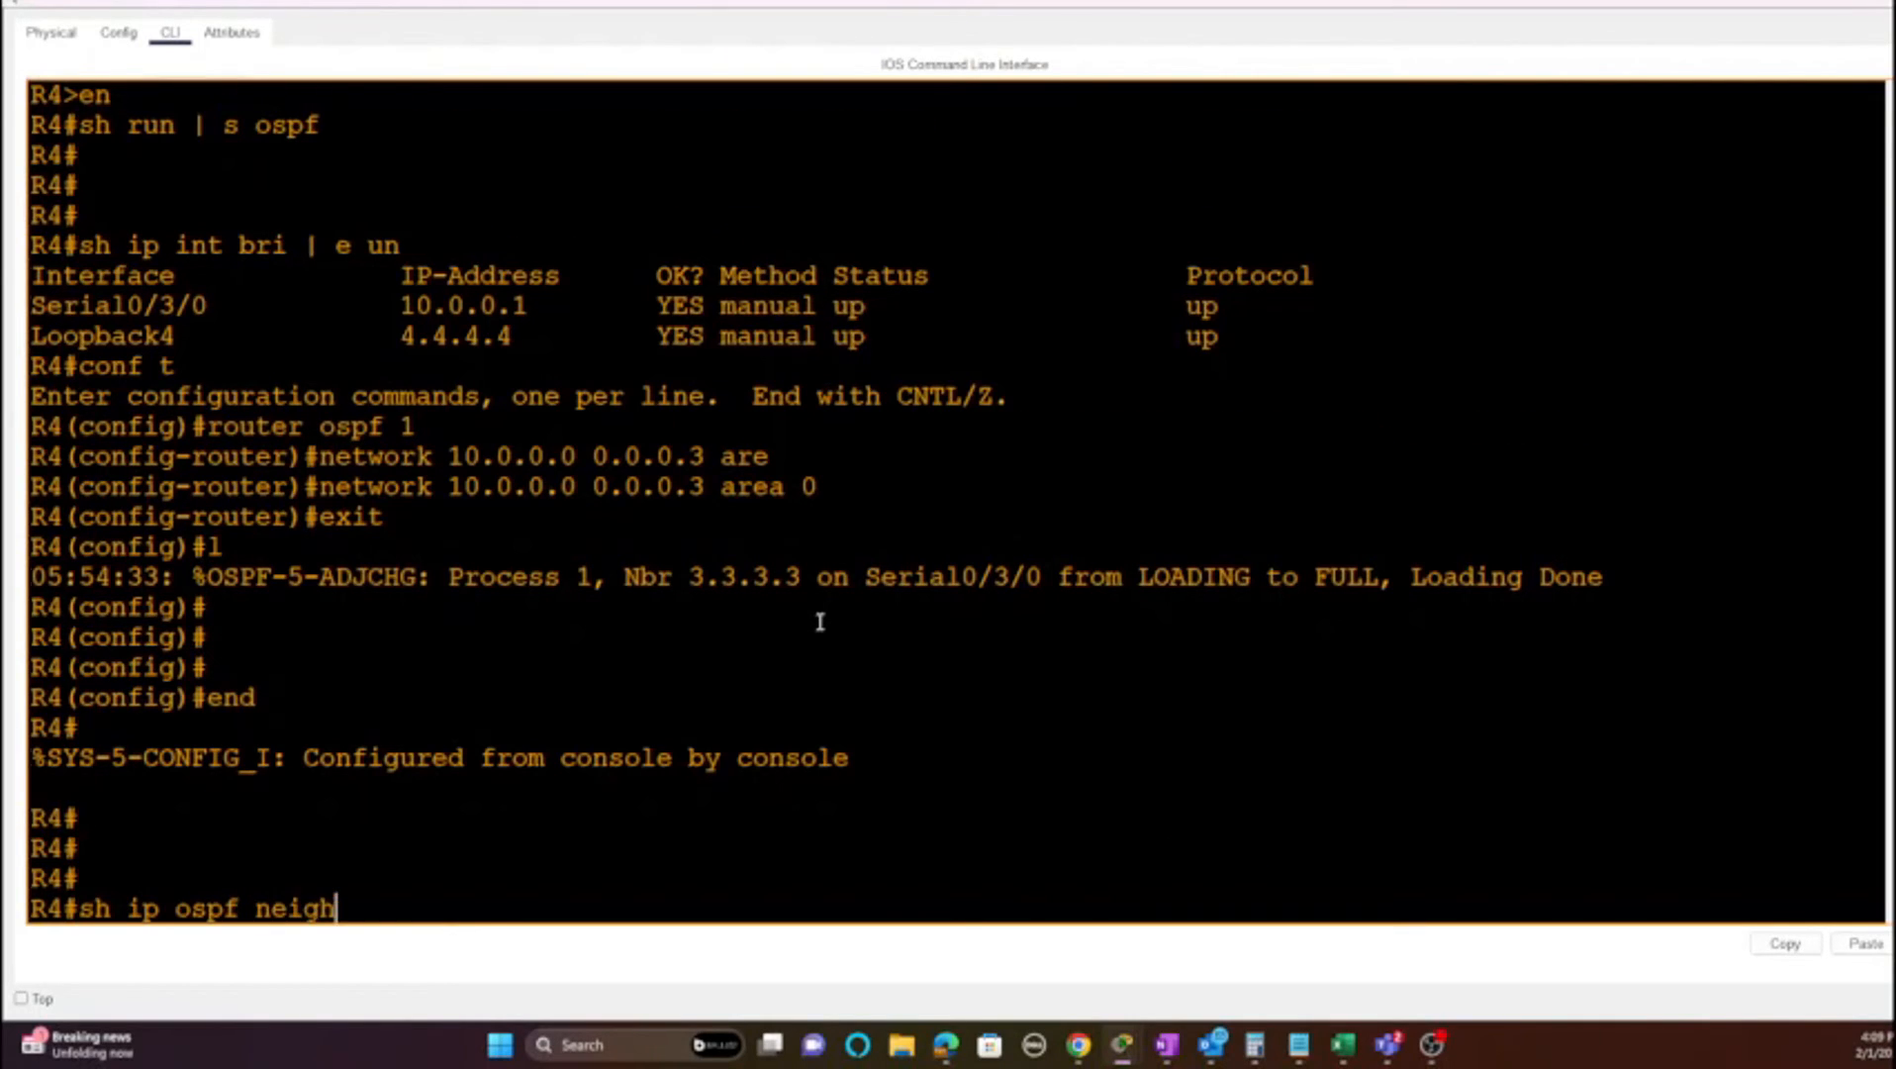
{"action": "key", "text": "Return"}
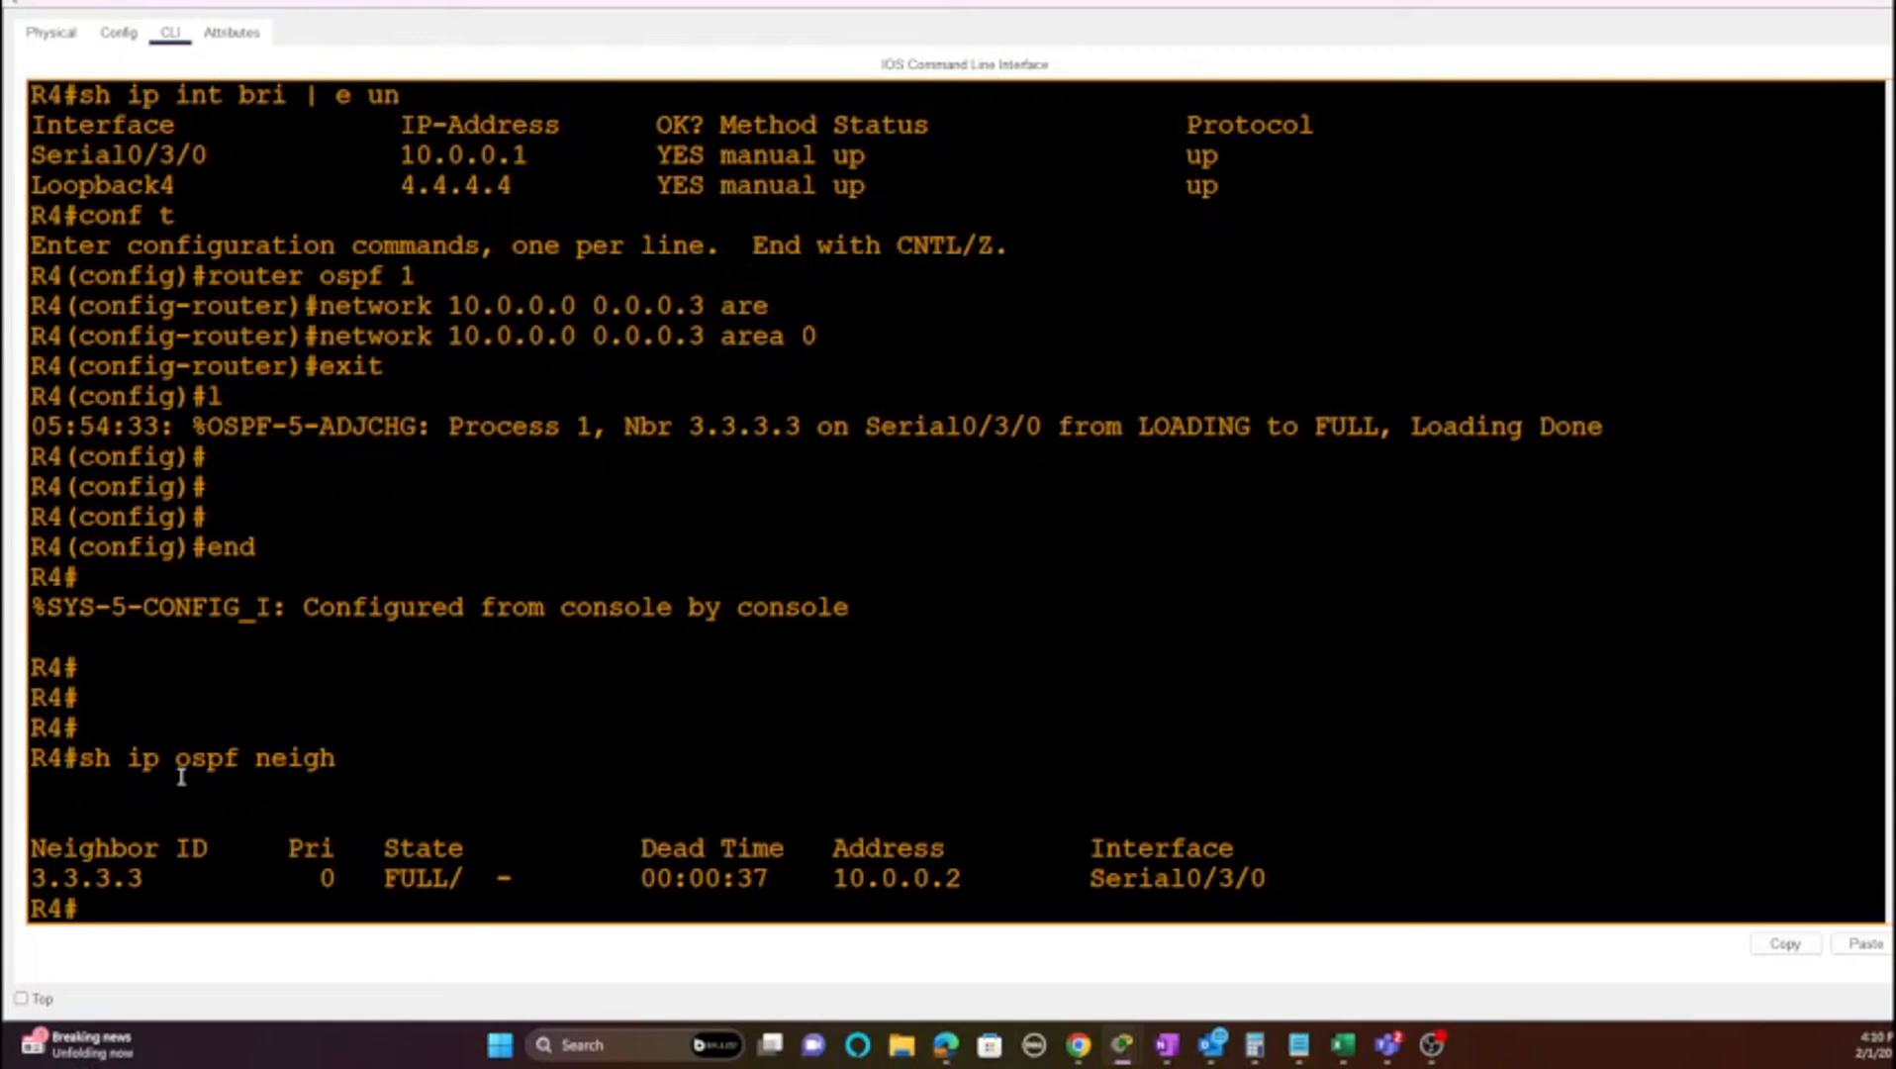
Step: Examine the neighbor ID, state, address and interface in R4's OSPF neighbor table
{"action": "left_click_drag", "start_coordinate": [176, 874], "coordinate": [30, 878]}
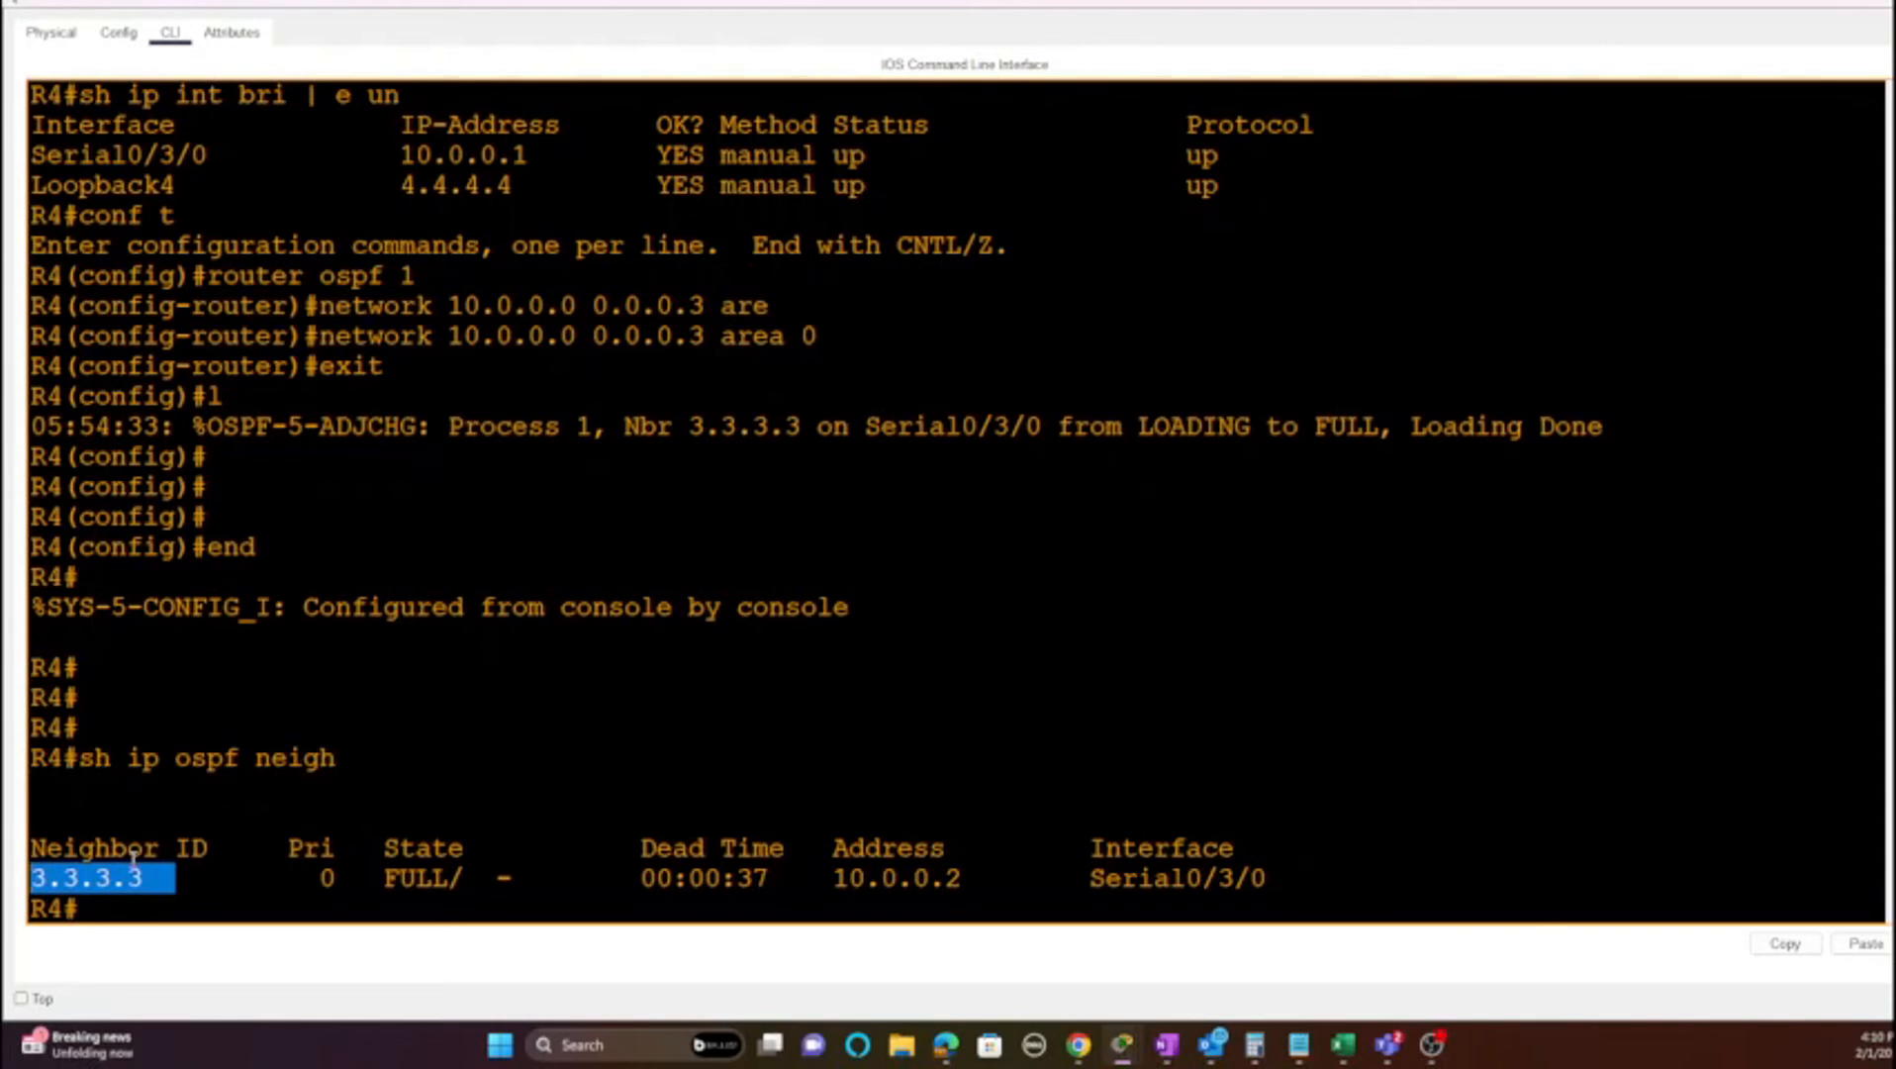
{"action": "left_click_drag", "start_coordinate": [226, 847], "coordinate": [31, 848]}
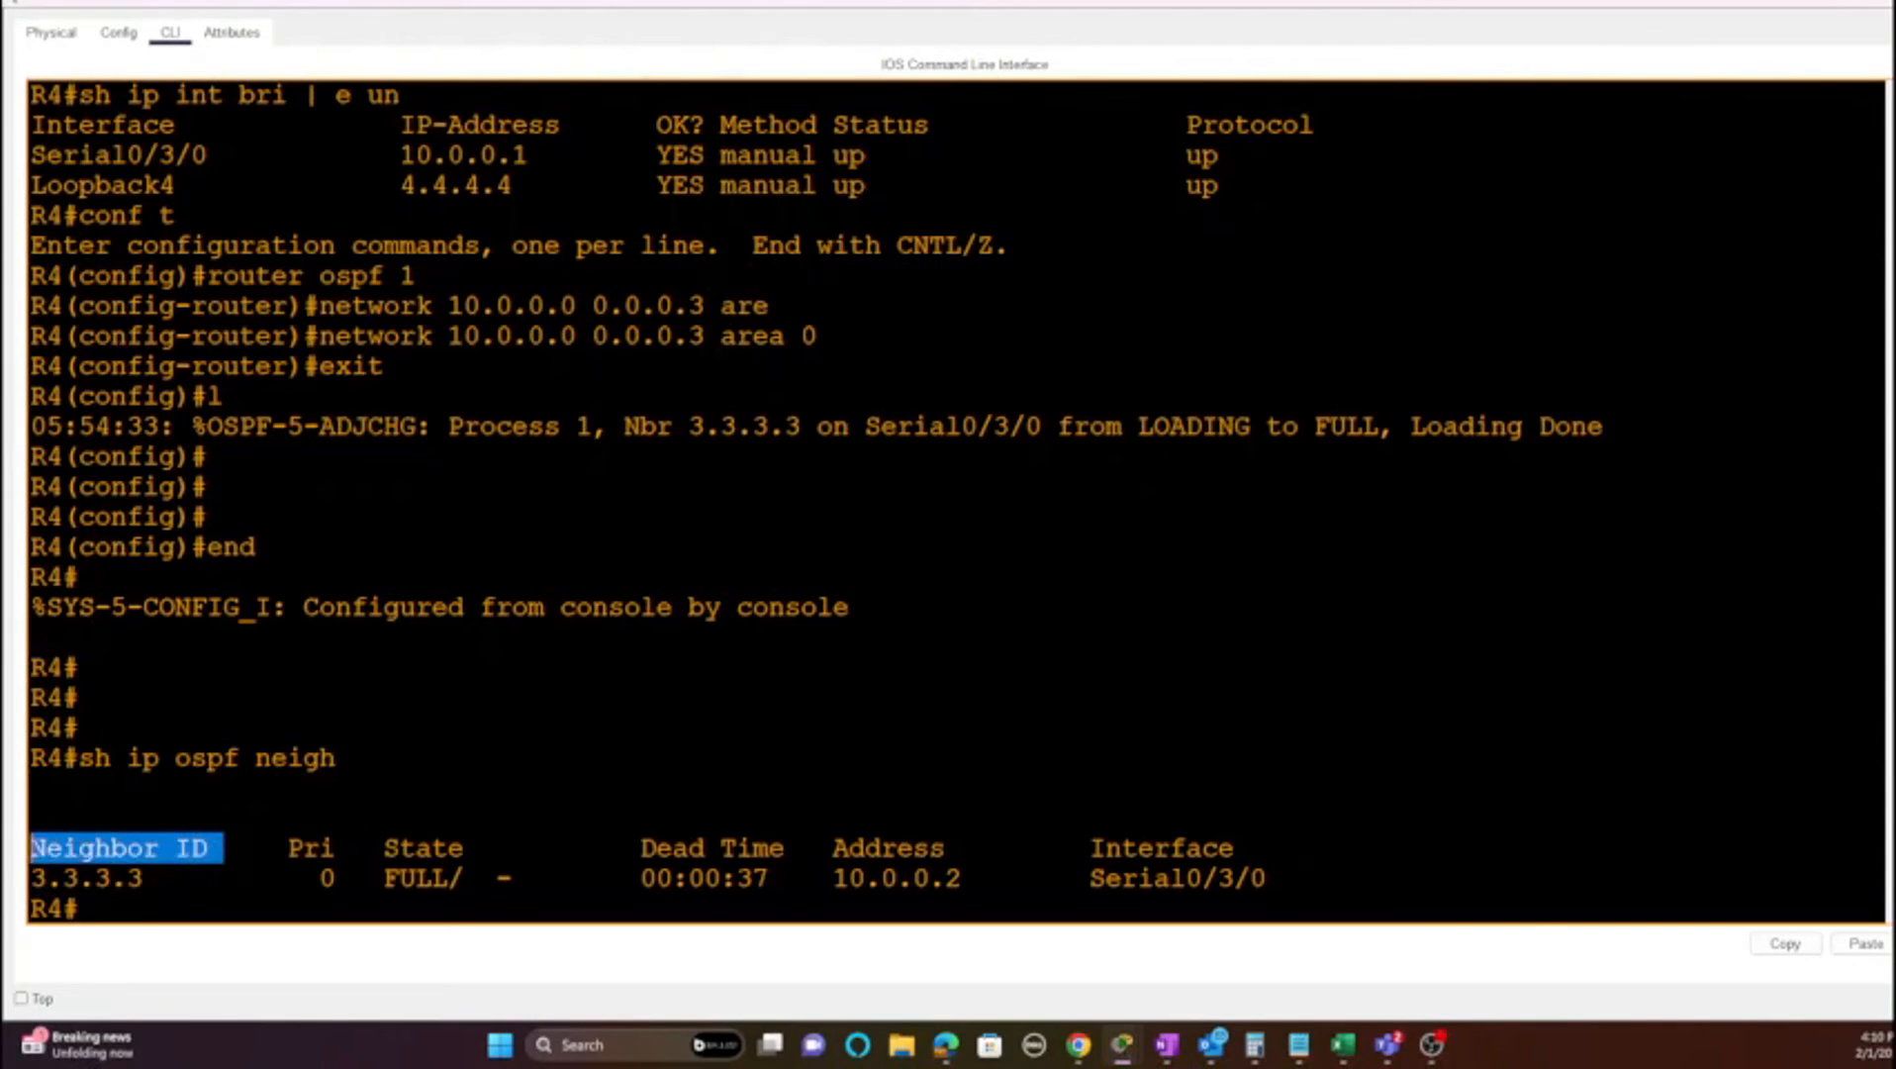
{"action": "left_click_drag", "start_coordinate": [173, 877], "coordinate": [60, 875]}
{"action": "left_click_drag", "start_coordinate": [480, 847], "coordinate": [368, 849]}
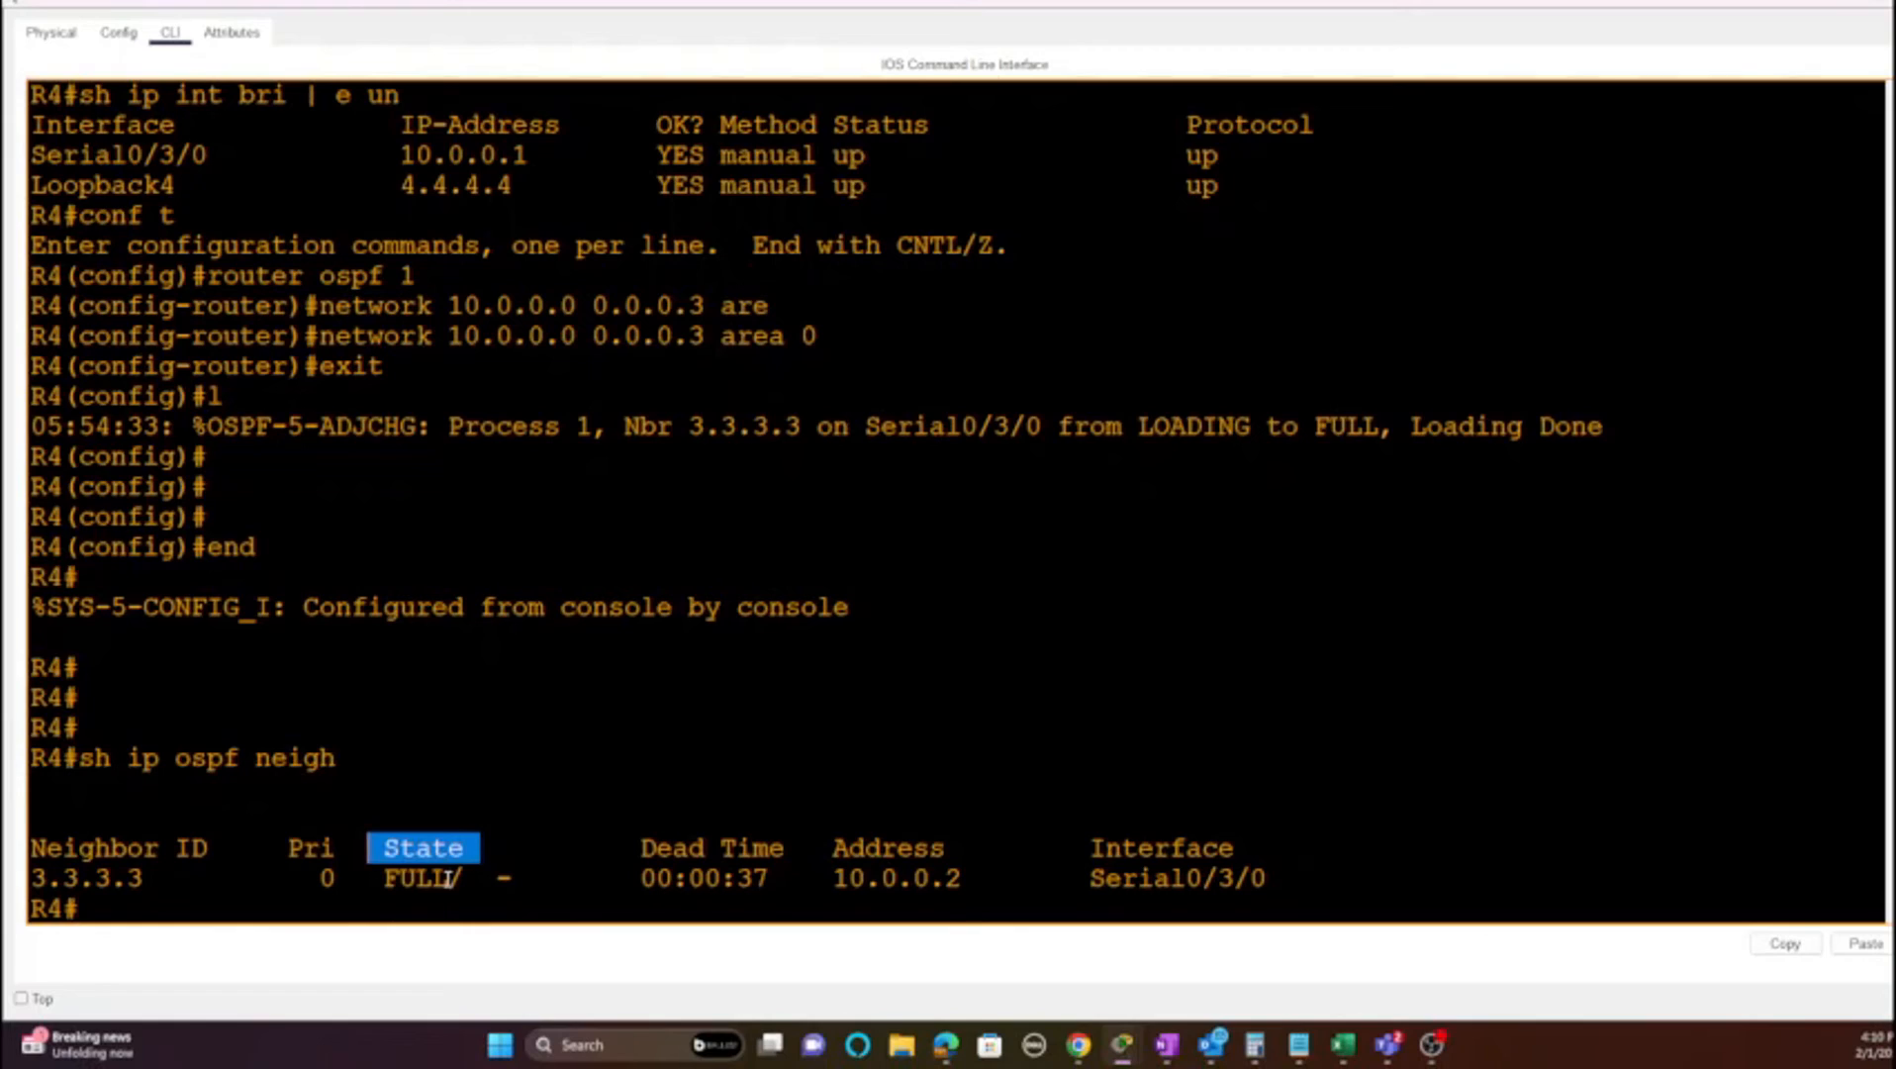
{"action": "left_click_drag", "start_coordinate": [980, 878], "coordinate": [832, 878]}
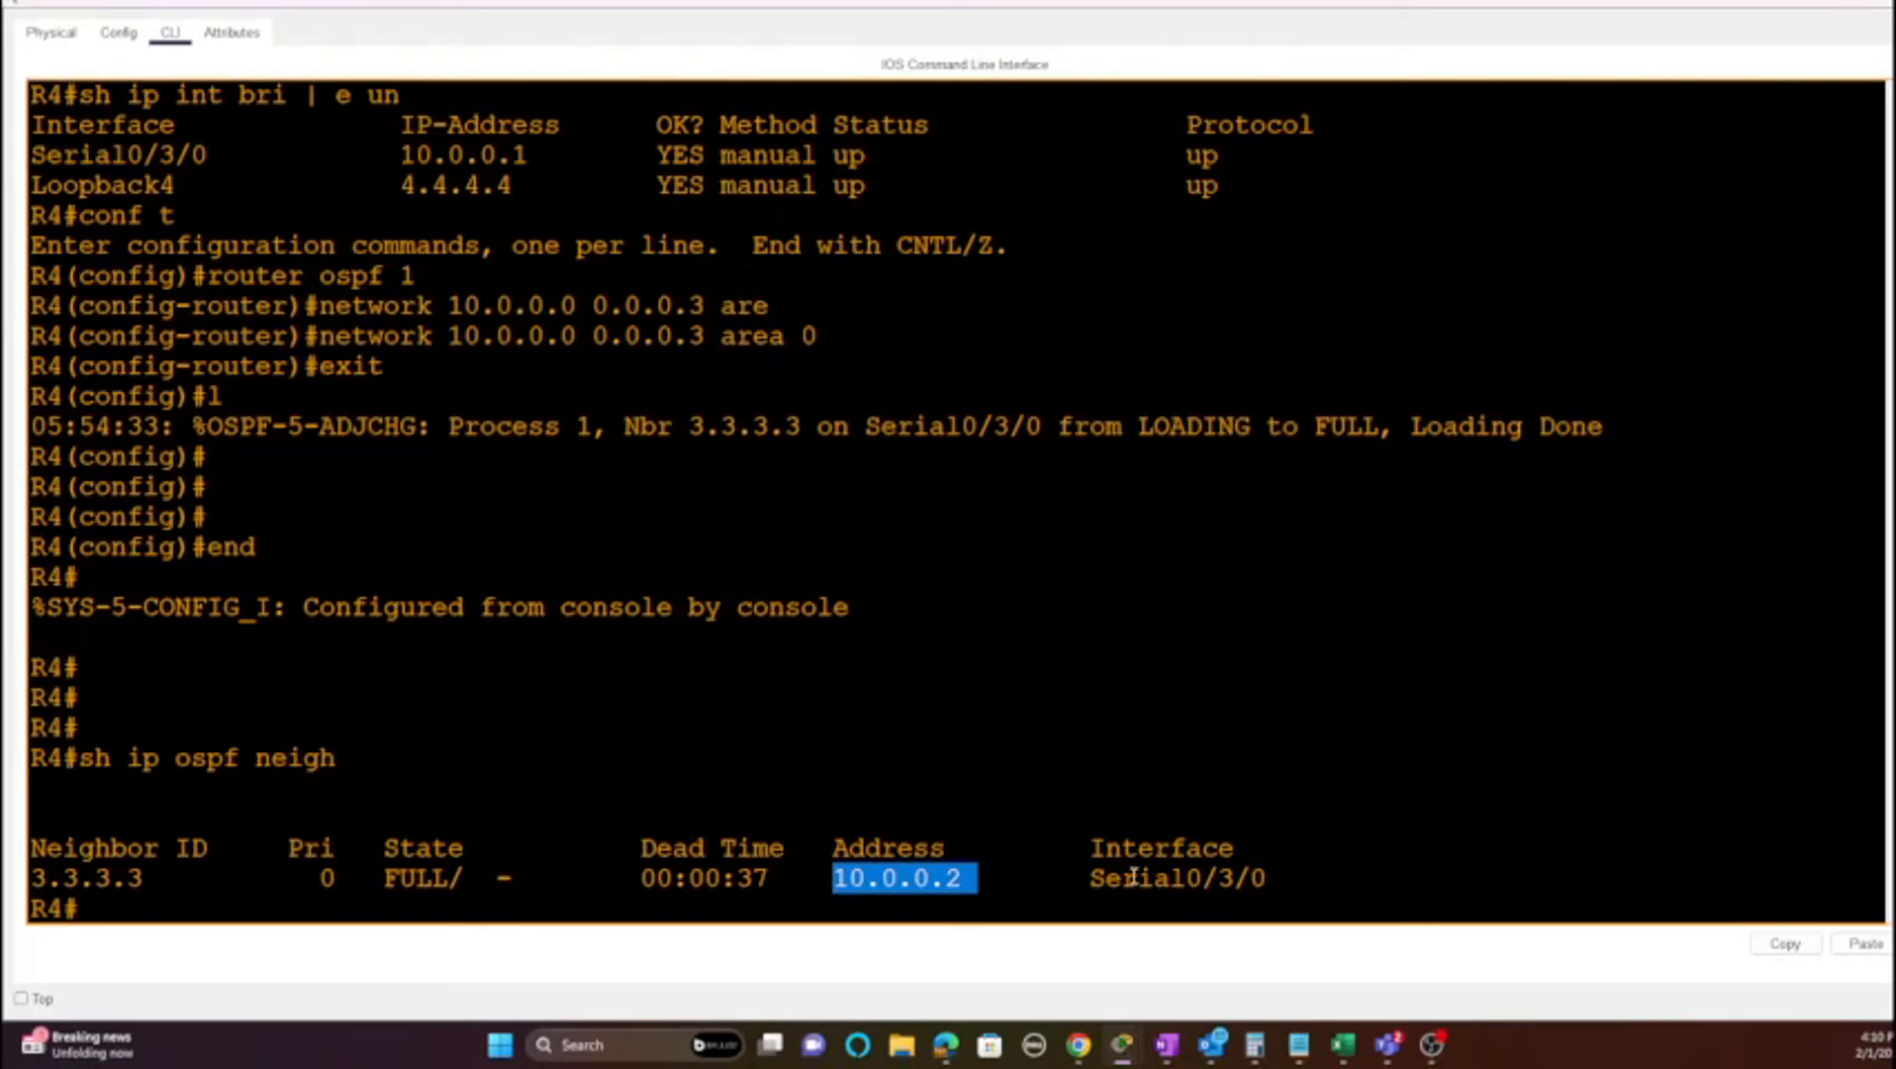
{"action": "left_click_drag", "start_coordinate": [1269, 878], "coordinate": [1091, 878]}
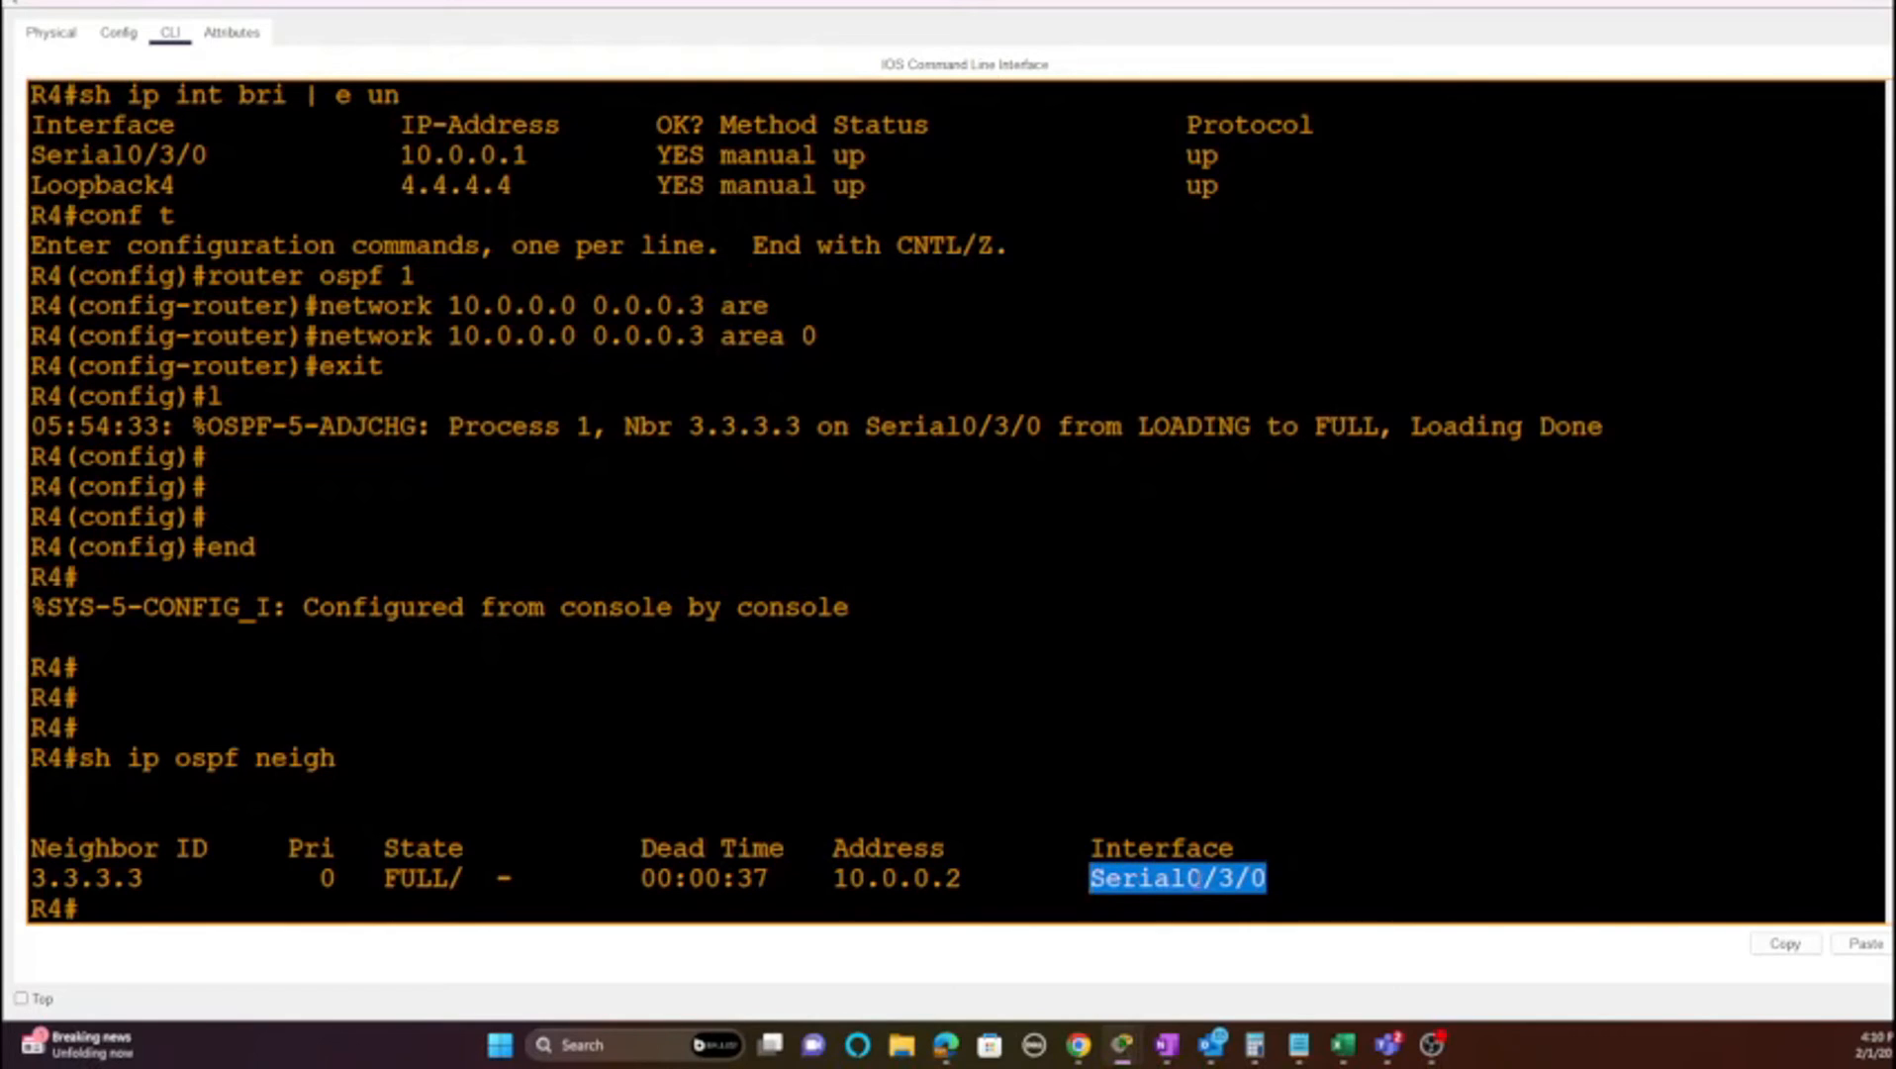
{"action": "left_click", "coordinate": [1267, 878]}
{"action": "left_click_drag", "start_coordinate": [1280, 878], "coordinate": [1097, 861]}
{"action": "left_click_drag", "start_coordinate": [970, 877], "coordinate": [833, 877]}
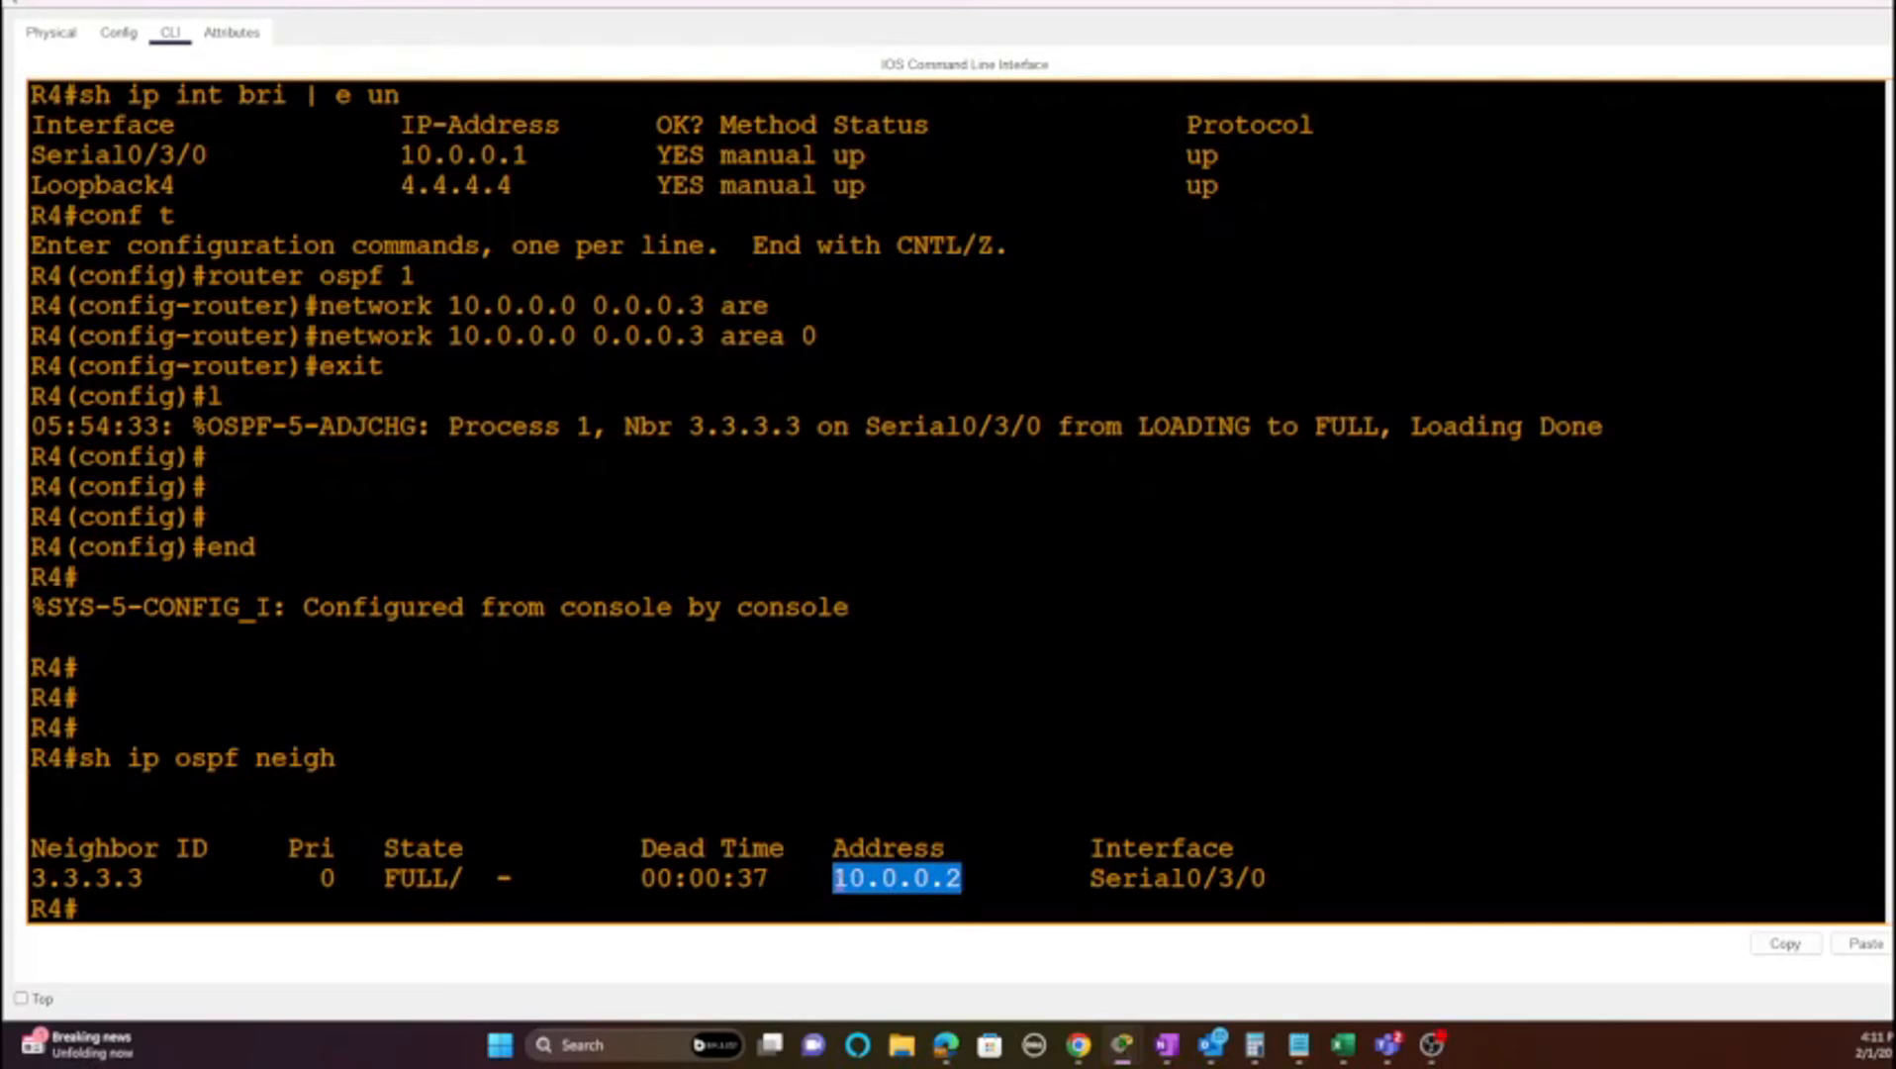
{"action": "left_click_drag", "start_coordinate": [149, 878], "coordinate": [25, 877]}
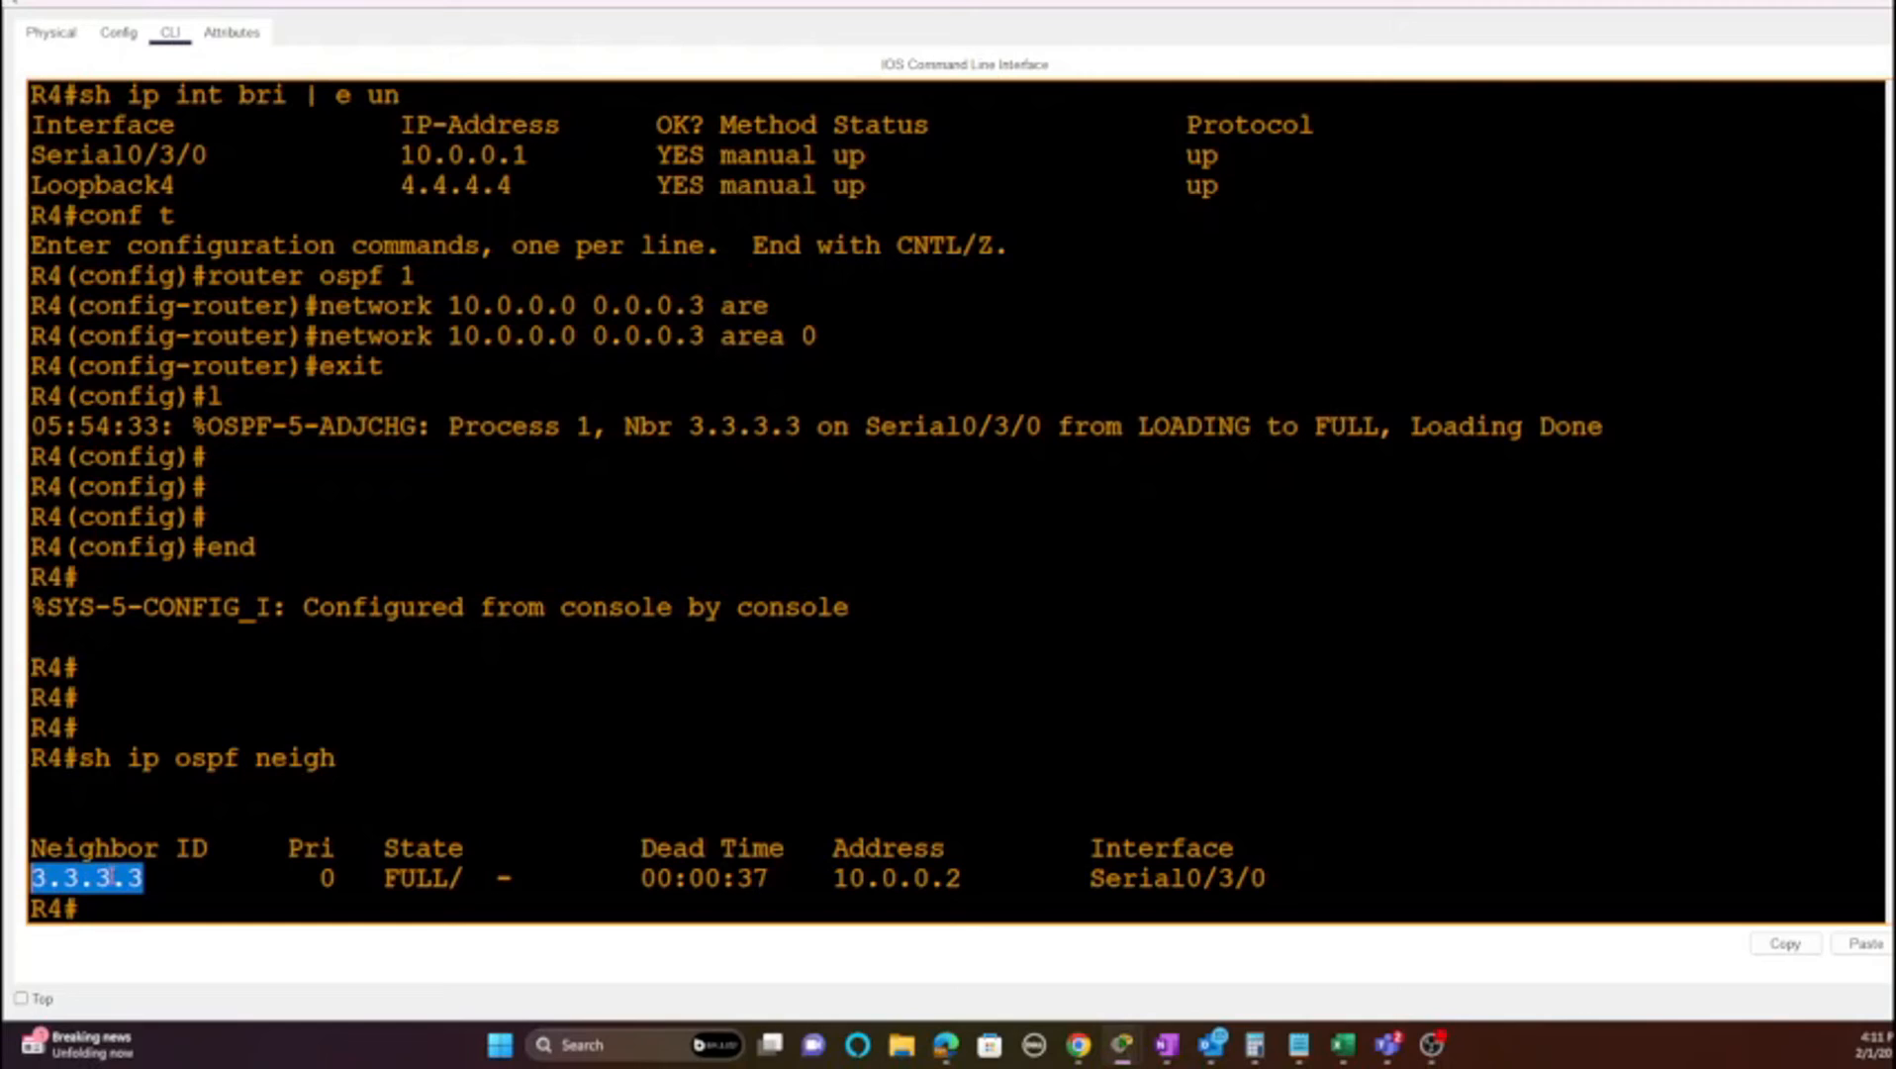
{"action": "left_click_drag", "start_coordinate": [161, 878], "coordinate": [31, 877]}
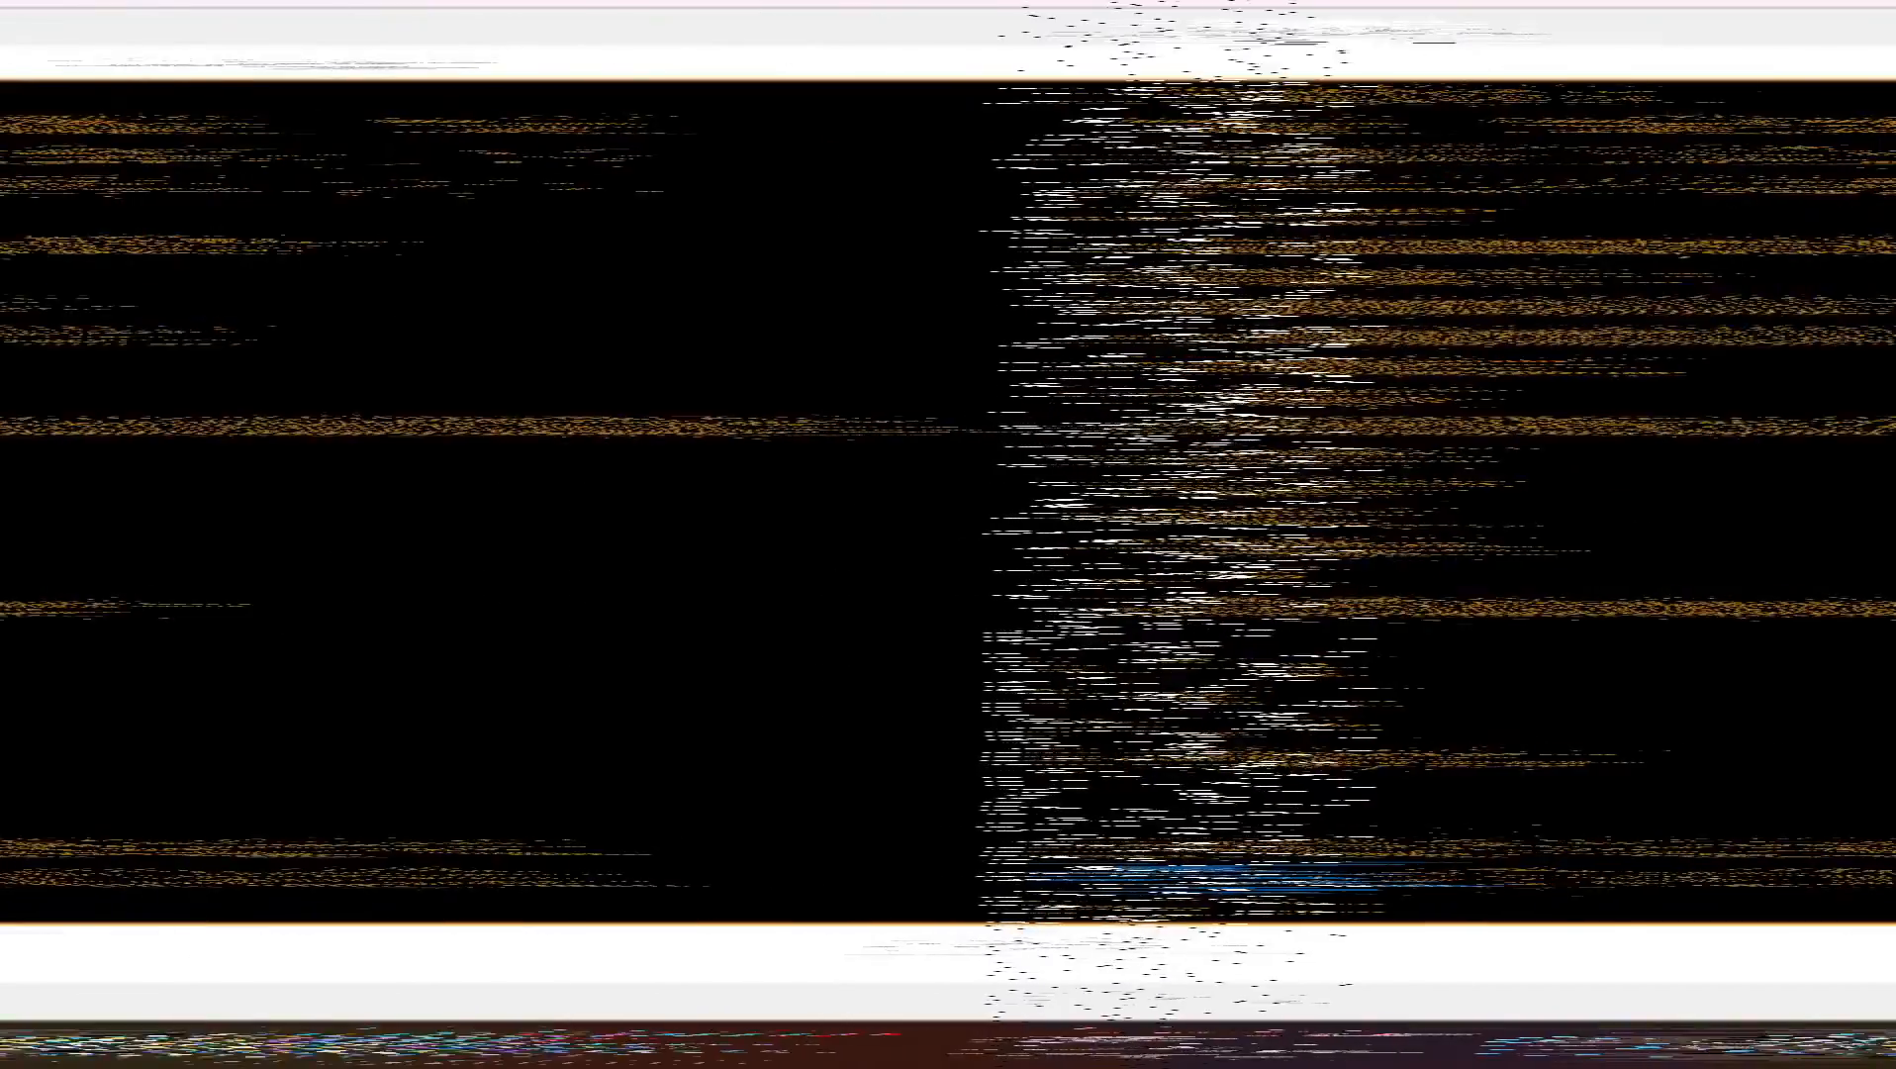
{"action": "left_click", "coordinate": [170, 902]}
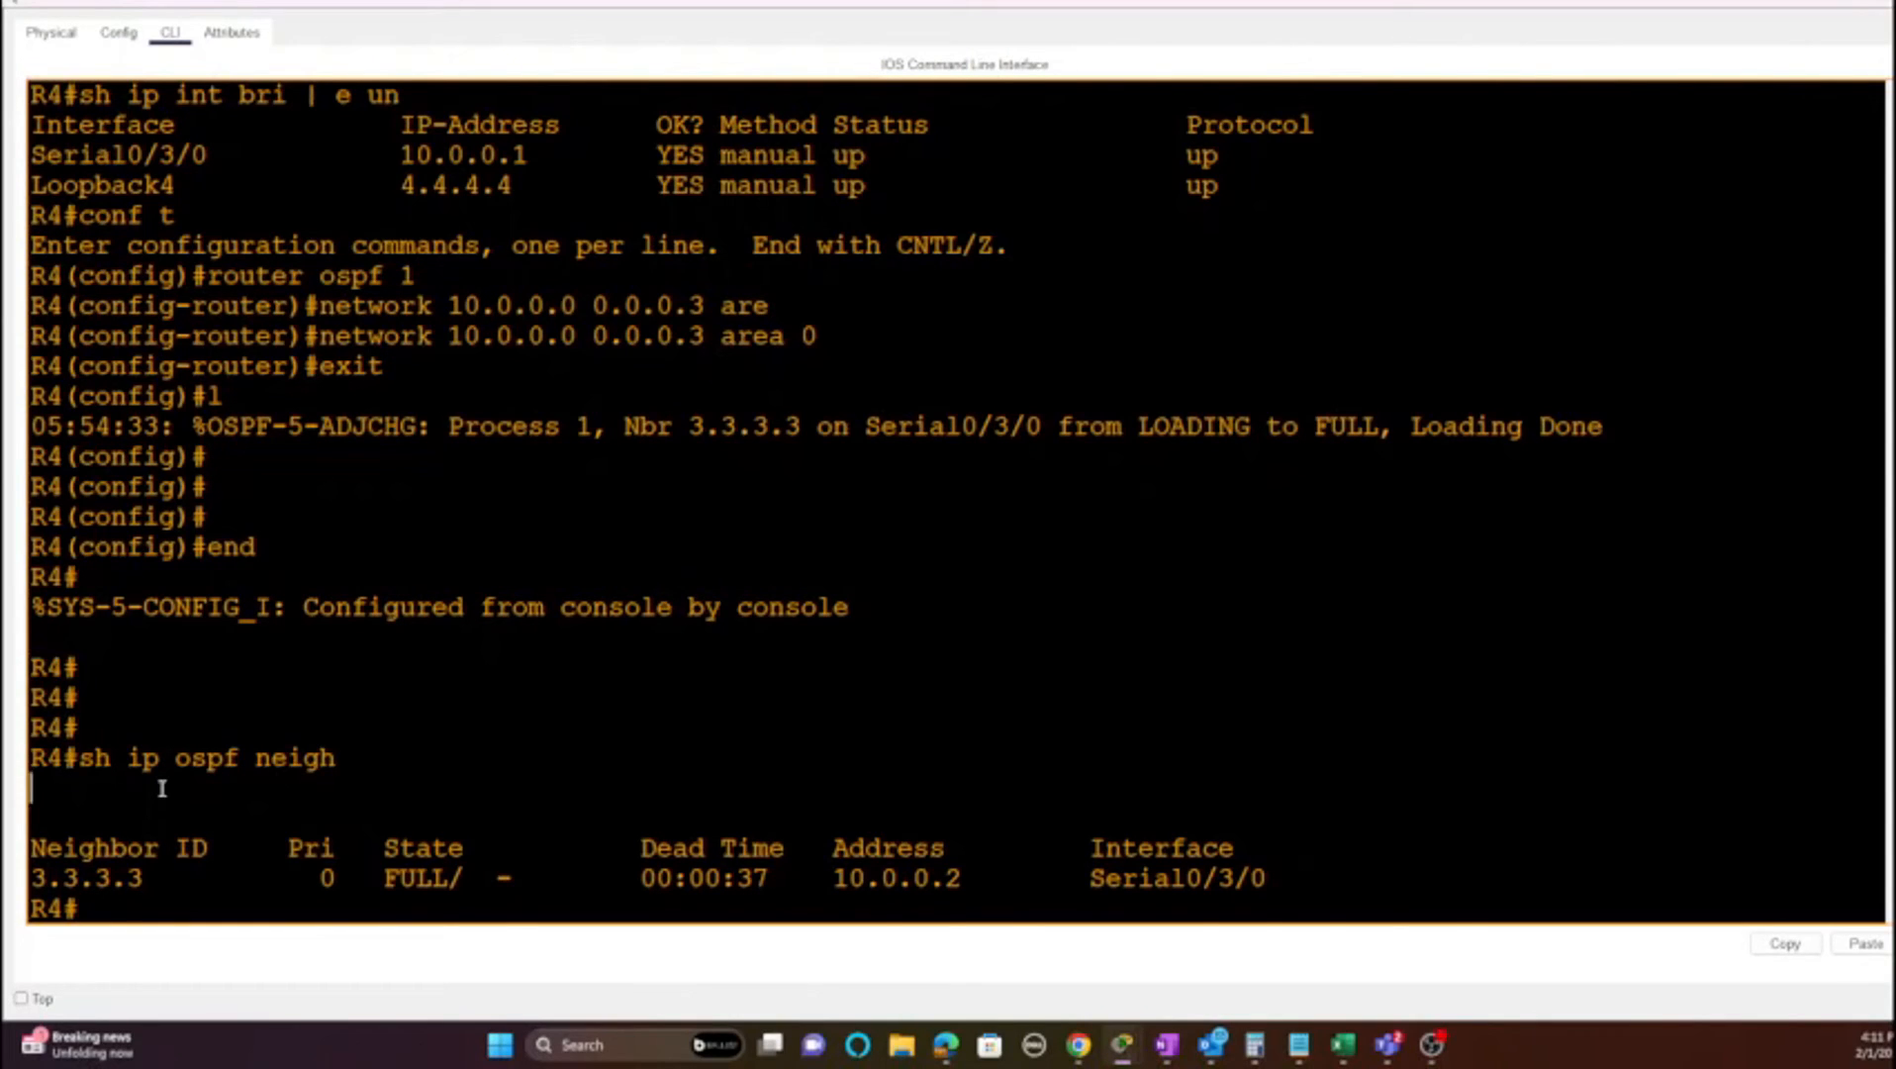
Step: Display the detailed OSPF interface information on R4 with sh ip ospf int
{"action": "left_click", "coordinate": [120, 895]}
{"action": "key", "text": "Return"}
{"action": "key", "text": "Return"}
{"action": "type", "text": "sh ip ospf int"}
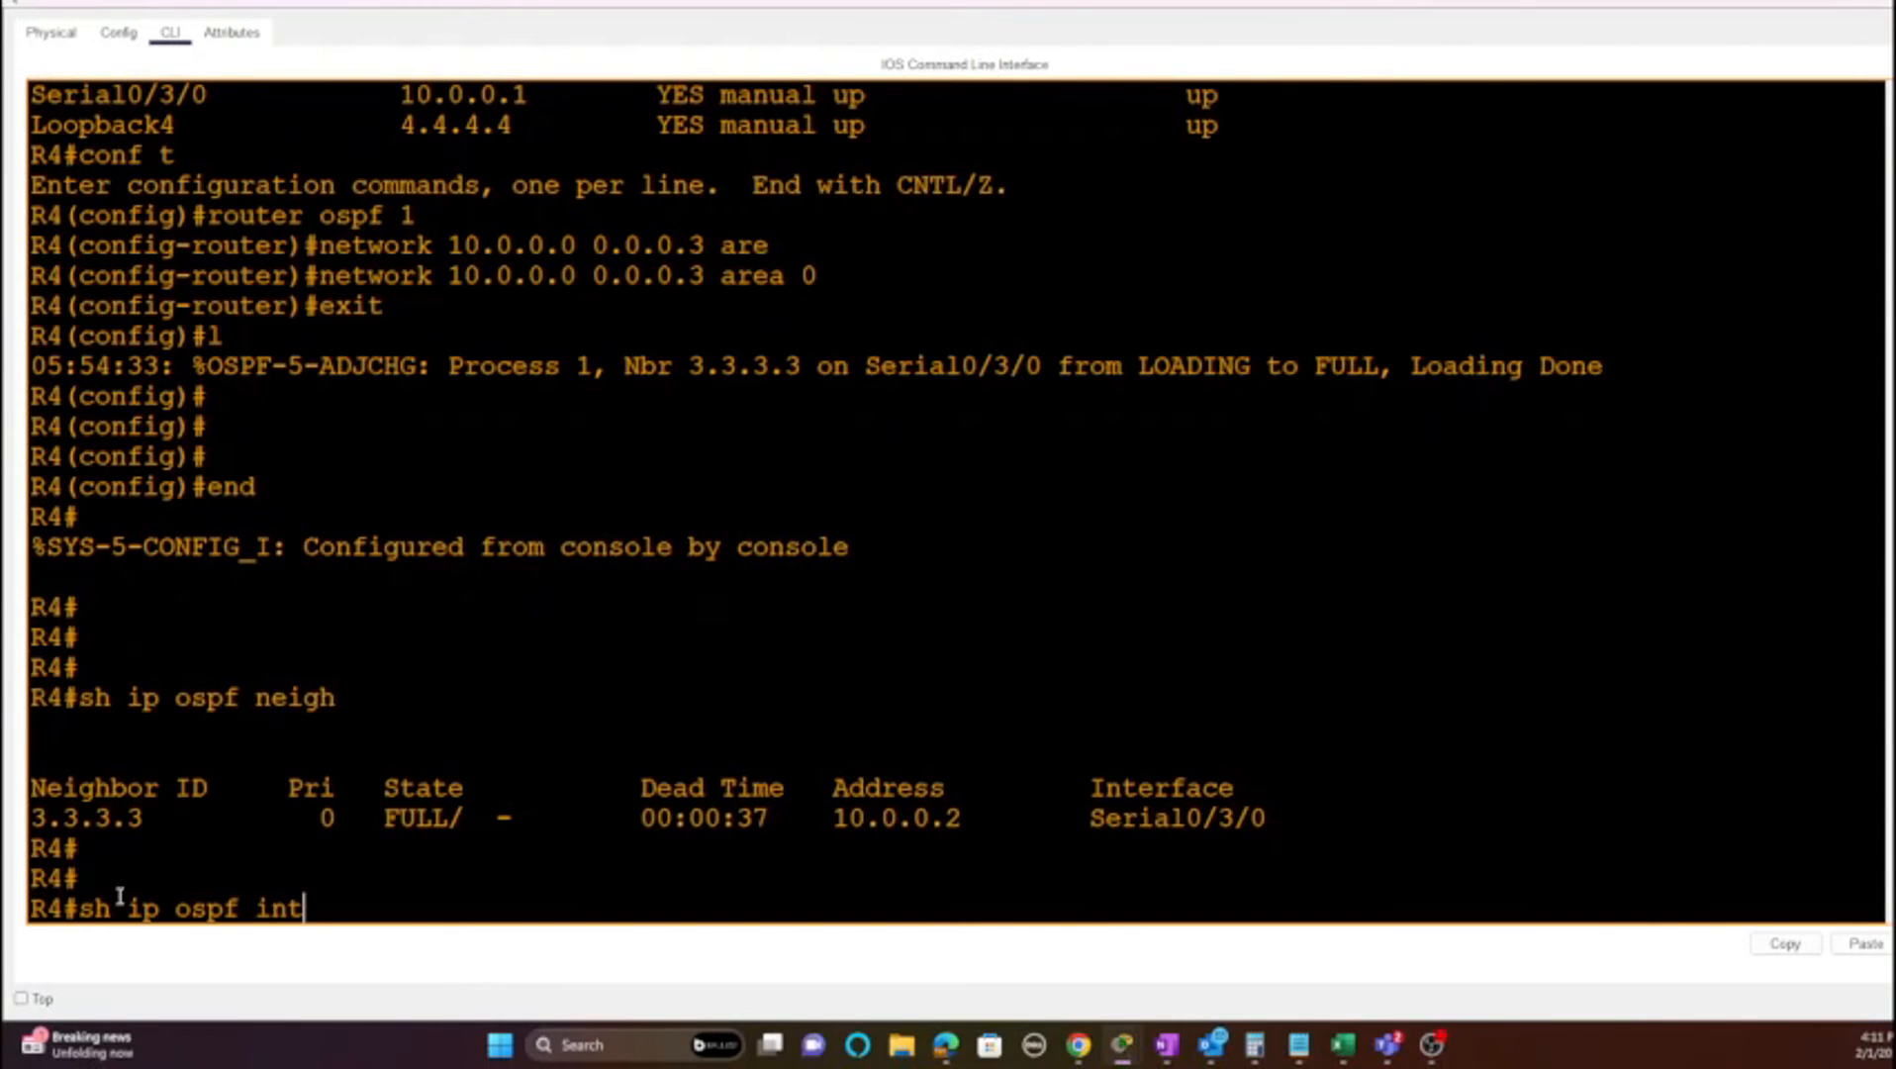
{"action": "key", "text": "Return"}
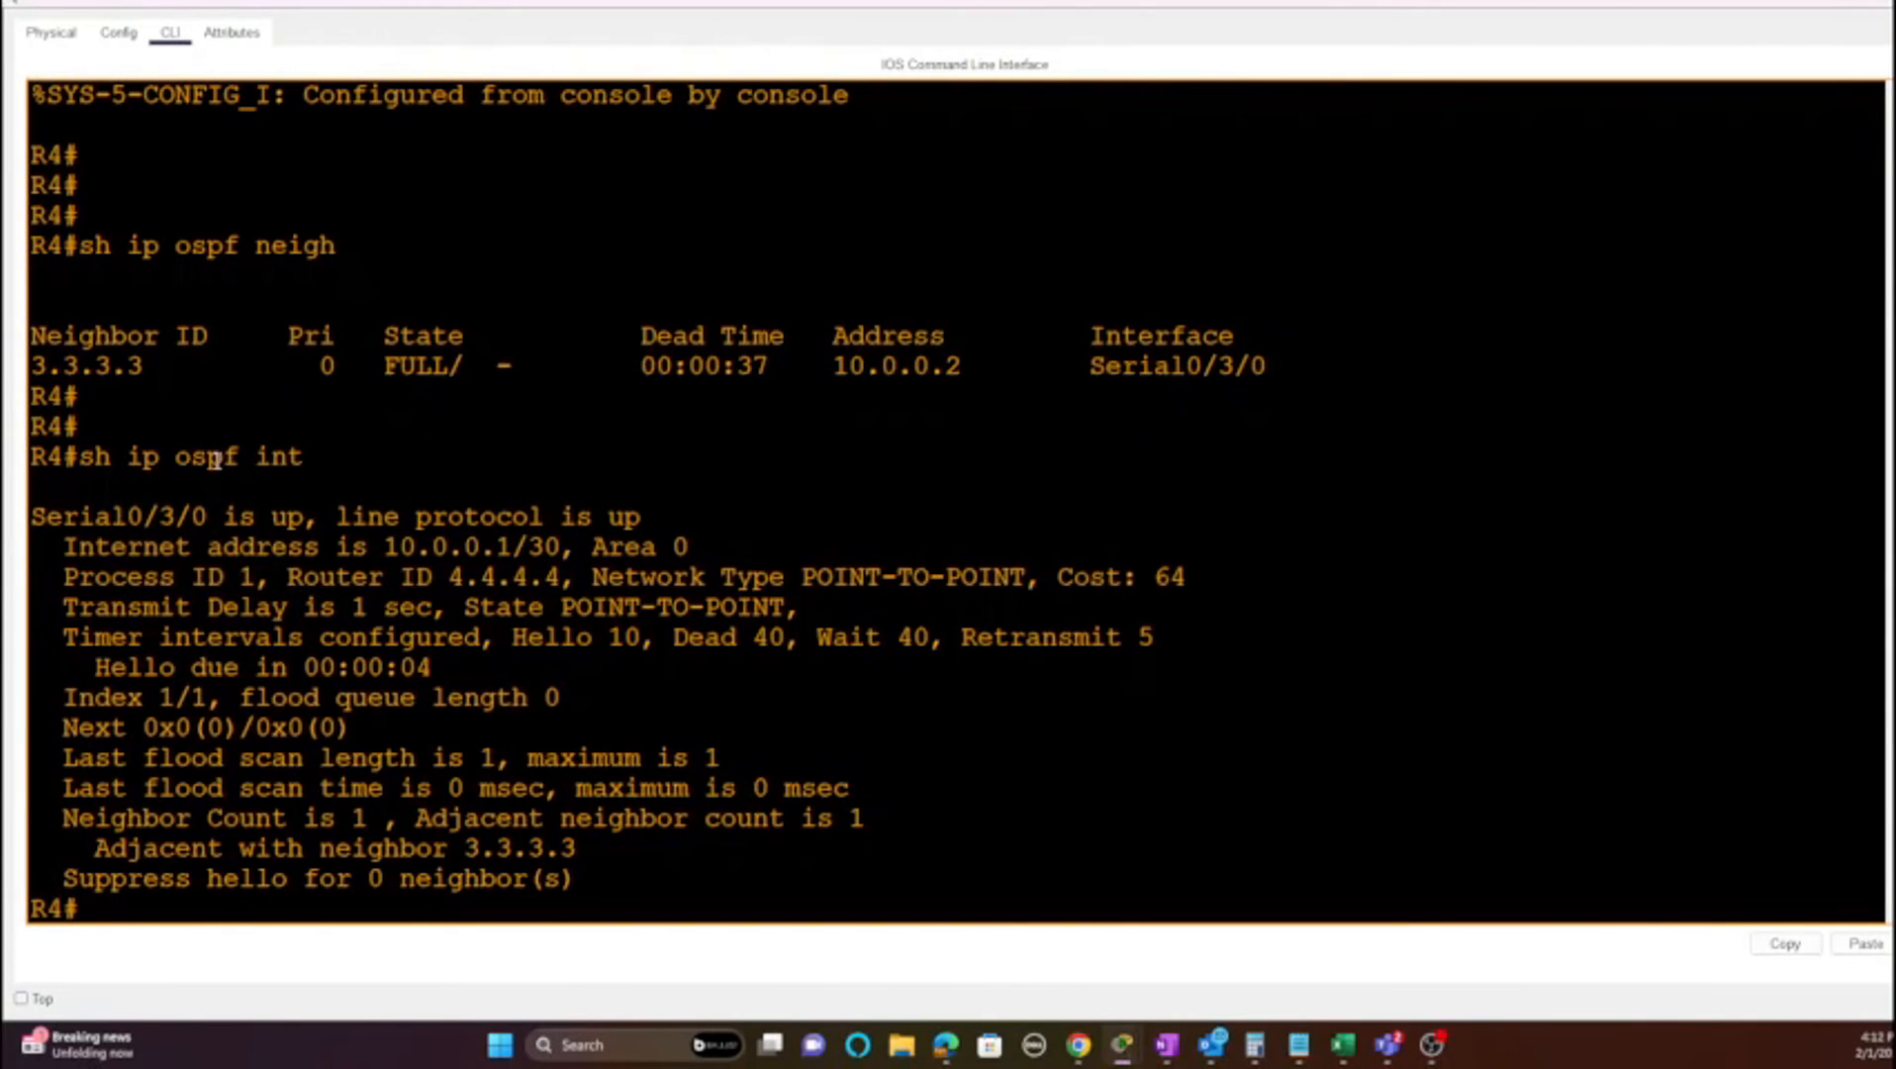
Step: Examine Serial0/3/0's IP address, router ID, network type and hello/dead timers, and compare its adjacent neighbor with the neighbor table
{"action": "left_click_drag", "start_coordinate": [213, 522], "coordinate": [7, 523]}
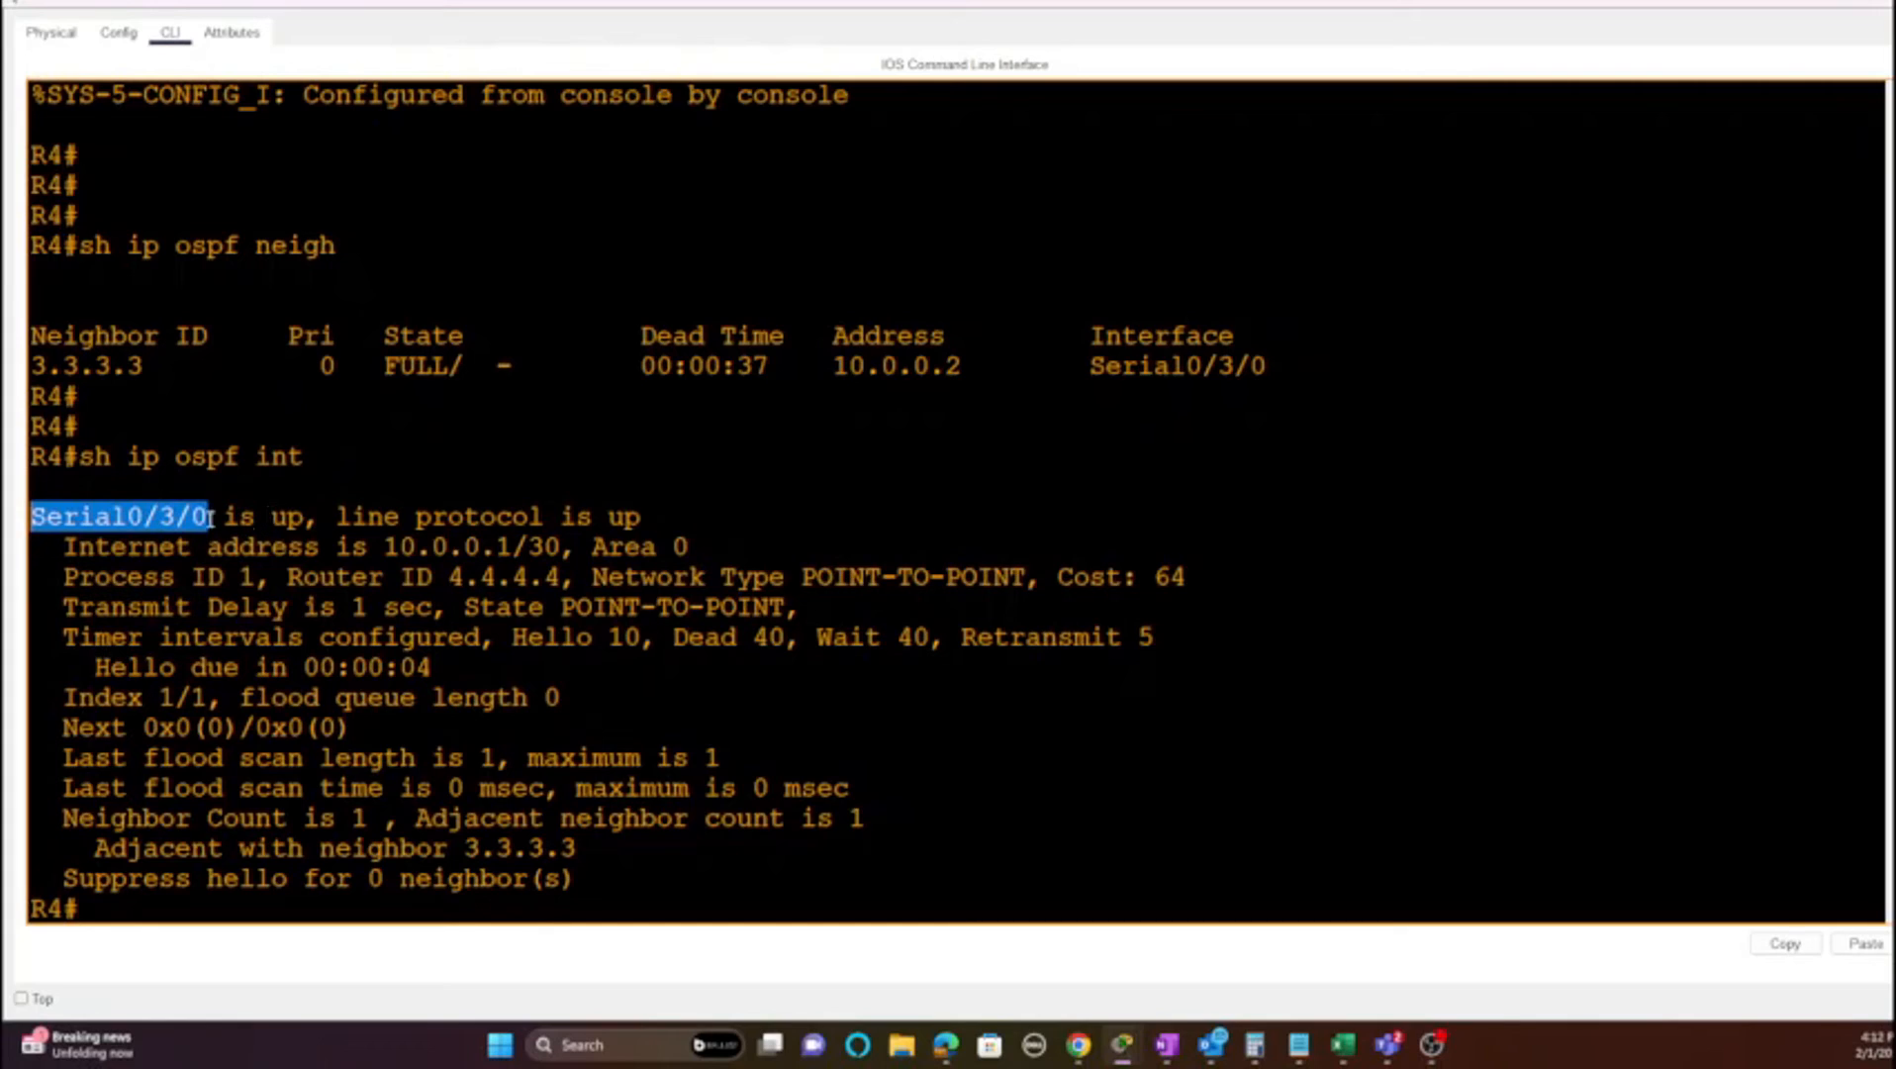
{"action": "left_click_drag", "start_coordinate": [214, 521], "coordinate": [27, 519]}
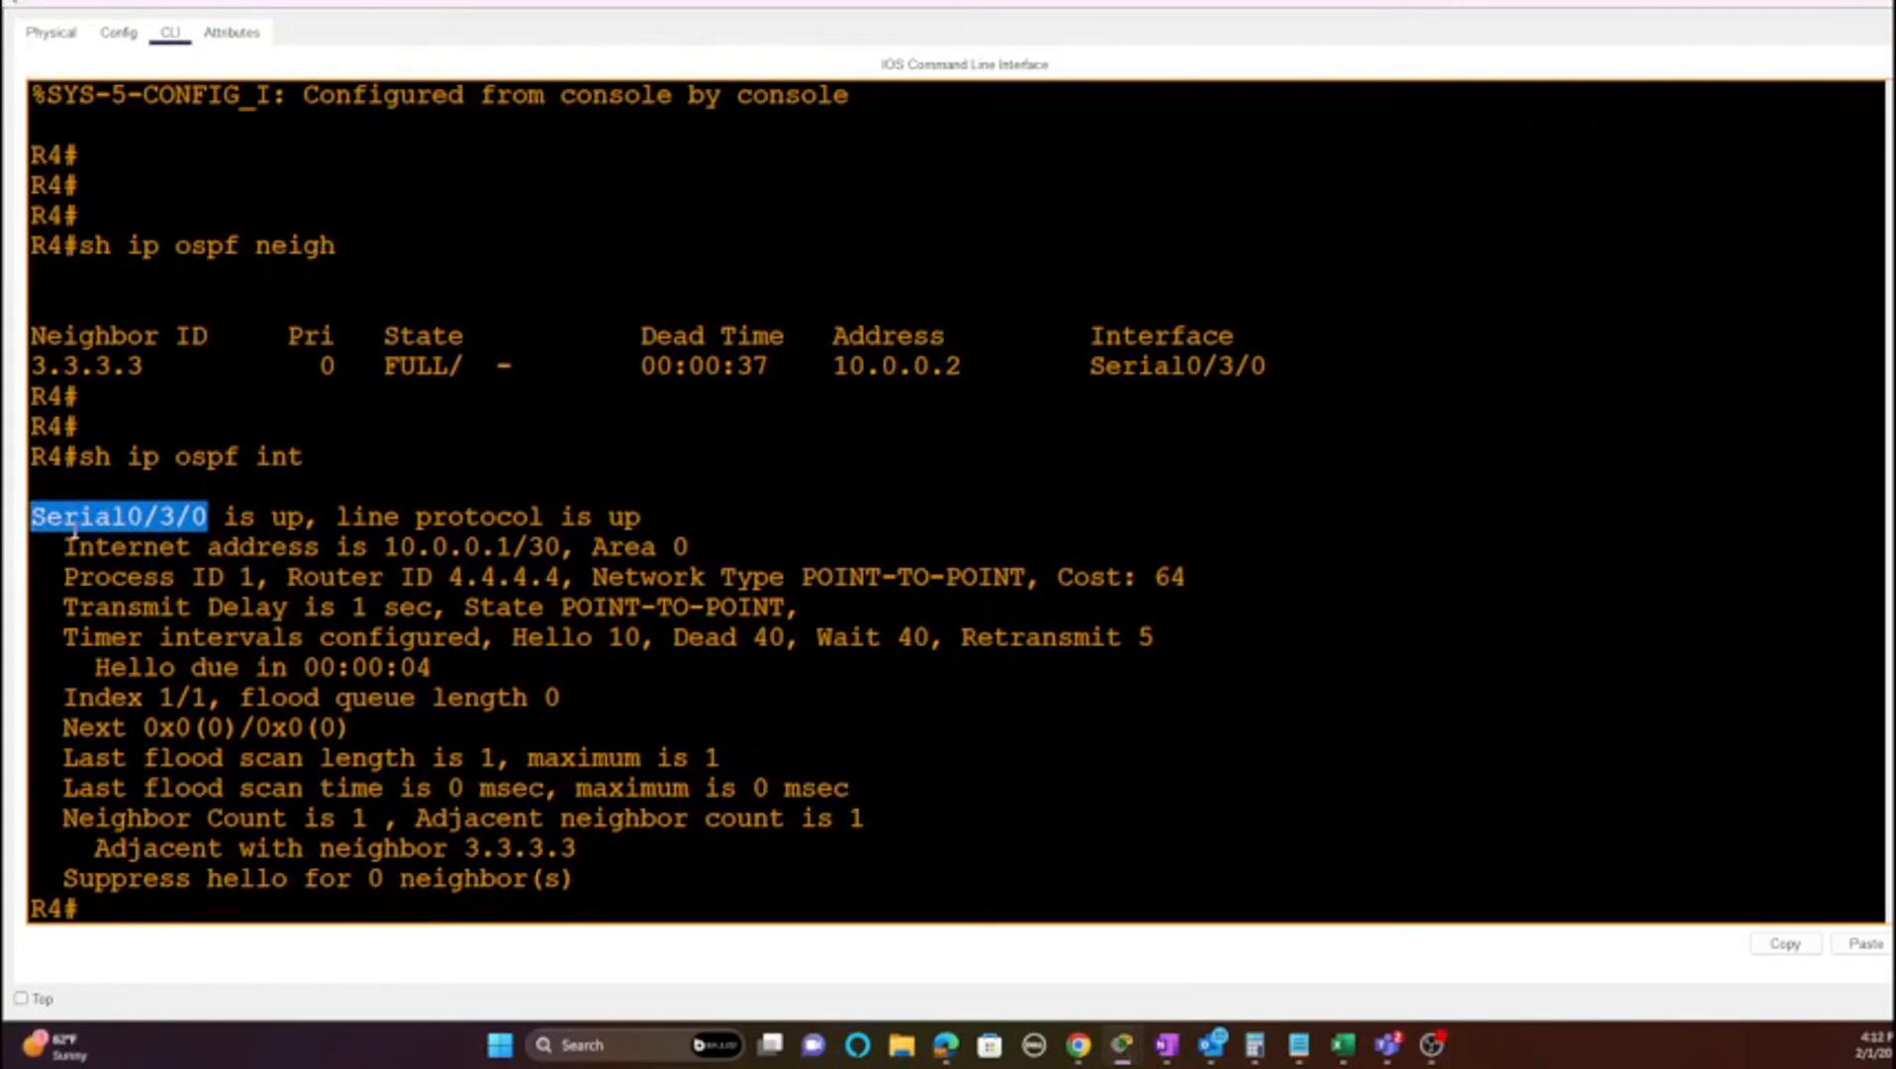
{"action": "left_click_drag", "start_coordinate": [512, 547], "coordinate": [381, 544]}
{"action": "left_click_drag", "start_coordinate": [561, 576], "coordinate": [446, 576]}
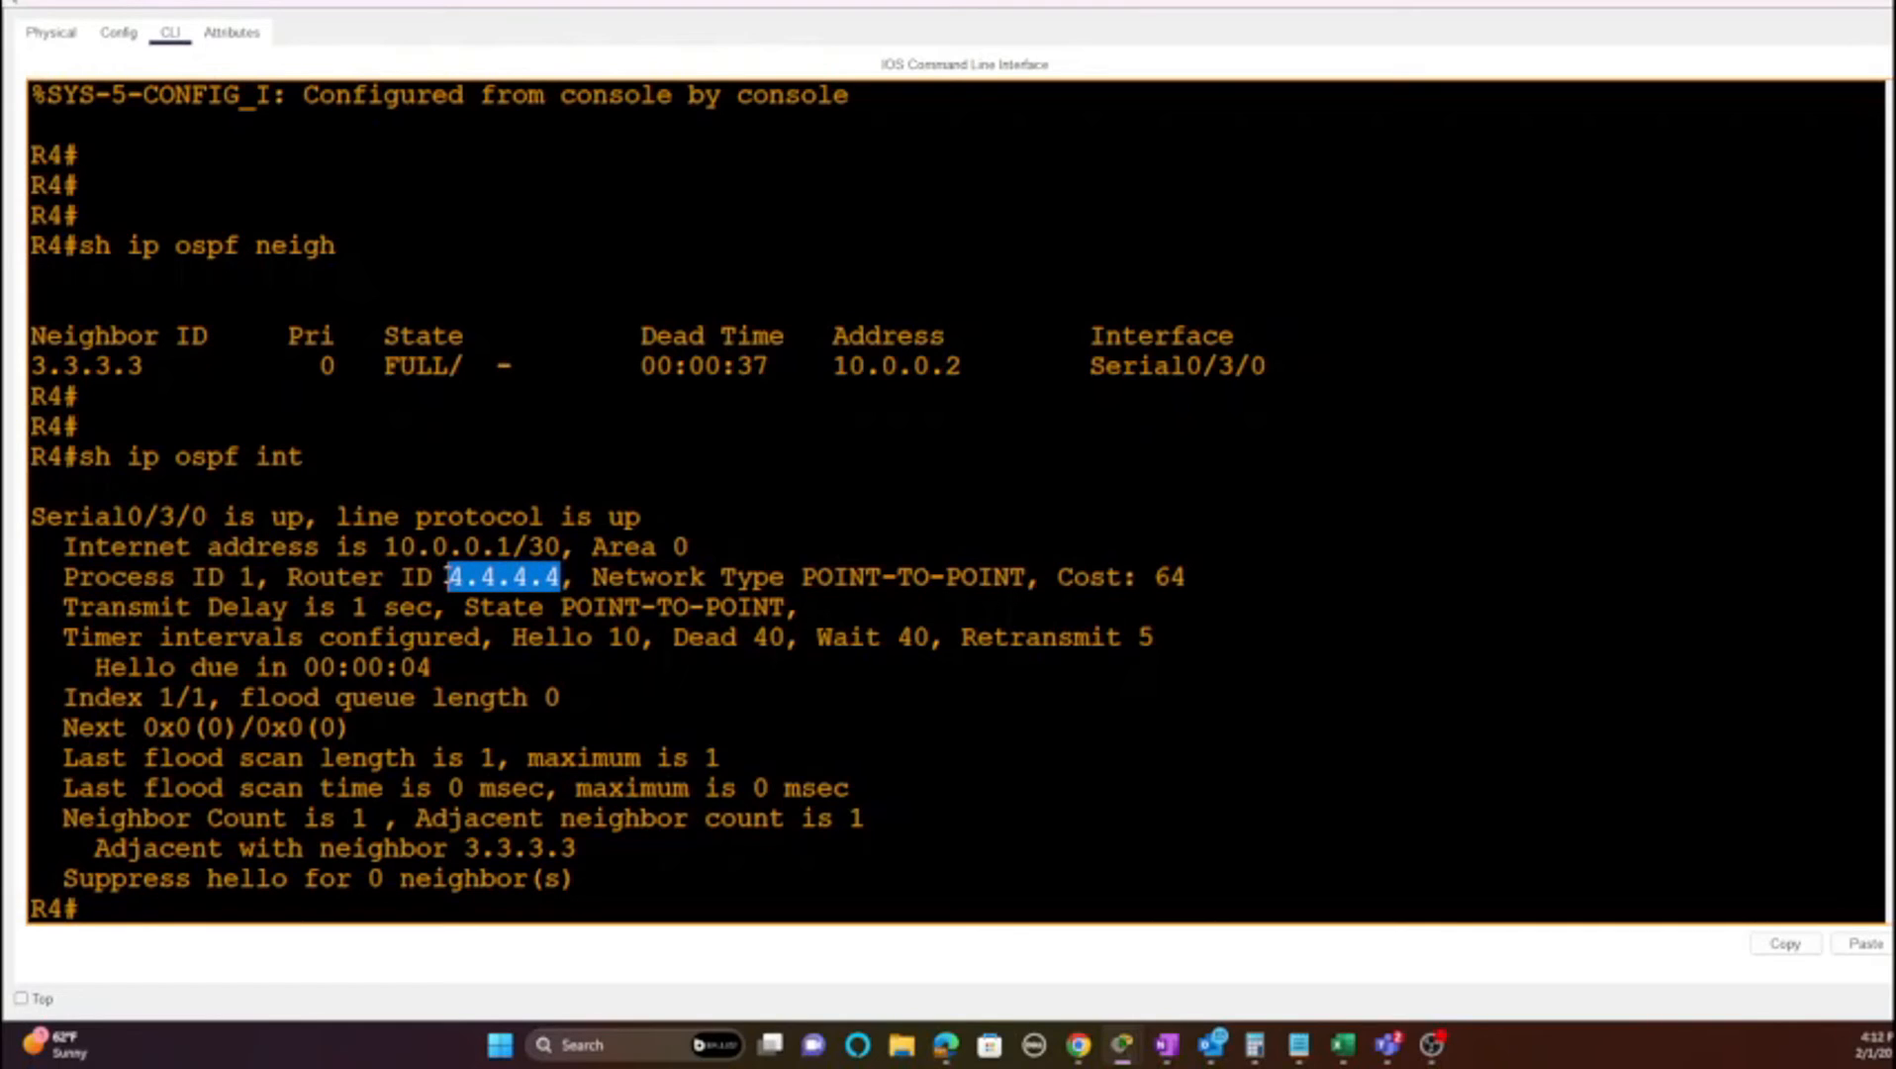
{"action": "left_click_drag", "start_coordinate": [1028, 578], "coordinate": [590, 572]}
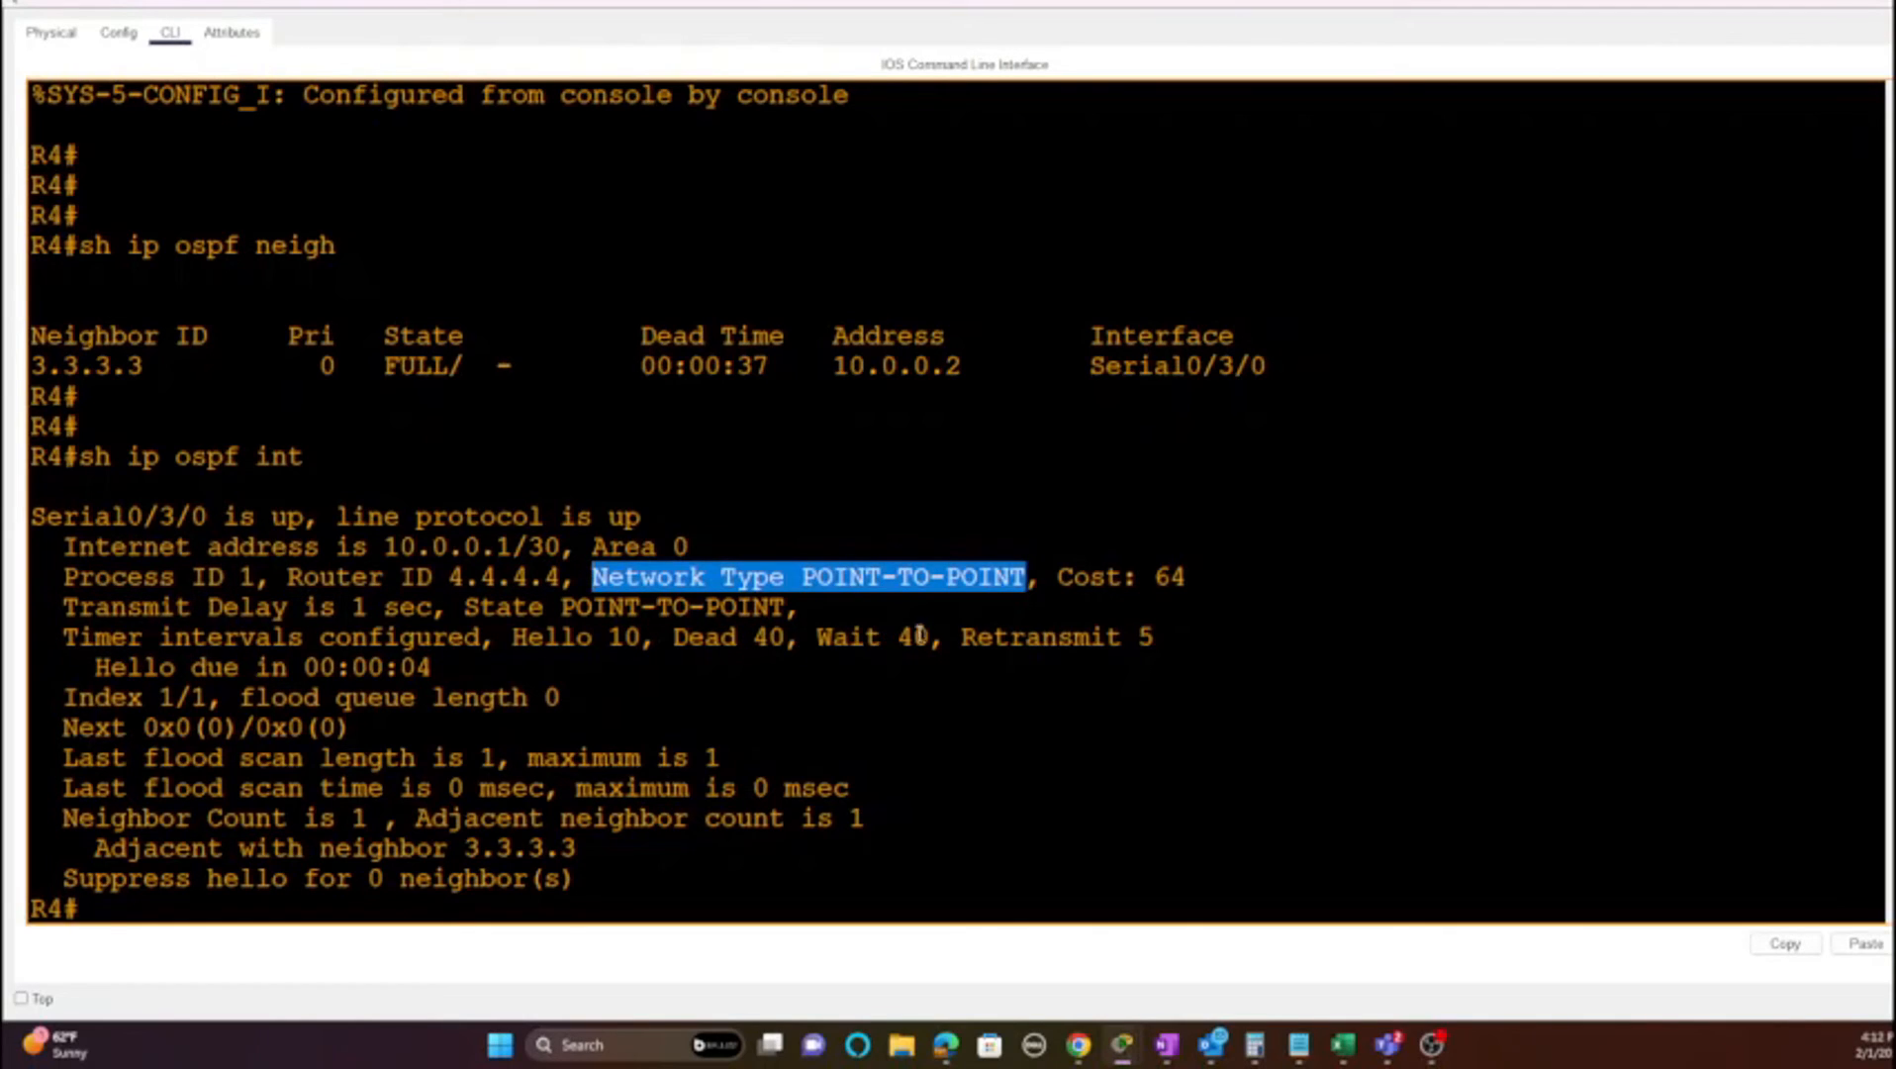
{"action": "left_click_drag", "start_coordinate": [789, 636], "coordinate": [511, 637]}
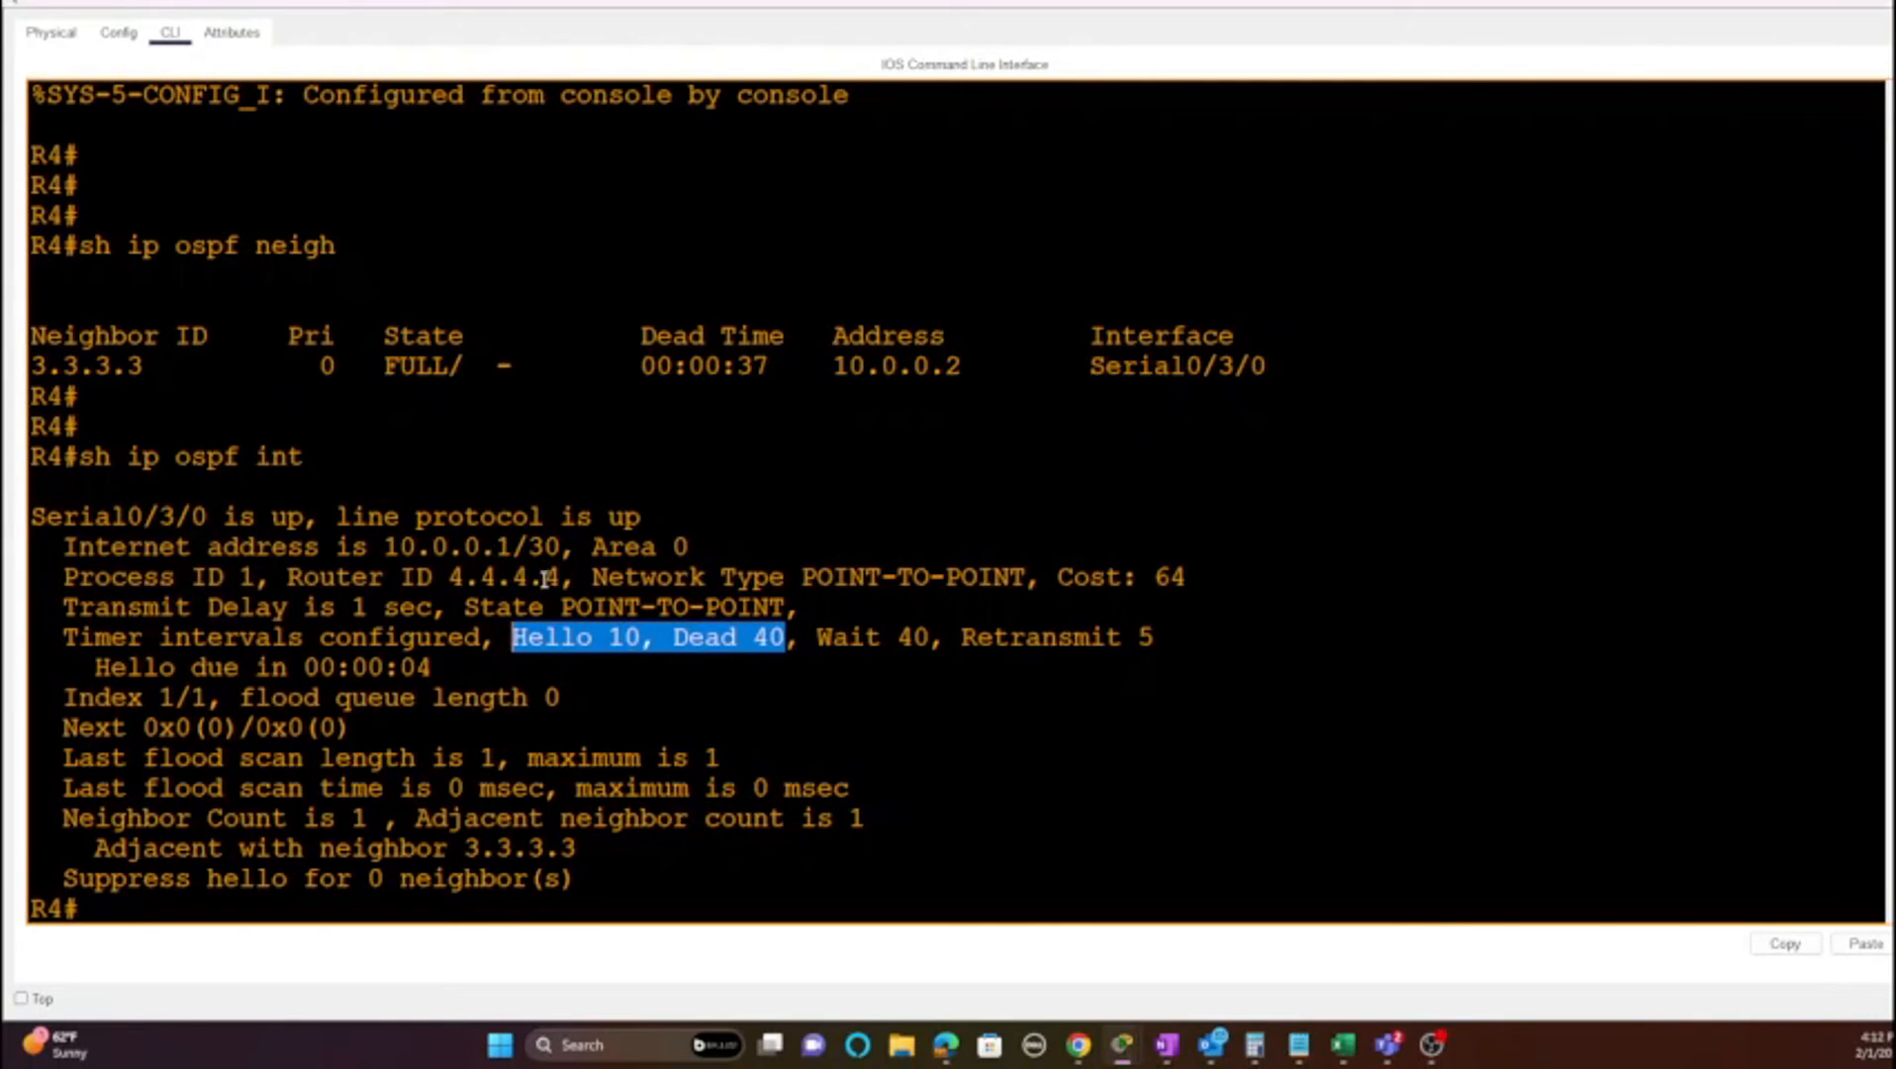
{"action": "left_click_drag", "start_coordinate": [1016, 576], "coordinate": [509, 637]}
{"action": "left_click_drag", "start_coordinate": [580, 848], "coordinate": [91, 849]}
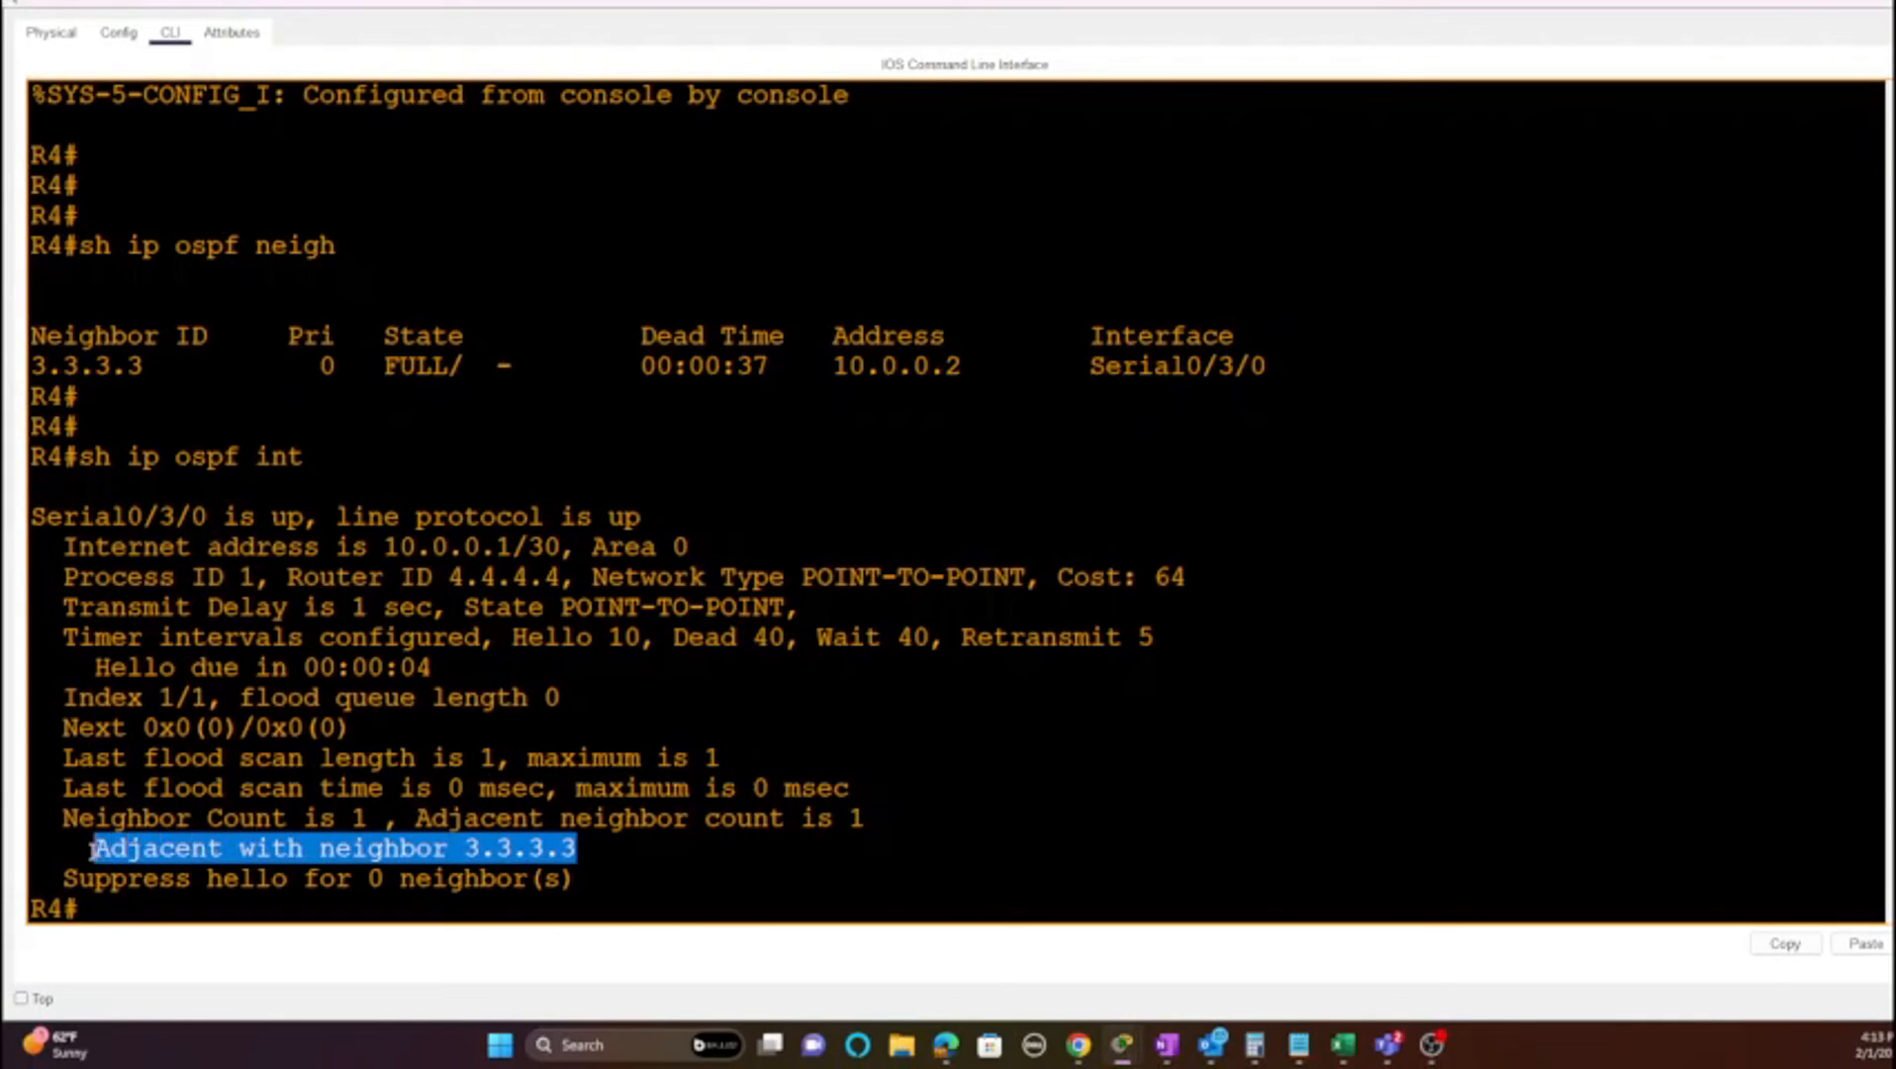
{"action": "left_click_drag", "start_coordinate": [146, 366], "coordinate": [30, 366]}
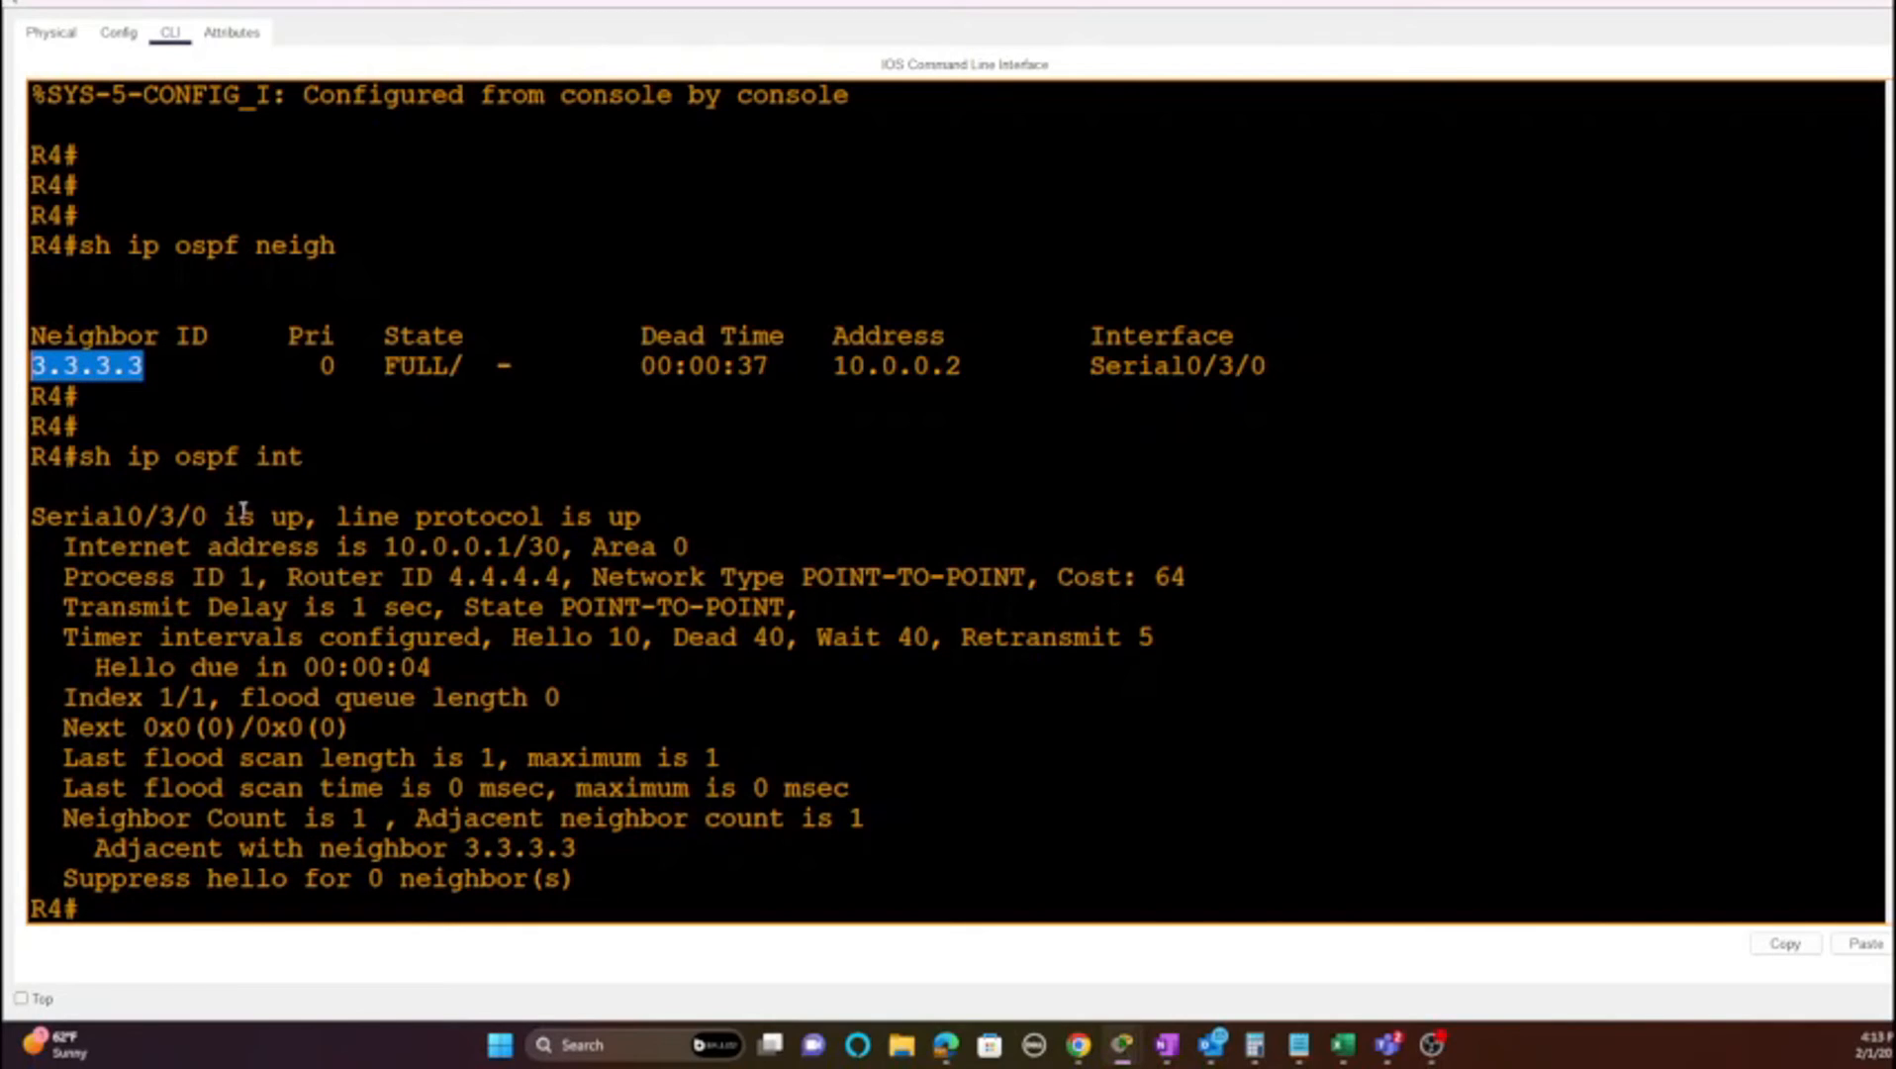
{"action": "left_click_drag", "start_coordinate": [600, 851], "coordinate": [401, 854]}
{"action": "left_click", "coordinate": [448, 756]}
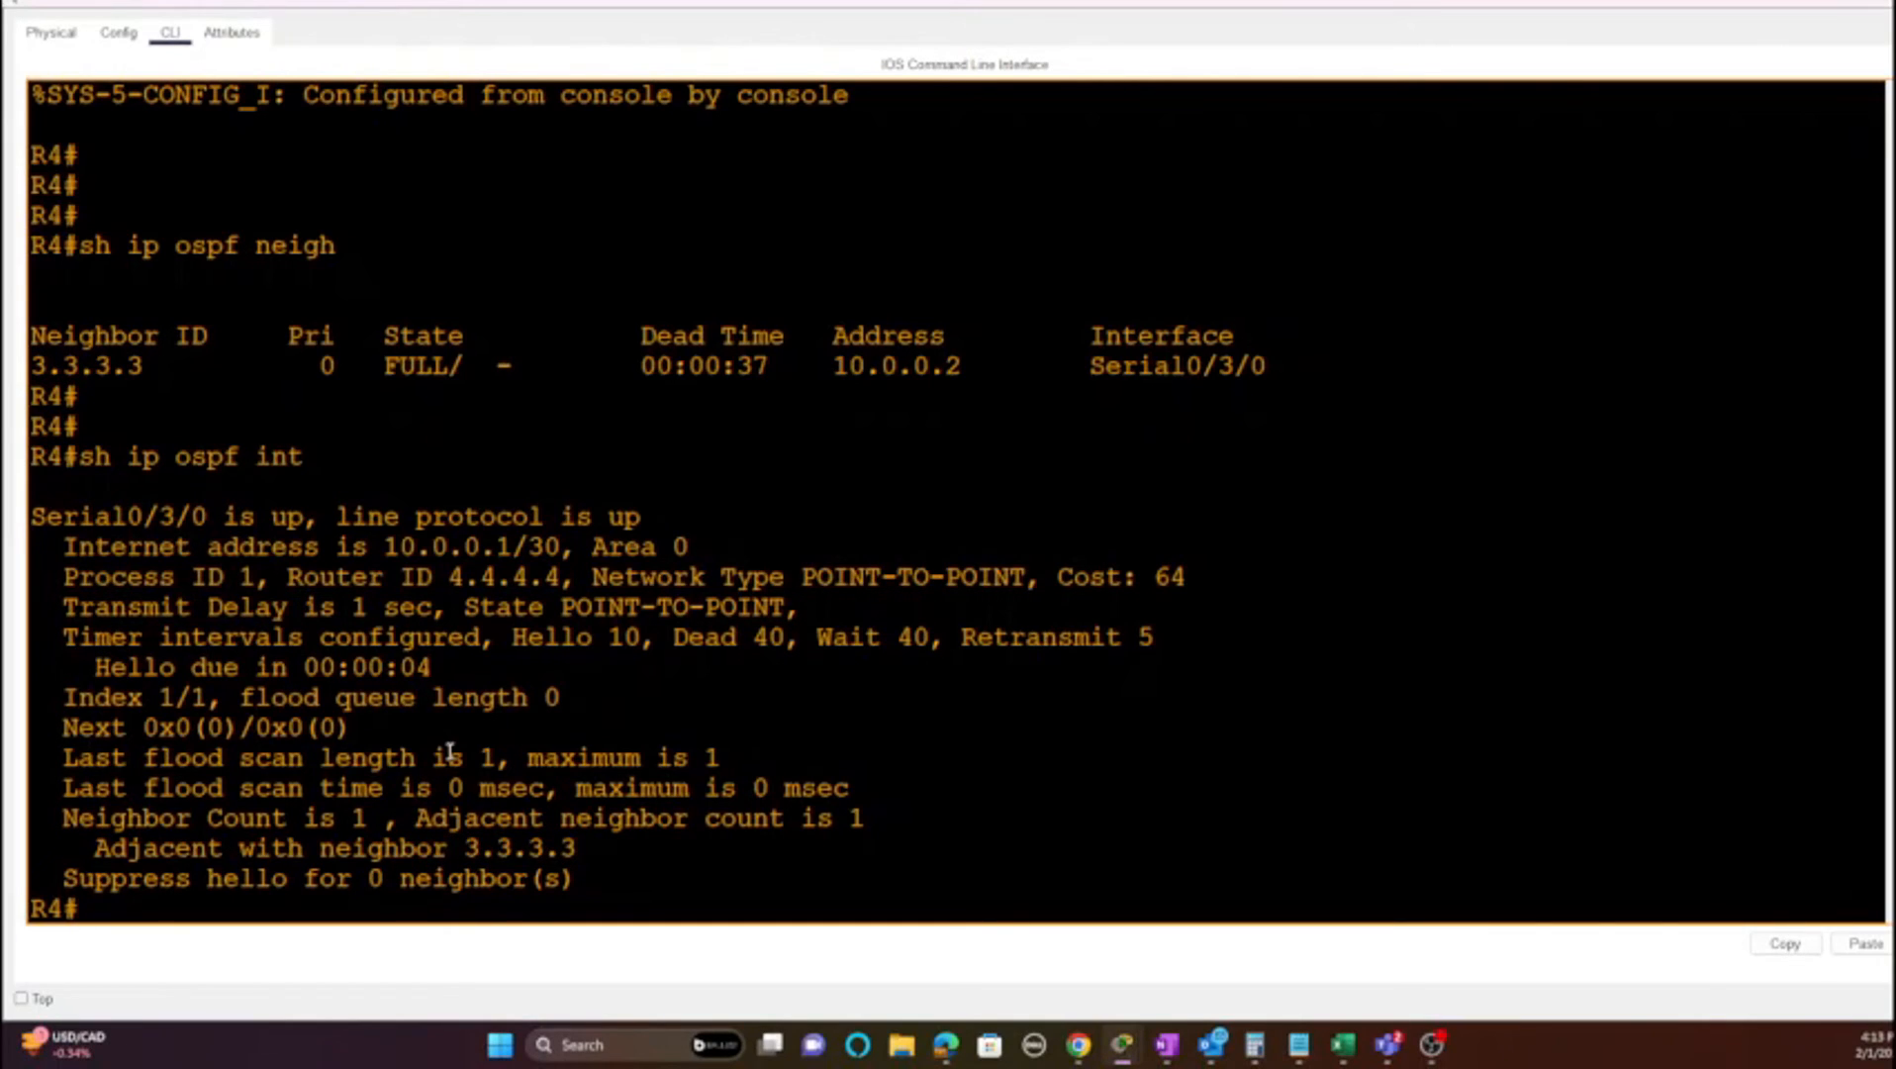
Step: Display the summary of R4's OSPF-enabled interfaces with sh ip ospf int bri
{"action": "key", "text": "Return"}
{"action": "key", "text": "Return"}
{"action": "key", "text": "Return"}
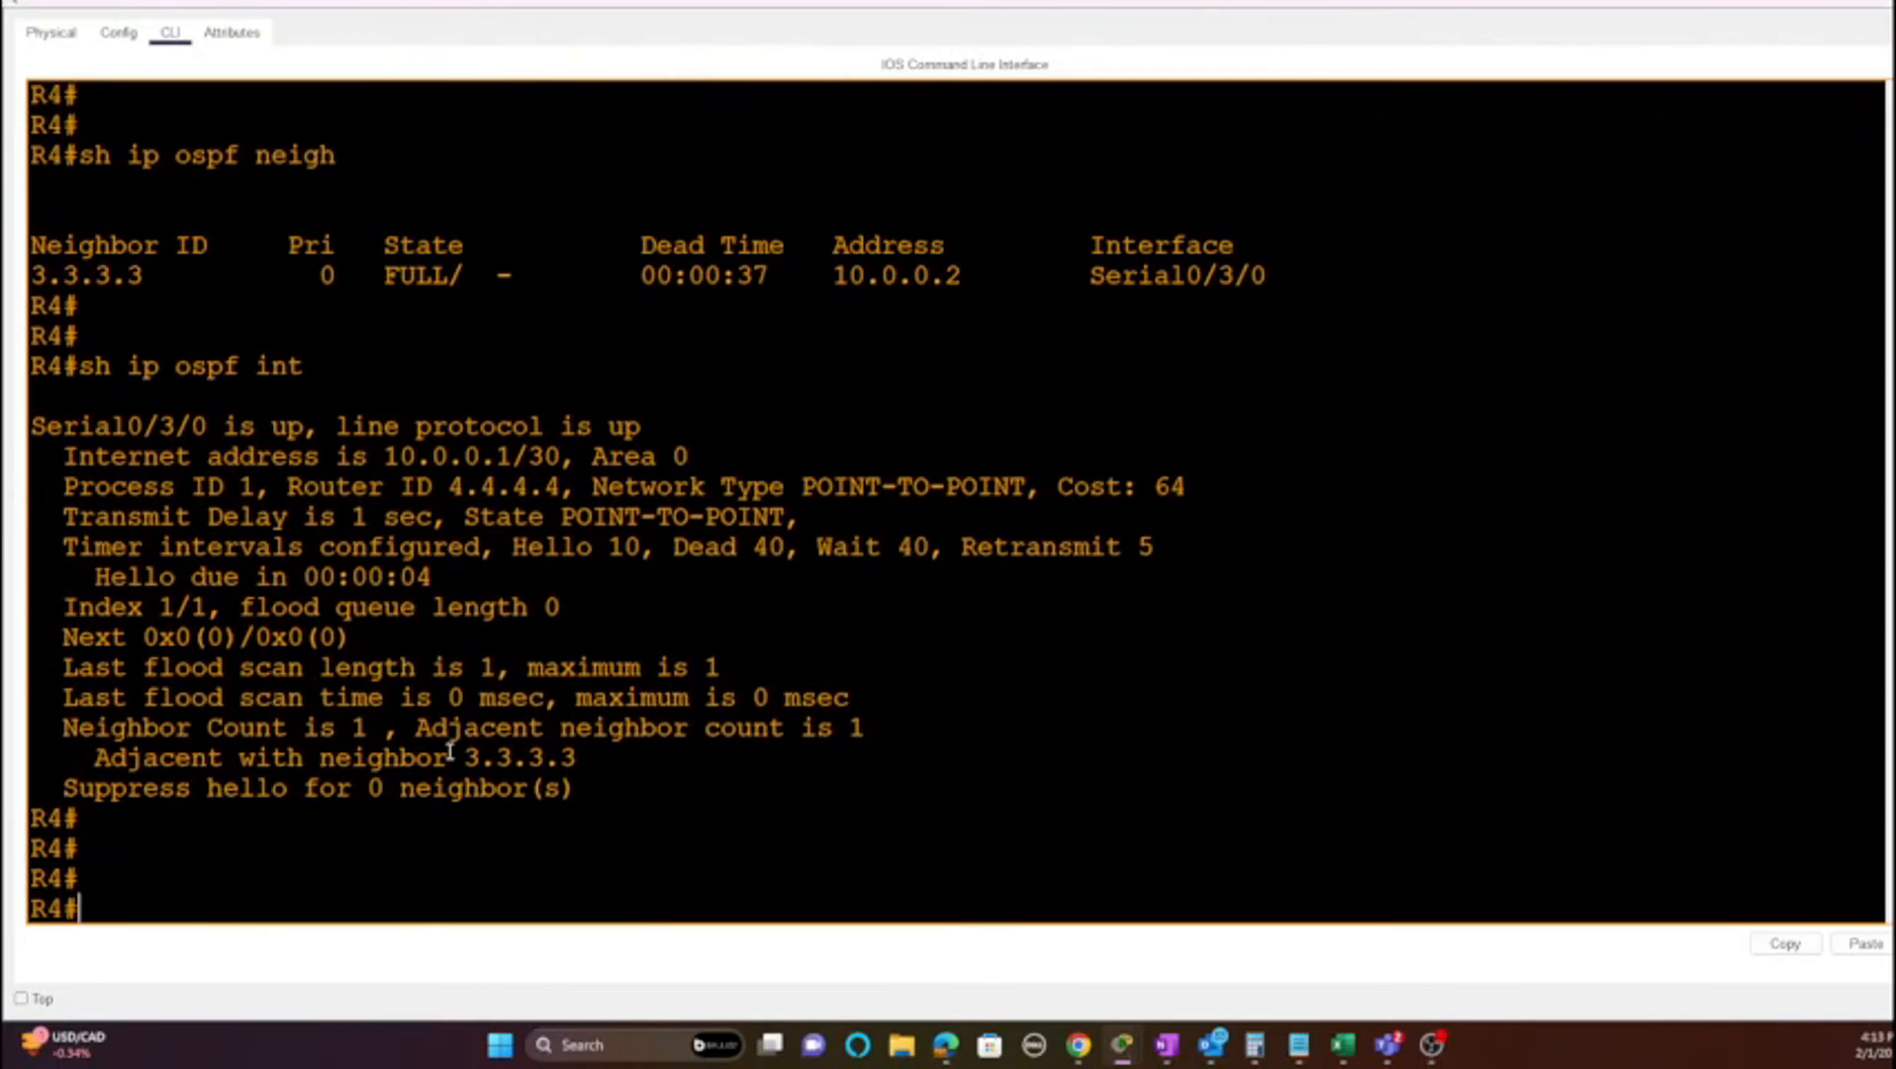
{"action": "key", "text": "Up"}
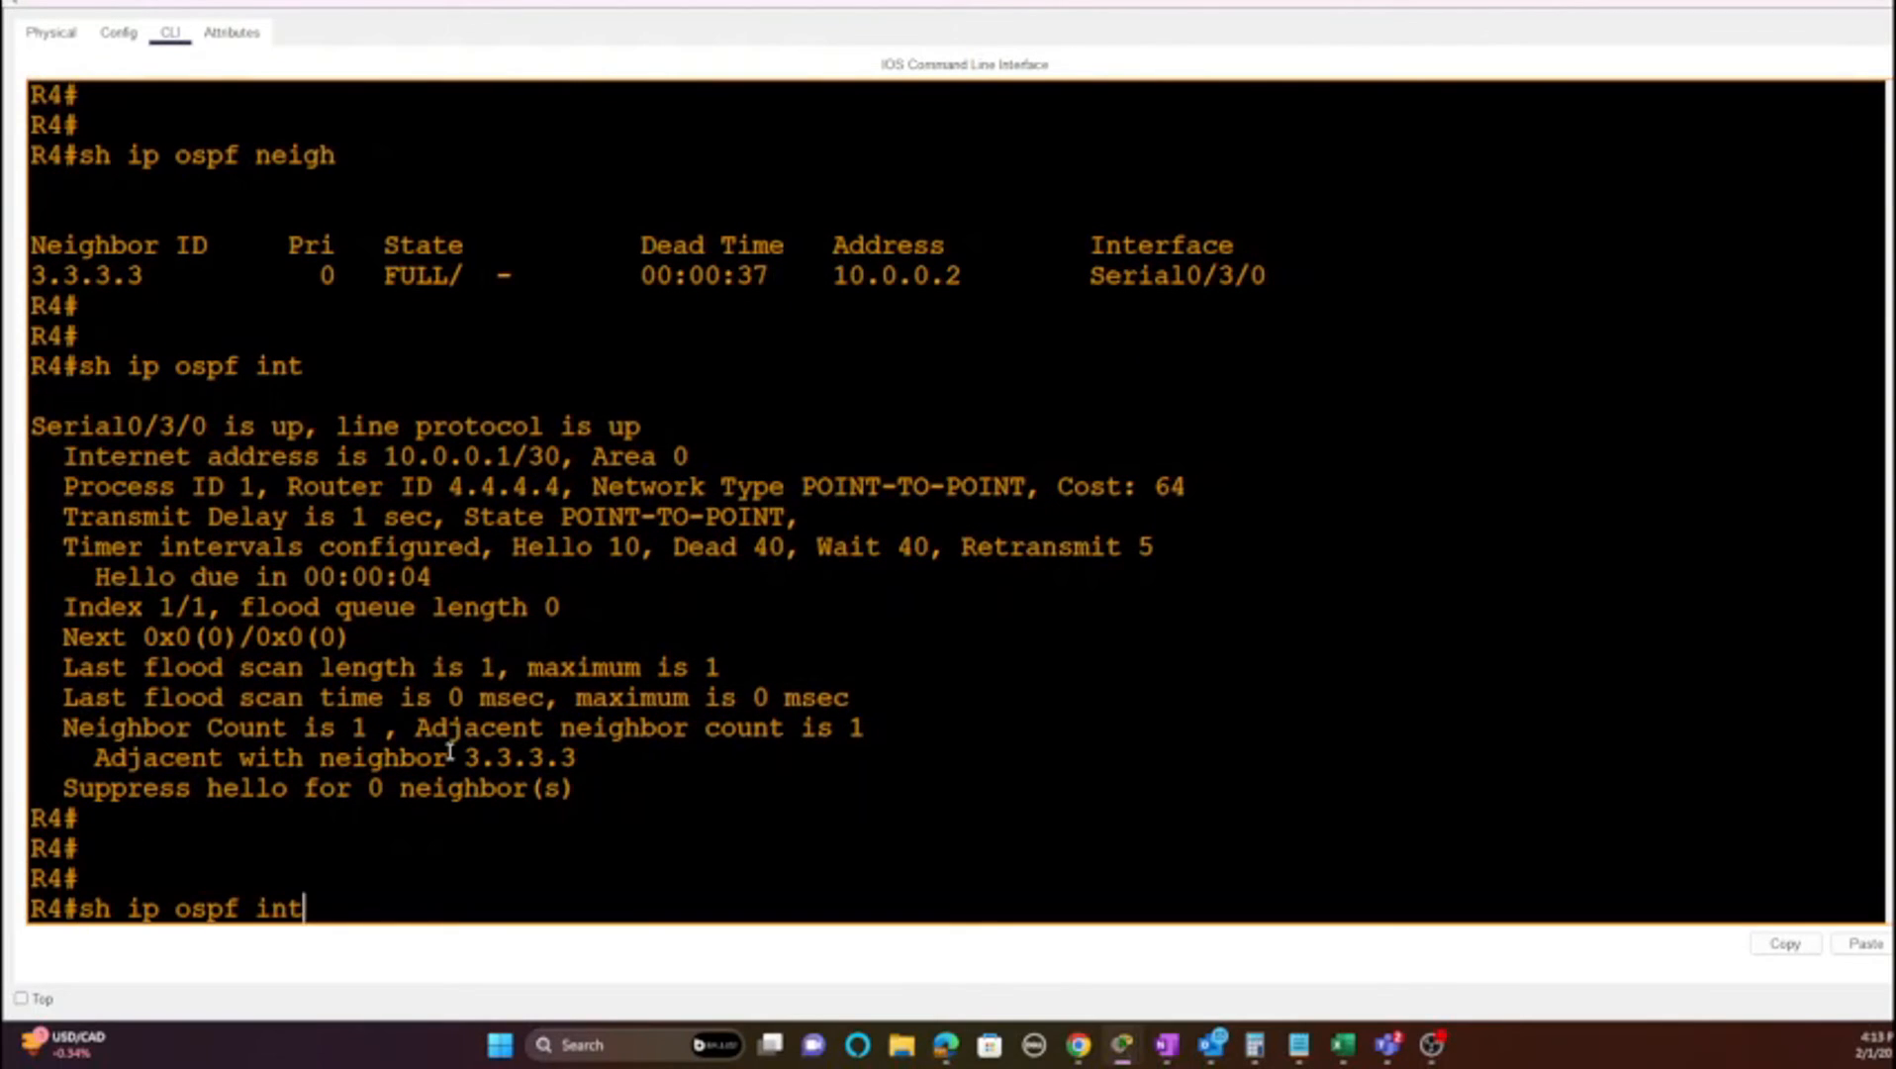
{"action": "type", "text": "bri"}
{"action": "key", "text": "Return"}
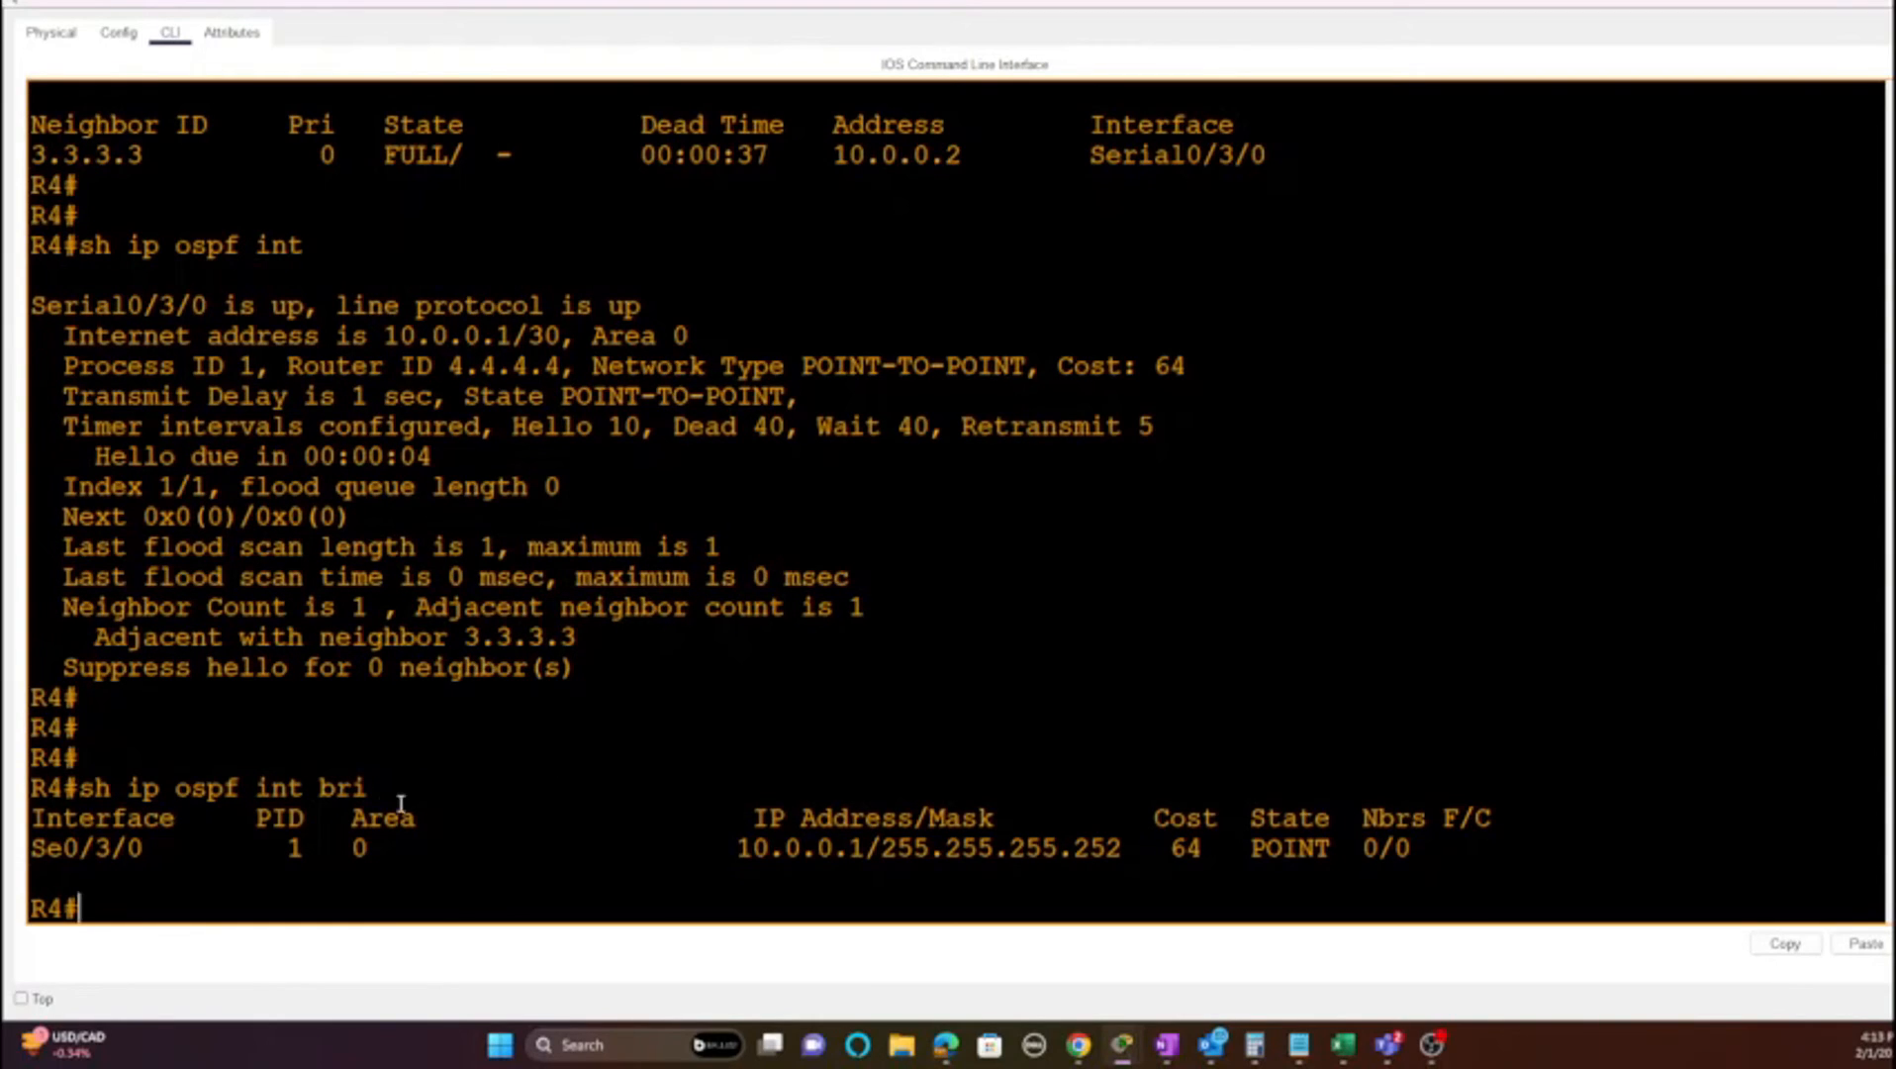
Step: Examine the interface, IP address, subnet mask and state columns of the Se0/3/0 entry in the OSPF interface summary
{"action": "left_click_drag", "start_coordinate": [158, 847], "coordinate": [34, 839]}
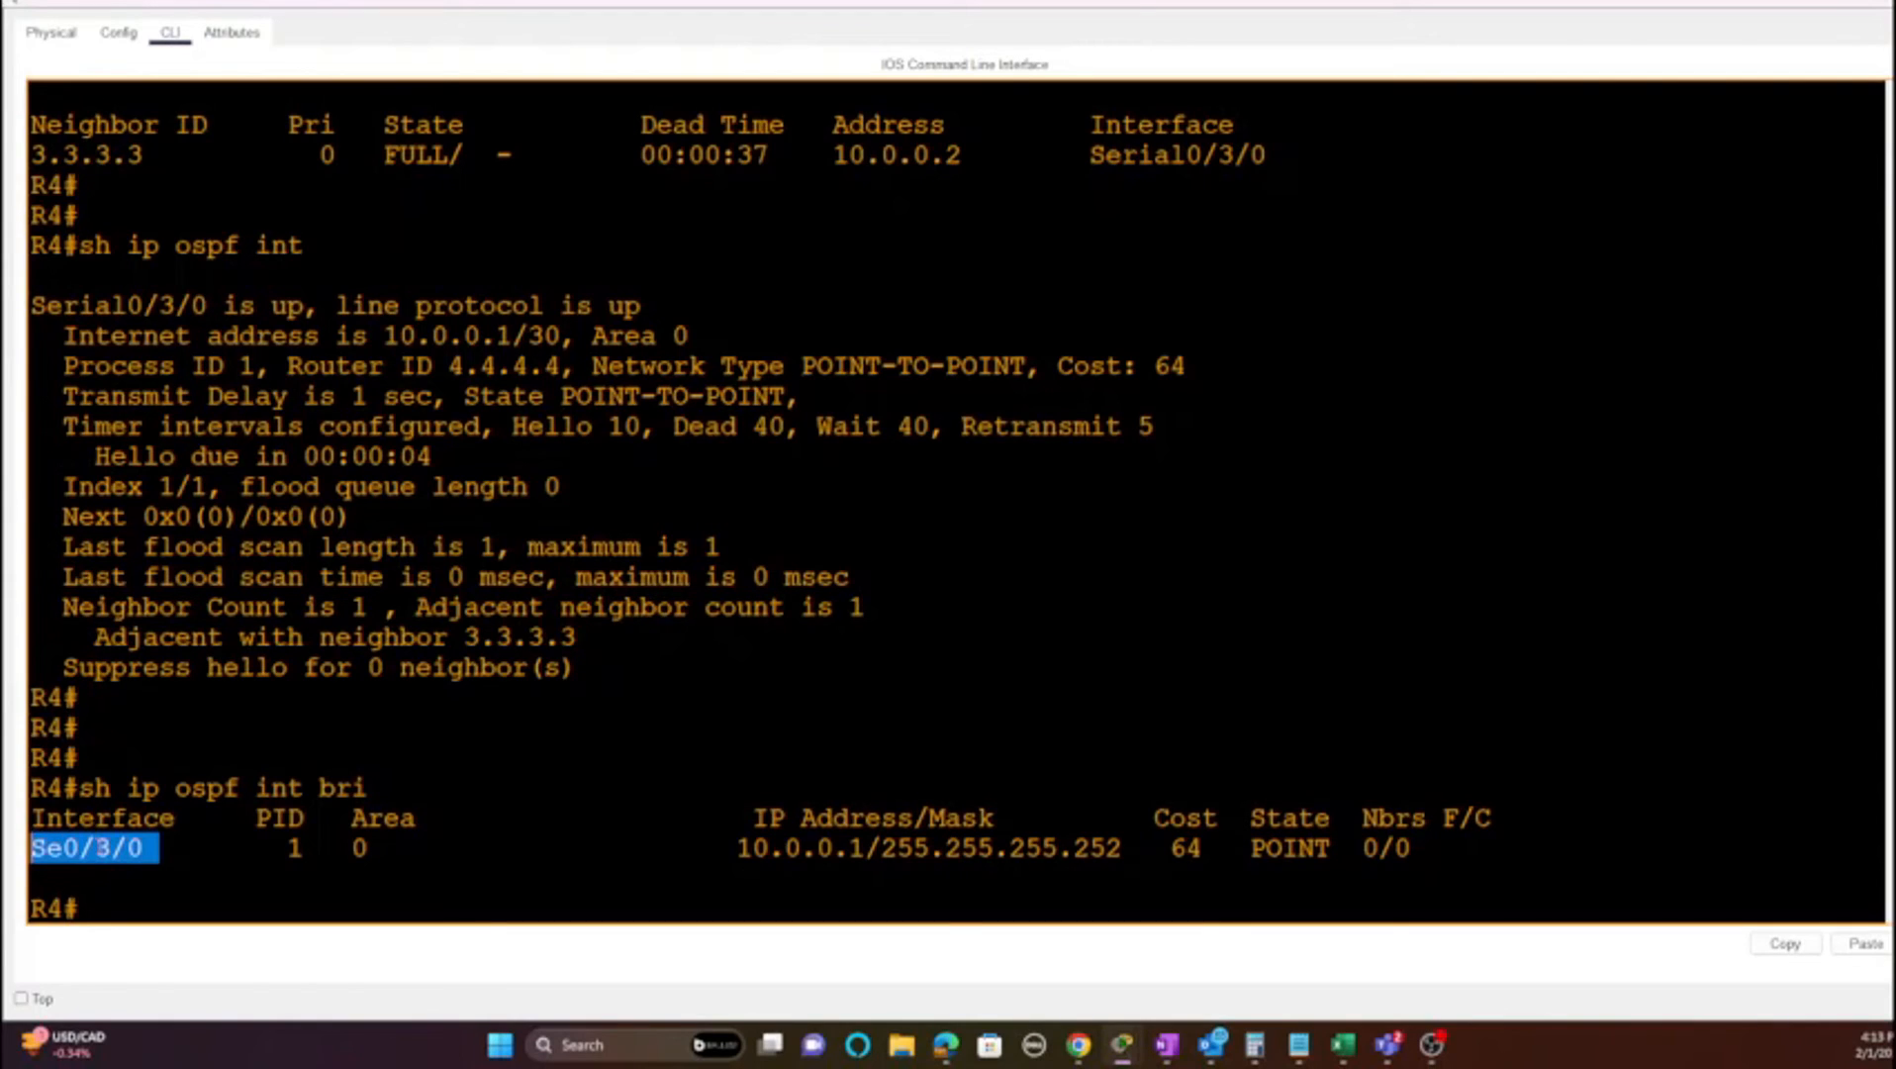
{"action": "left_click_drag", "start_coordinate": [867, 848], "coordinate": [704, 847]}
{"action": "left_click_drag", "start_coordinate": [1123, 847], "coordinate": [867, 847]}
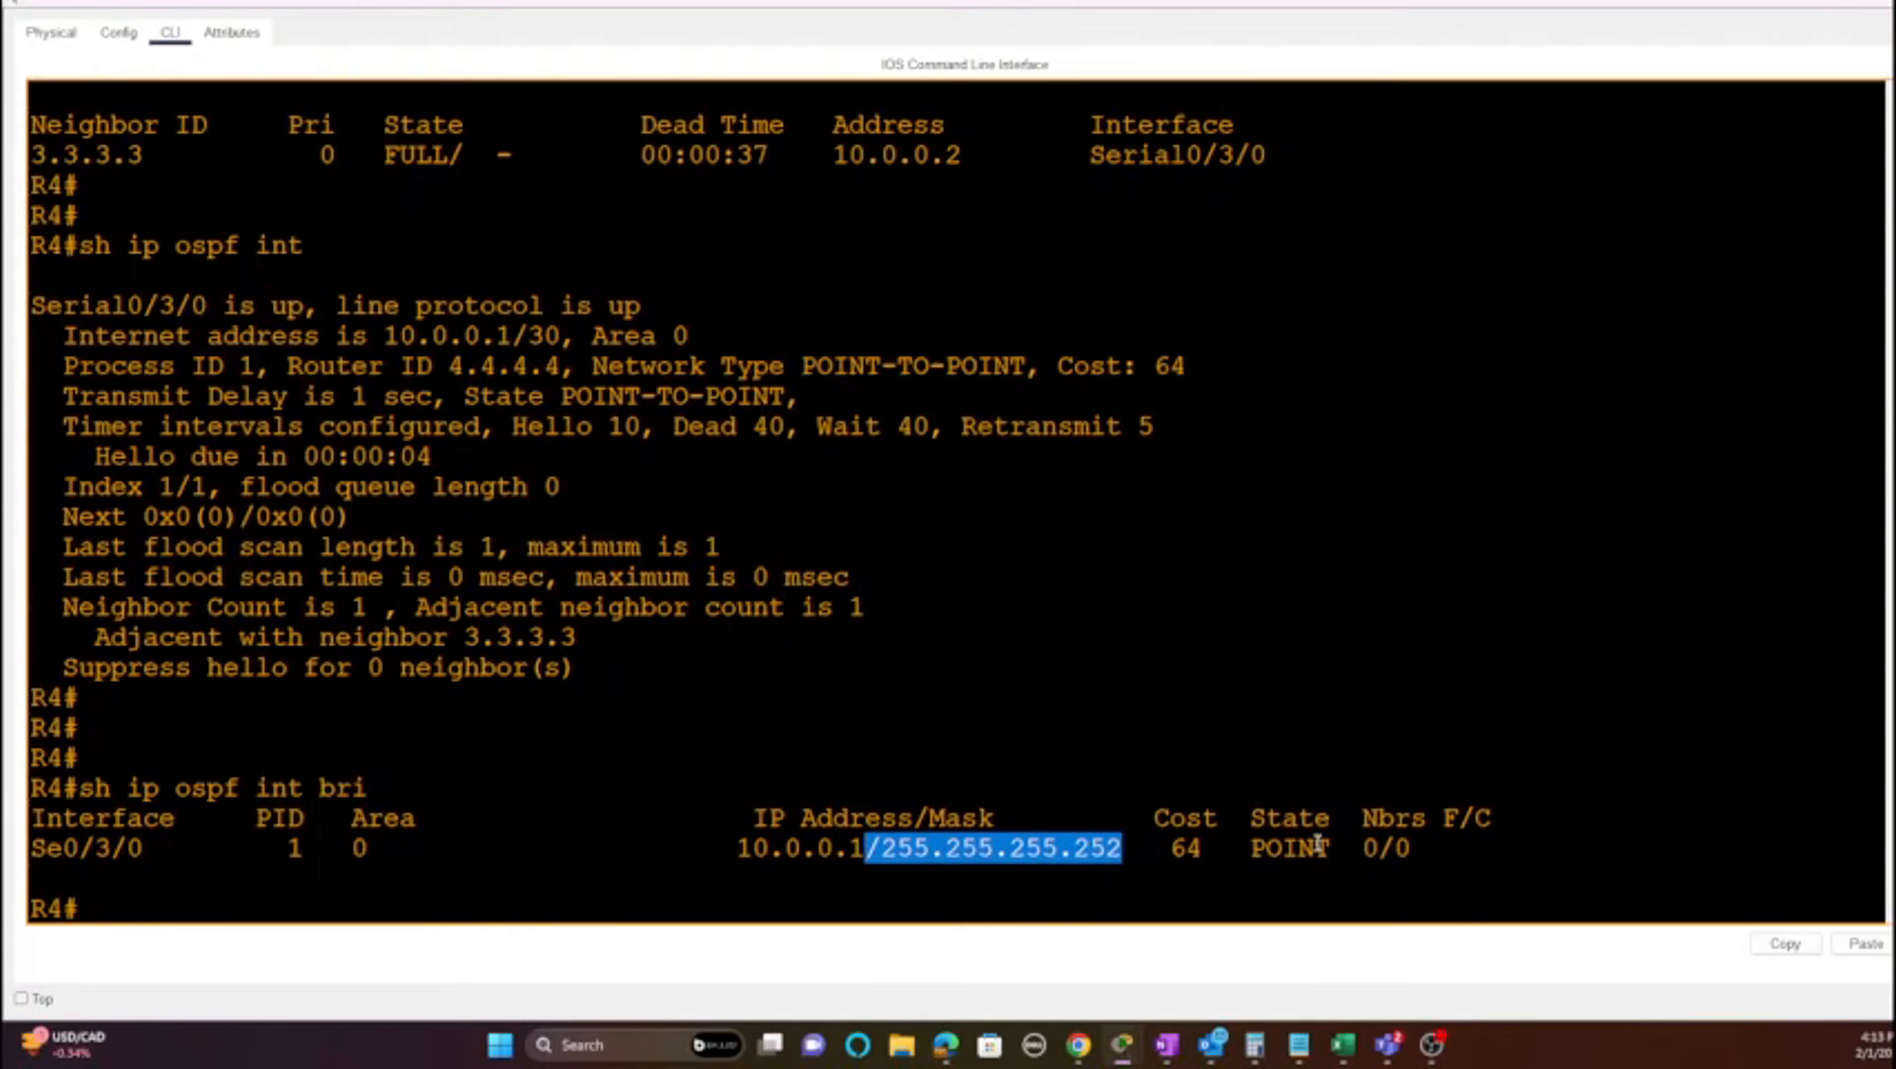
{"action": "left_click_drag", "start_coordinate": [1338, 847], "coordinate": [1250, 847]}
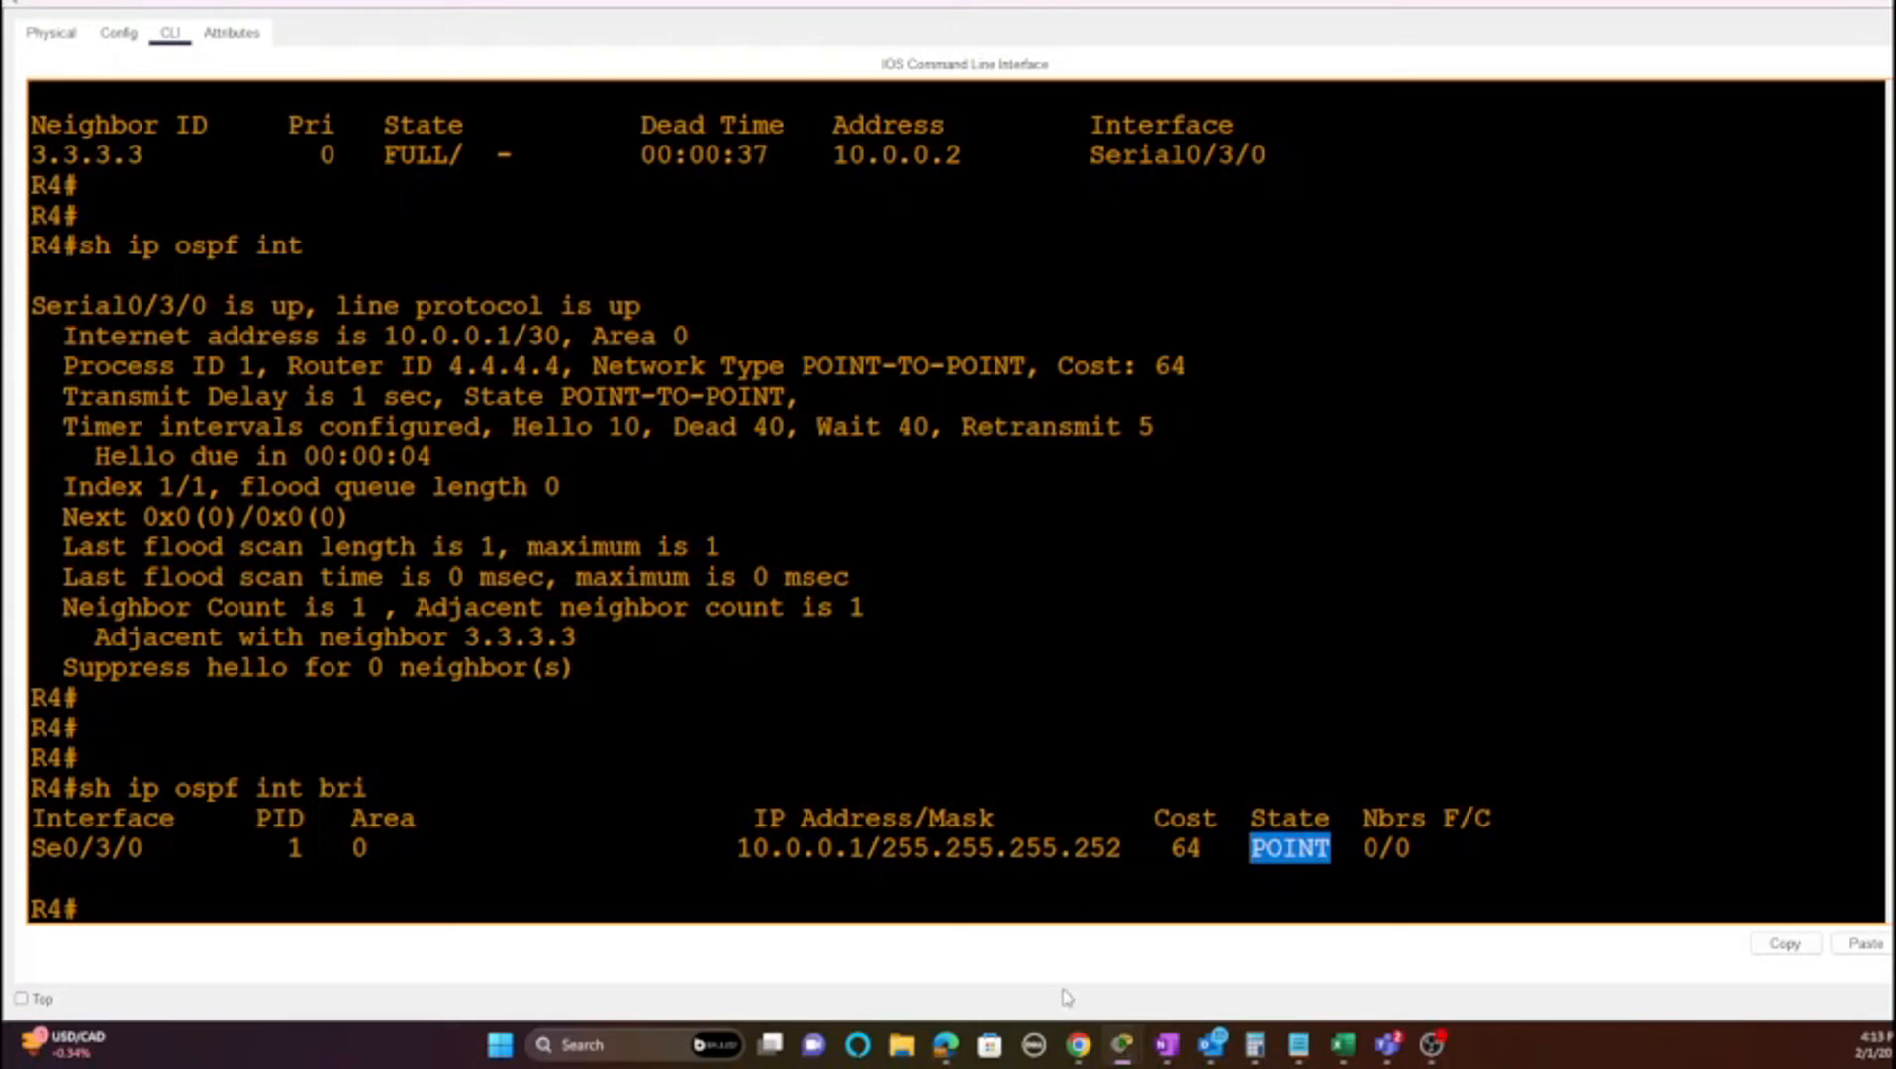
Step: Switch to R3's command line and display its OSPF neighbor table with sh ip ospf neigh
{"action": "mouse_move", "coordinate": [1121, 1039]}
{"action": "left_click", "coordinate": [1445, 946]}
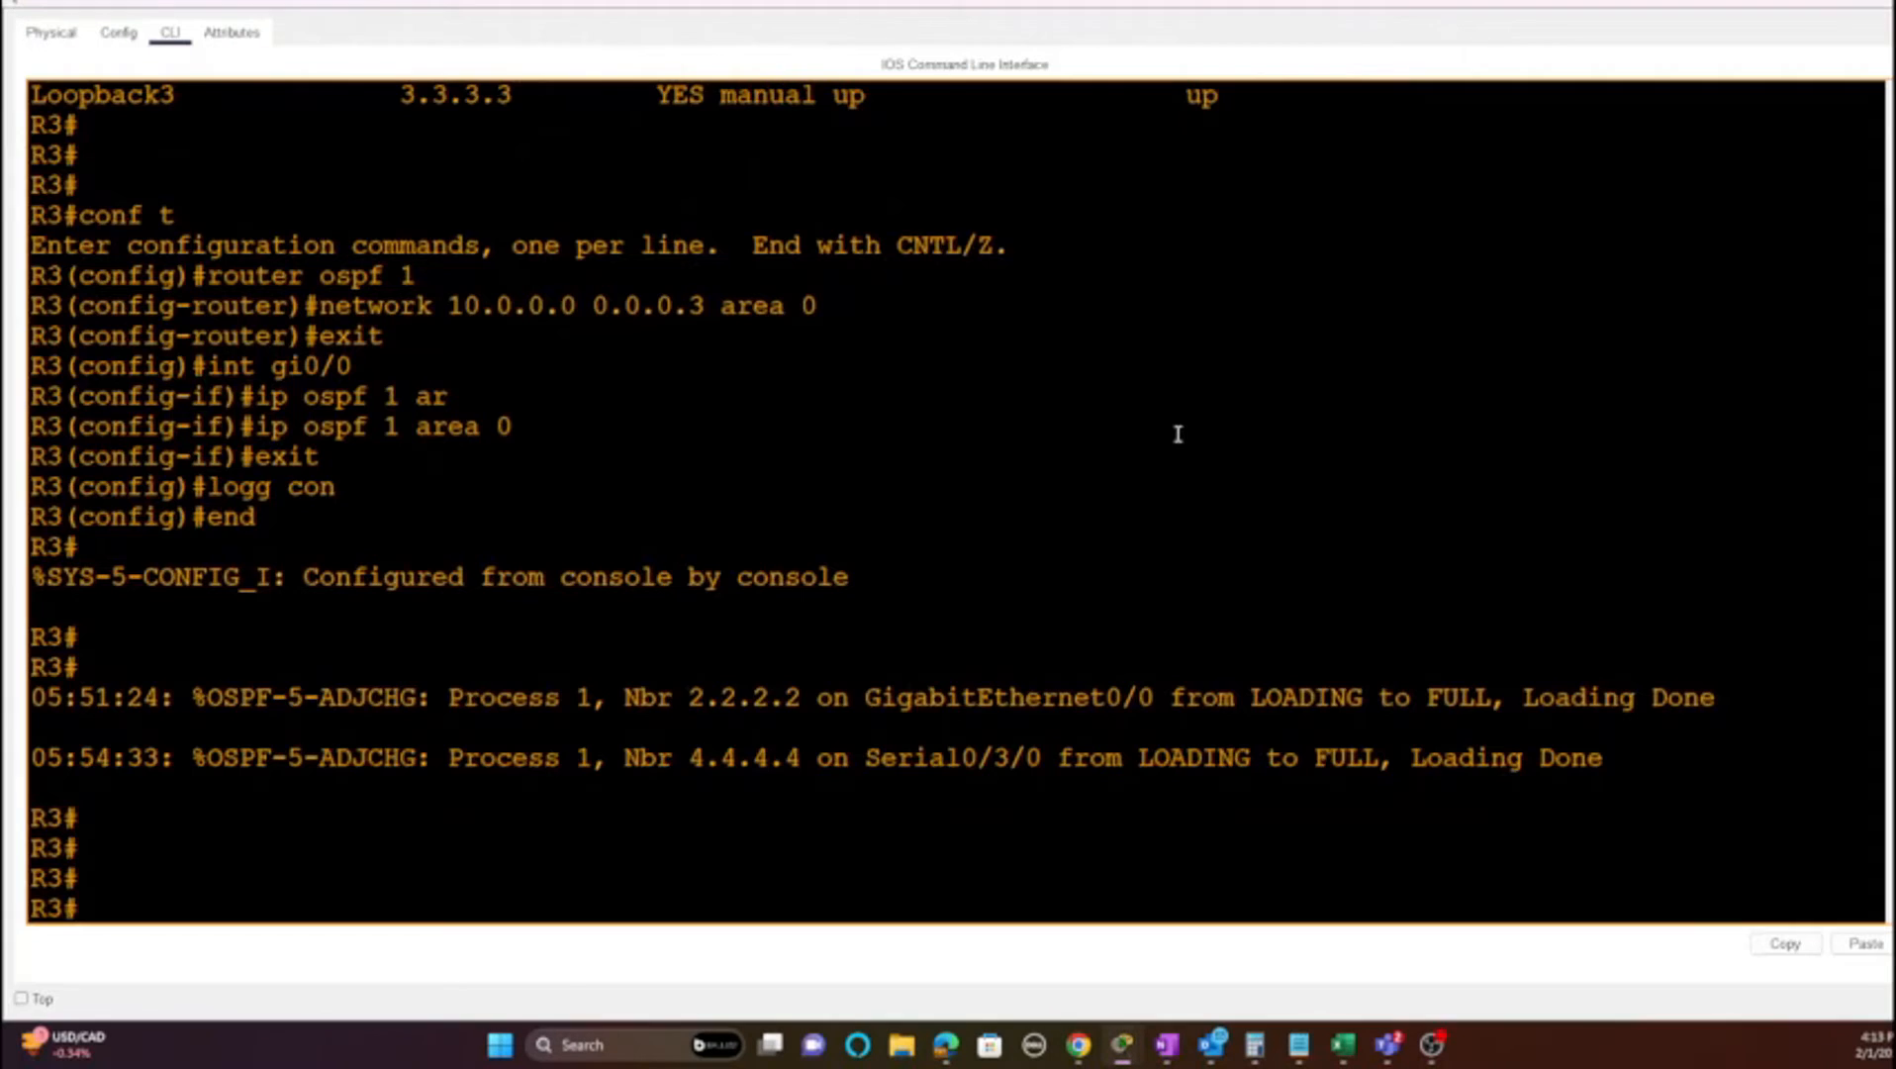
{"action": "type", "text": "sh ip ospf neigh"}
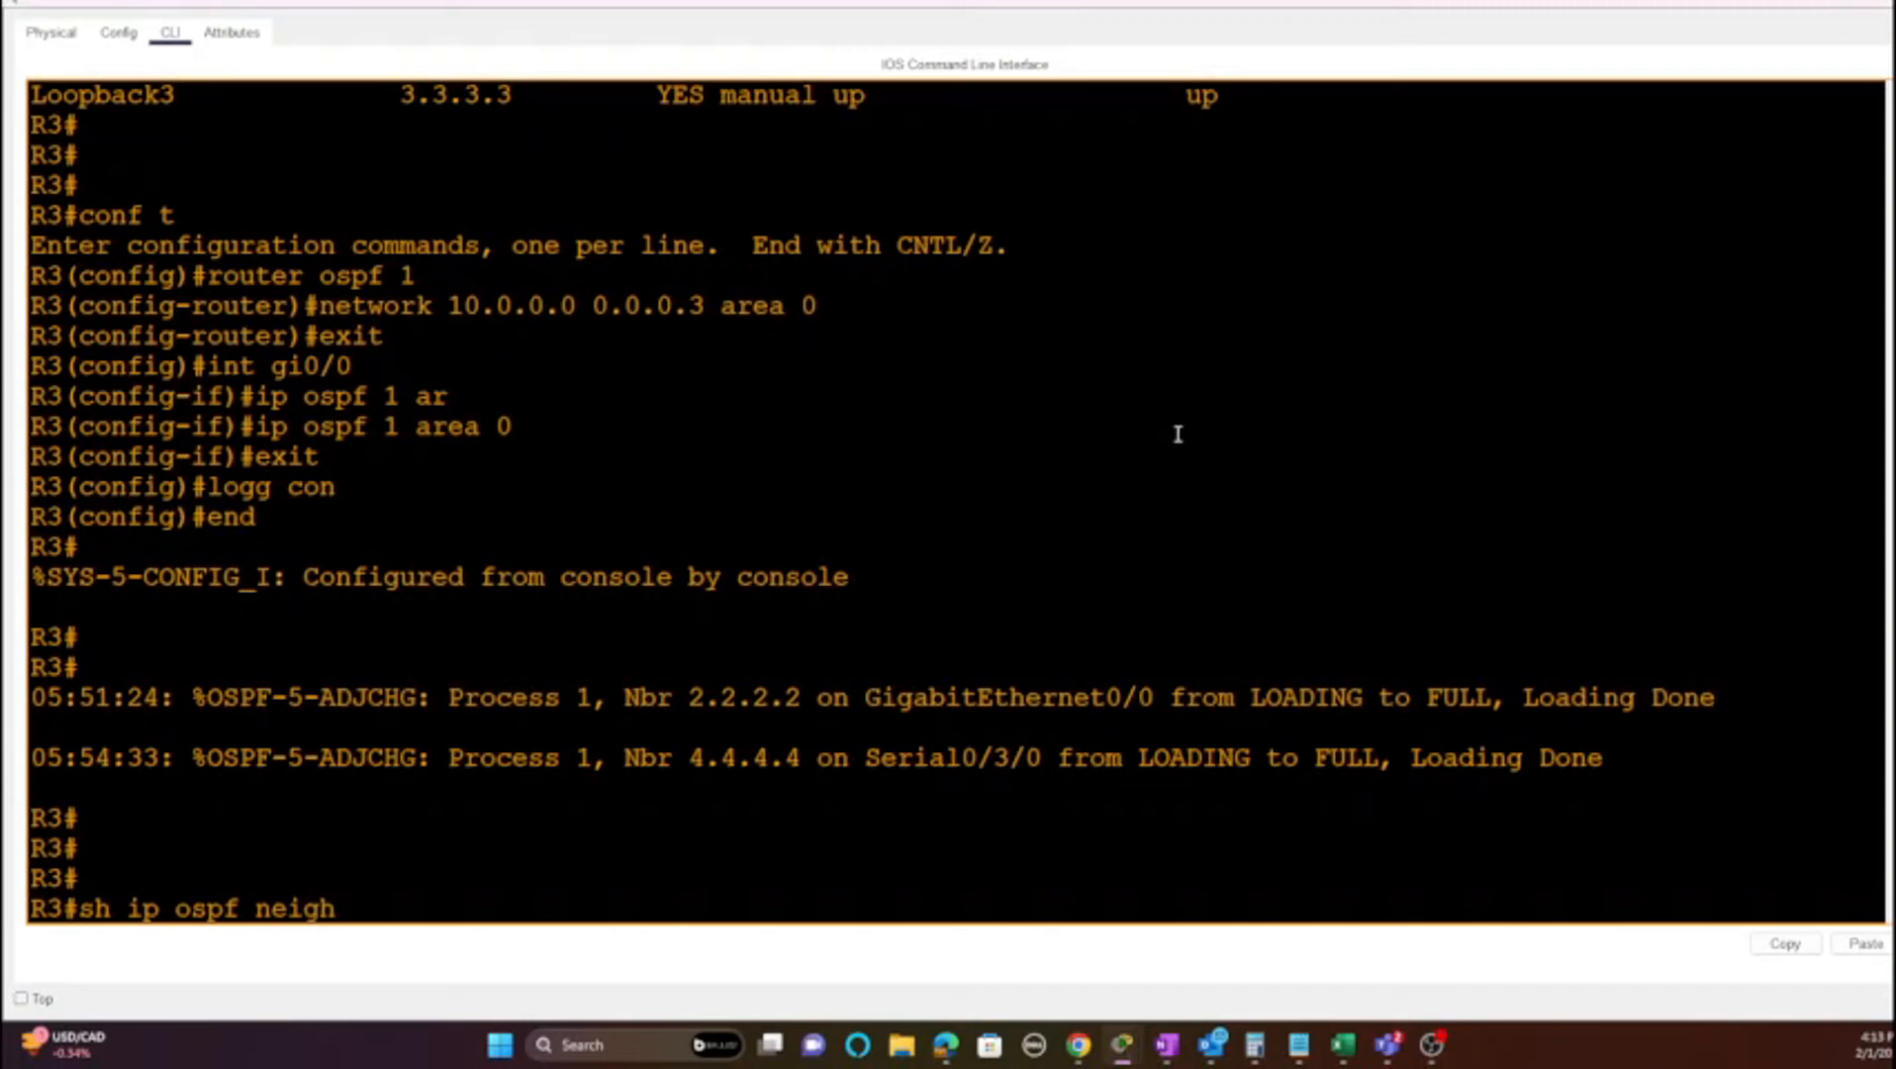
{"action": "key", "text": "Return"}
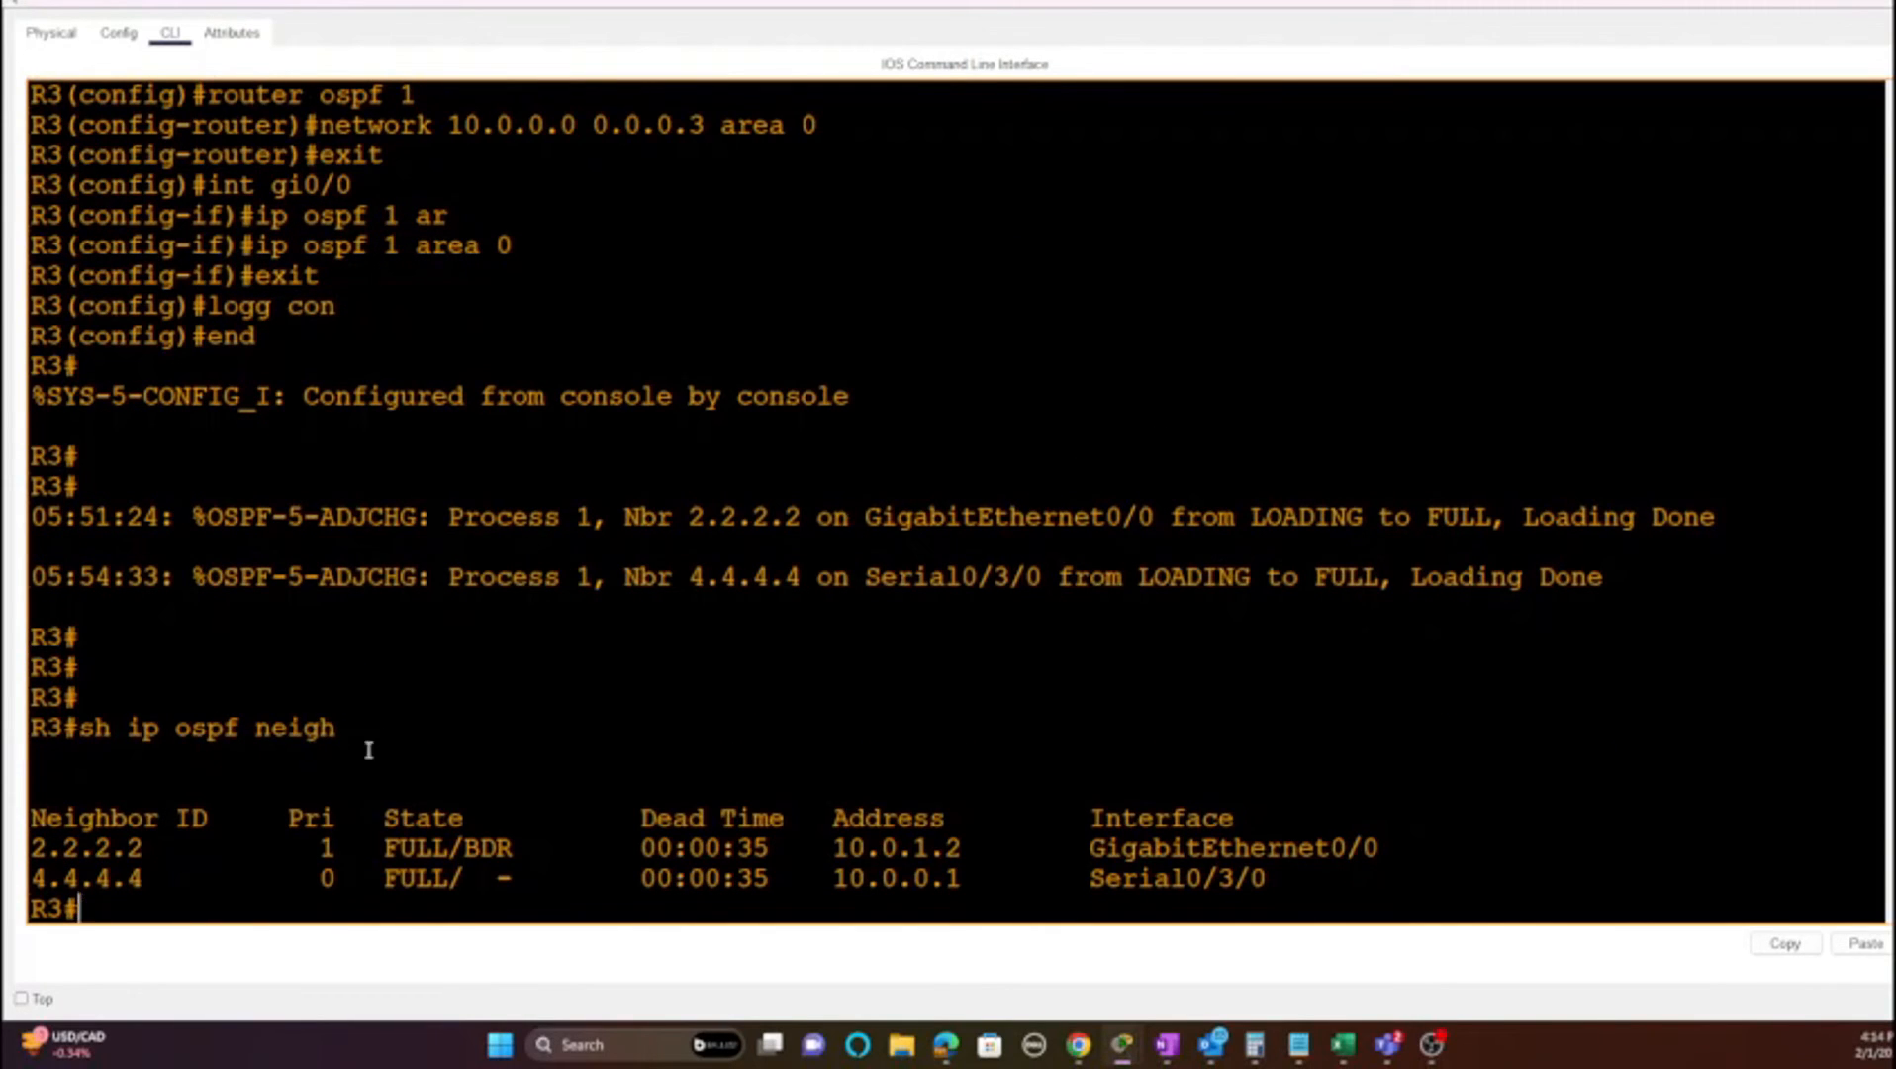
Step: Check the topology diagram, and examine the state, address and interface of neighbor 4.4.4.4 in R3's neighbor table
{"action": "mouse_move", "coordinate": [1123, 1051]}
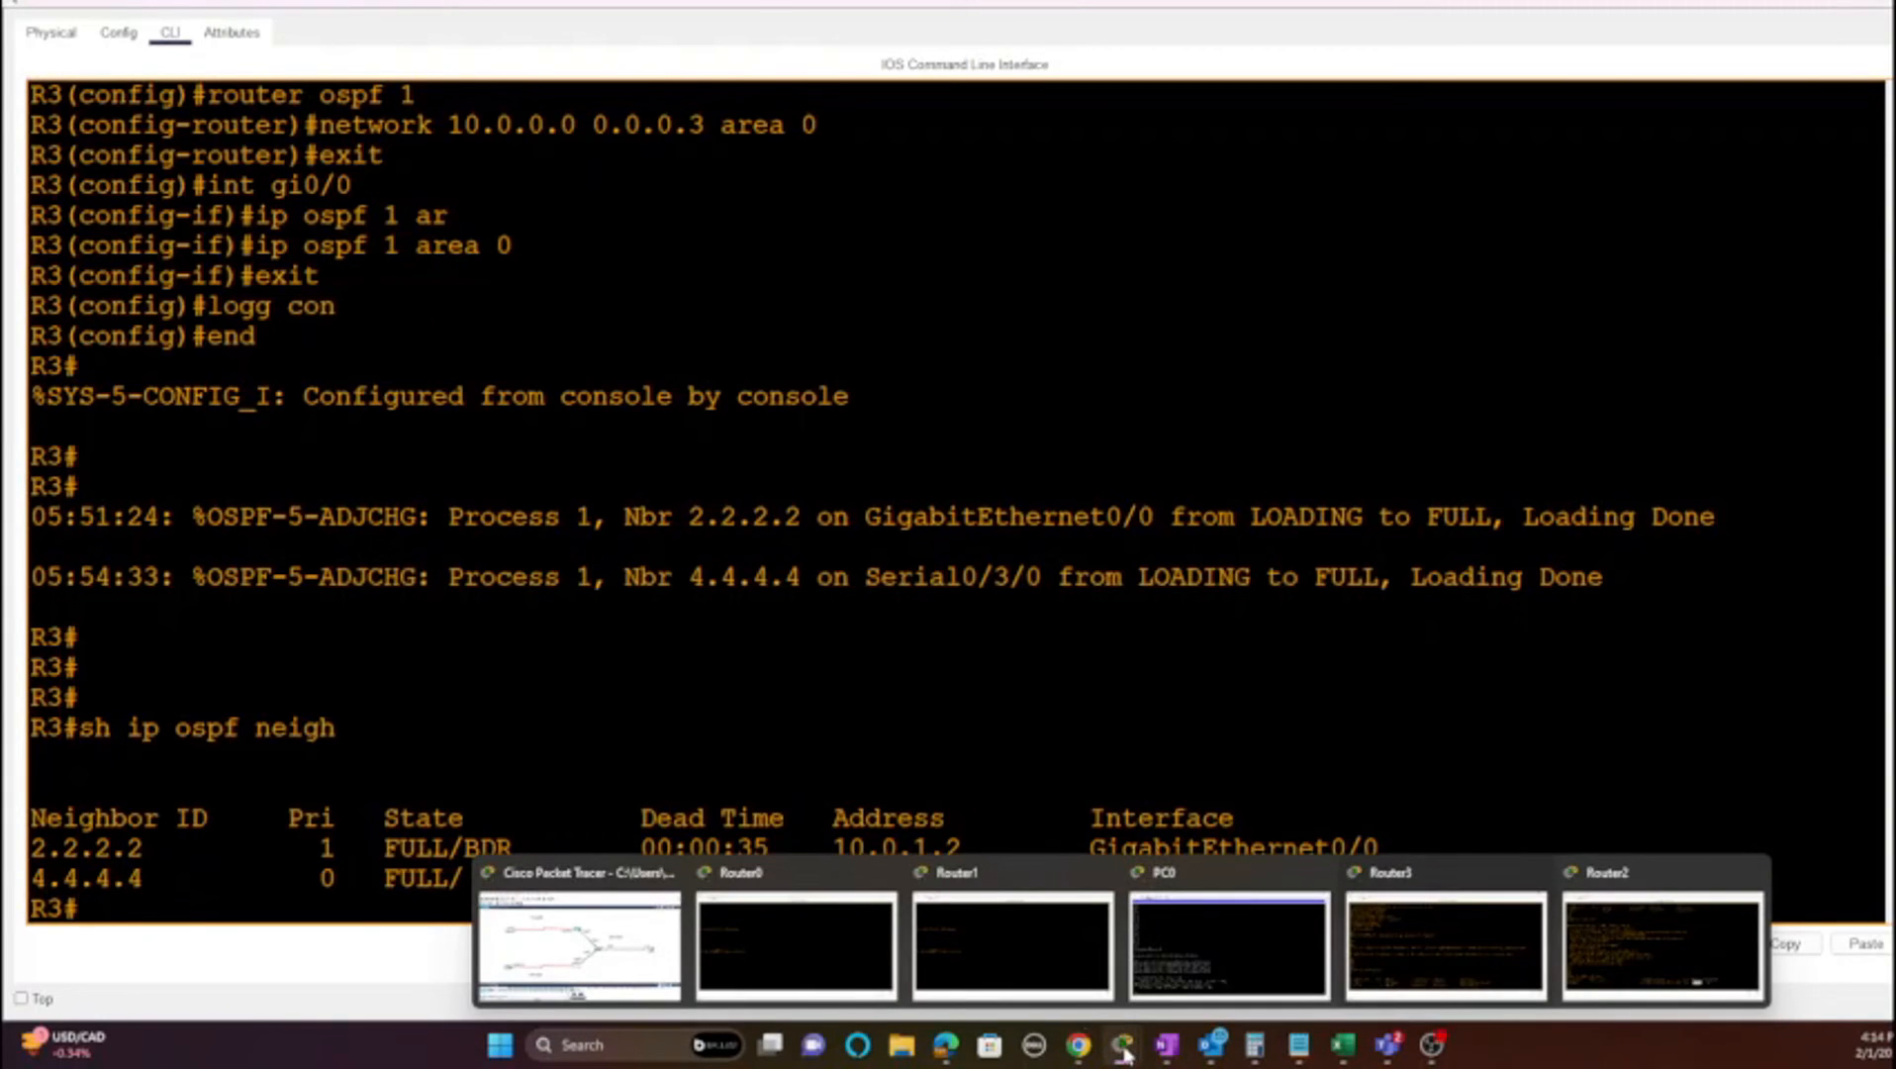
{"action": "left_click", "coordinate": [580, 945]}
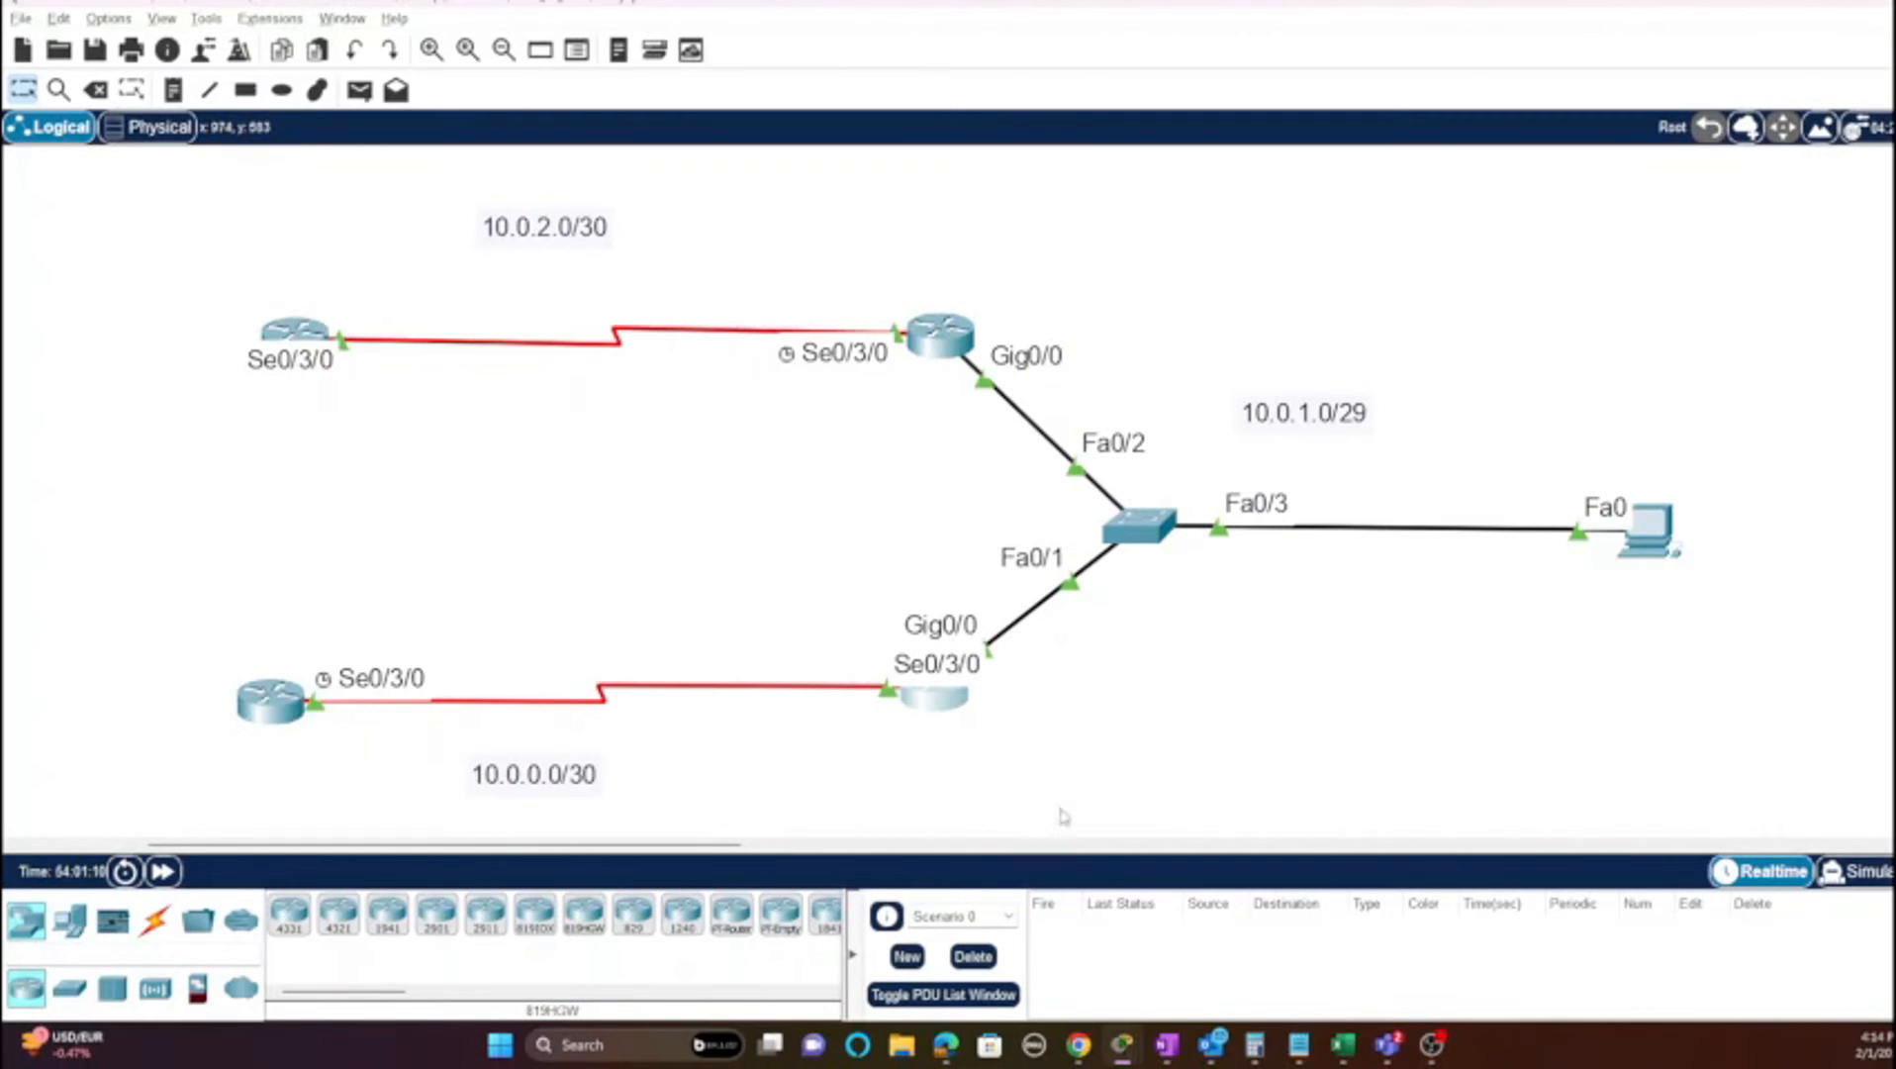
{"action": "mouse_move", "coordinate": [1077, 1051]}
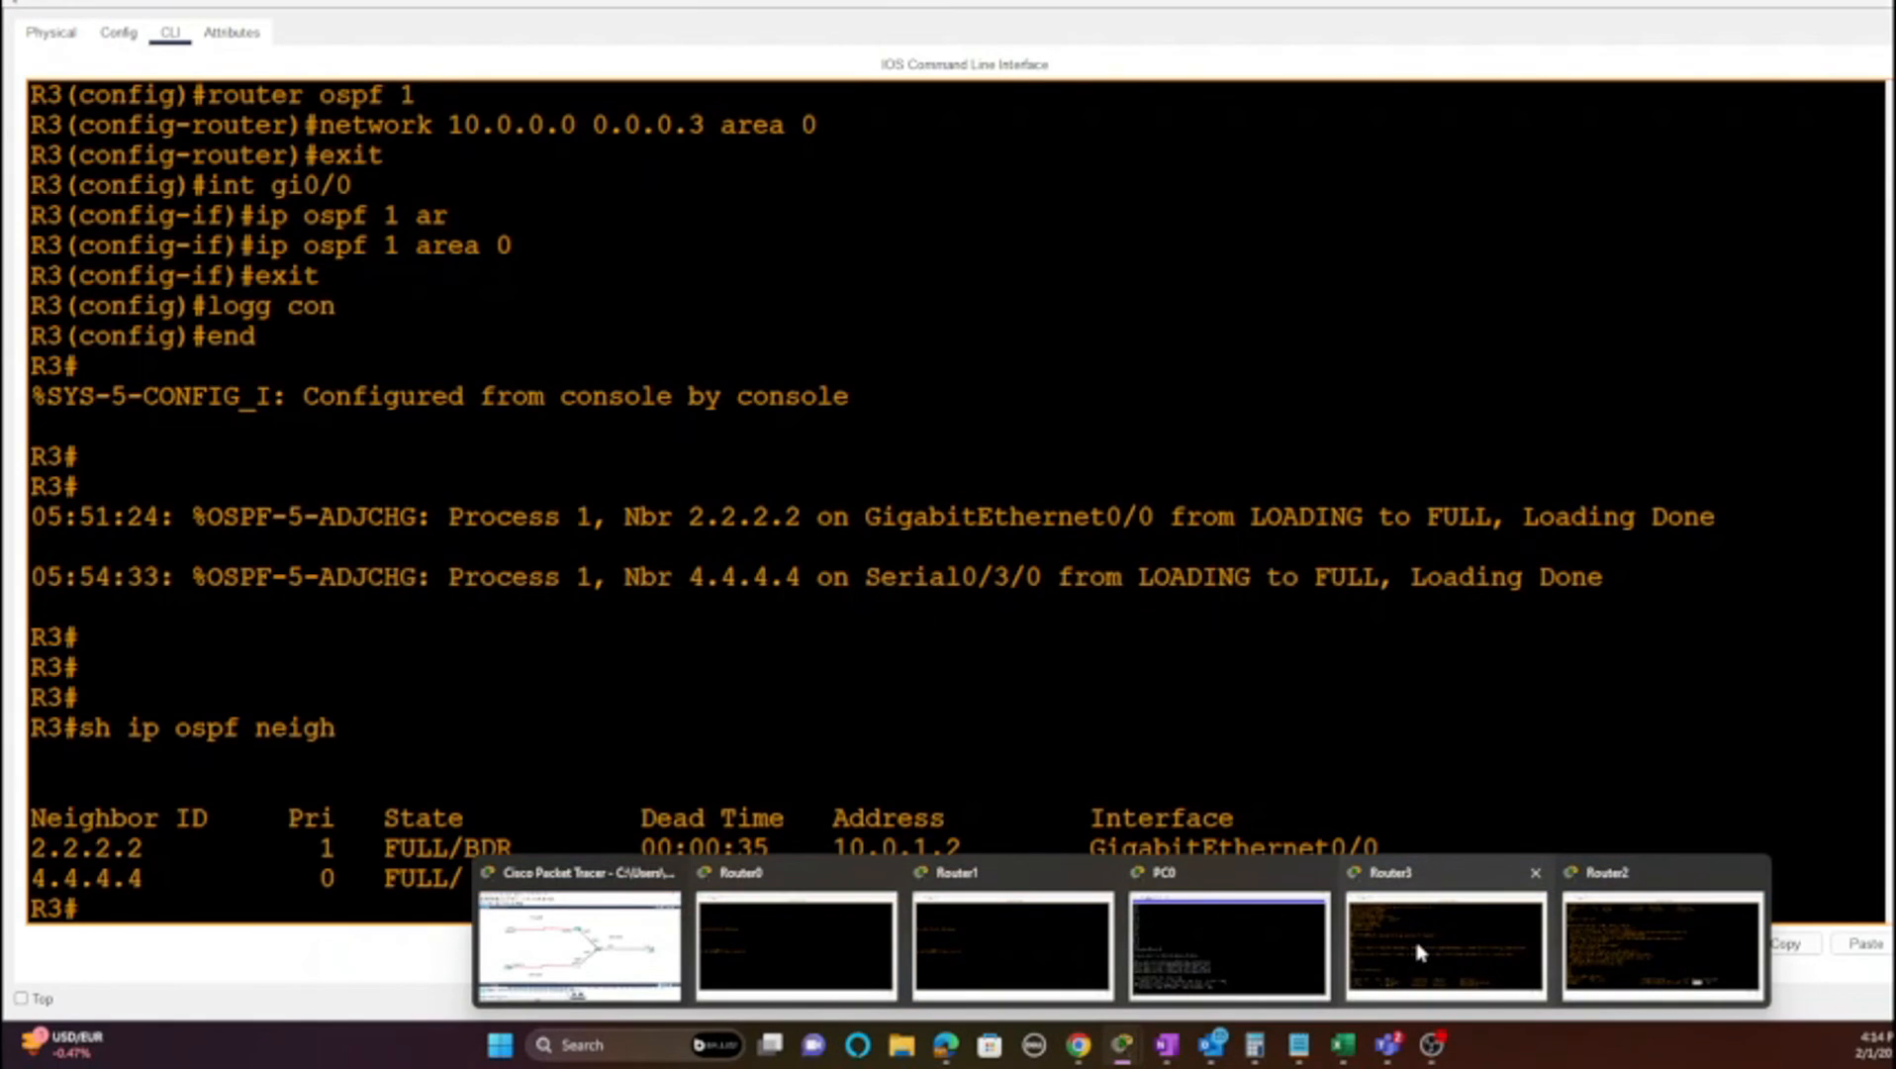
{"action": "left_click", "coordinate": [1419, 951]}
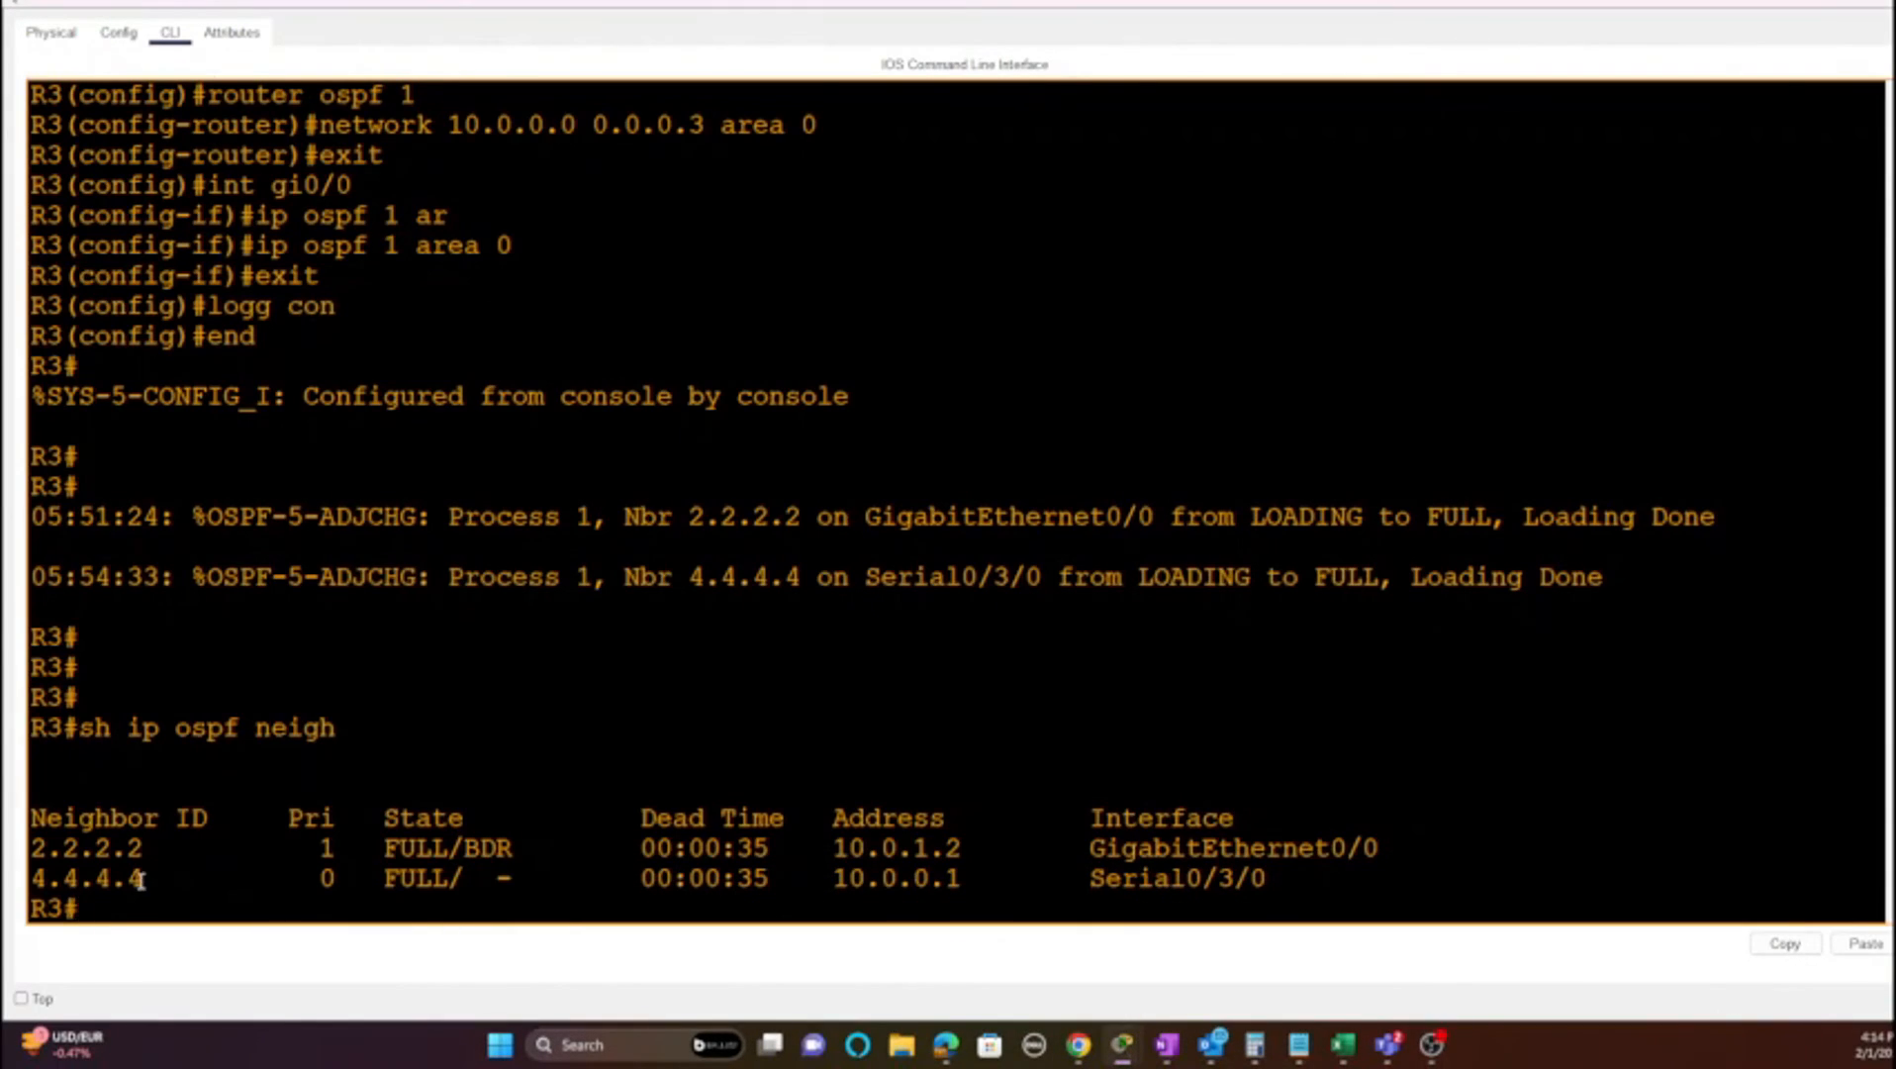
{"action": "left_click_drag", "start_coordinate": [144, 877], "coordinate": [31, 878]}
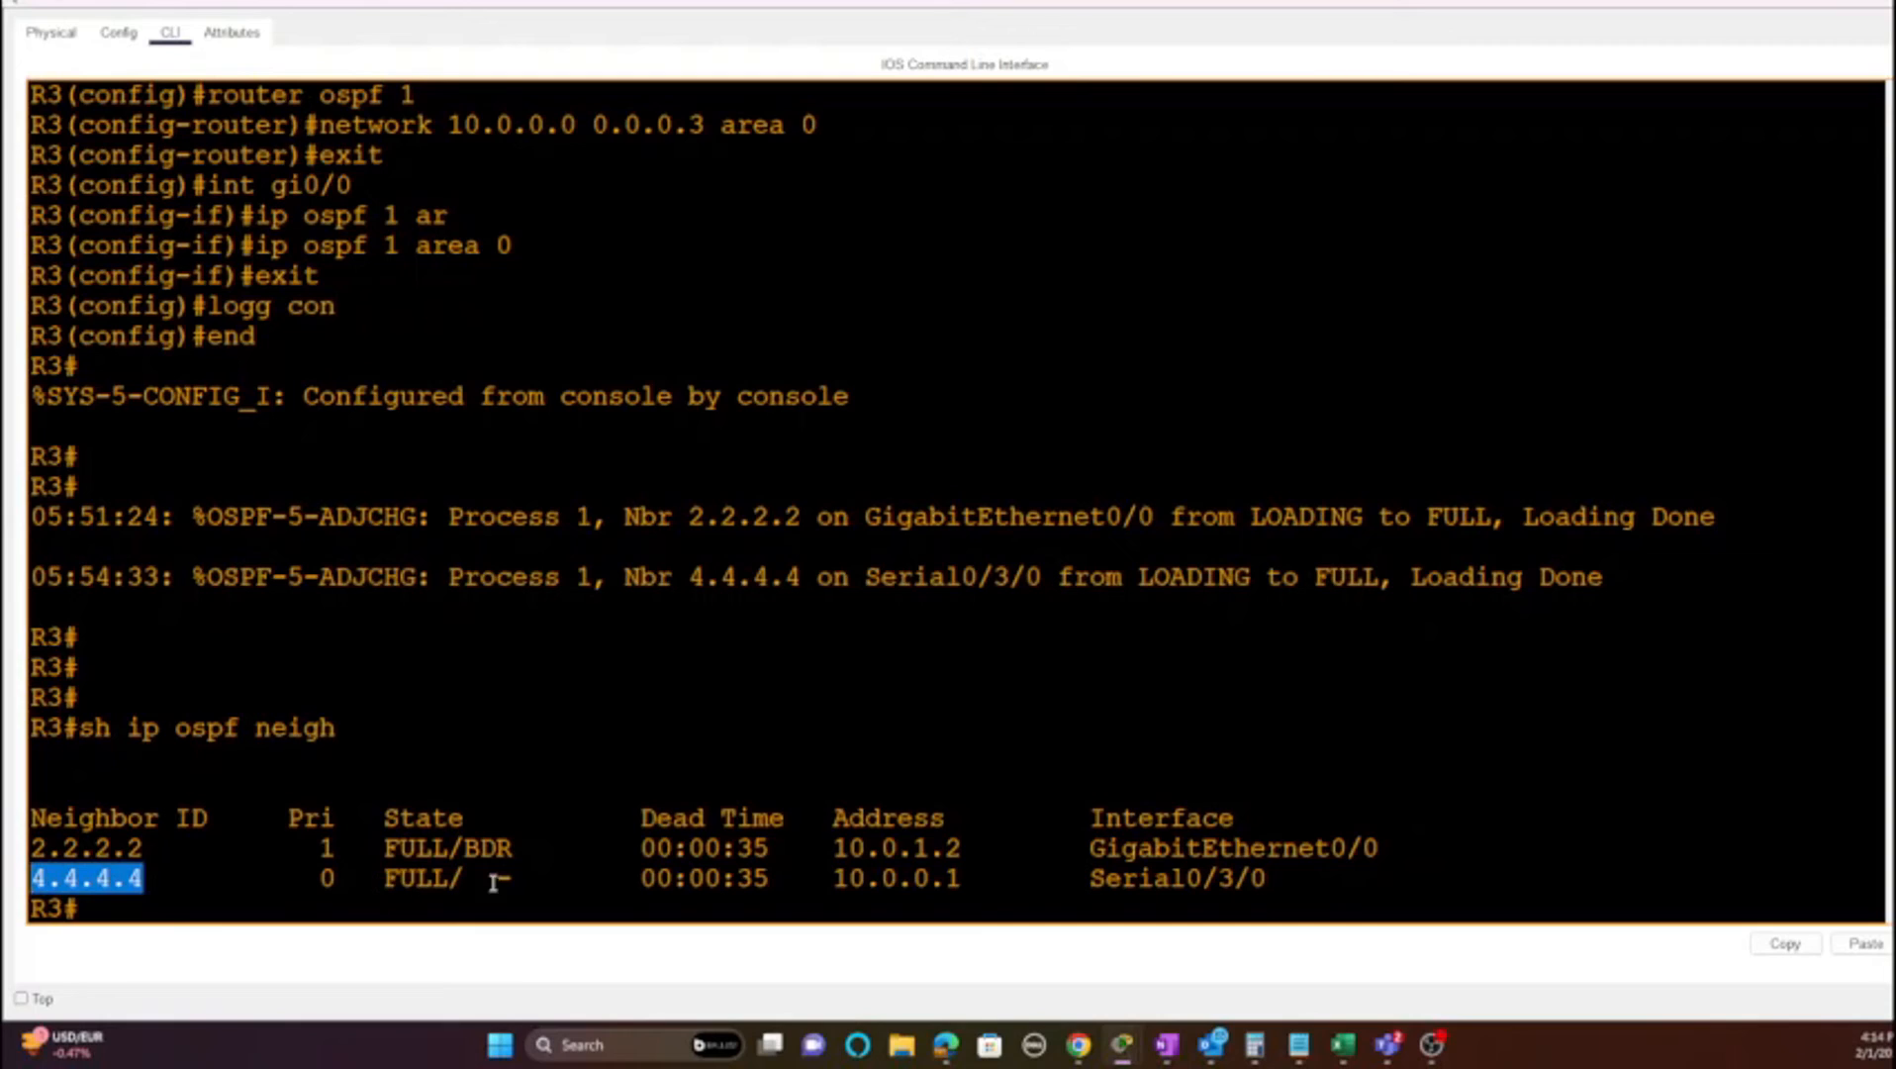
{"action": "double_click", "coordinate": [416, 878]}
{"action": "left_click_drag", "start_coordinate": [980, 877], "coordinate": [826, 875]}
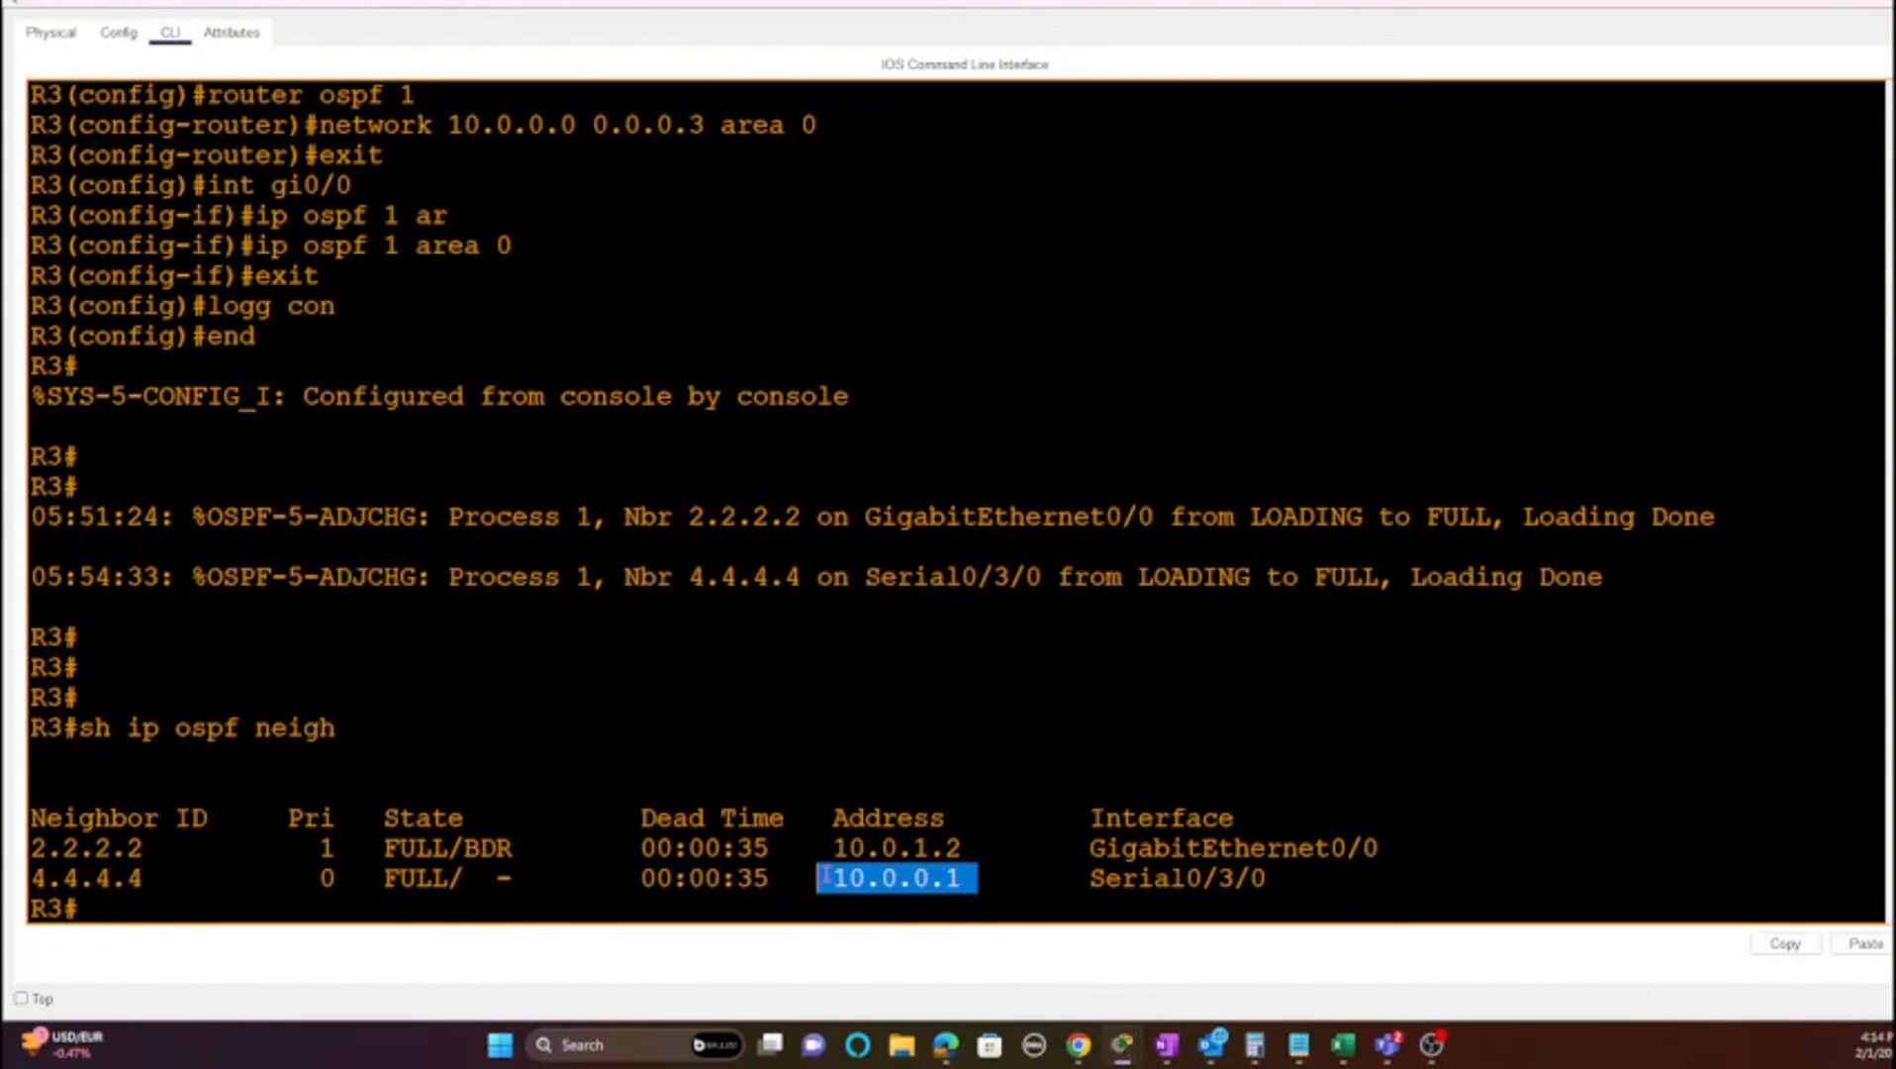
{"action": "left_click_drag", "start_coordinate": [1272, 878], "coordinate": [1092, 871]}
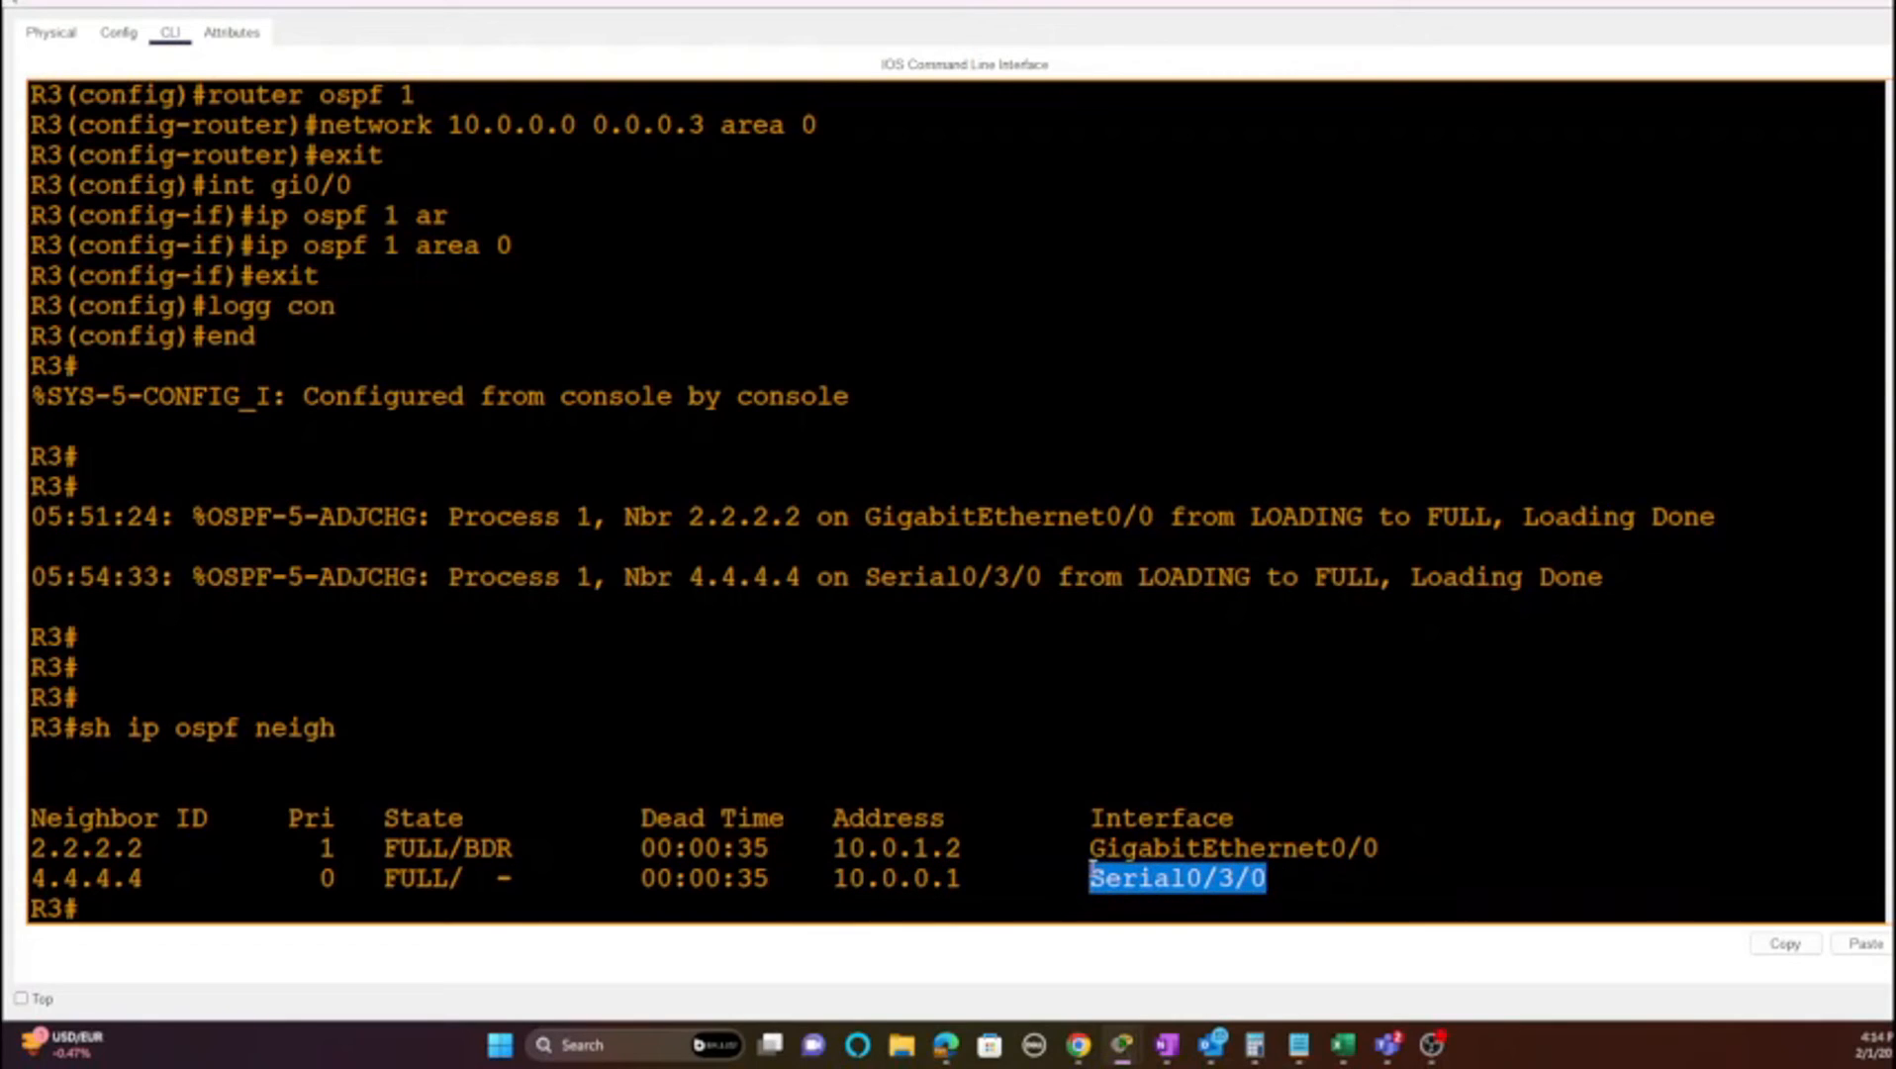
{"action": "left_click_drag", "start_coordinate": [980, 878], "coordinate": [834, 878]}
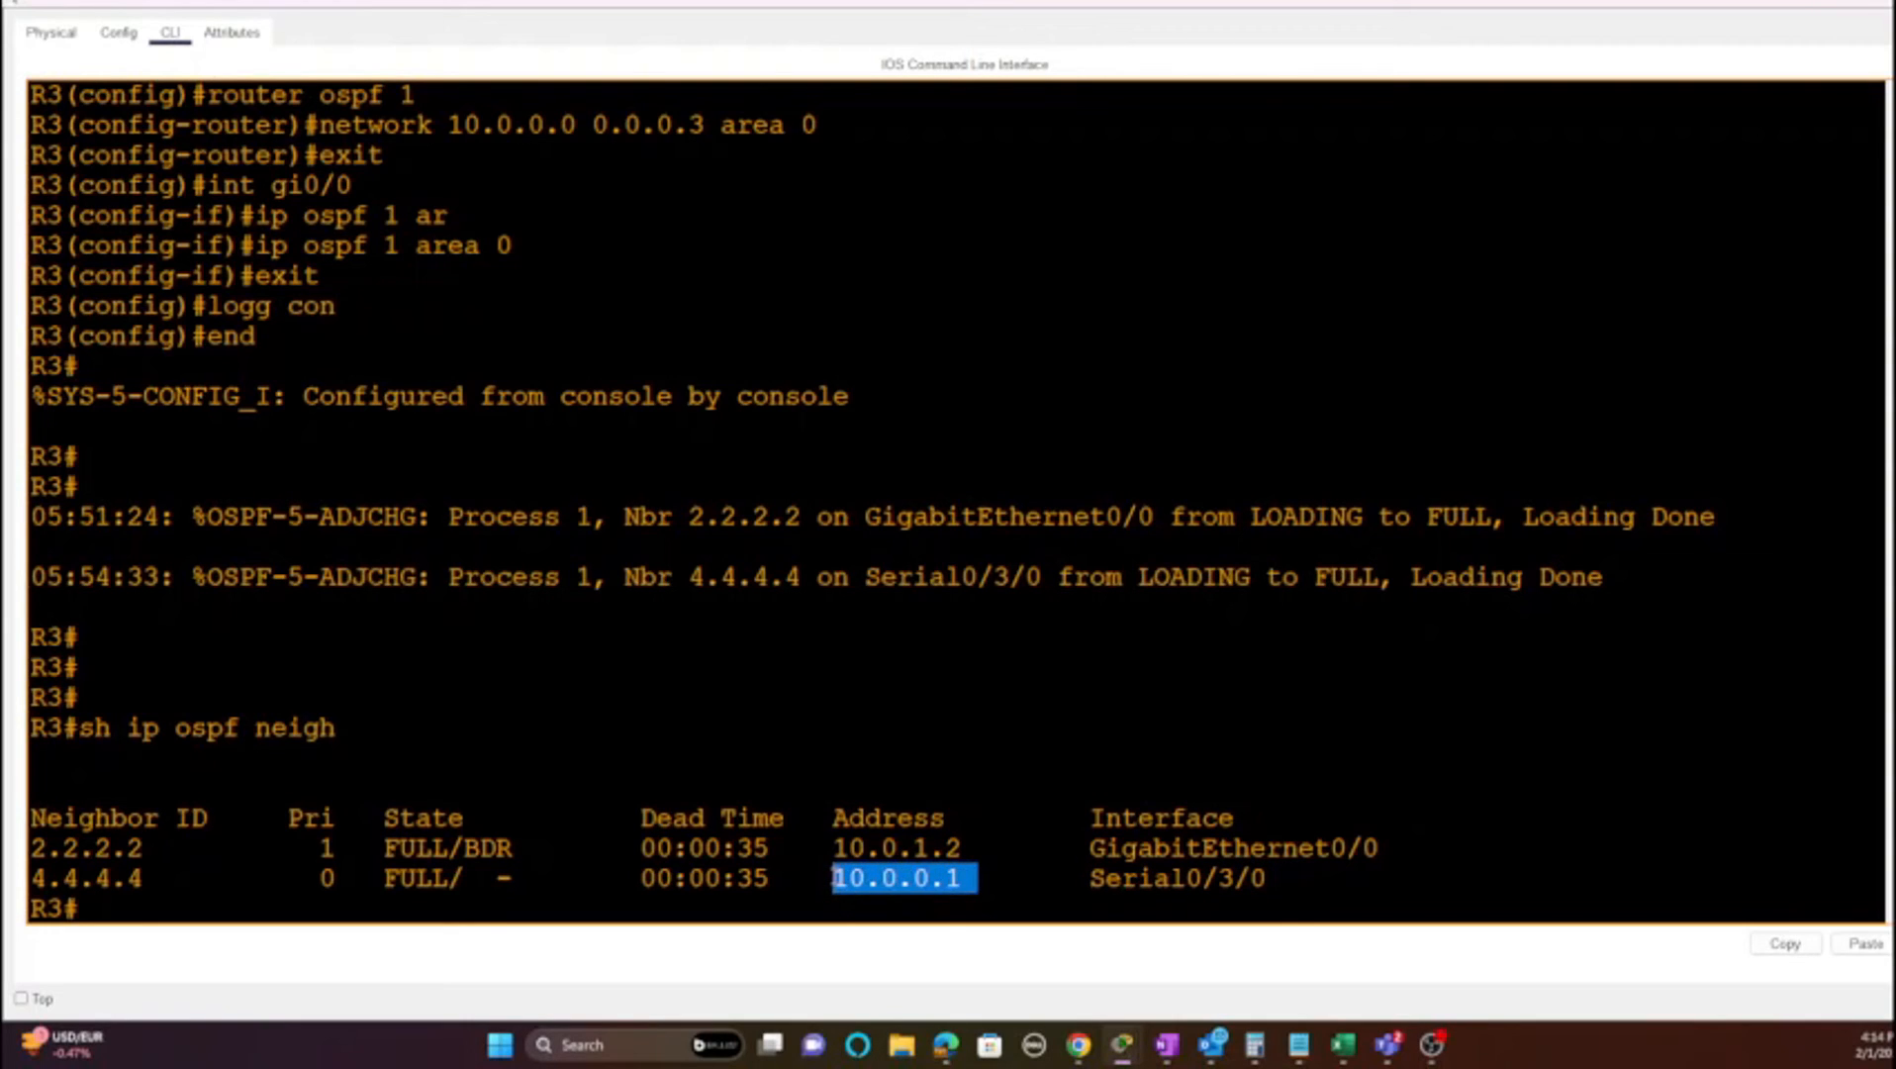
{"action": "left_click_drag", "start_coordinate": [1269, 878], "coordinate": [1091, 878]}
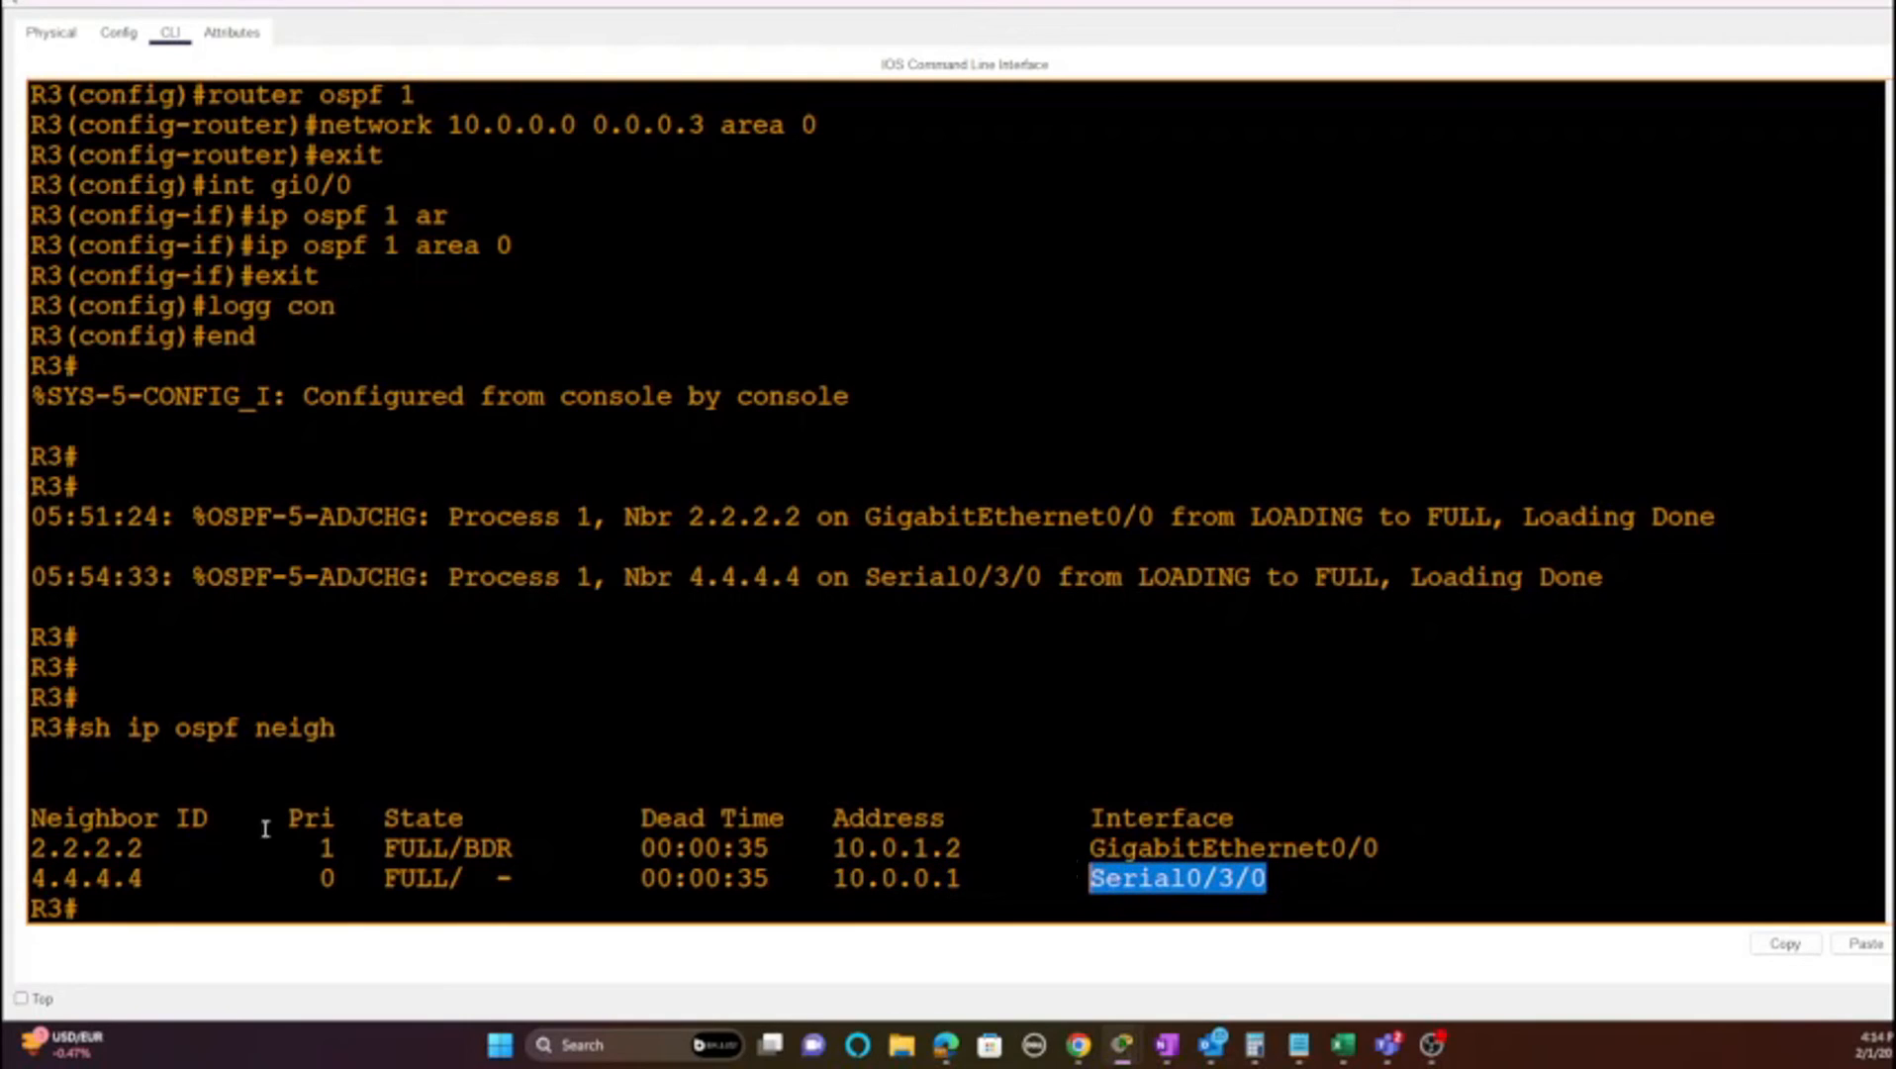
Step: Examine the state, DR/BDR role, address and interface of neighbor 2.2.2.2 in R3's neighbor table
{"action": "left_click_drag", "start_coordinate": [174, 848], "coordinate": [29, 848]}
{"action": "left_click_drag", "start_coordinate": [450, 848], "coordinate": [367, 848]}
{"action": "left_click_drag", "start_coordinate": [529, 849], "coordinate": [462, 848]}
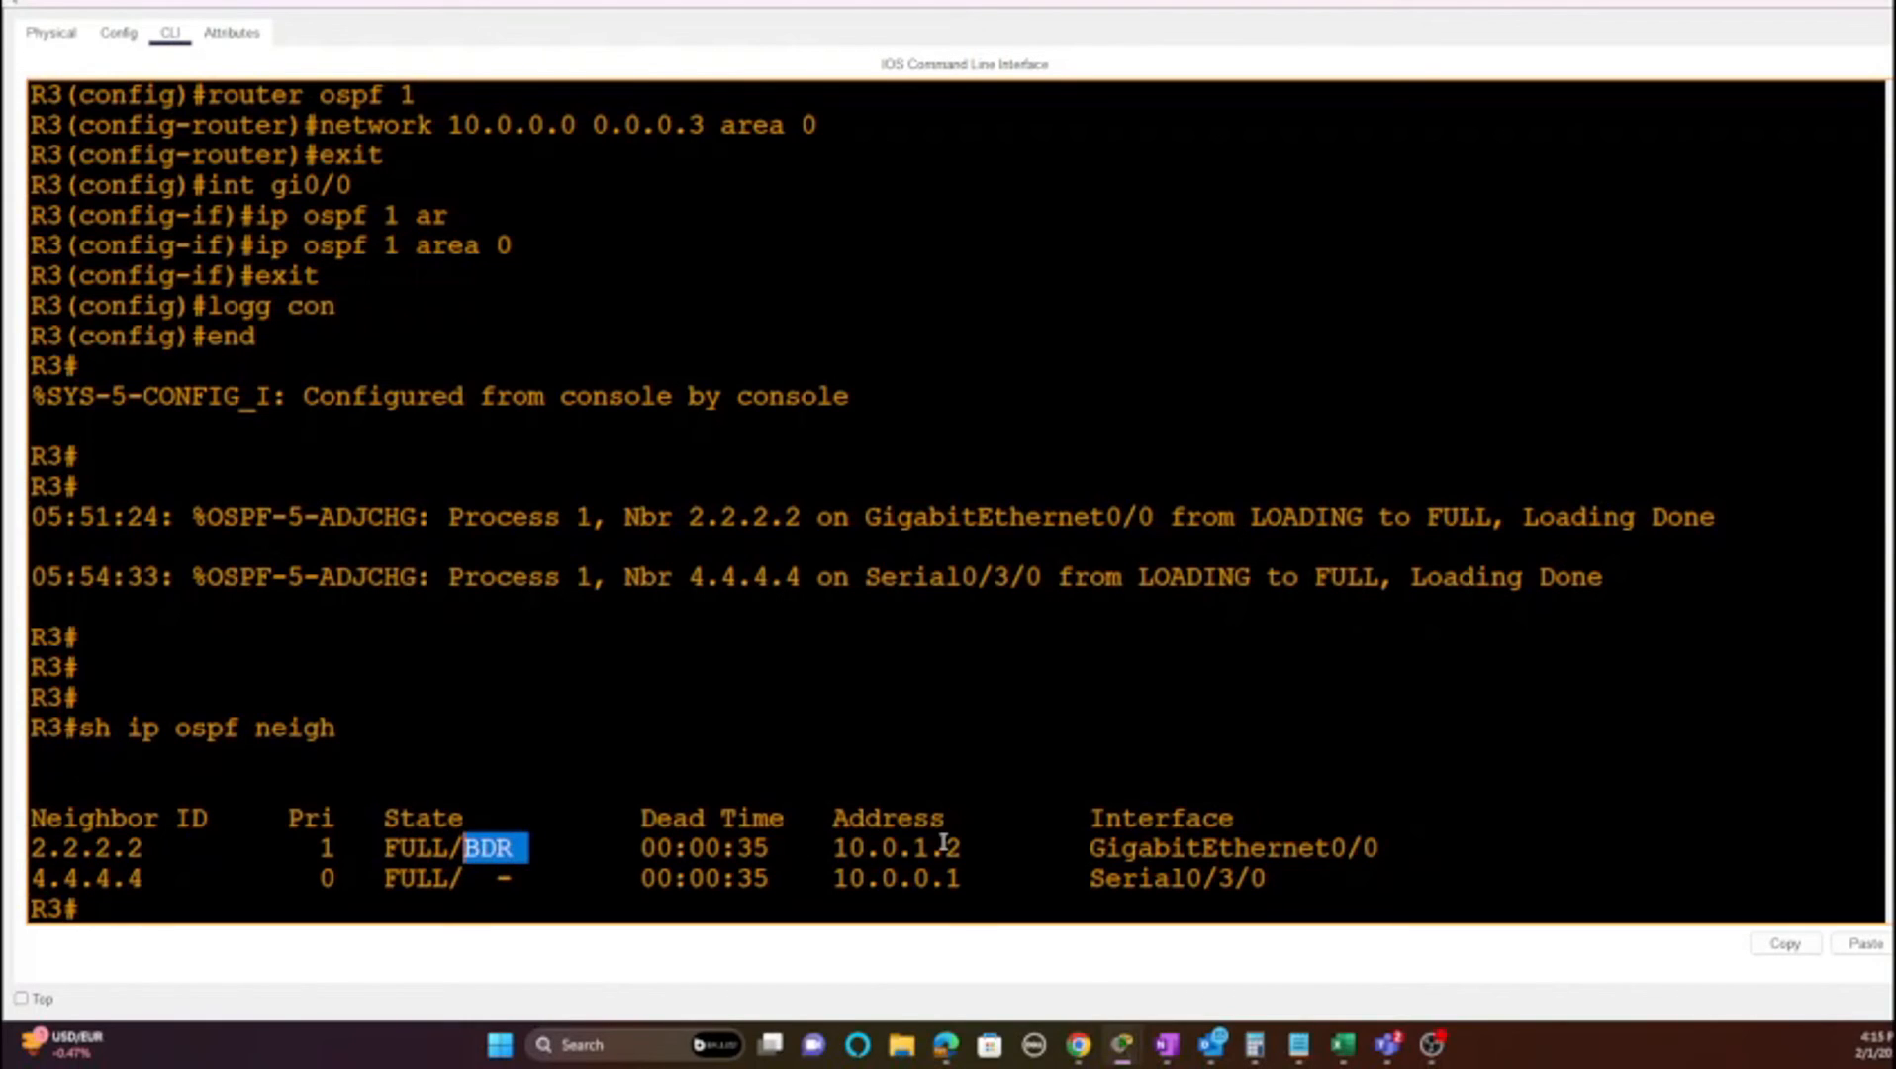
{"action": "left_click_drag", "start_coordinate": [963, 848], "coordinate": [833, 849]}
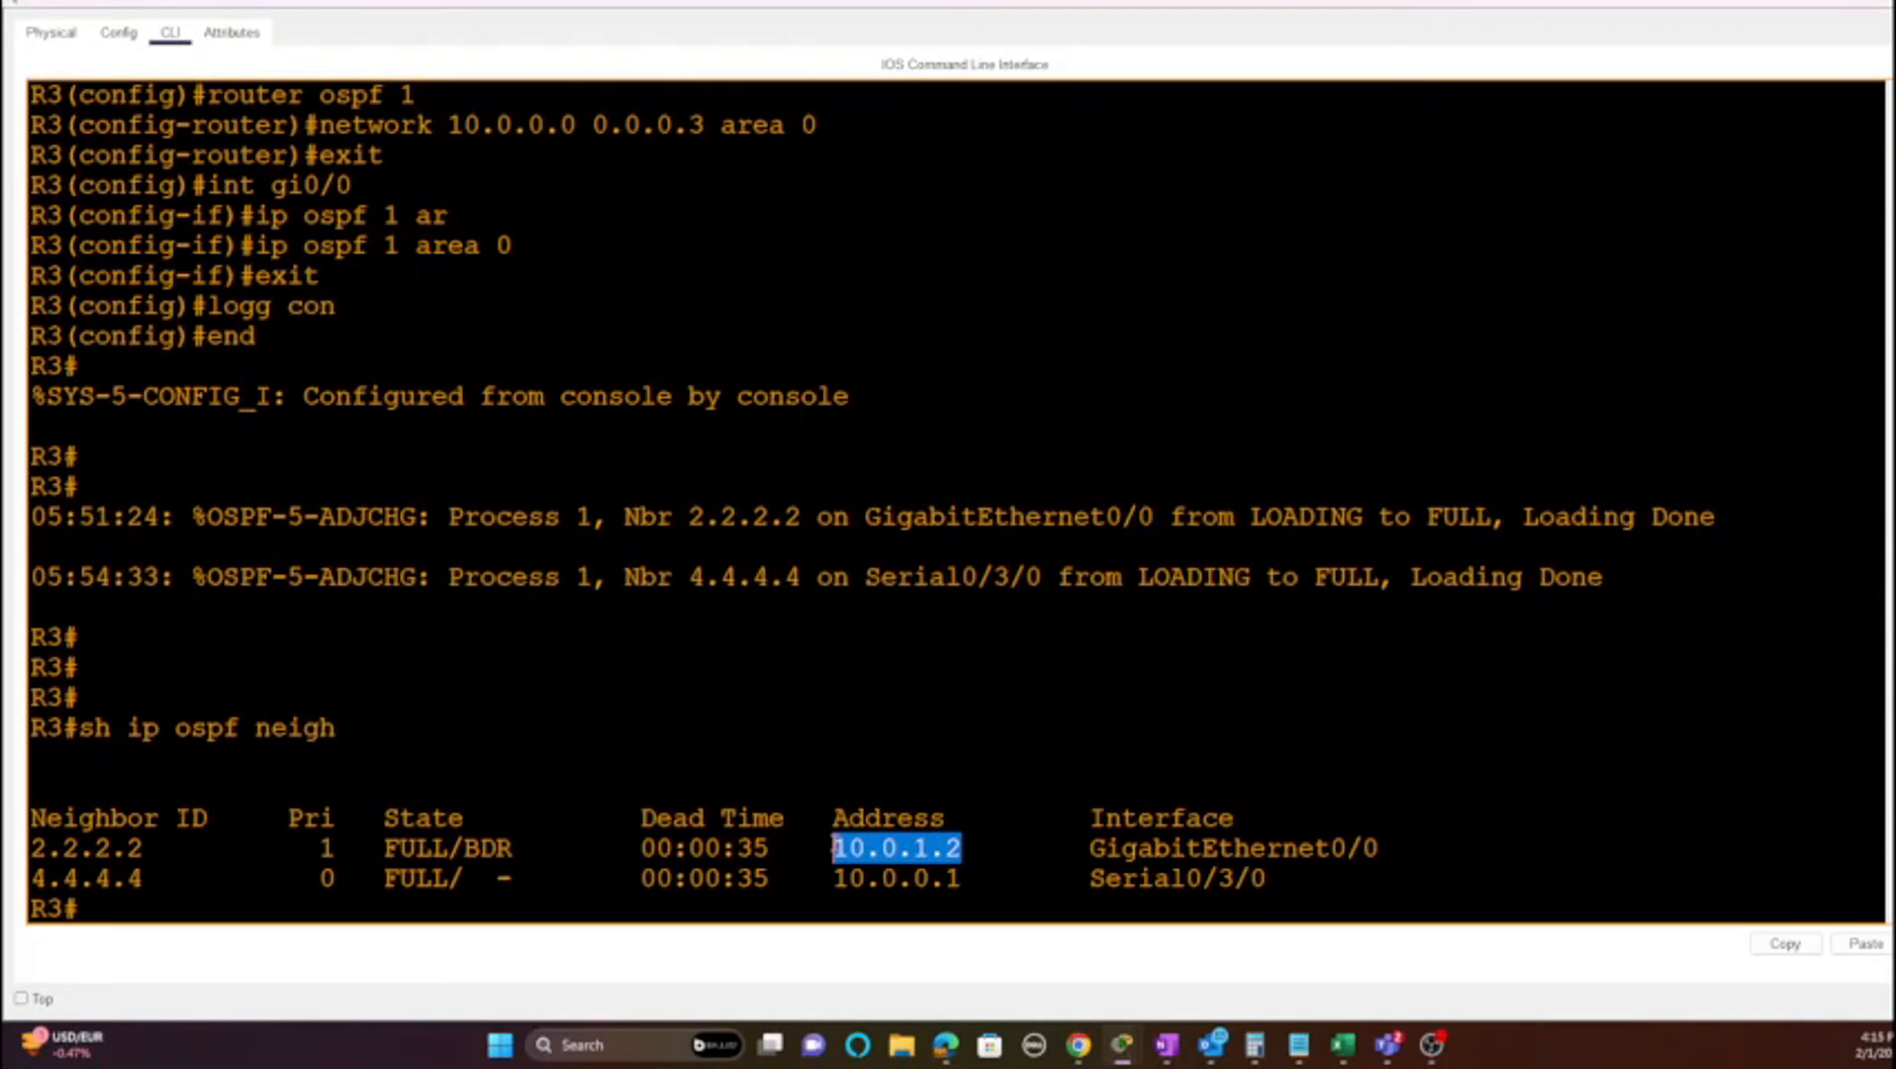
{"action": "left_click_drag", "start_coordinate": [1406, 848], "coordinate": [834, 848]}
{"action": "left_click_drag", "start_coordinate": [1374, 848], "coordinate": [1086, 843]}
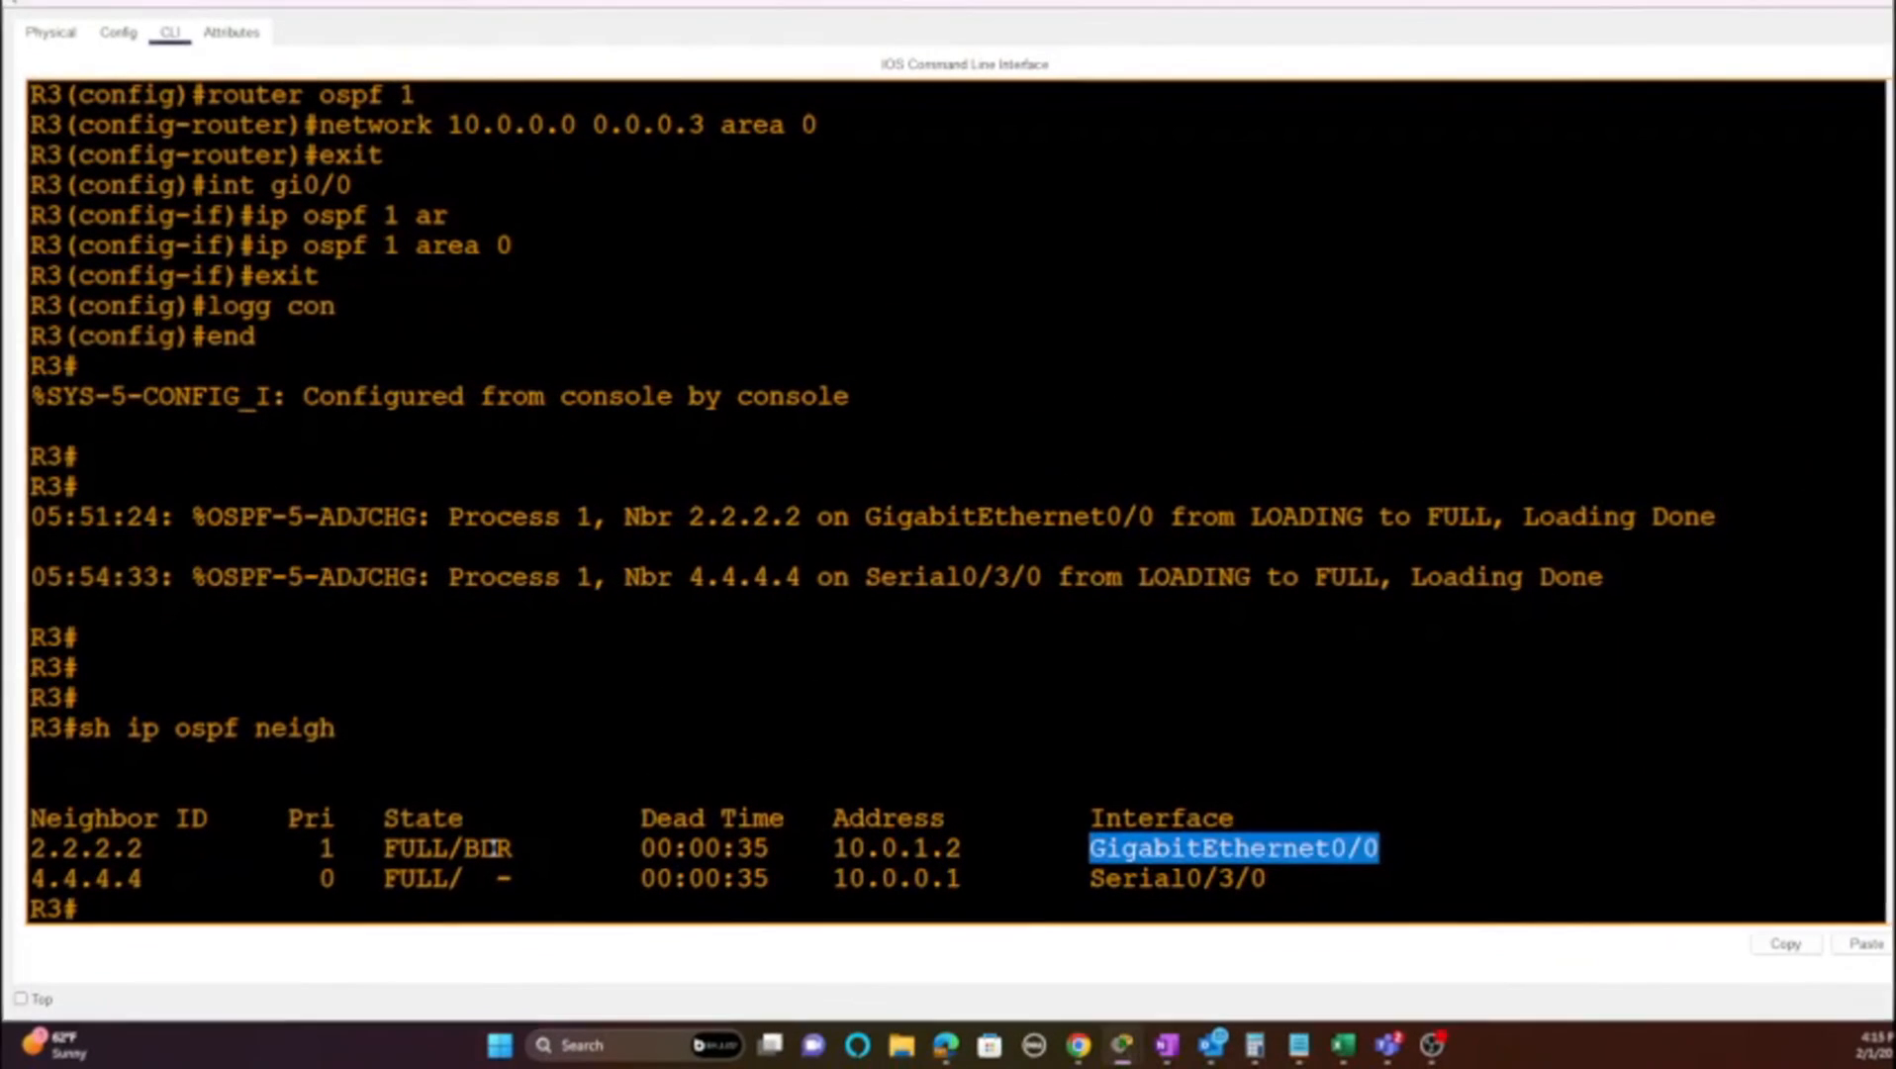
{"action": "left_click", "coordinate": [497, 848]}
{"action": "double_click", "coordinate": [497, 849]}
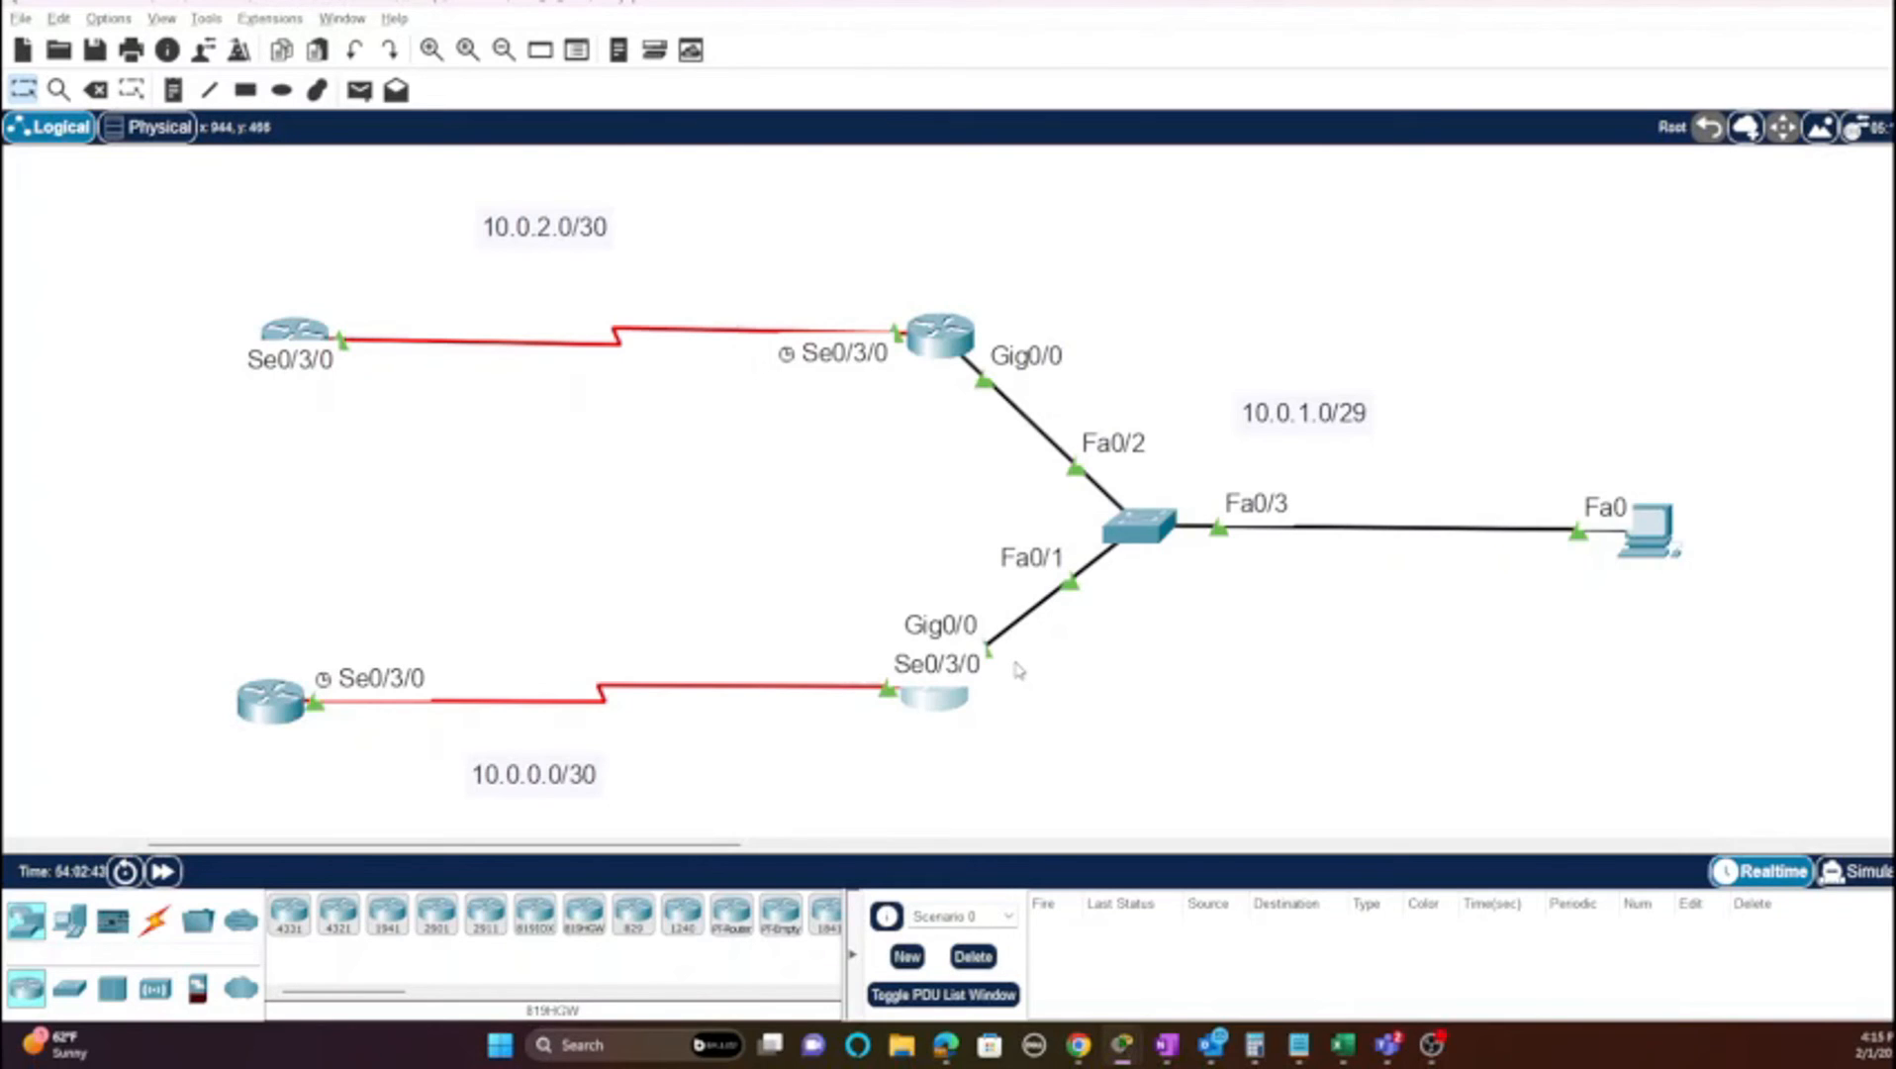
Step: Add two unconnected 2901 routers to the topology, one above and one below the link between the switch and the PC
{"action": "key", "text": "alt+Tab"}
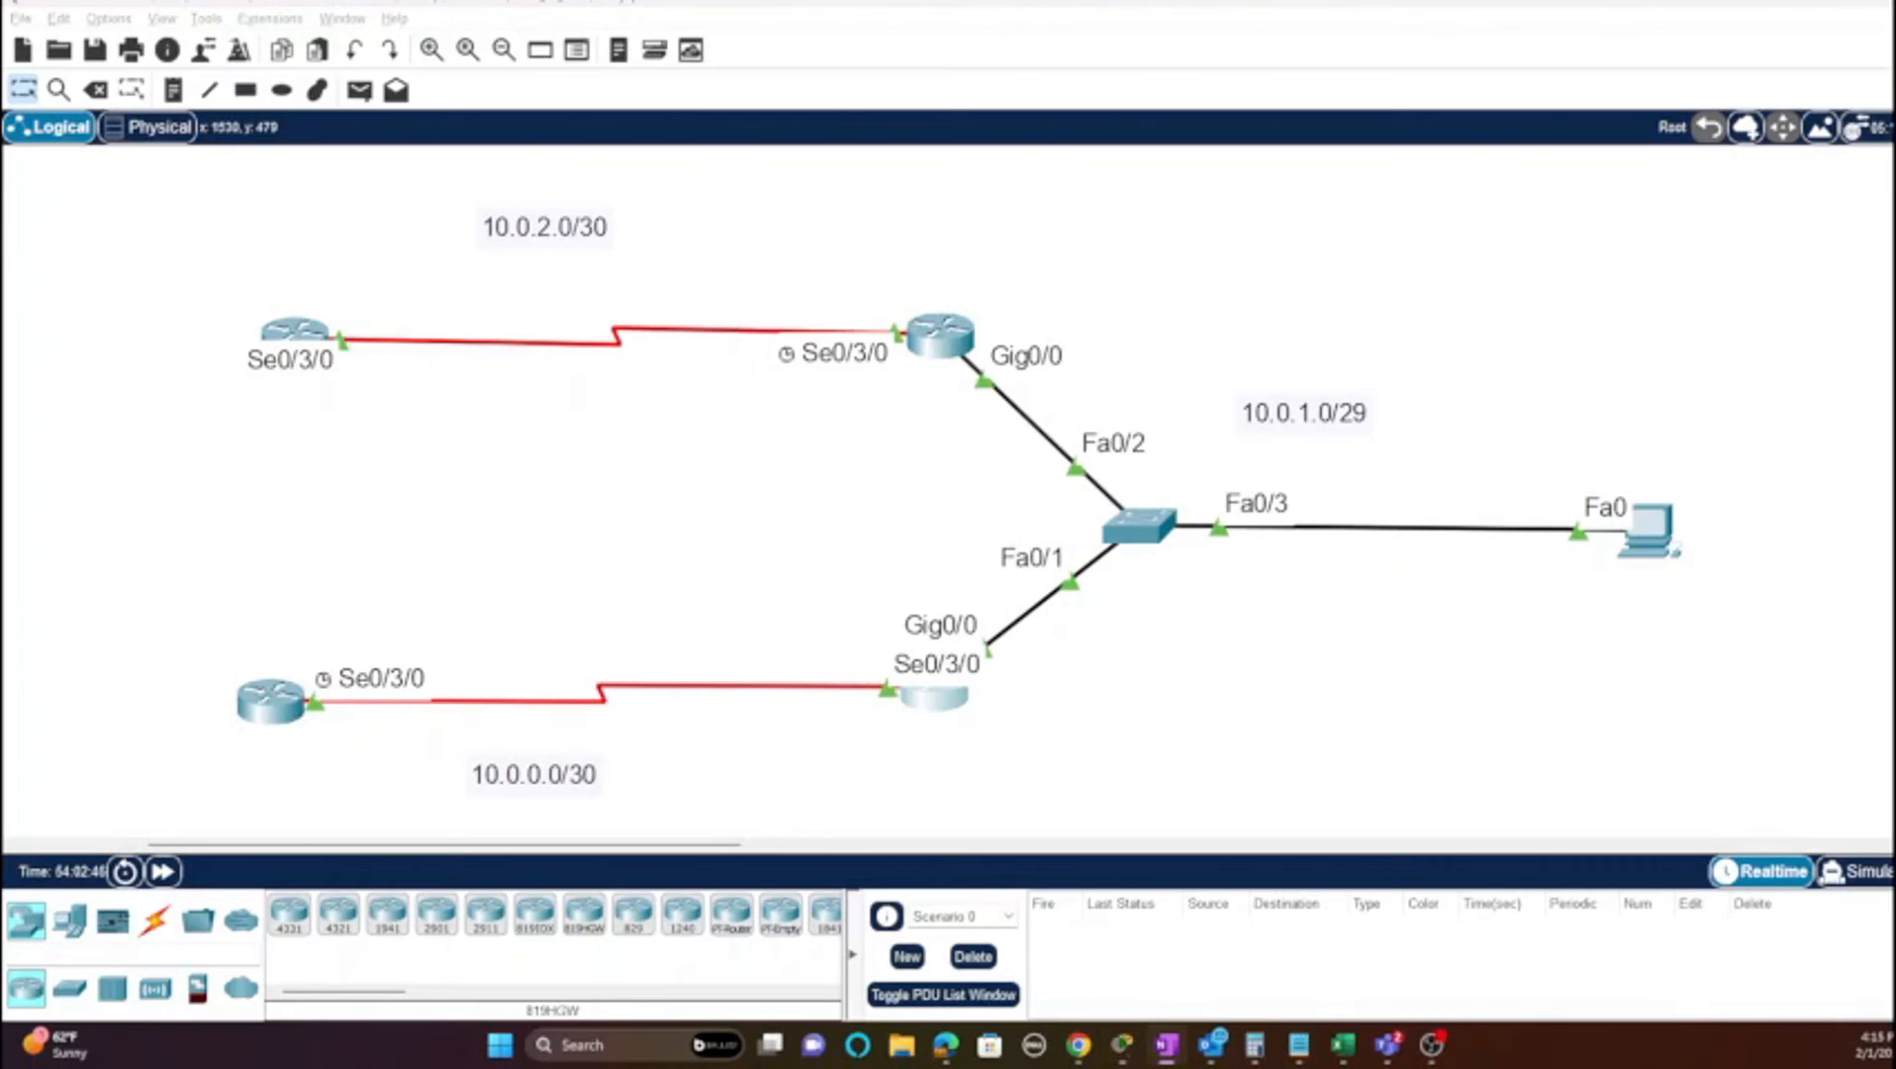
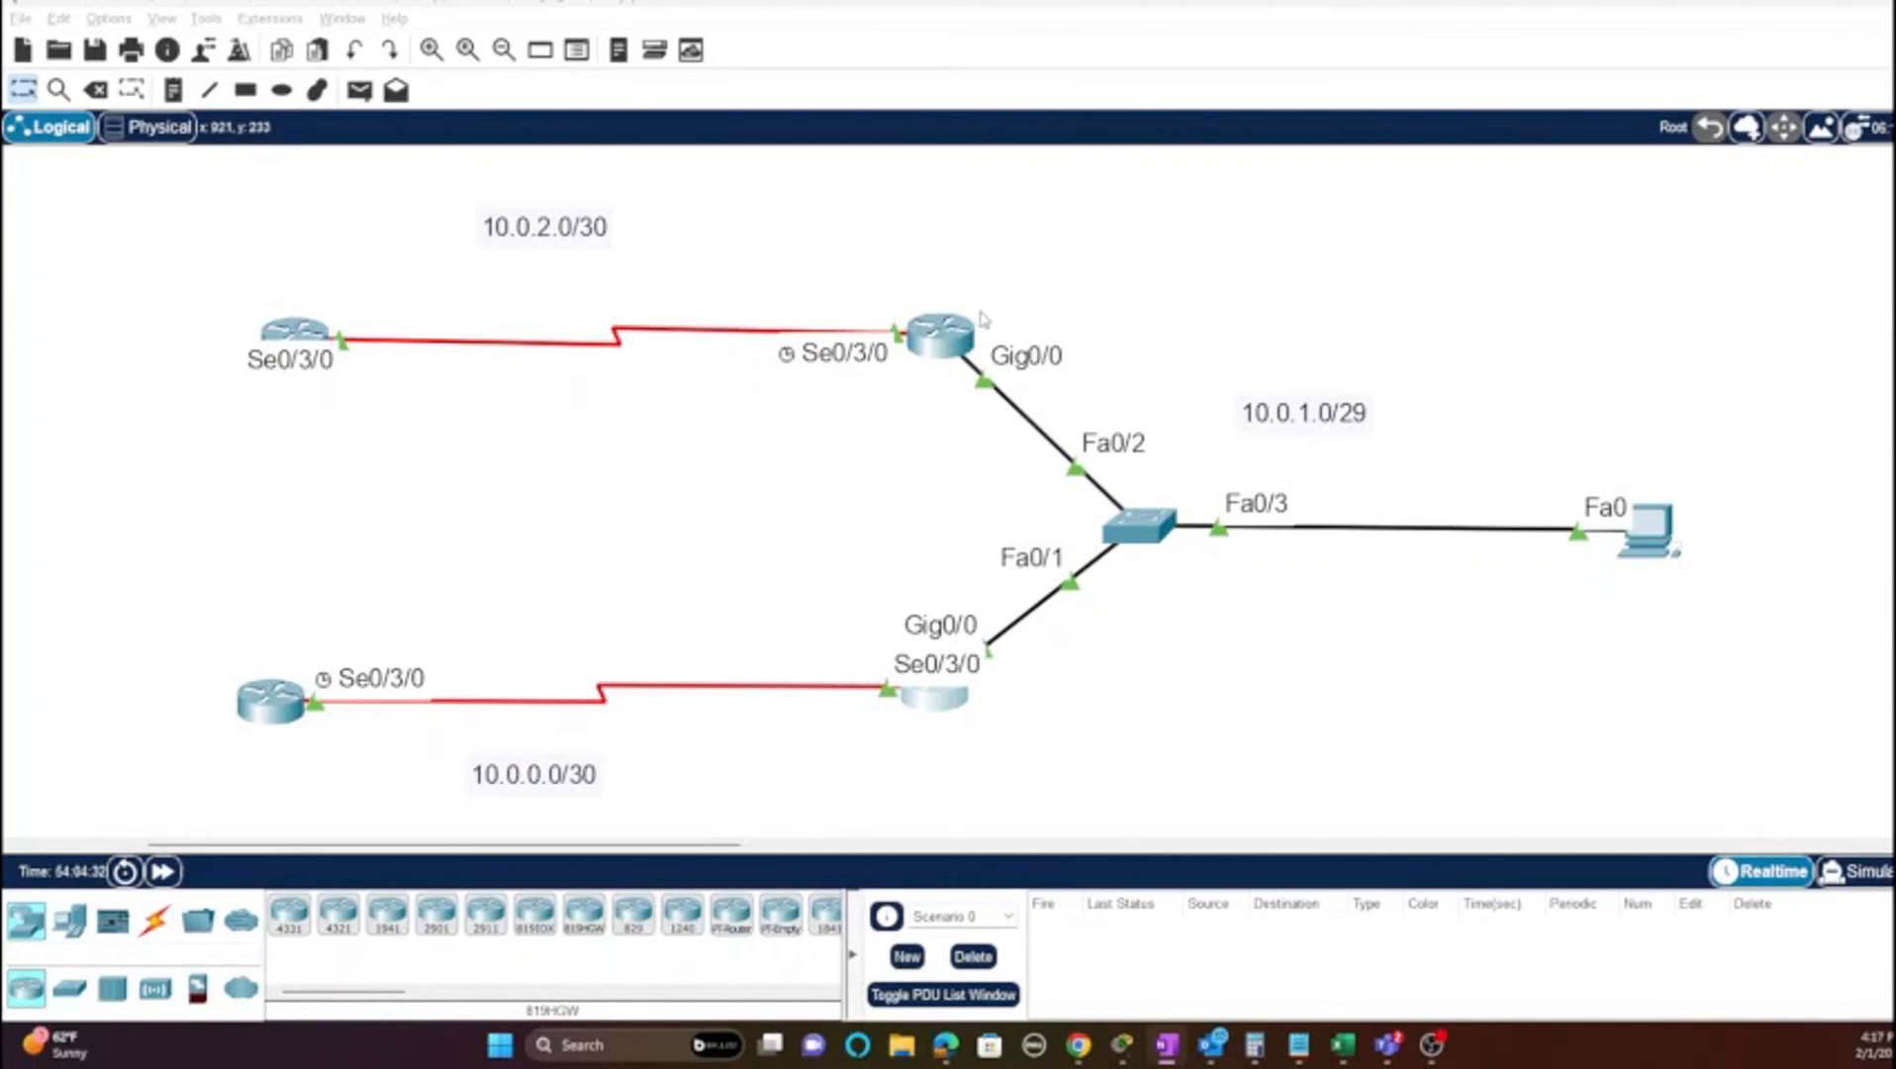
{"action": "left_click", "coordinate": [428, 923]}
{"action": "left_click", "coordinate": [1326, 760]}
{"action": "left_click", "coordinate": [1396, 287]}
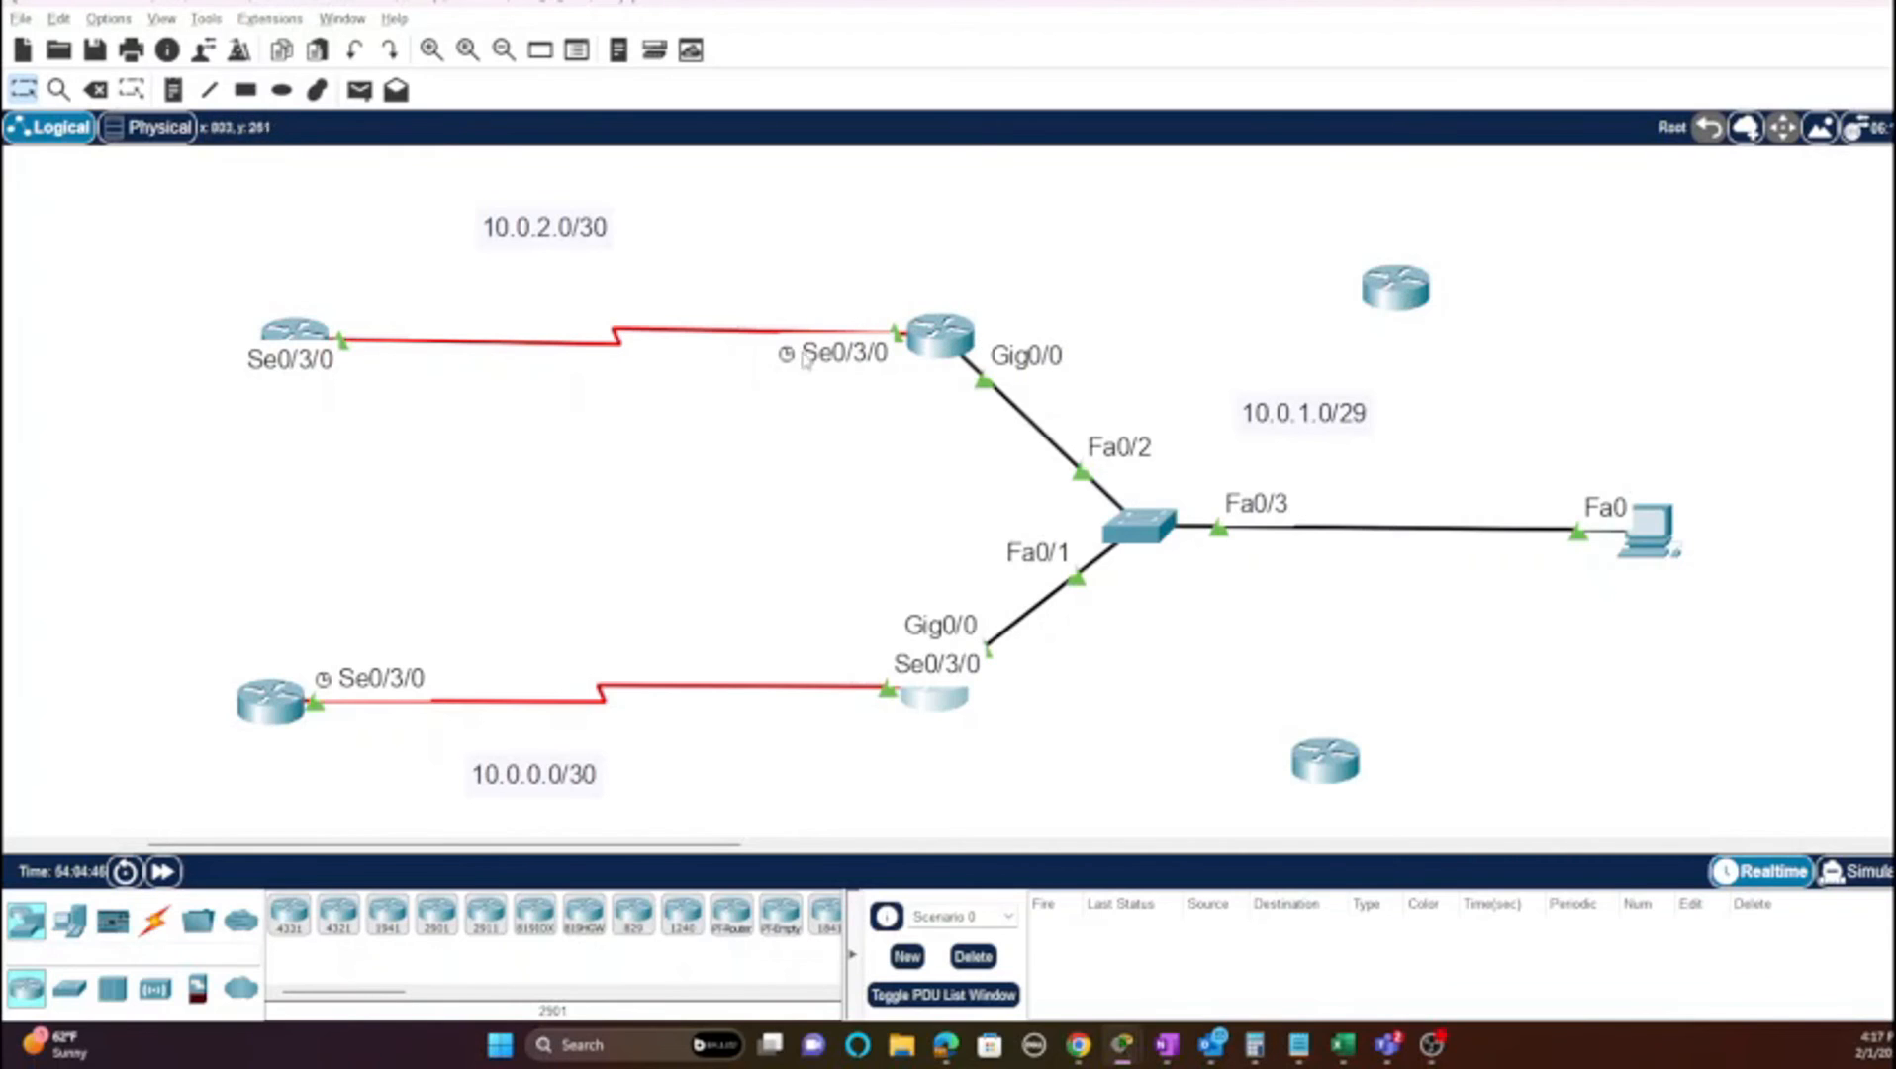
{"action": "left_click_drag", "start_coordinate": [1396, 289], "coordinate": [1254, 309]}
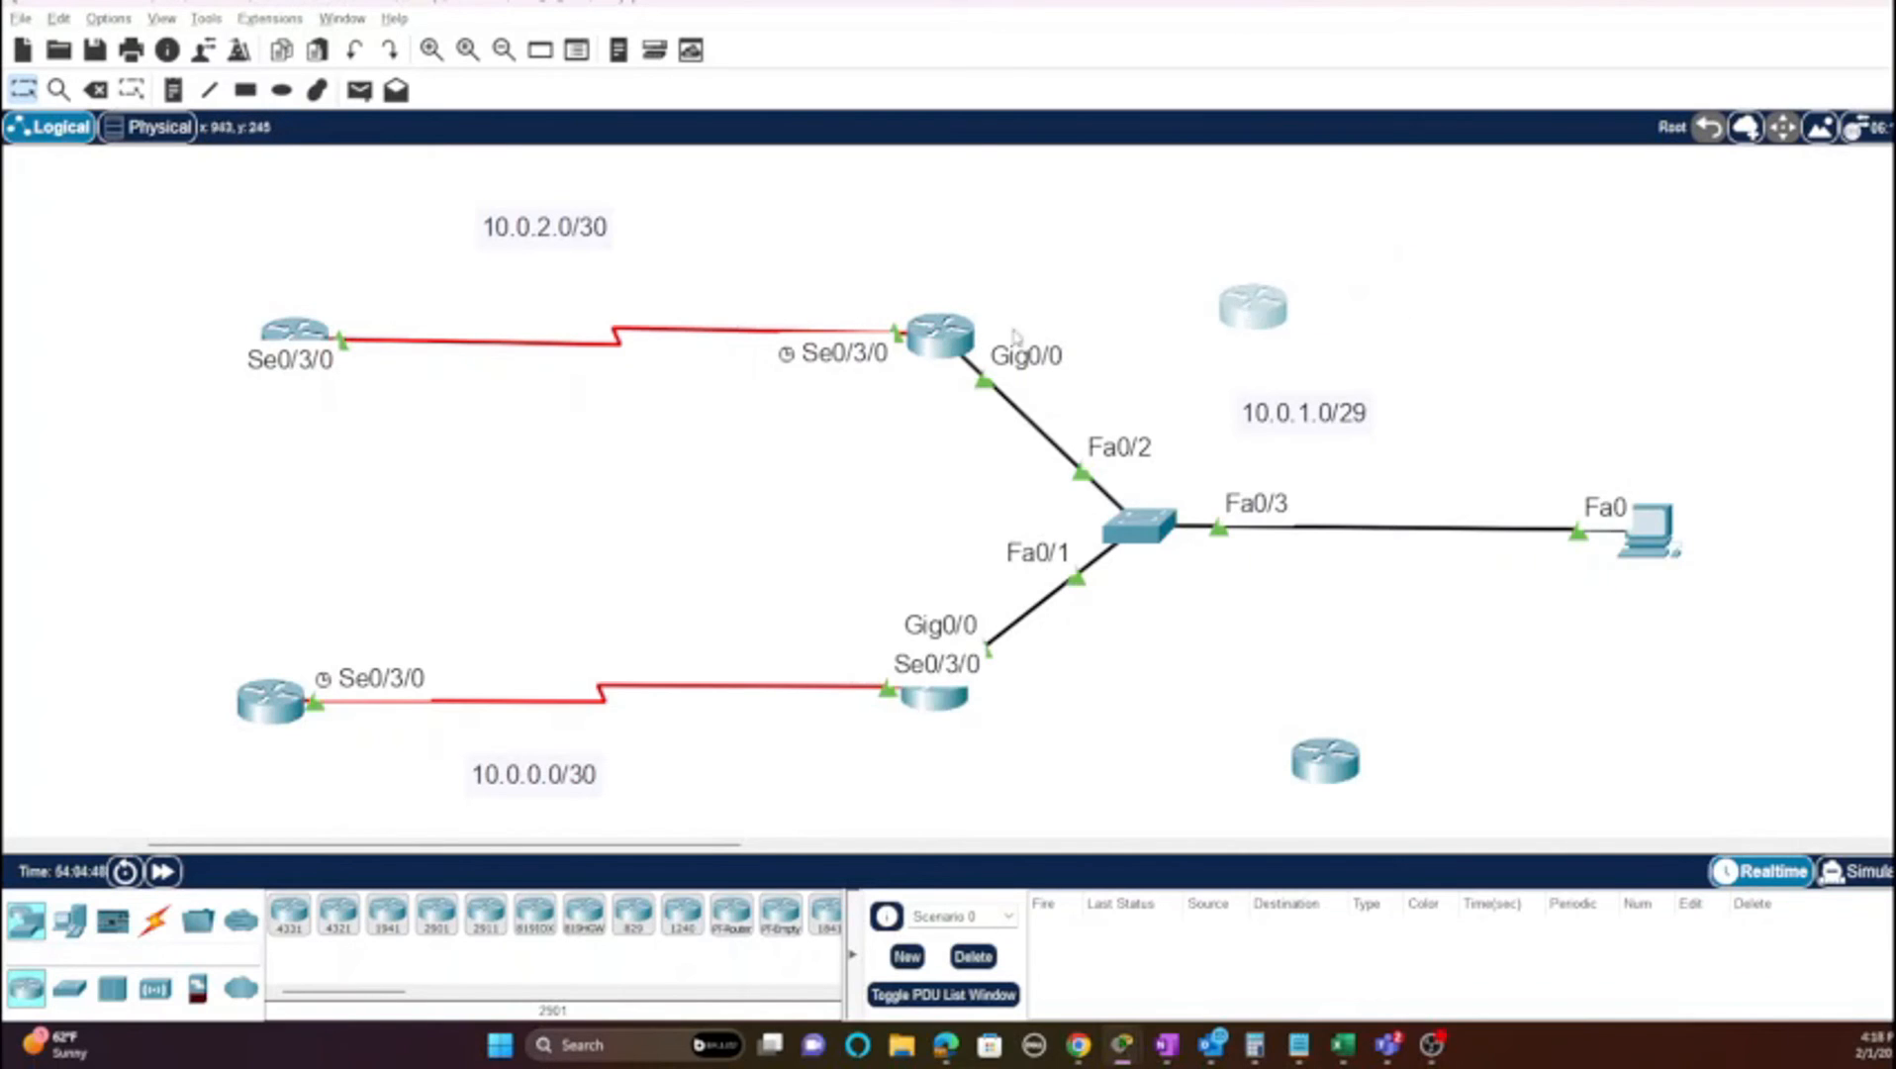
{"action": "left_click_drag", "start_coordinate": [1327, 760], "coordinate": [1321, 651]}
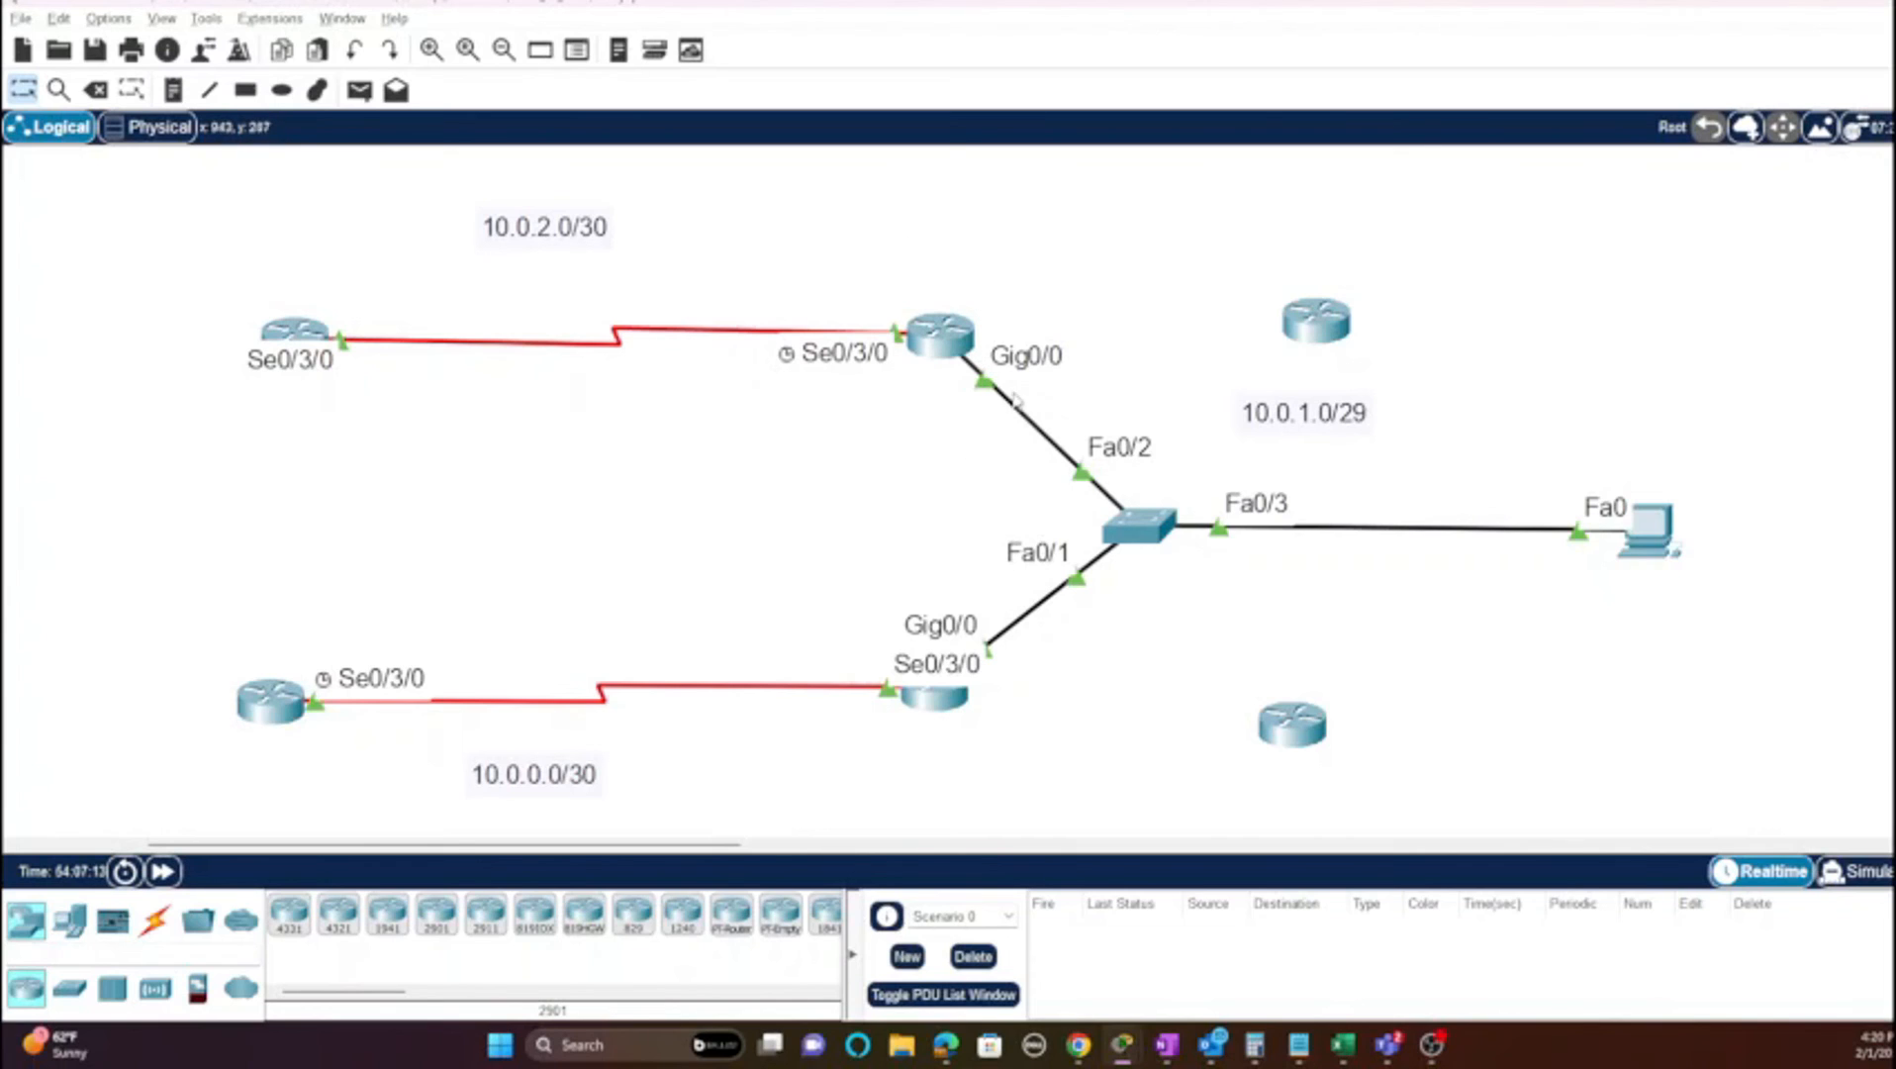
Step: Return to R3's command line and display the full detailed OSPF interface information with sh ip ospf int
{"action": "mouse_move", "coordinate": [934, 349]}
{"action": "mouse_move", "coordinate": [961, 709]}
{"action": "mouse_move", "coordinate": [1122, 1044]}
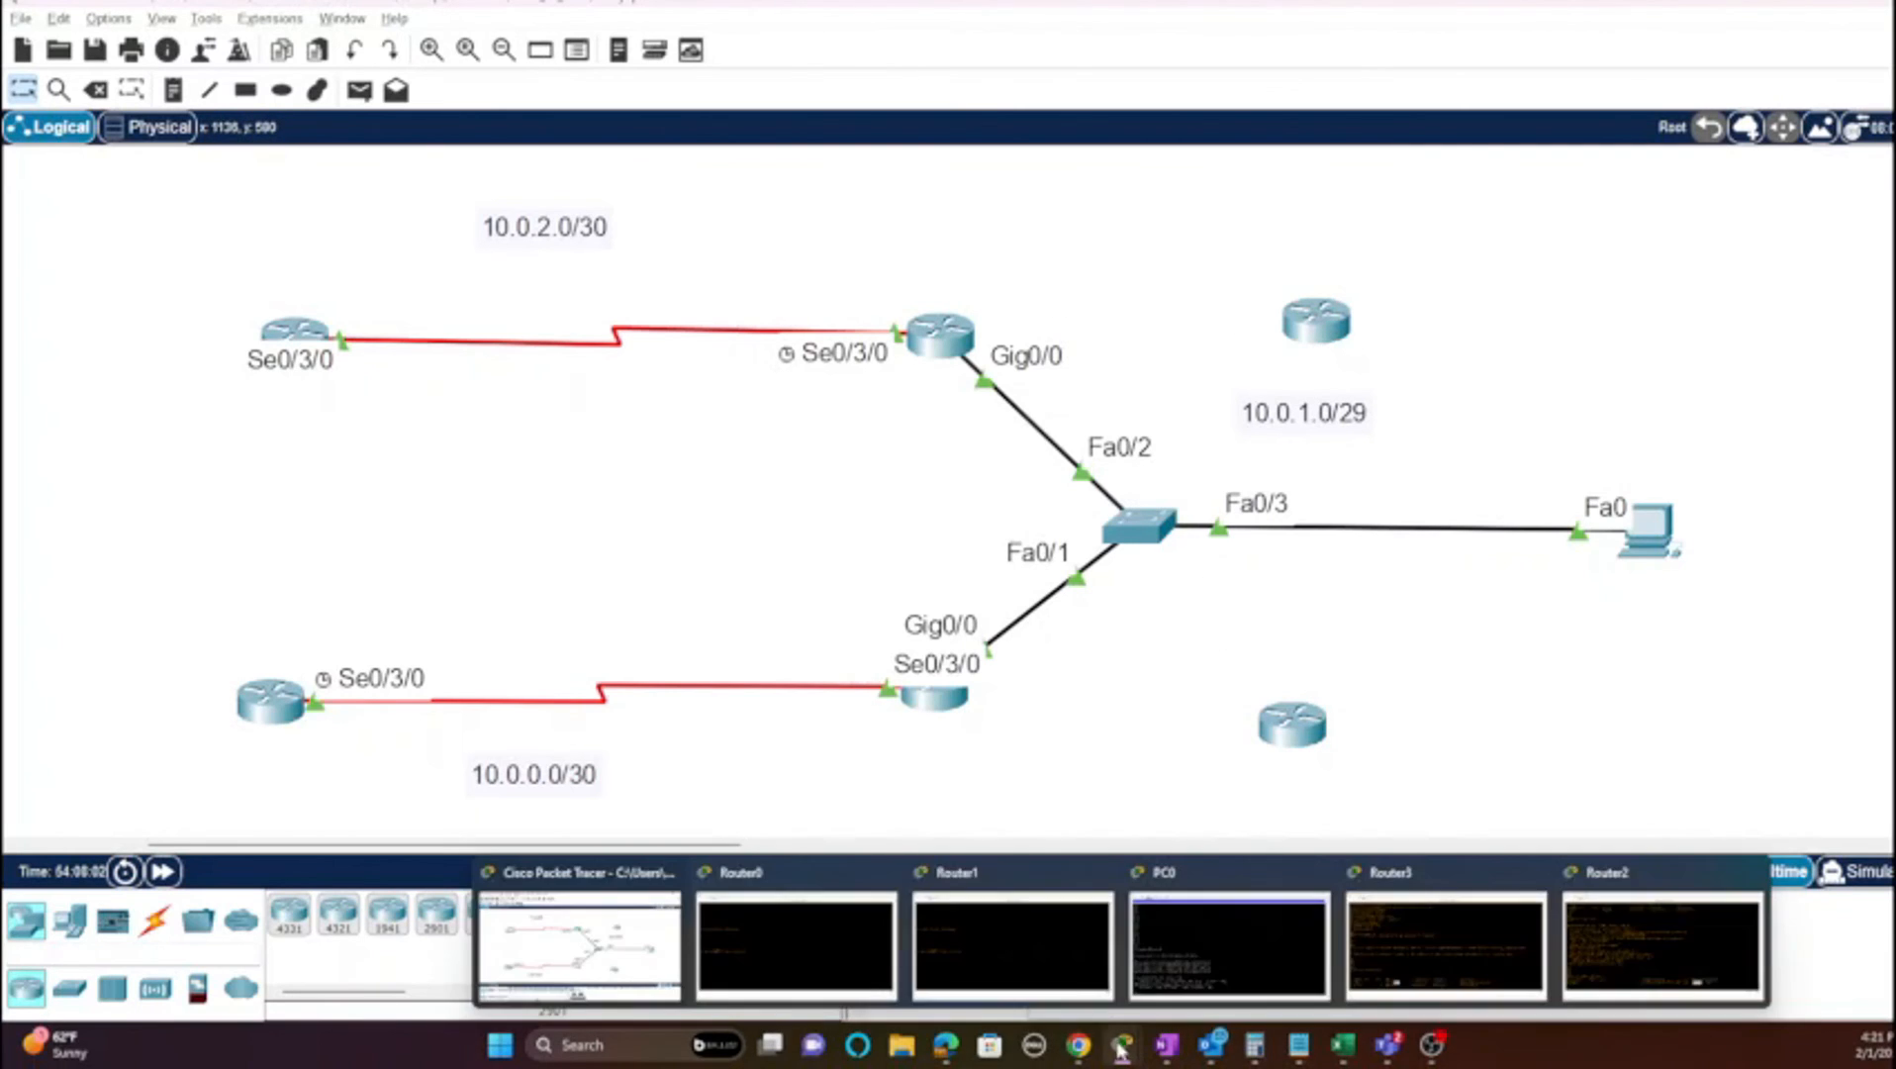
{"action": "left_click", "coordinate": [1581, 962]}
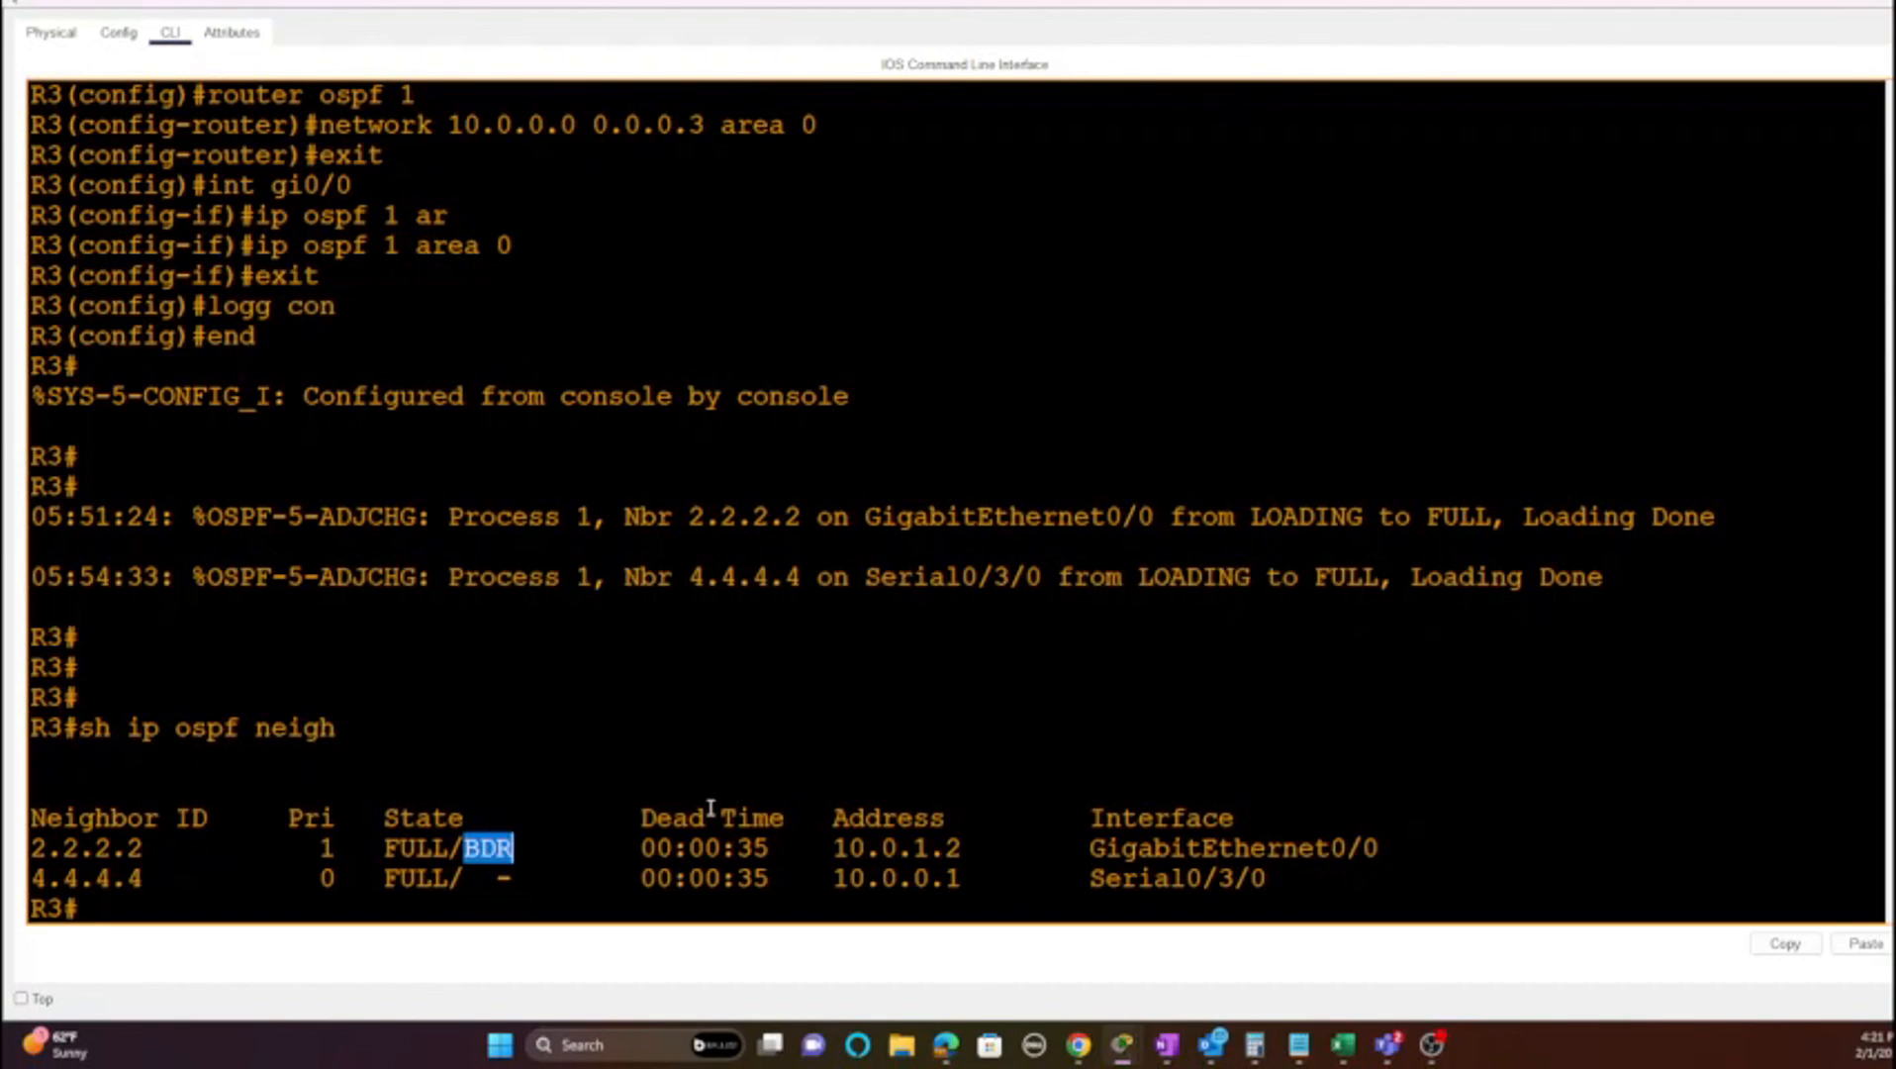
{"action": "left_click", "coordinate": [656, 650]}
{"action": "key", "text": "Return"}
{"action": "key", "text": "Return"}
{"action": "key", "text": "Return"}
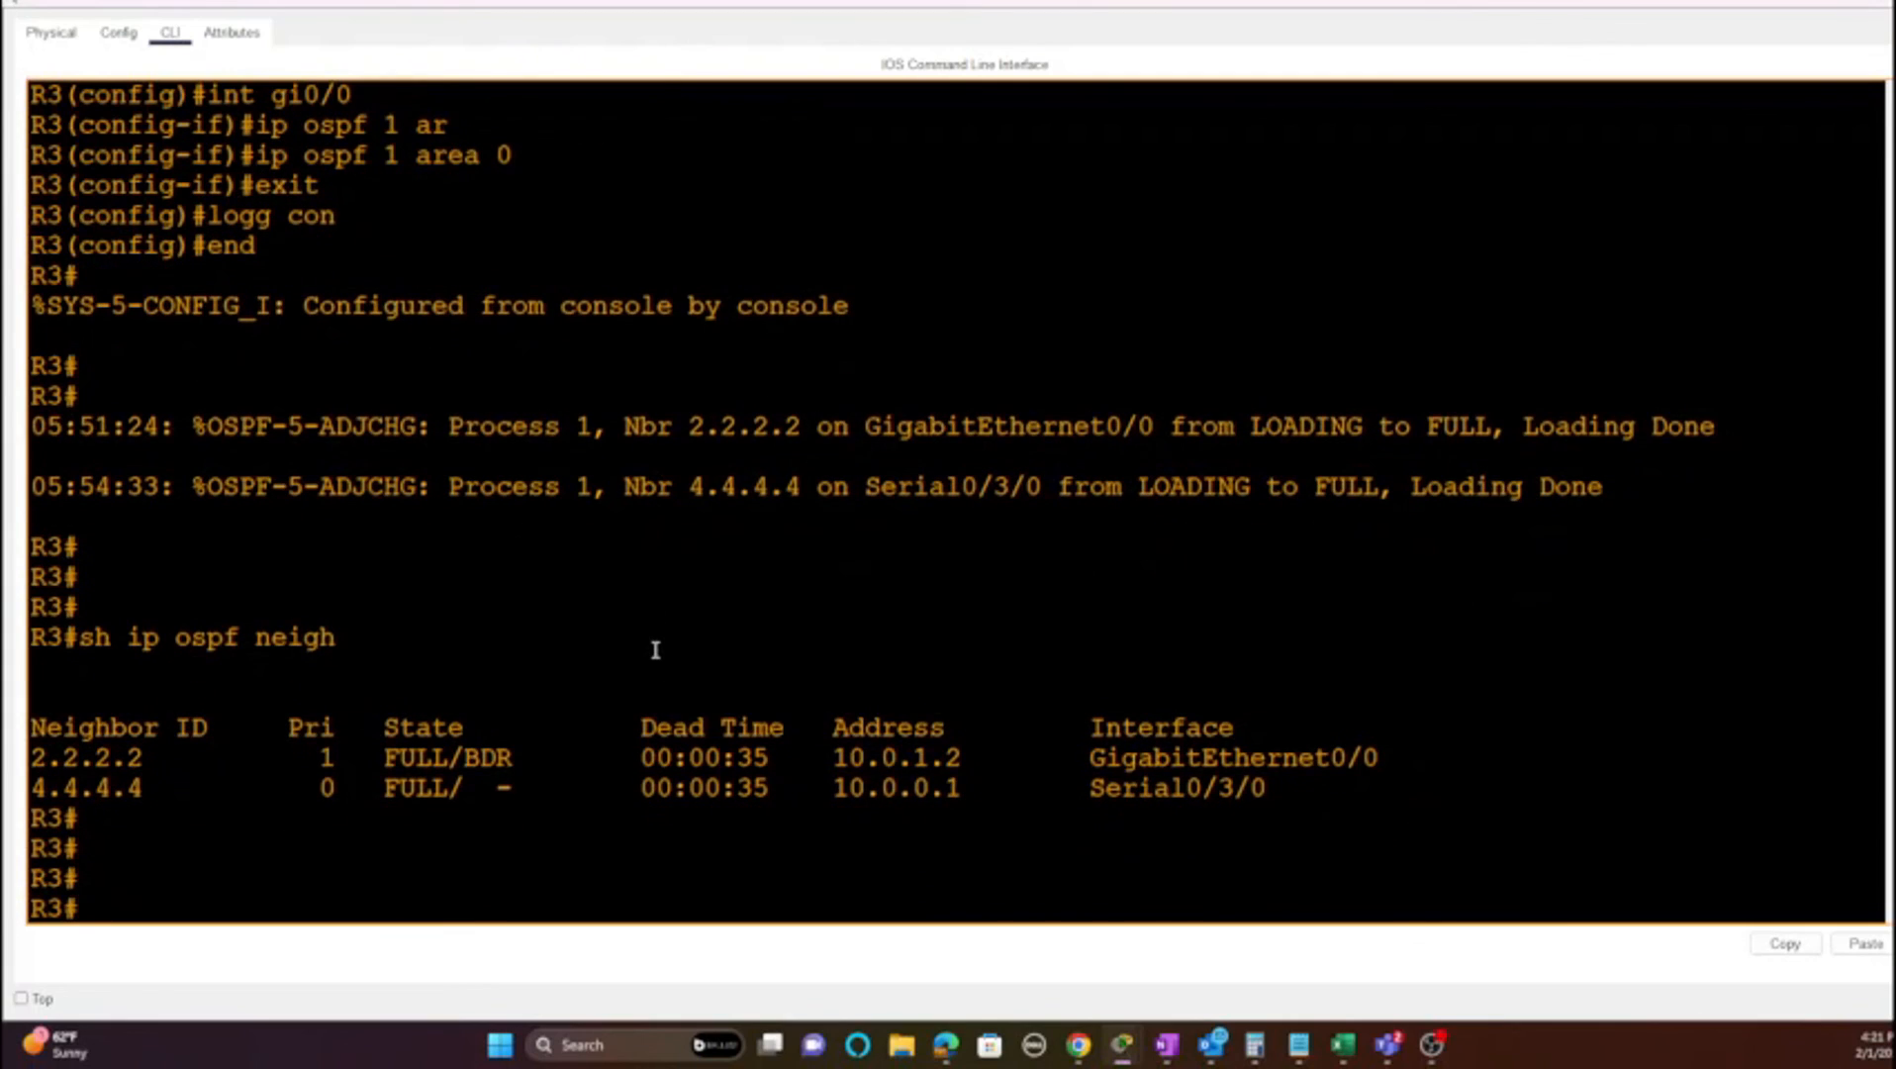
{"action": "type", "text": "sh ip ospf int"}
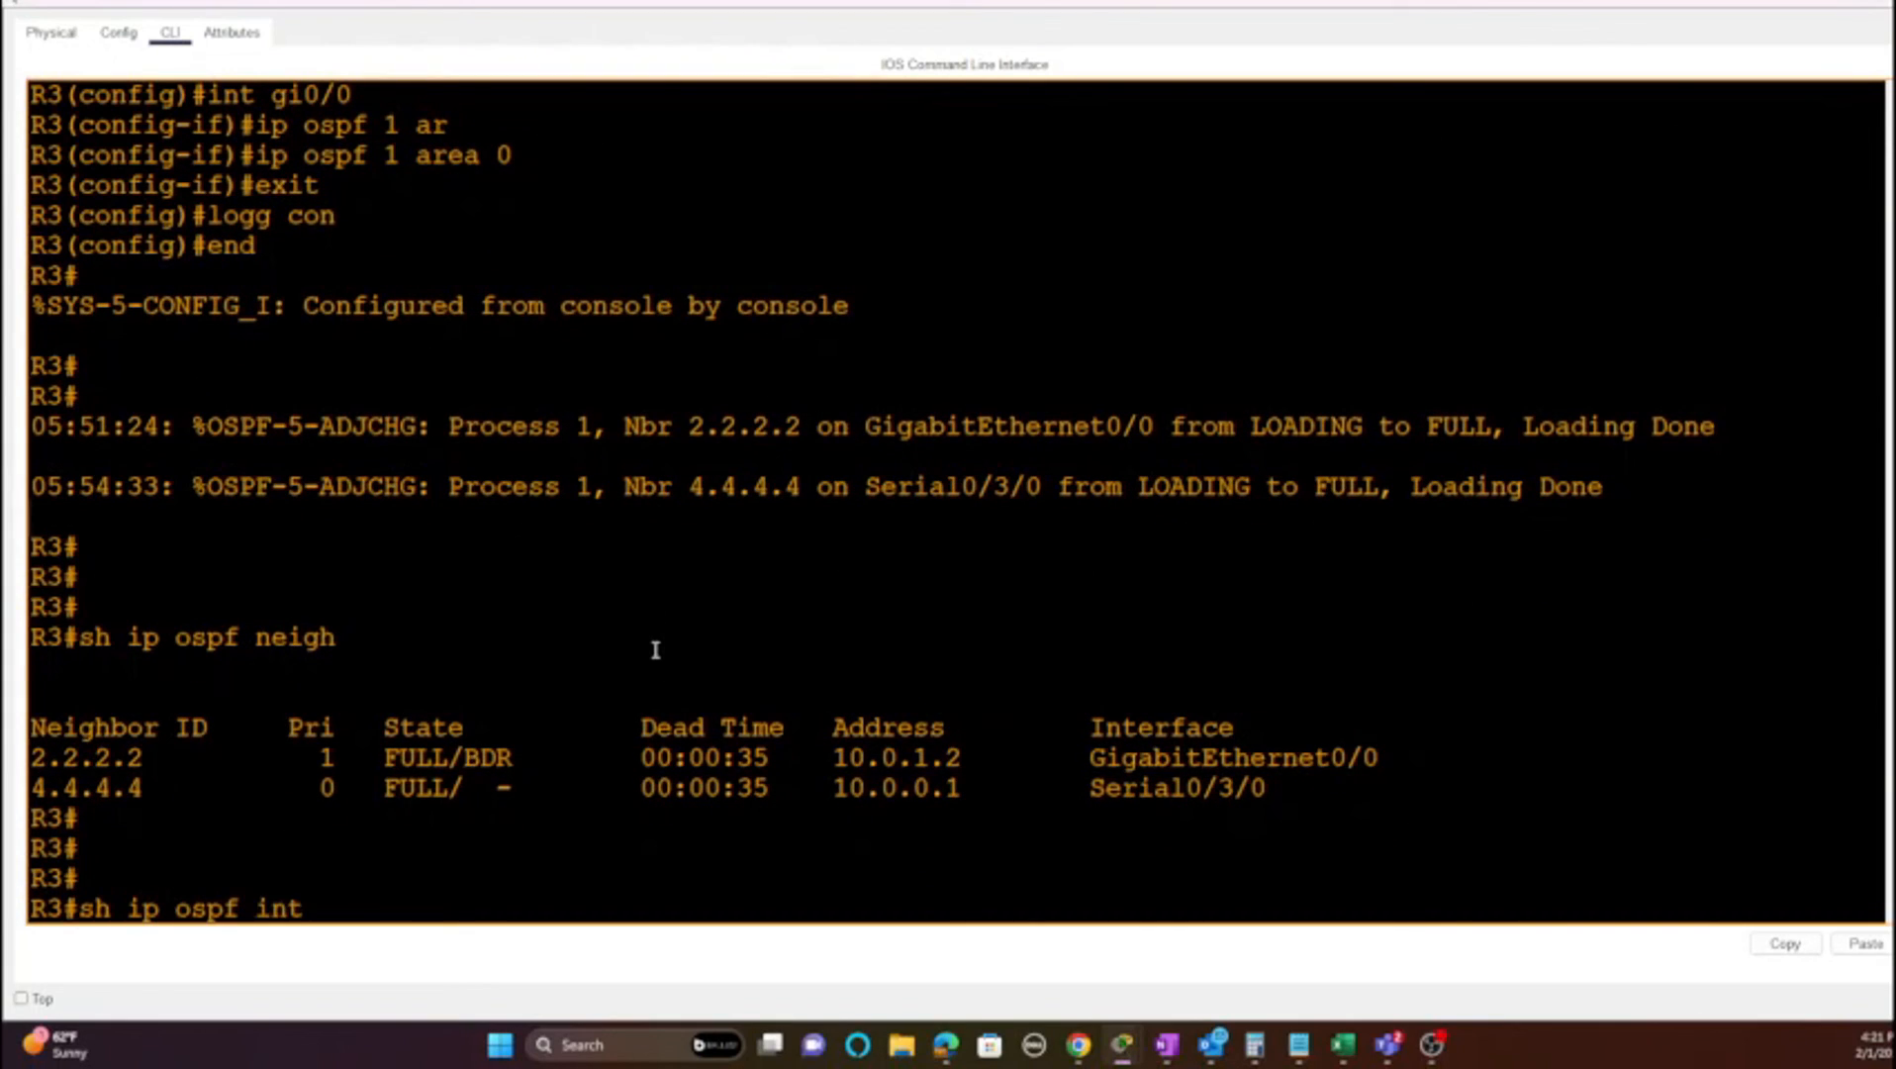
{"action": "key", "text": "Return"}
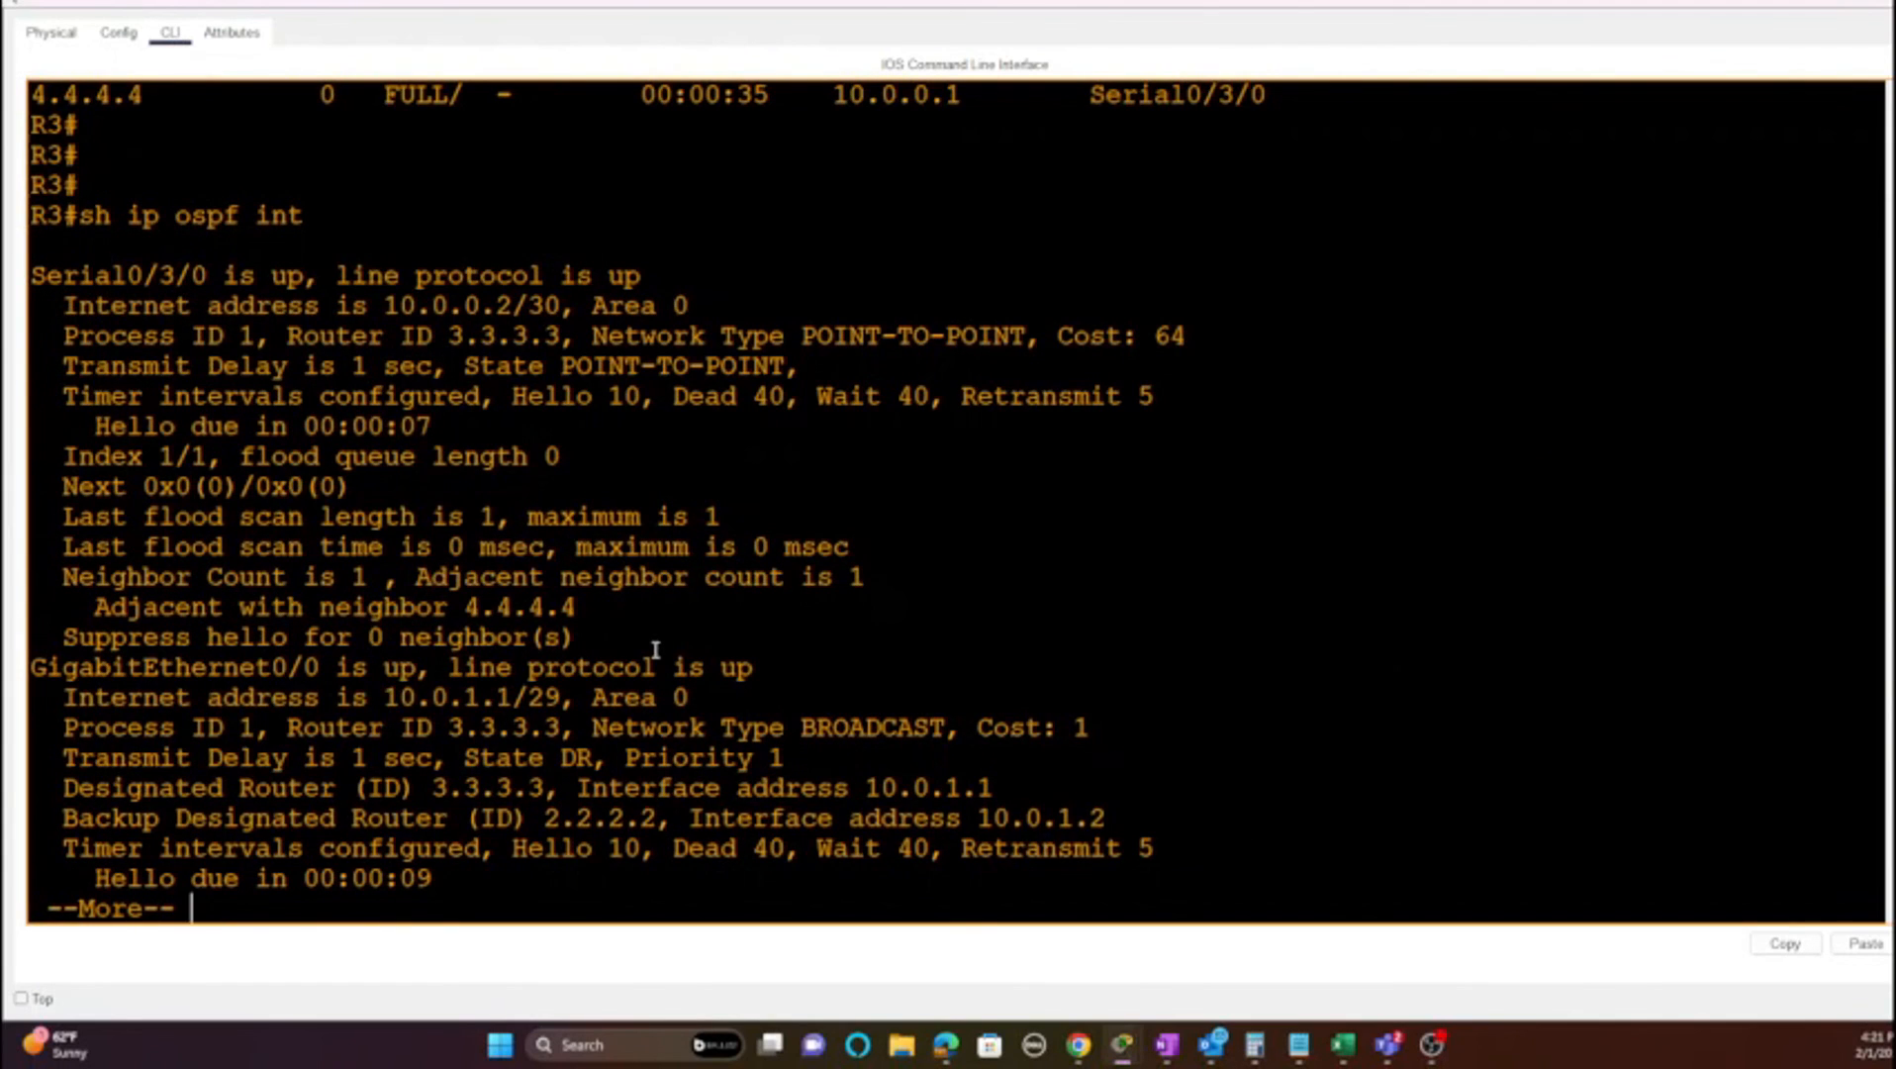
{"action": "key", "text": "space"}
Step: Examine GigabitEthernet0/0's IP address, router ID, network type and hello/dead timers, and compare its network type with Serial0/3/0's
{"action": "scroll", "coordinate": [541, 612], "scroll_direction": "up", "scroll_amount": 3}
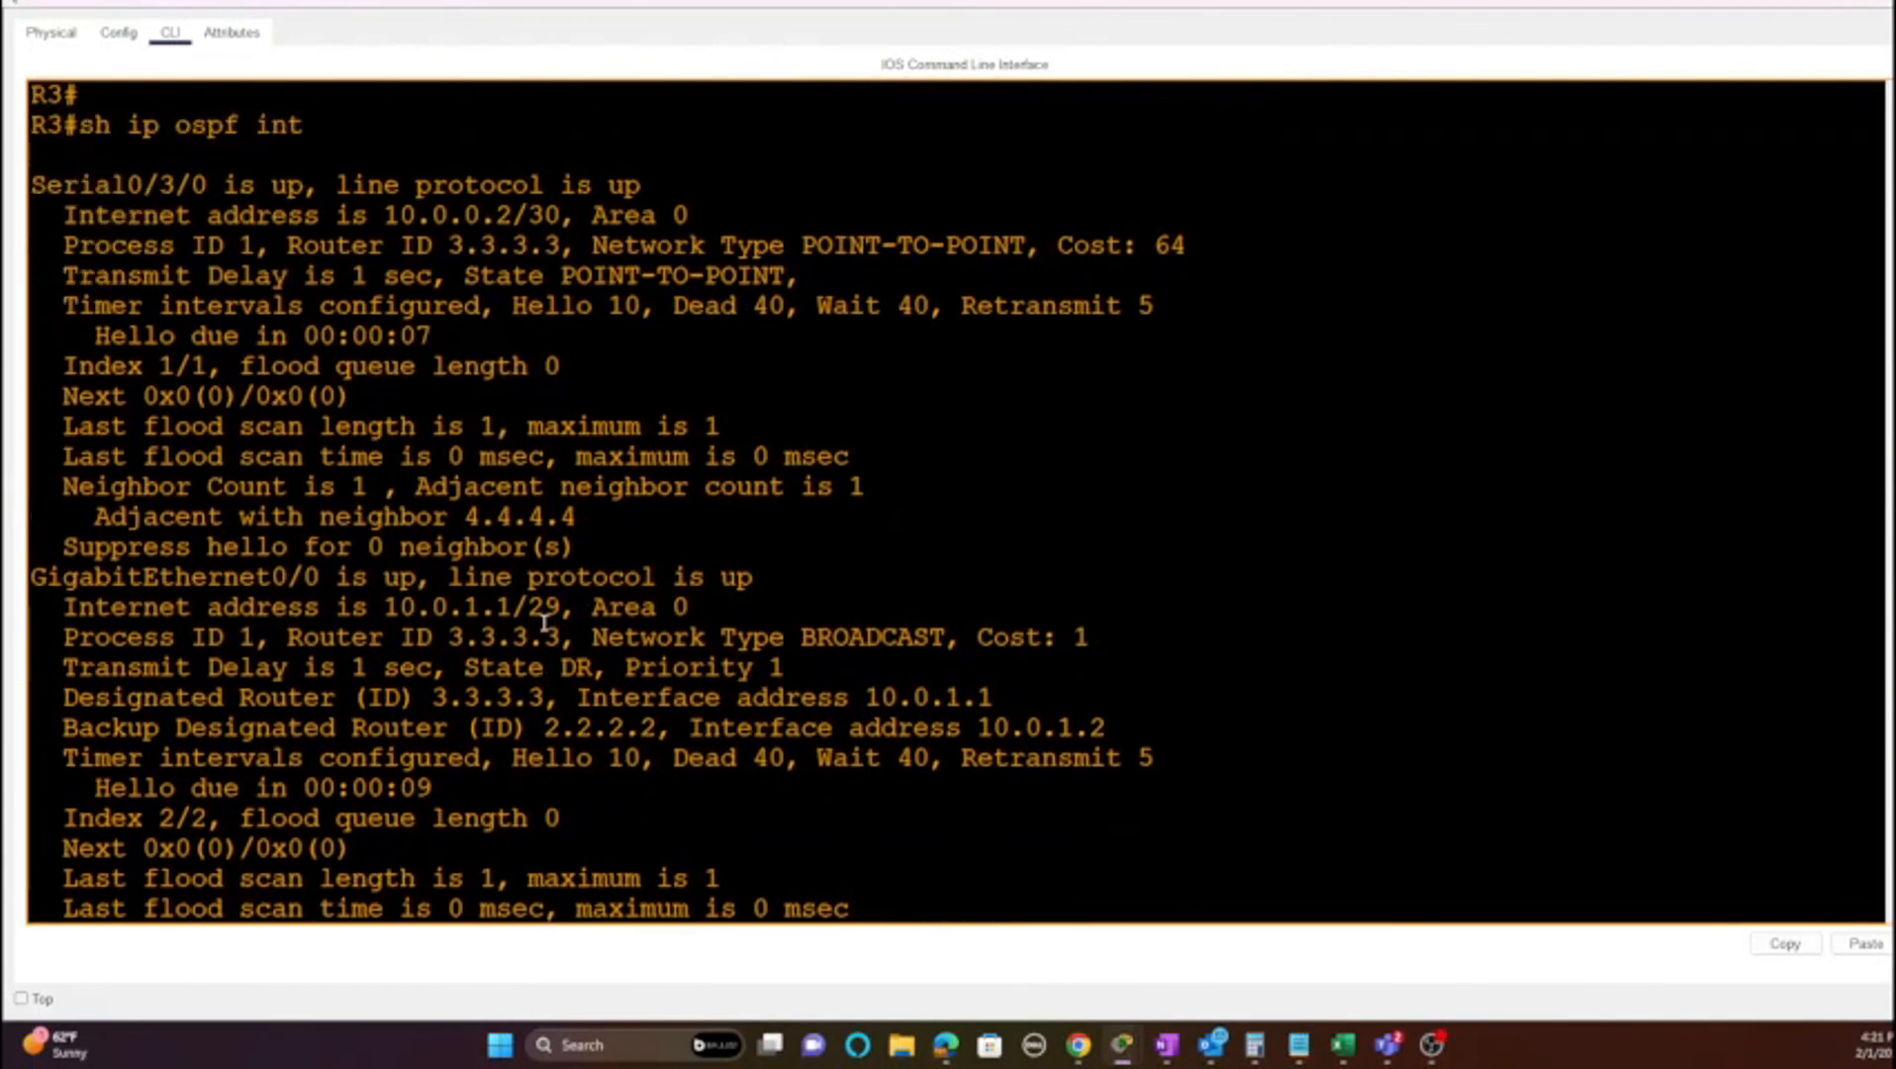
{"action": "left_click_drag", "start_coordinate": [44, 305], "coordinate": [211, 308]}
{"action": "scroll", "coordinate": [160, 611], "scroll_direction": "down", "scroll_amount": 2}
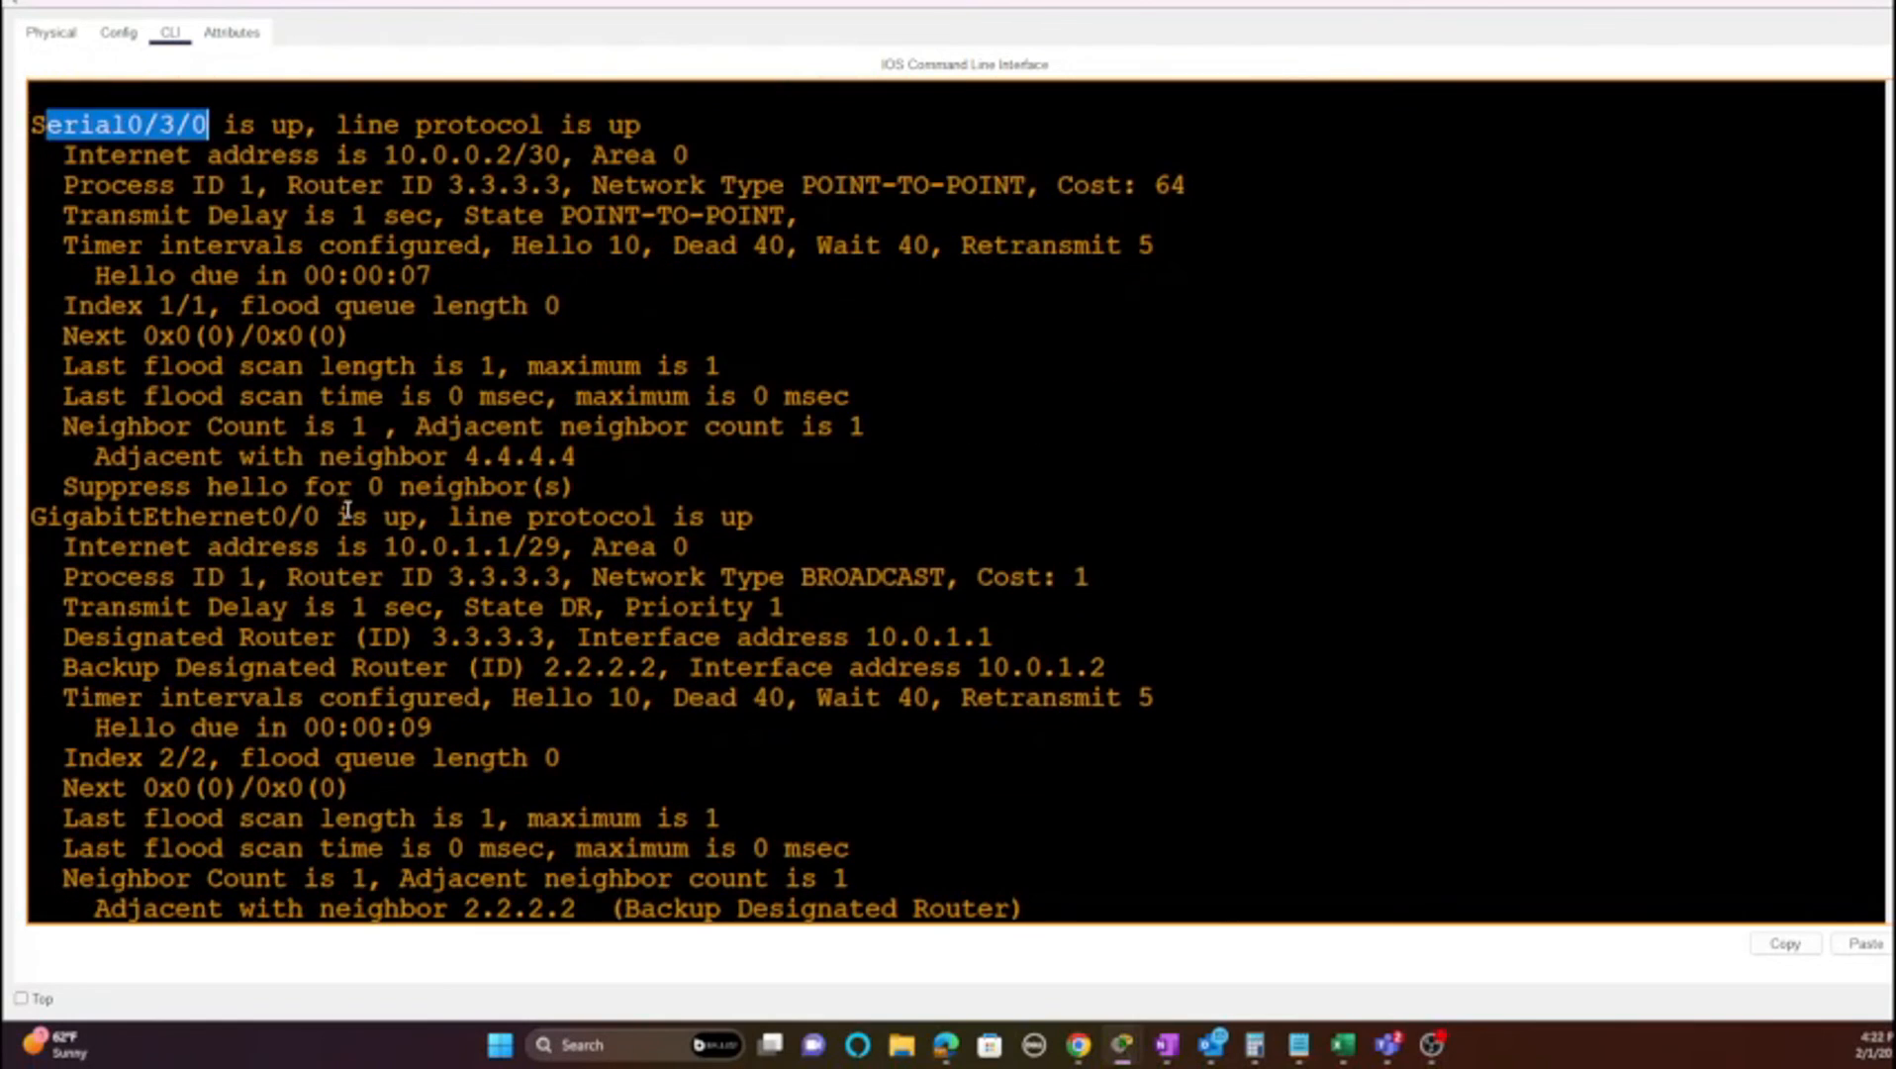
{"action": "left_click_drag", "start_coordinate": [327, 518], "coordinate": [31, 516]}
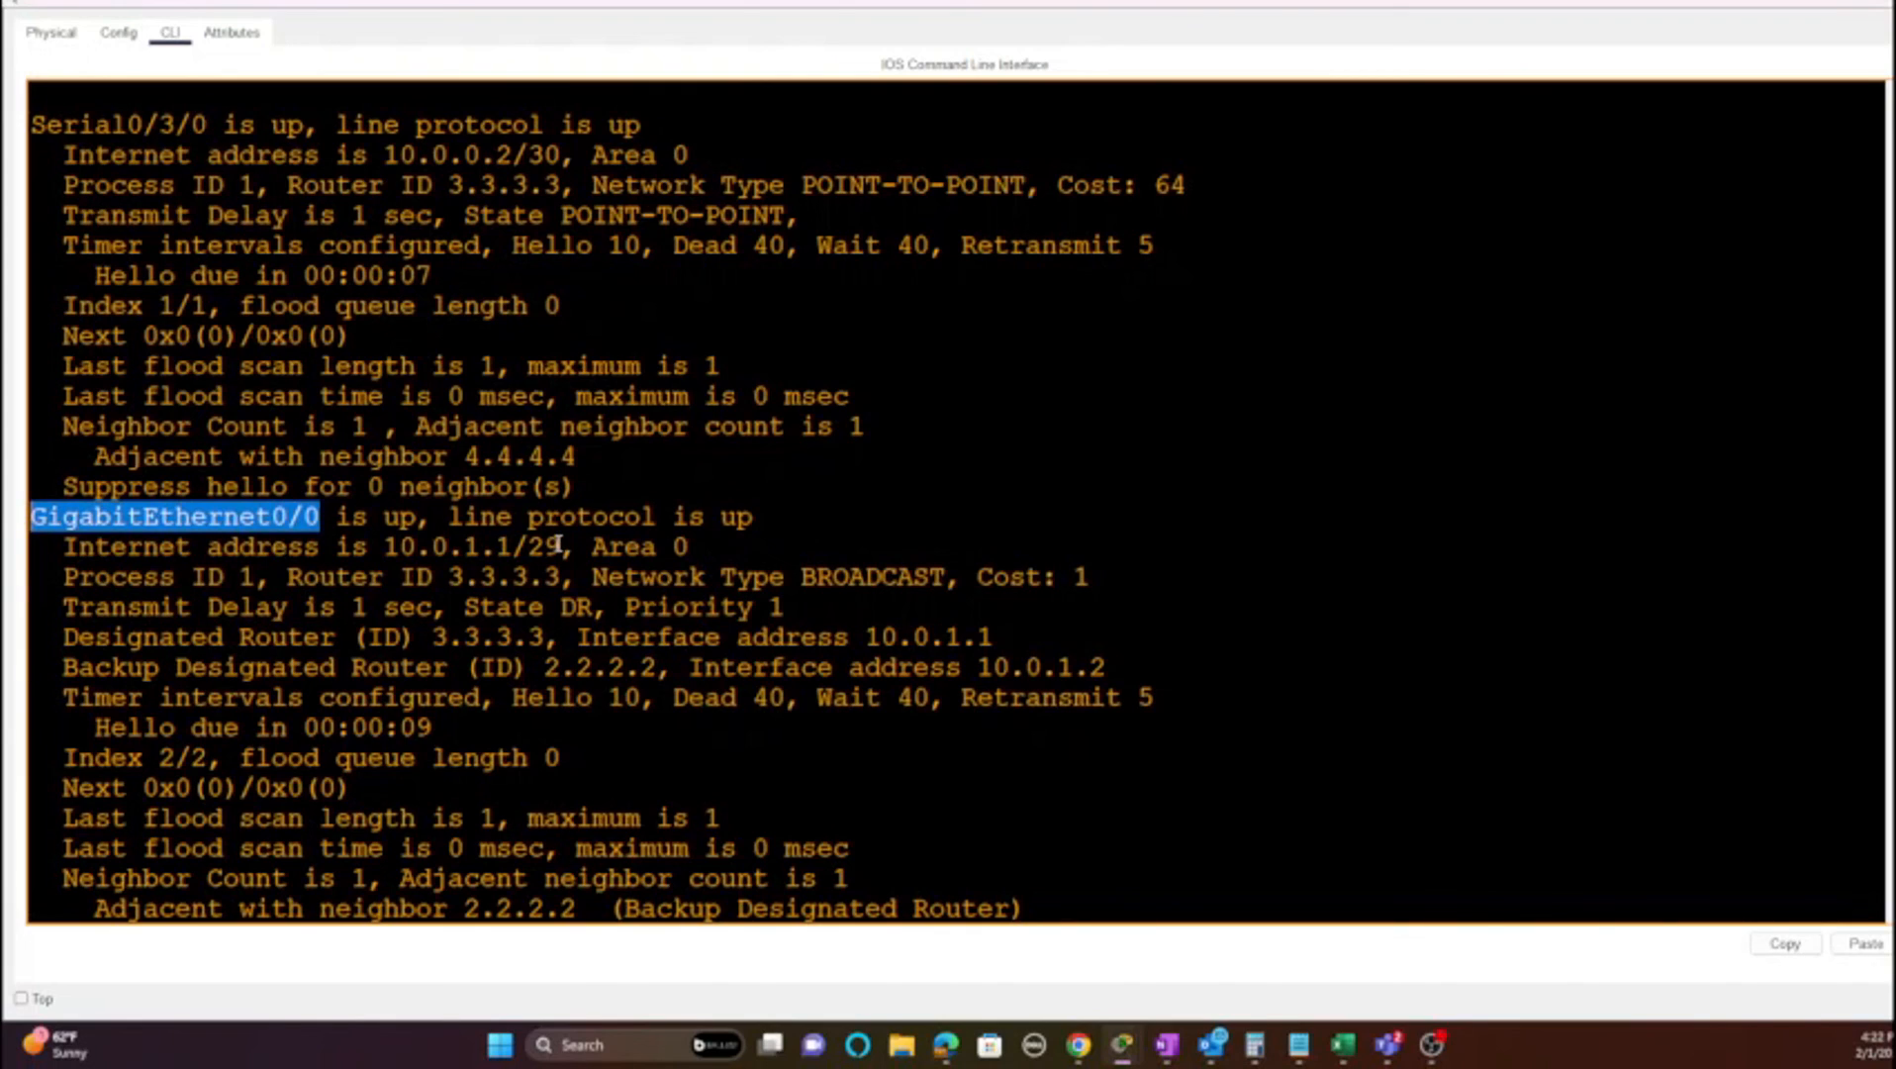
{"action": "left_click_drag", "start_coordinate": [560, 545], "coordinate": [368, 547]}
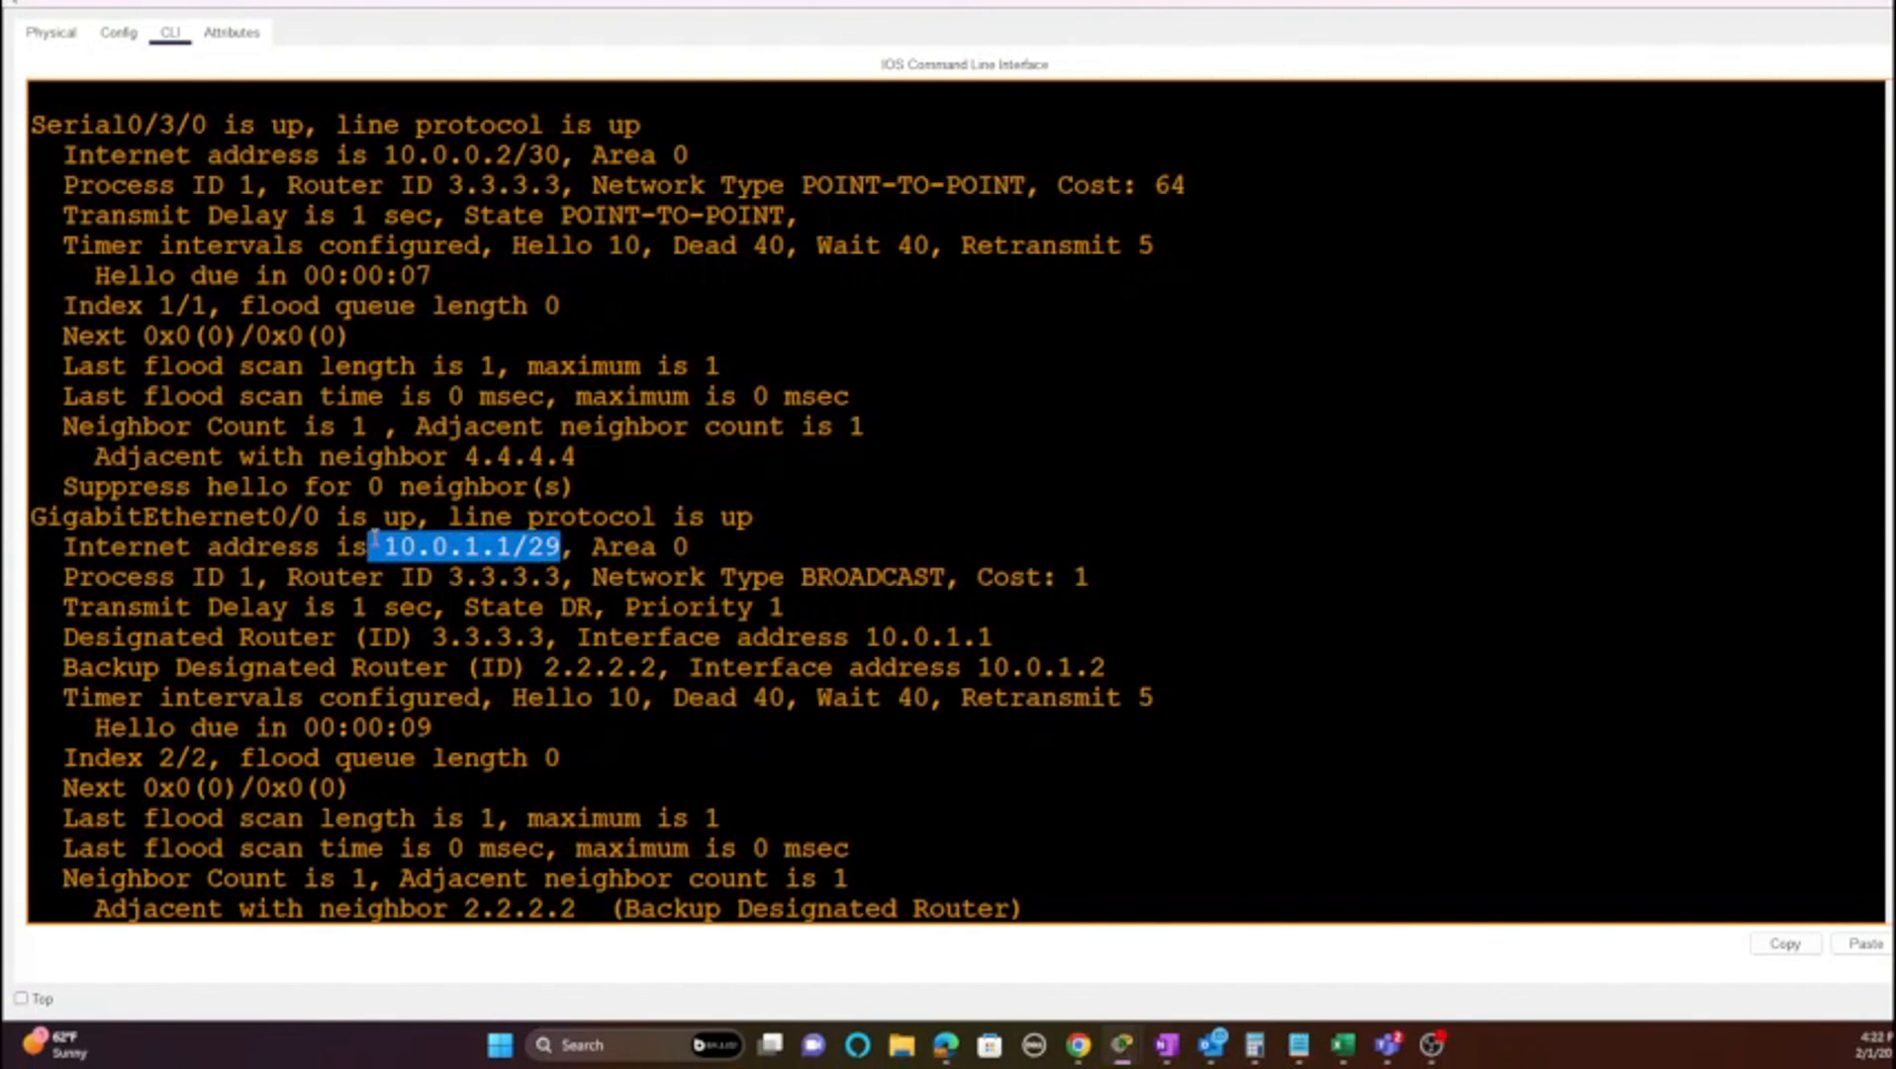
{"action": "left_click_drag", "start_coordinate": [561, 577], "coordinate": [448, 577]}
{"action": "left_click_drag", "start_coordinate": [947, 577], "coordinate": [580, 577]}
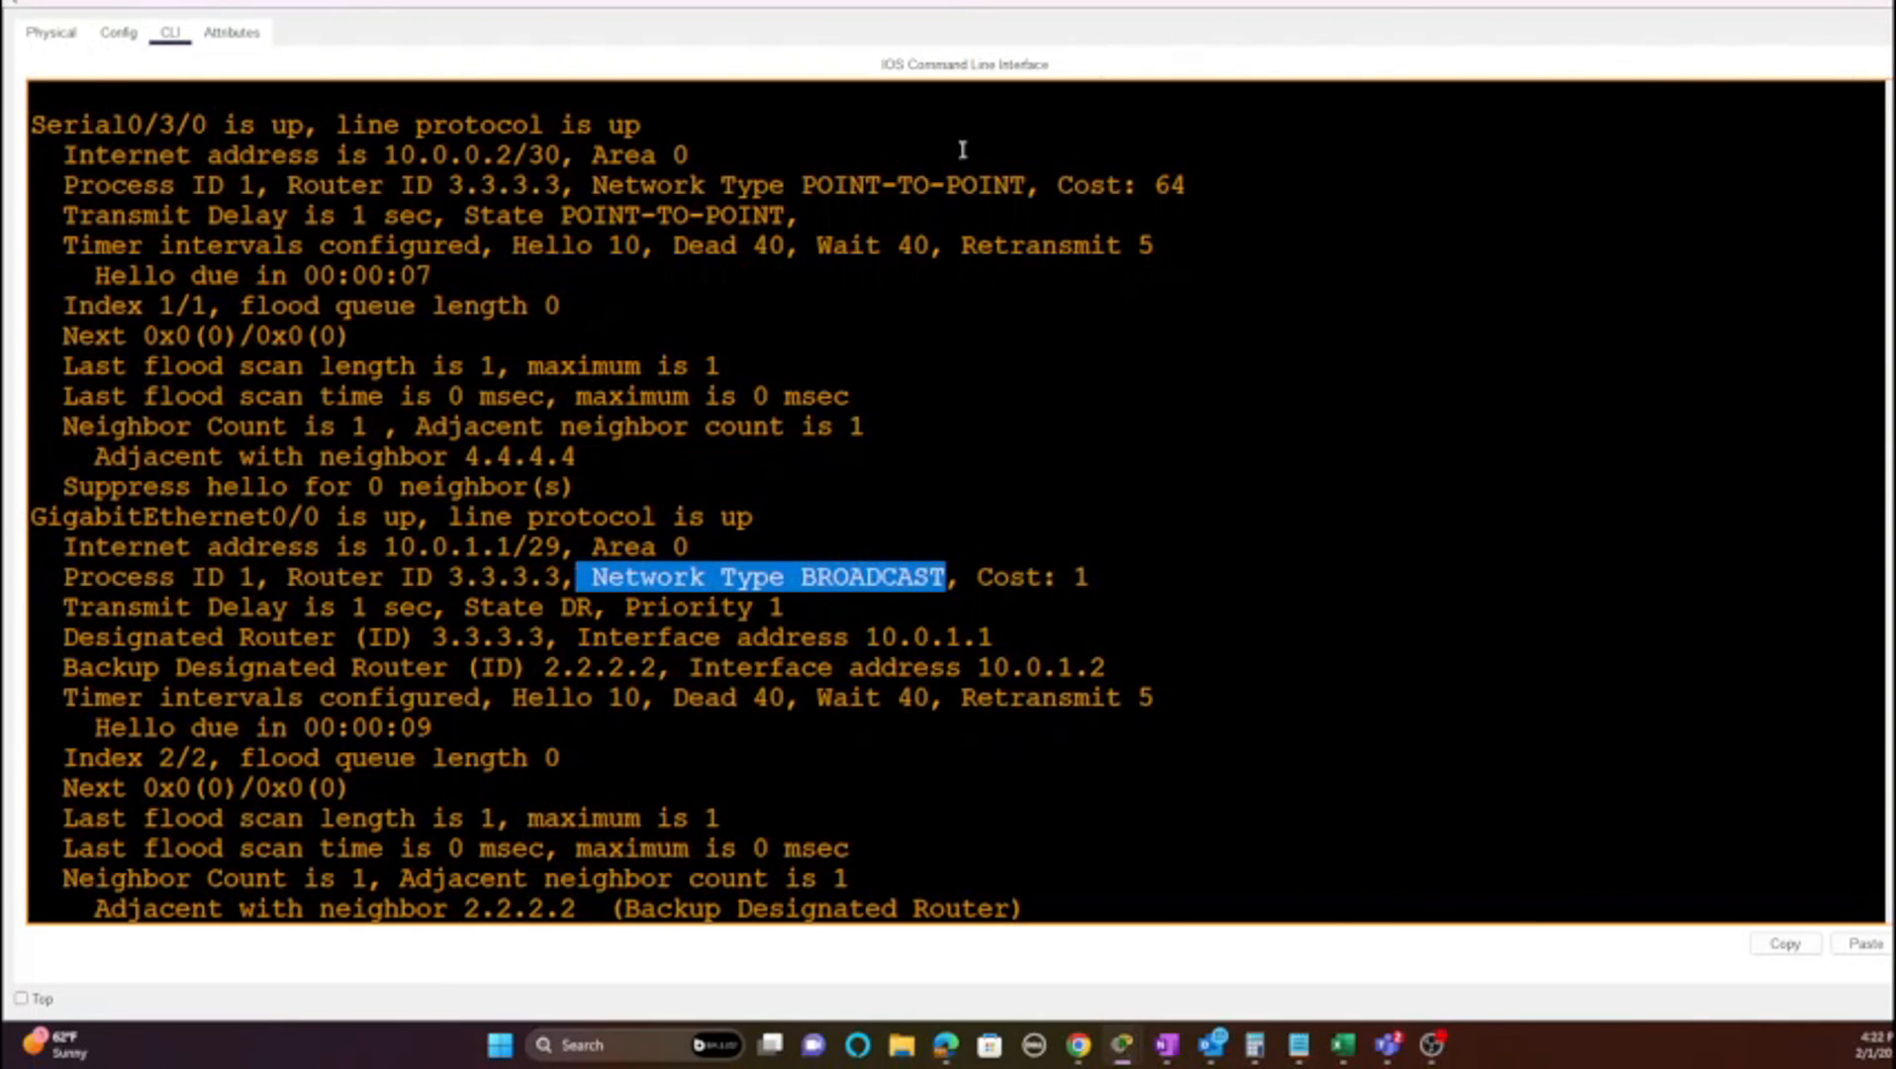
{"action": "left_click_drag", "start_coordinate": [1024, 185], "coordinate": [578, 184]}
{"action": "scroll", "coordinate": [817, 518], "scroll_direction": "down", "scroll_amount": 1}
{"action": "left_click_drag", "start_coordinate": [771, 634], "coordinate": [433, 634]}
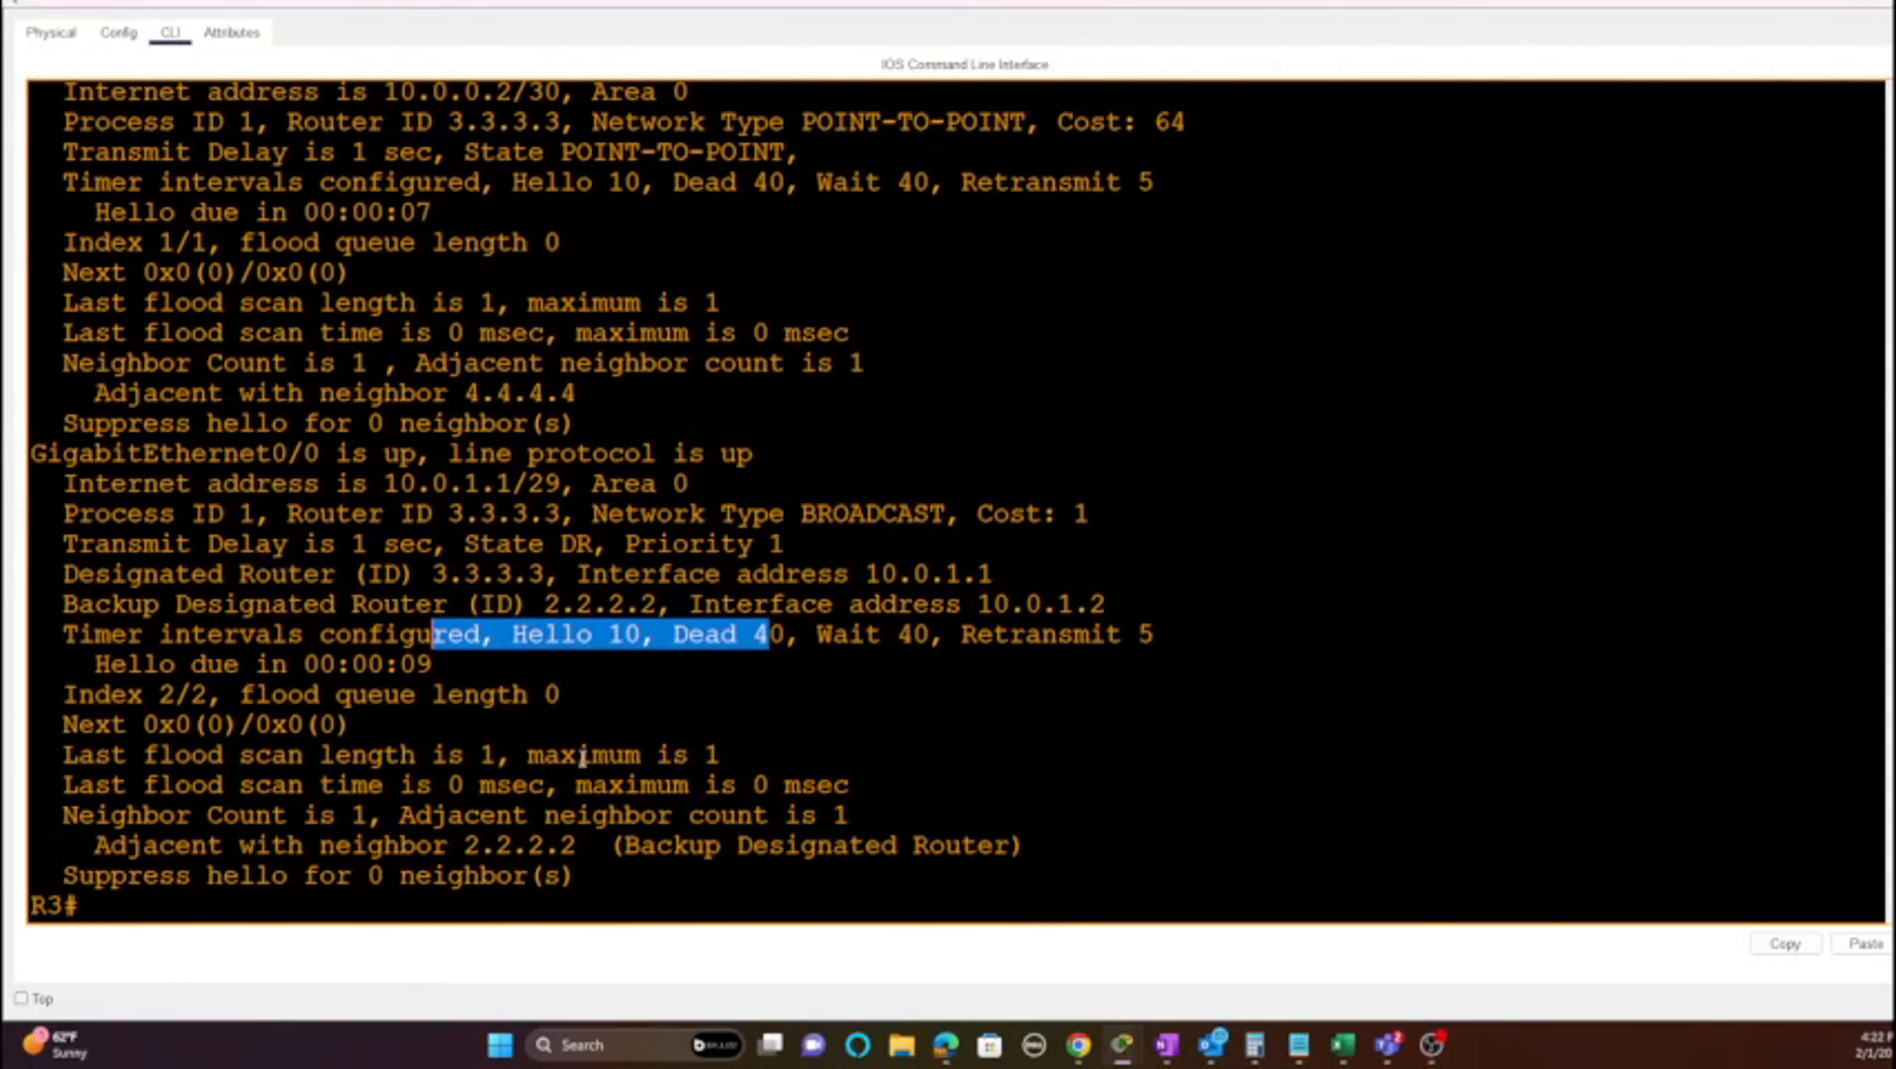
Step: Display R3's OSPF interface summary with sh ip ospf int bri and examine the state of Se0/3/0 and Gig0/0
{"action": "key", "text": "Return"}
{"action": "key", "text": "Return"}
{"action": "key", "text": "Return"}
{"action": "type", "text": "sh "}
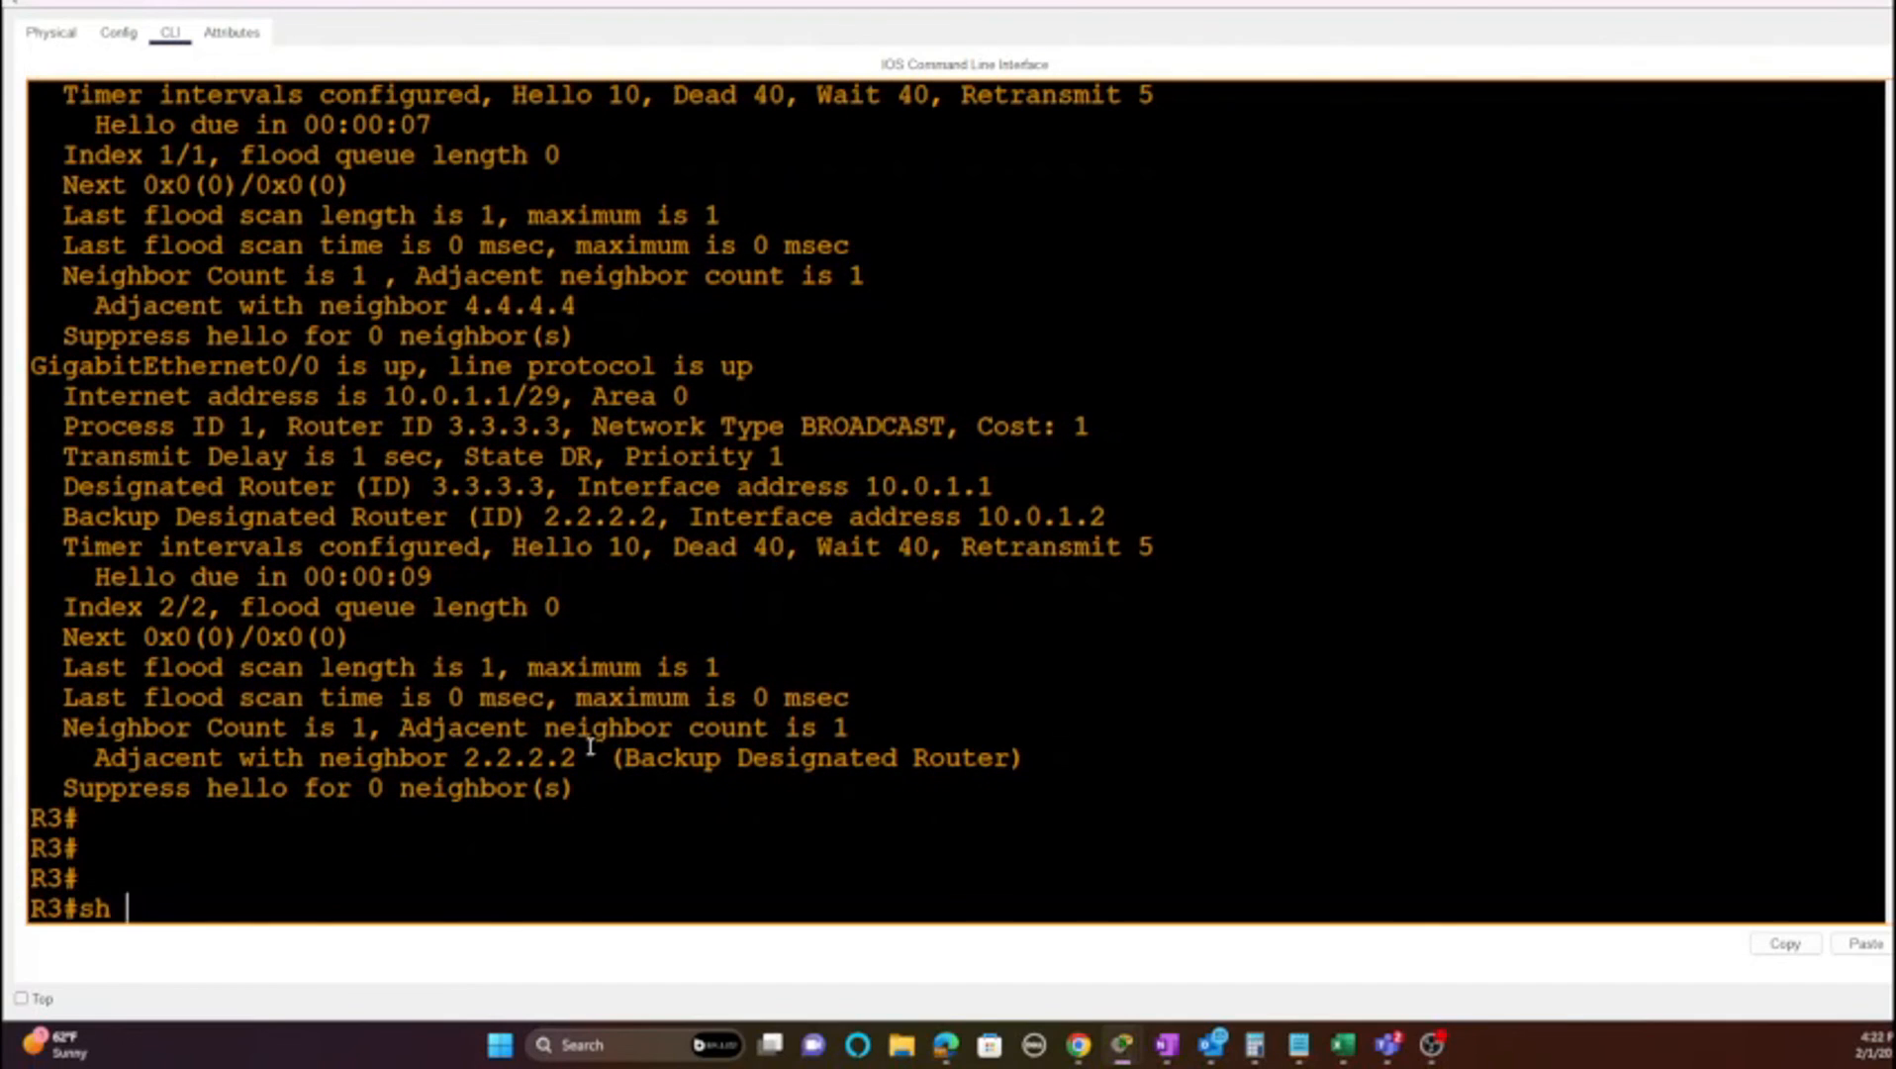
{"action": "type", "text": "ip int"}
{"action": "key", "text": "BackSpace"}
{"action": "key", "text": "BackSpace"}
{"action": "key", "text": "BackSpace"}
{"action": "key", "text": "BackSpace"}
{"action": "type", "text": "ospf int bri"}
{"action": "key", "text": "Return"}
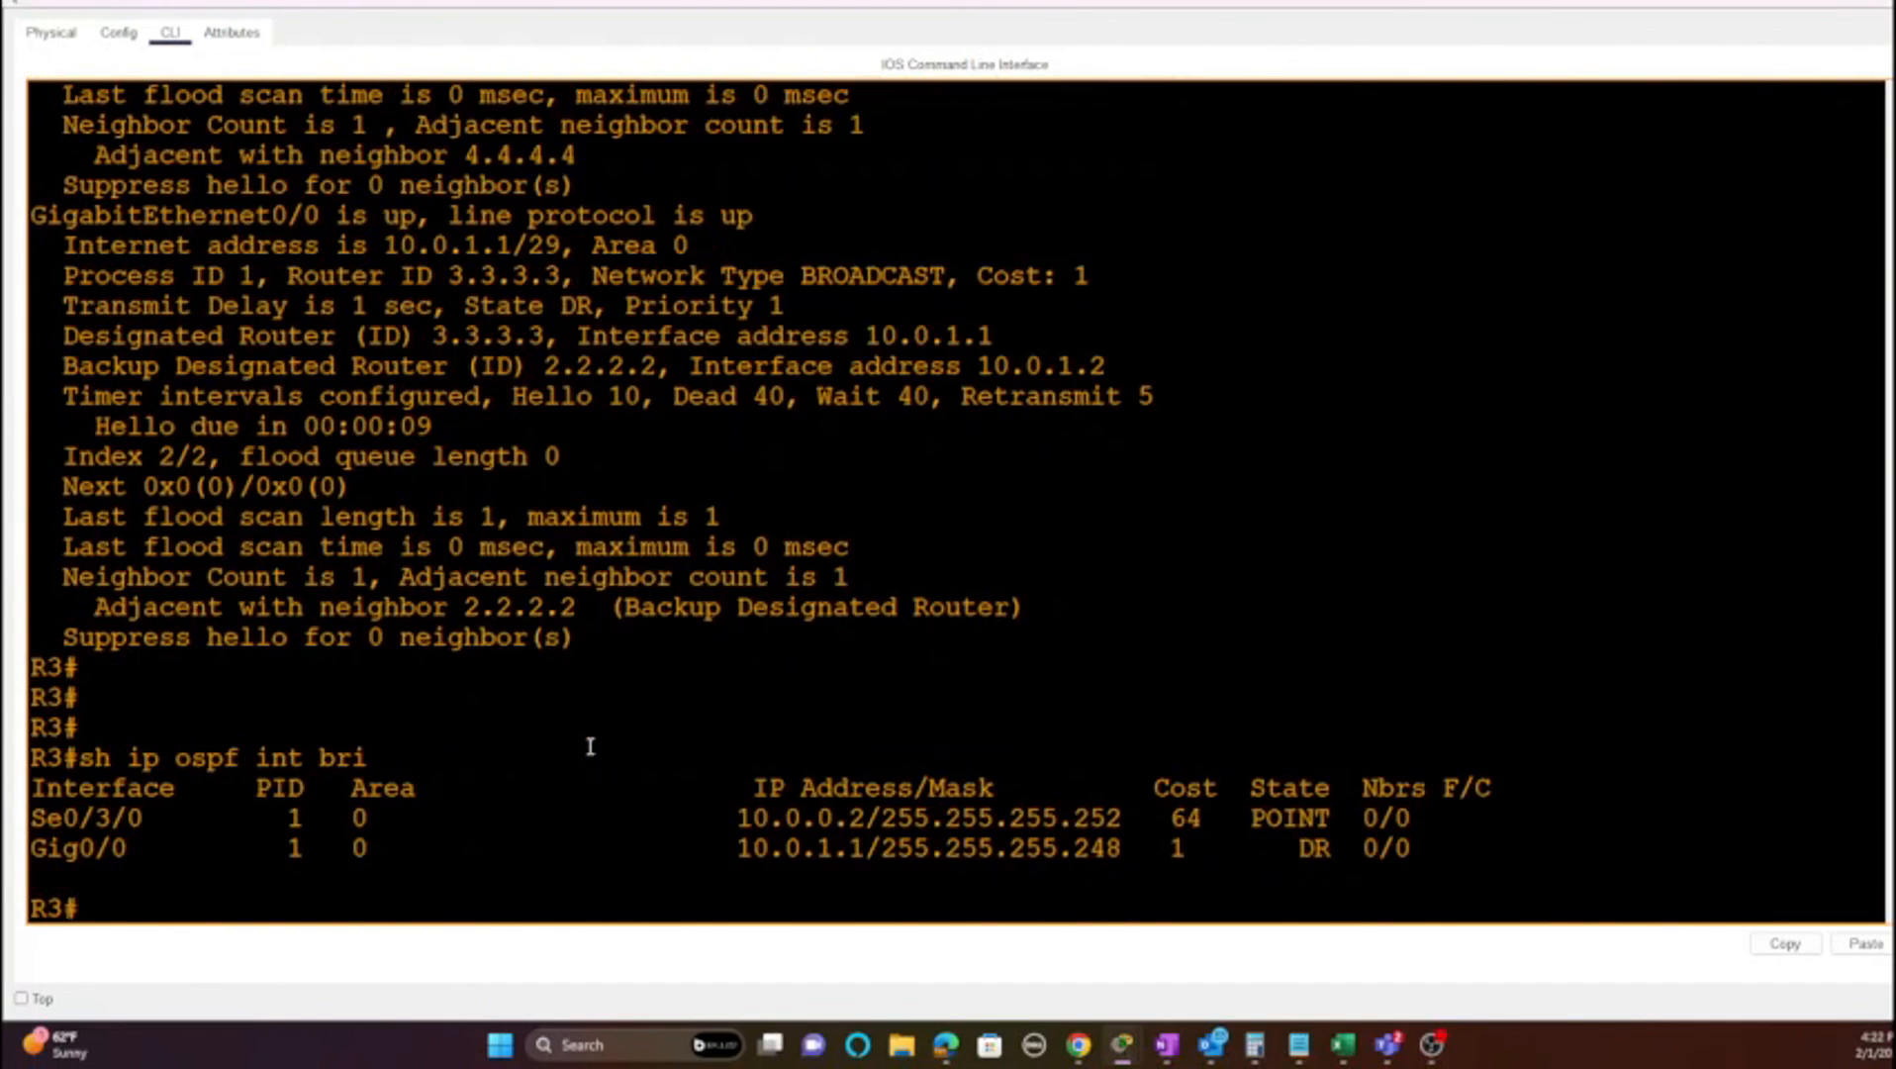
{"action": "double_click", "coordinate": [1306, 818]}
{"action": "double_click", "coordinate": [1312, 848]}
Step: Display R3's OSPF neighbor table again with sh ip ospf neigh to compare it with the interface summary
{"action": "key", "text": "Return"}
{"action": "key", "text": "Return"}
{"action": "key", "text": "Up"}
{"action": "key", "text": "BackSpace"}
{"action": "key", "text": "BackSpace"}
{"action": "key", "text": "BackSpace"}
{"action": "key", "text": "BackSpace"}
{"action": "key", "text": "BackSpace"}
{"action": "key", "text": "BackSpace"}
{"action": "key", "text": "BackSpace"}
{"action": "type", "text": "neigh"}
{"action": "key", "text": "Return"}
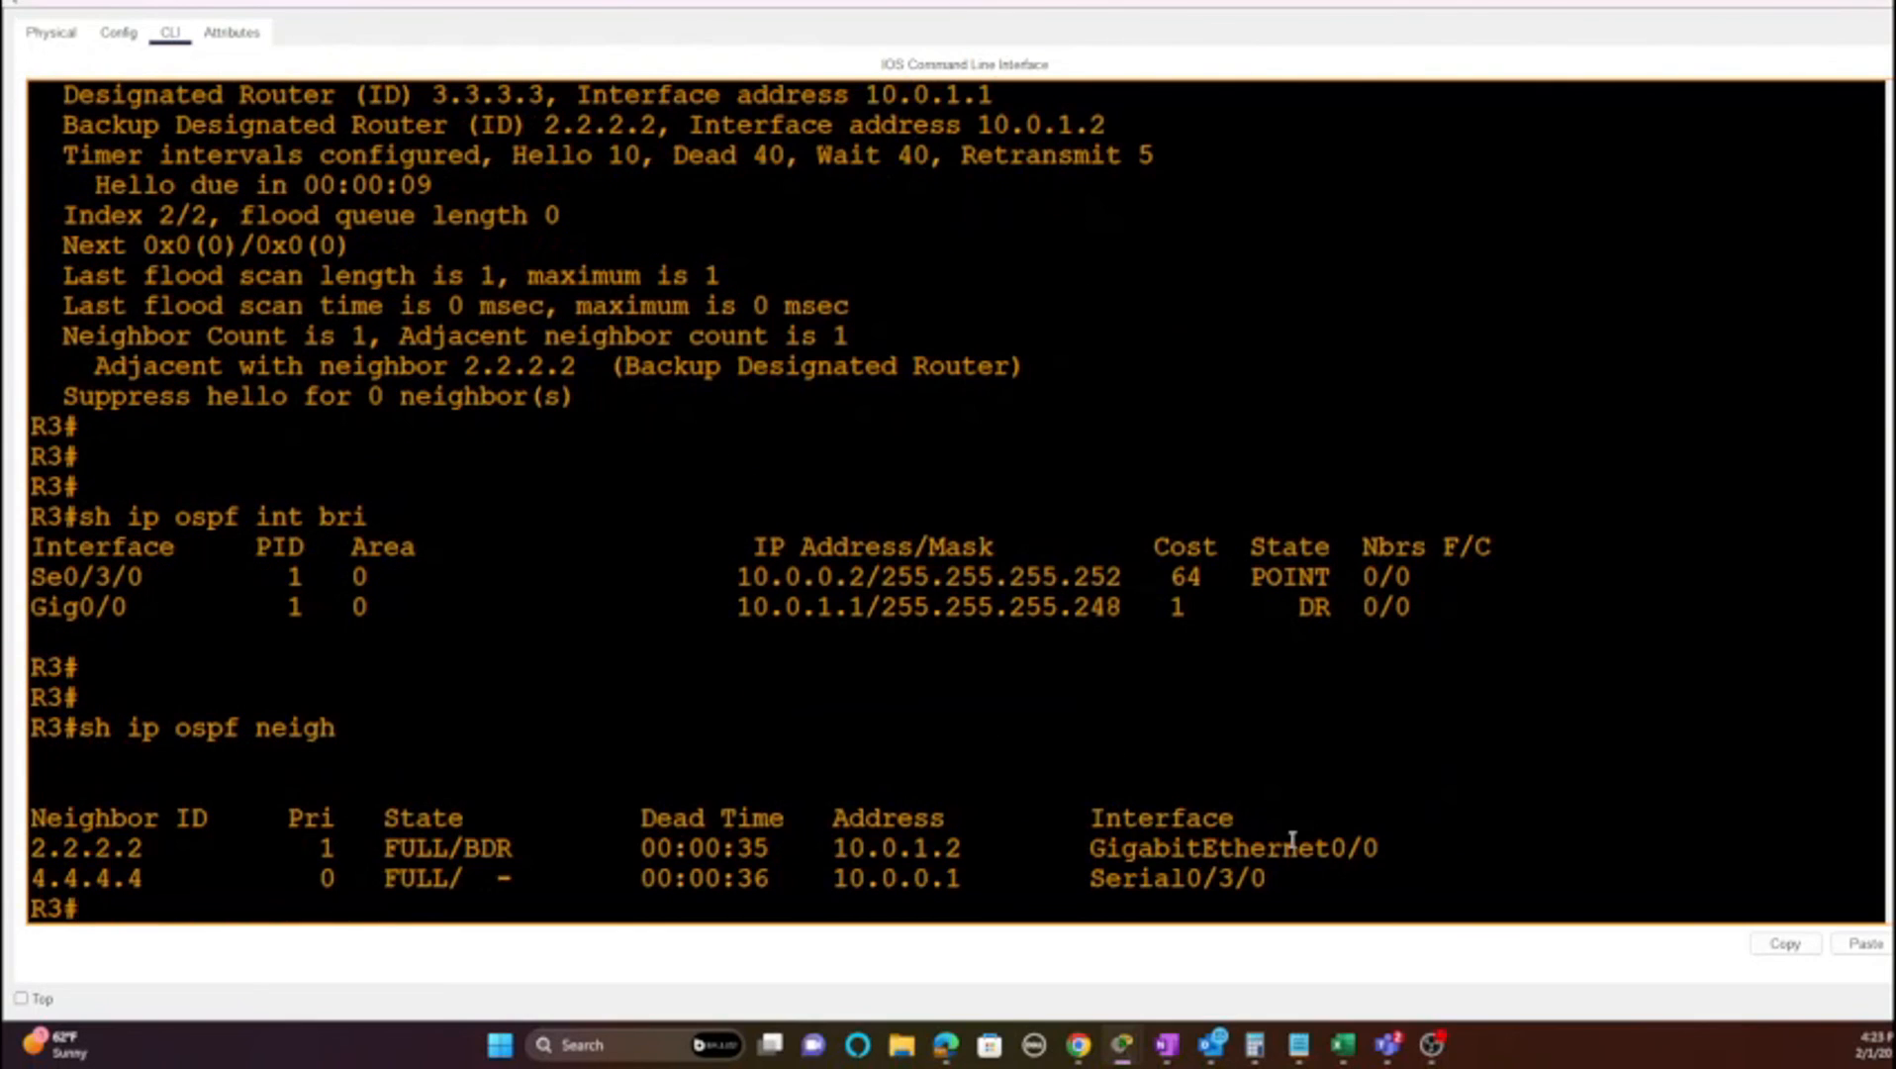
Step: Compare the neighbor states in R3's OSPF neighbor table with the Gig0/0 and Se0/3/0 states and addresses in the interface summary
{"action": "double_click", "coordinate": [504, 846]}
{"action": "left_click_drag", "start_coordinate": [1415, 608], "coordinate": [1289, 608]}
{"action": "double_click", "coordinate": [1313, 606]}
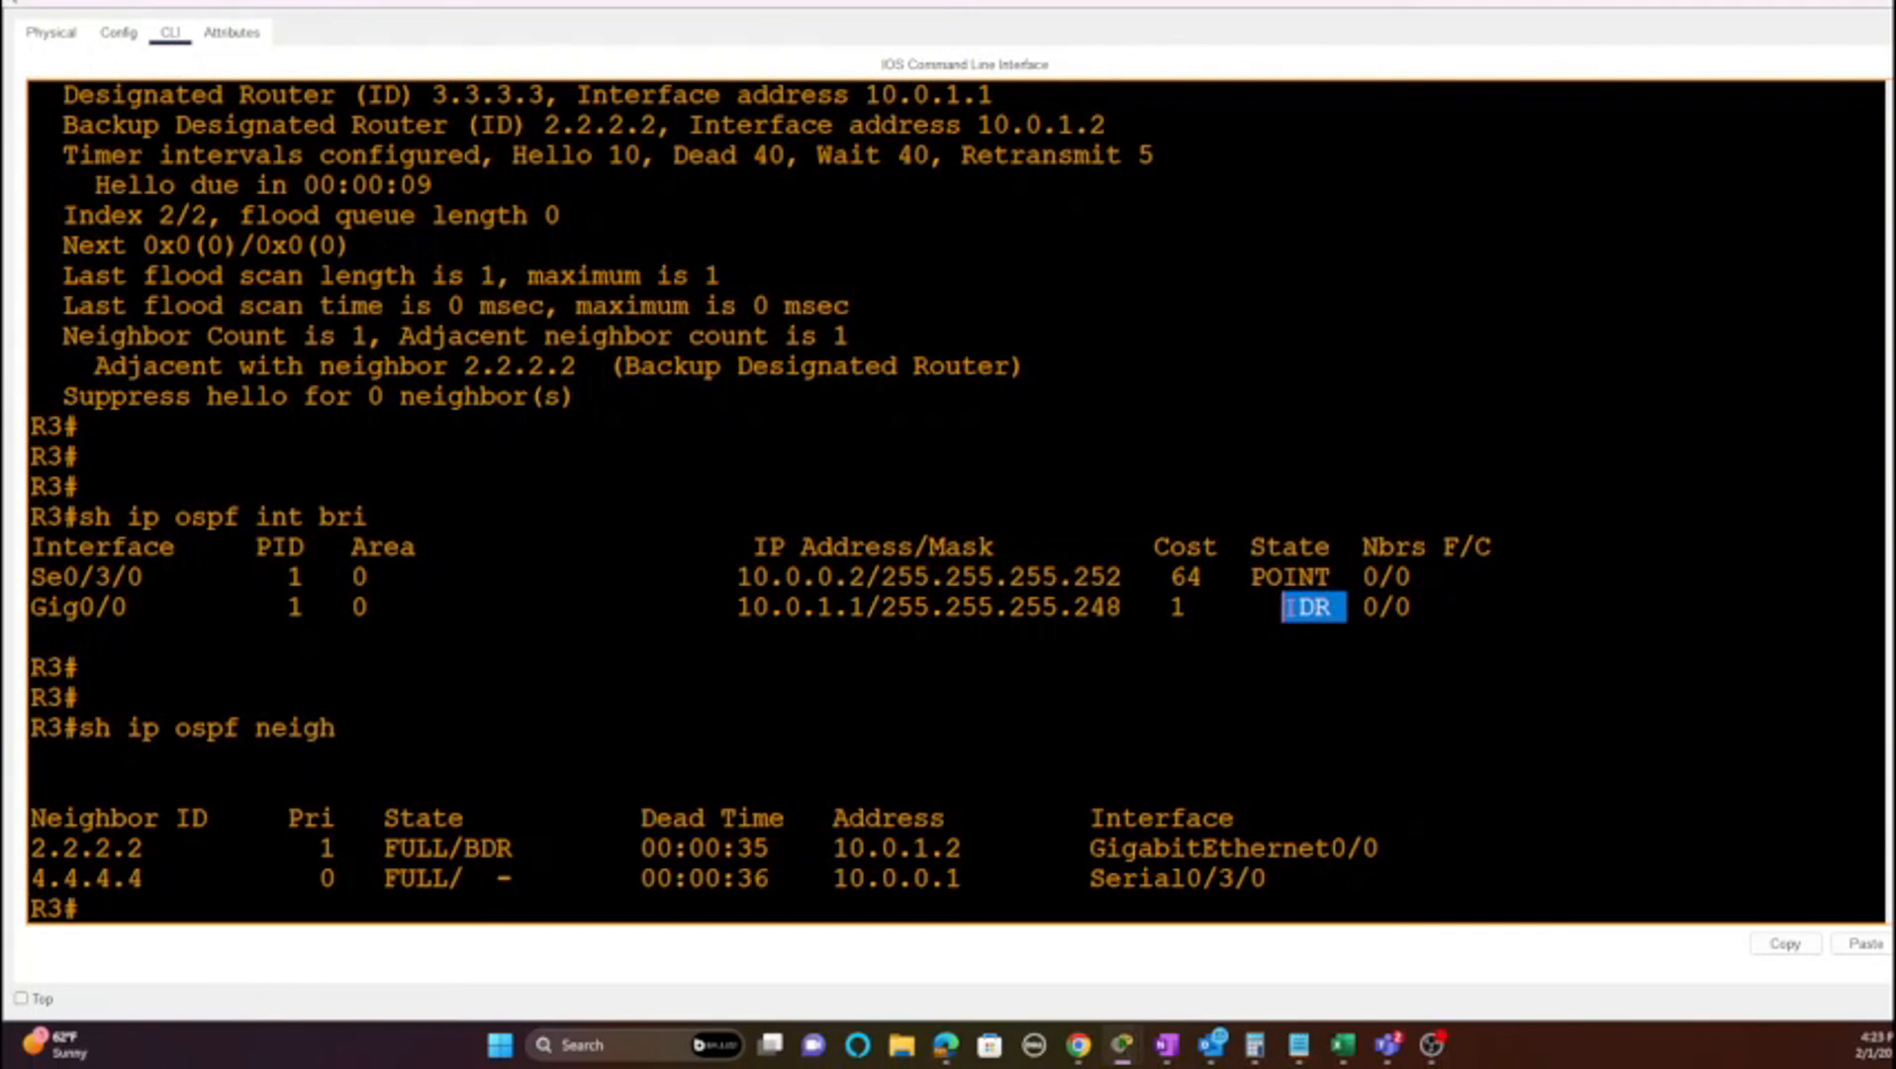
{"action": "left_click_drag", "start_coordinate": [721, 607], "coordinate": [1125, 611]}
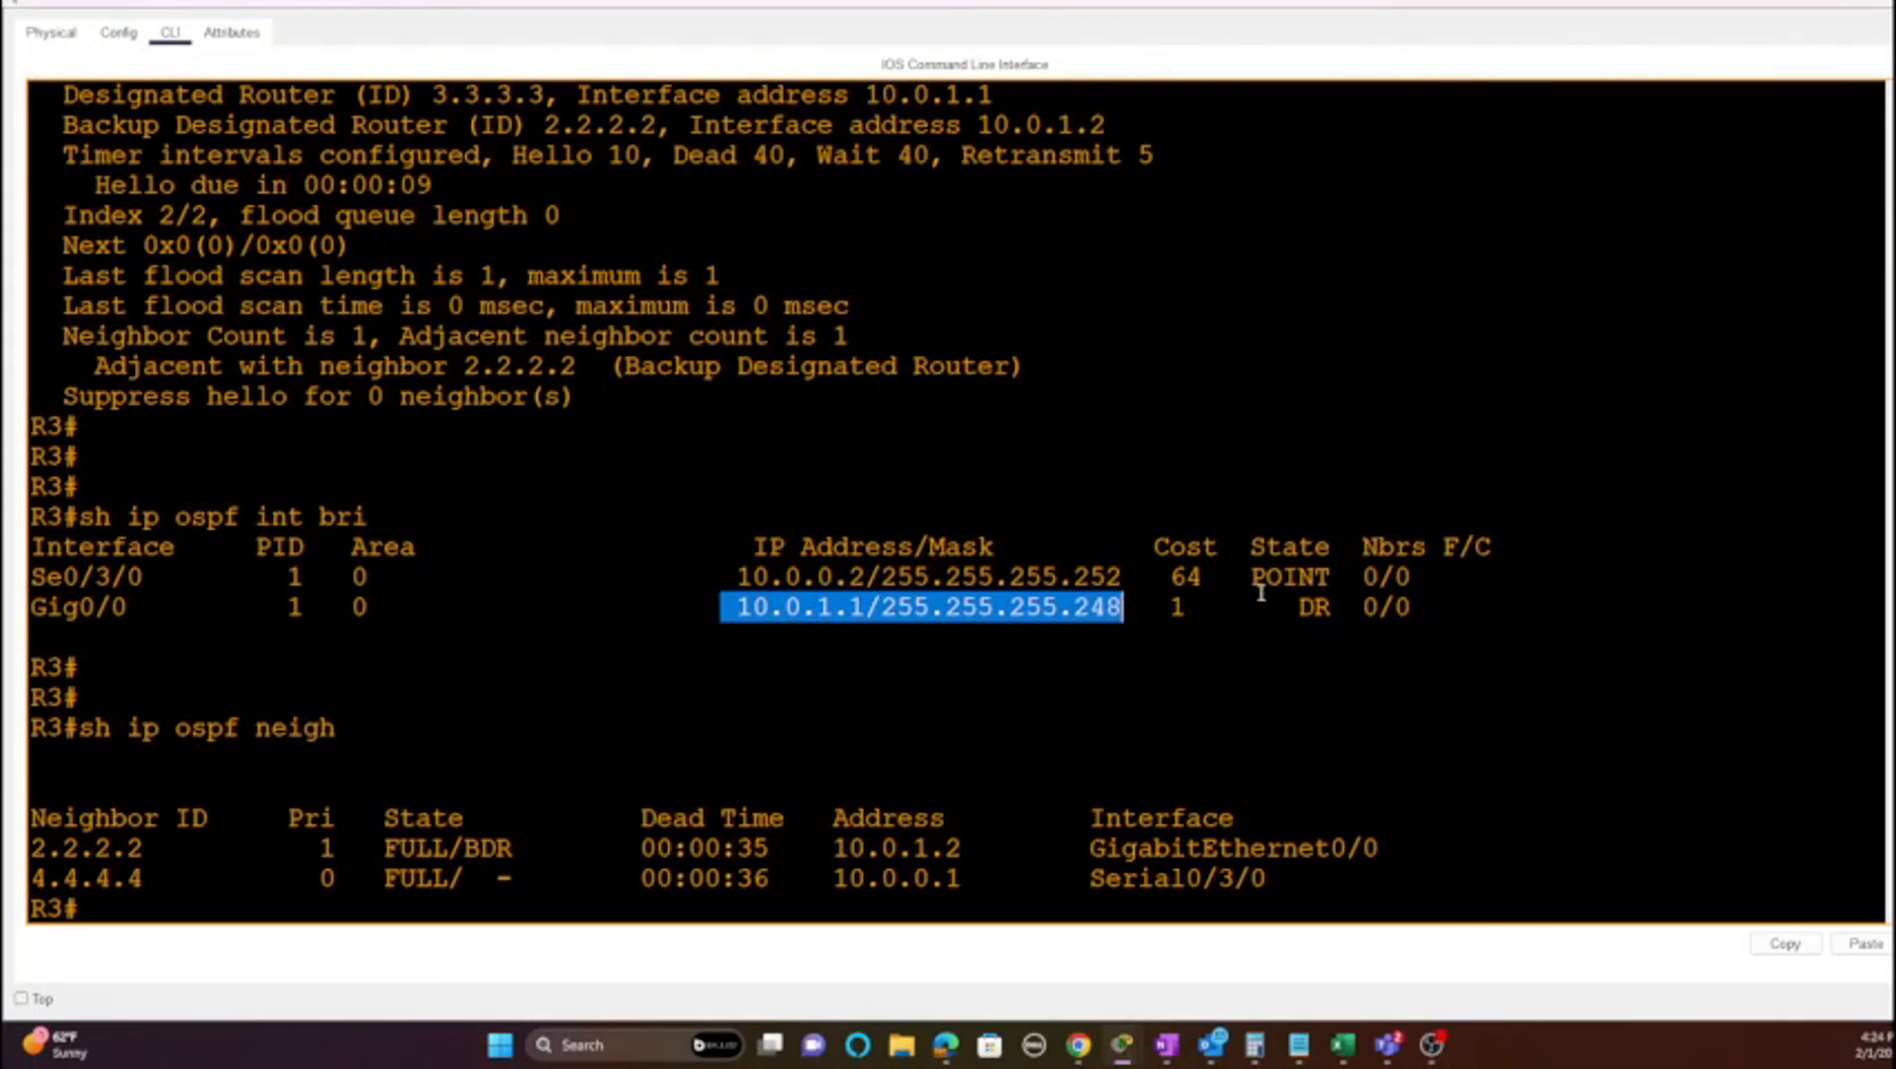
{"action": "left_click_drag", "start_coordinate": [1333, 576], "coordinate": [1252, 578]}
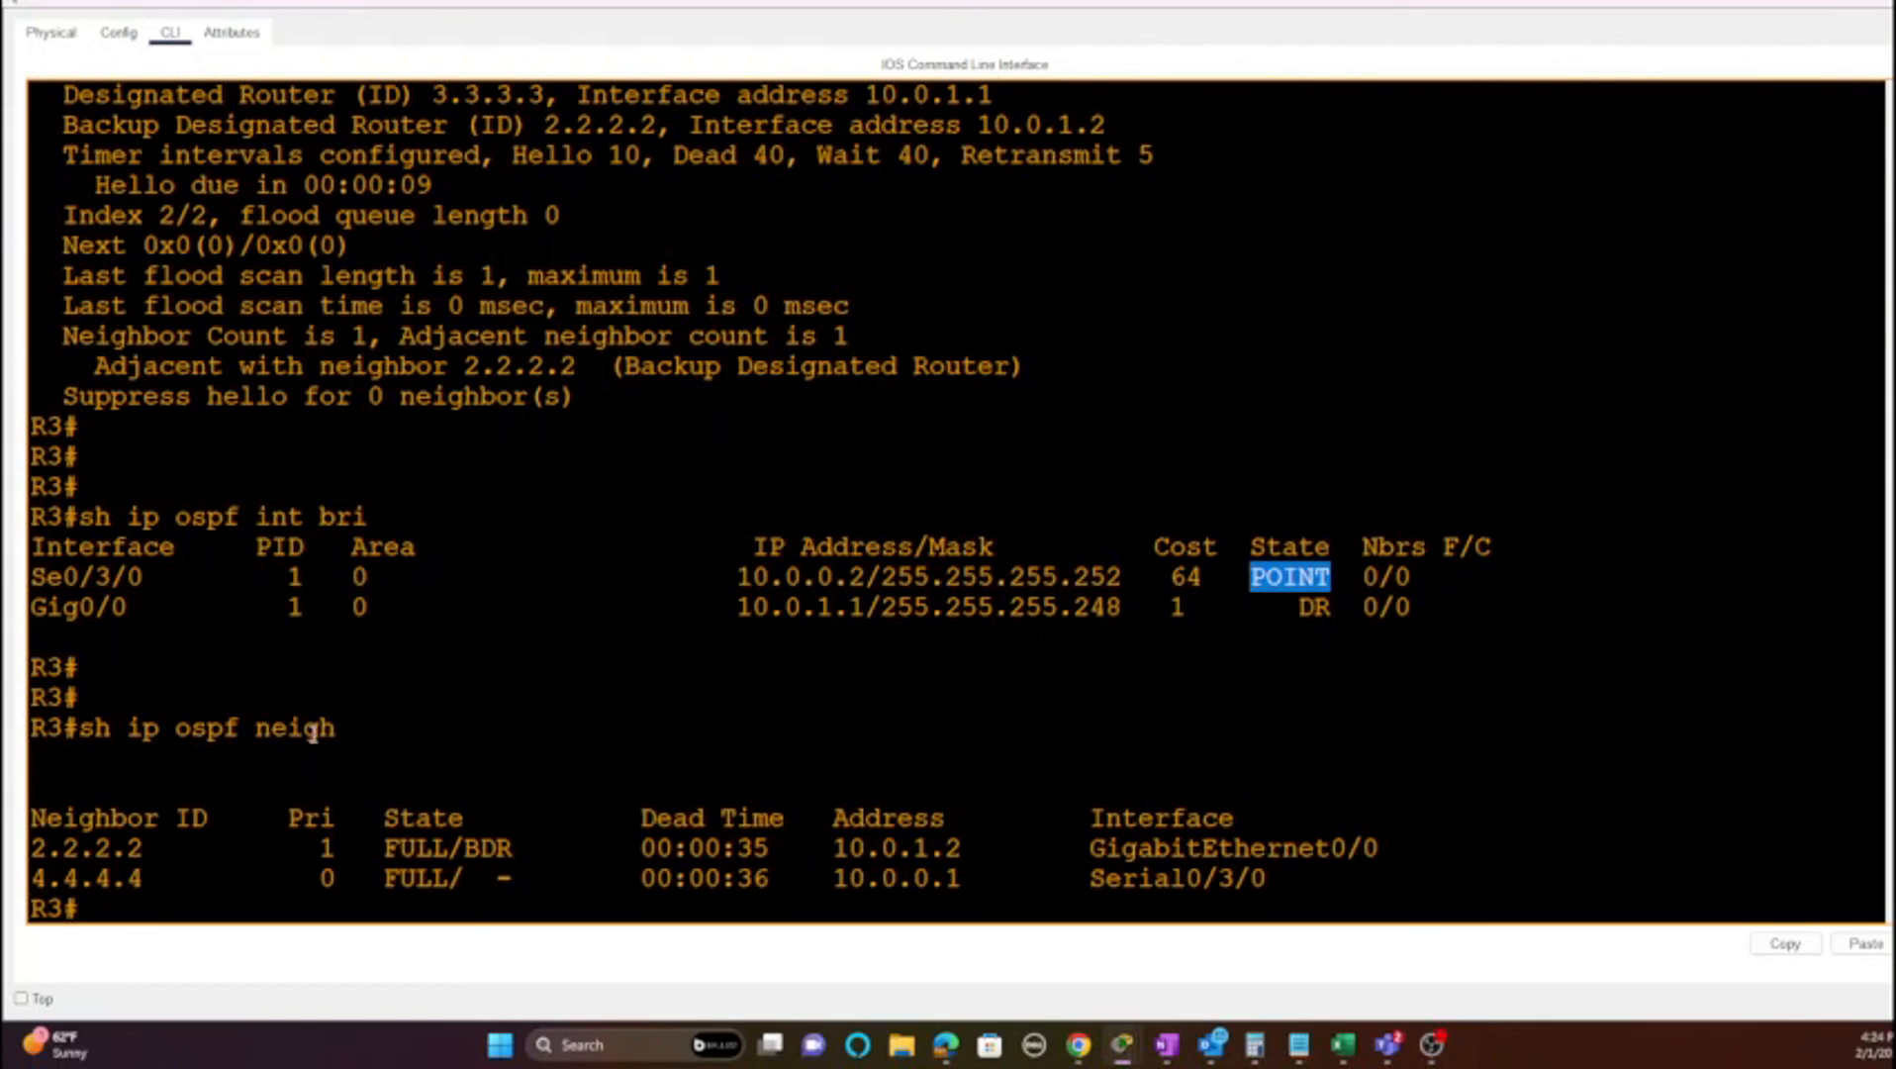
{"action": "left_click", "coordinate": [380, 811]}
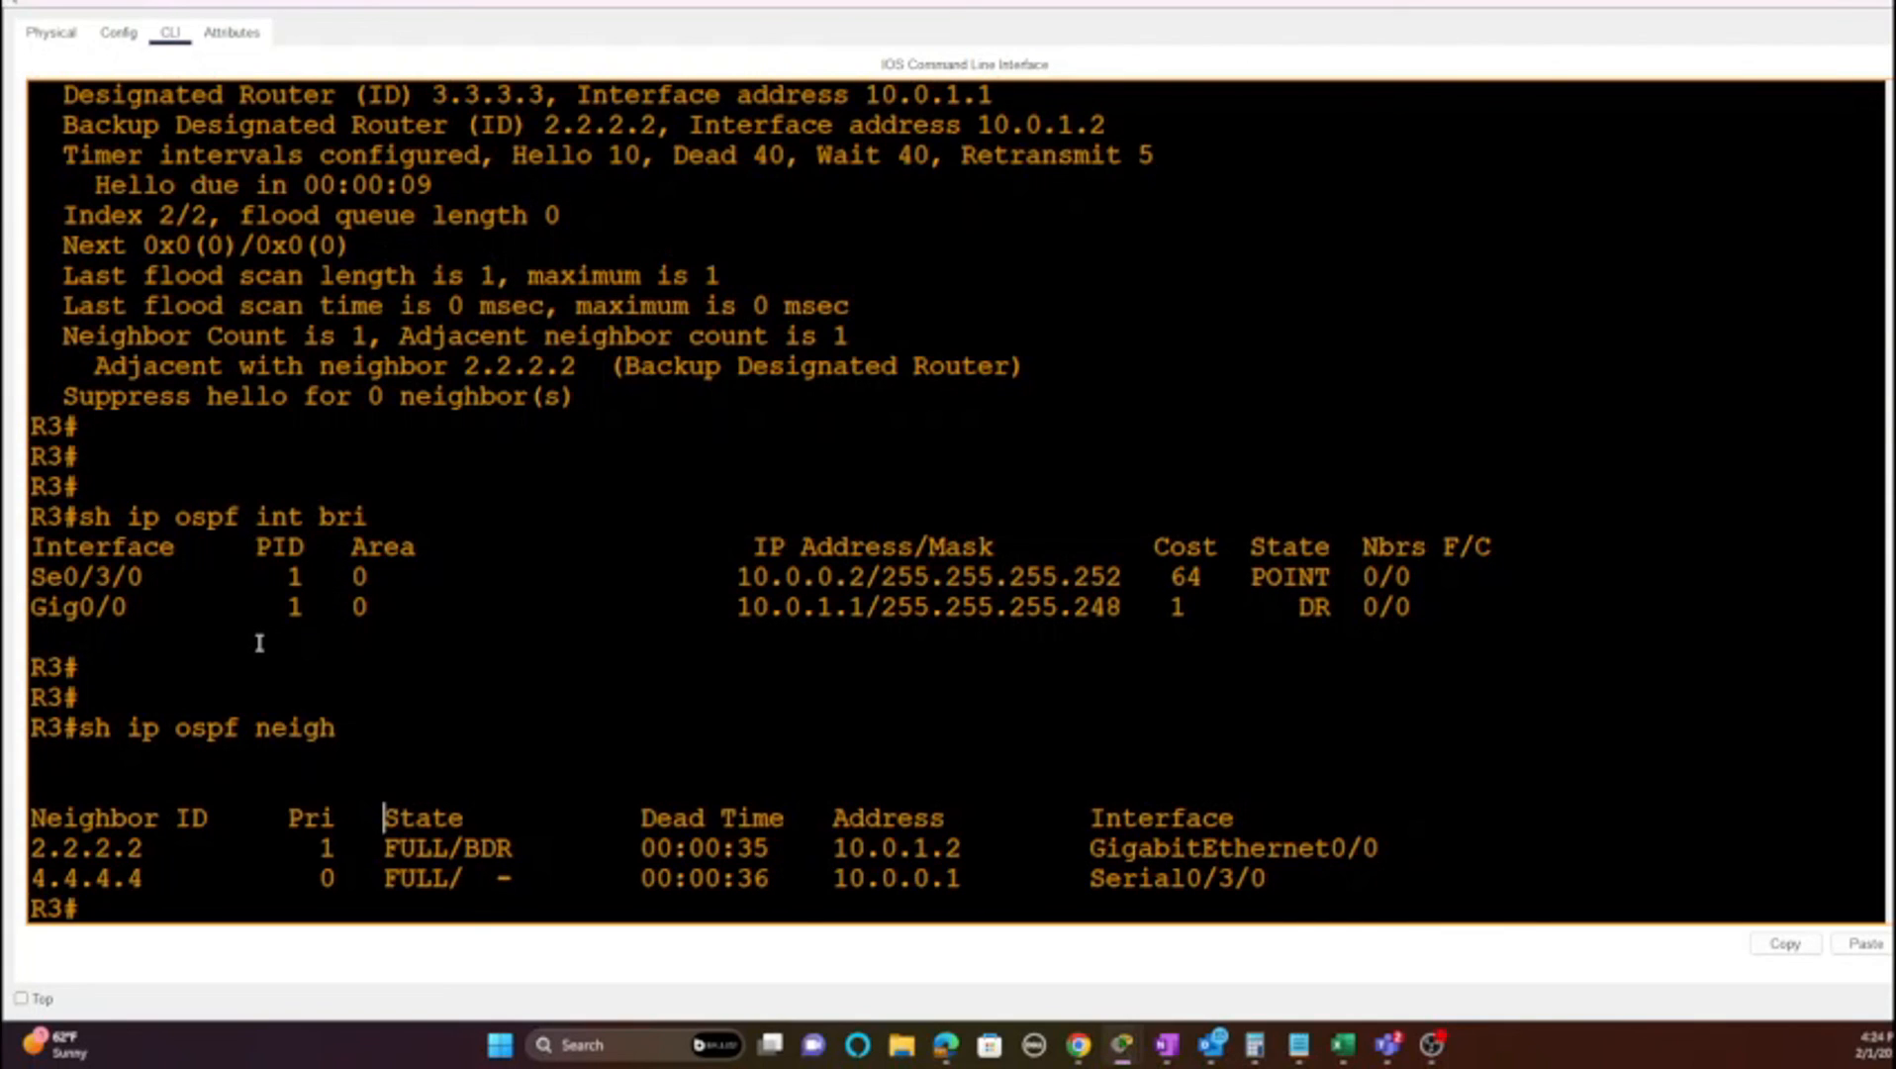
{"action": "left_click_drag", "start_coordinate": [158, 878], "coordinate": [30, 848]}
{"action": "left_click", "coordinate": [174, 849]}
Step: Display R3's assigned interface addresses with sh ip int bri | e un and examine the Loopback3 address
{"action": "key", "text": "Return"}
{"action": "key", "text": "Return"}
{"action": "key", "text": "Return"}
{"action": "type", "text": "sh ip int bri | e un"}
{"action": "key", "text": "Return"}
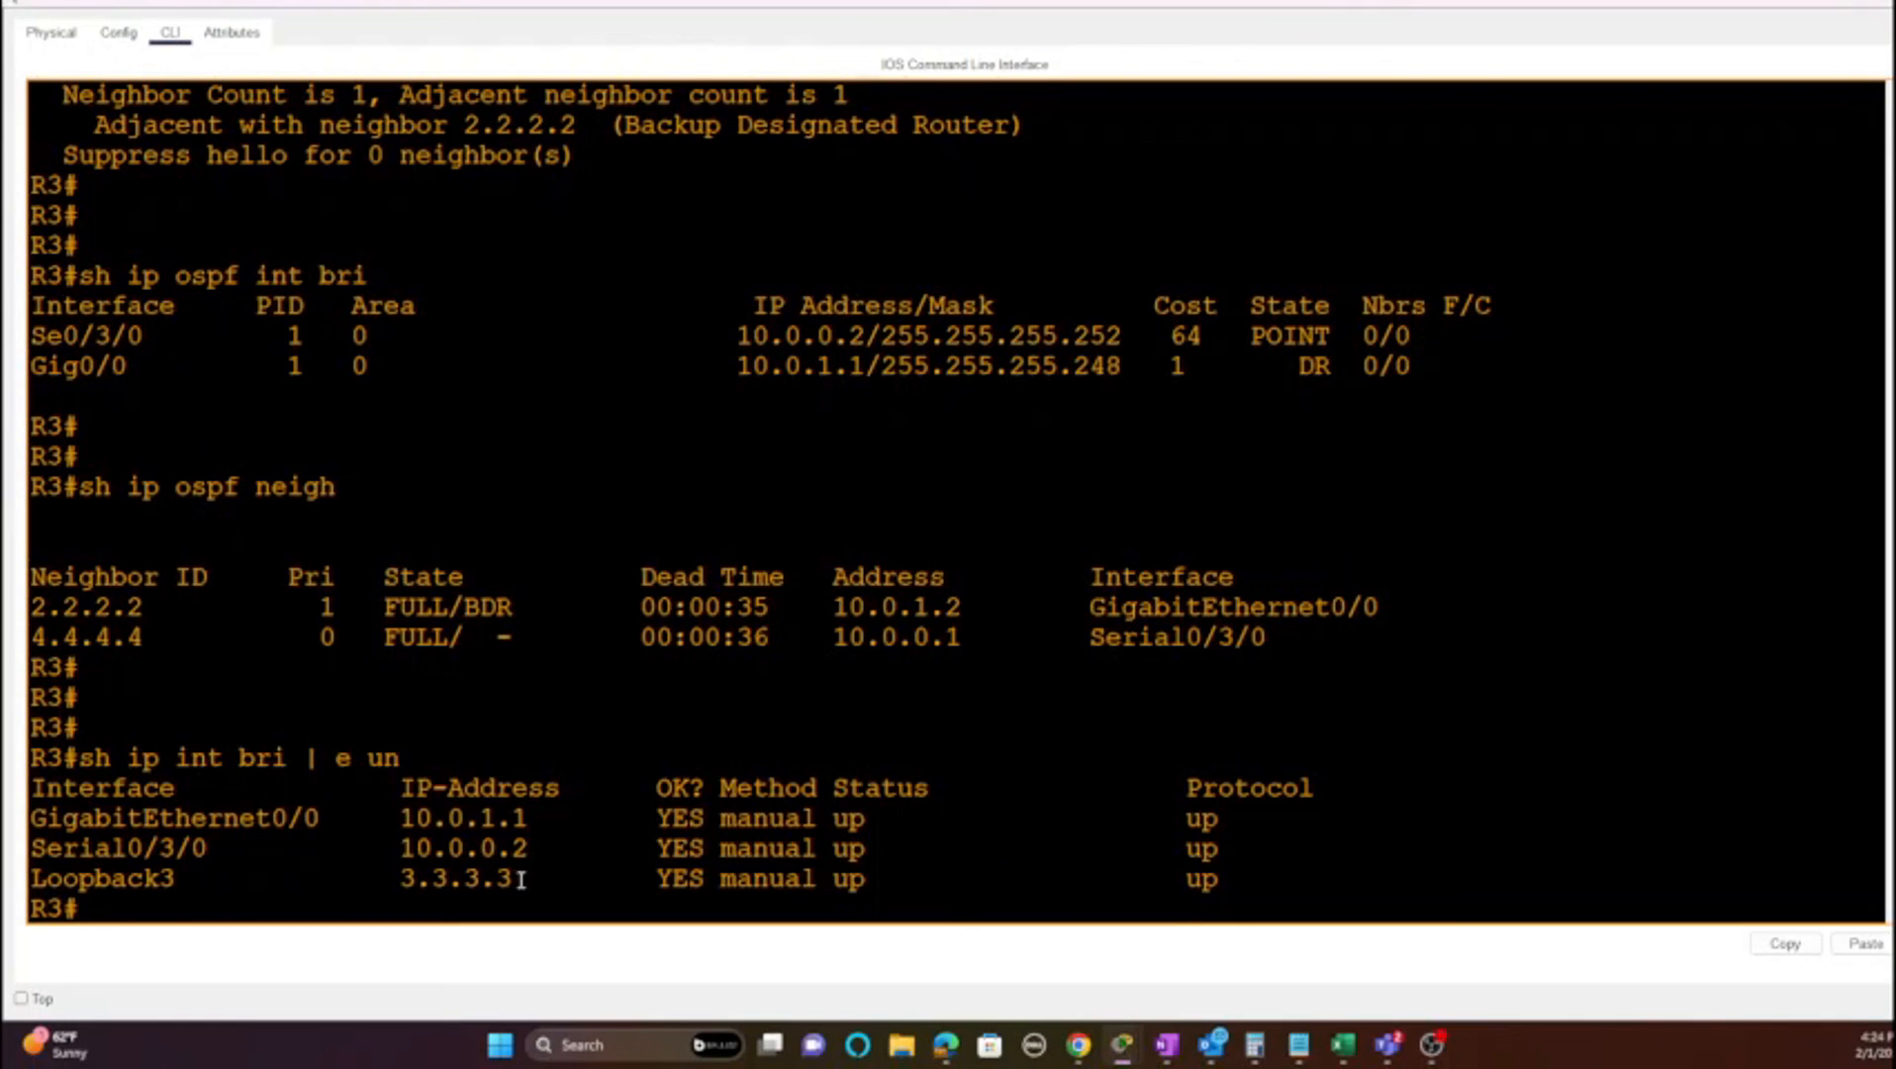
{"action": "left_click_drag", "start_coordinate": [520, 879], "coordinate": [28, 878]}
{"action": "left_click_drag", "start_coordinate": [514, 879], "coordinate": [399, 879]}
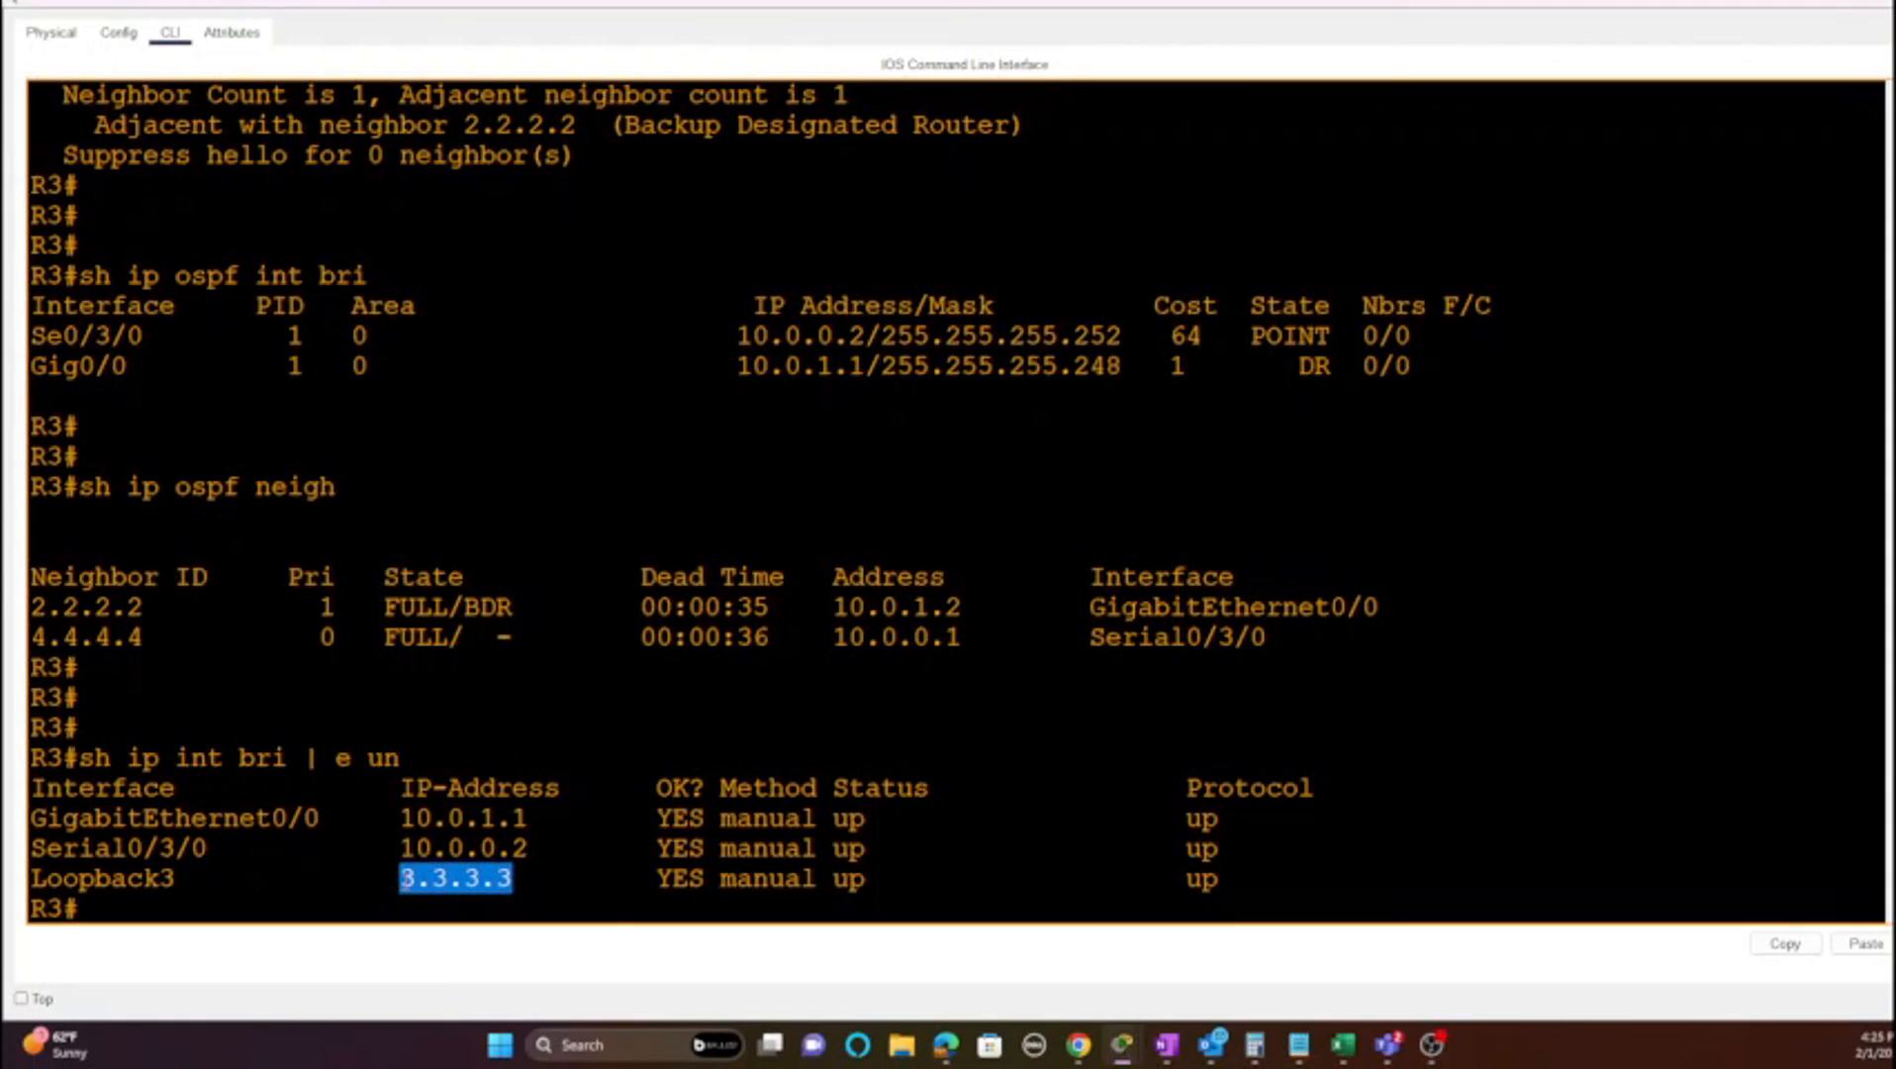
{"action": "left_click_drag", "start_coordinate": [181, 879], "coordinate": [28, 881]}
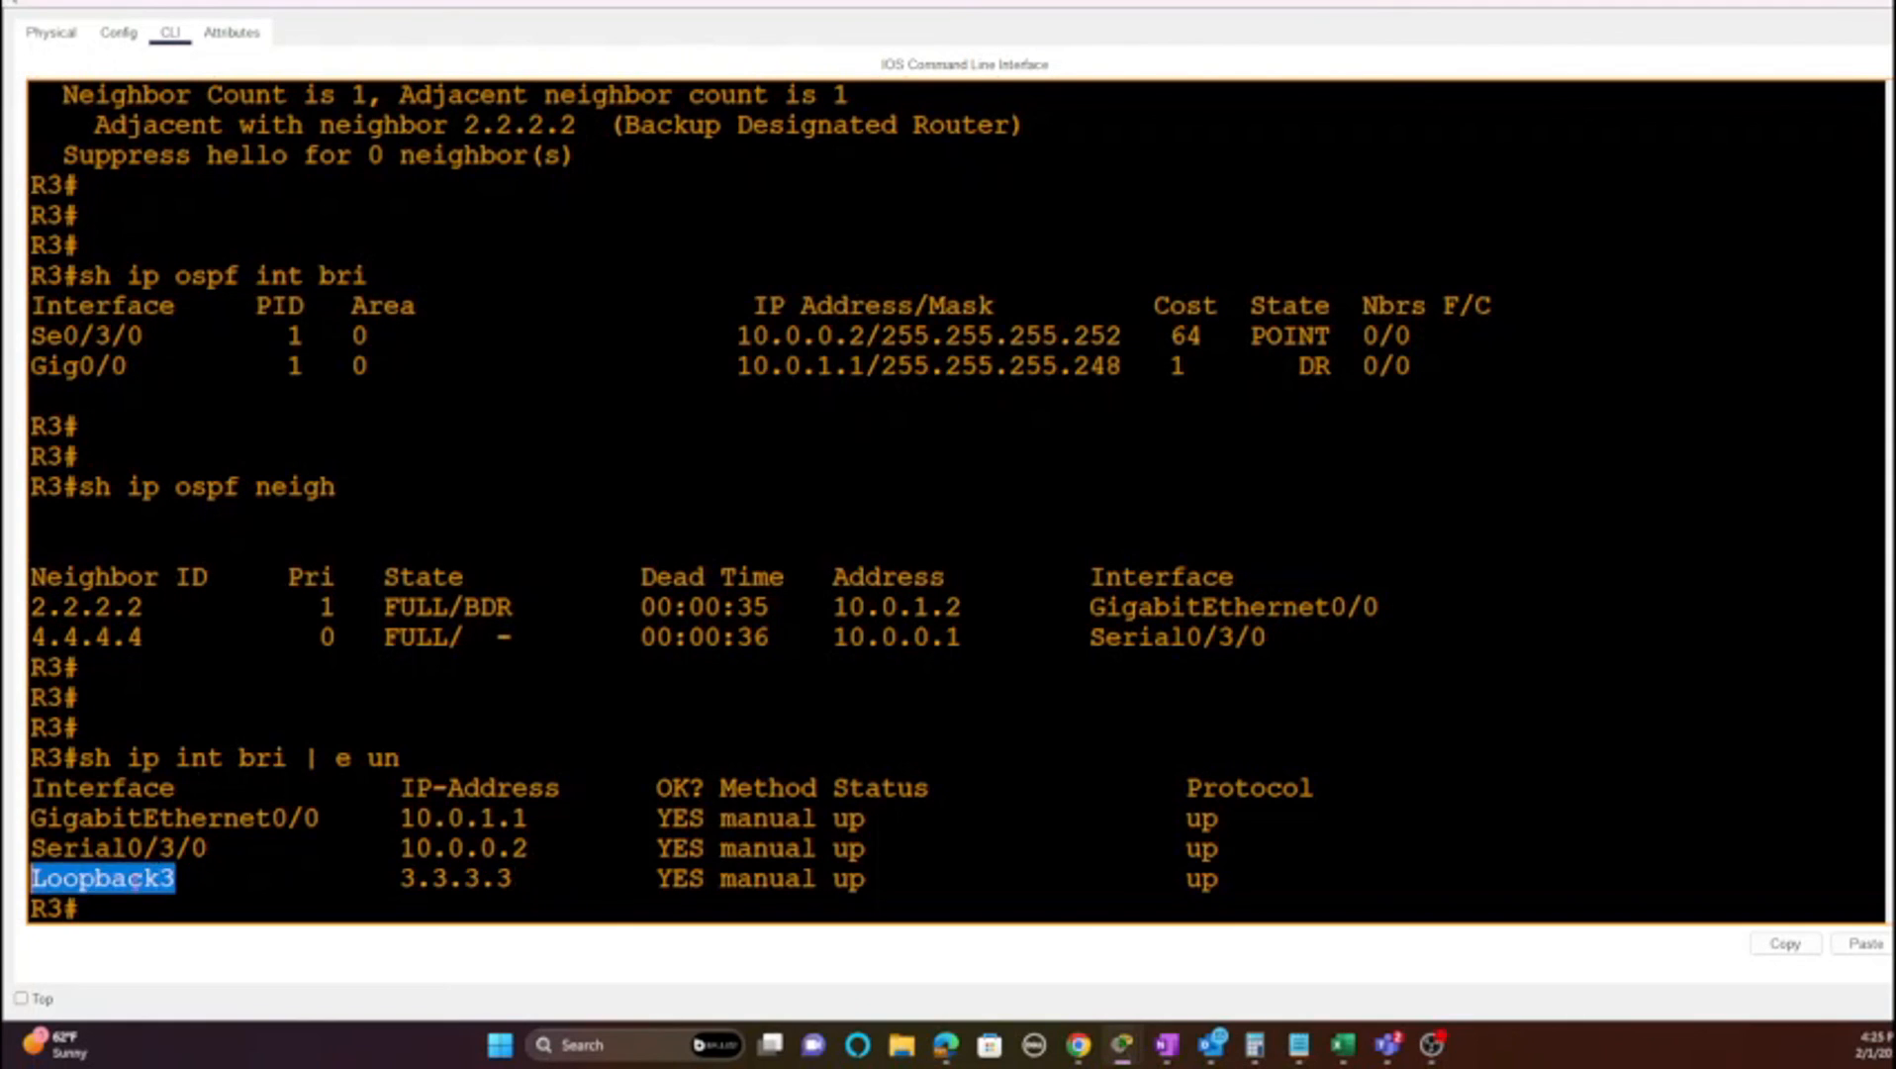
{"action": "left_click", "coordinate": [520, 879]}
{"action": "left_click_drag", "start_coordinate": [520, 879], "coordinate": [399, 879]}
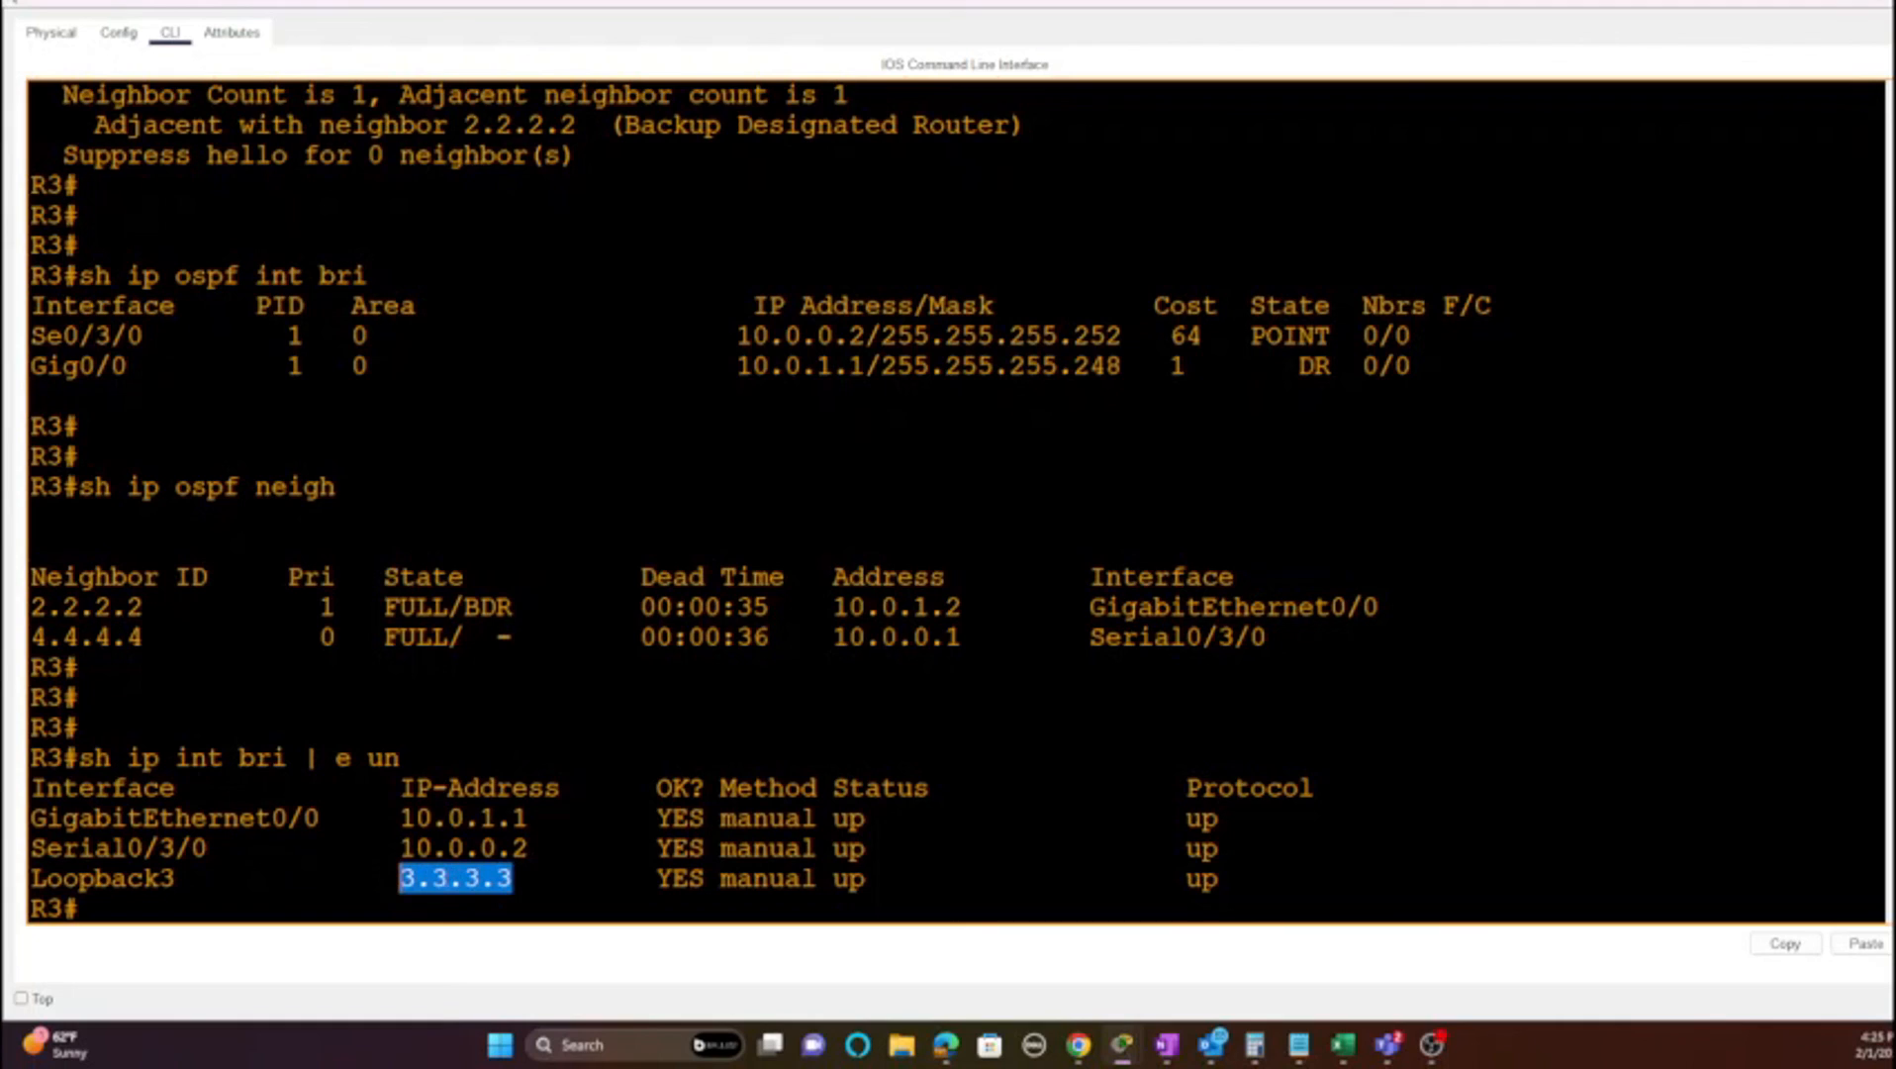
{"action": "left_click", "coordinate": [409, 879]}
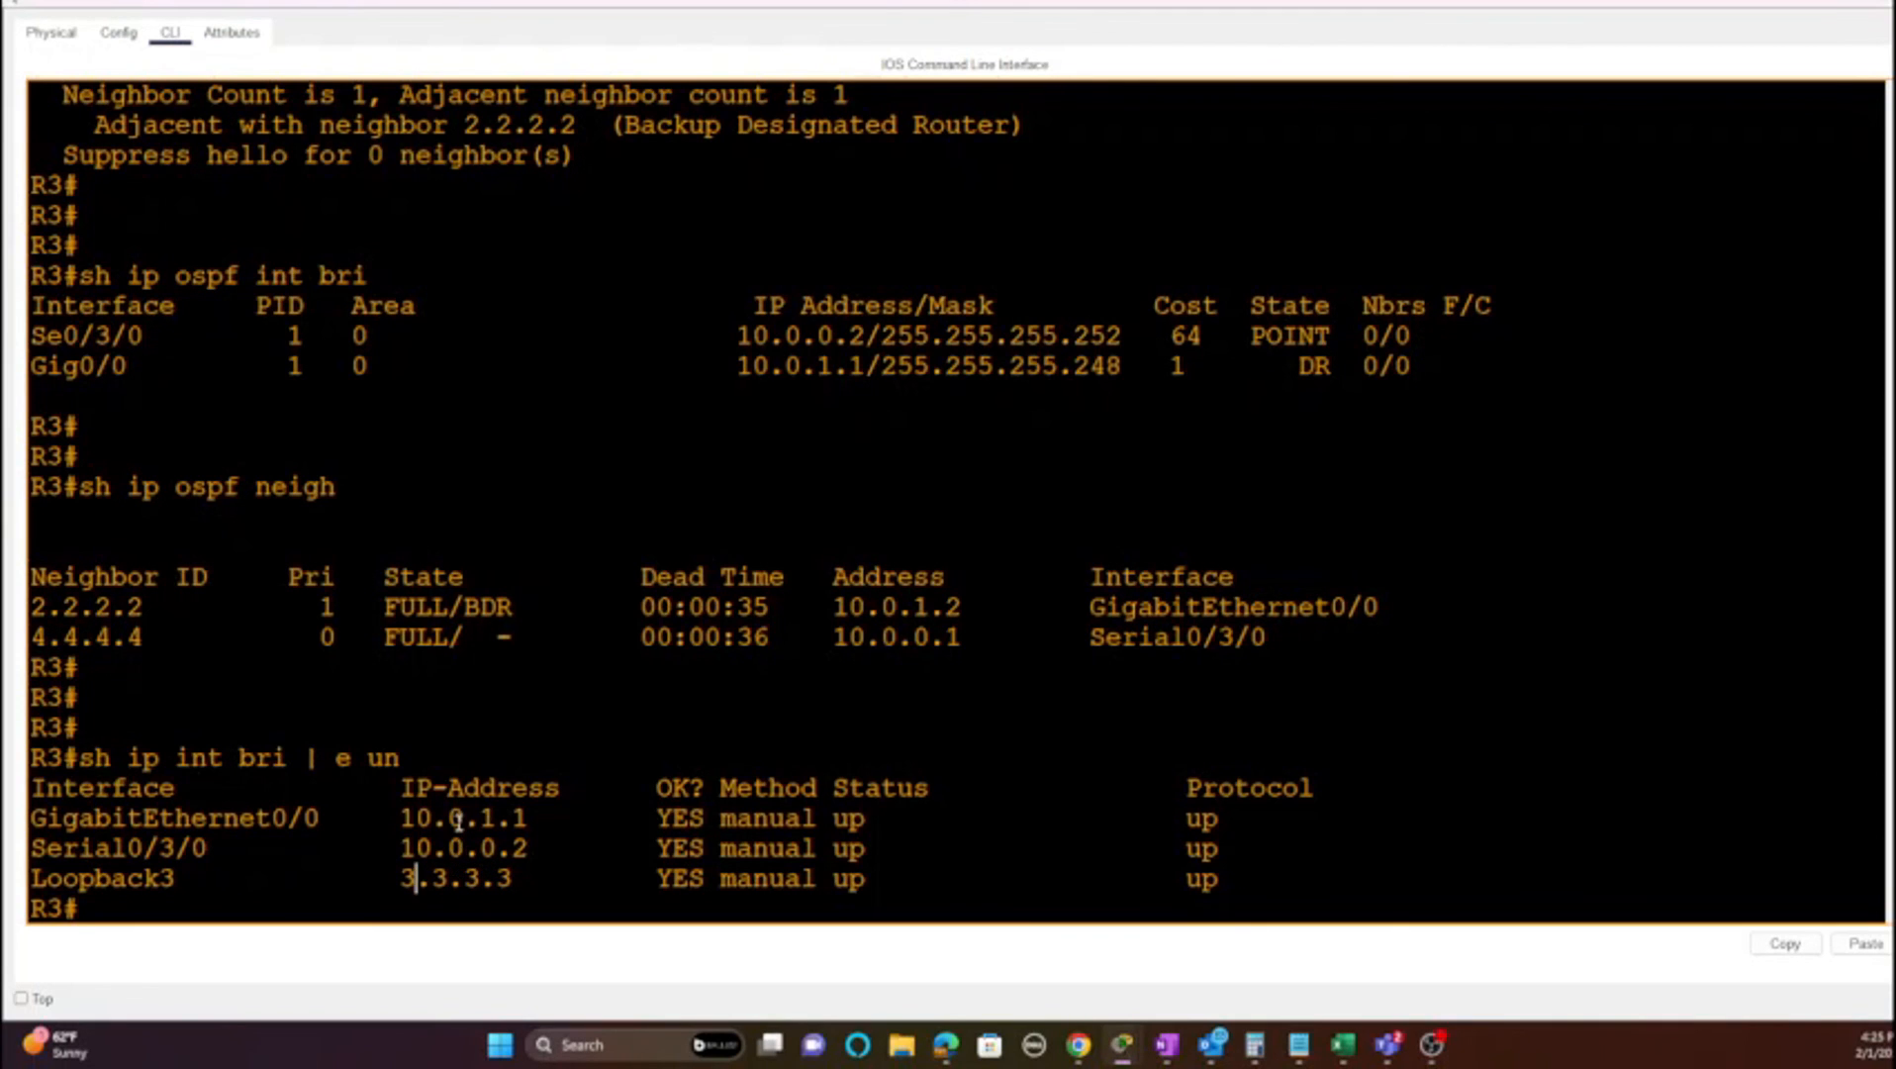
Step: Enter R3's OSPF process 1 configuration, check the router-id syntax help, and set the router ID to 5.5.5.5
{"action": "key", "text": "Return"}
{"action": "key", "text": "Return"}
{"action": "type", "text": "conf t"}
{"action": "key", "text": "Return"}
{"action": "type", "text": "router ospf 1"}
{"action": "key", "text": "Return"}
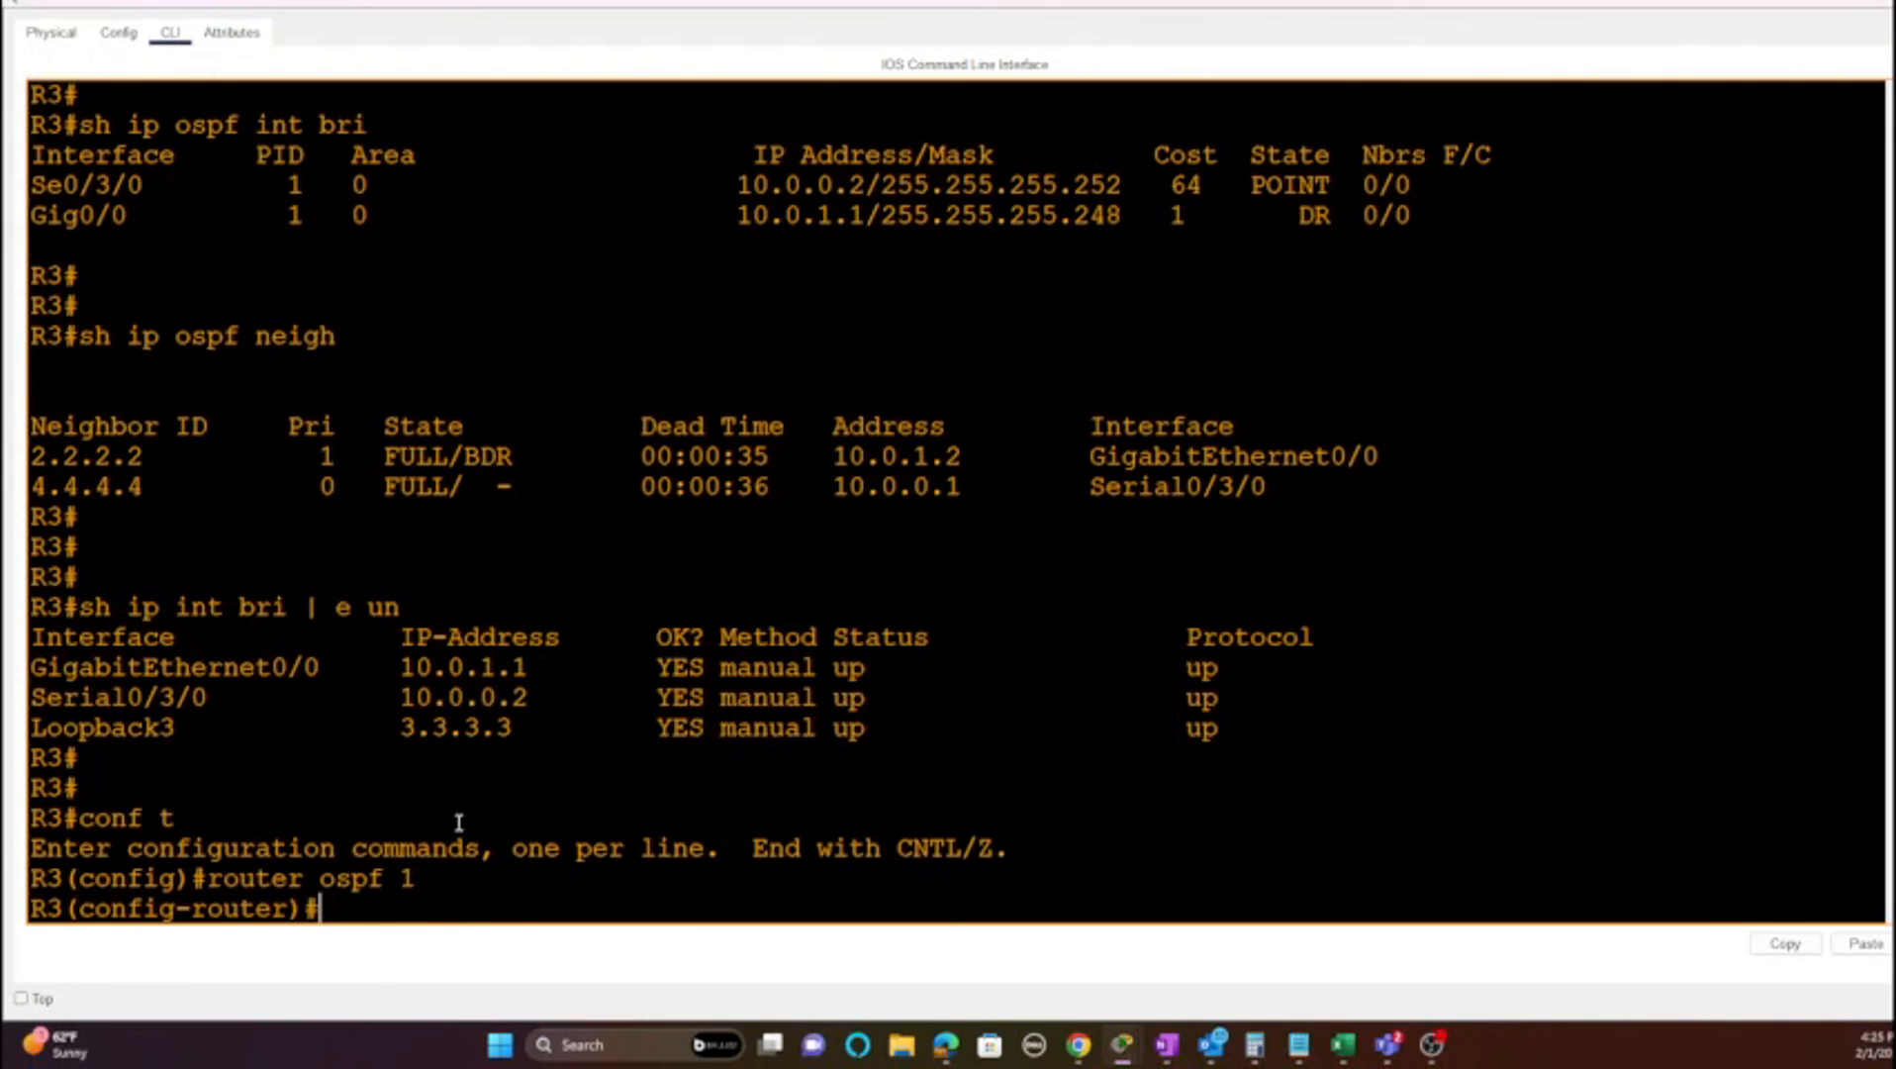
{"action": "type", "text": "router-"}
{"action": "key", "text": "Tab"}
{"action": "type", "text": "?"}
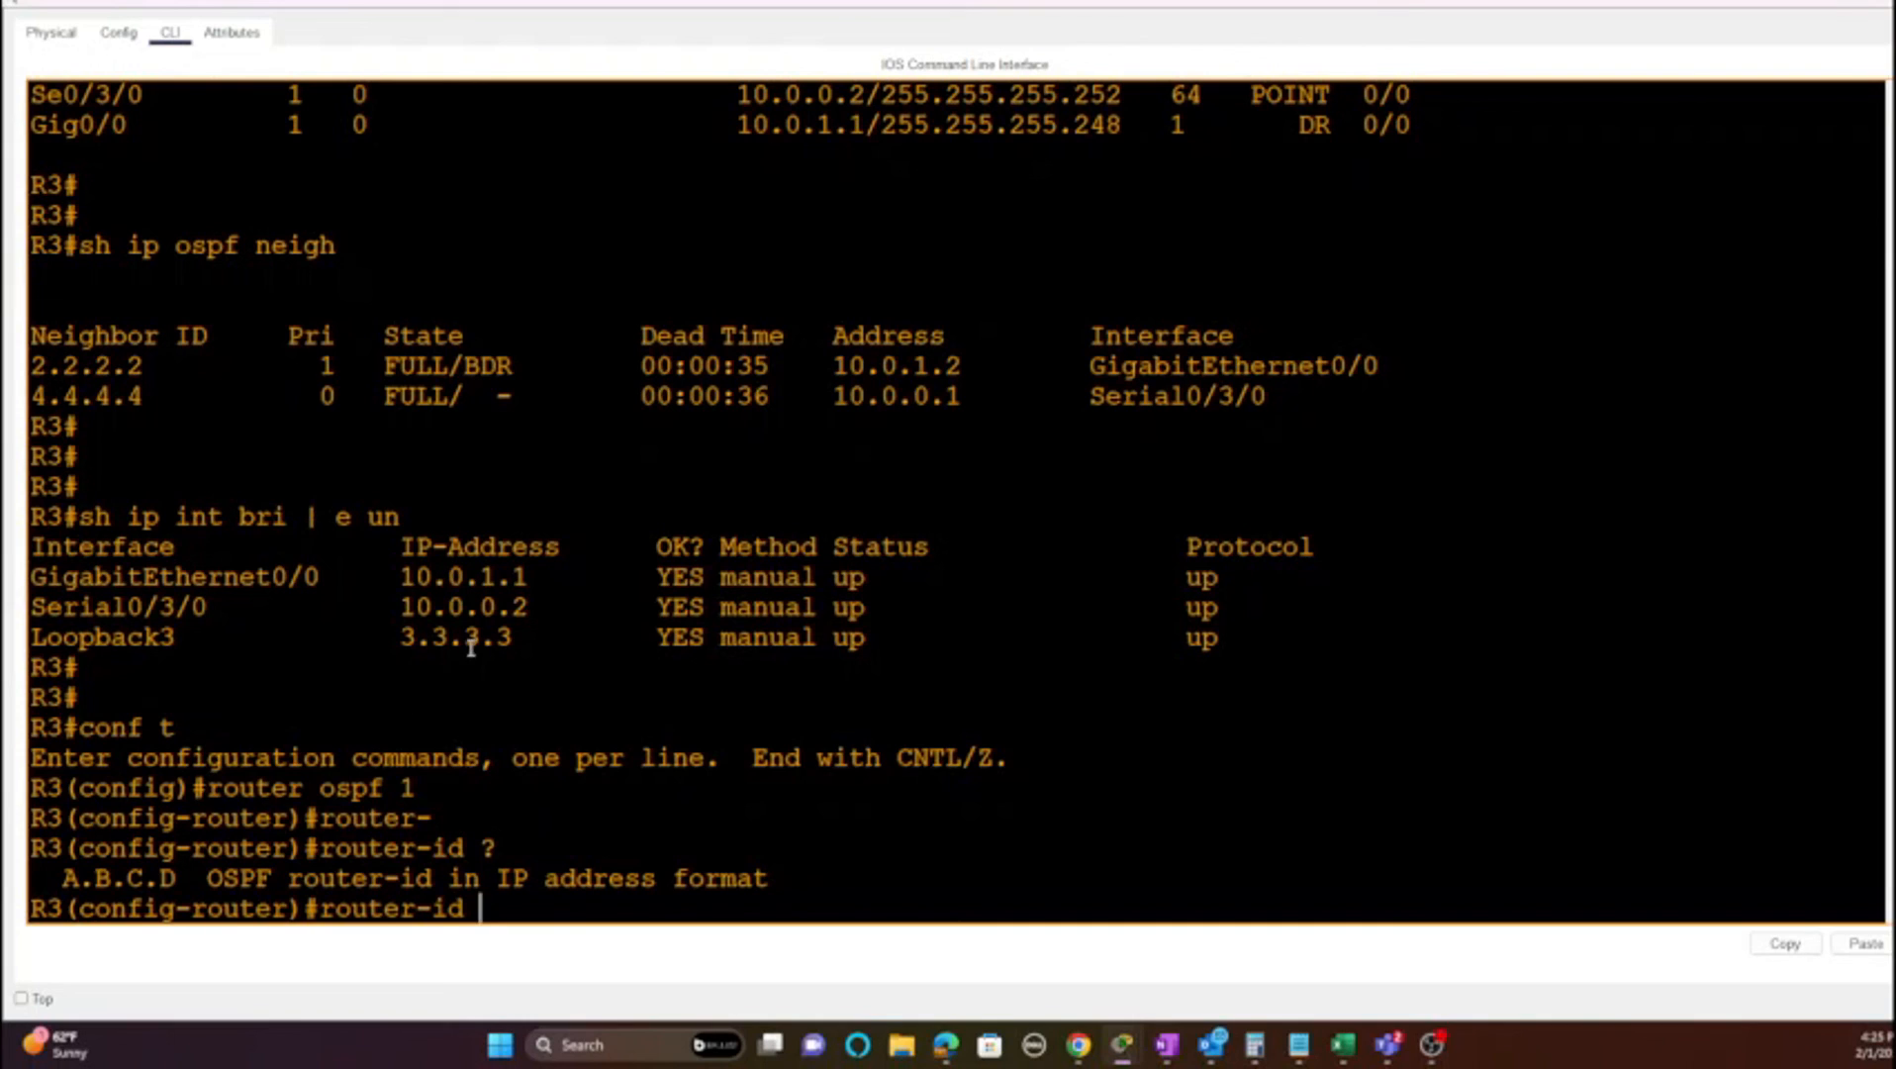
{"action": "type", "text": "5.5.5.5"}
{"action": "key", "text": "Return"}
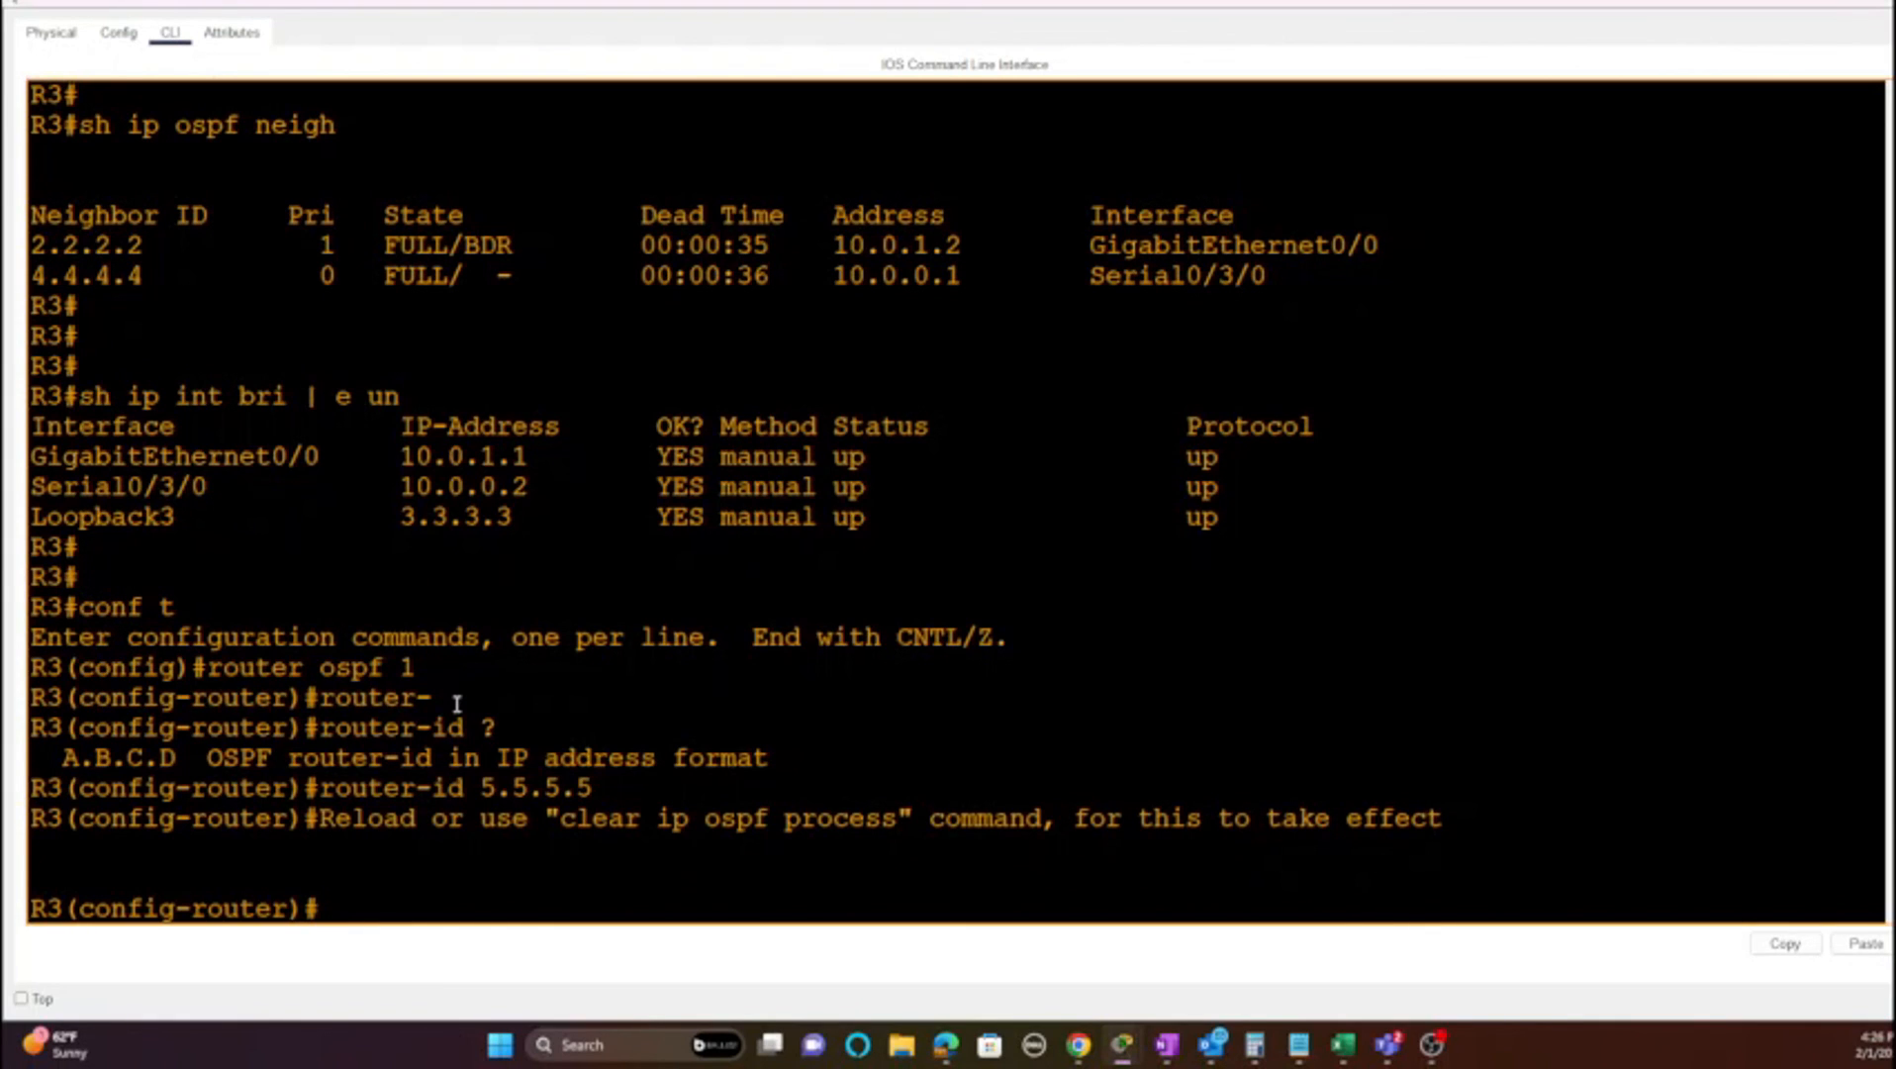
Step: Leave R3's configuration mode and reset all OSPF processes with clear ip ospf process, answering yes
{"action": "type", "text": "end"}
{"action": "key", "text": "Return"}
{"action": "type", "text": "clear ip ospf process"}
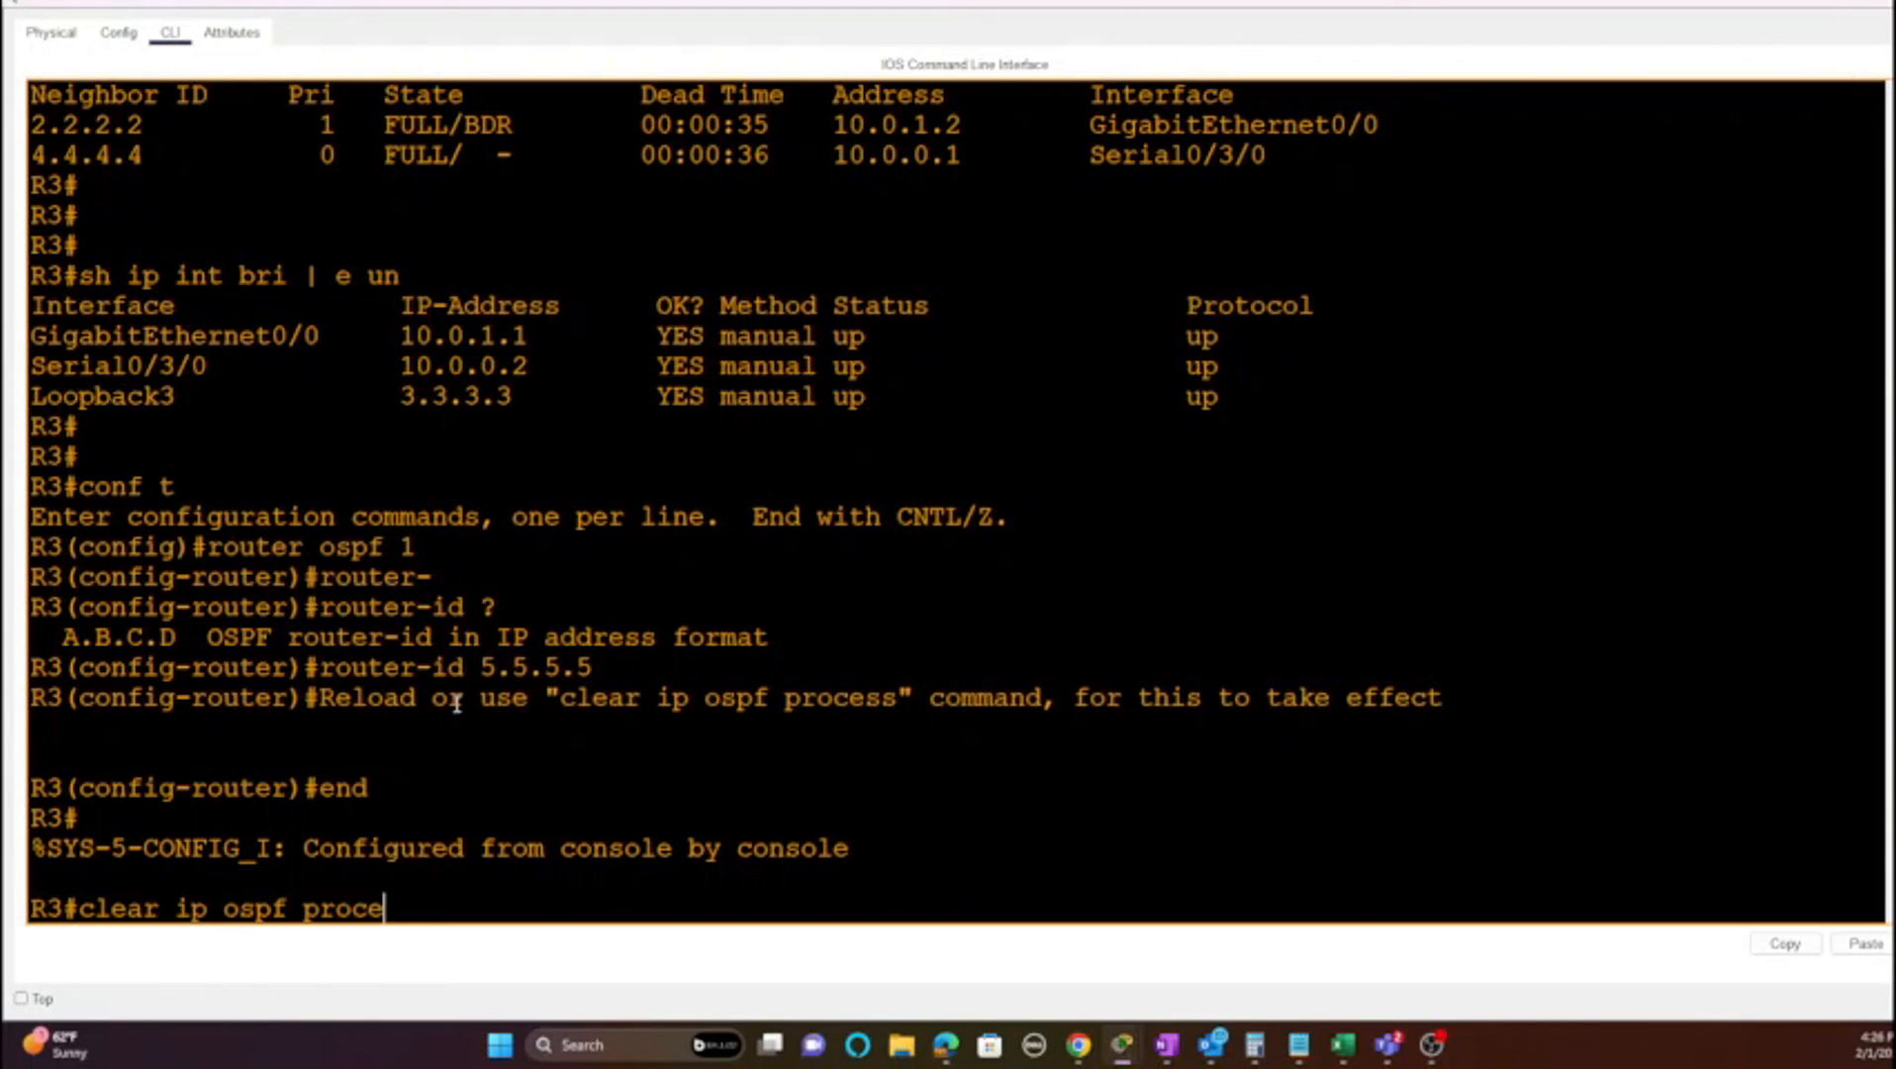
{"action": "key", "text": "Return"}
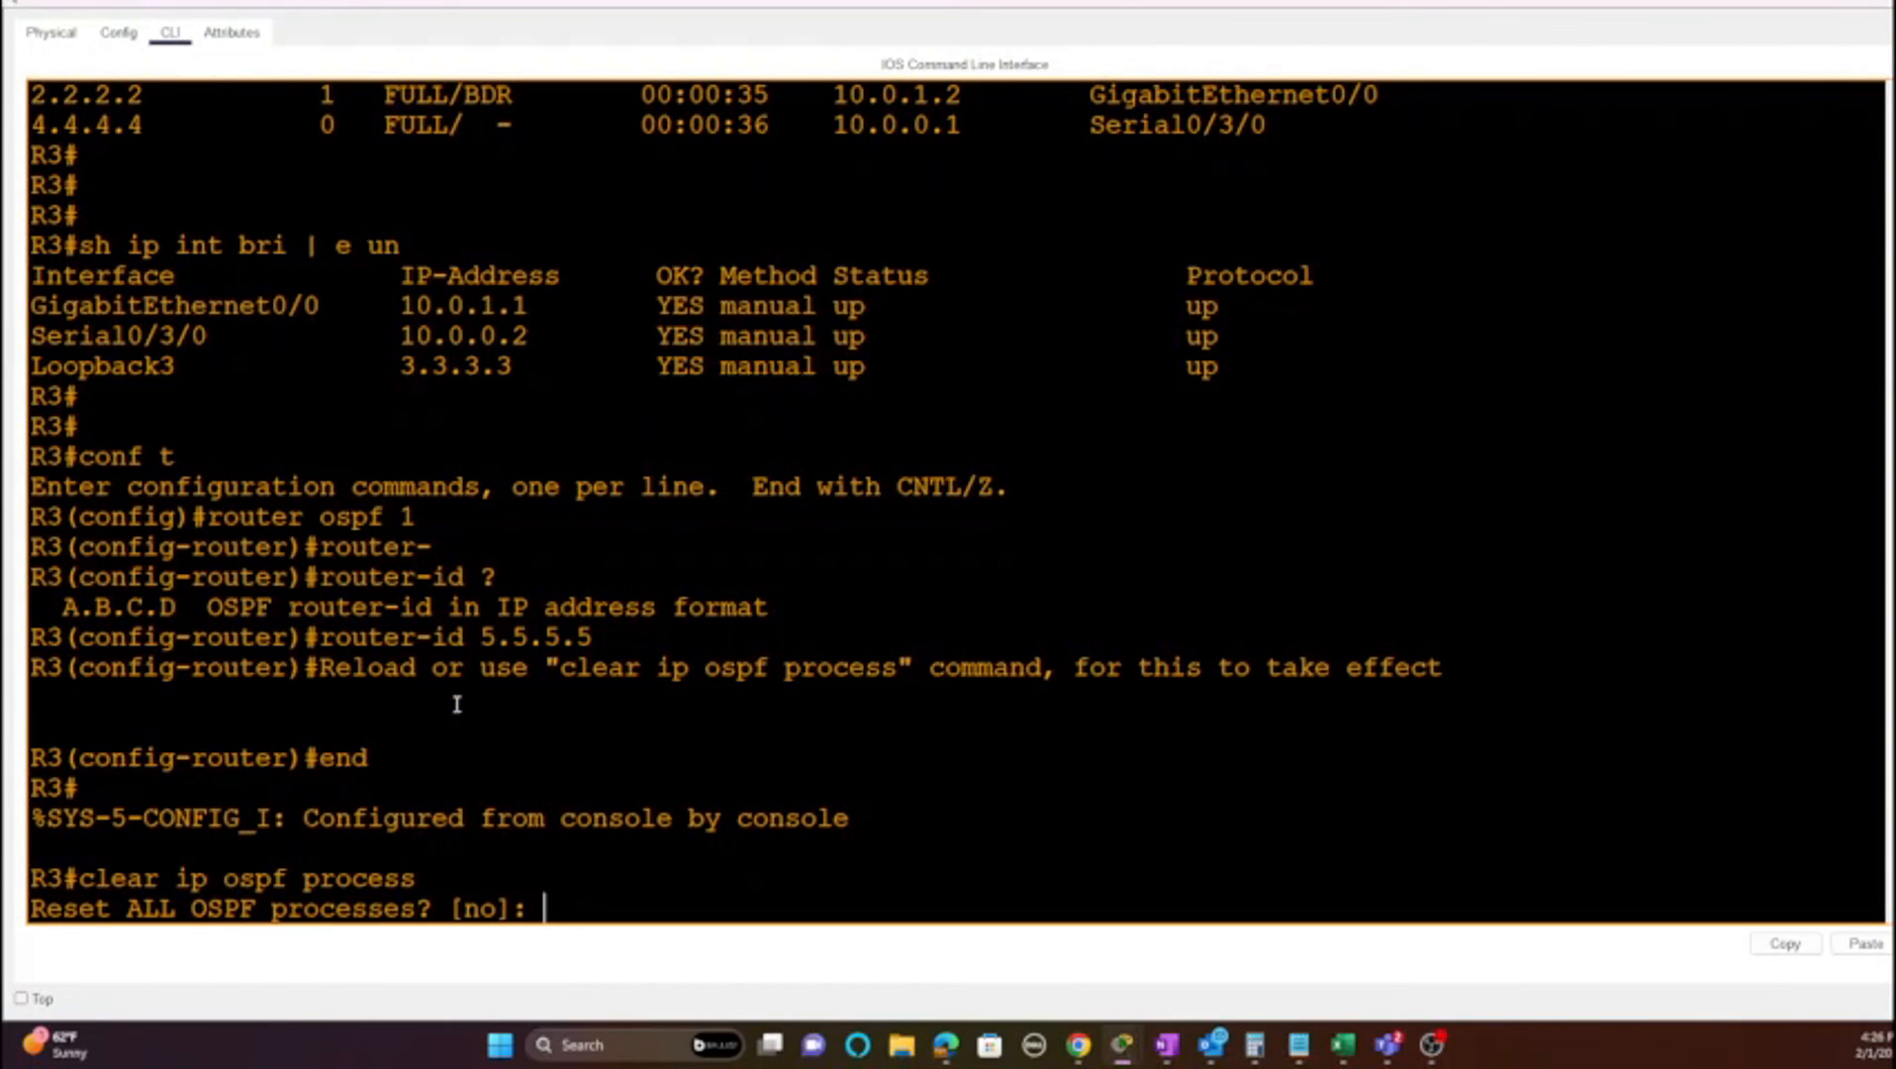
{"action": "type", "text": "ye"}
{"action": "key", "text": "Return"}
{"action": "key", "text": "Return"}
{"action": "key", "text": "Return"}
{"action": "key", "text": "Return"}
{"action": "key", "text": "Return"}
{"action": "key", "text": "Return"}
{"action": "key", "text": "Return"}
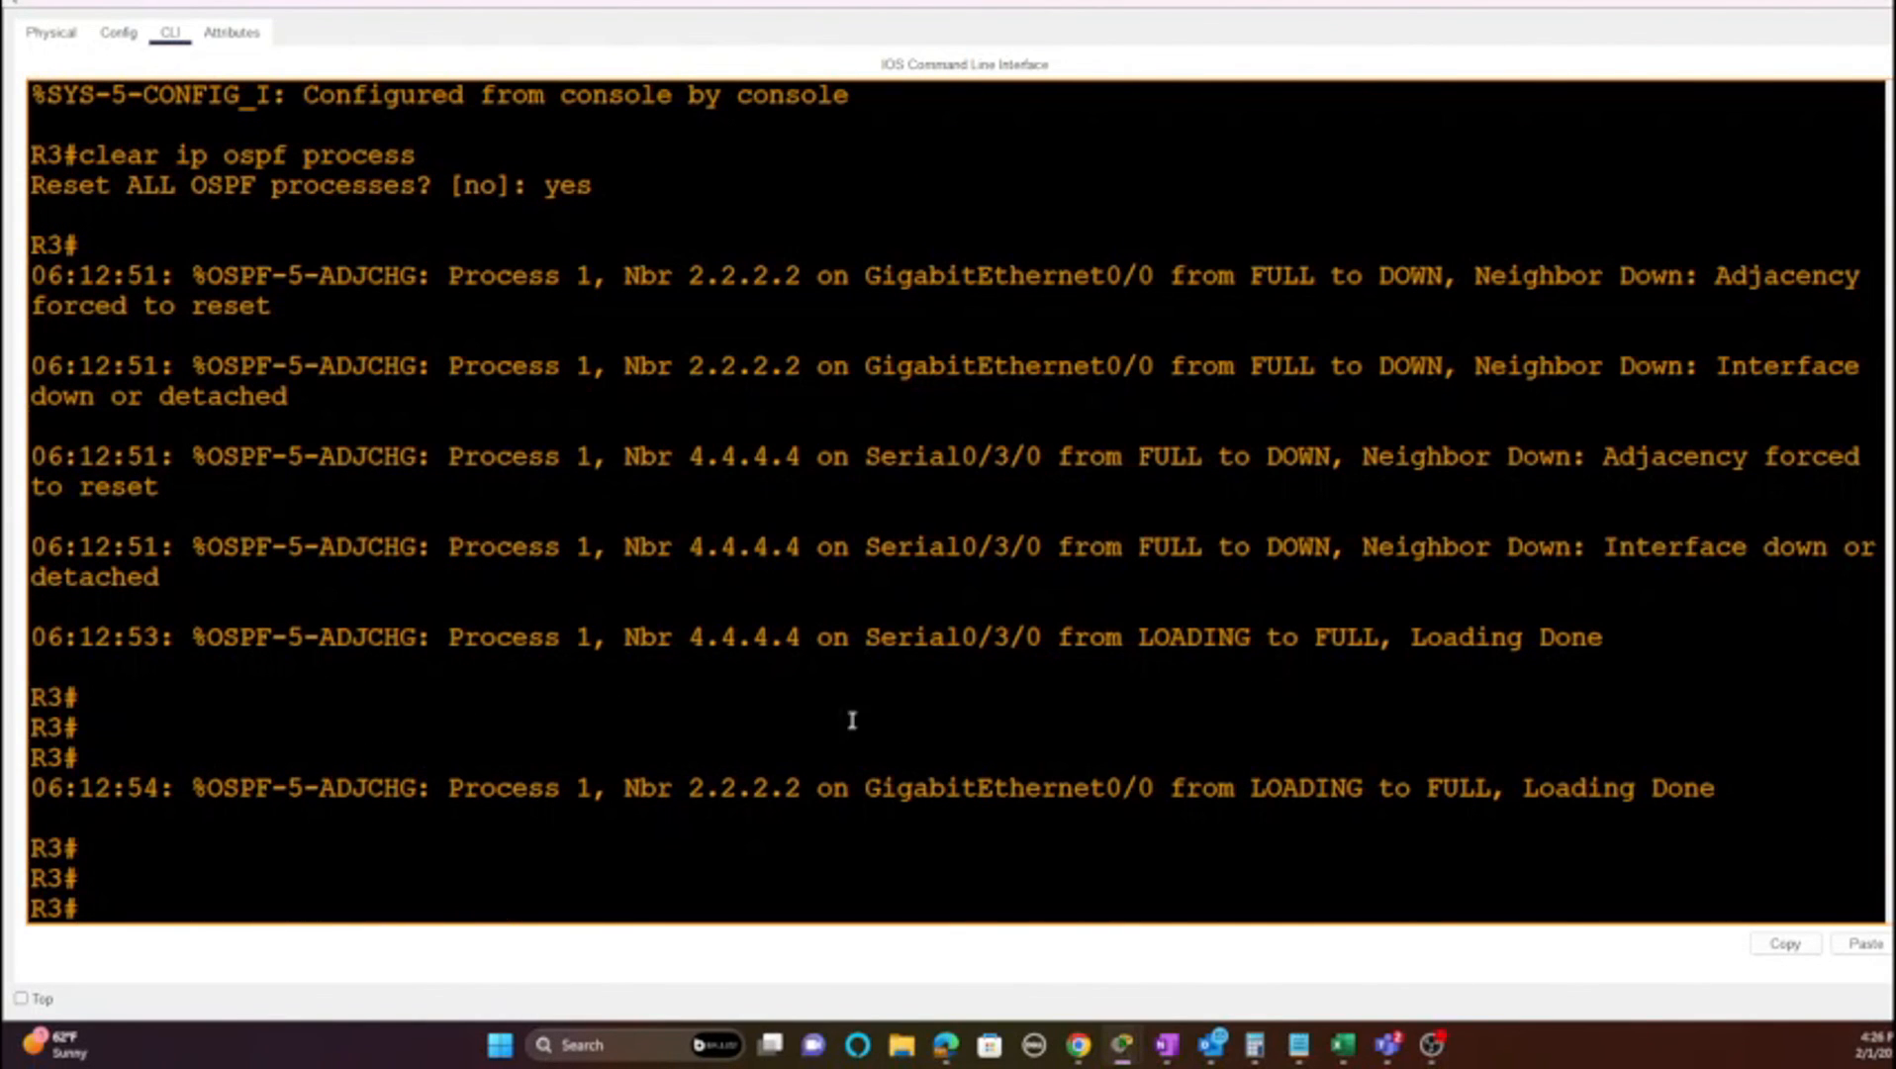
Step: Open R4's command line from the topology and enter privileged EXEC mode with en
{"action": "mouse_move", "coordinate": [1122, 1047]}
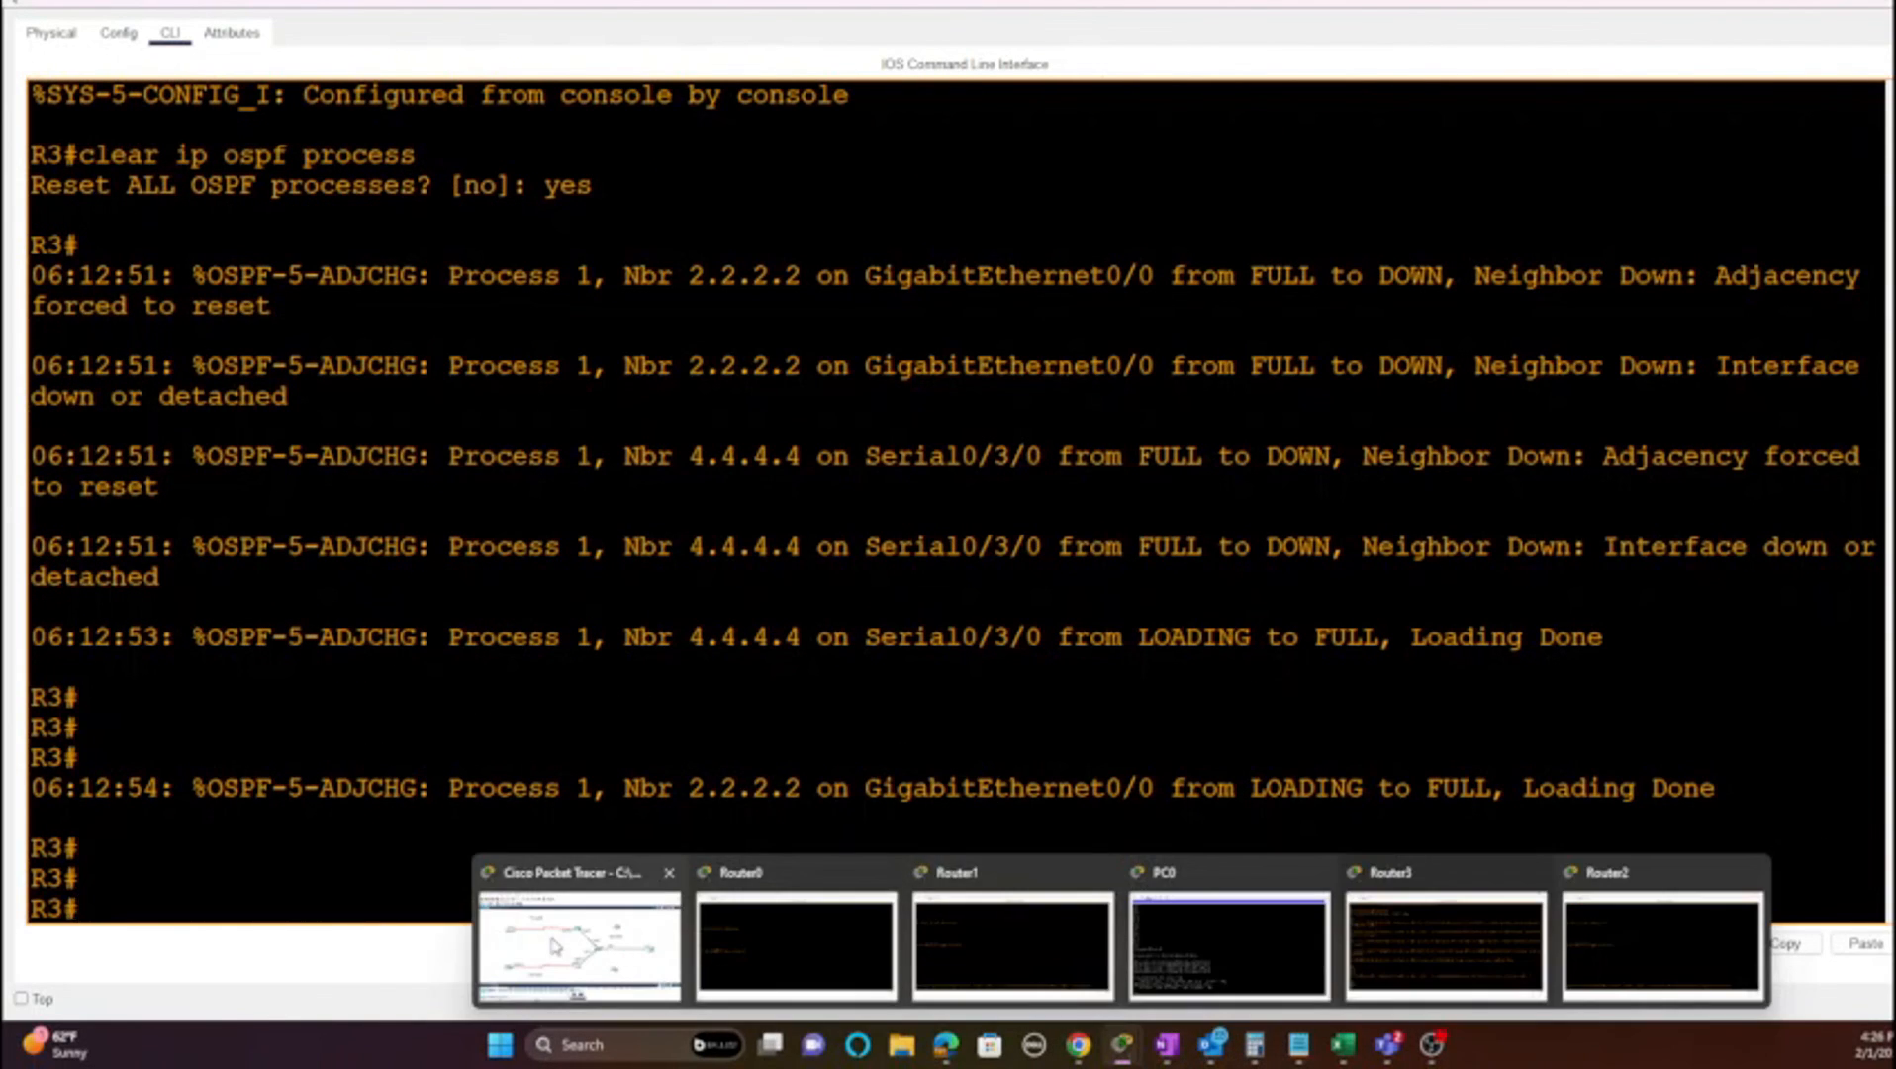
{"action": "left_click", "coordinate": [584, 936]}
{"action": "left_click", "coordinate": [265, 703]}
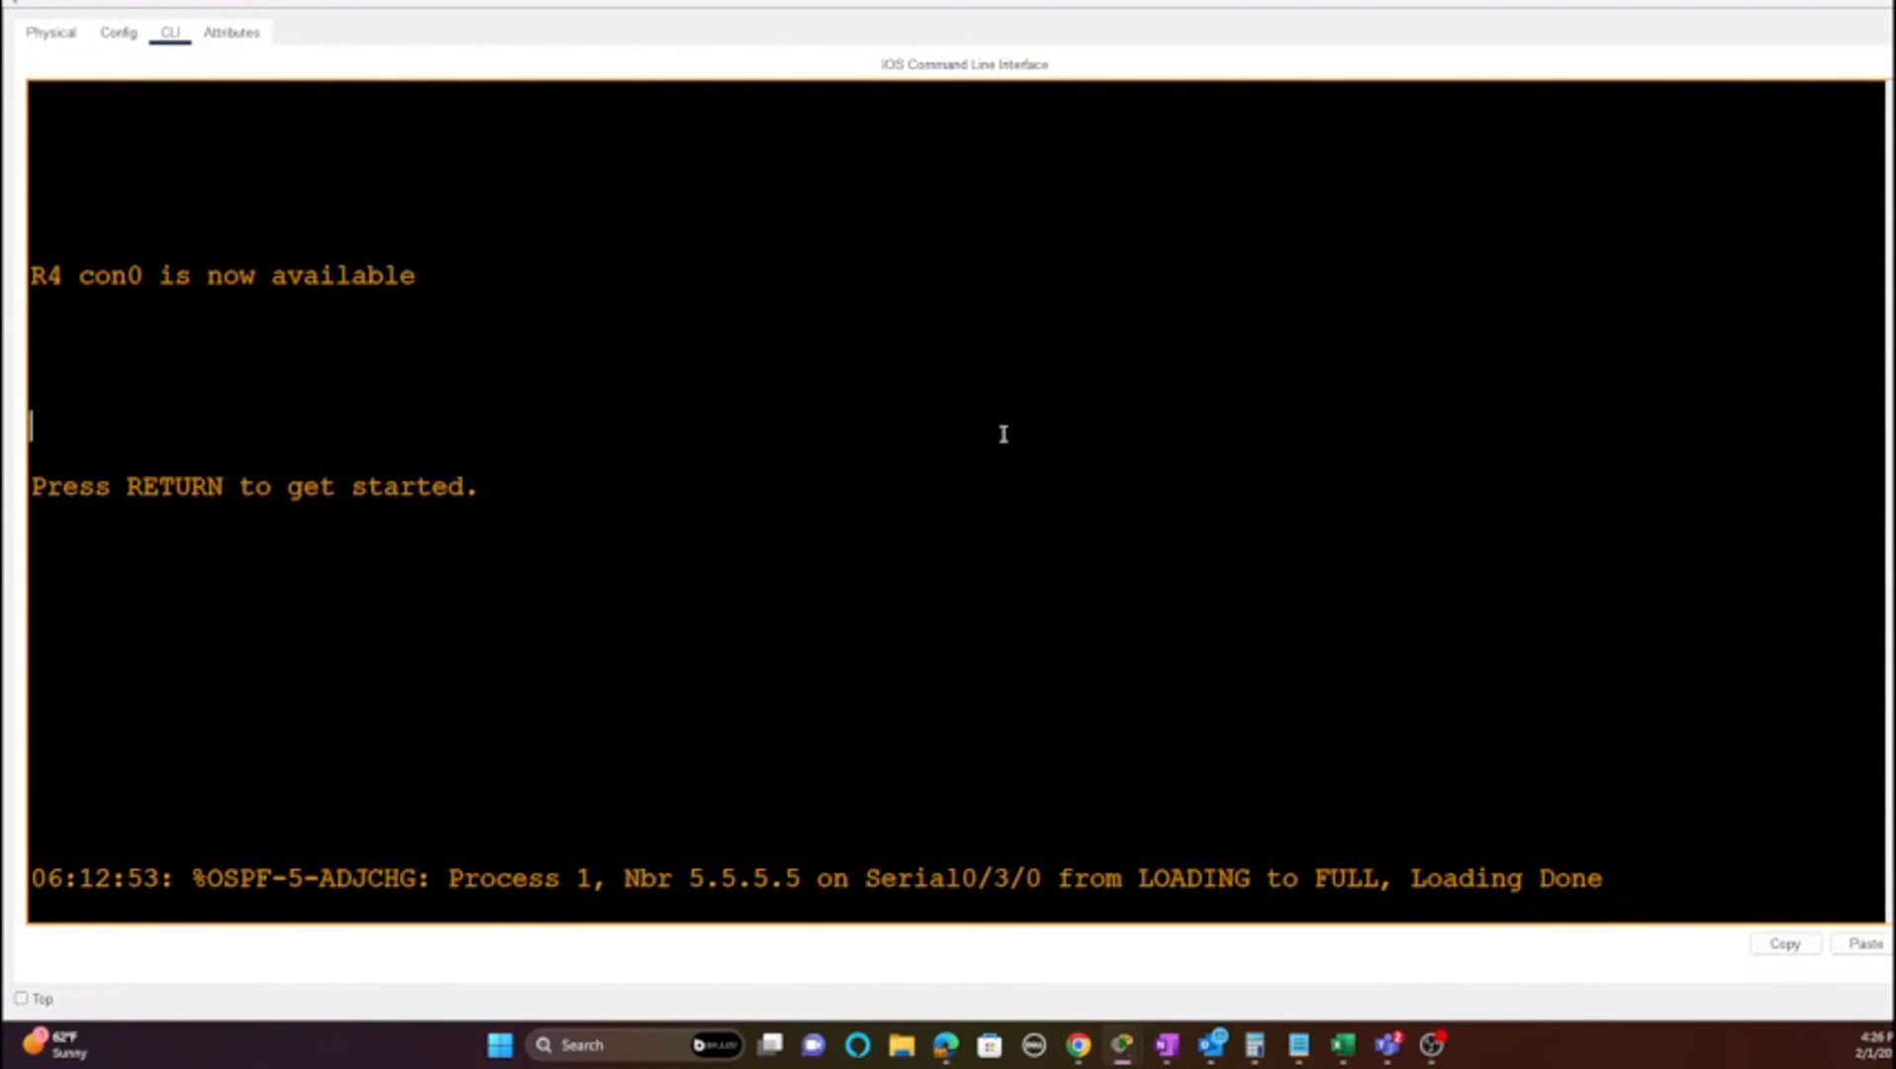
{"action": "key", "text": "Return"}
{"action": "key", "text": "Return"}
{"action": "key", "text": "Return"}
{"action": "type", "text": "end"}
{"action": "key", "text": "Return"}
{"action": "type", "text": "en"}
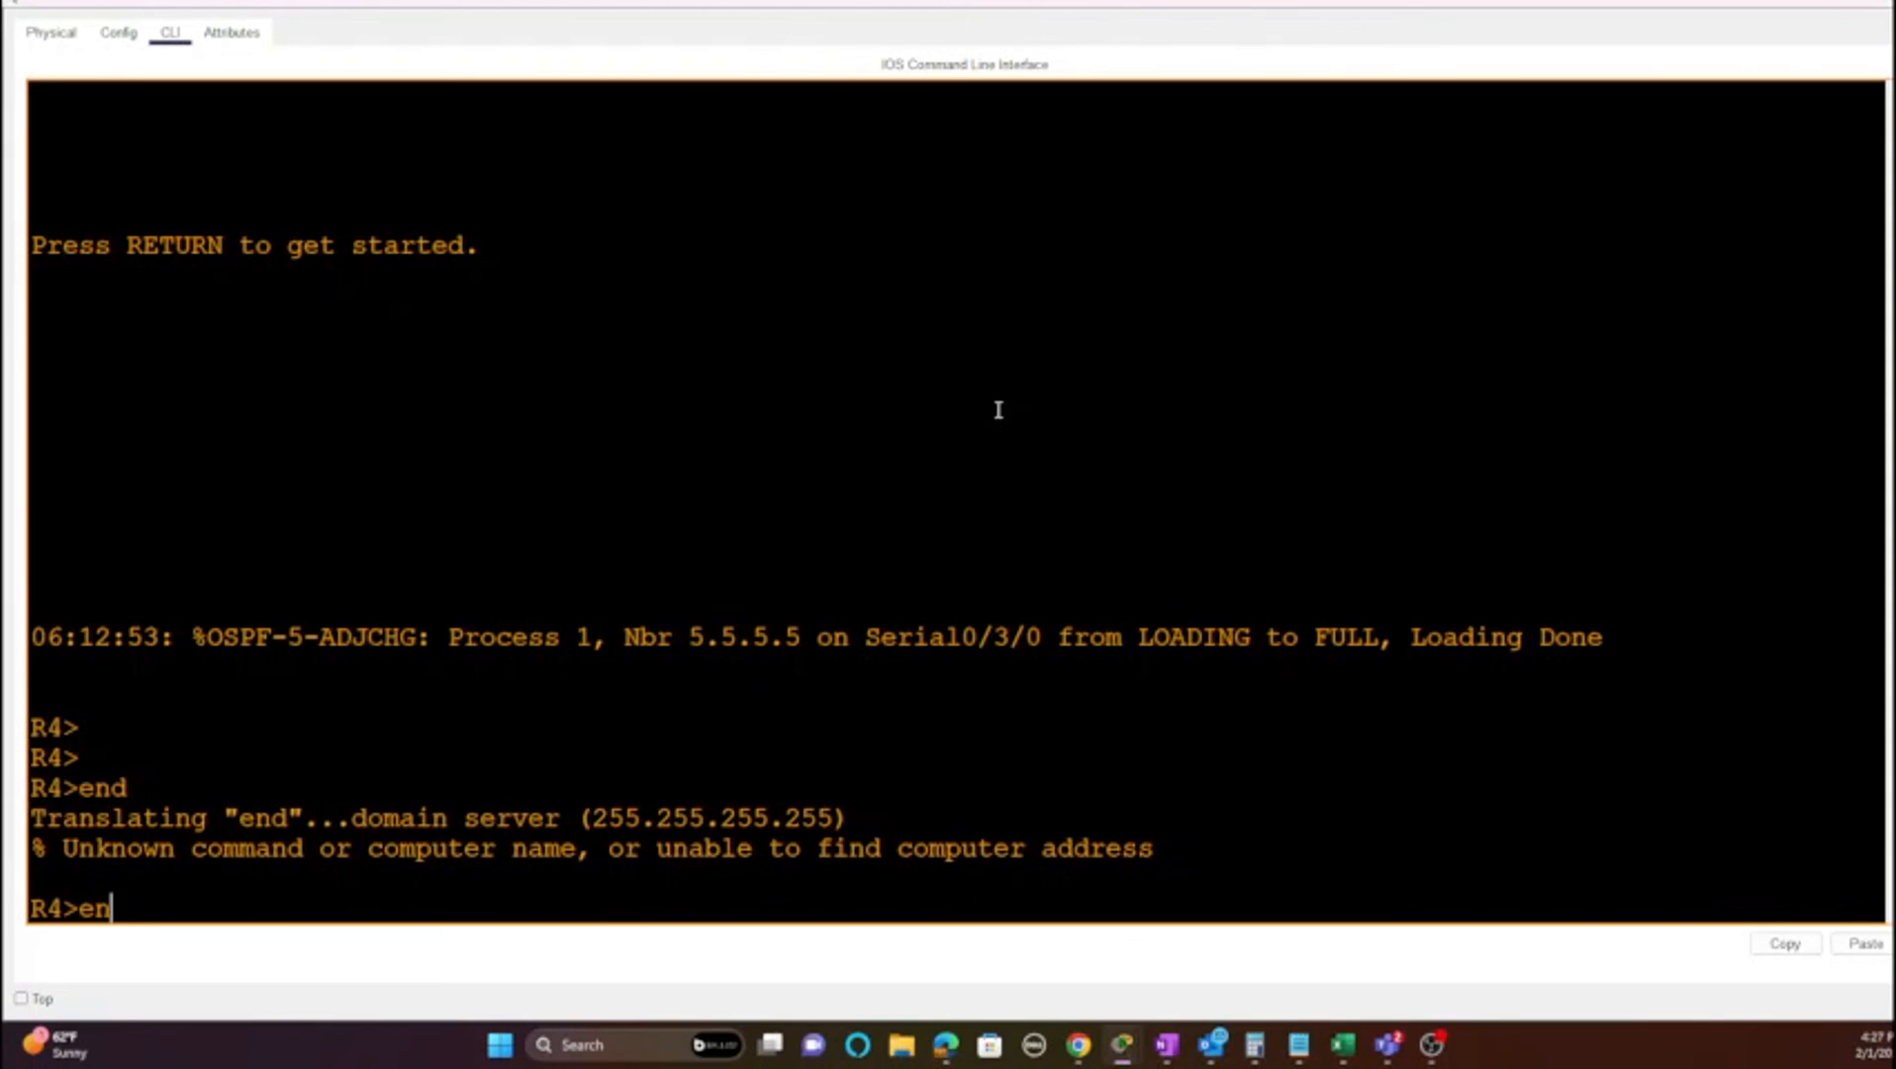
{"action": "key", "text": "Return"}
{"action": "key", "text": "Return"}
{"action": "key", "text": "Return"}
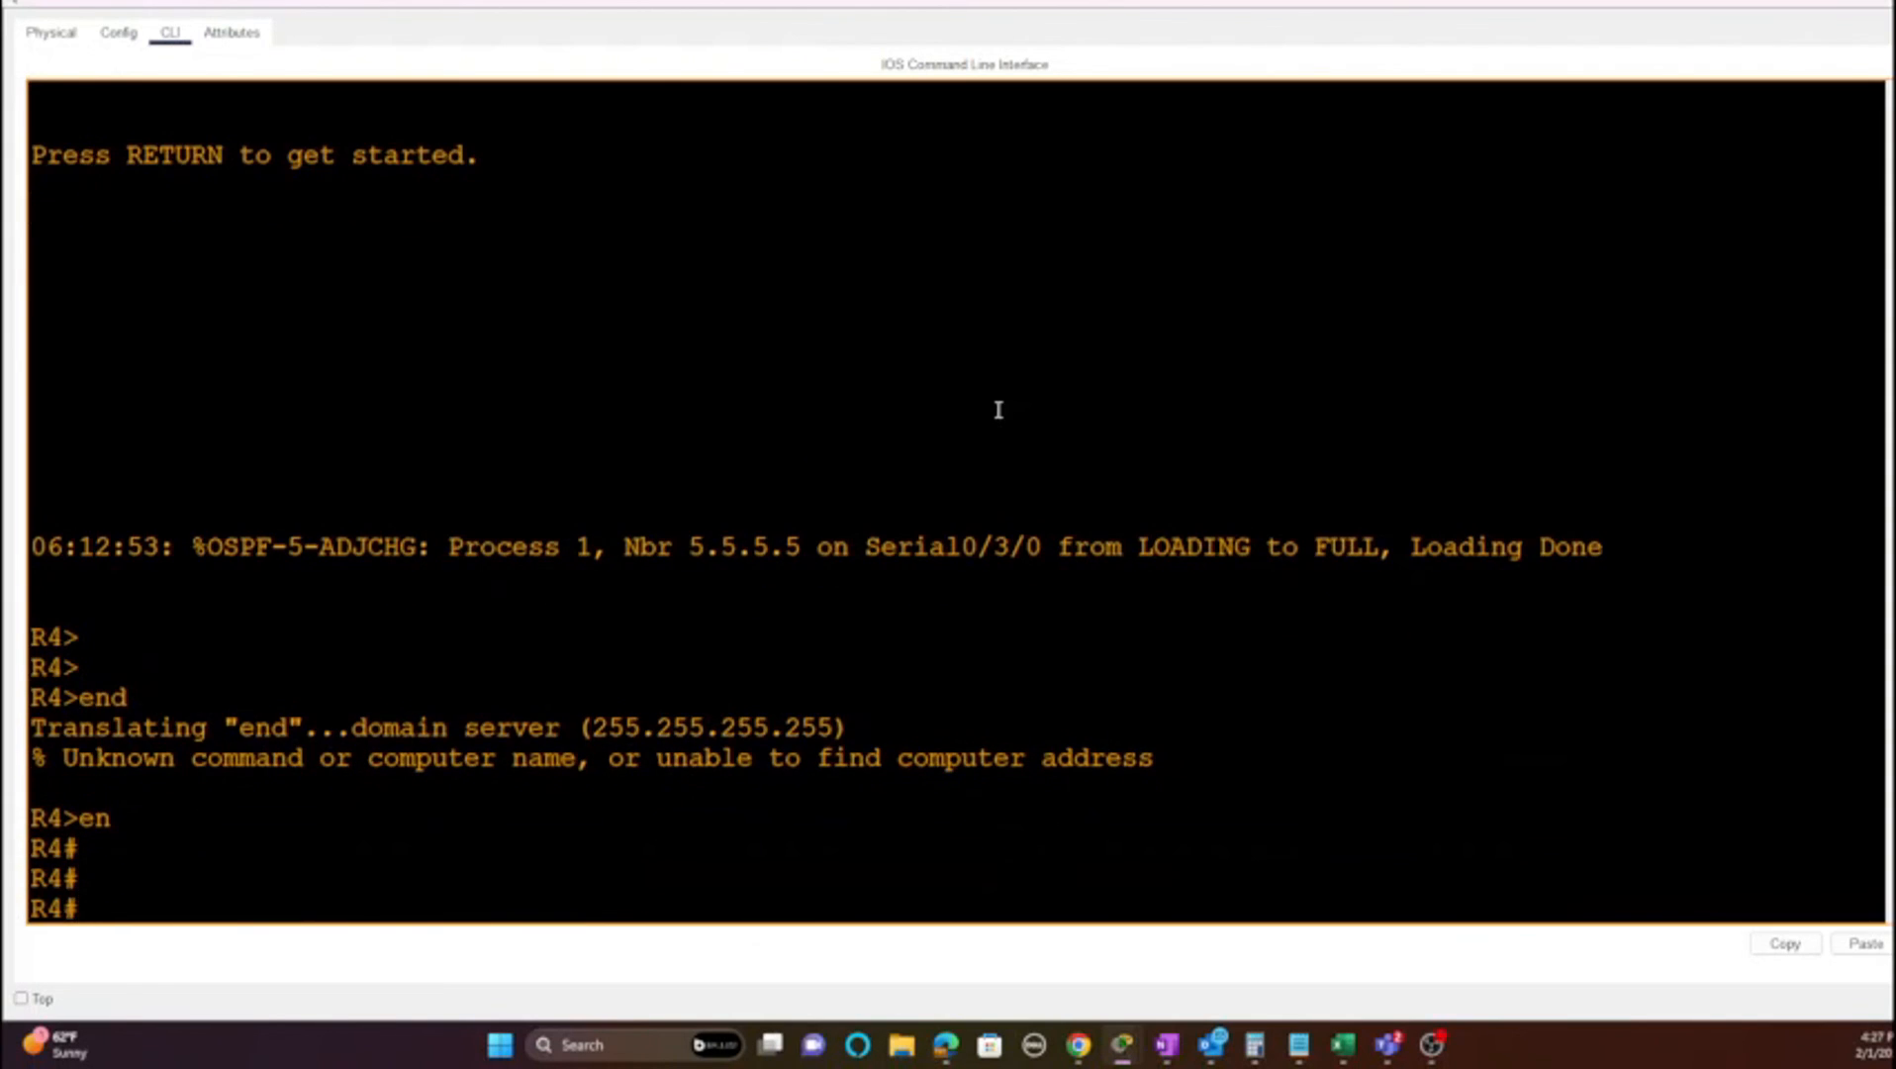
Step: Display R4's OSPF neighbor table with sh ip ospf neigh and compare its neighbor ID with the earlier output in the console history
{"action": "type", "text": "sh ip ospf neigh"}
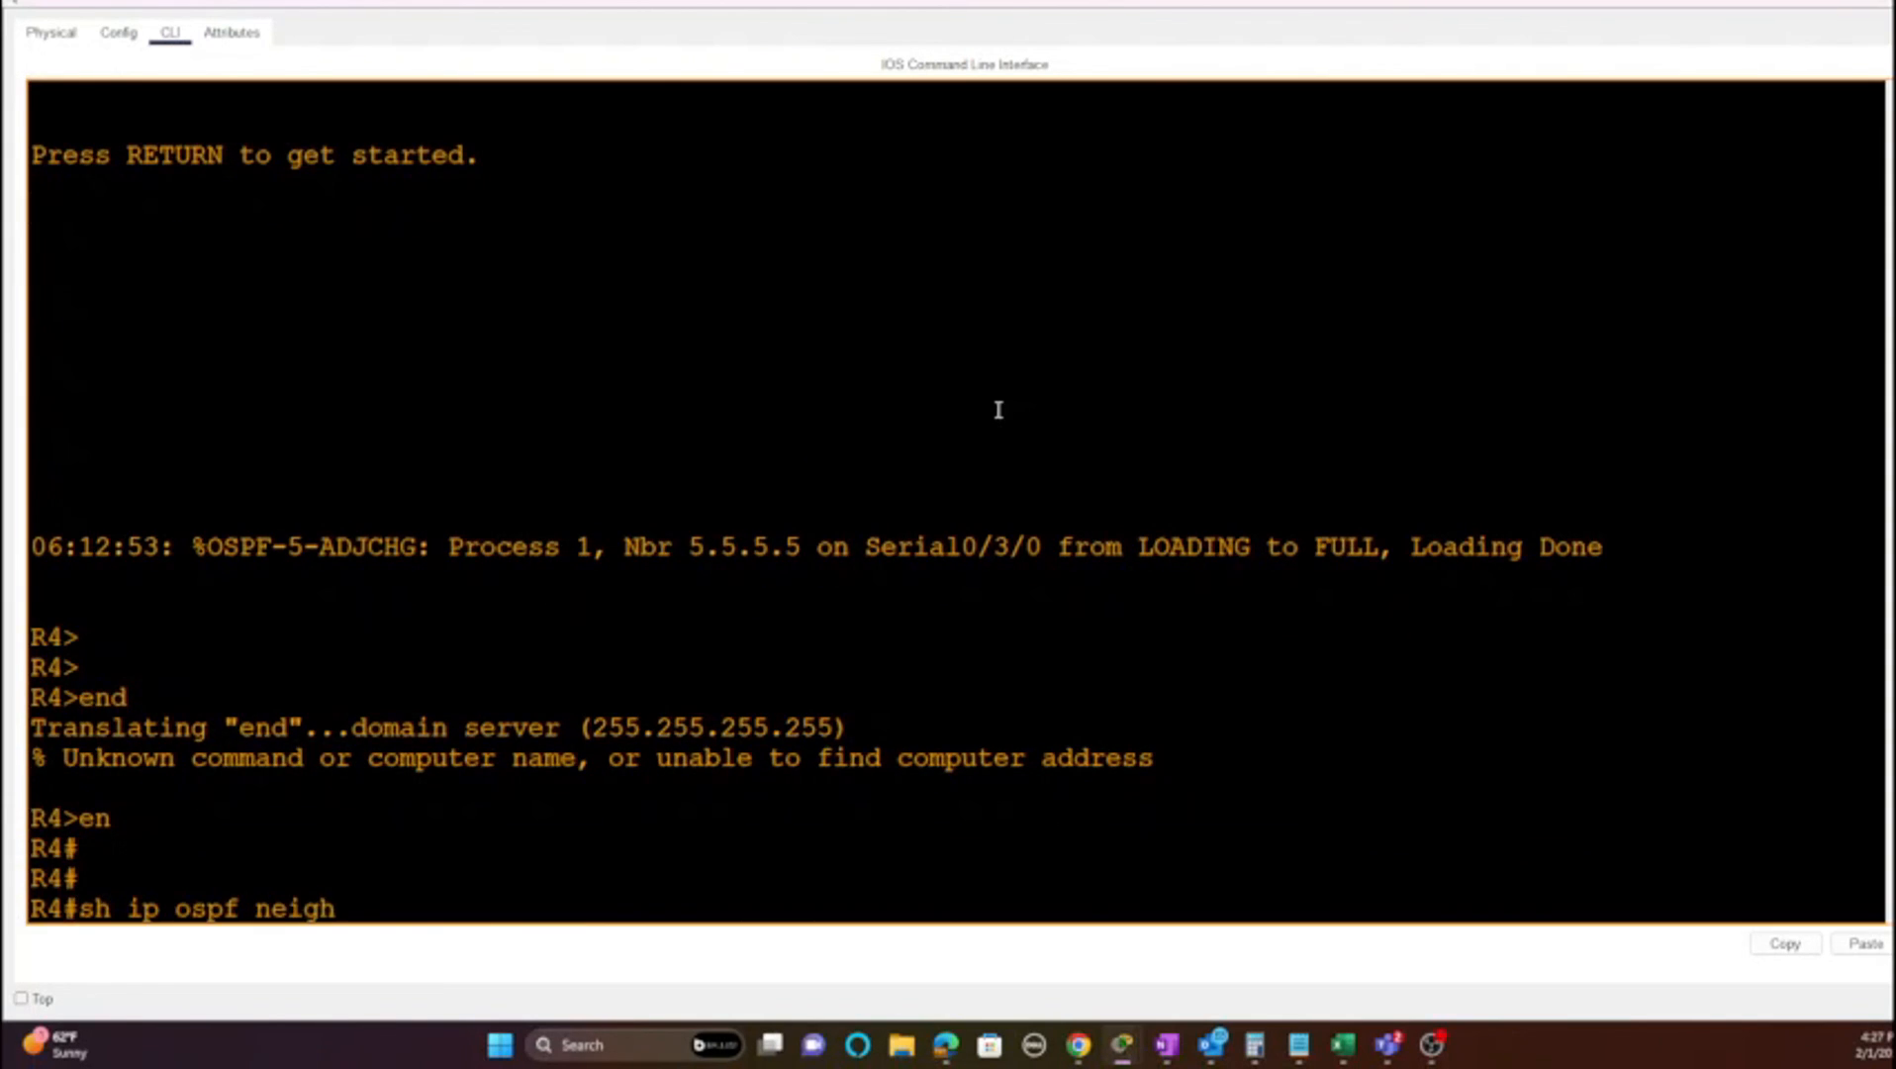
{"action": "key", "text": "Return"}
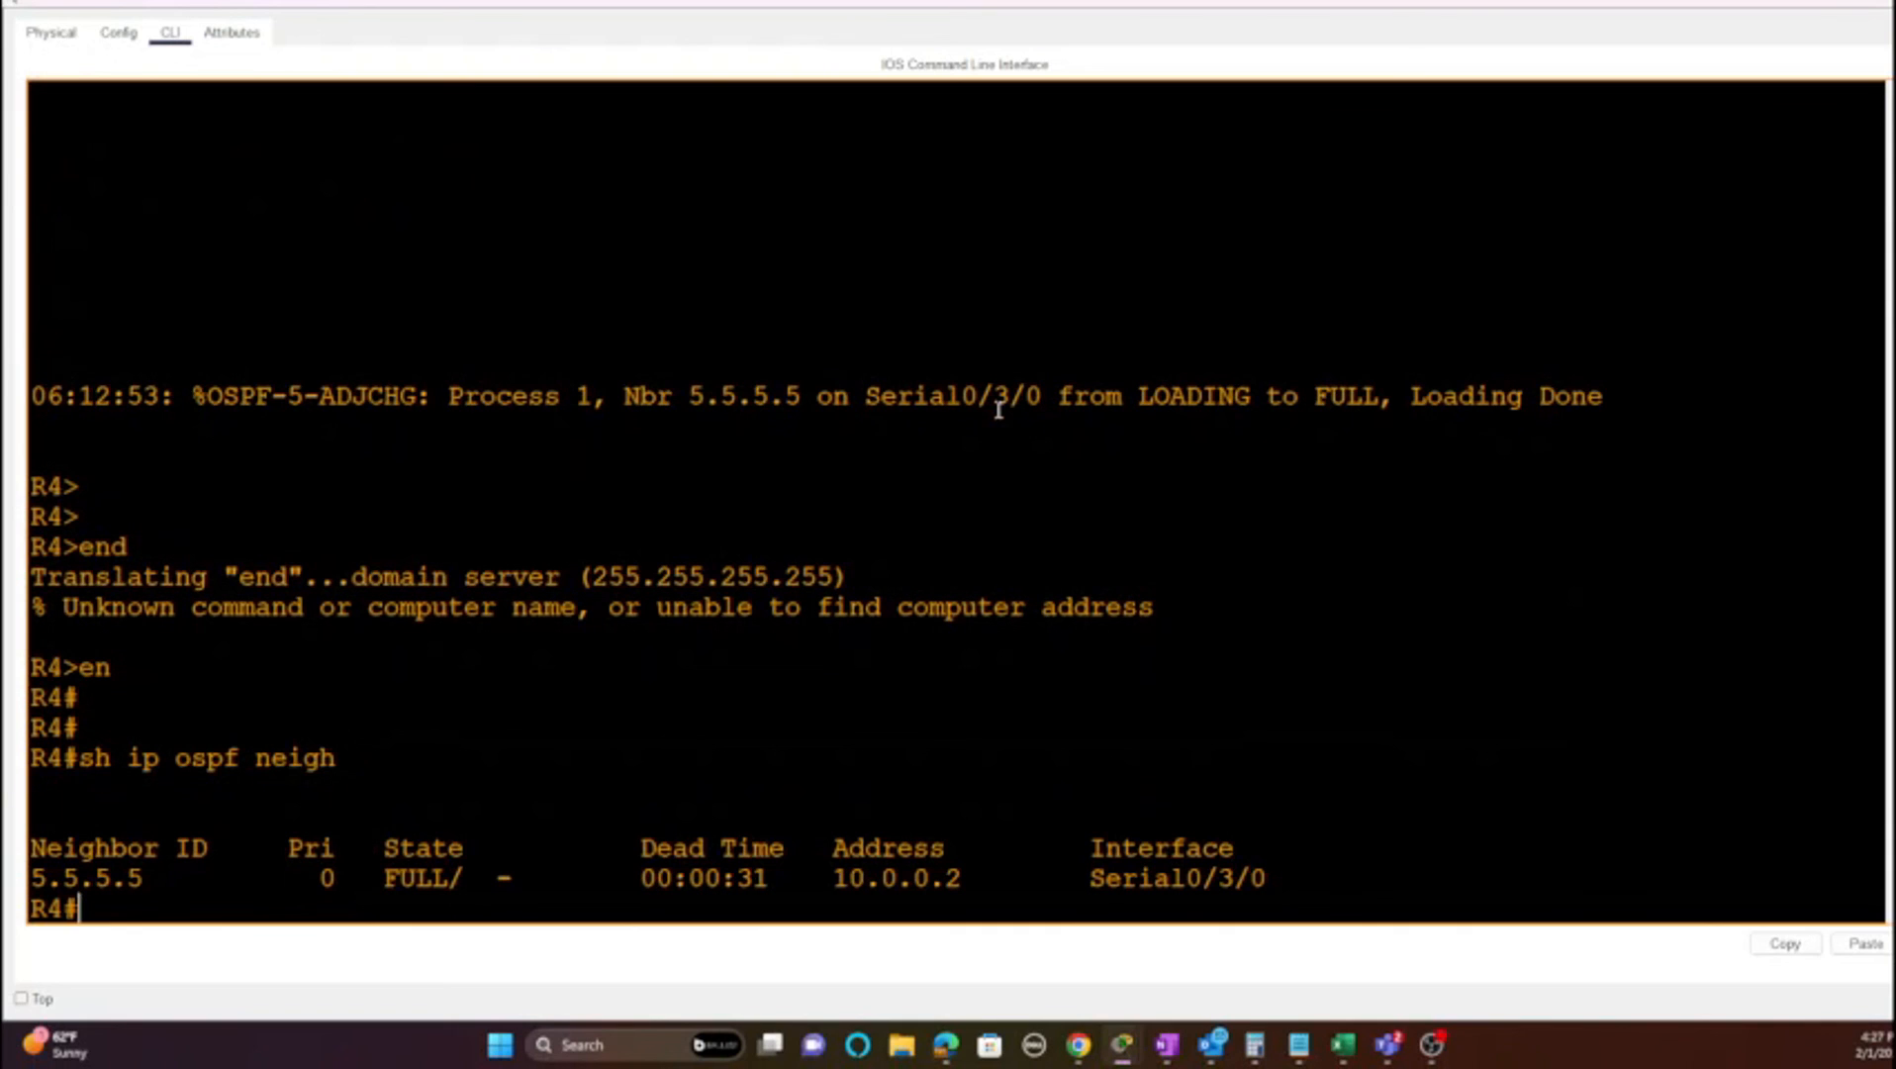
{"action": "scroll", "coordinate": [597, 643], "scroll_direction": "up", "scroll_amount": 11}
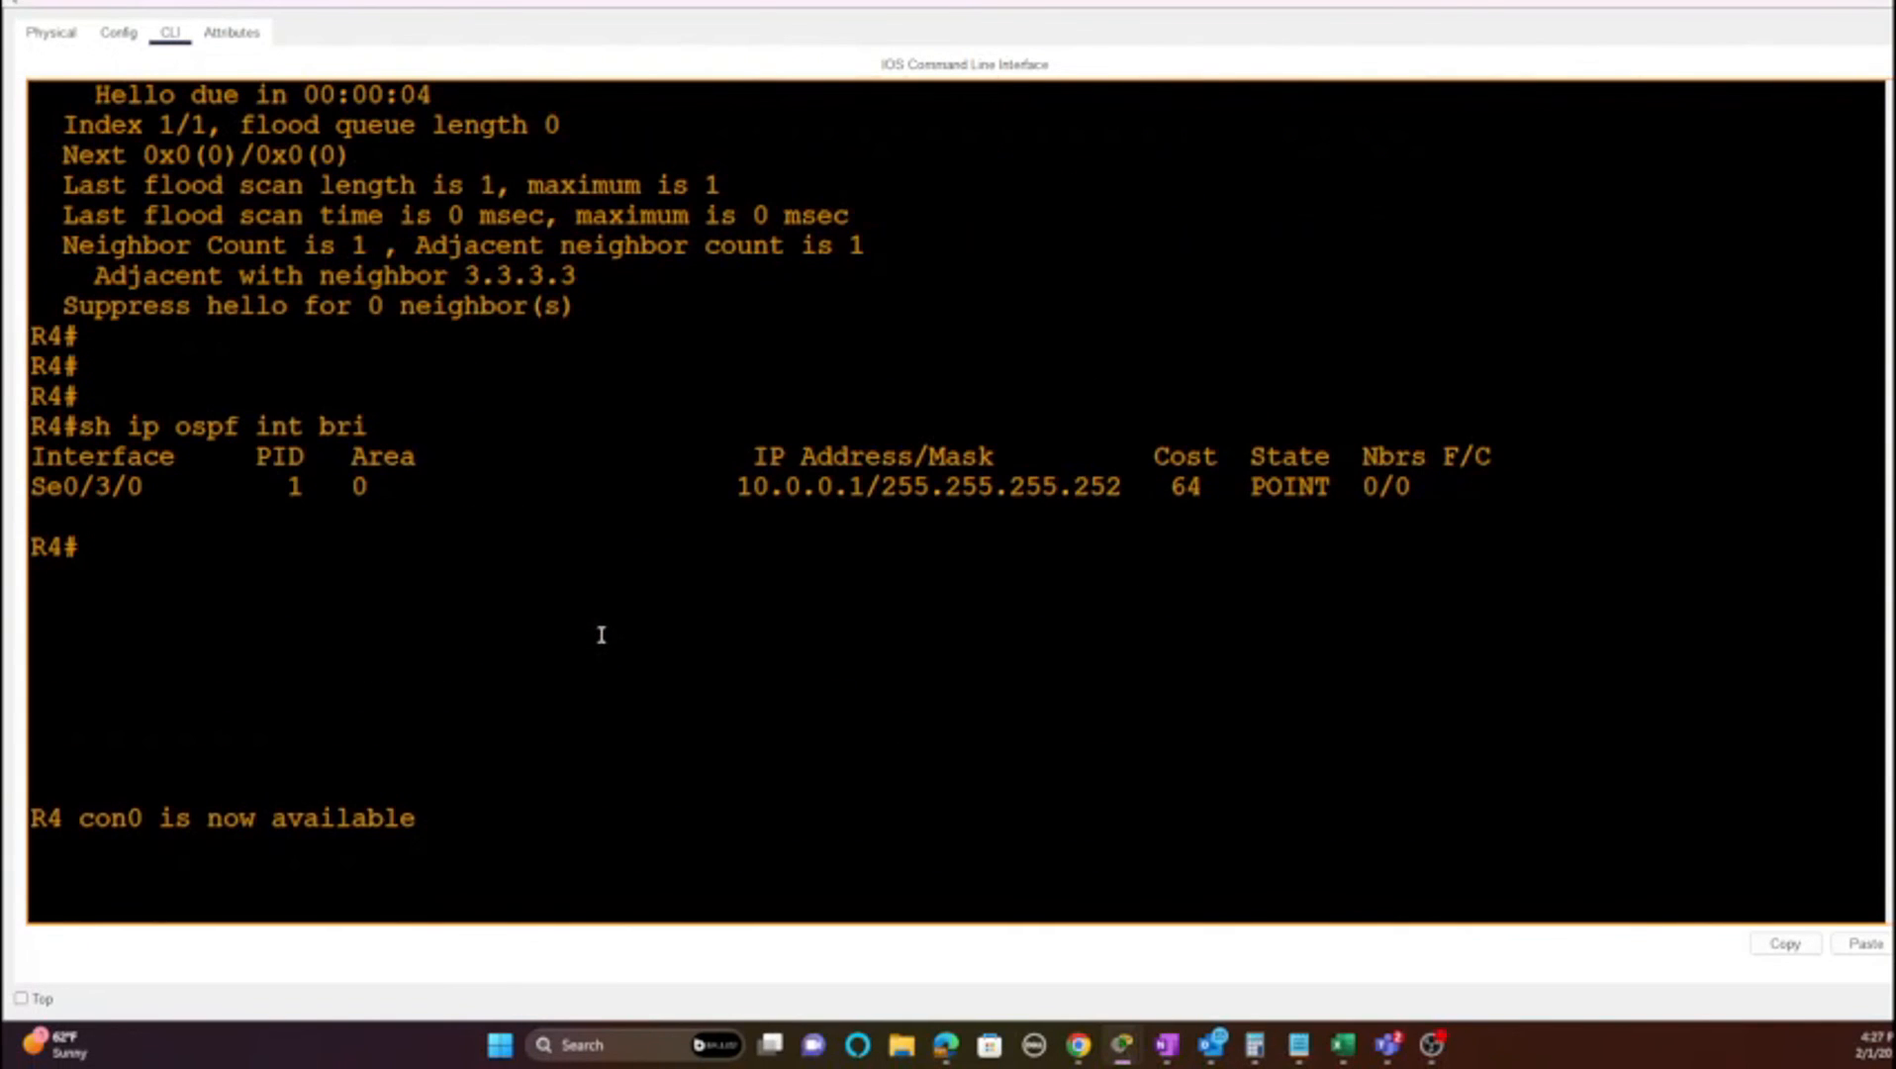
{"action": "scroll", "coordinate": [248, 424], "scroll_direction": "up", "scroll_amount": 7}
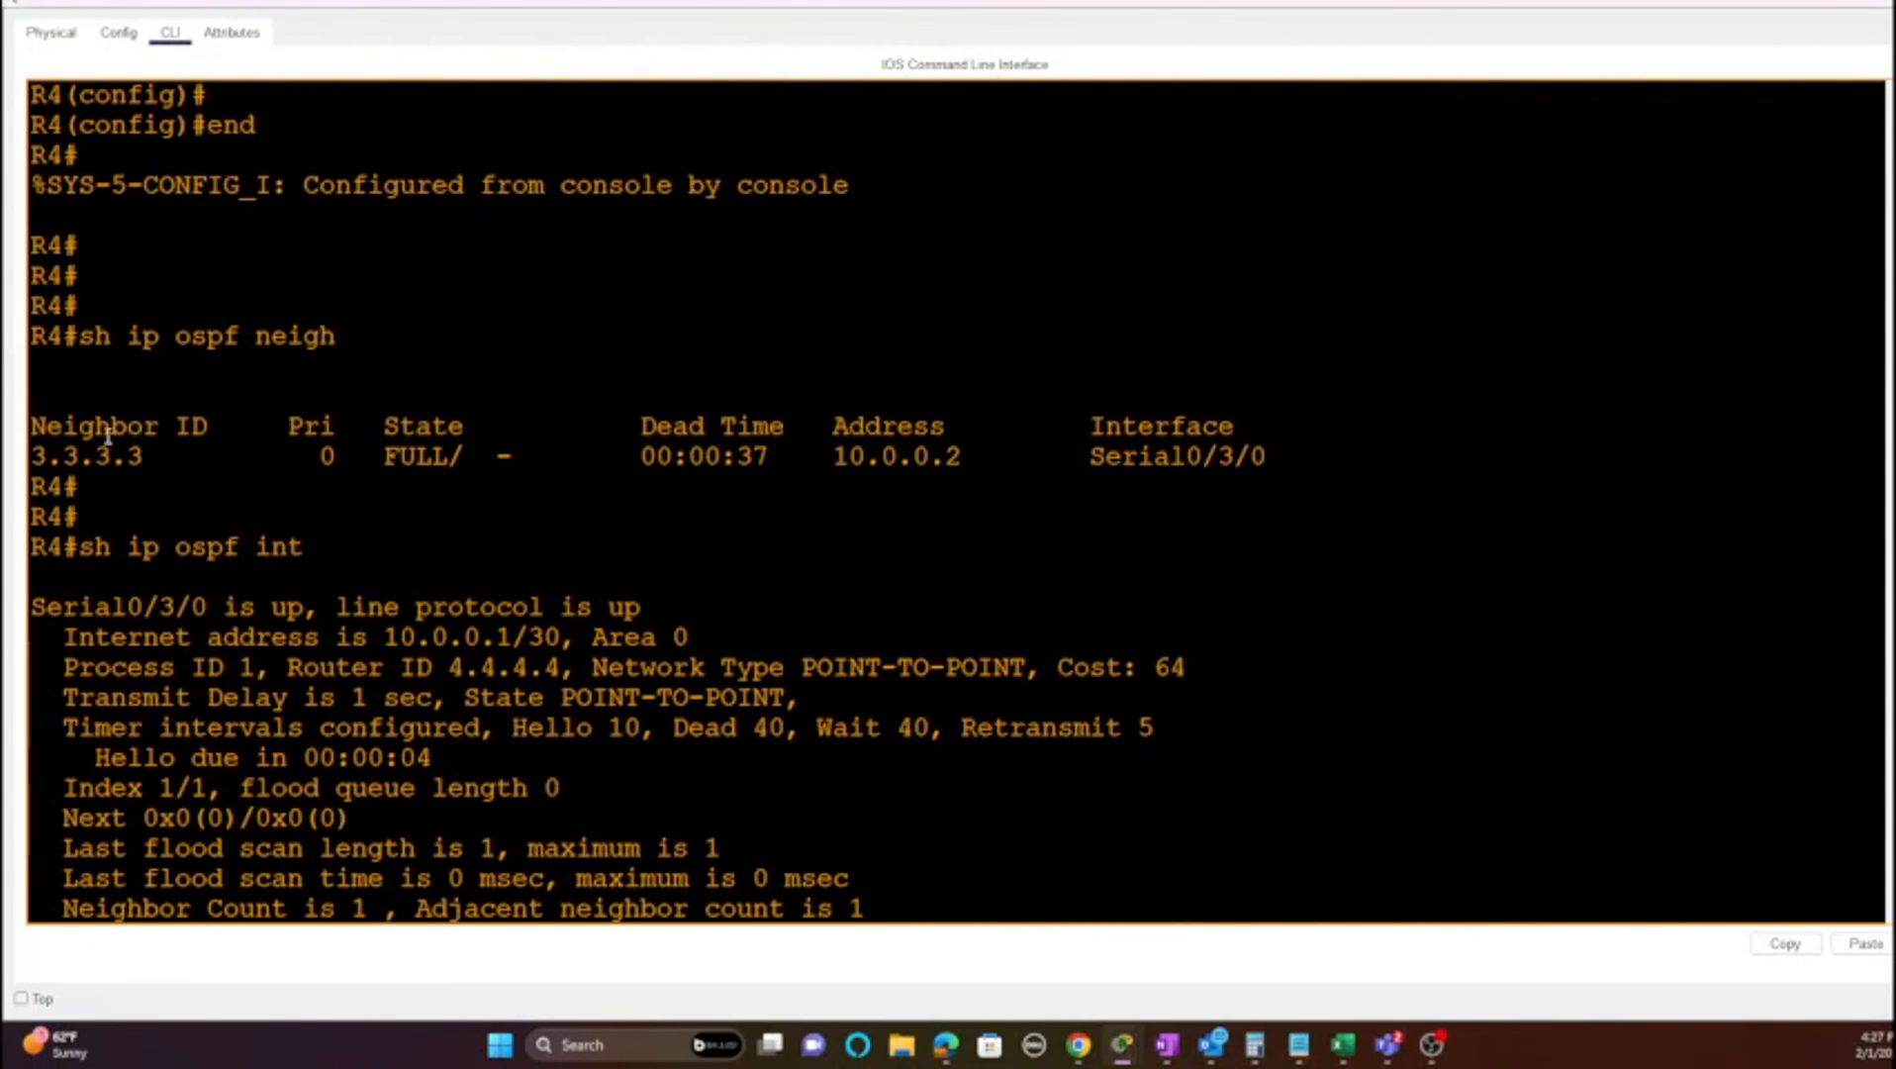
{"action": "left_click_drag", "start_coordinate": [176, 455], "coordinate": [8, 430]}
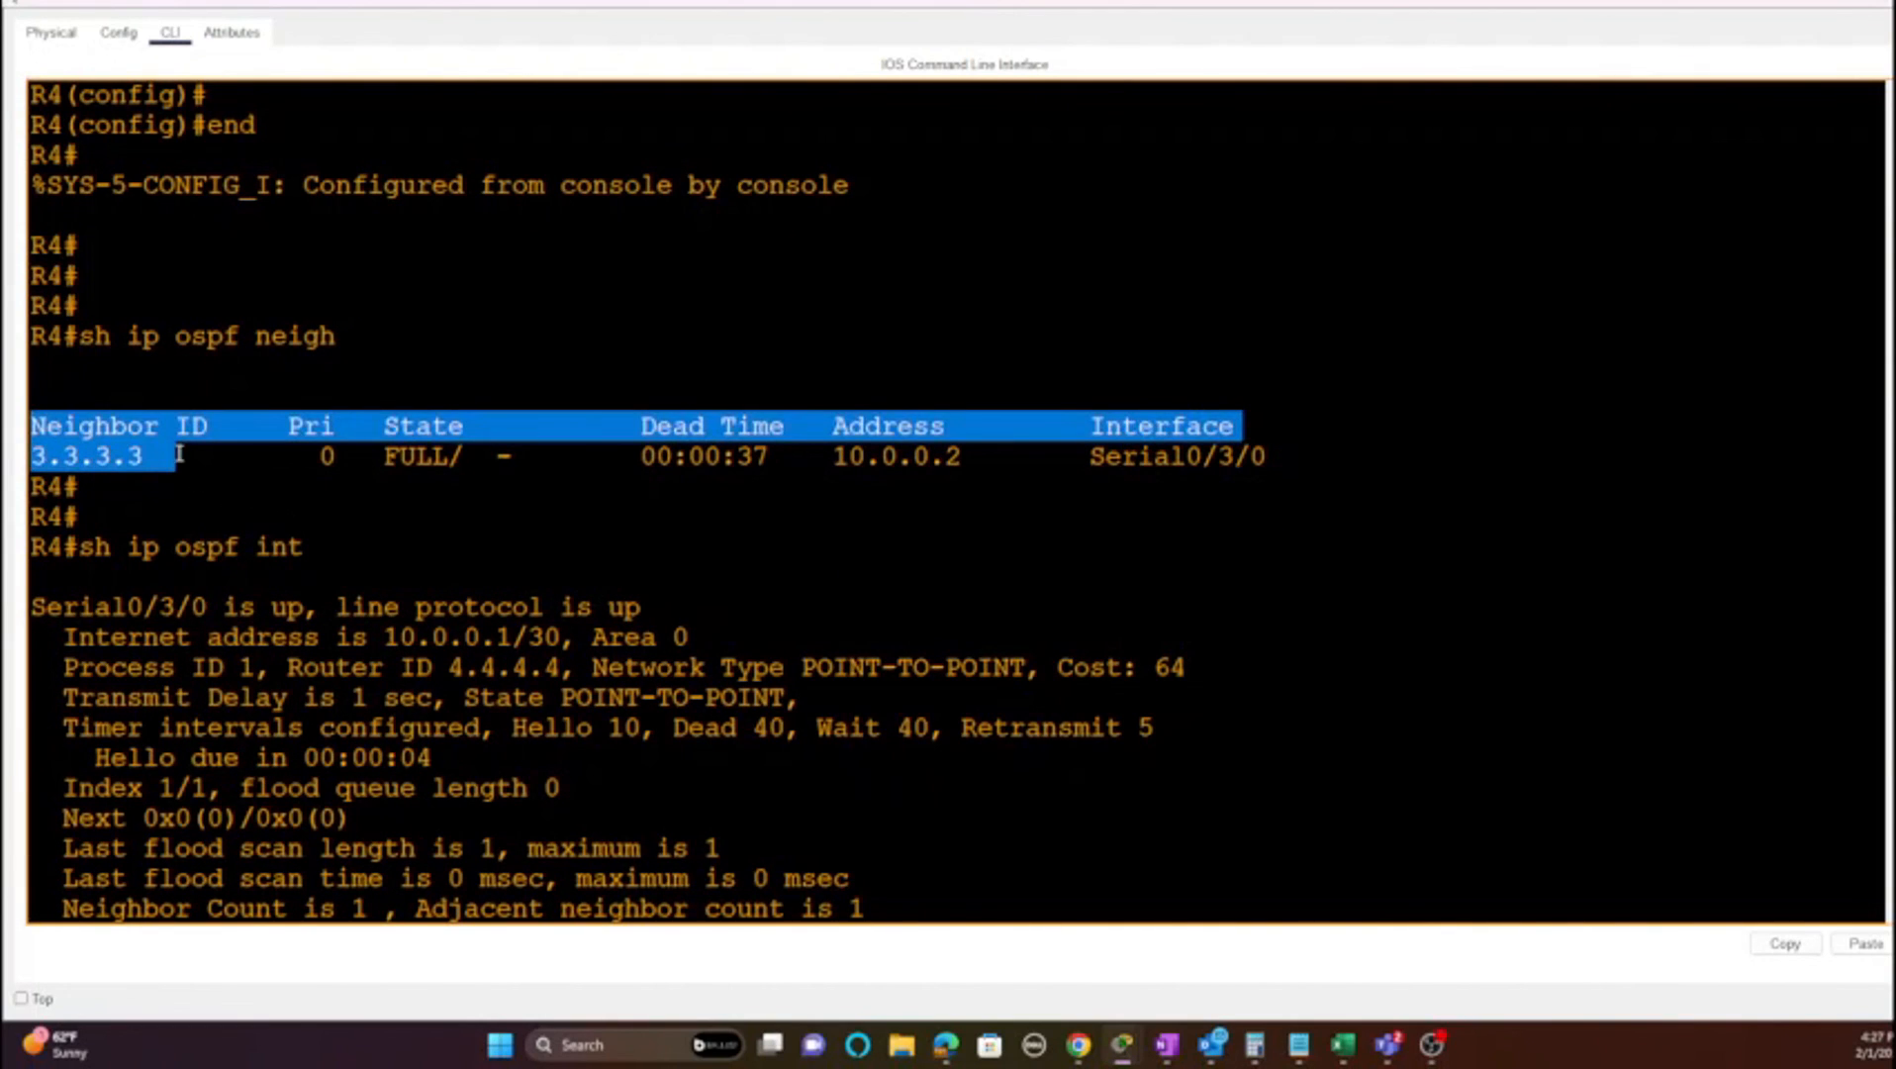
{"action": "left_click", "coordinate": [179, 454]}
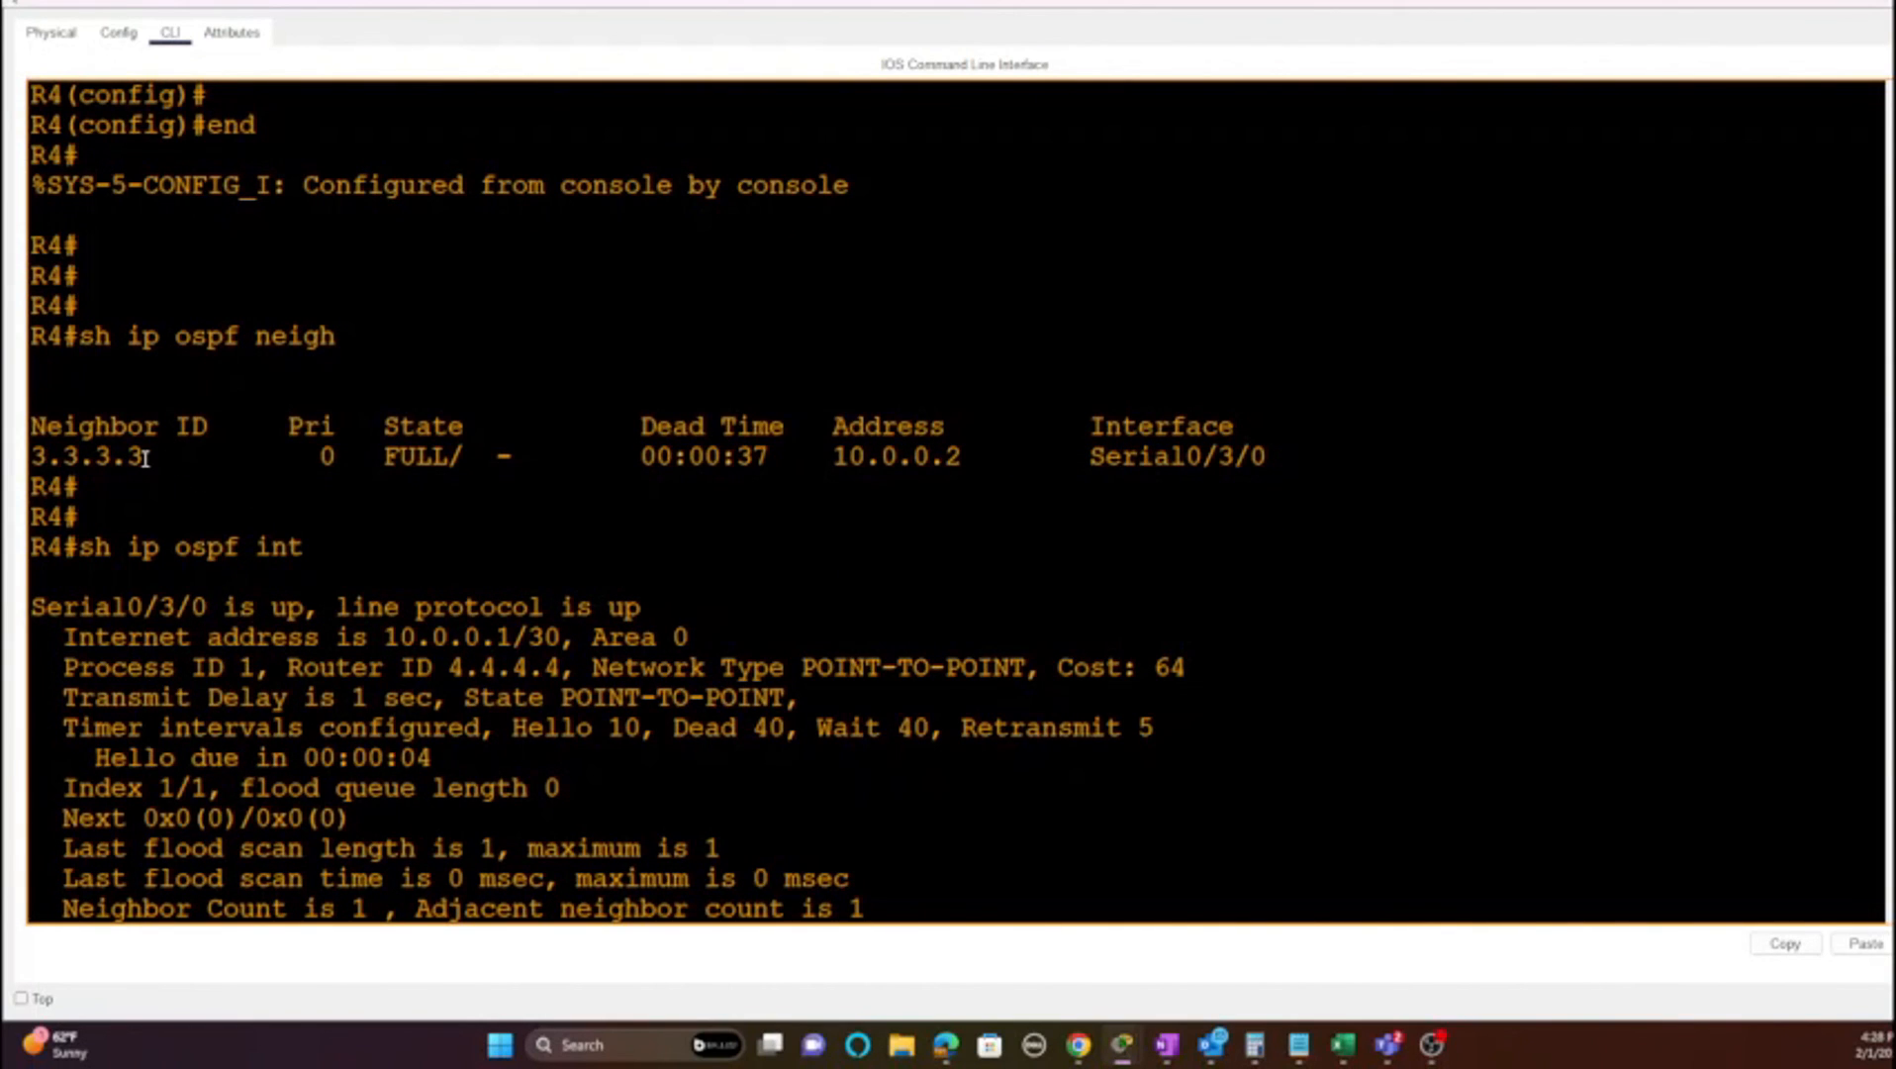
Step: Locate R3 in the topology, return to R4's command line, and examine the neighbor ID in the latest neighbor table
{"action": "mouse_move", "coordinate": [1121, 1044]}
{"action": "left_click", "coordinate": [624, 916]}
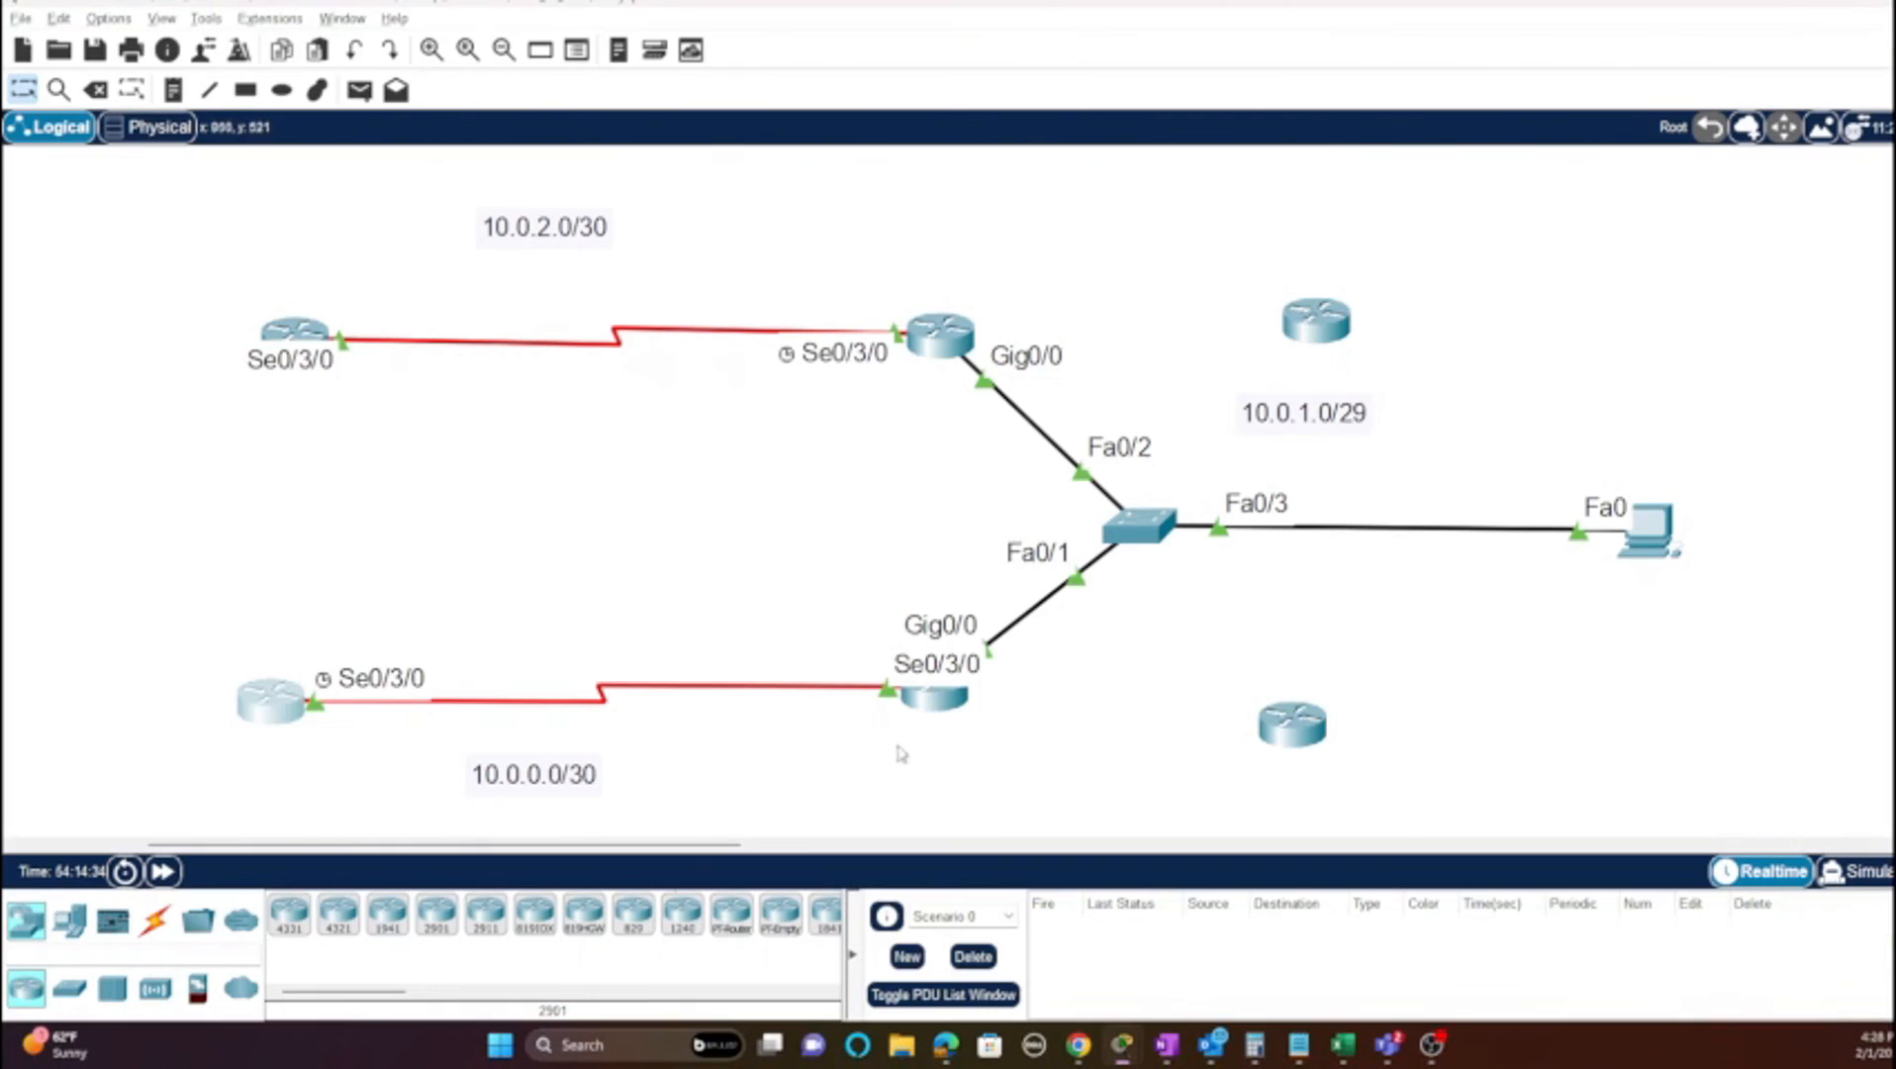
{"action": "mouse_move", "coordinate": [933, 699]}
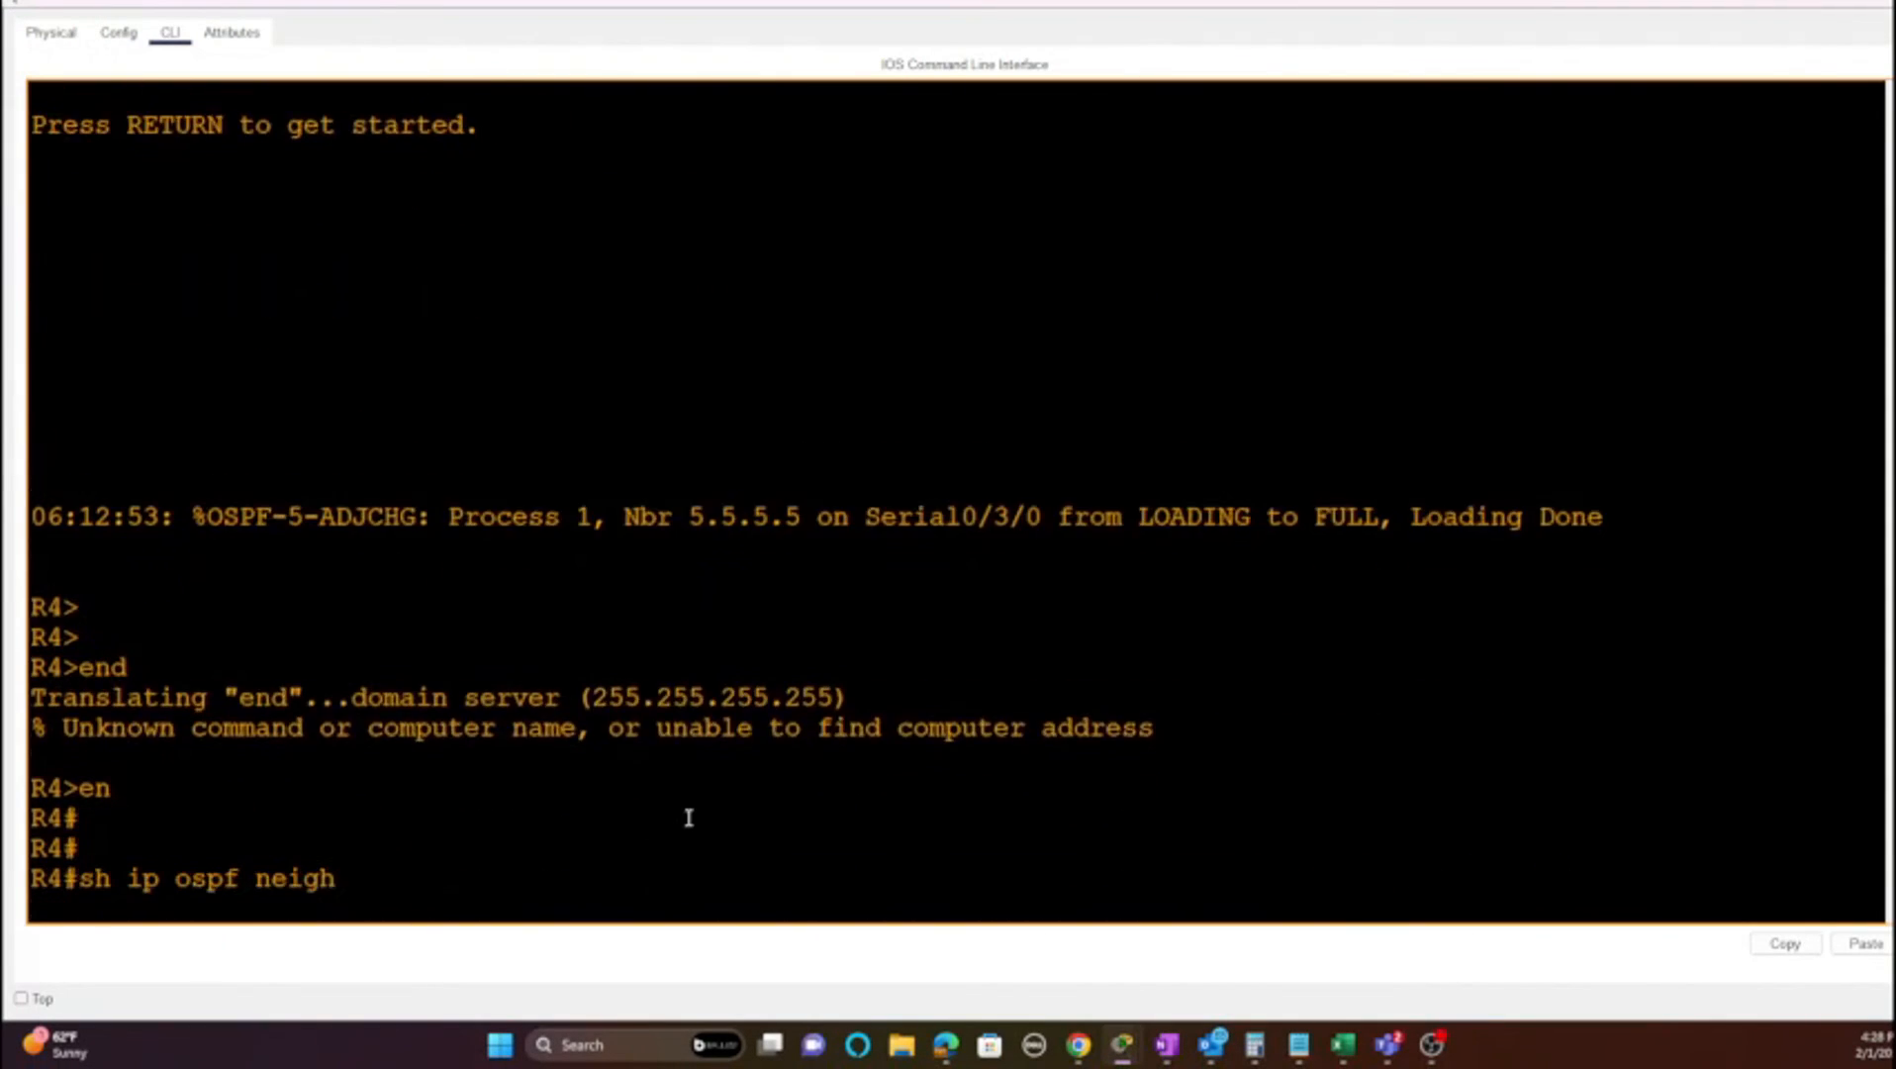
{"action": "key", "text": "Return"}
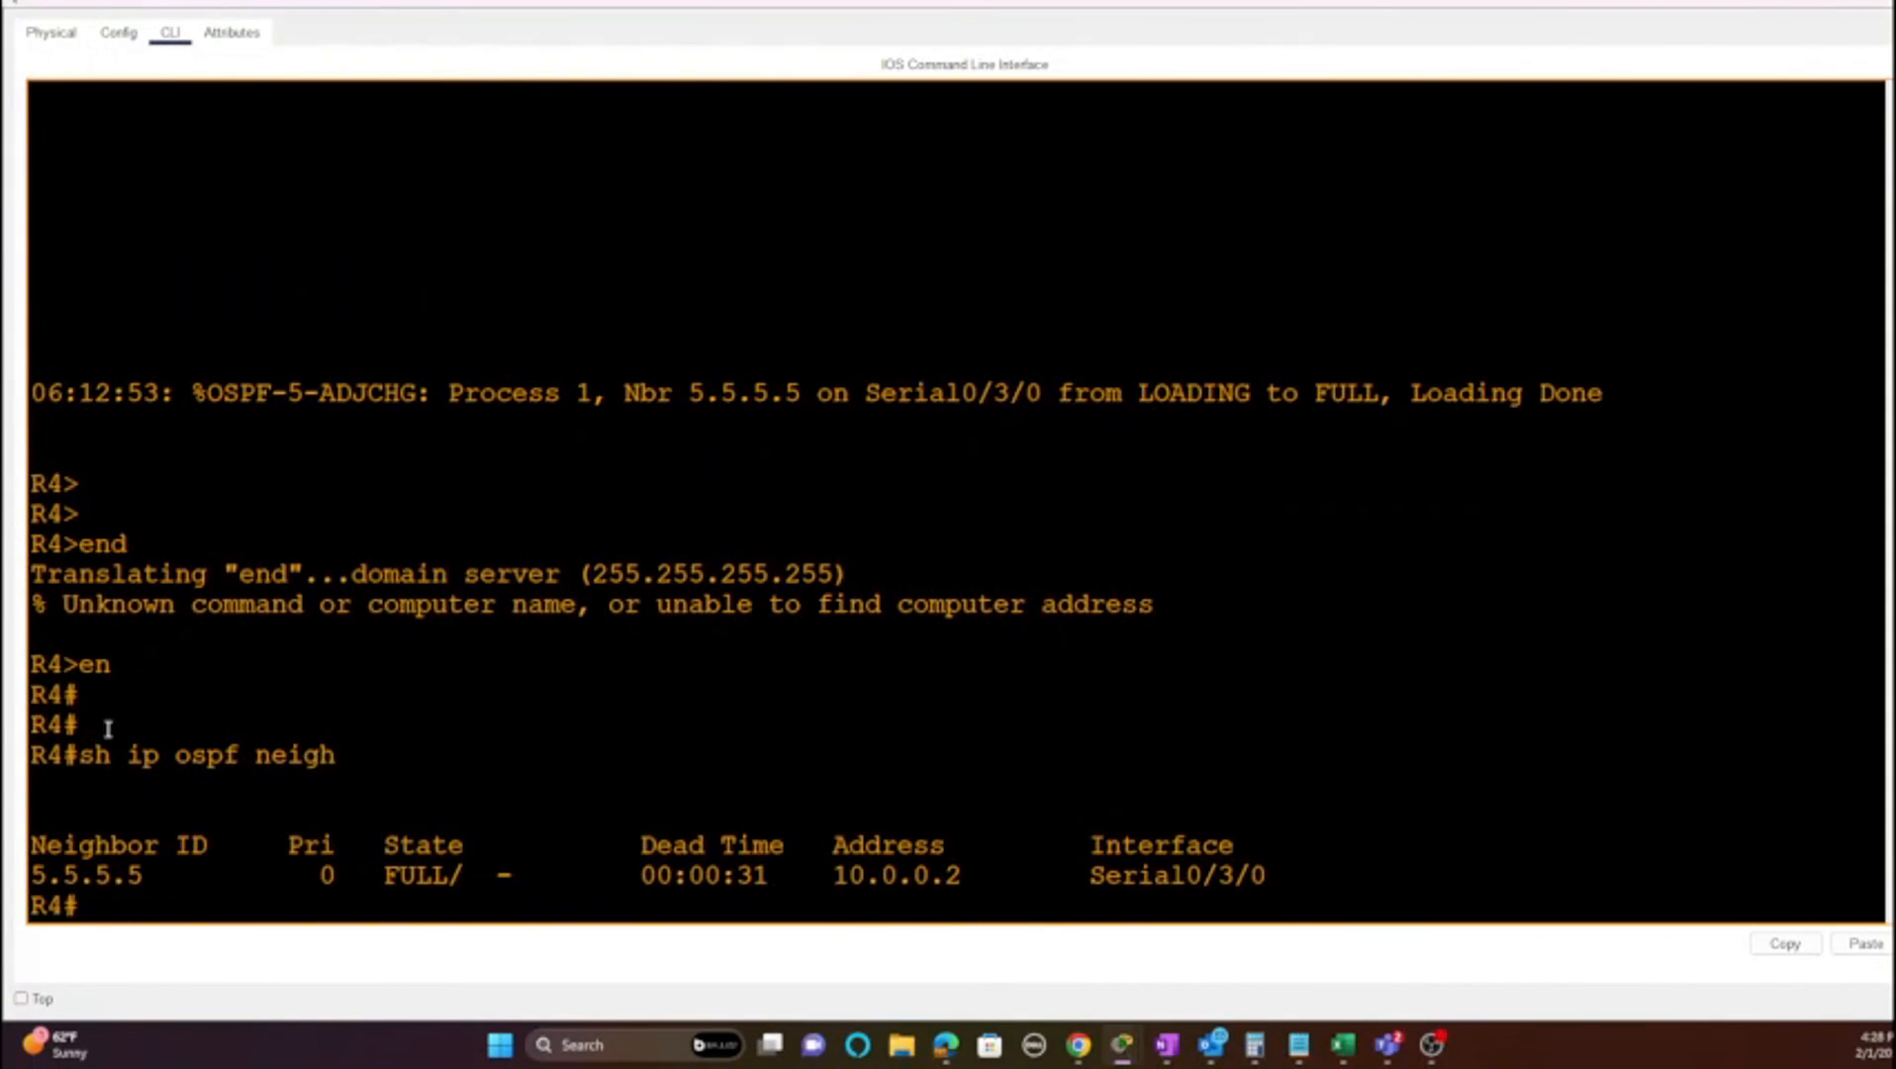
{"action": "left_click_drag", "start_coordinate": [143, 875], "coordinate": [31, 875]}
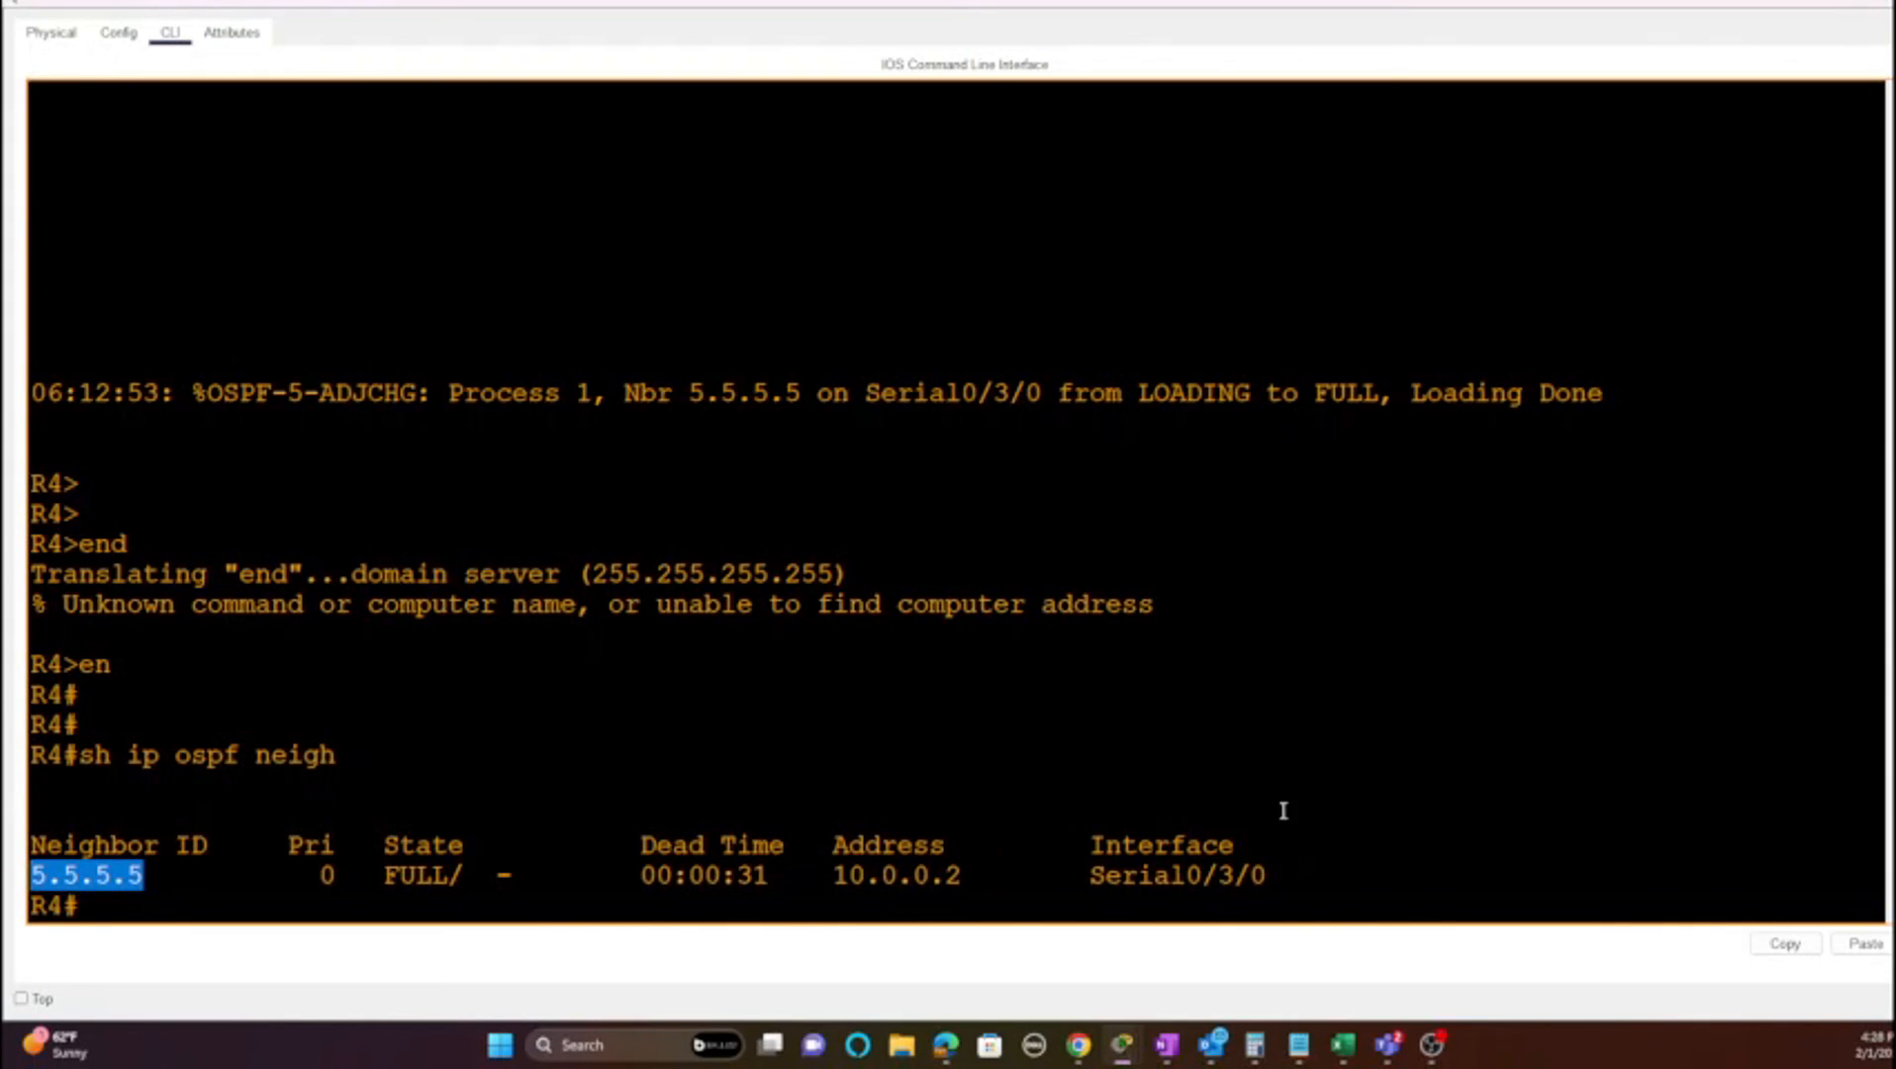
Step: Return to the topology, open the PC's command prompt, and ping 10.0.0.1
{"action": "mouse_move", "coordinate": [1129, 1039]}
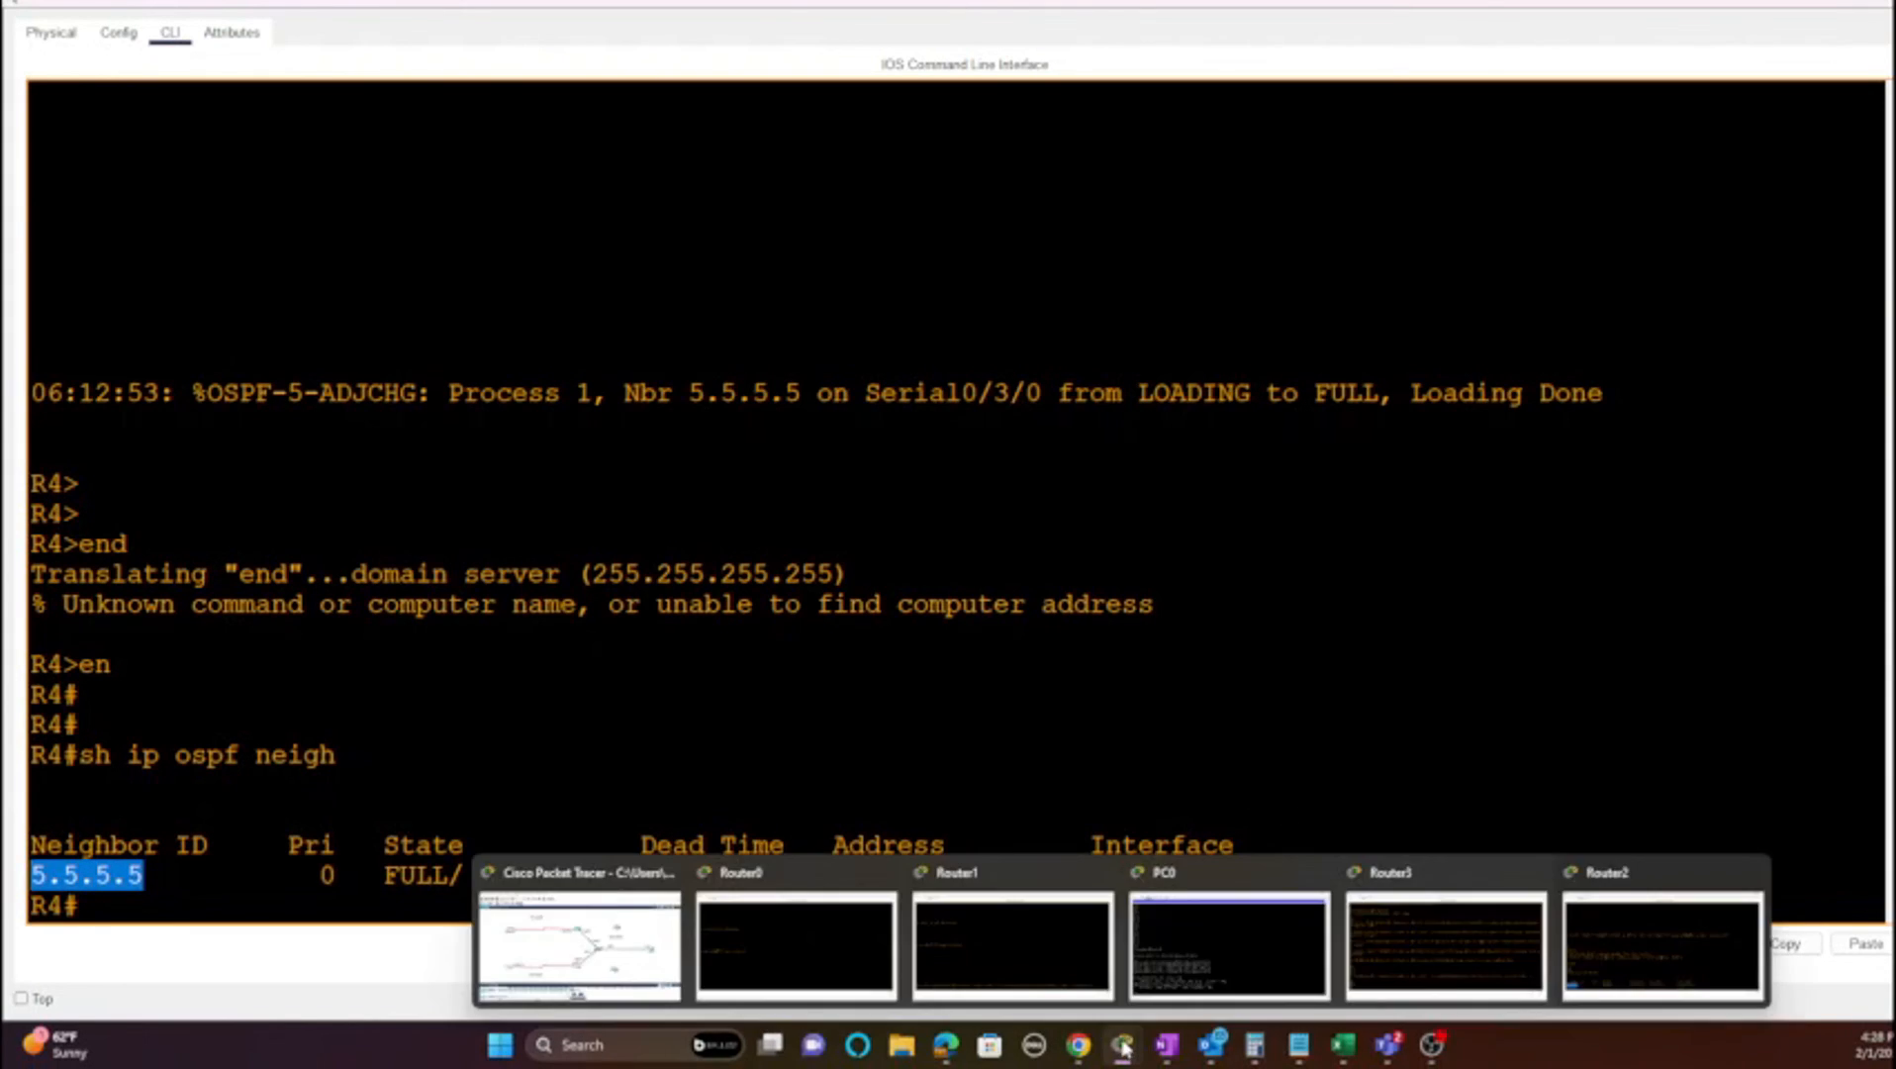
{"action": "left_click", "coordinate": [579, 935]}
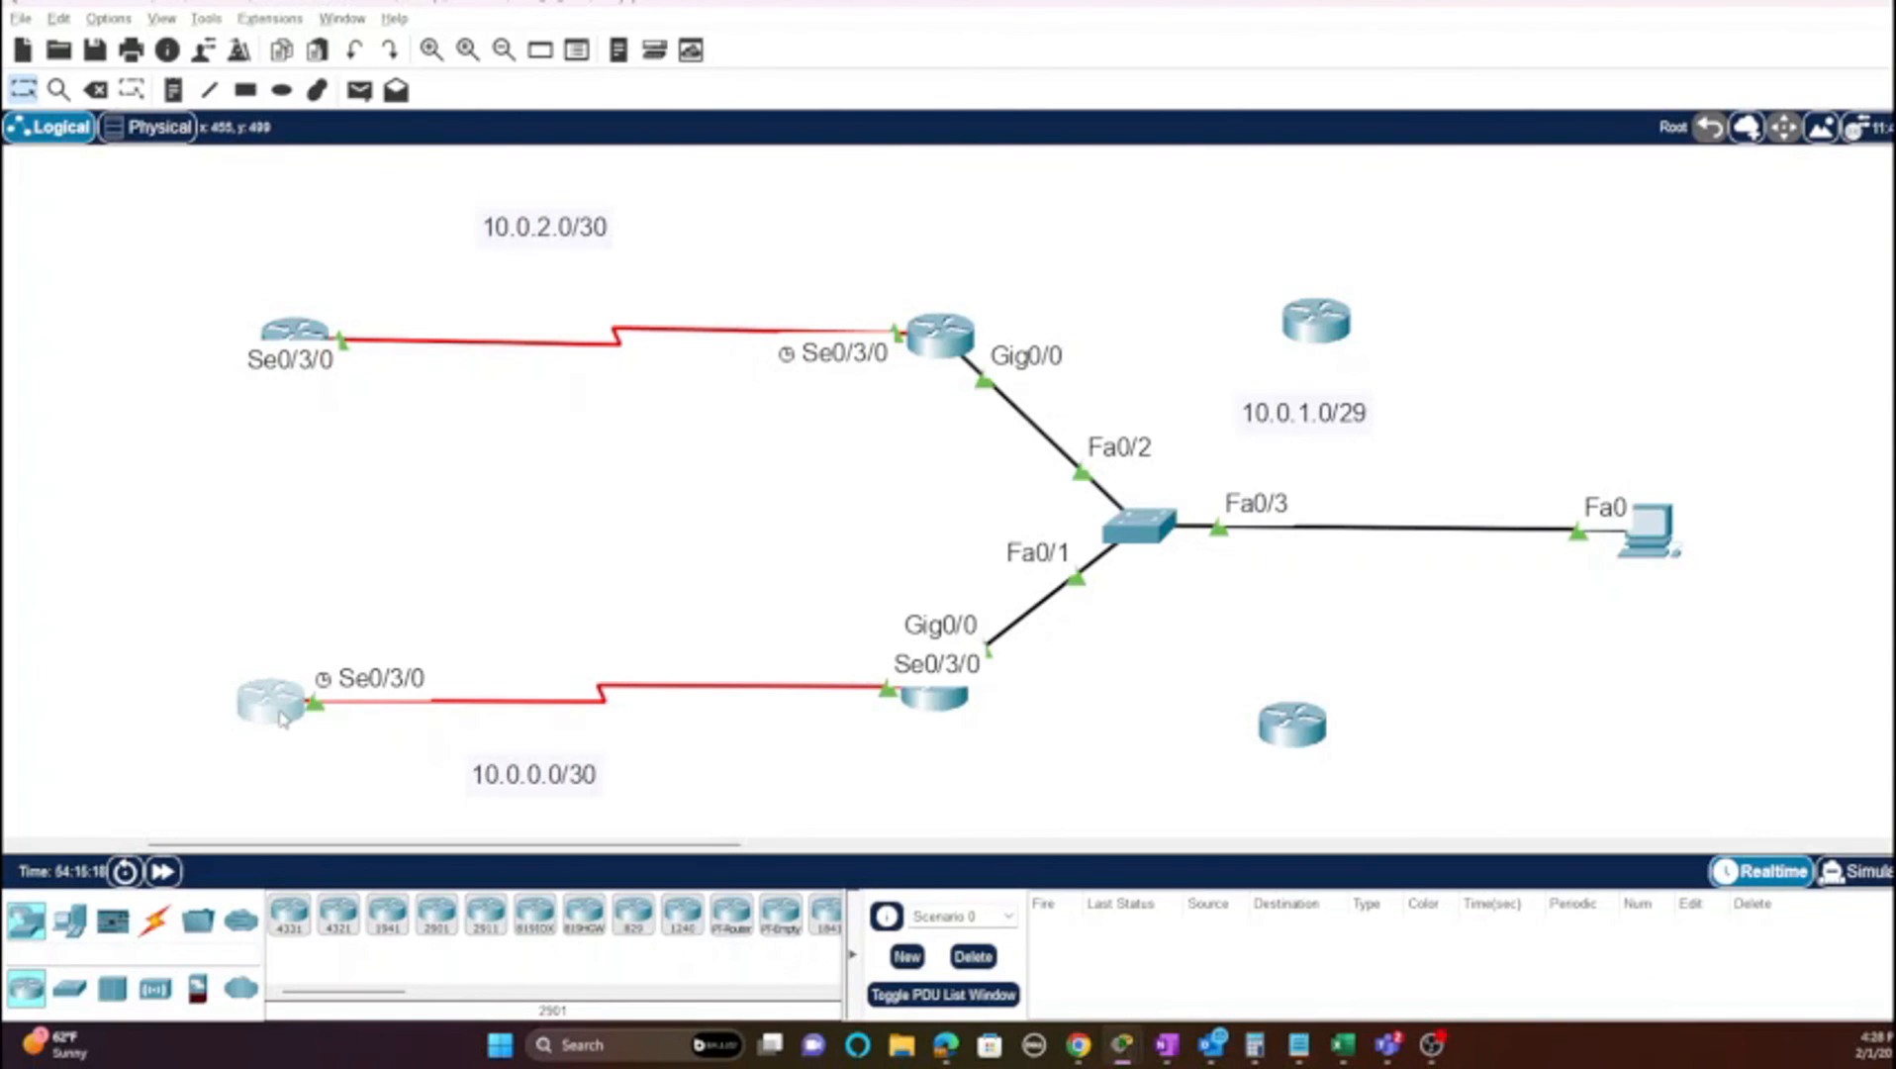
{"action": "mouse_move", "coordinate": [281, 718]}
{"action": "left_click", "coordinate": [1658, 535]}
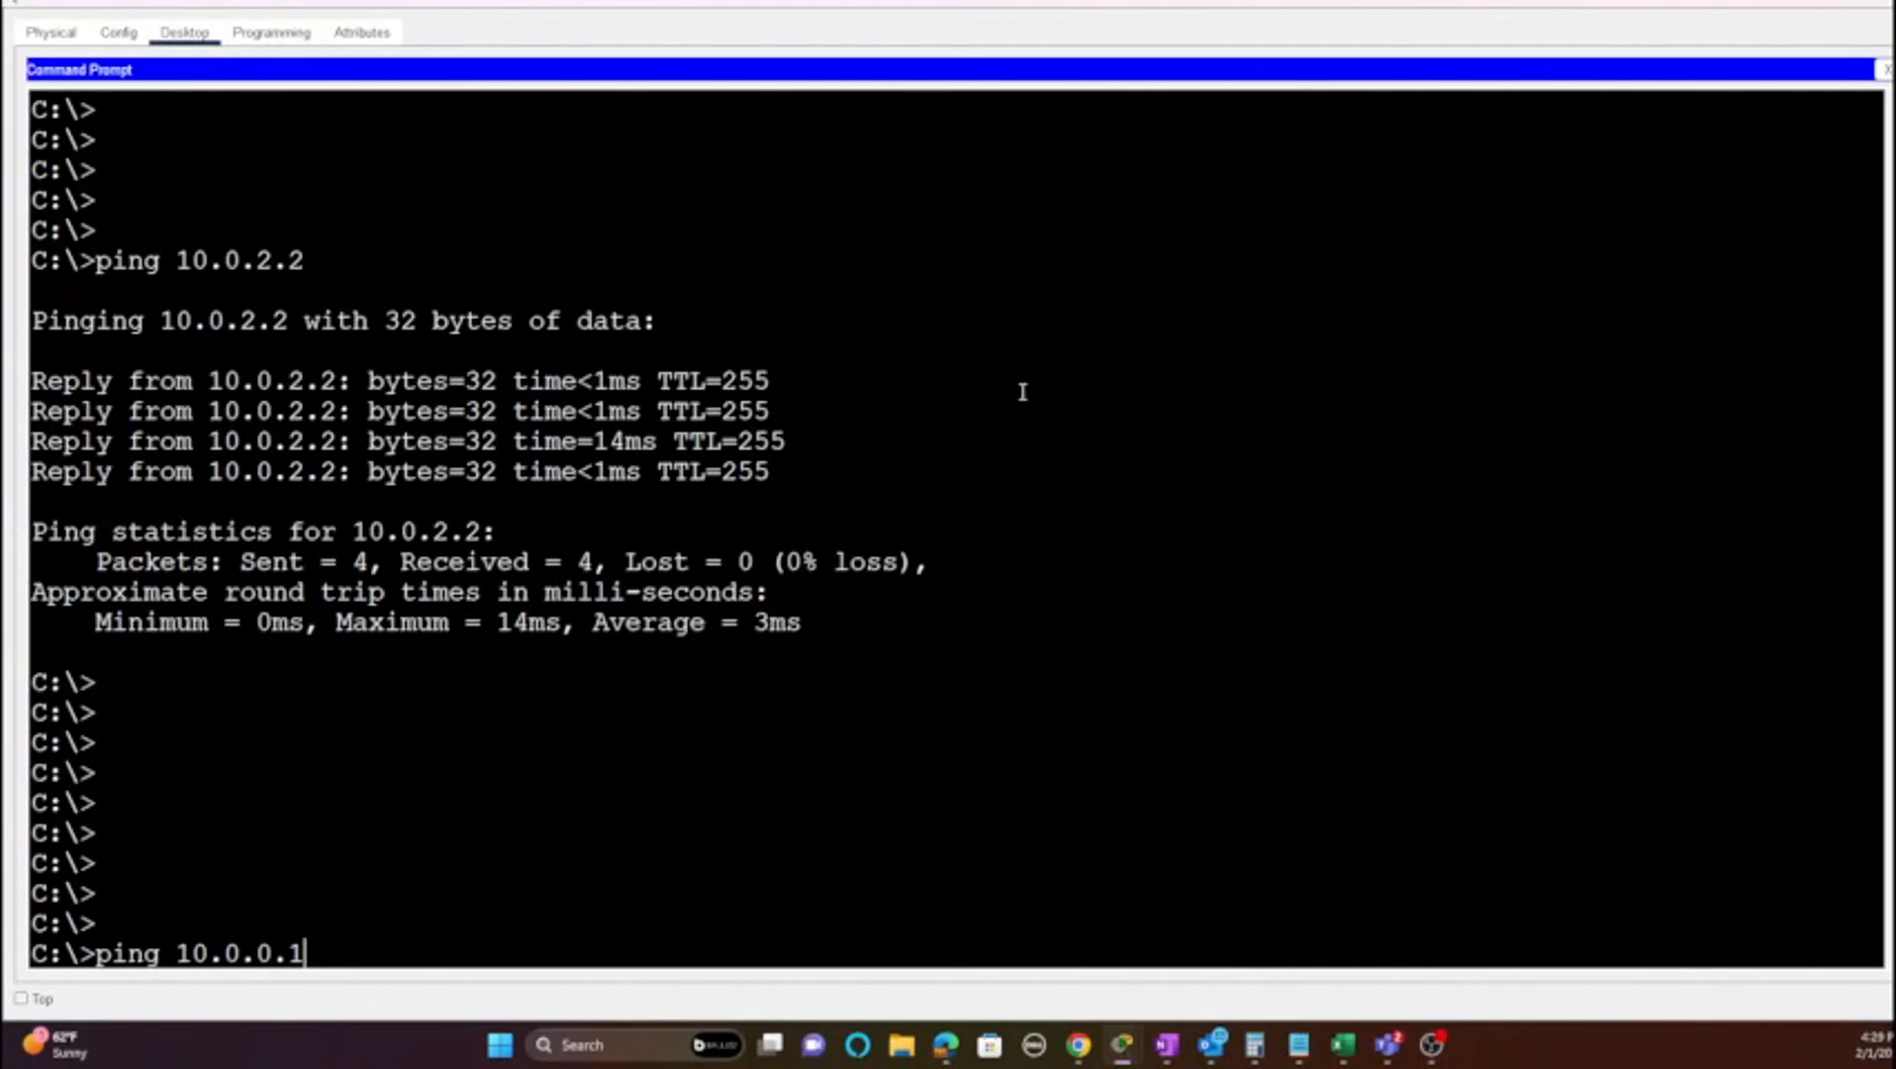
{"action": "key", "text": "Return"}
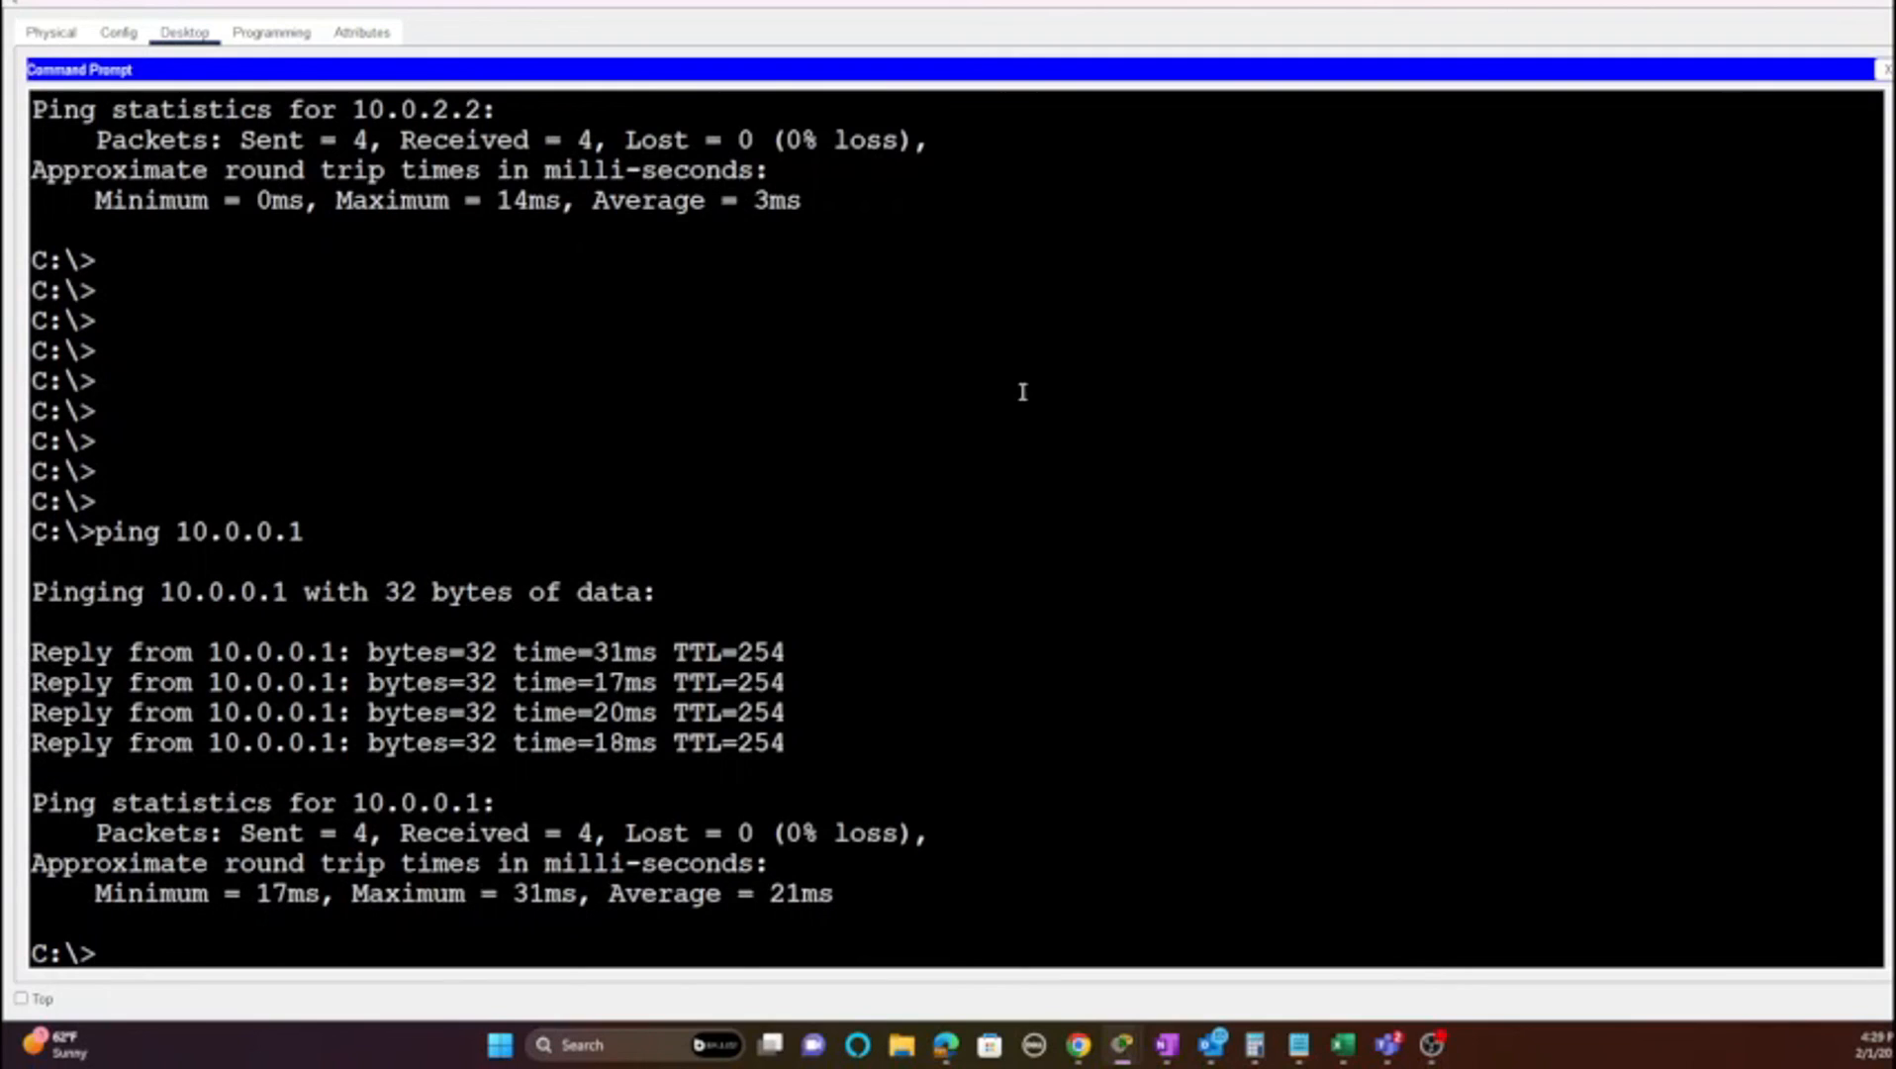
Step: Display the PC's full IP configuration with ipconfig /all, examine its IPv4 address and gateway, and return to the topology
{"action": "type", "text": "ipconfig /all"}
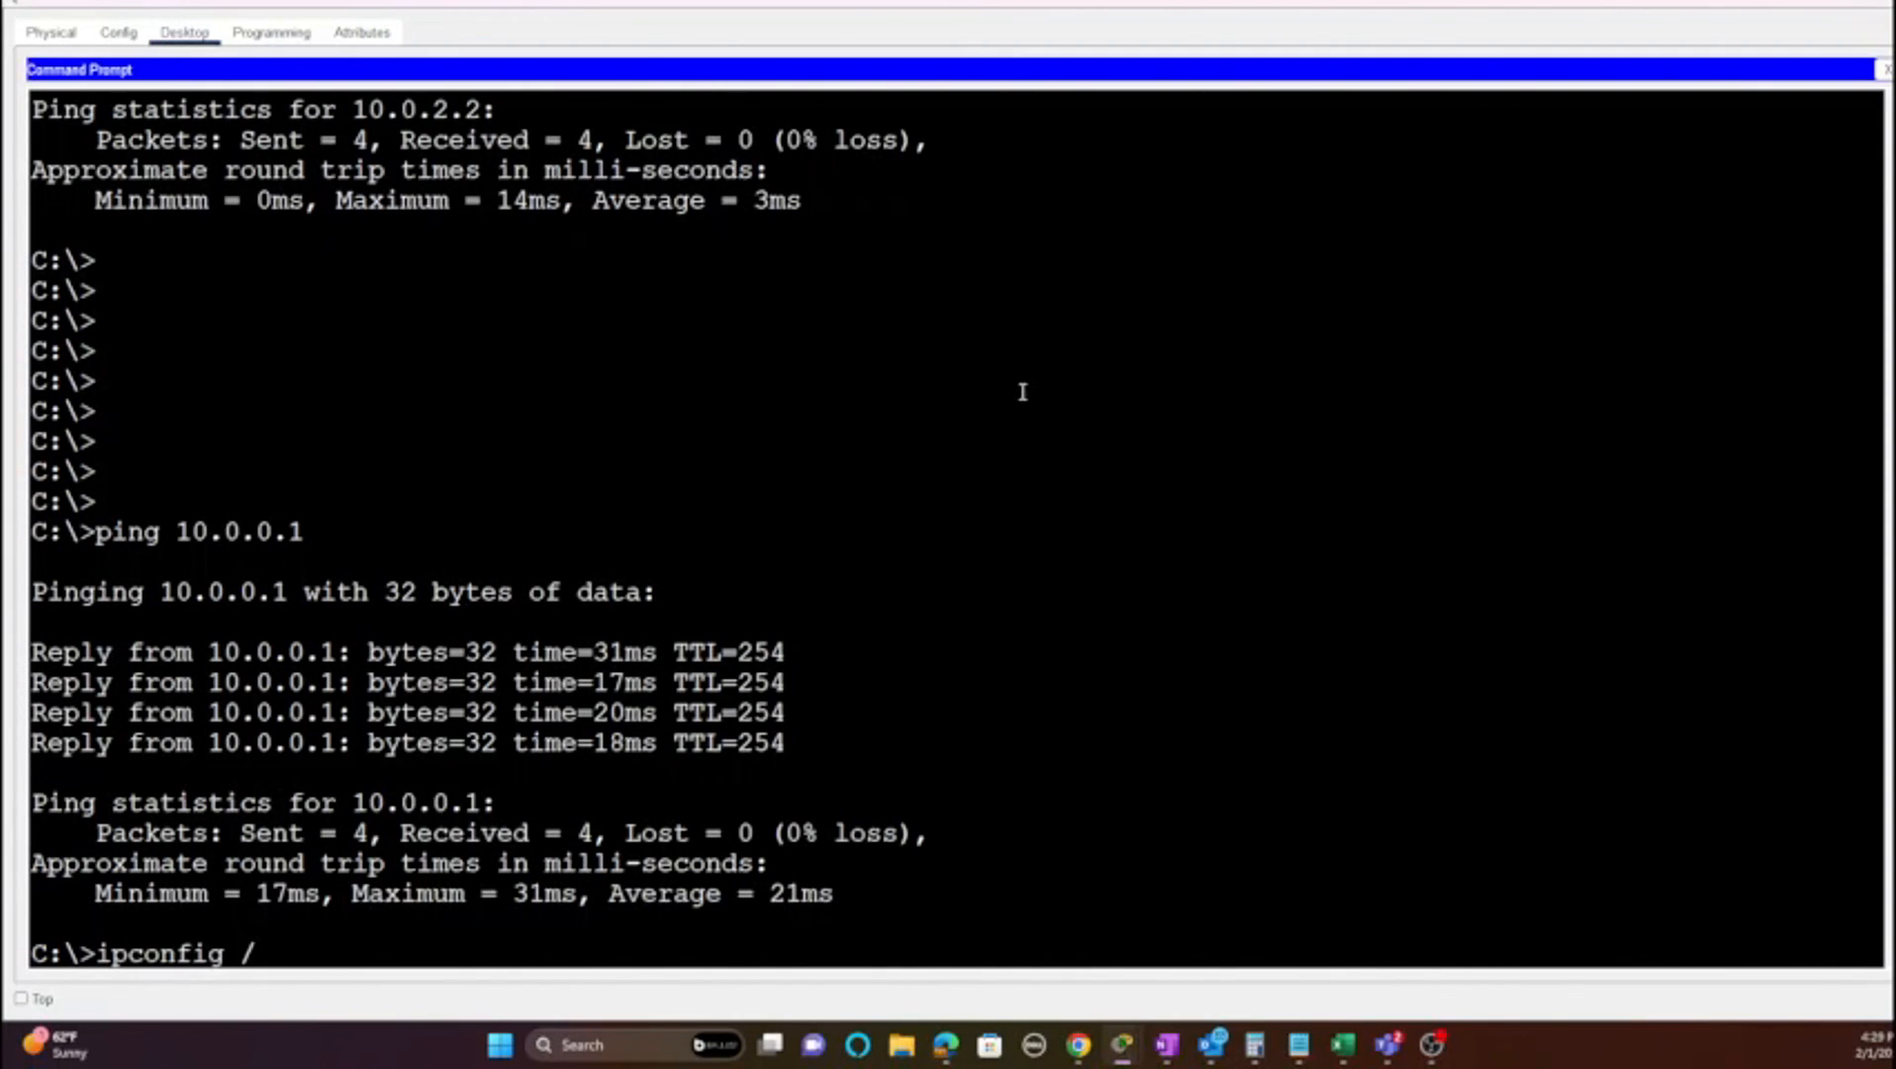
{"action": "key", "text": "Return"}
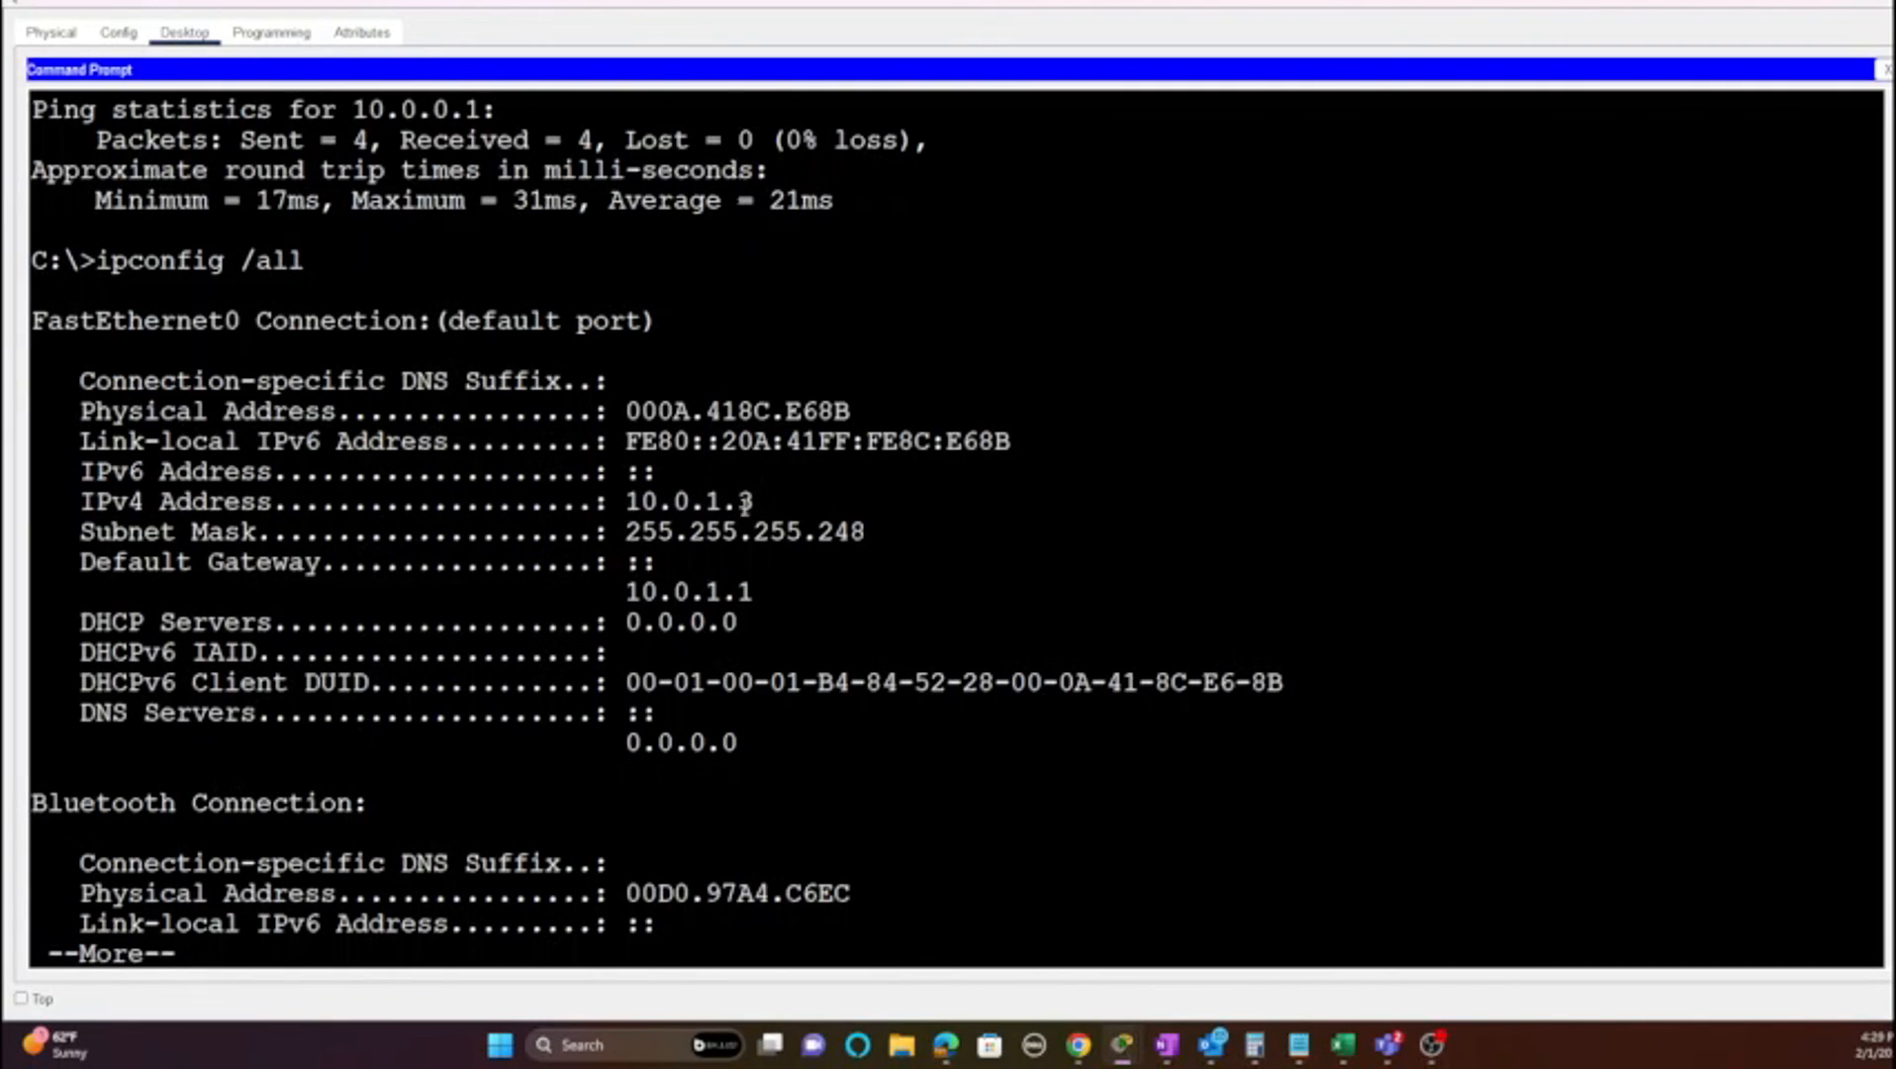
{"action": "scroll", "coordinate": [343, 201], "scroll_direction": "up", "scroll_amount": 3}
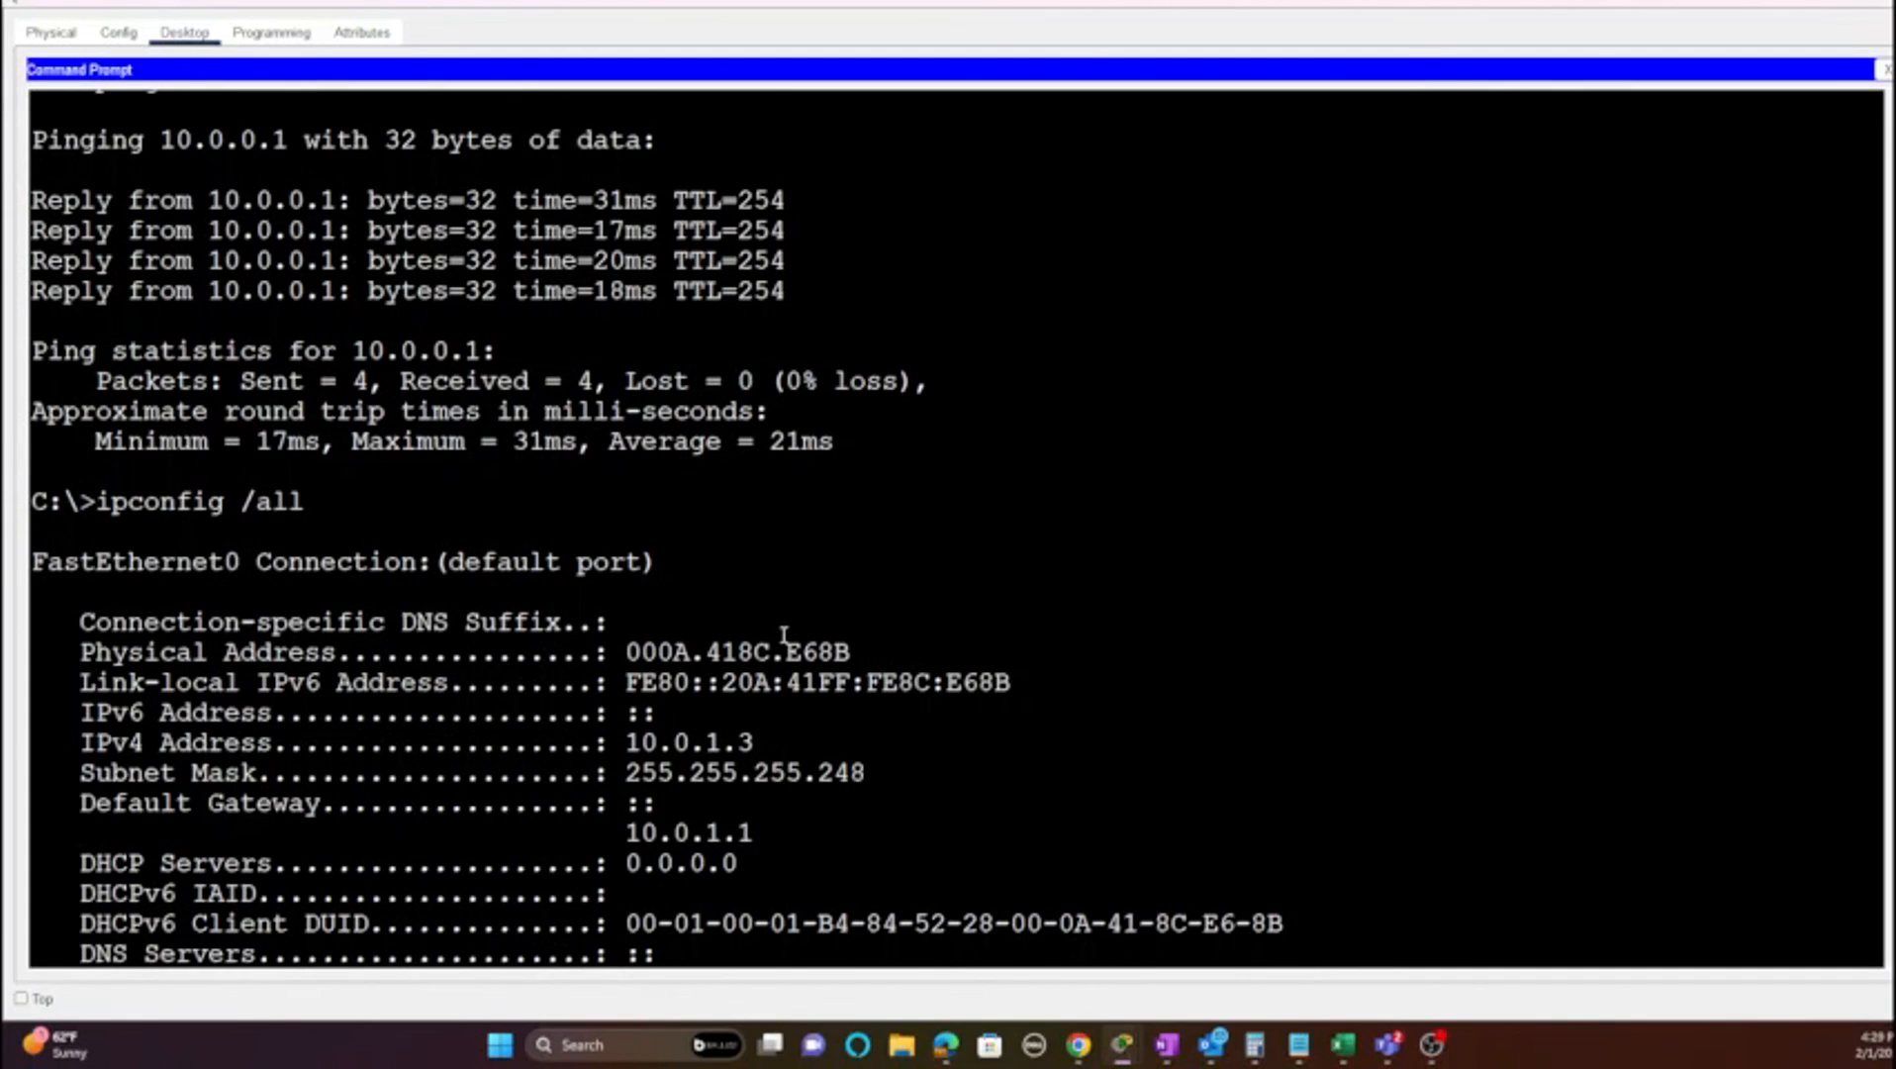
{"action": "mouse_move", "coordinate": [1122, 1044]}
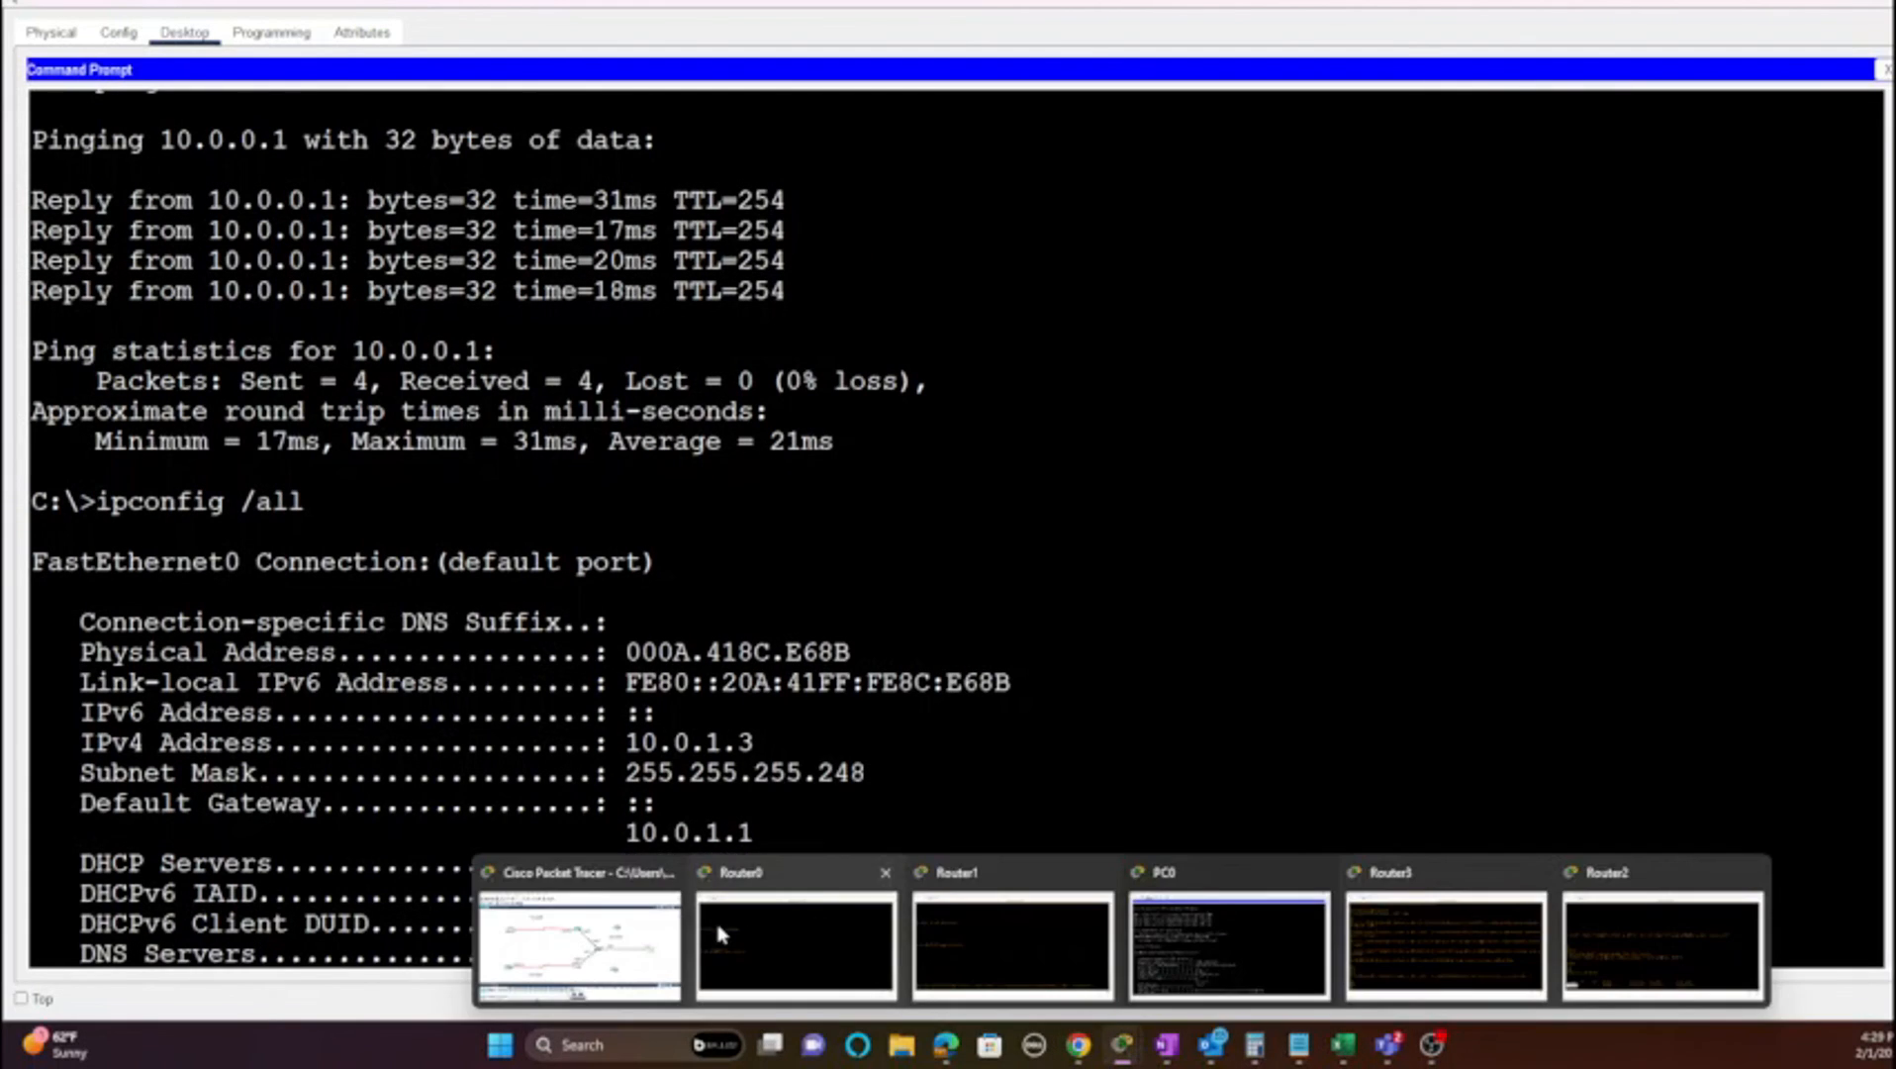
{"action": "left_click", "coordinate": [582, 960]}
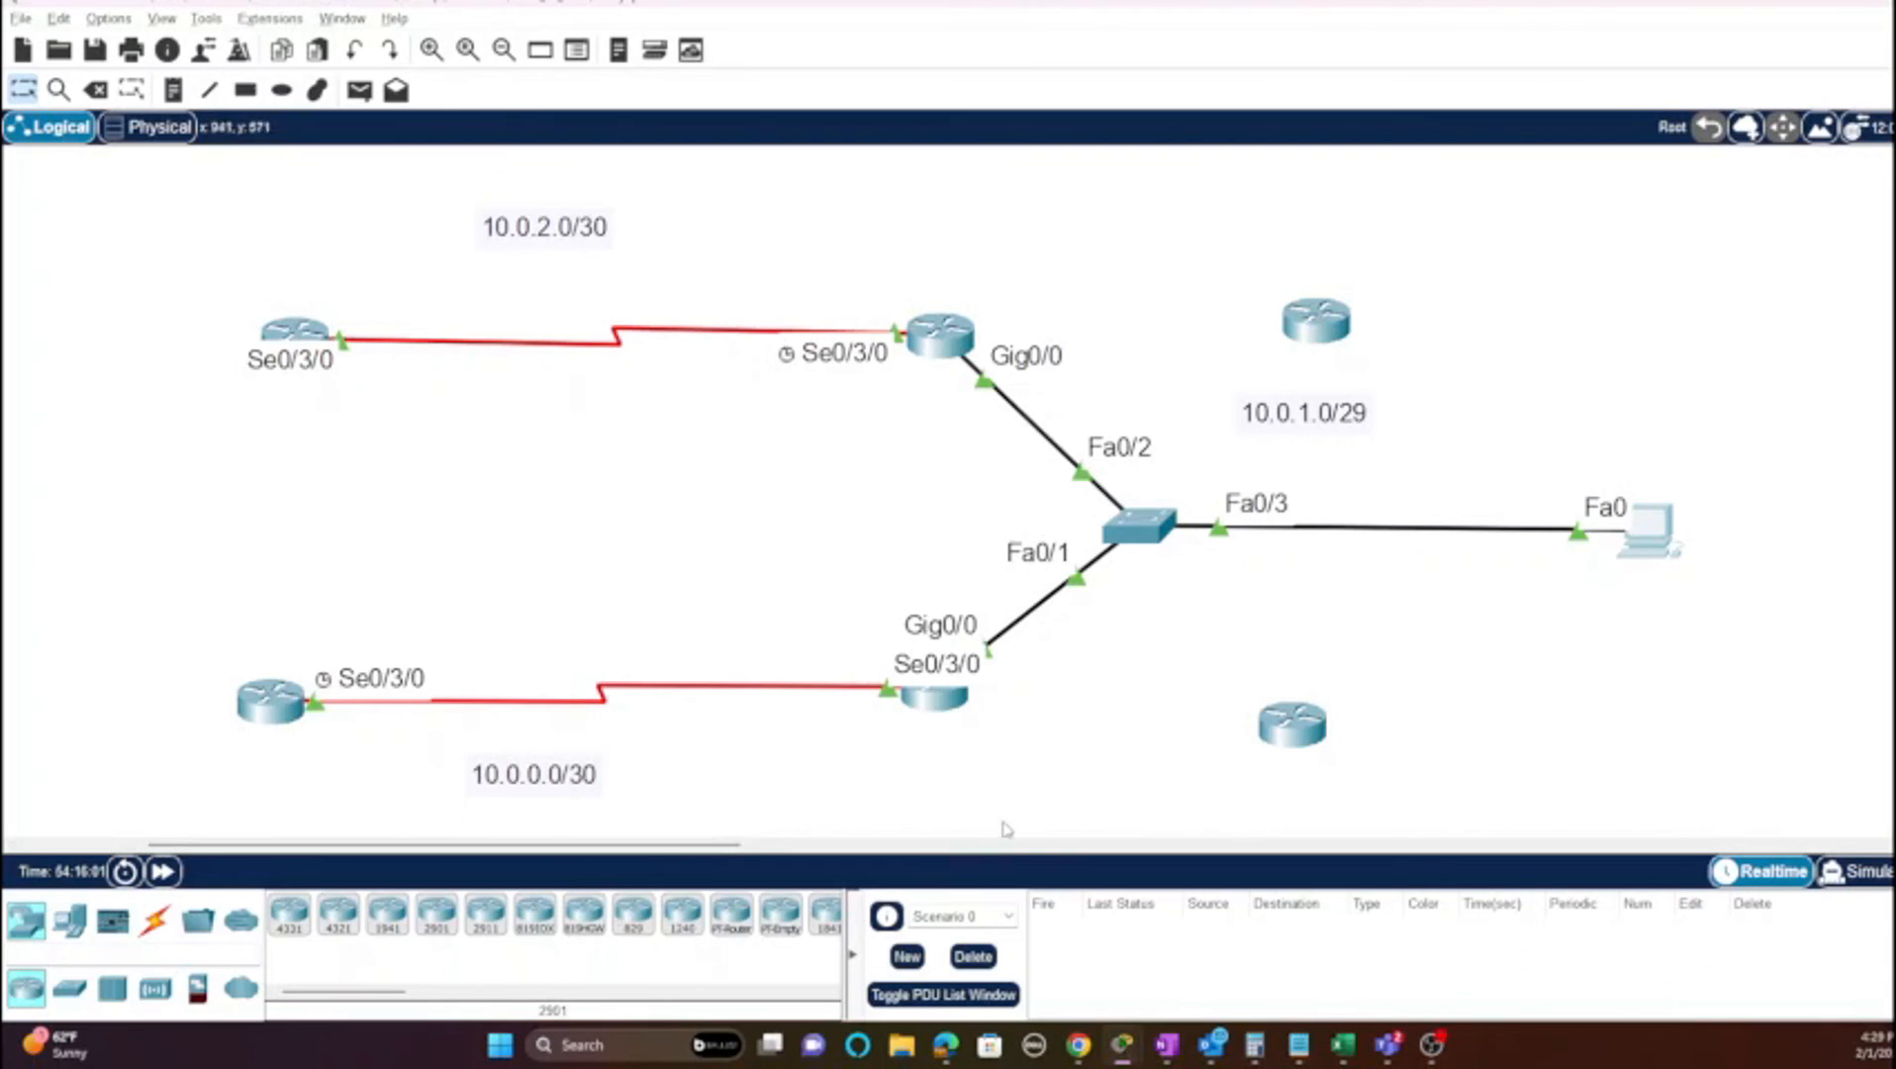